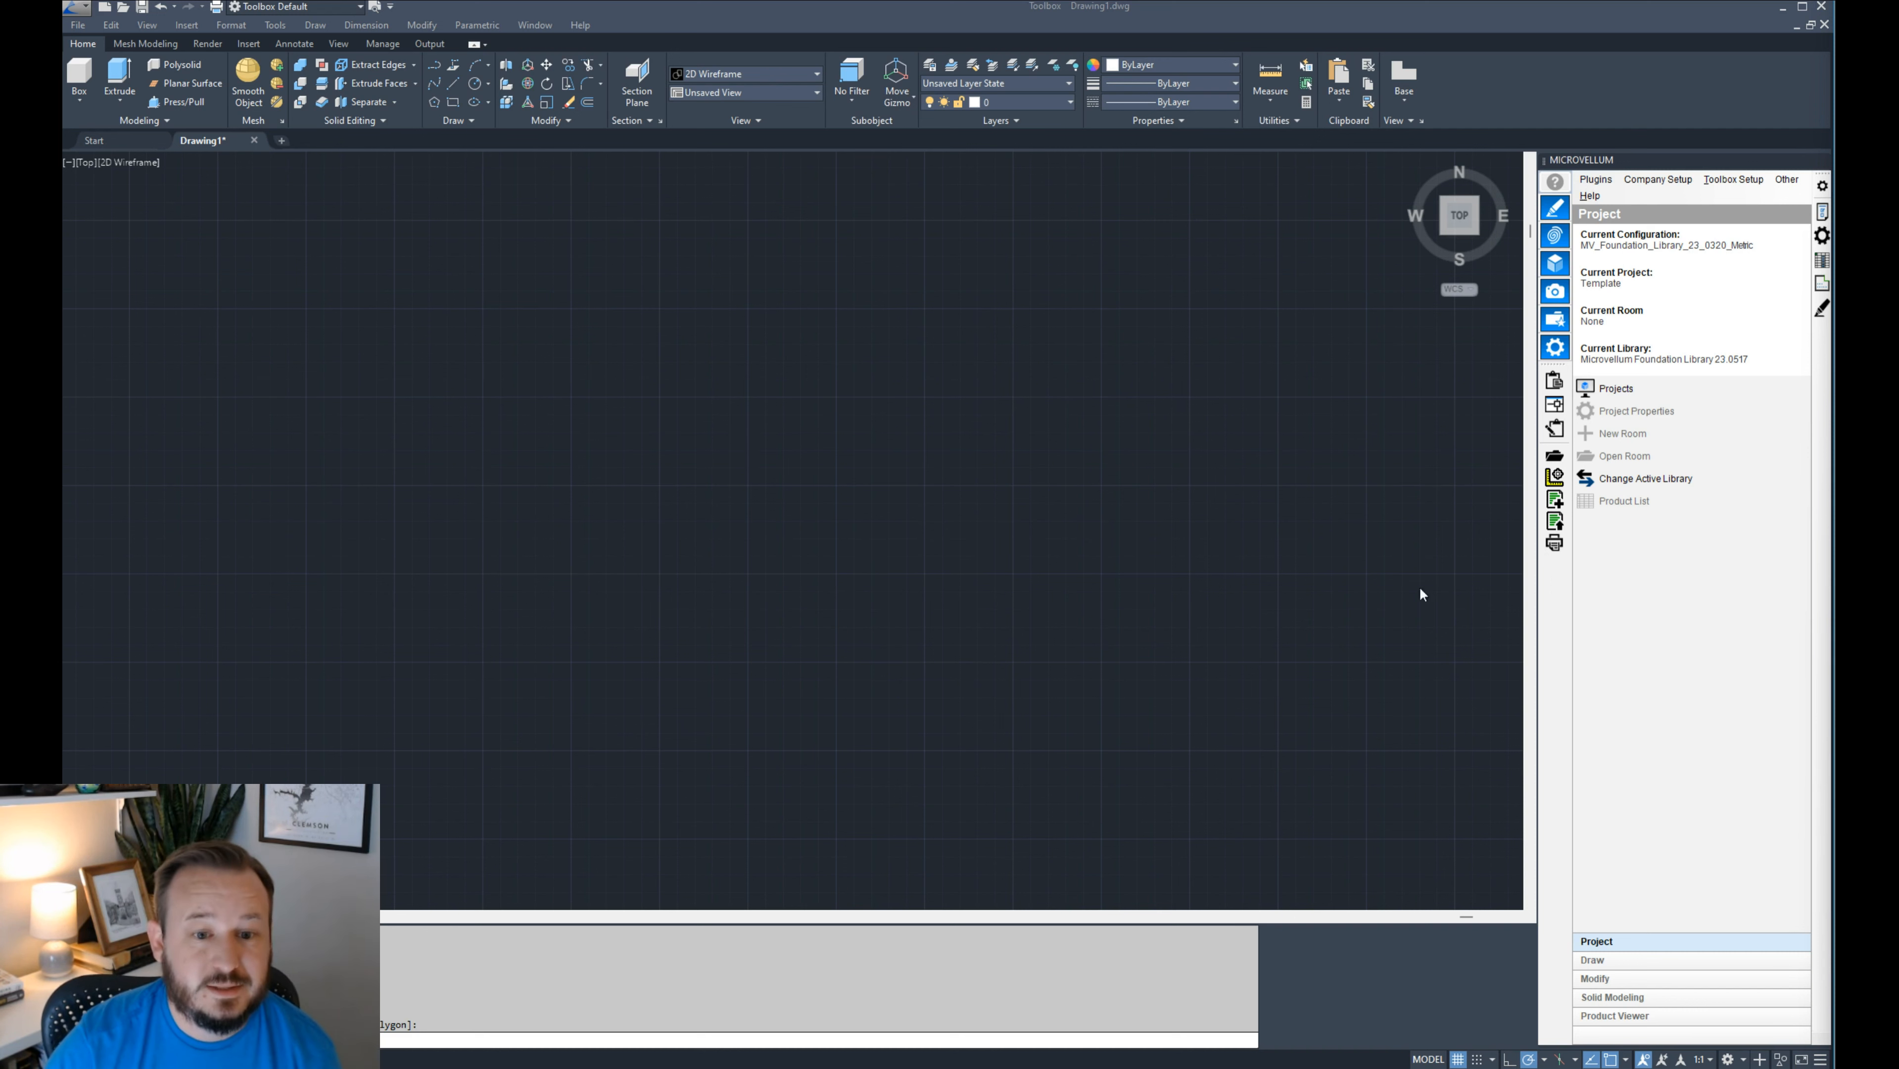
- Open the project How Microvellum Works and load its Subassemblies room
{"action": "left_click", "coordinate": [1639, 388]}
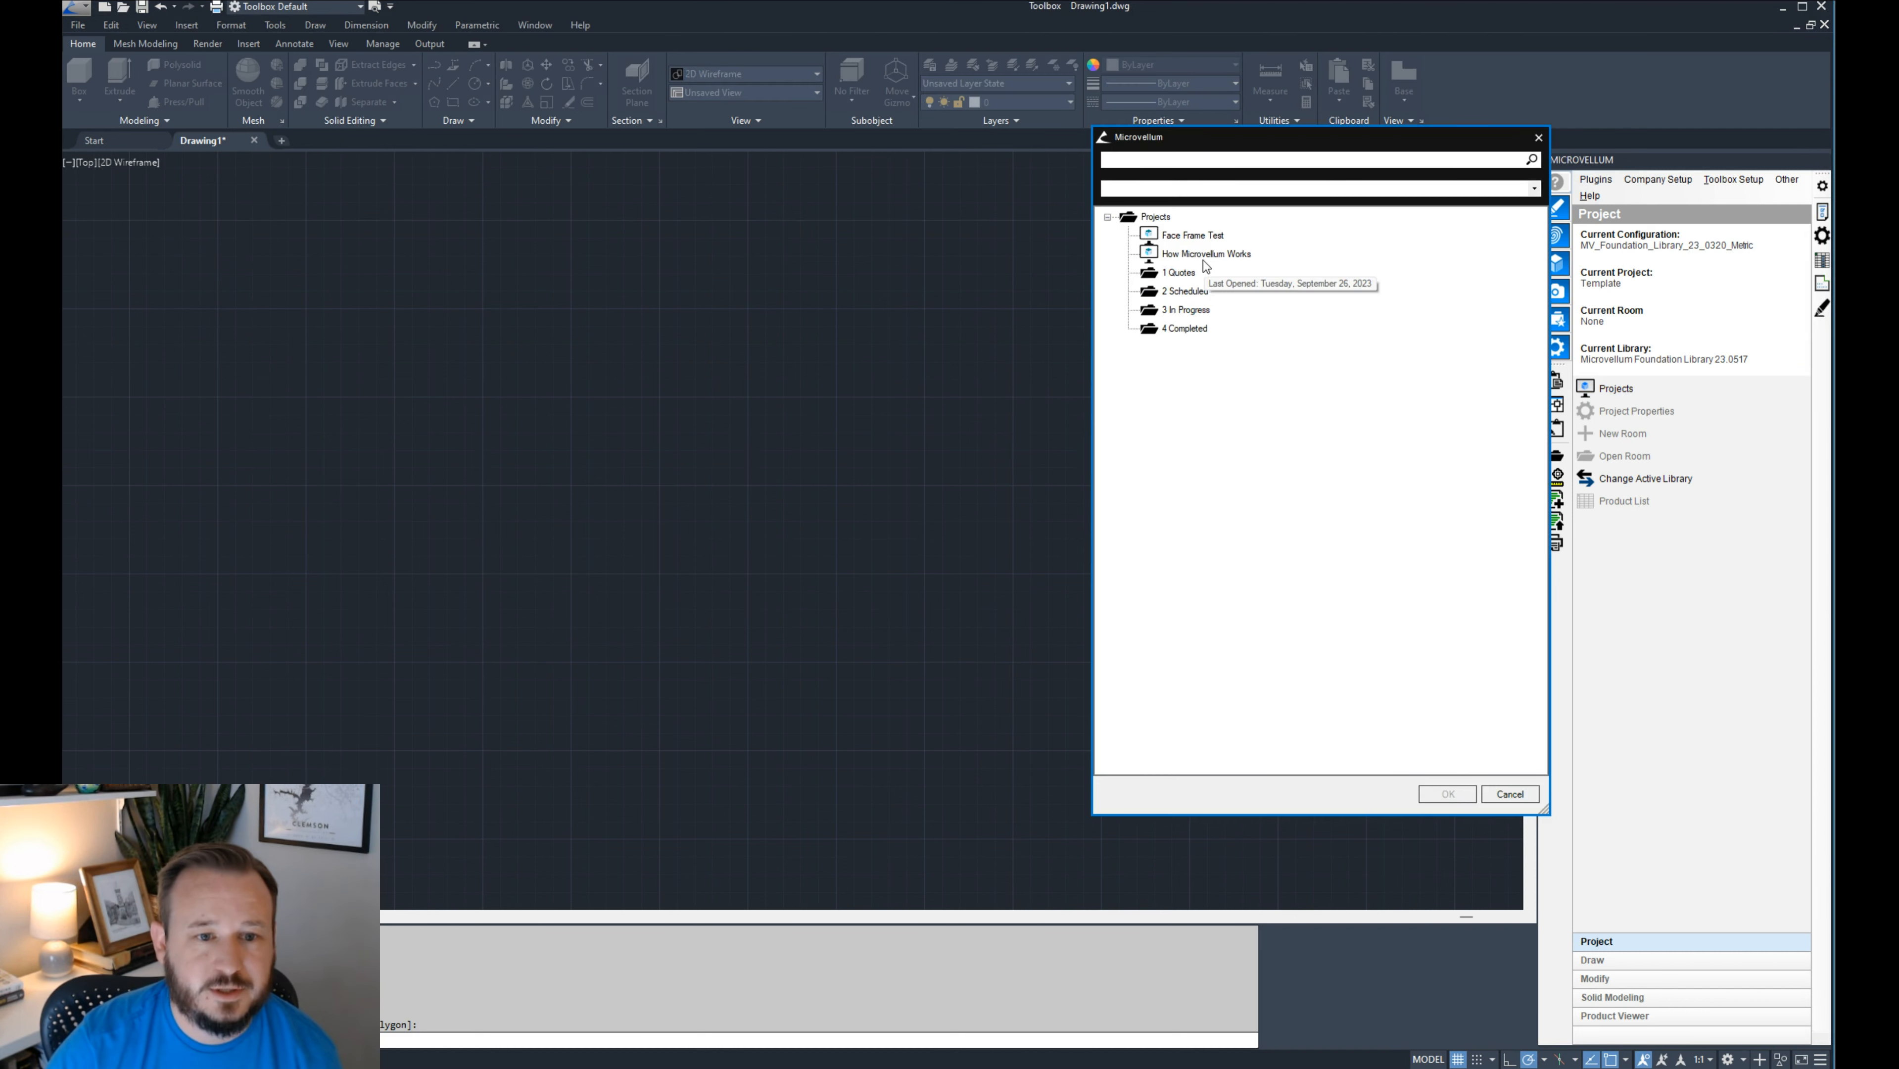
{"action": "left_click", "coordinate": [1205, 254]}
{"action": "left_click", "coordinate": [1447, 794]}
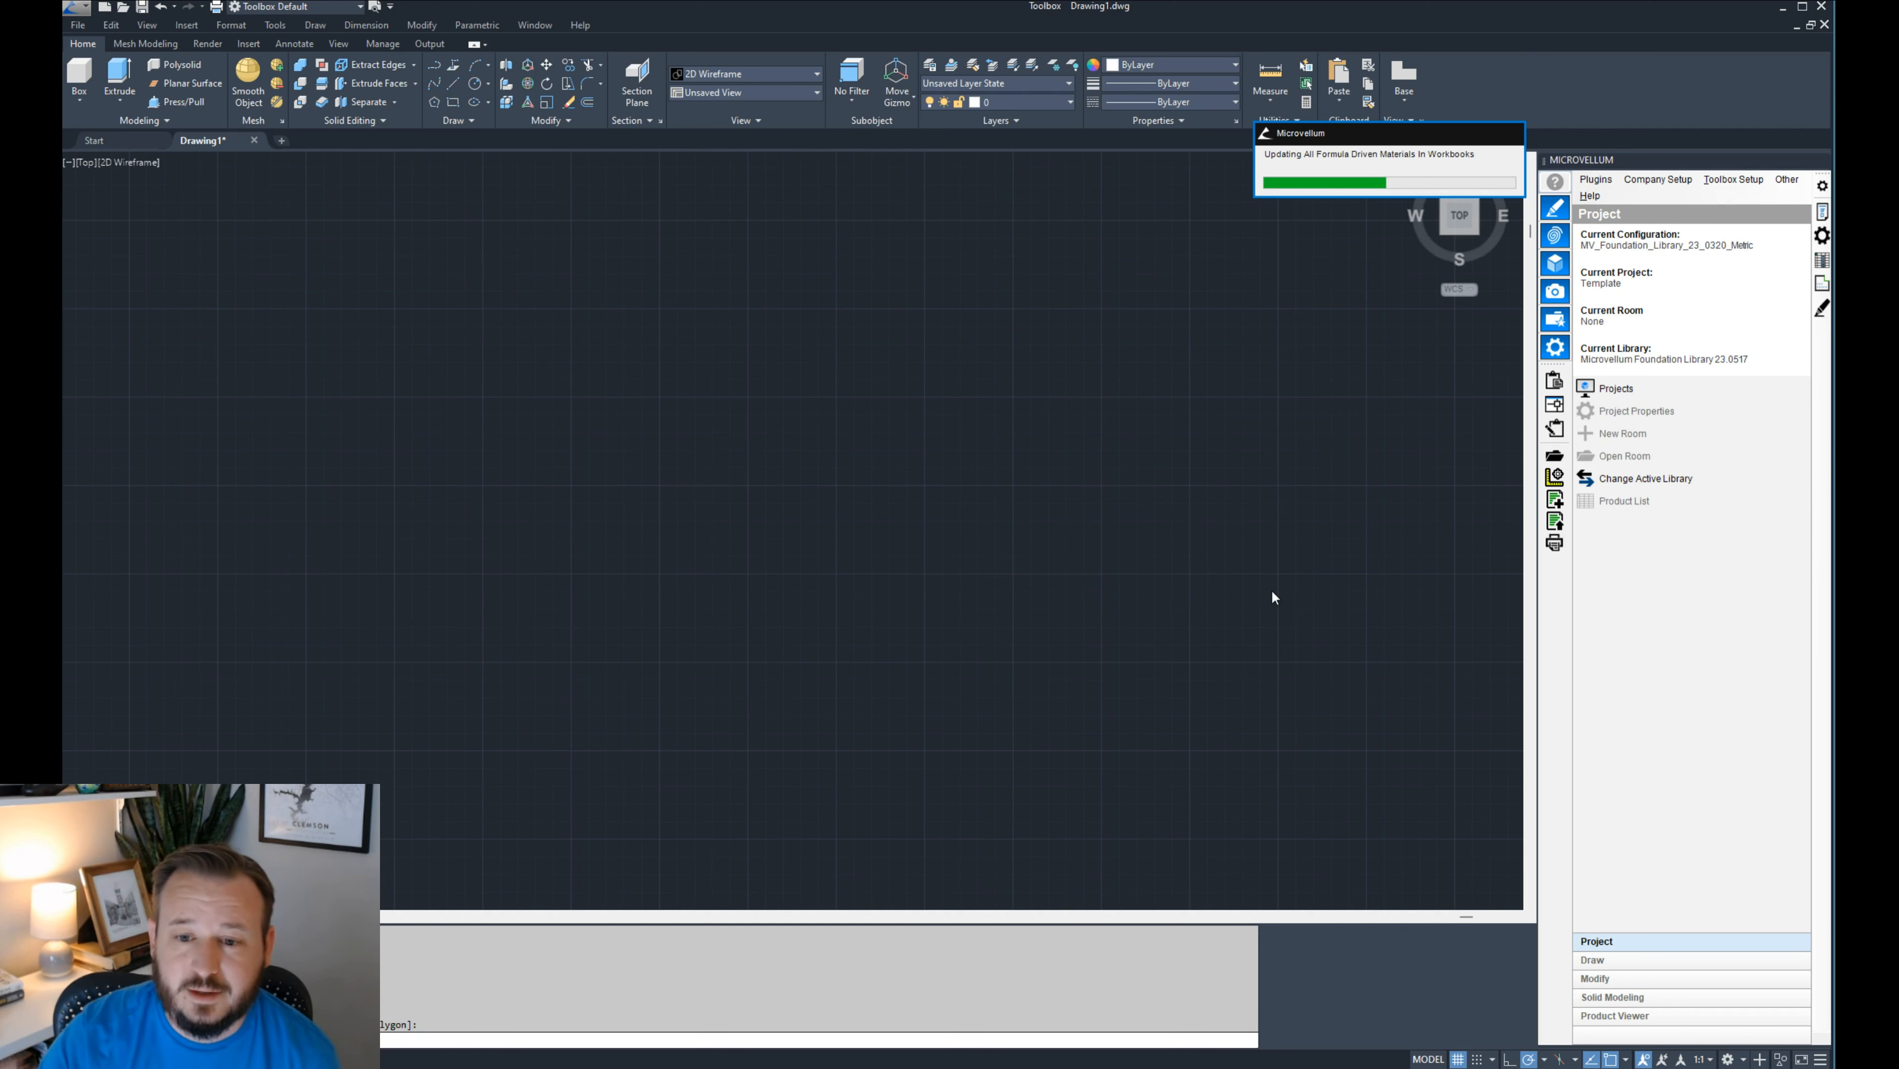
{"action": "left_click", "coordinate": [1624, 456]}
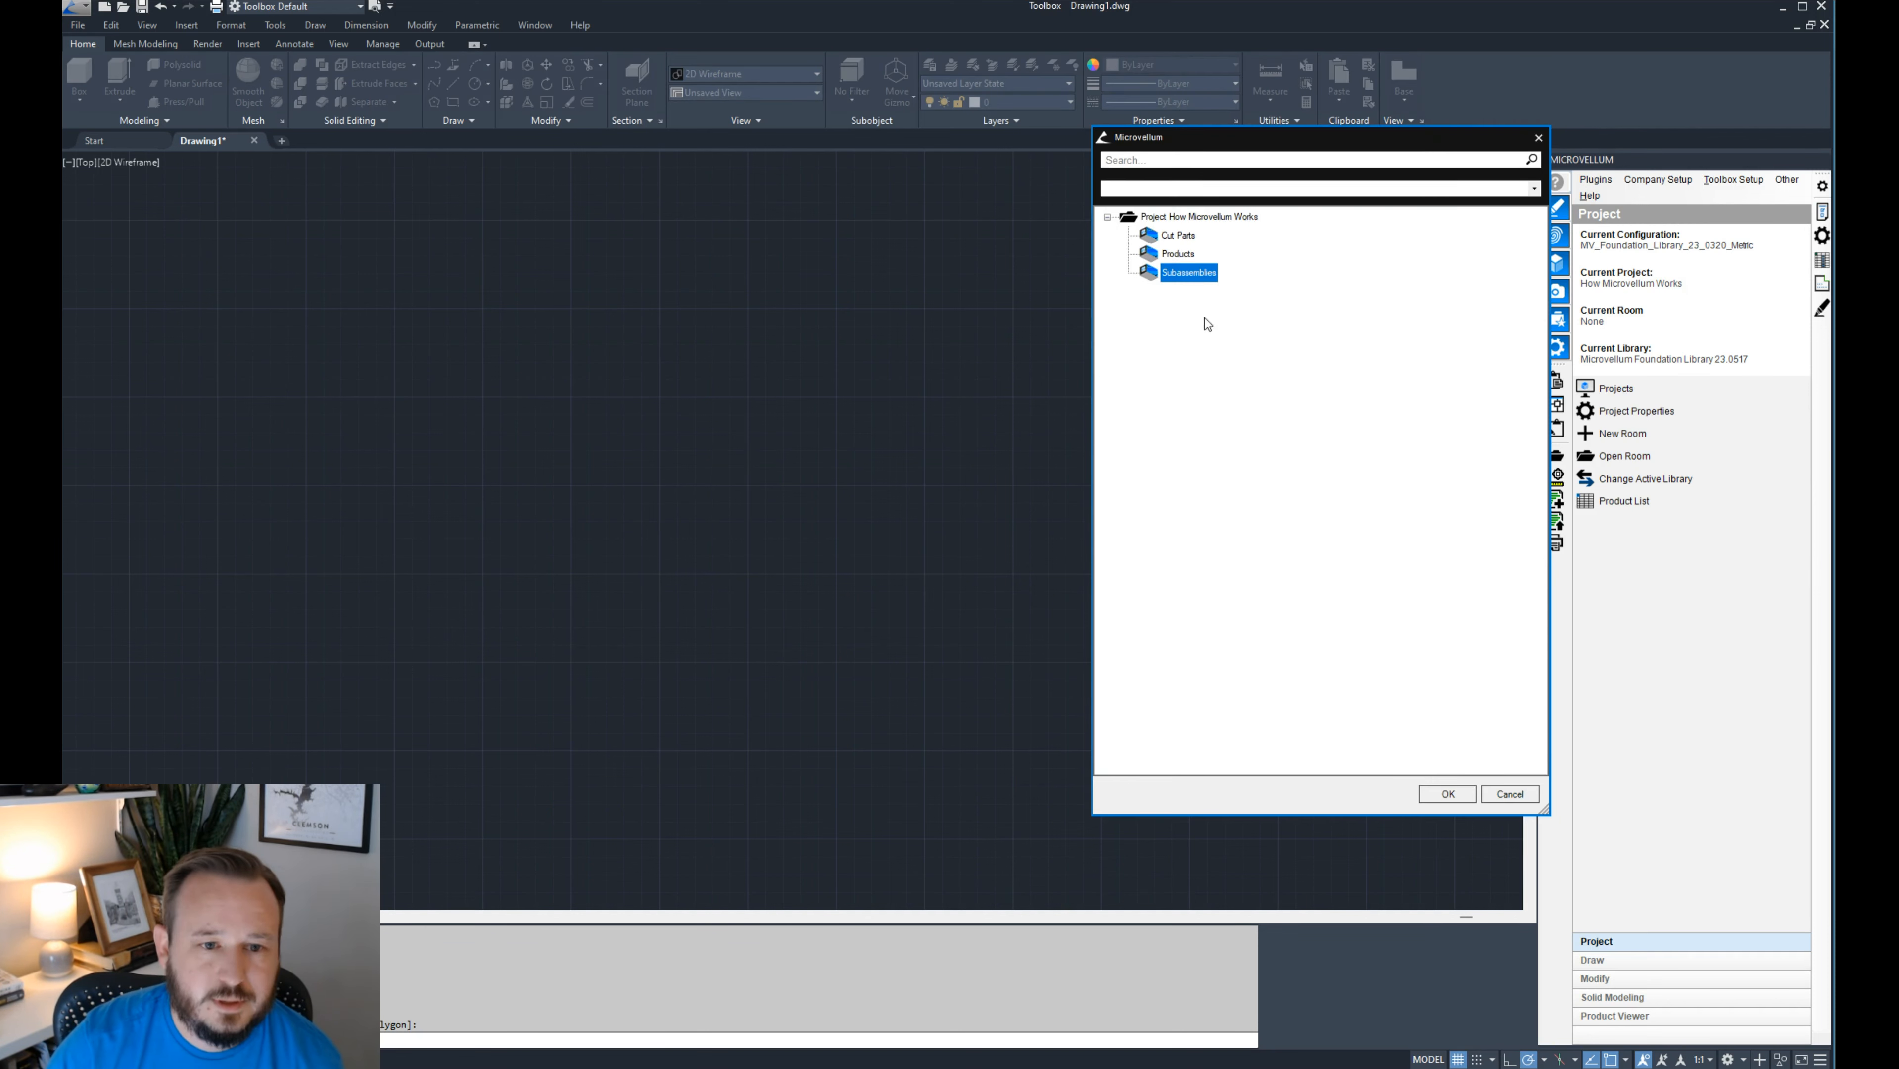
{"action": "left_click", "coordinate": [1447, 793]}
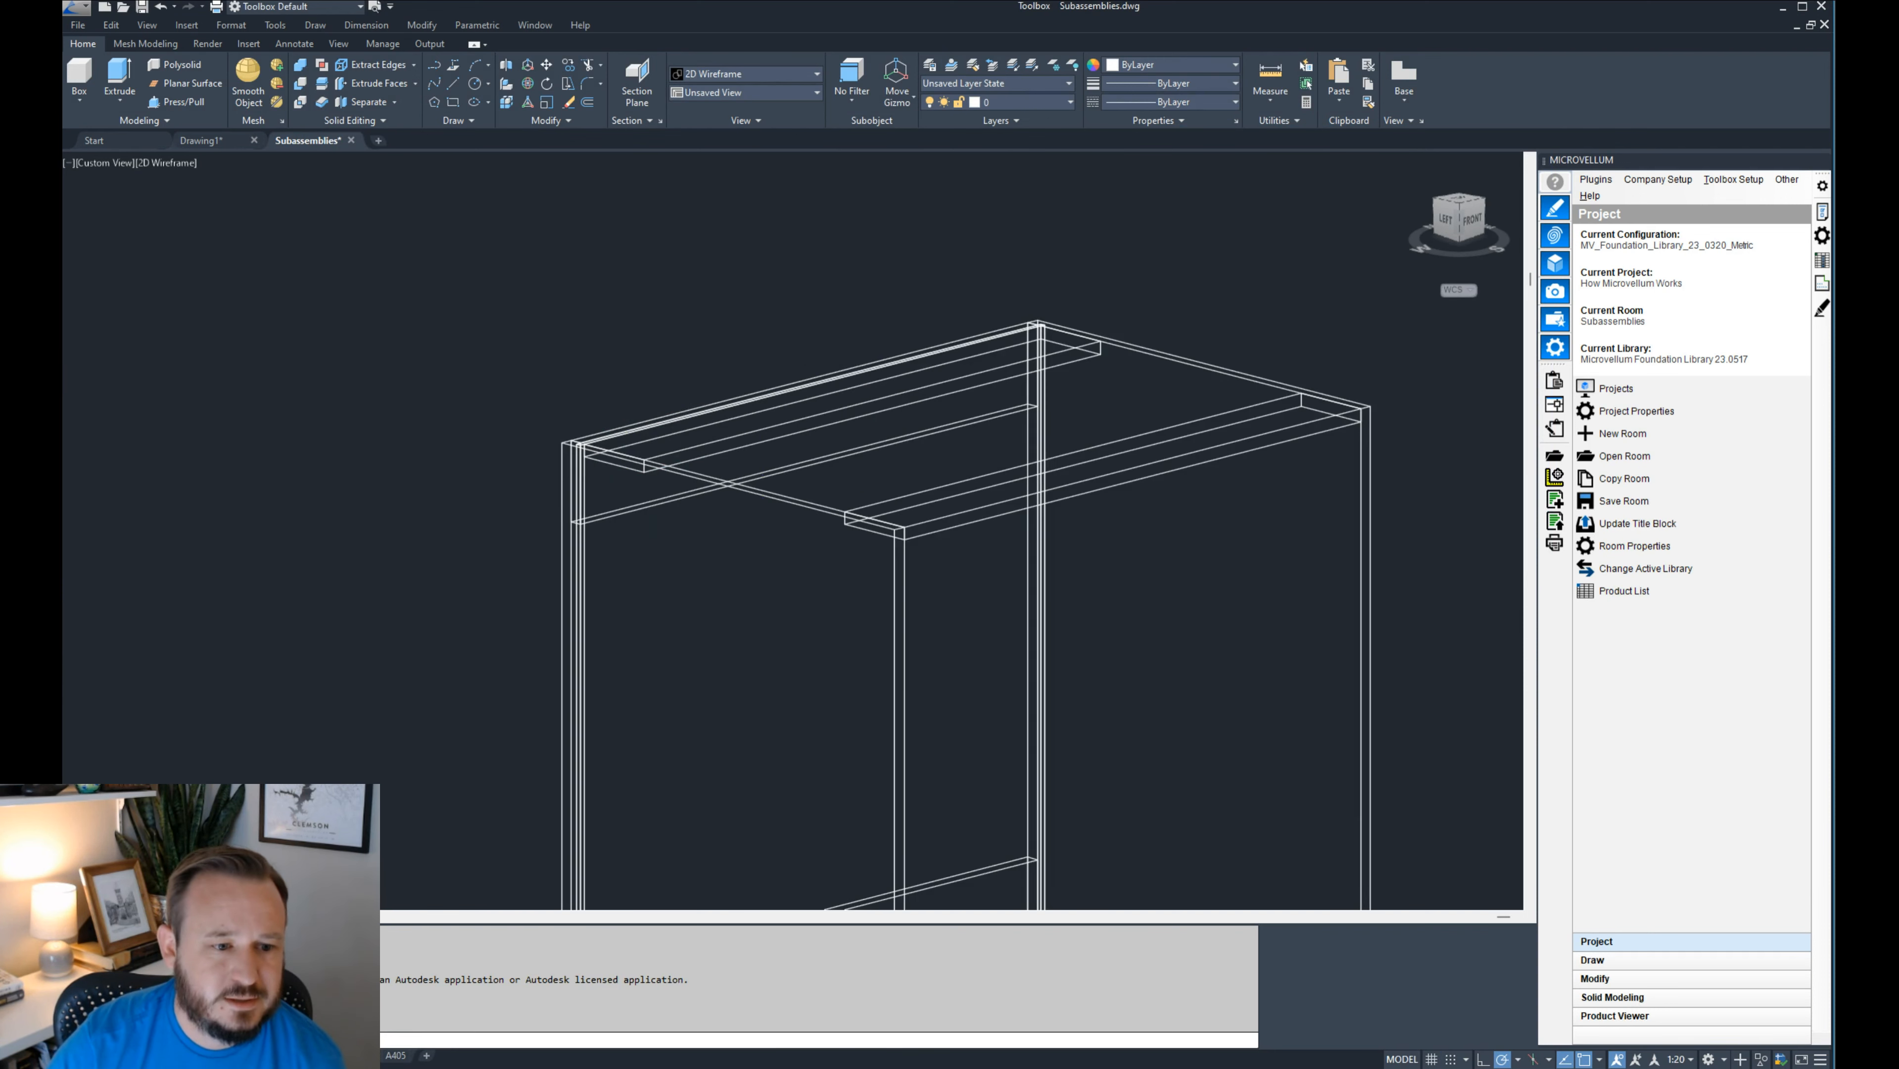
- Open the product prompts of cabinet 1.03 and place the dialog clear of the cabinet drawing
{"action": "scroll", "coordinate": [907, 484], "scroll_direction": "down", "scroll_amount": 3}
{"action": "scroll", "coordinate": [907, 484], "scroll_direction": "up", "scroll_amount": 3}
{"action": "scroll", "coordinate": [907, 485], "scroll_direction": "down", "scroll_amount": 3}
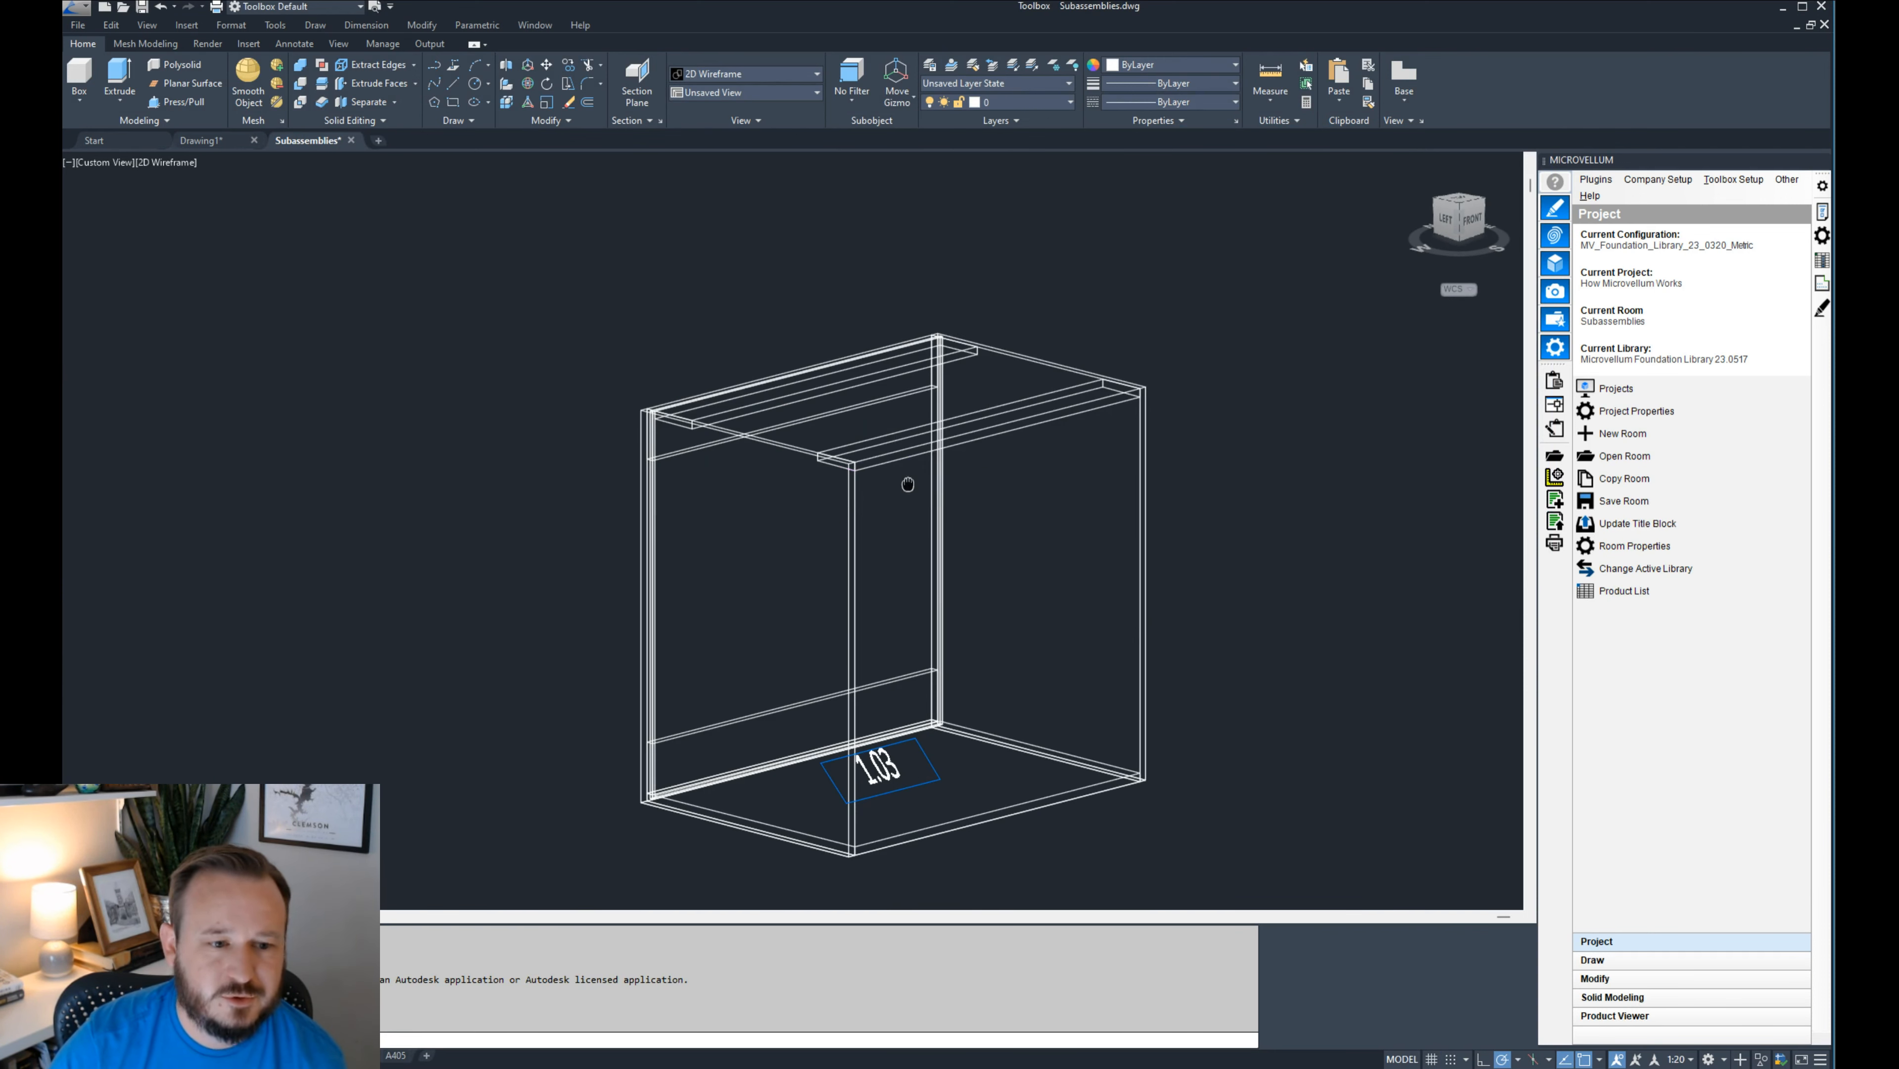
{"action": "middle_click_drag", "start_coordinate": [907, 484], "coordinate": [851, 445]}
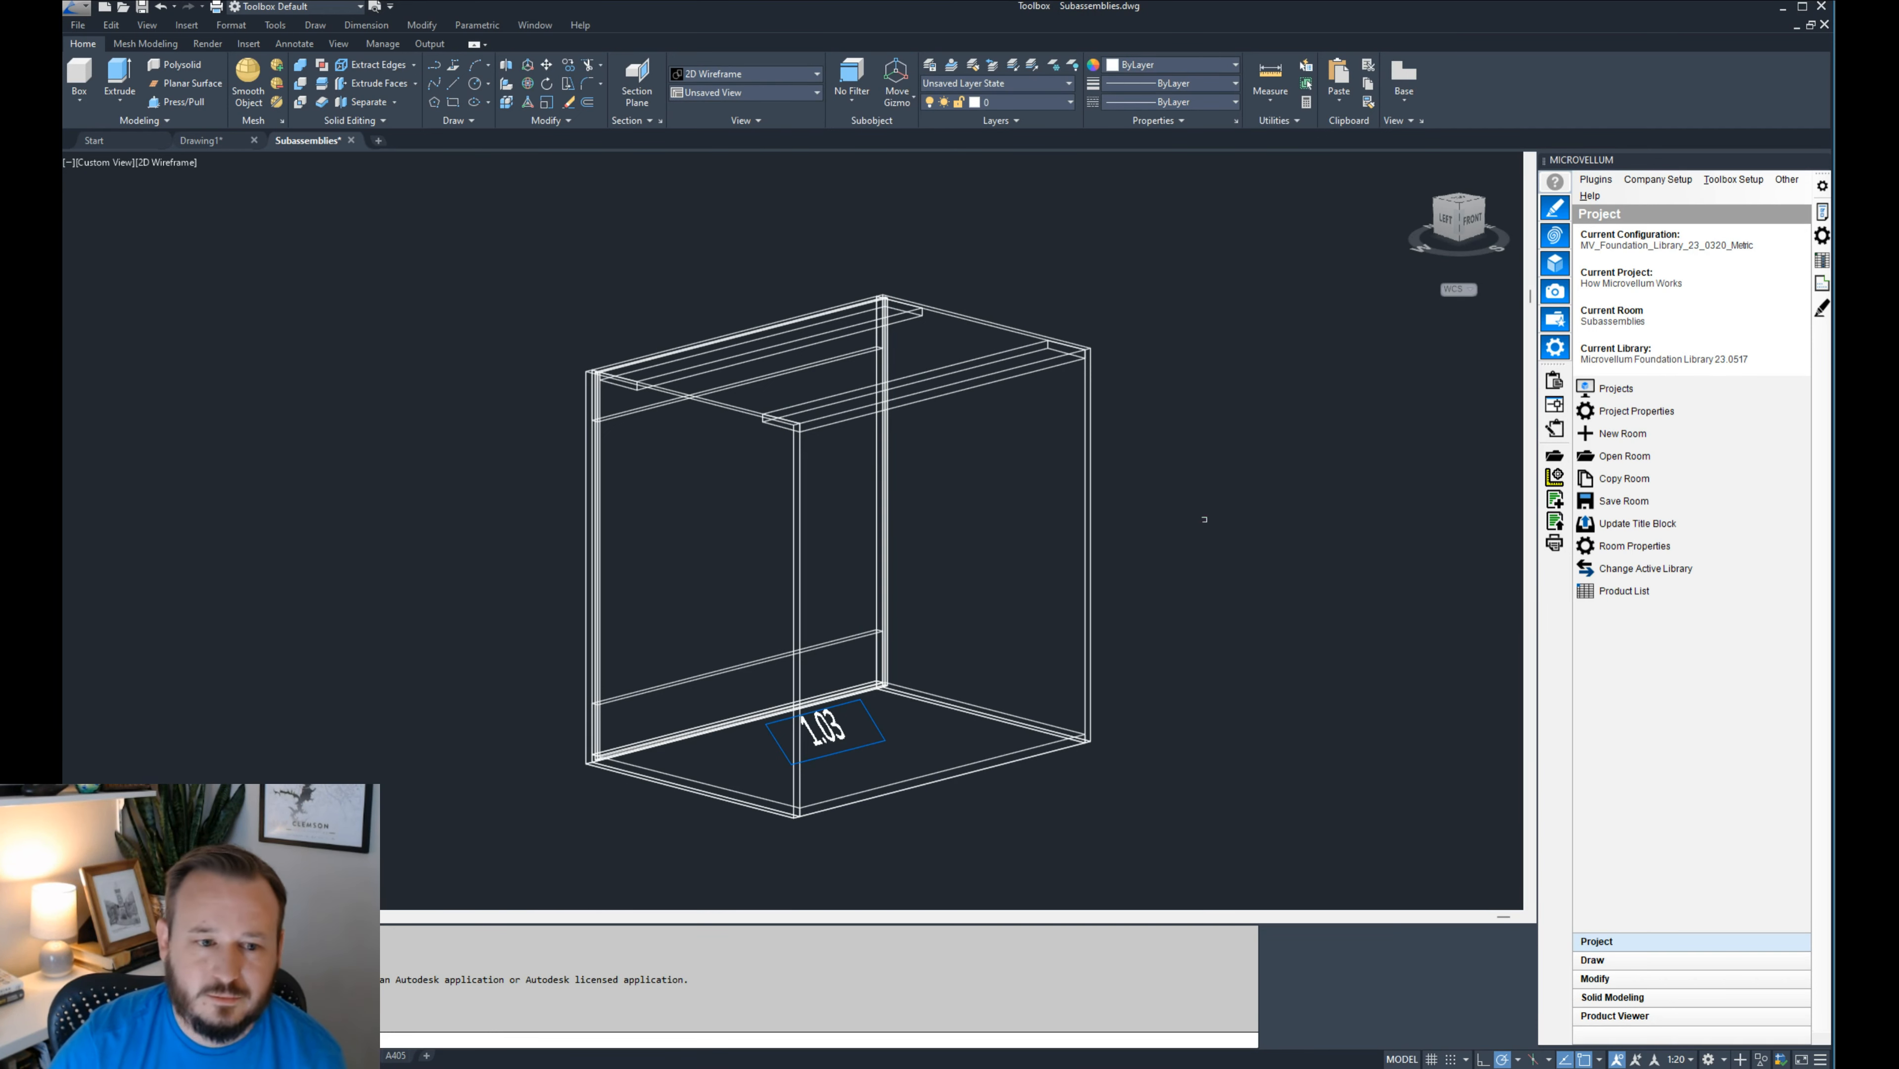
{"action": "middle_click_drag", "start_coordinate": [1202, 495], "coordinate": [1142, 487]}
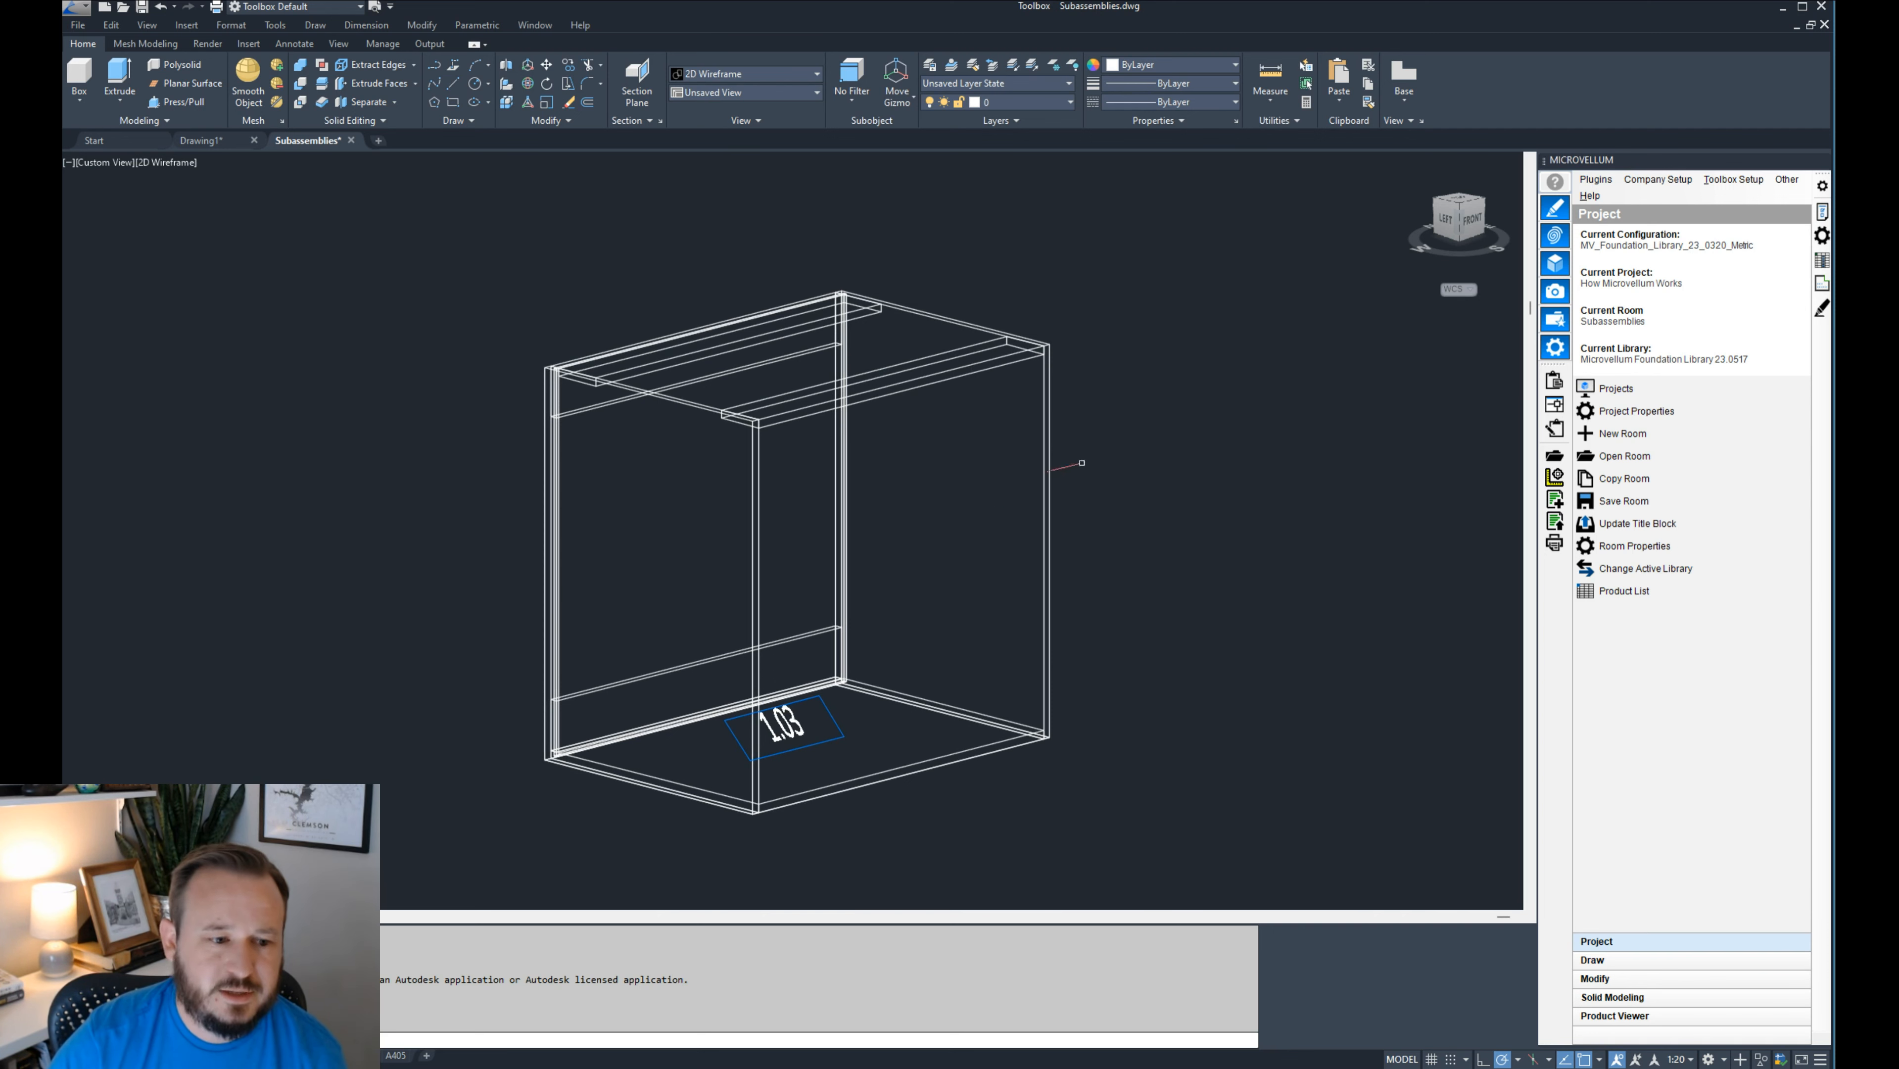
{"action": "left_click", "coordinate": [1821, 212]}
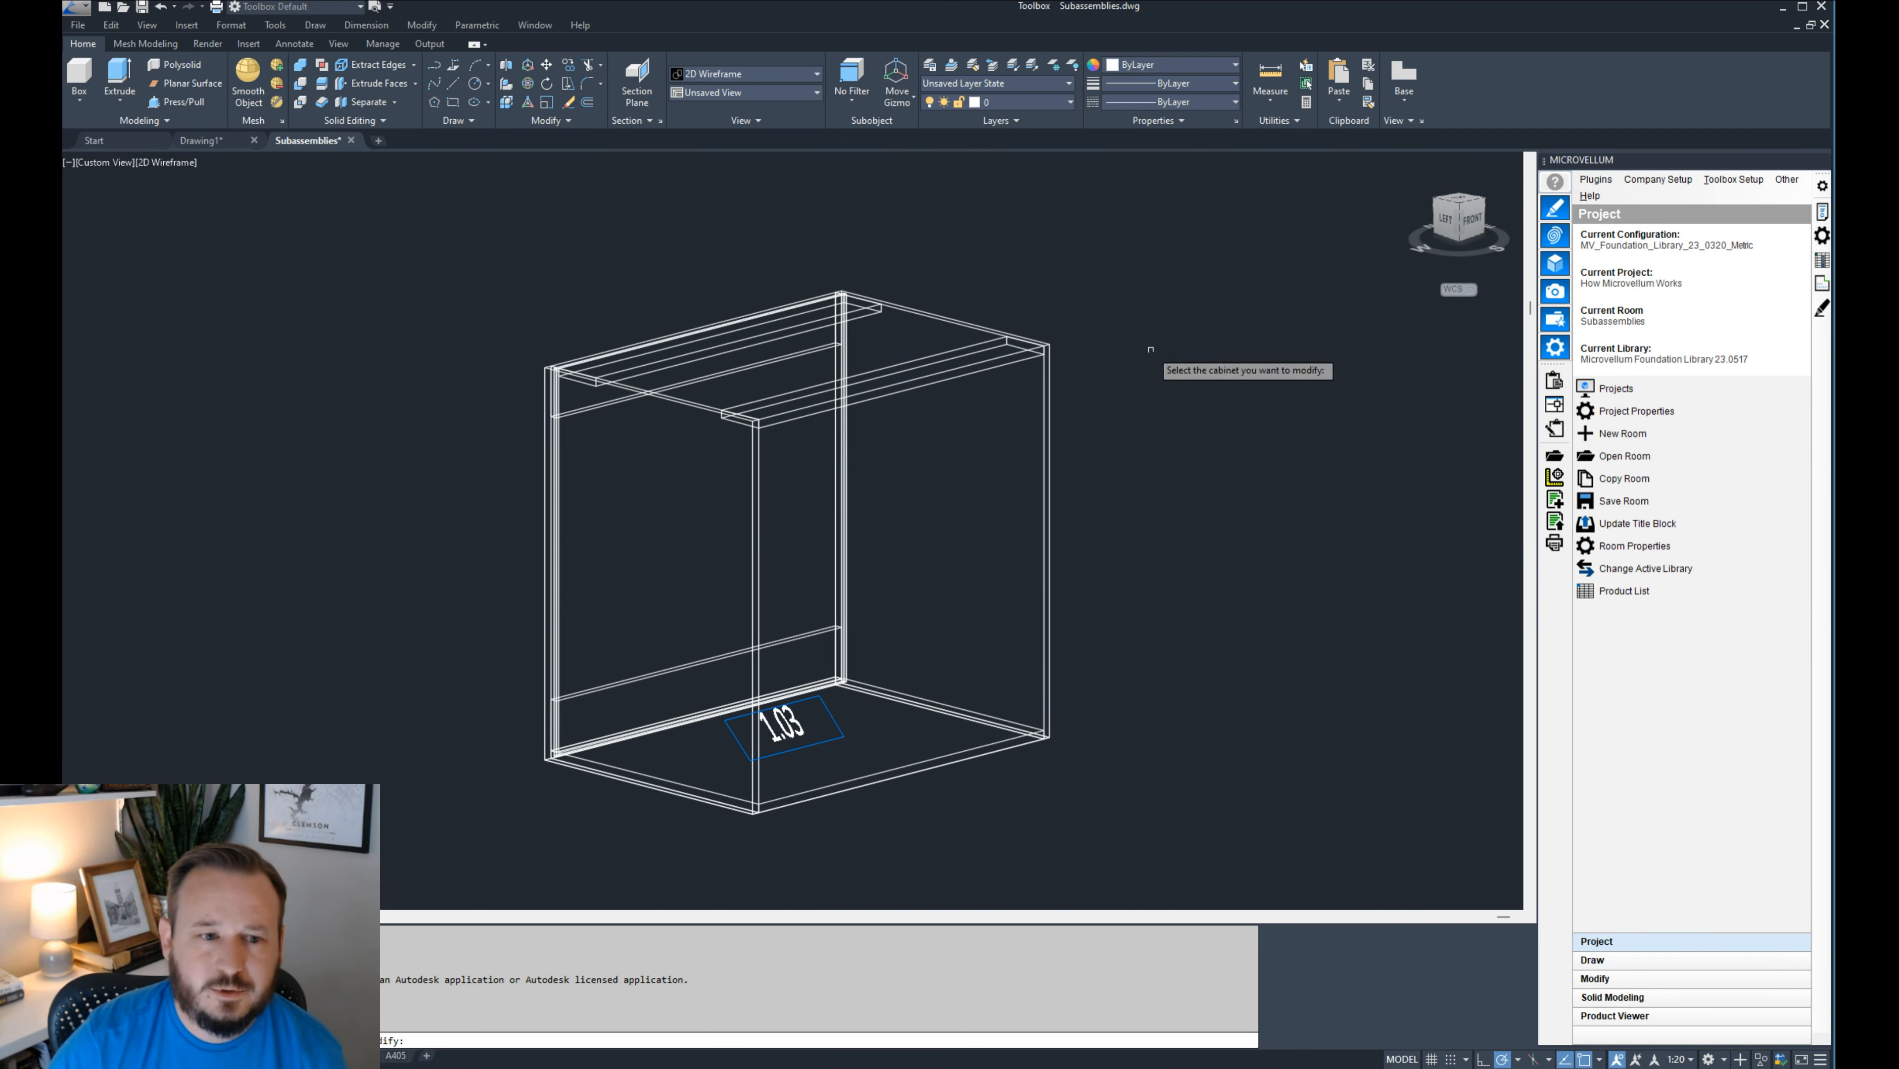
{"action": "left_click", "coordinate": [1043, 357]}
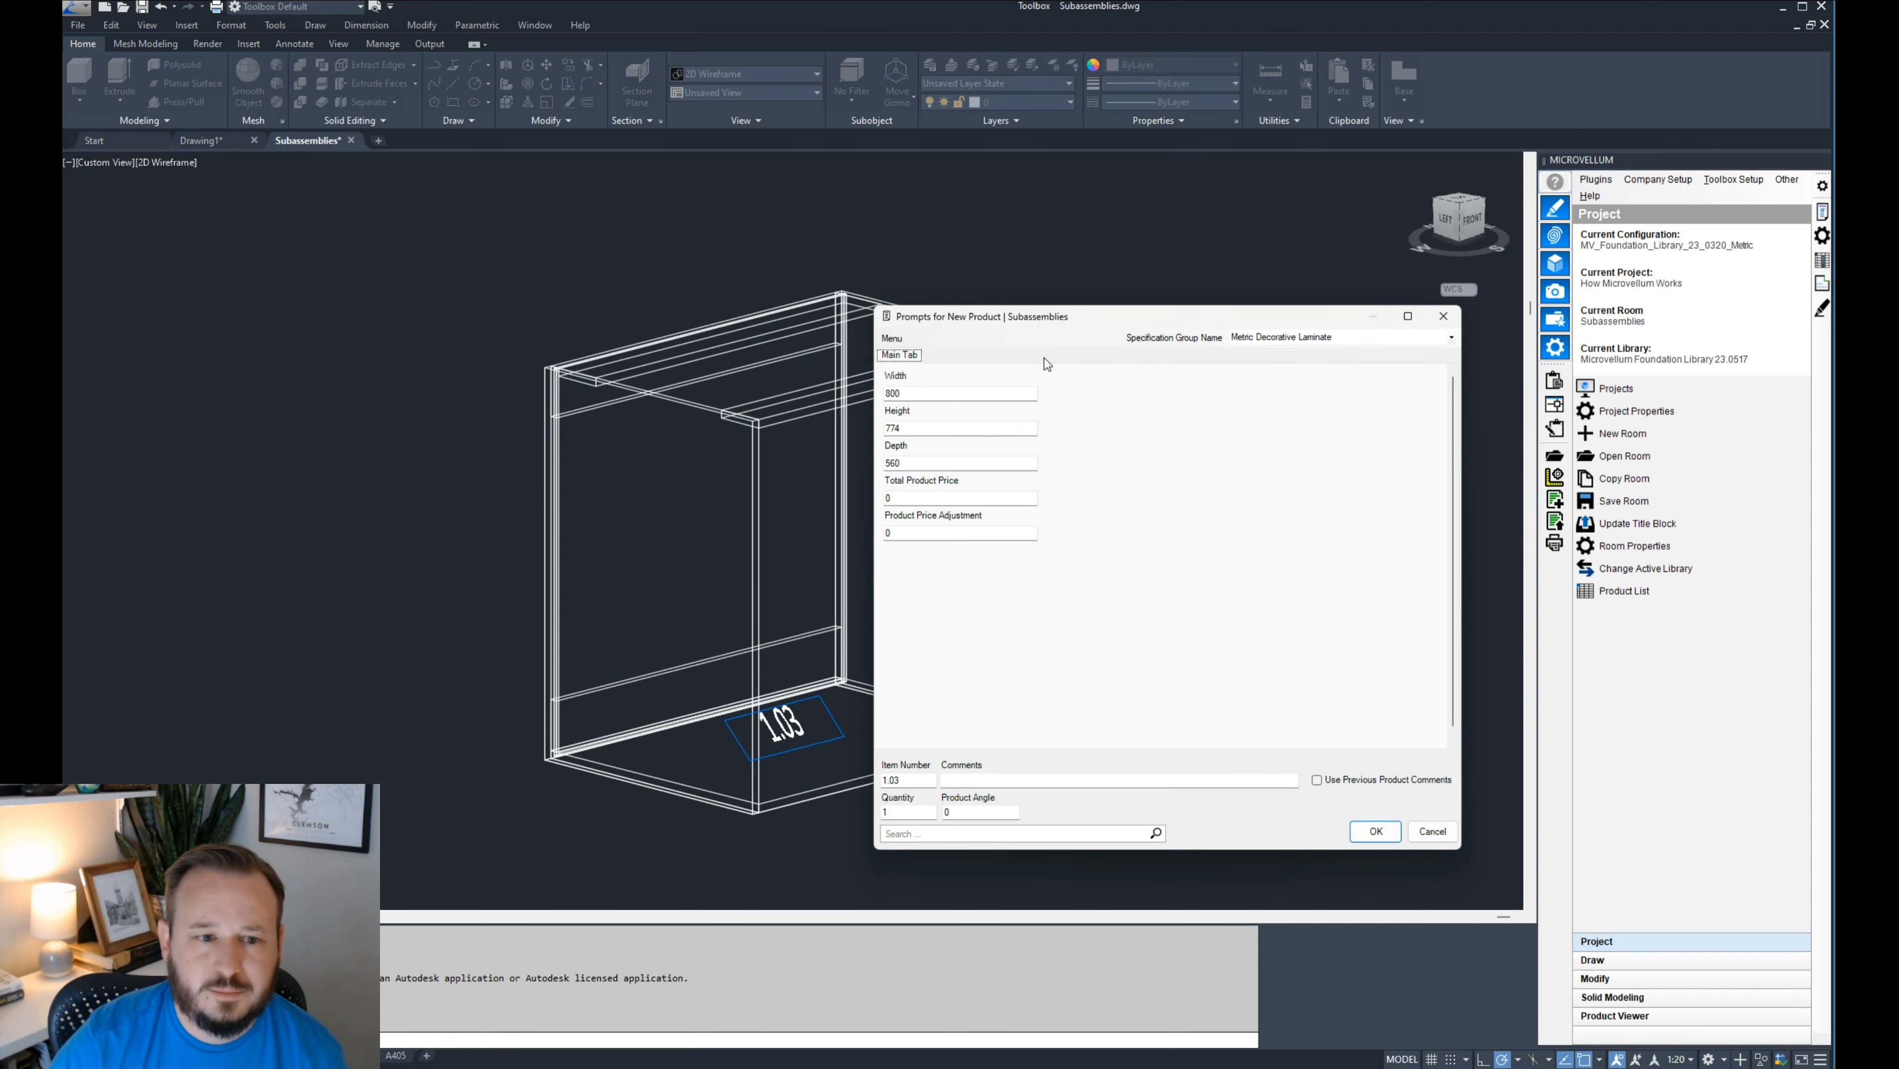
{"action": "left_click_drag", "start_coordinate": [1119, 318], "coordinate": [1277, 282]}
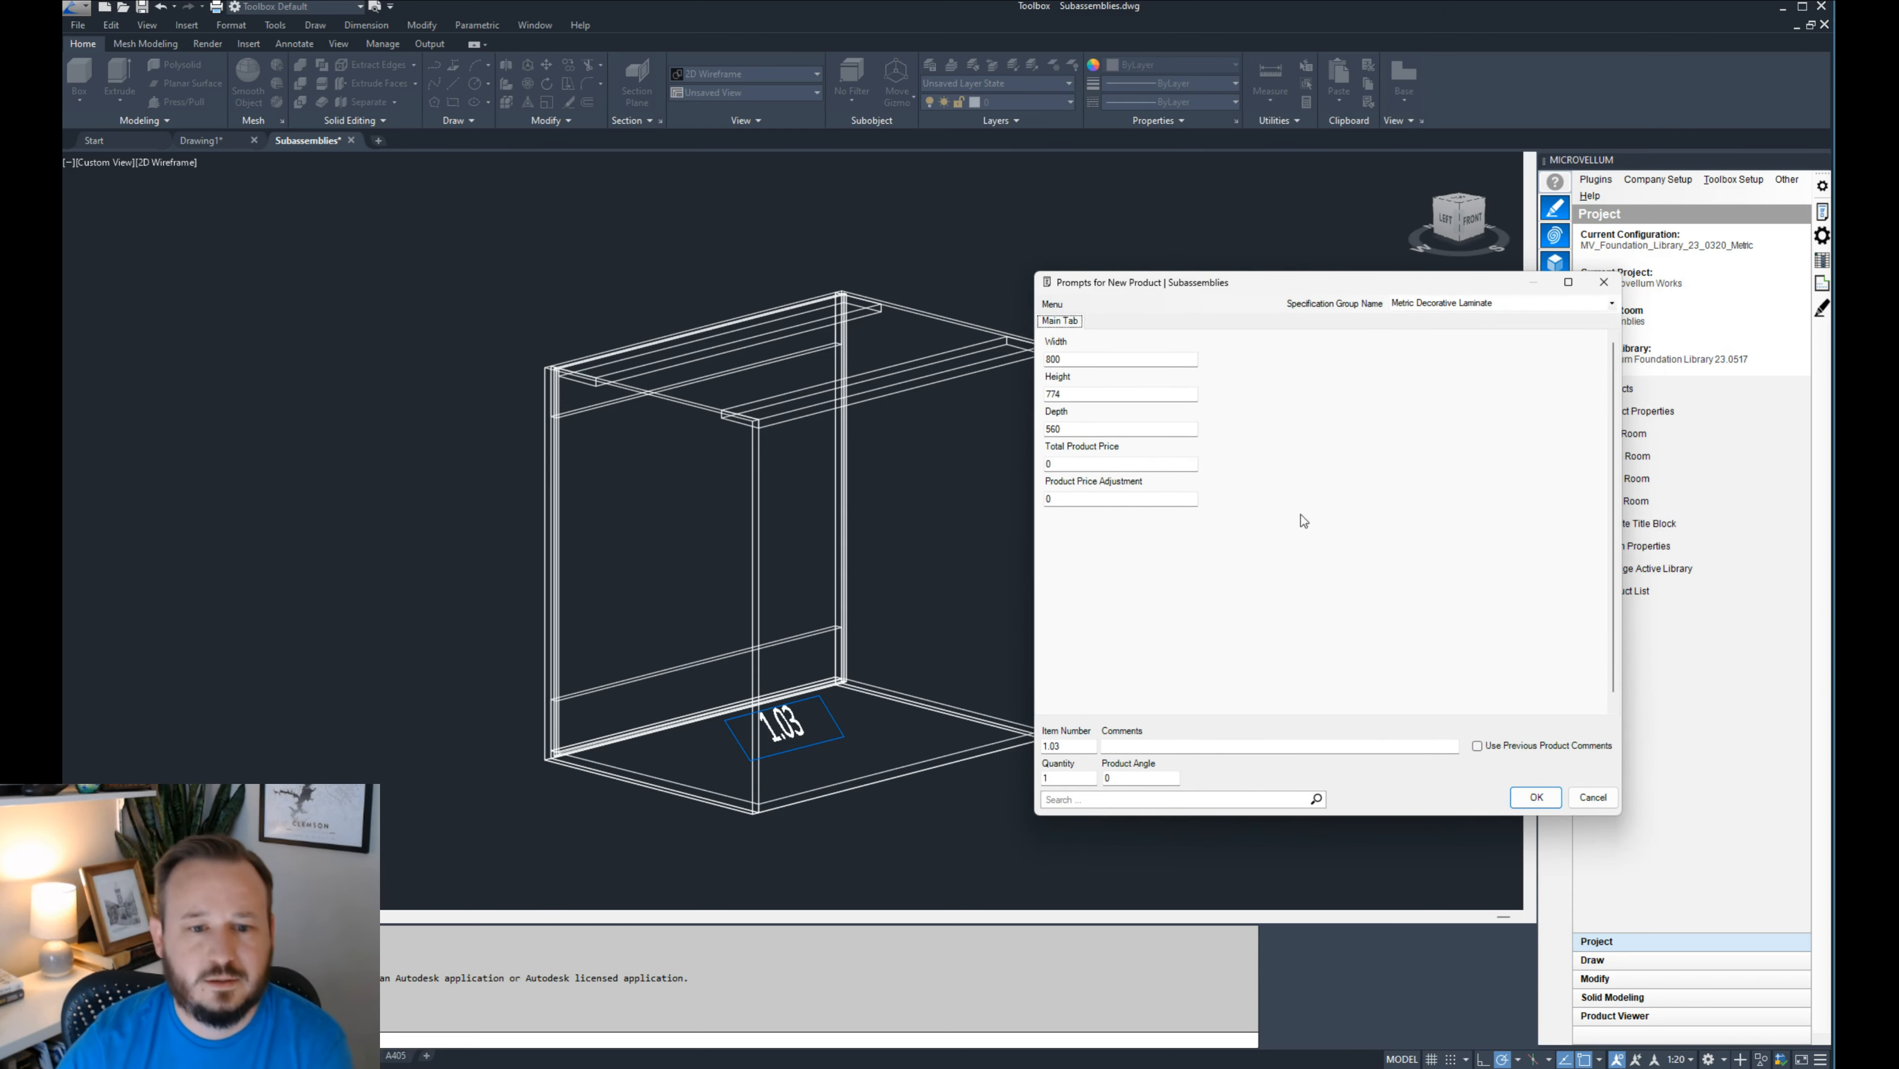
- Open the Subassemblies dialog for cabinet 1.03 from its product prompts
{"action": "right_click", "coordinate": [1280, 555]}
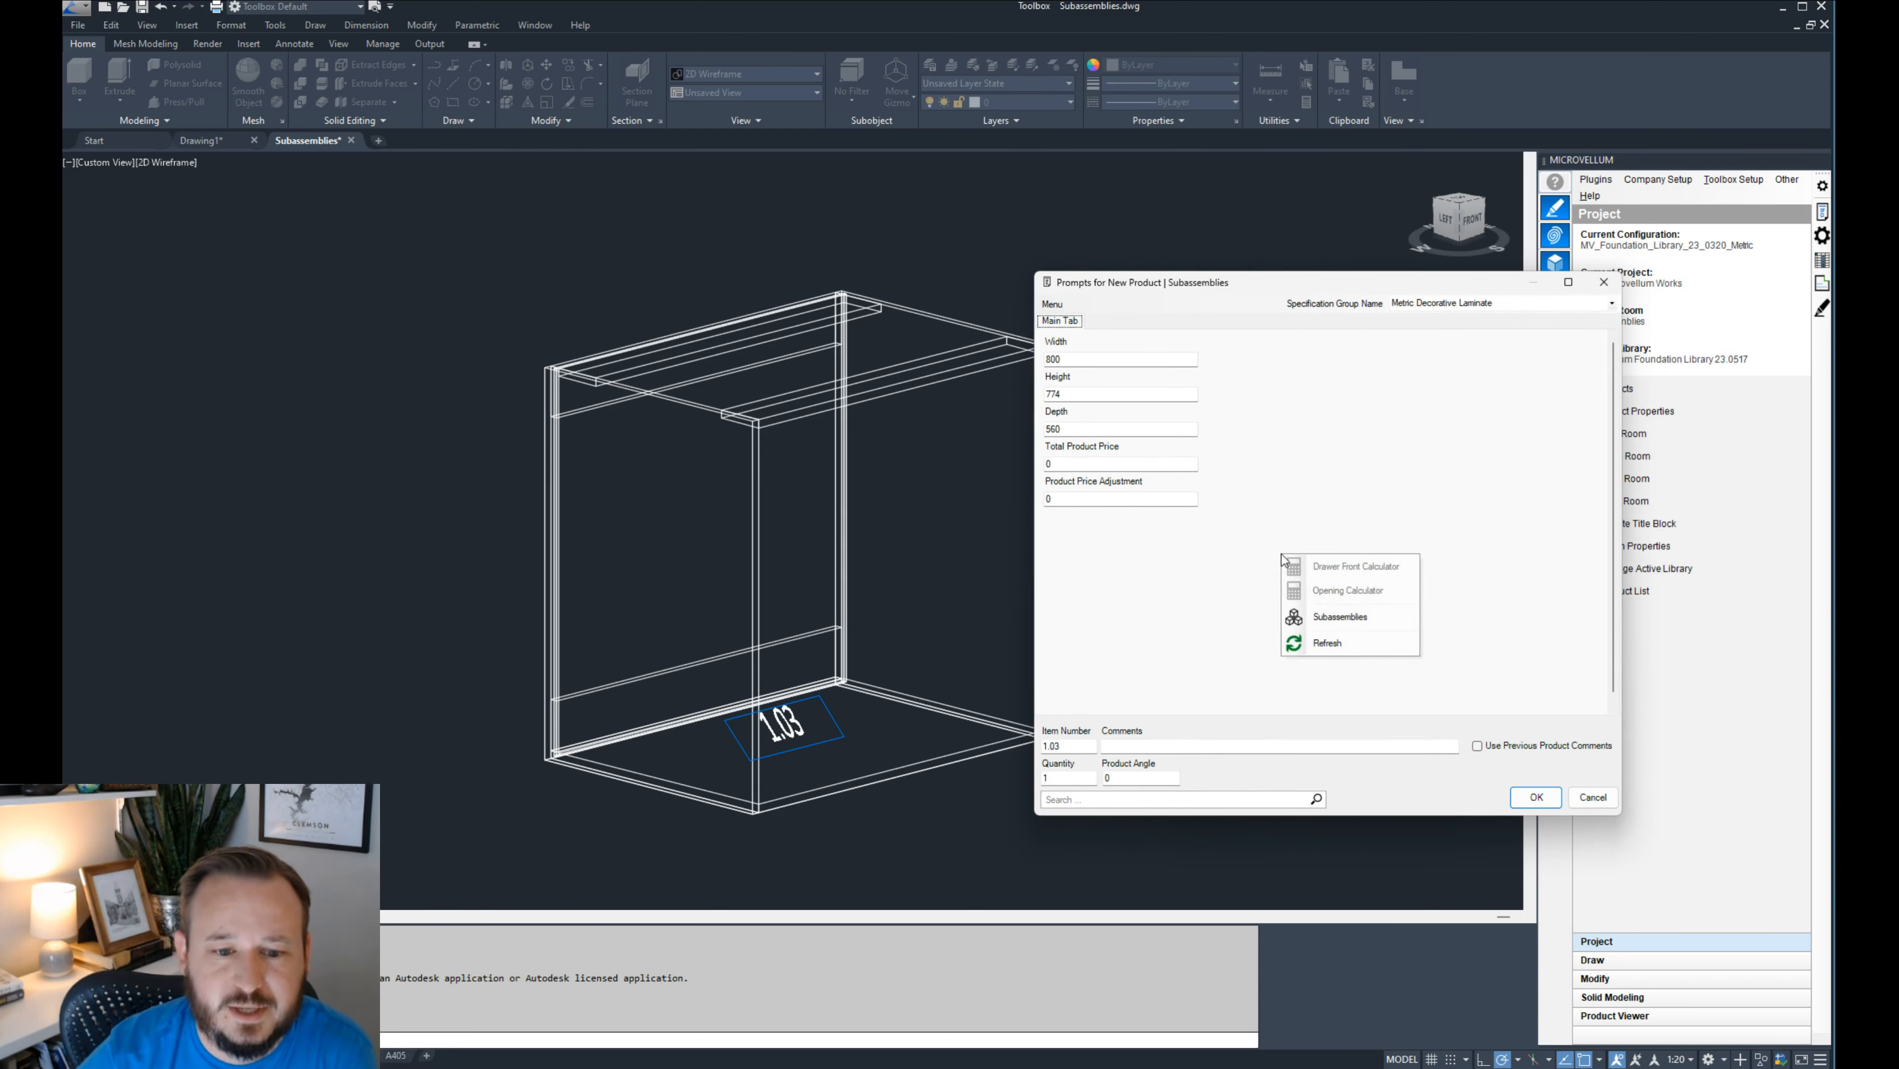
{"action": "left_click", "coordinate": [1341, 619]}
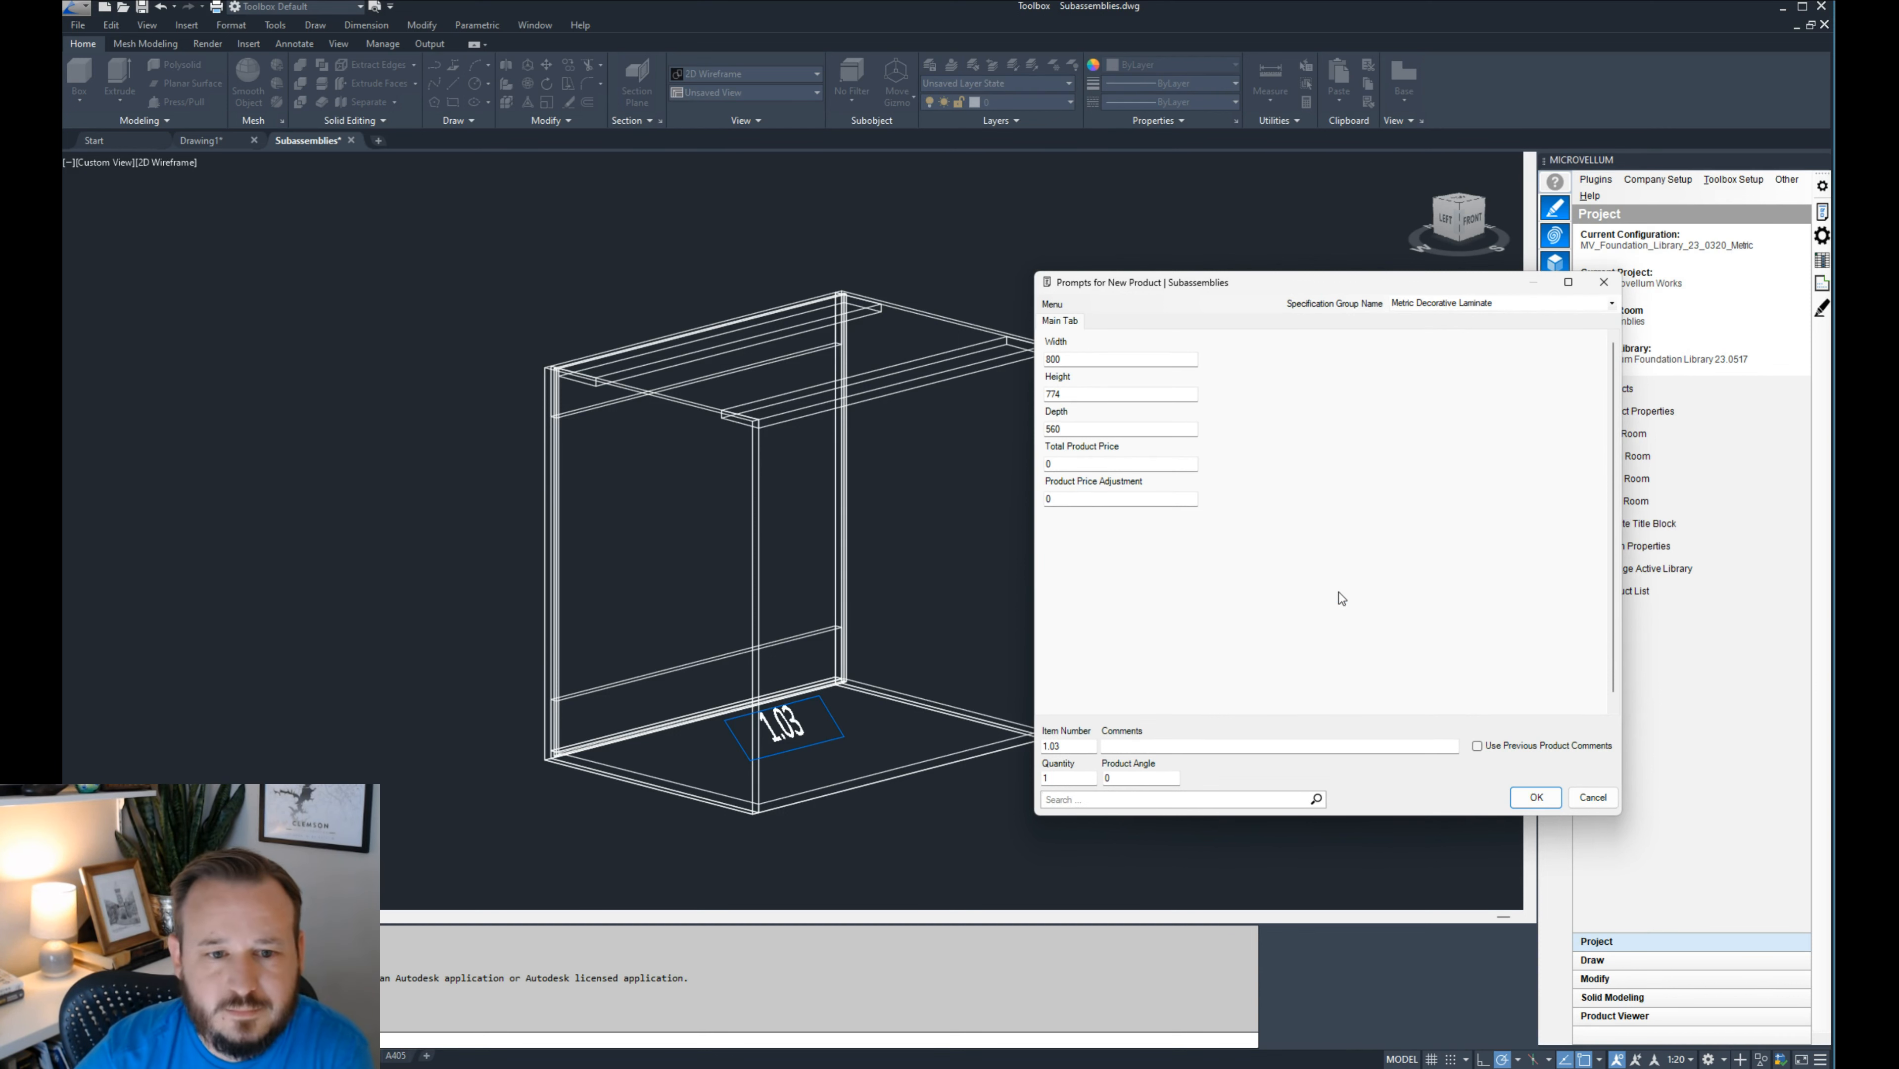
{"action": "left_click_drag", "start_coordinate": [1733, 299], "coordinate": [843, 282]}
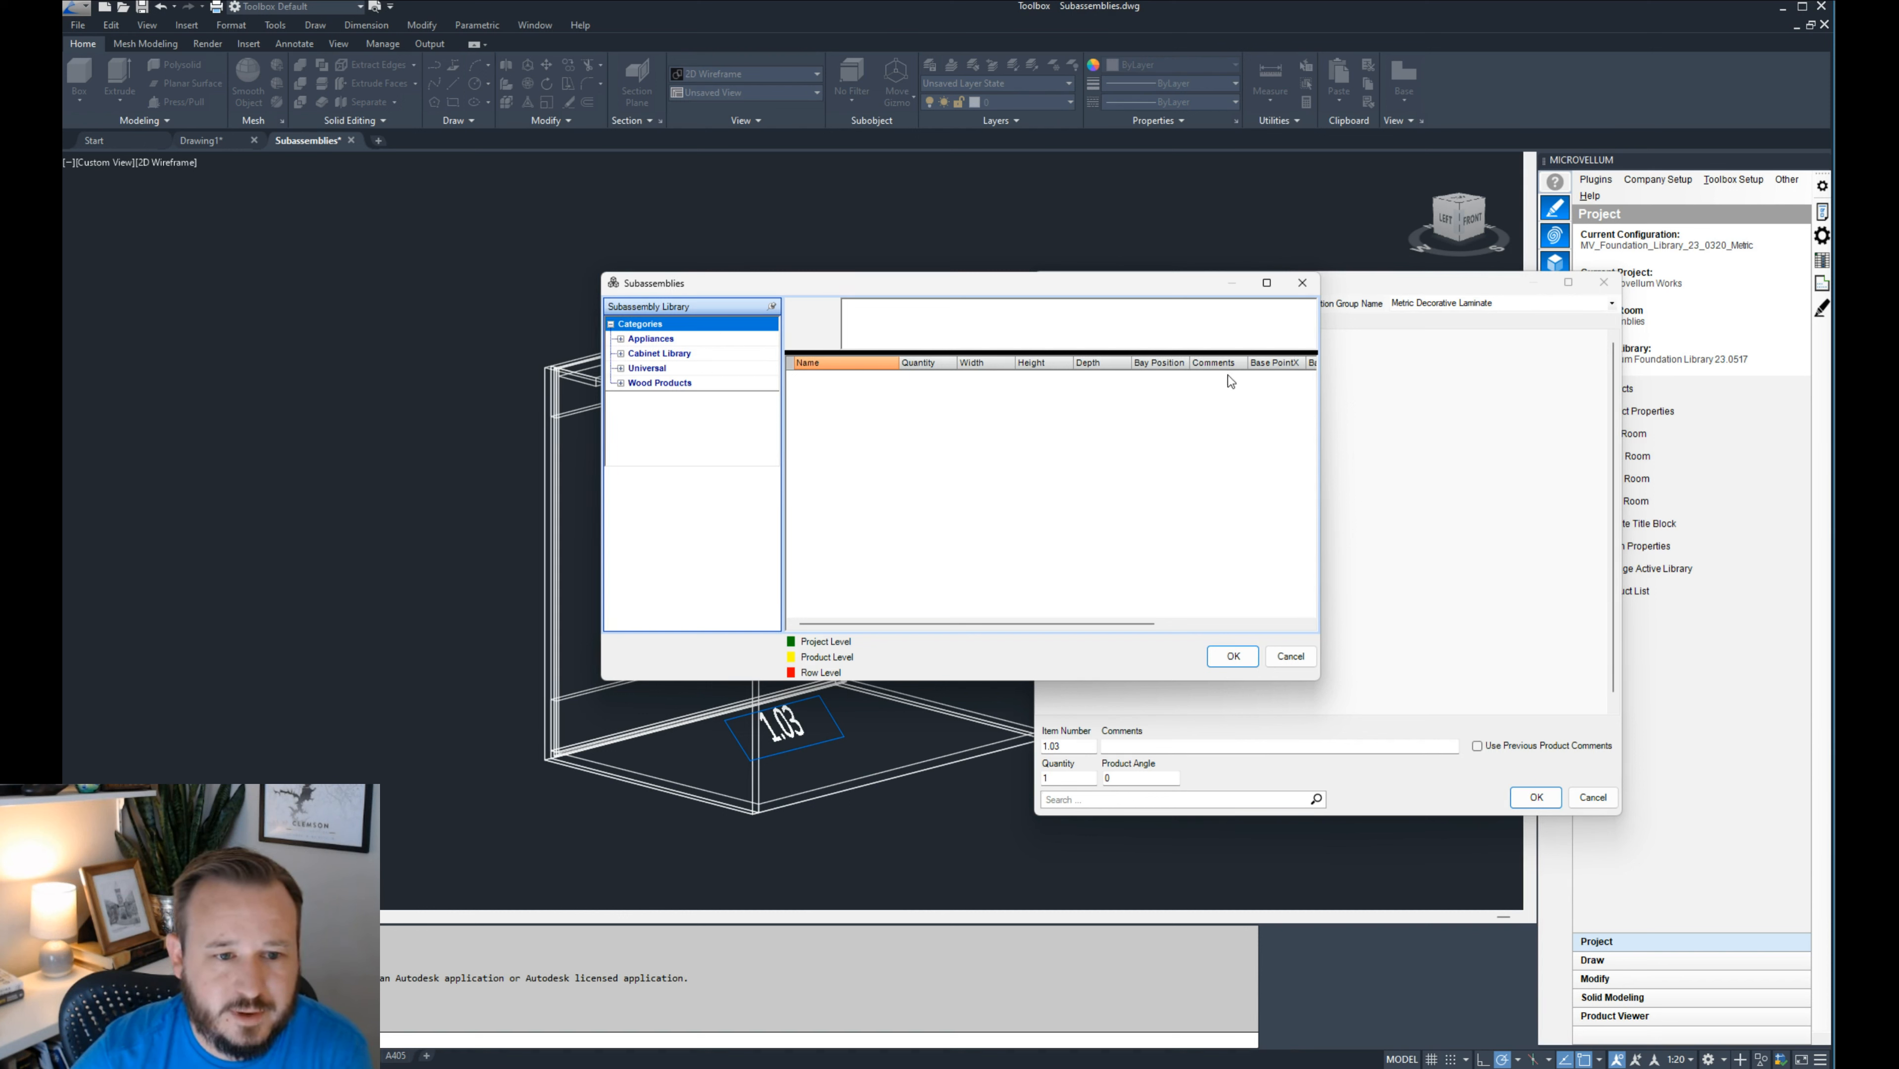
{"action": "left_click", "coordinate": [861, 325]}
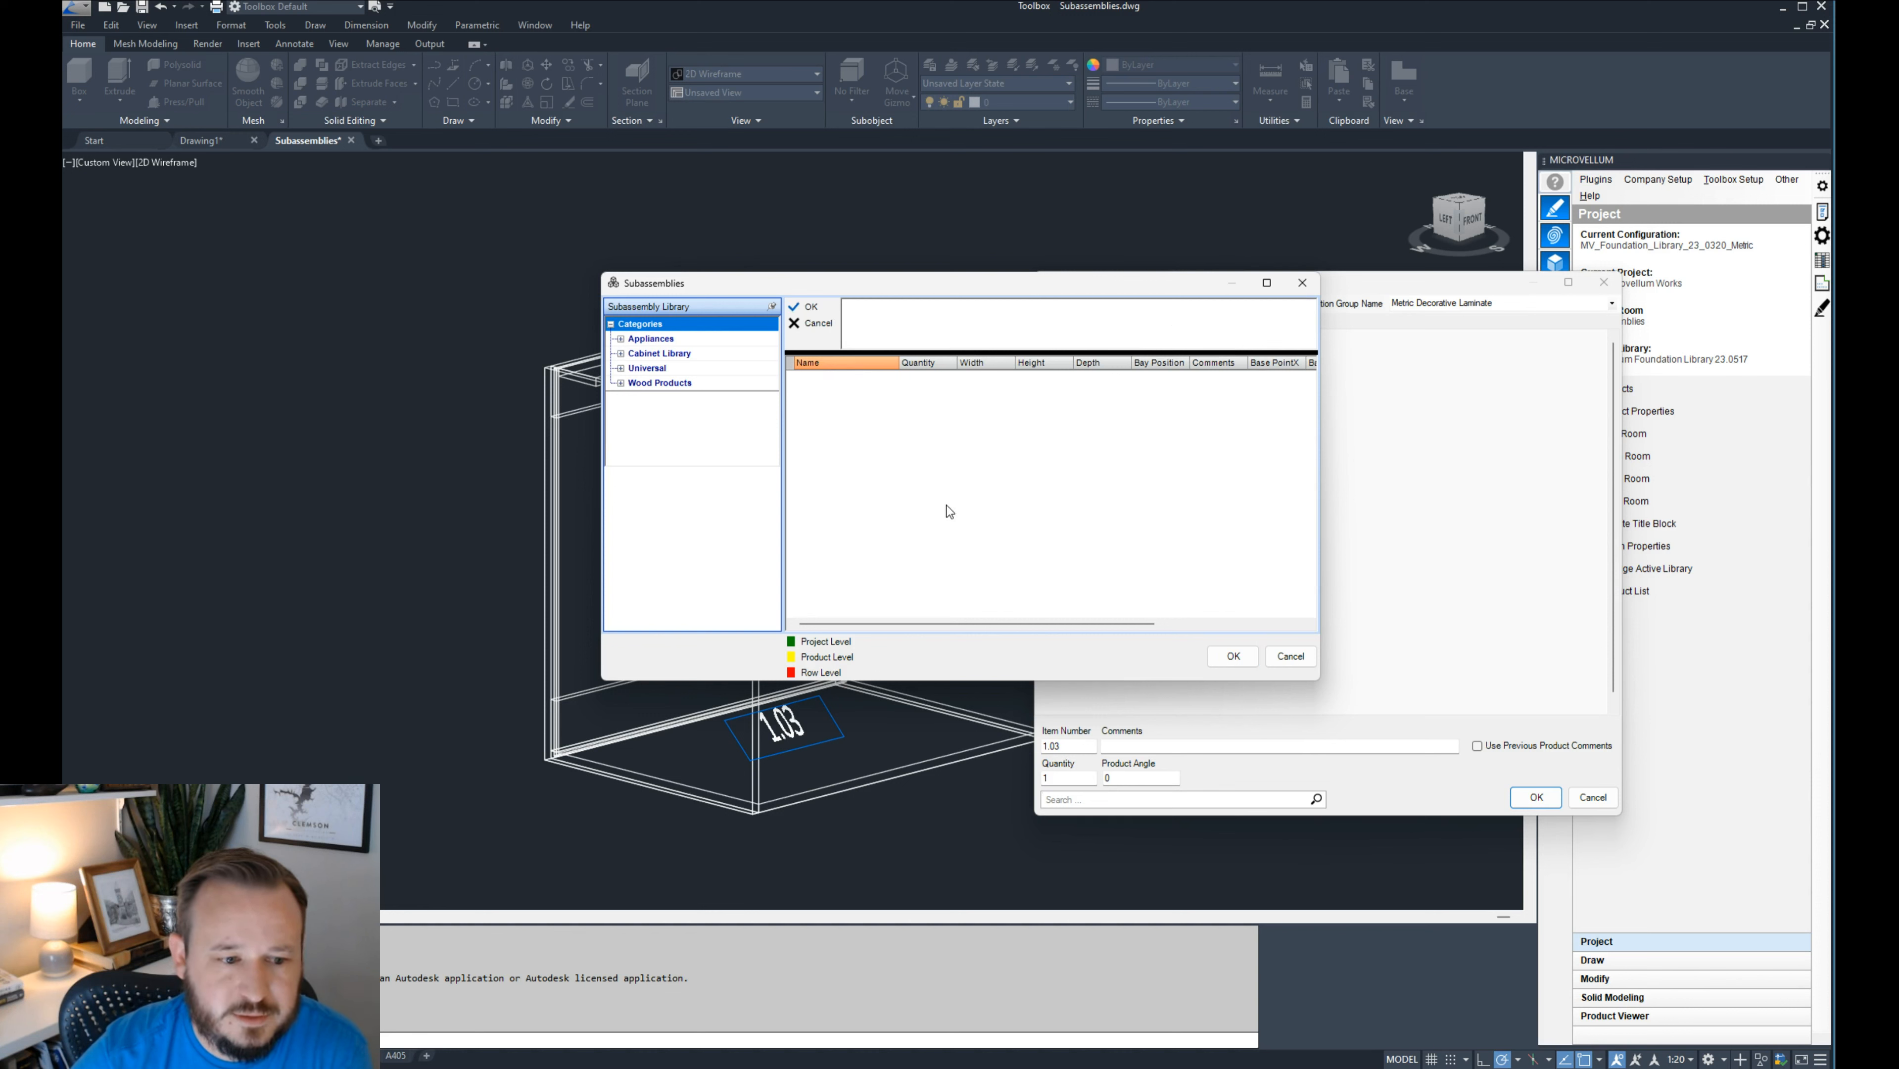
{"action": "left_click_drag", "start_coordinate": [978, 622], "coordinate": [922, 598]}
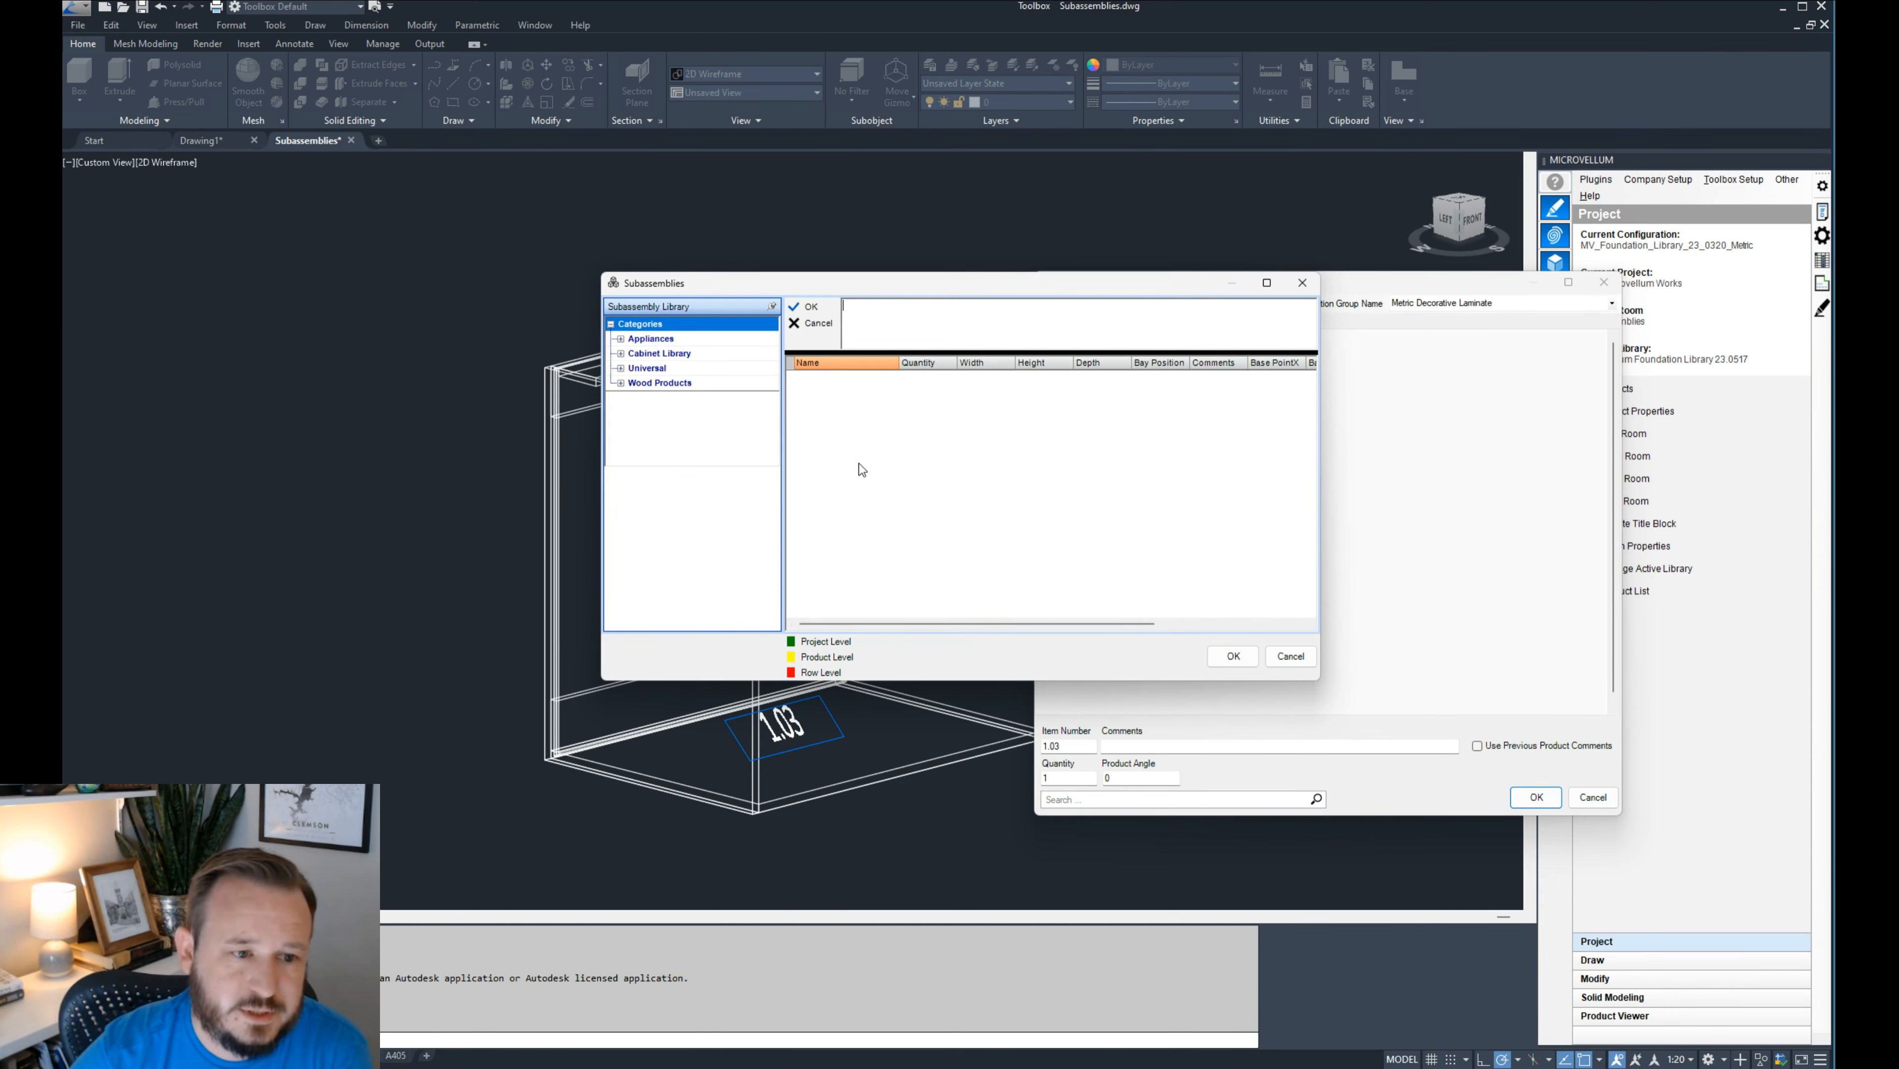
- Browse the subassembly library's Cabinet Library and Universal categories, including the Universal Non Insert items
{"action": "left_click", "coordinate": [621, 367]}
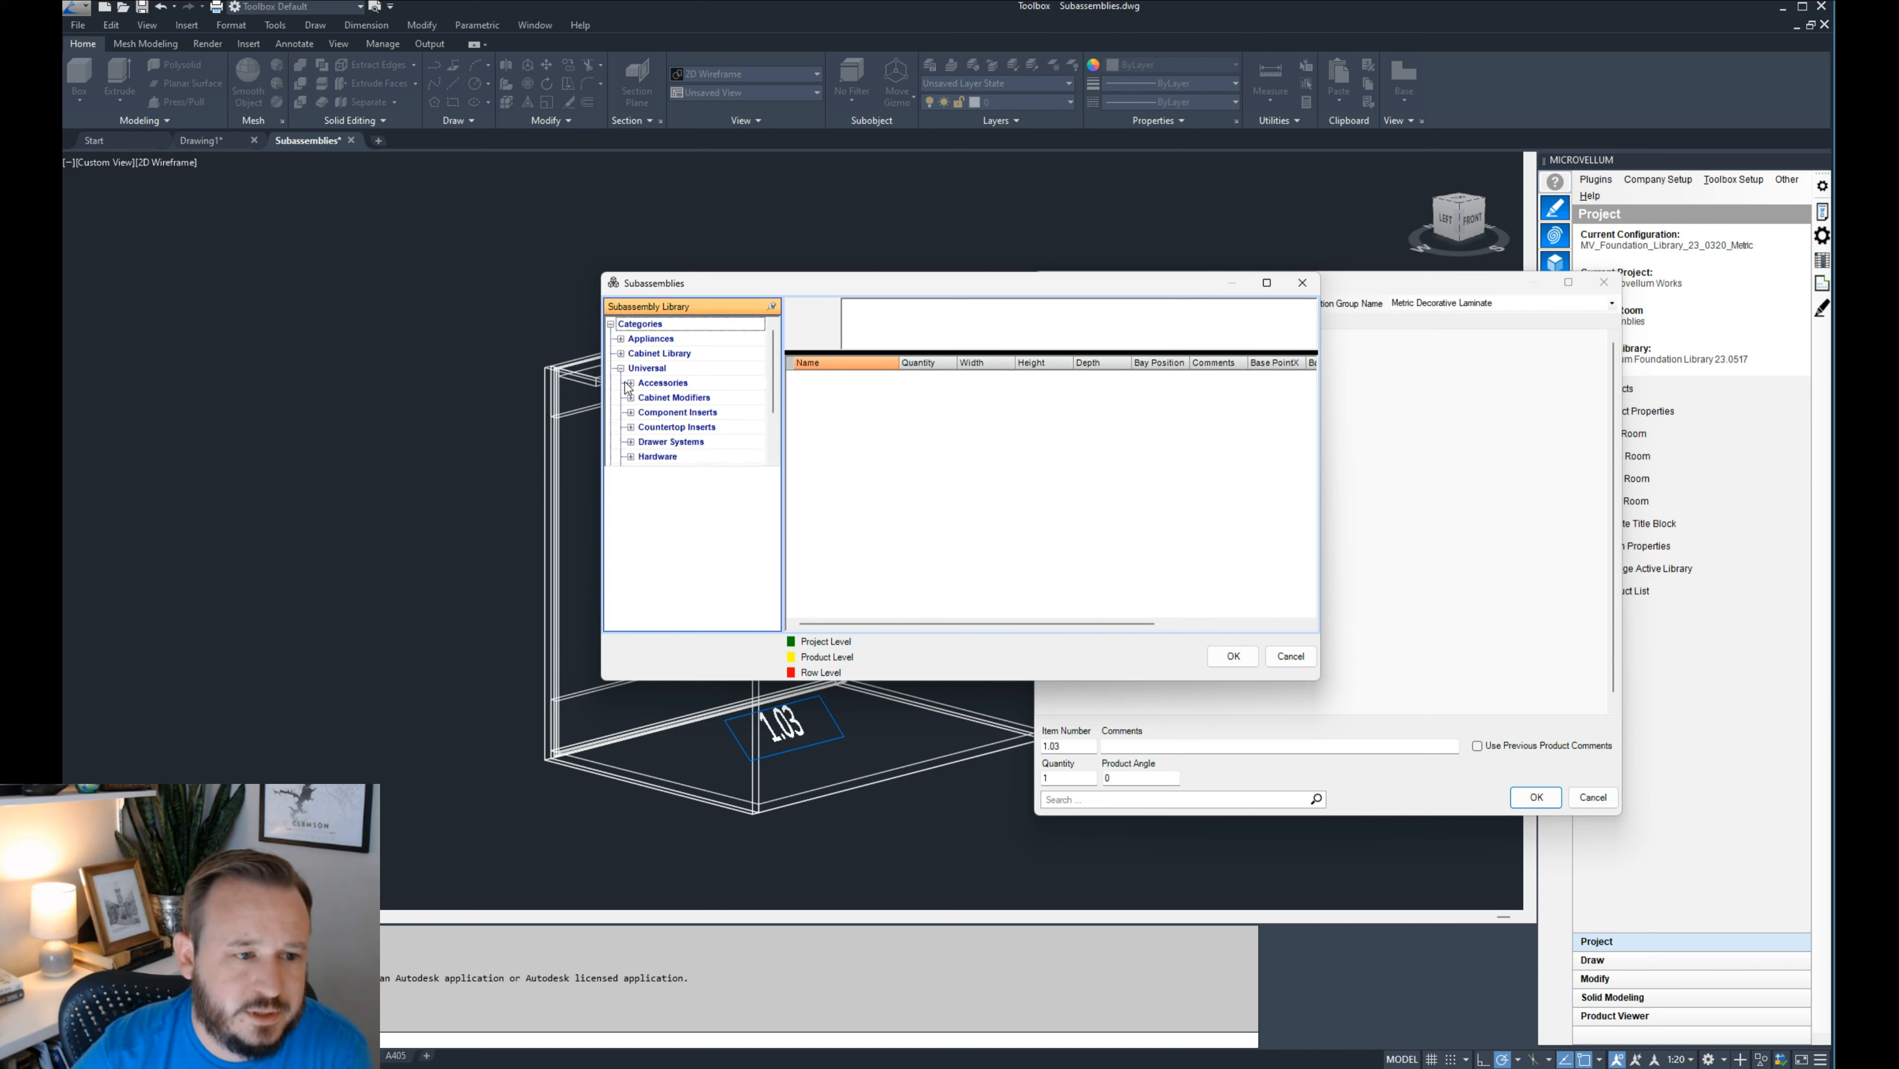
{"action": "left_click", "coordinate": [621, 368]}
{"action": "left_click", "coordinate": [621, 368]}
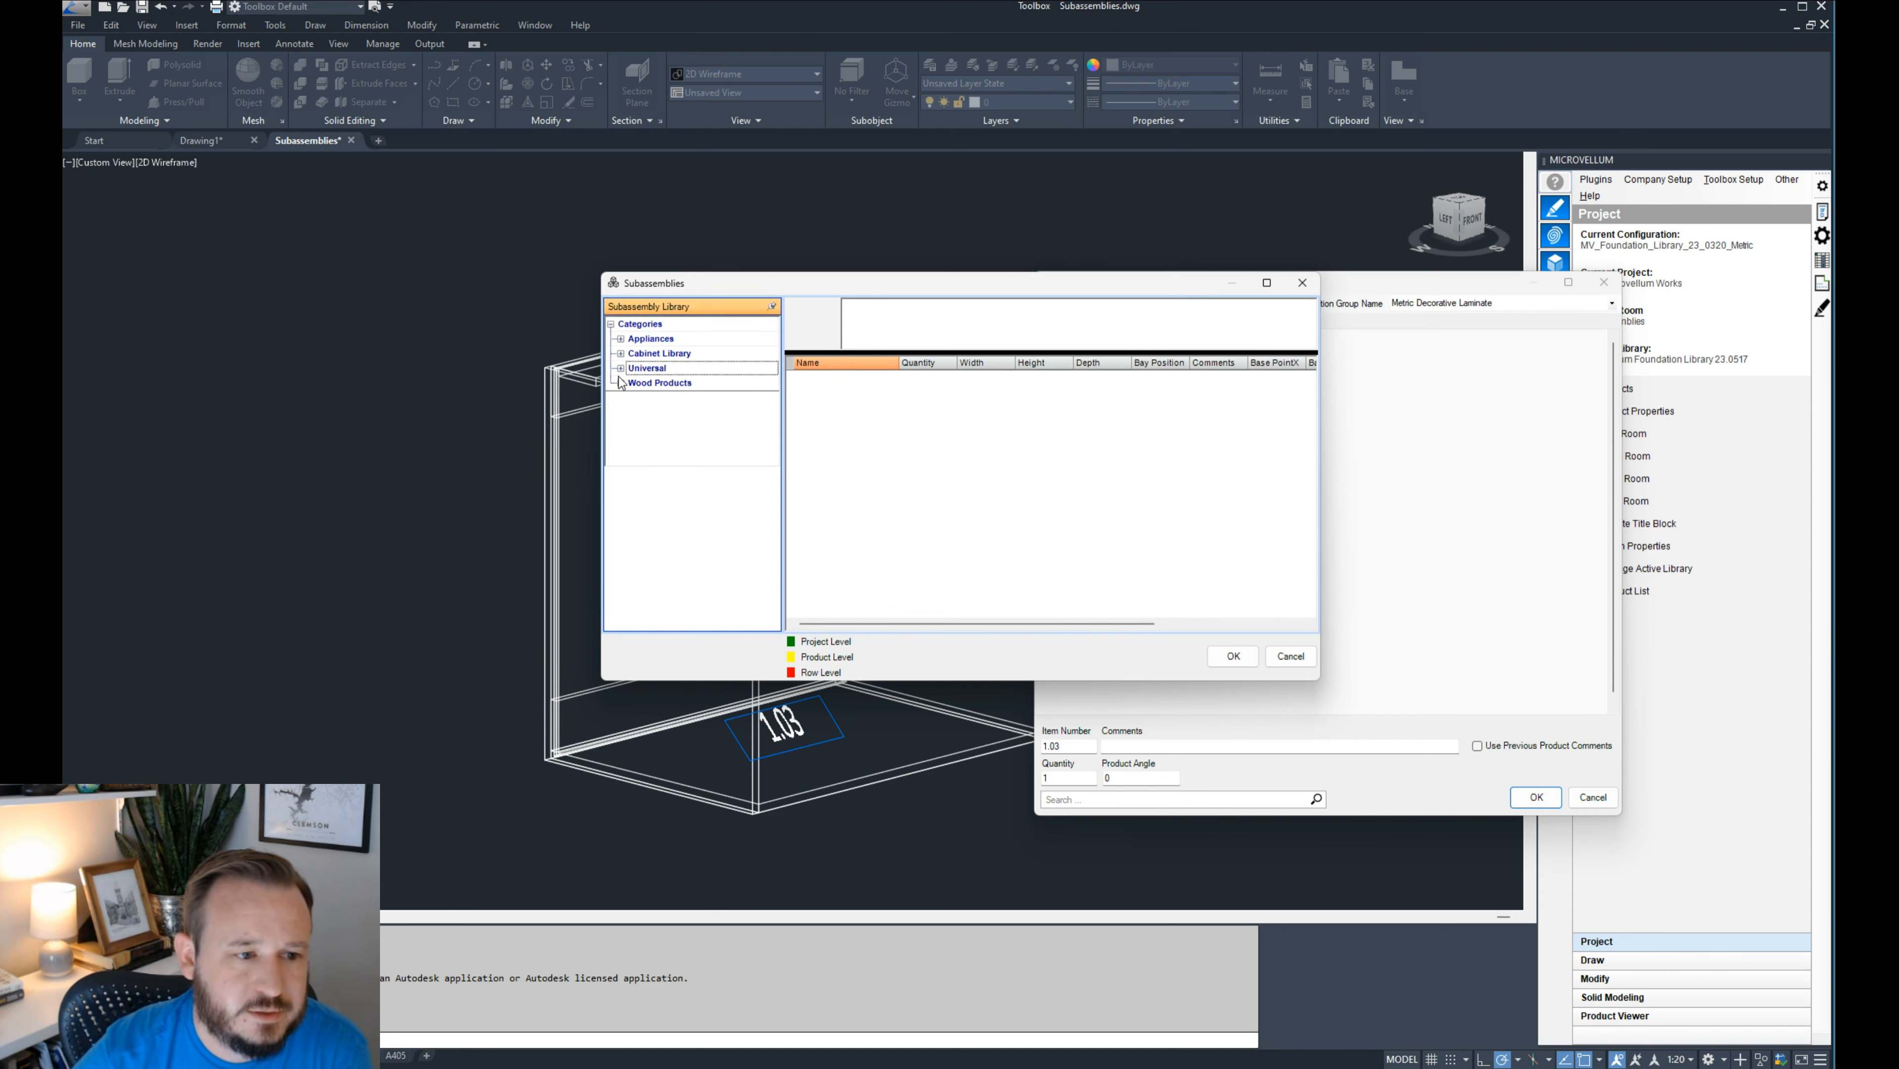
{"action": "left_click", "coordinate": [621, 354]}
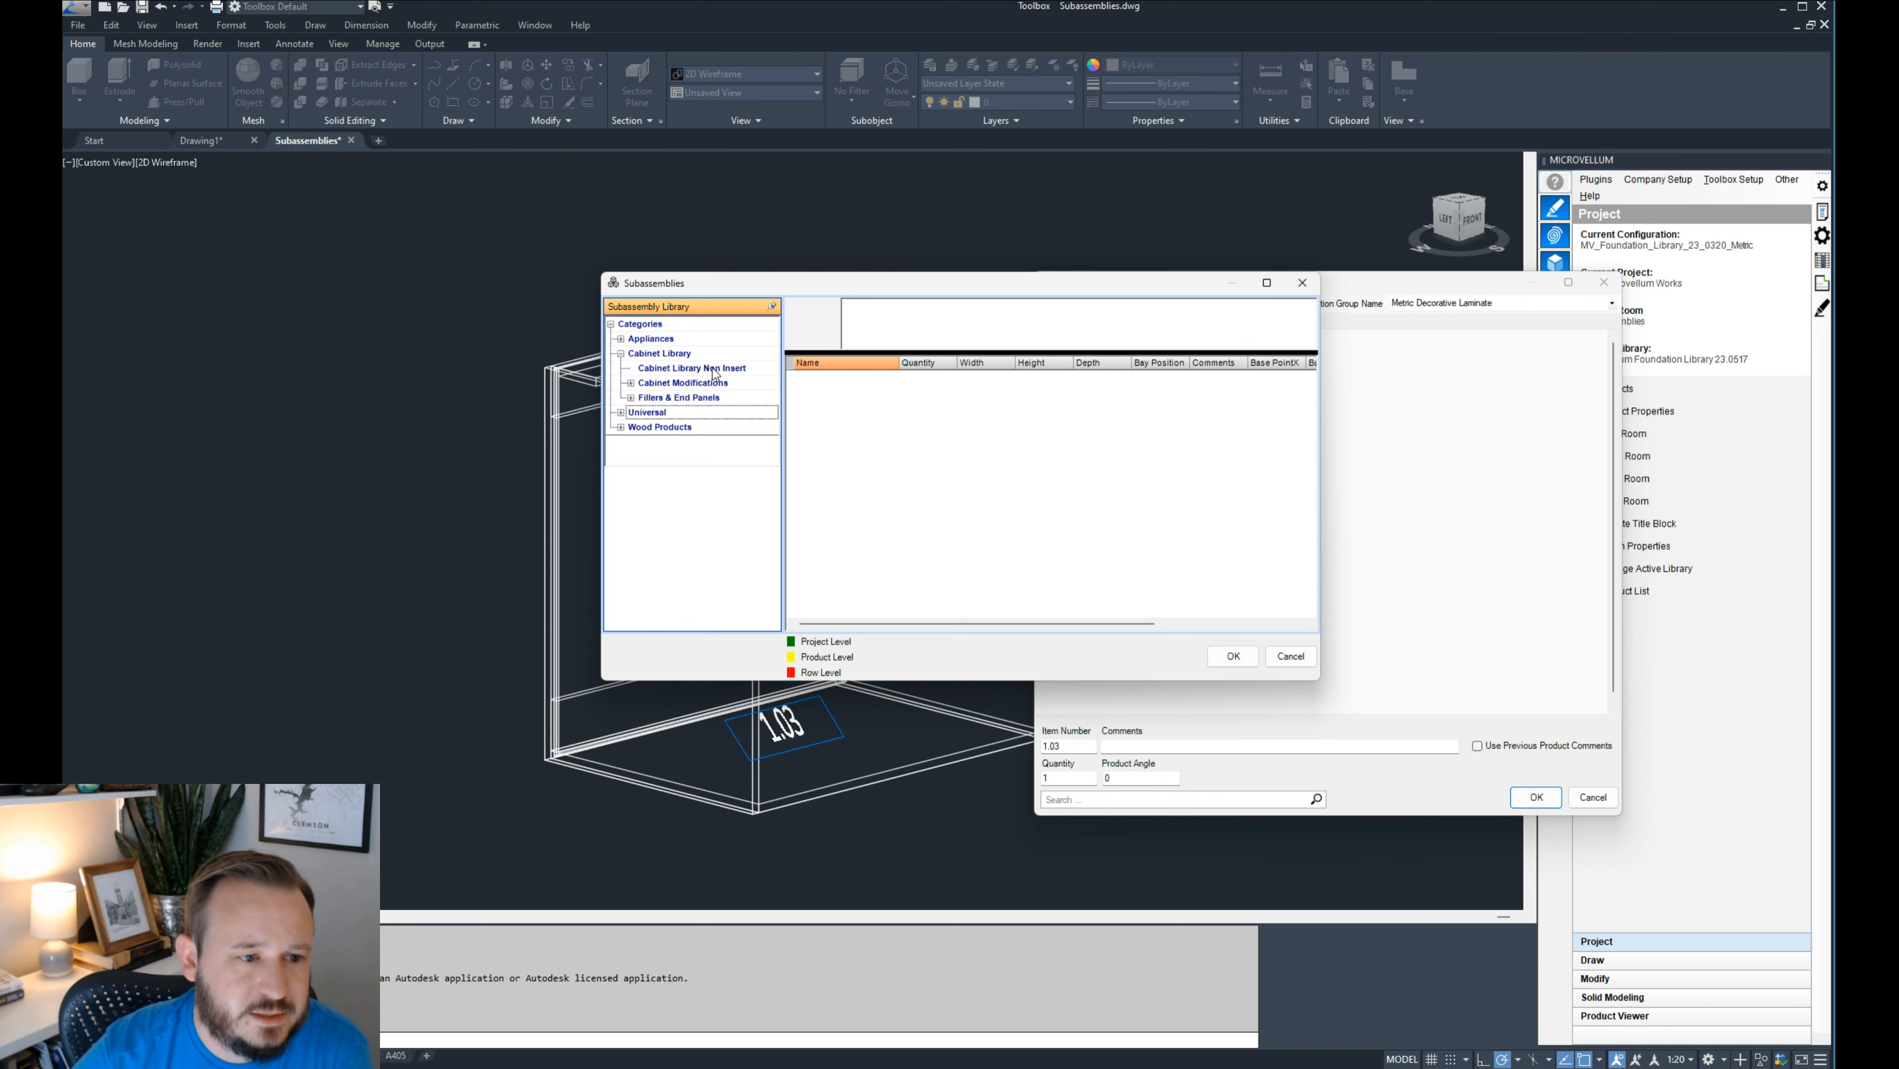
{"action": "left_click", "coordinate": [621, 413]}
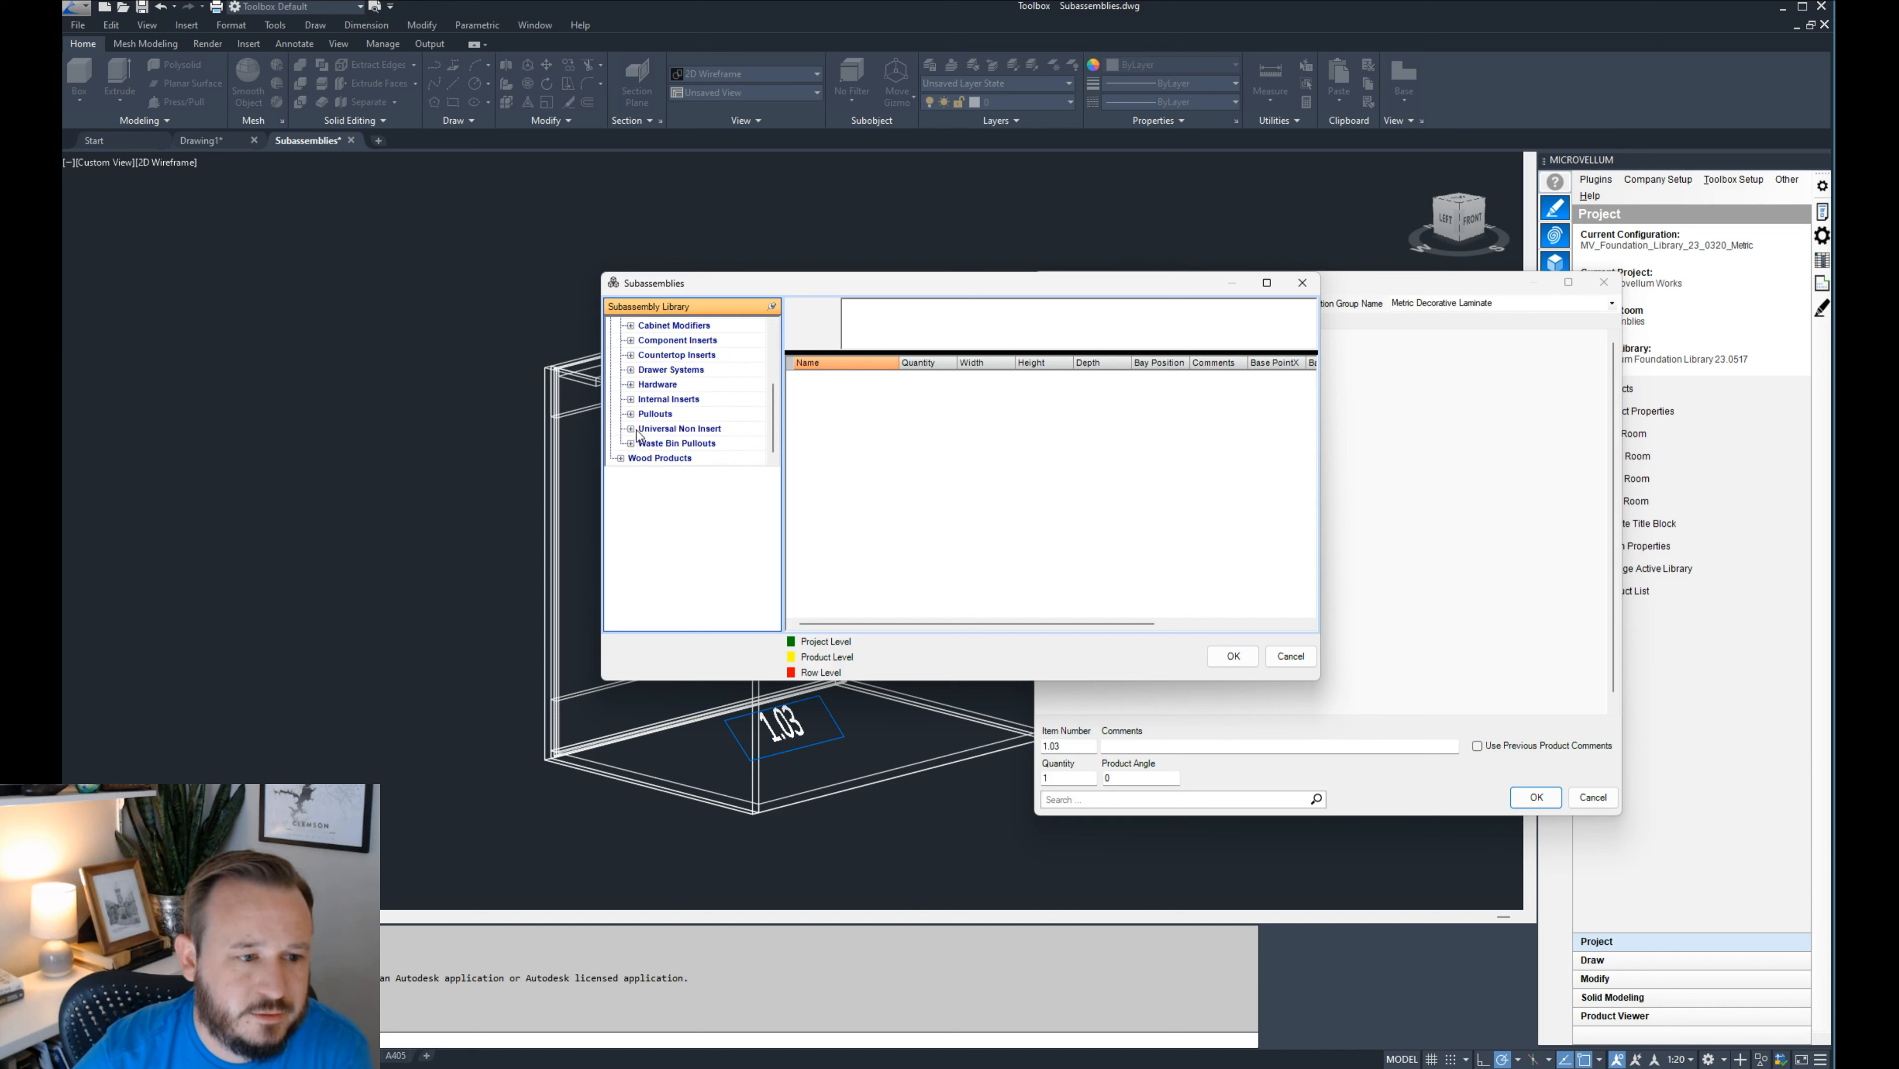
{"action": "left_click", "coordinate": [631, 429]}
{"action": "scroll", "coordinate": [707, 434], "scroll_direction": "down", "scroll_amount": 1}
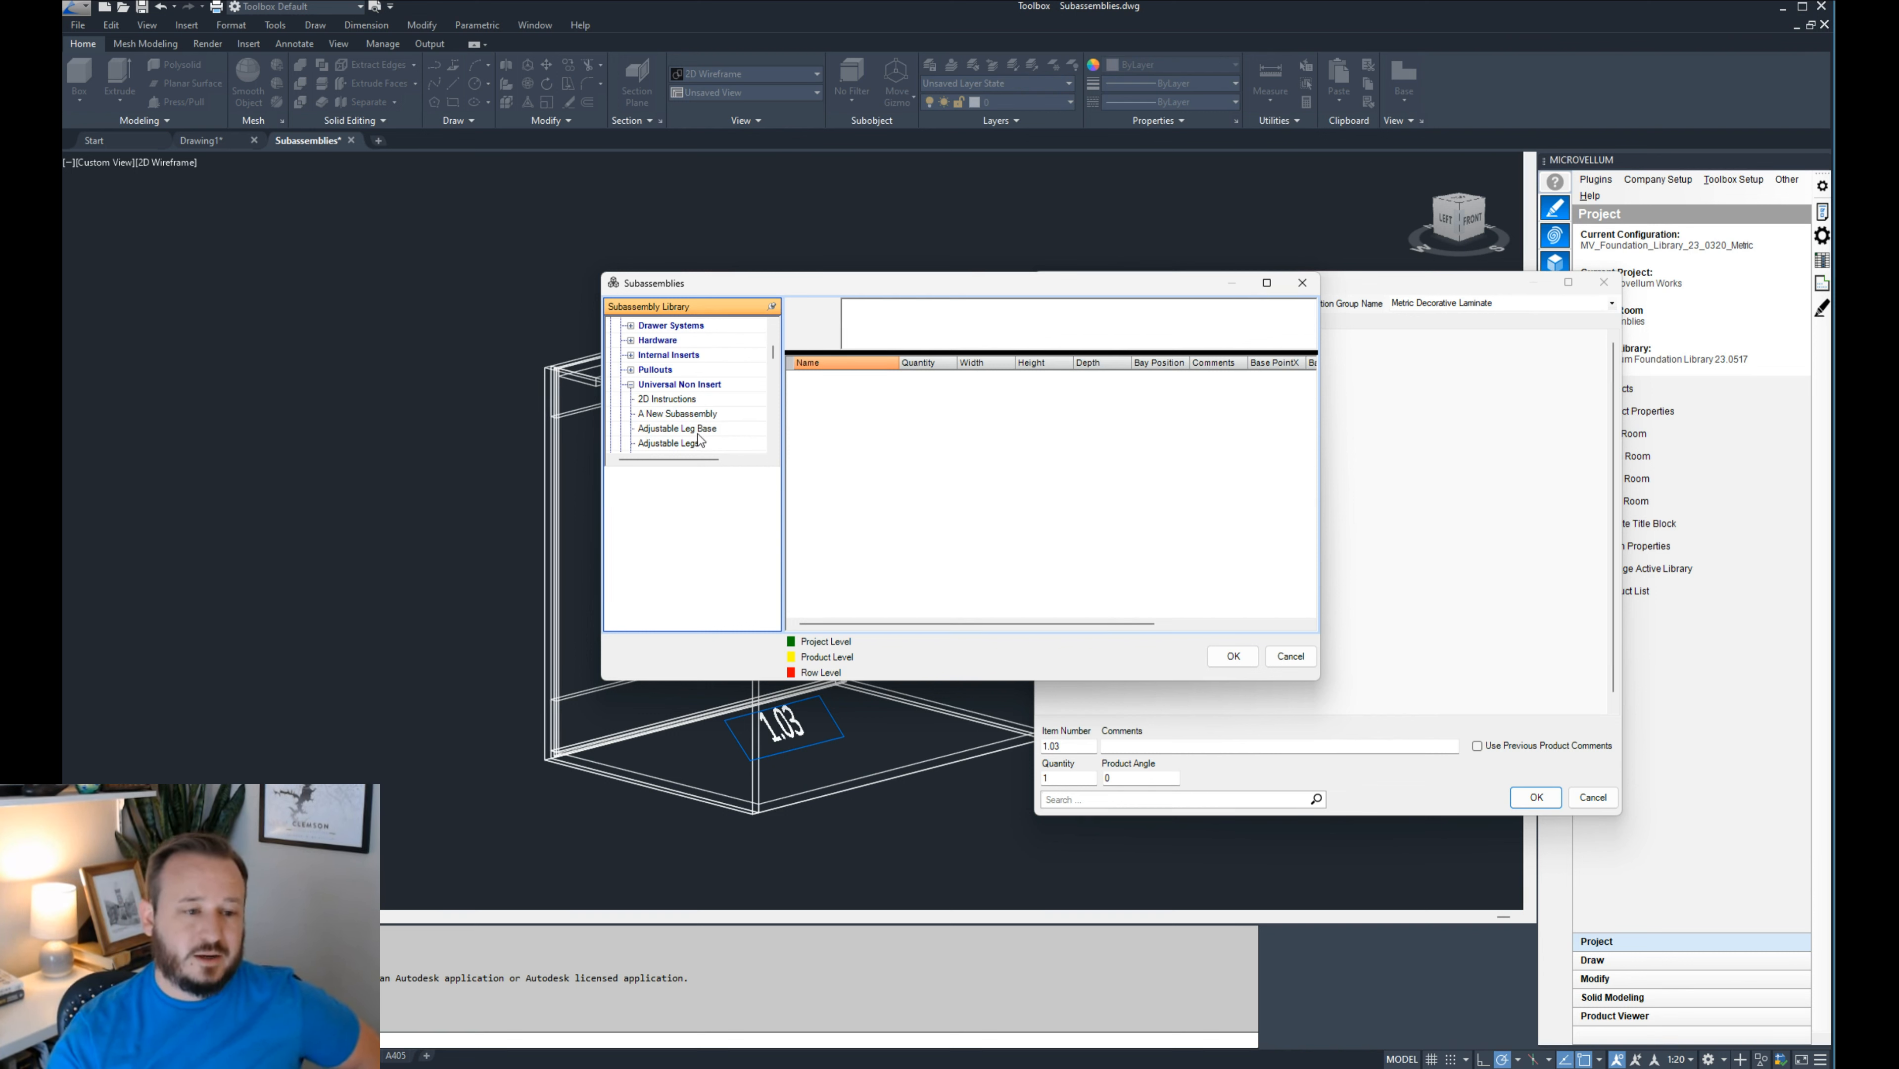
{"action": "left_click", "coordinate": [631, 384]}
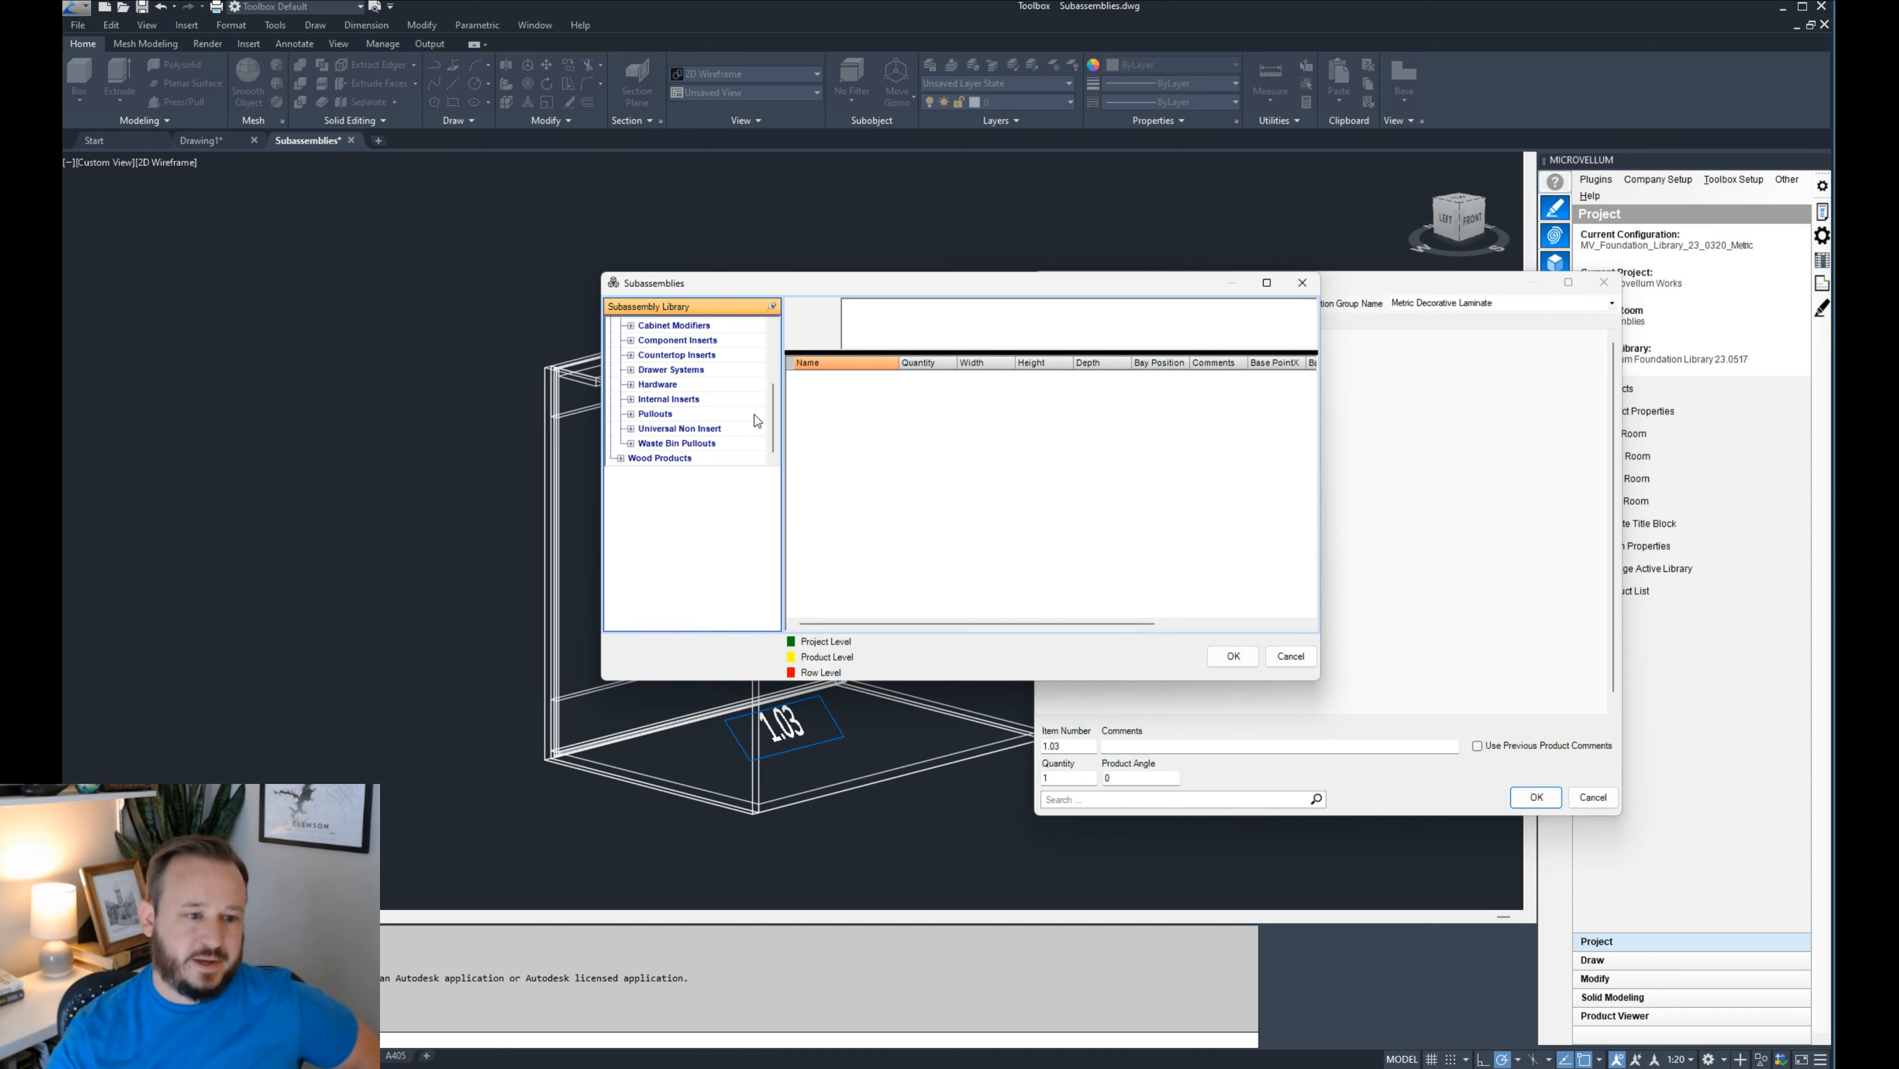
{"action": "scroll", "coordinate": [635, 406], "scroll_direction": "up", "scroll_amount": 2}
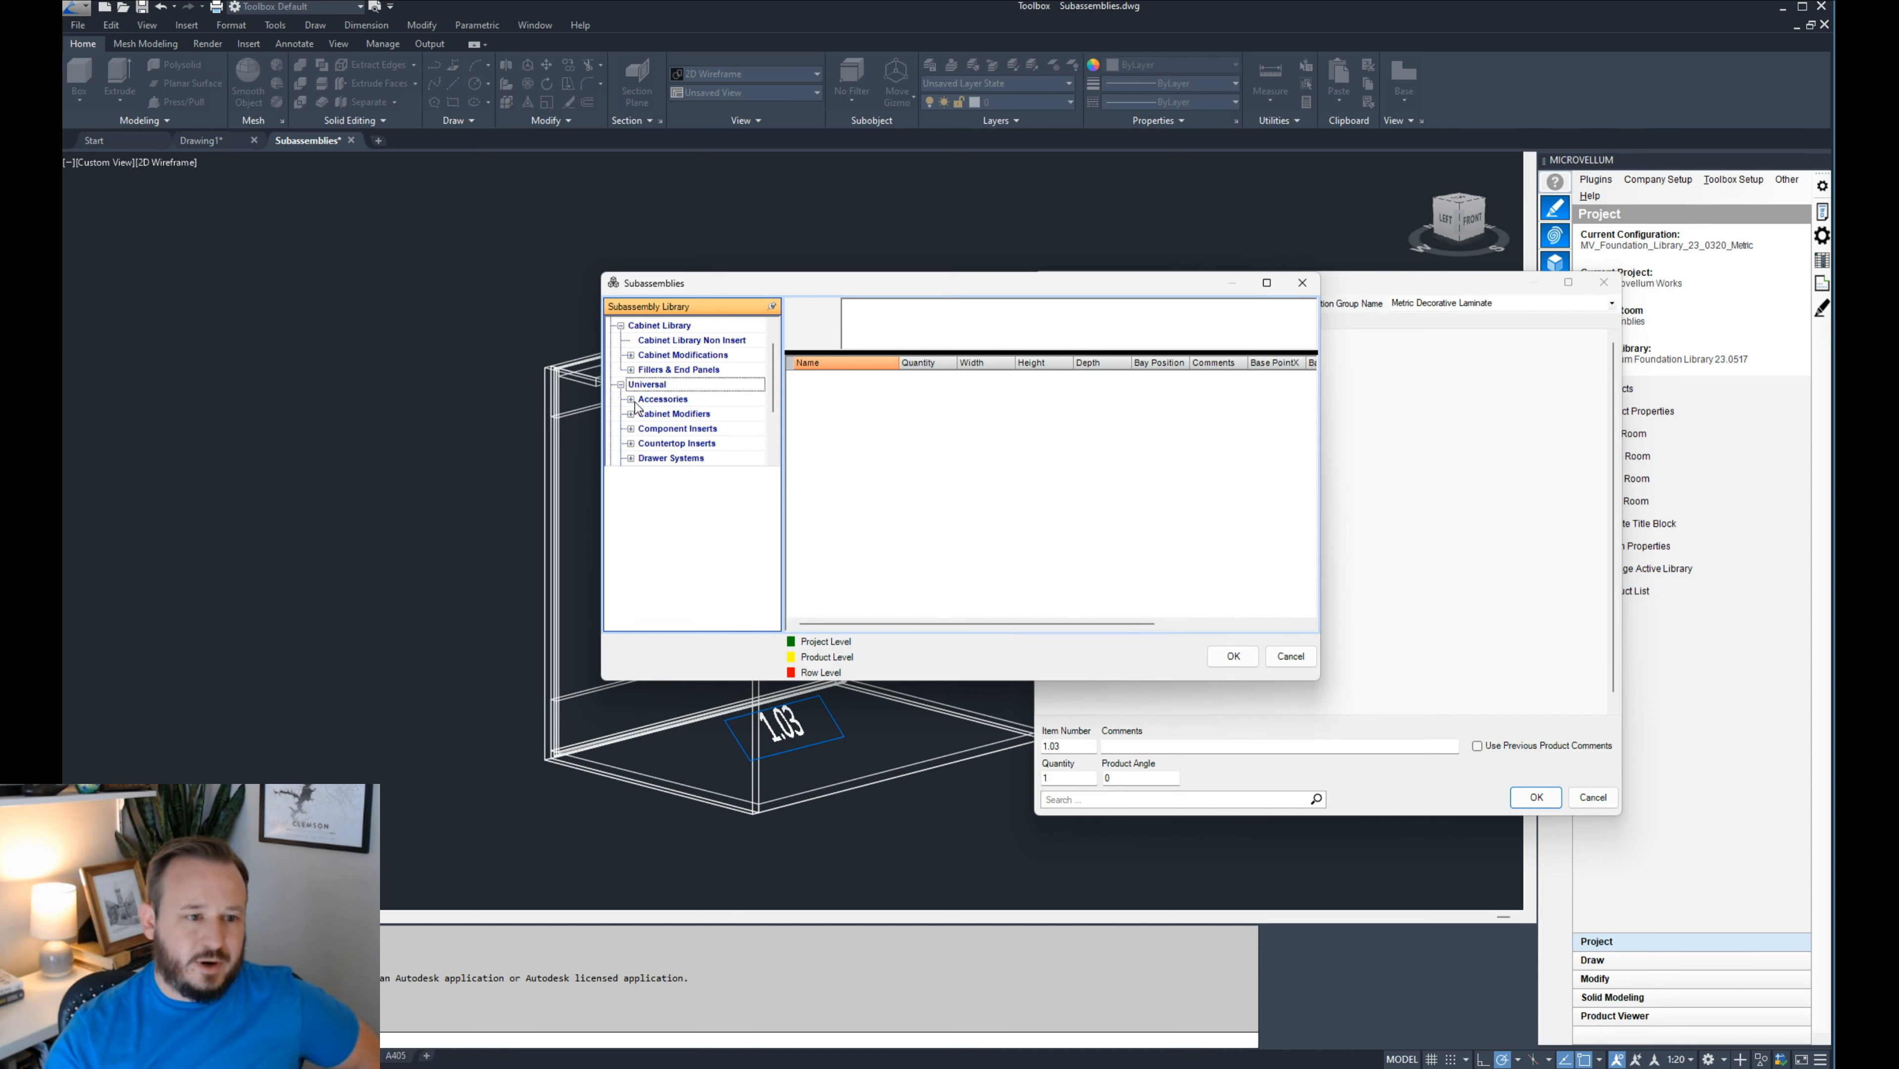
{"action": "scroll", "coordinate": [635, 406], "scroll_direction": "down", "scroll_amount": 2}
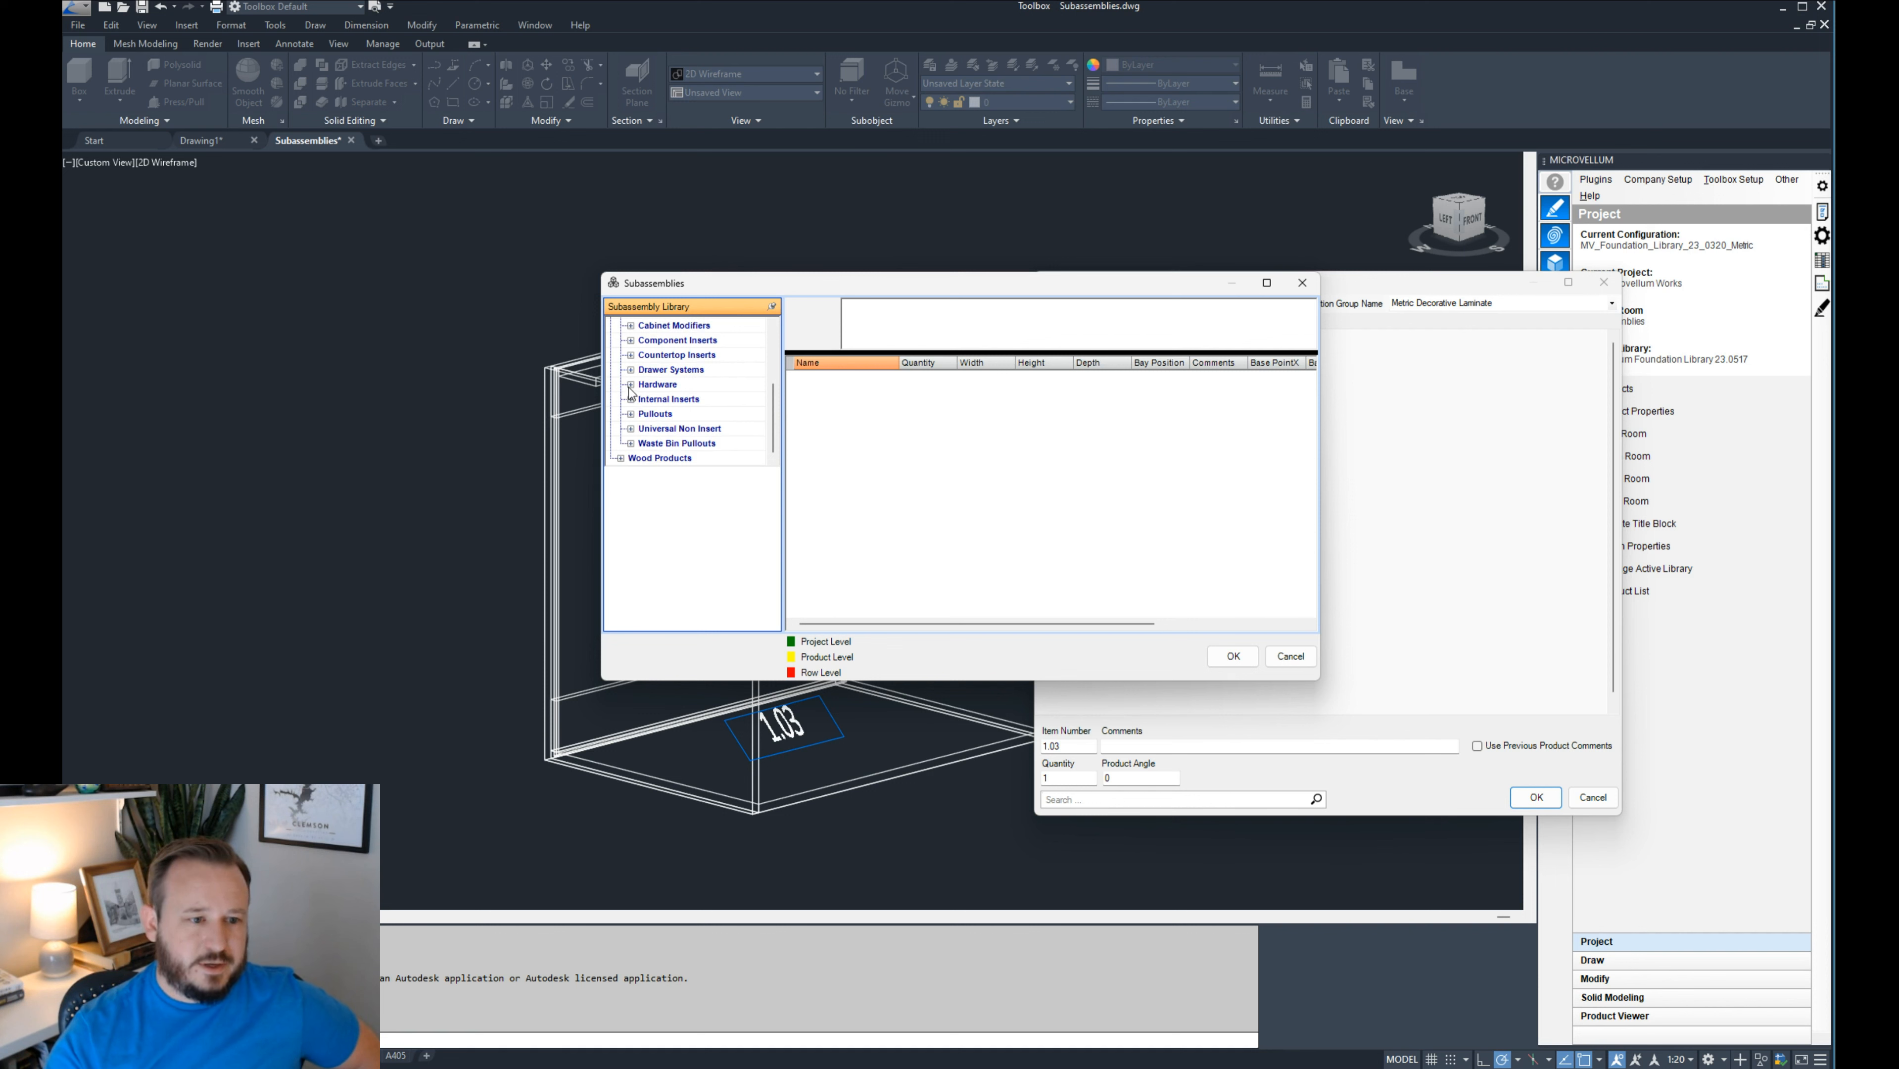
- Add the Component Doors subassembly from the Universal category's Component Inserts to the cabinet's subassembly list
{"action": "left_click", "coordinate": [630, 342]}
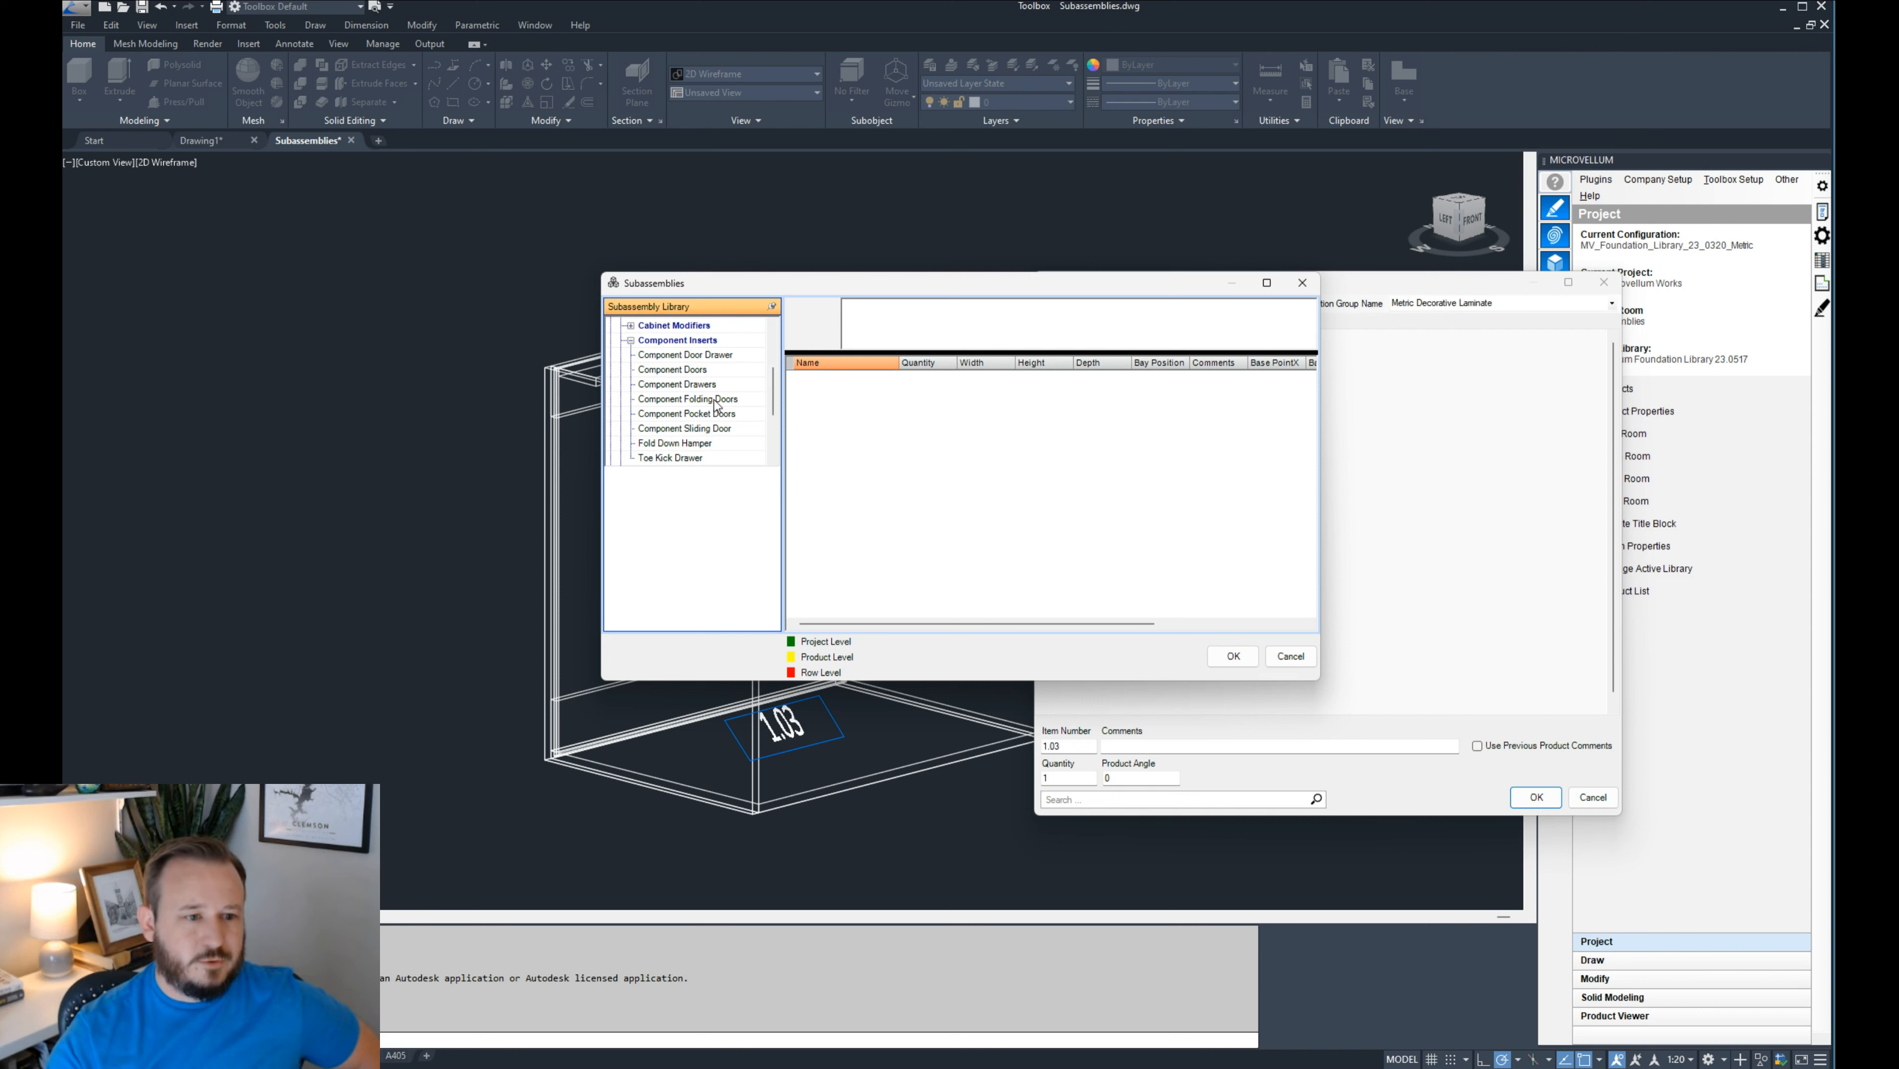
{"action": "left_click", "coordinate": [696, 371]}
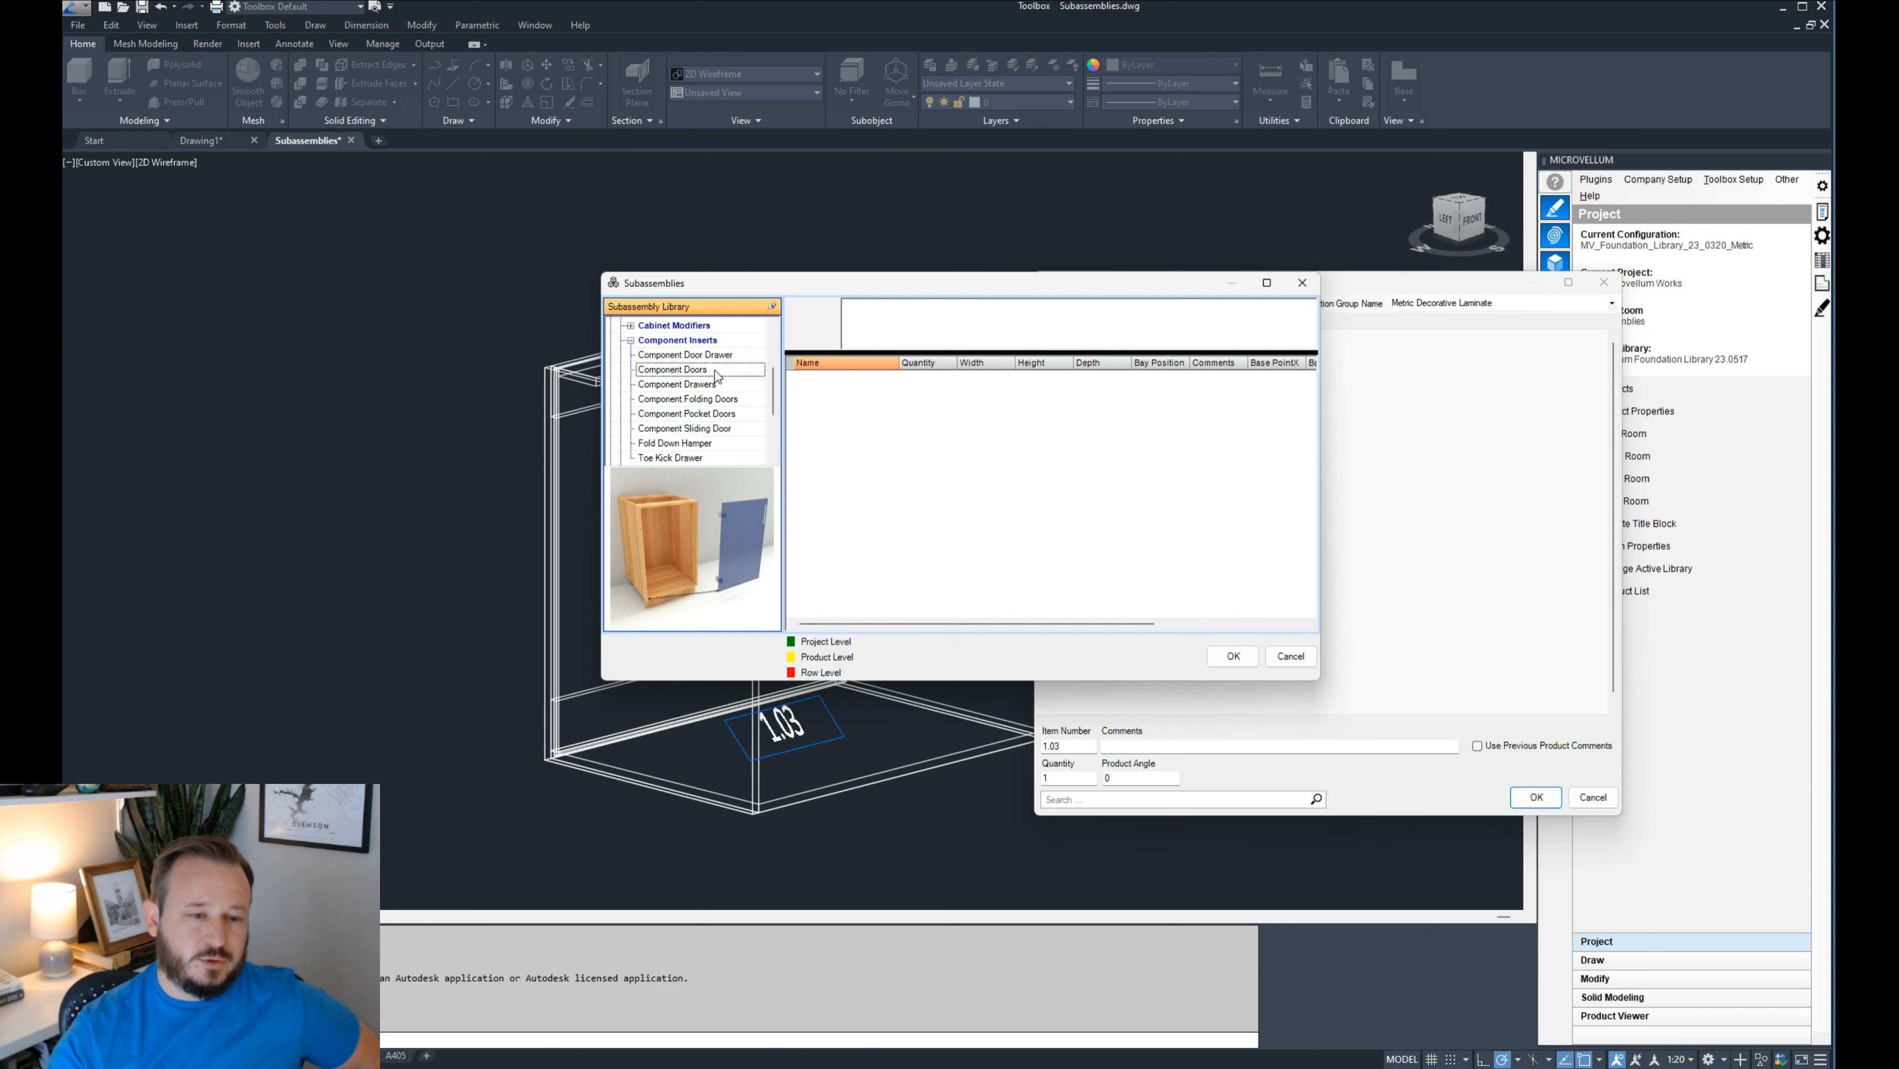
{"action": "left_click_drag", "start_coordinate": [717, 376], "coordinate": [823, 389]}
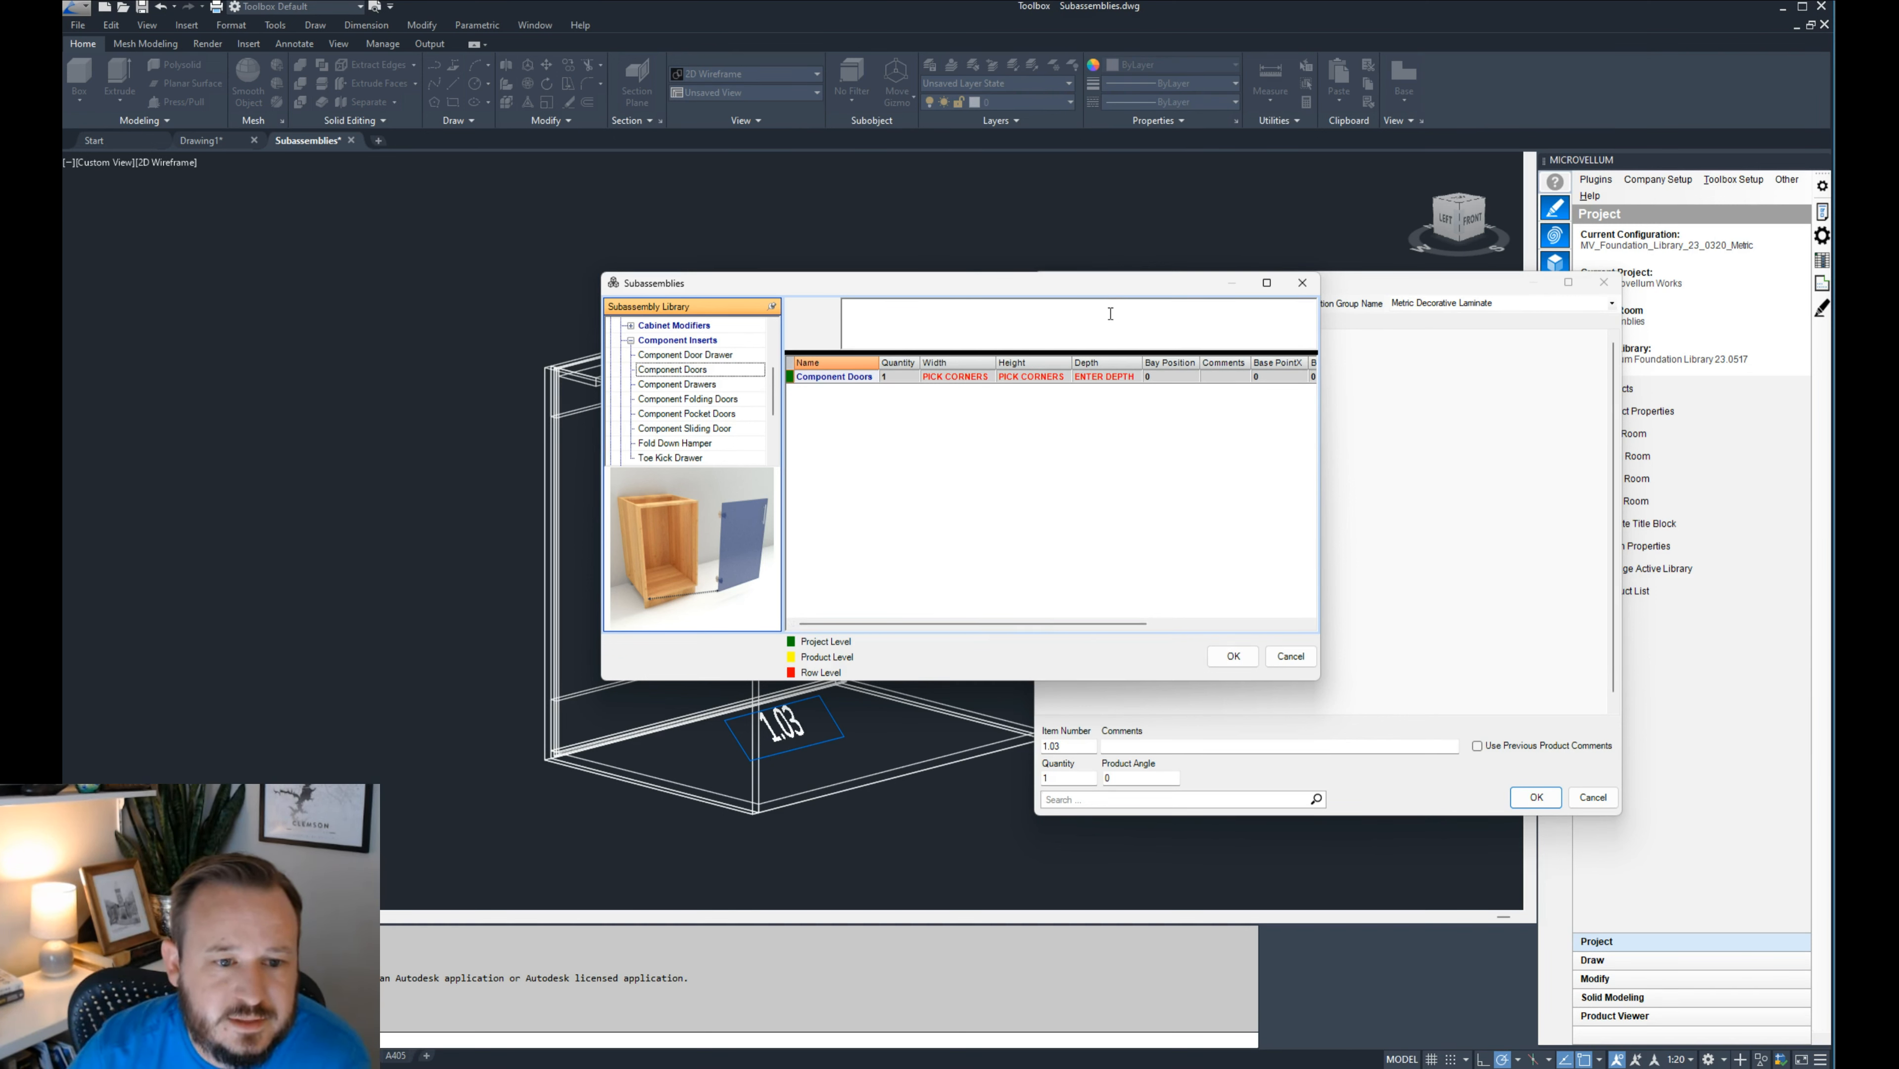
- Examine the Width formula of the Component Doors row, including its Inside_Width reference and PICK CORNERS fallback
{"action": "left_click_drag", "start_coordinate": [1102, 285], "coordinate": [1491, 300]}
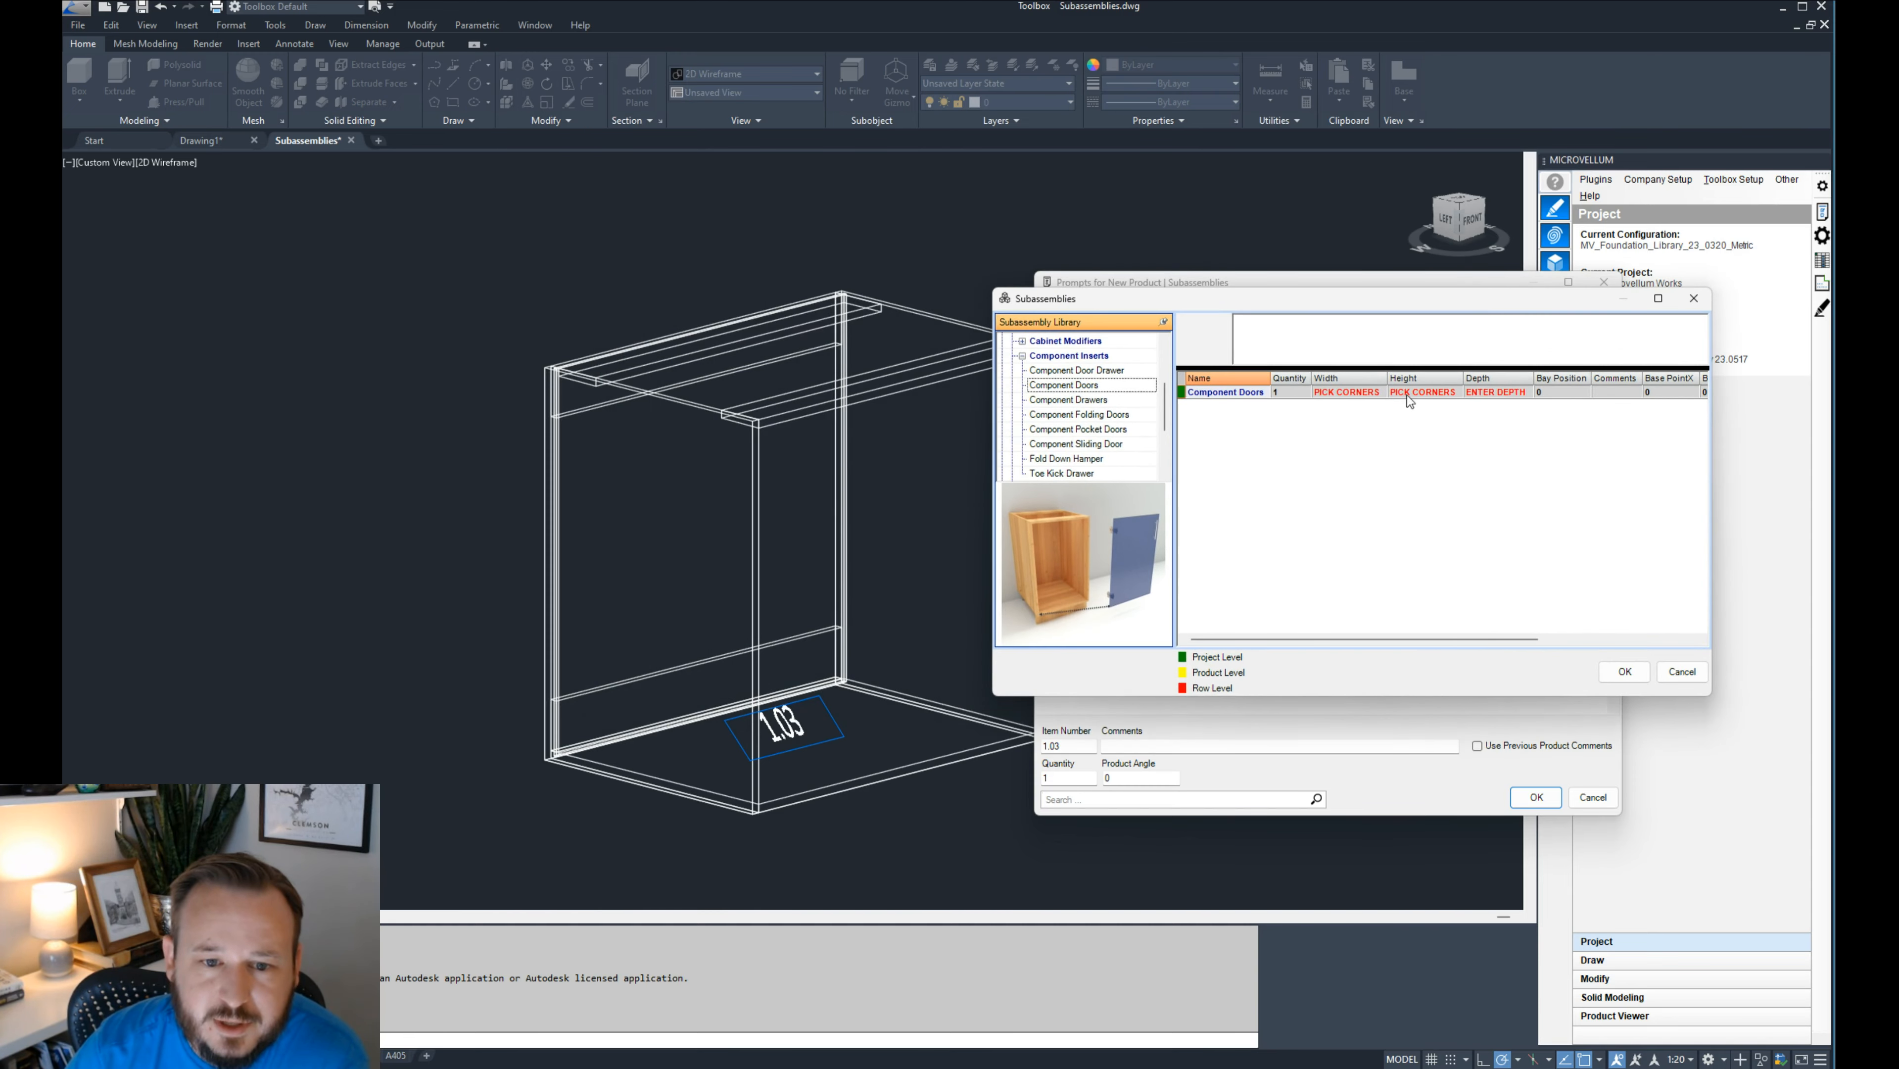
{"action": "left_click", "coordinate": [1363, 393]}
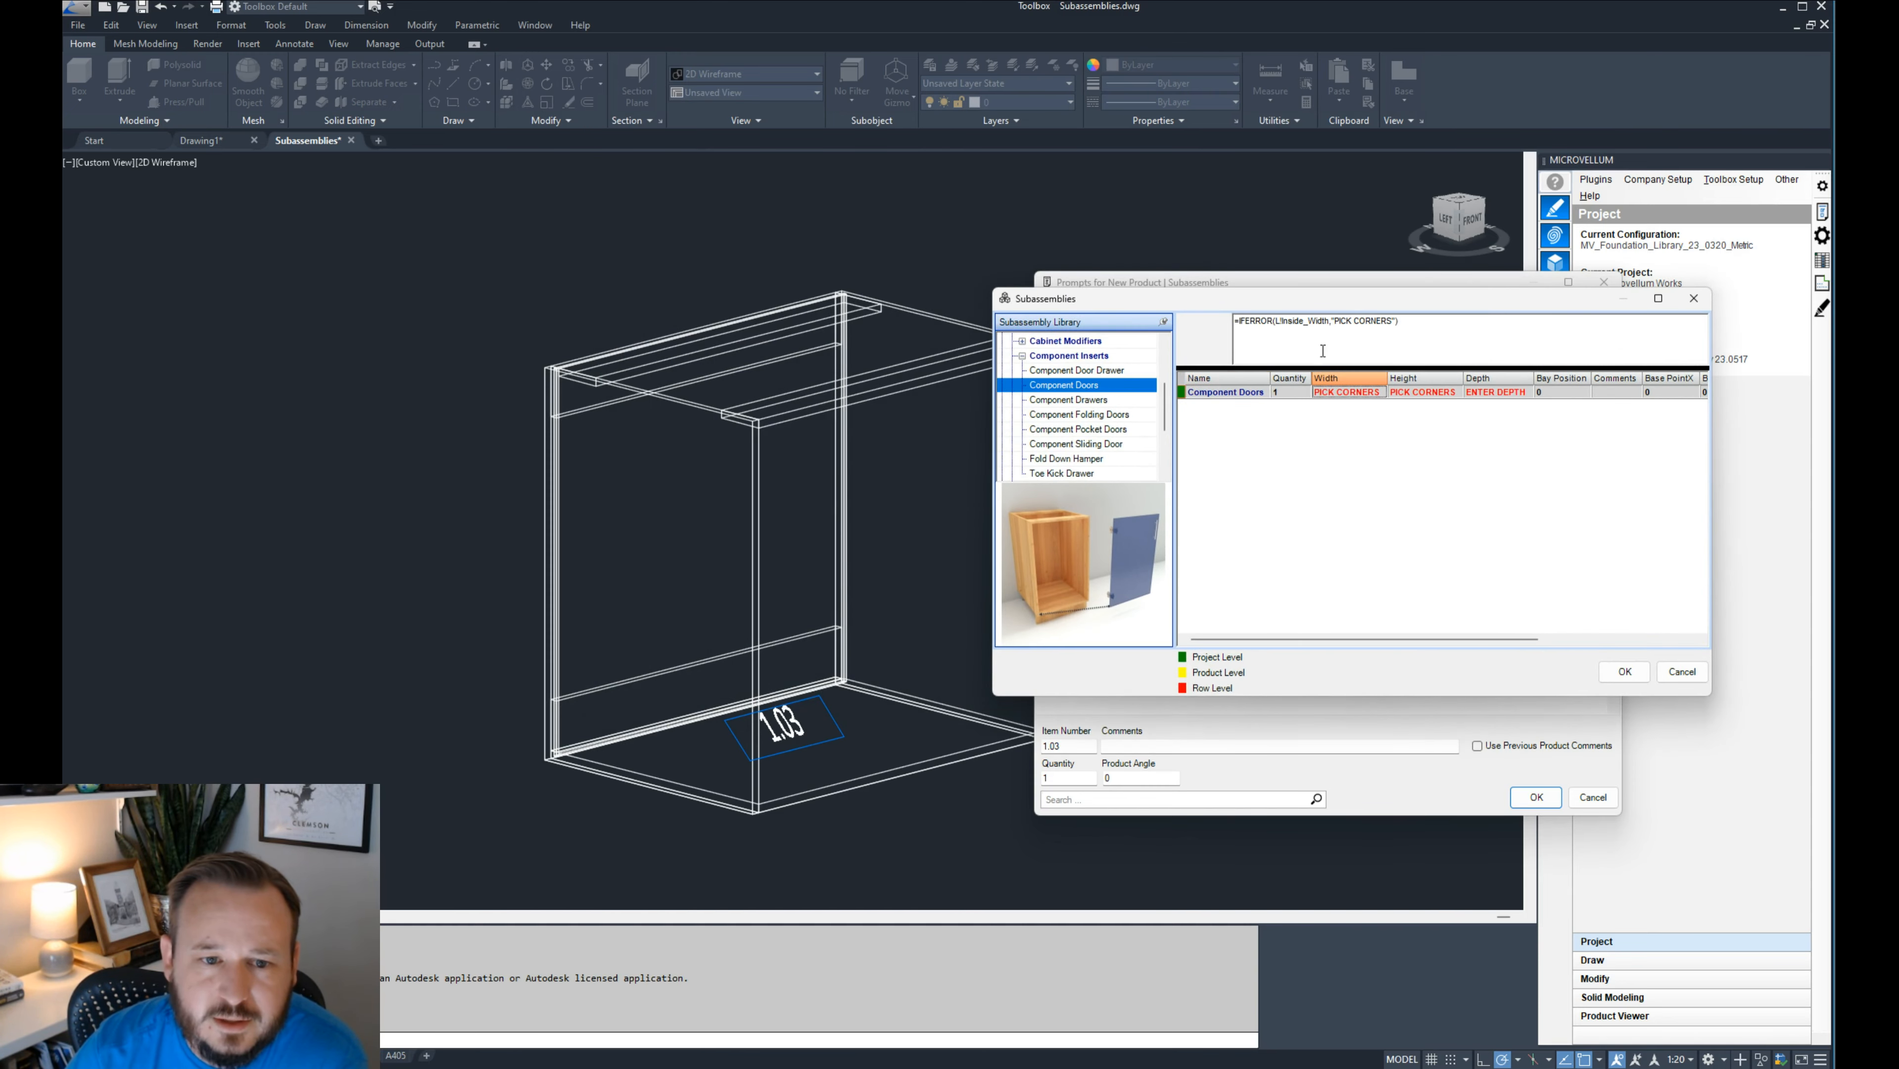
{"action": "left_click", "coordinate": [1329, 330]}
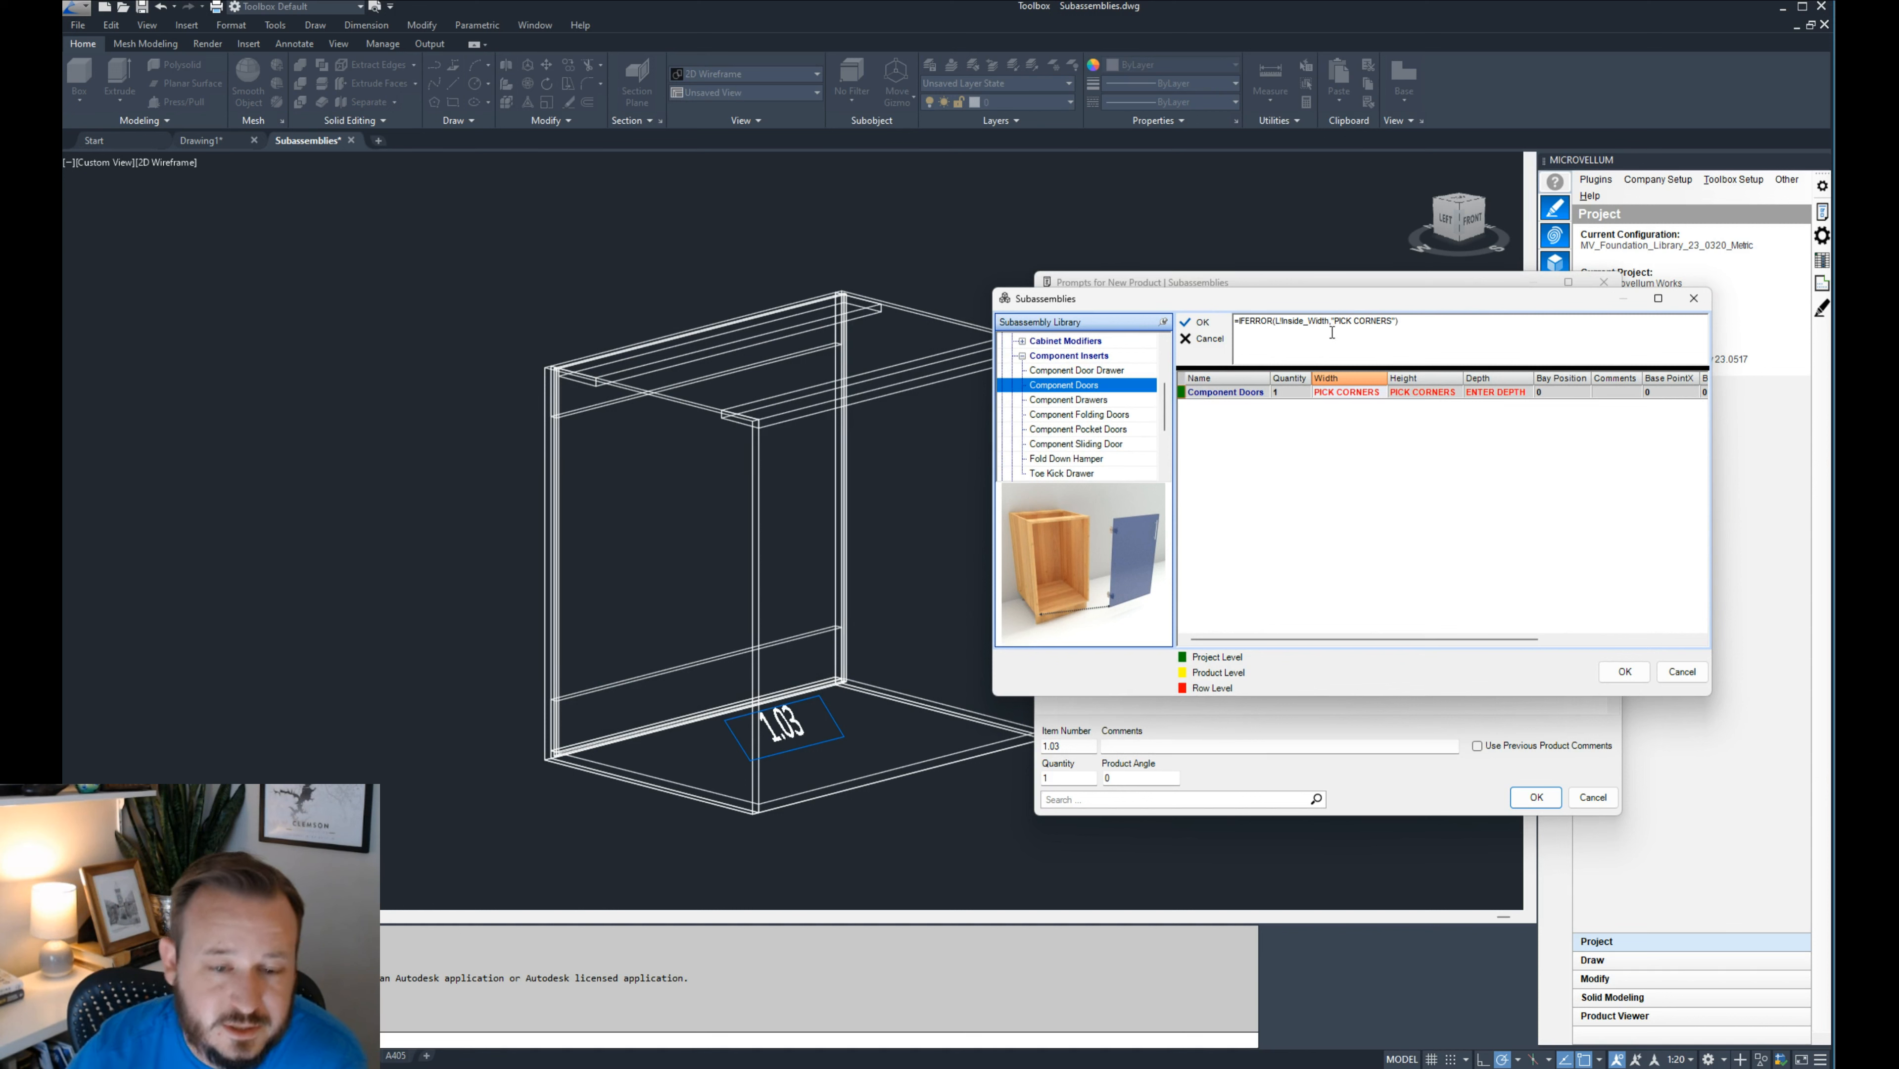
{"action": "left_click_drag", "start_coordinate": [1331, 333], "coordinate": [1277, 336]}
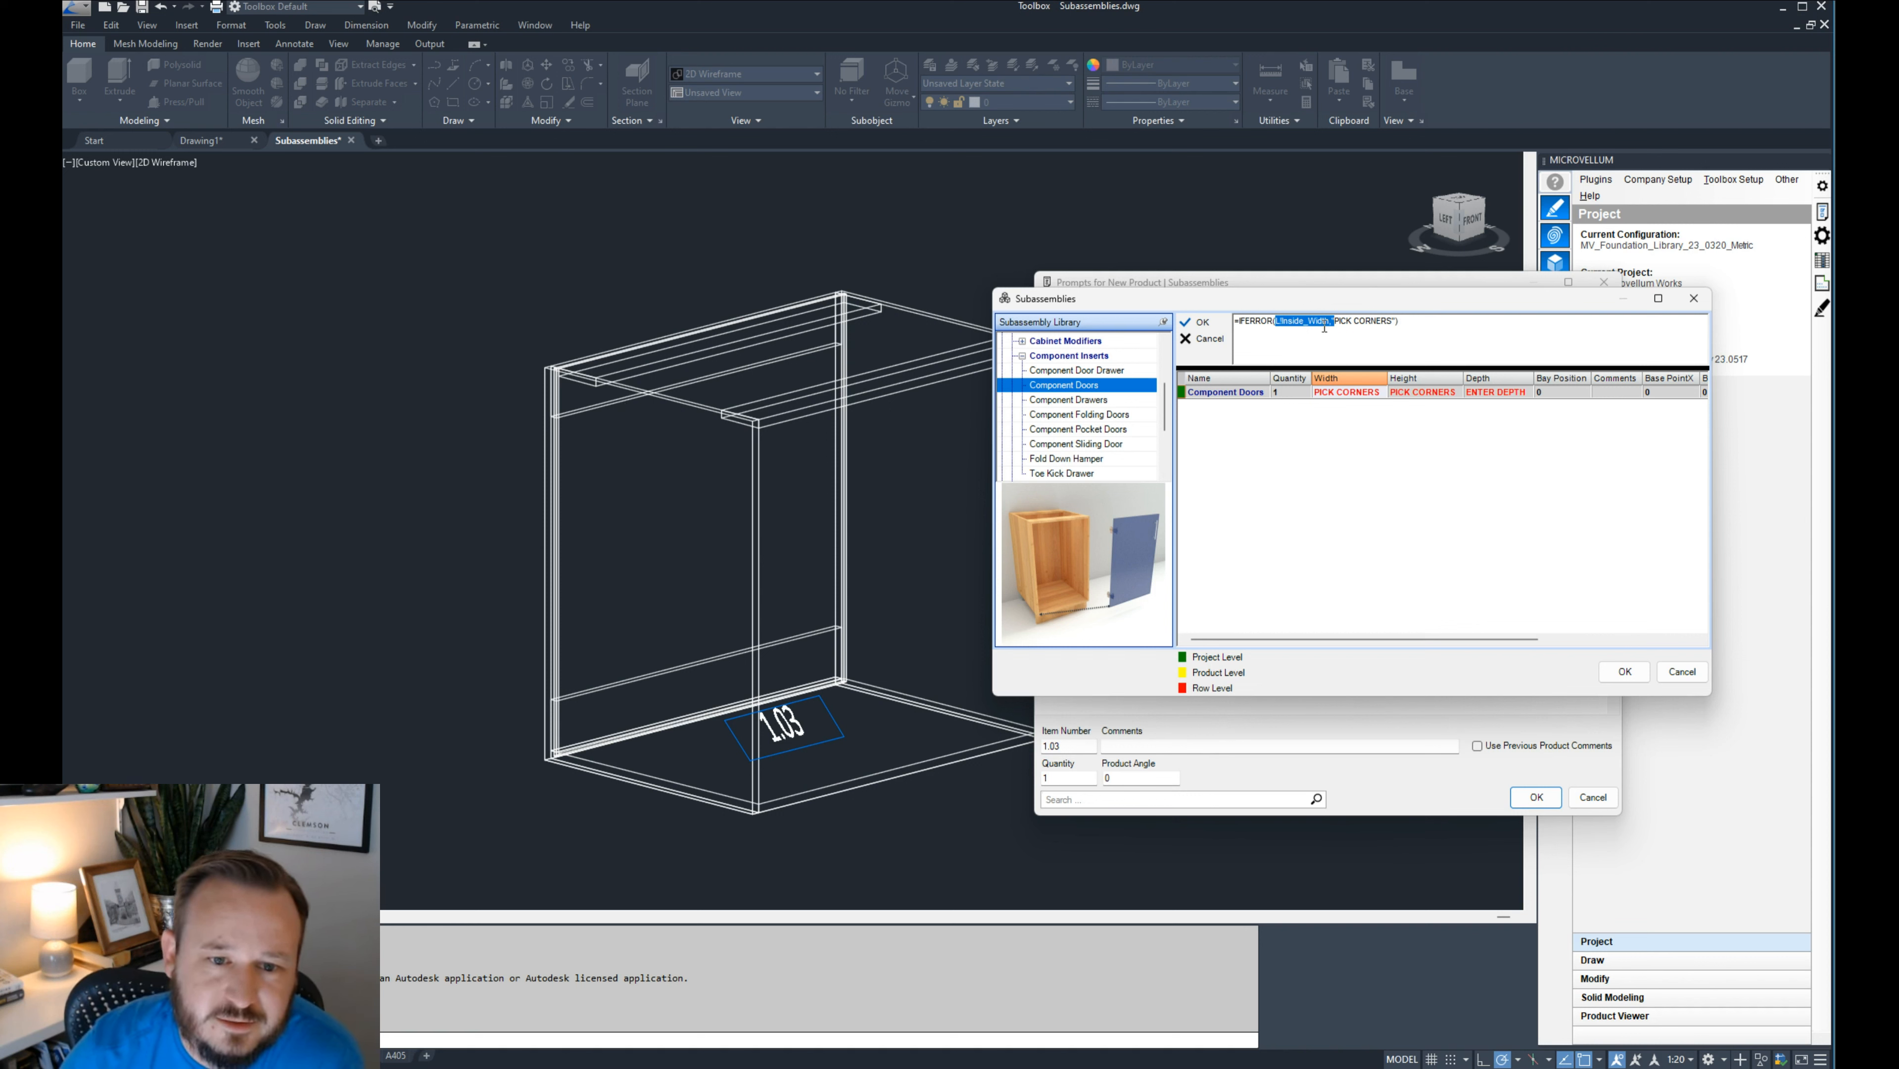
{"action": "left_click_drag", "start_coordinate": [1334, 329], "coordinate": [1395, 331]}
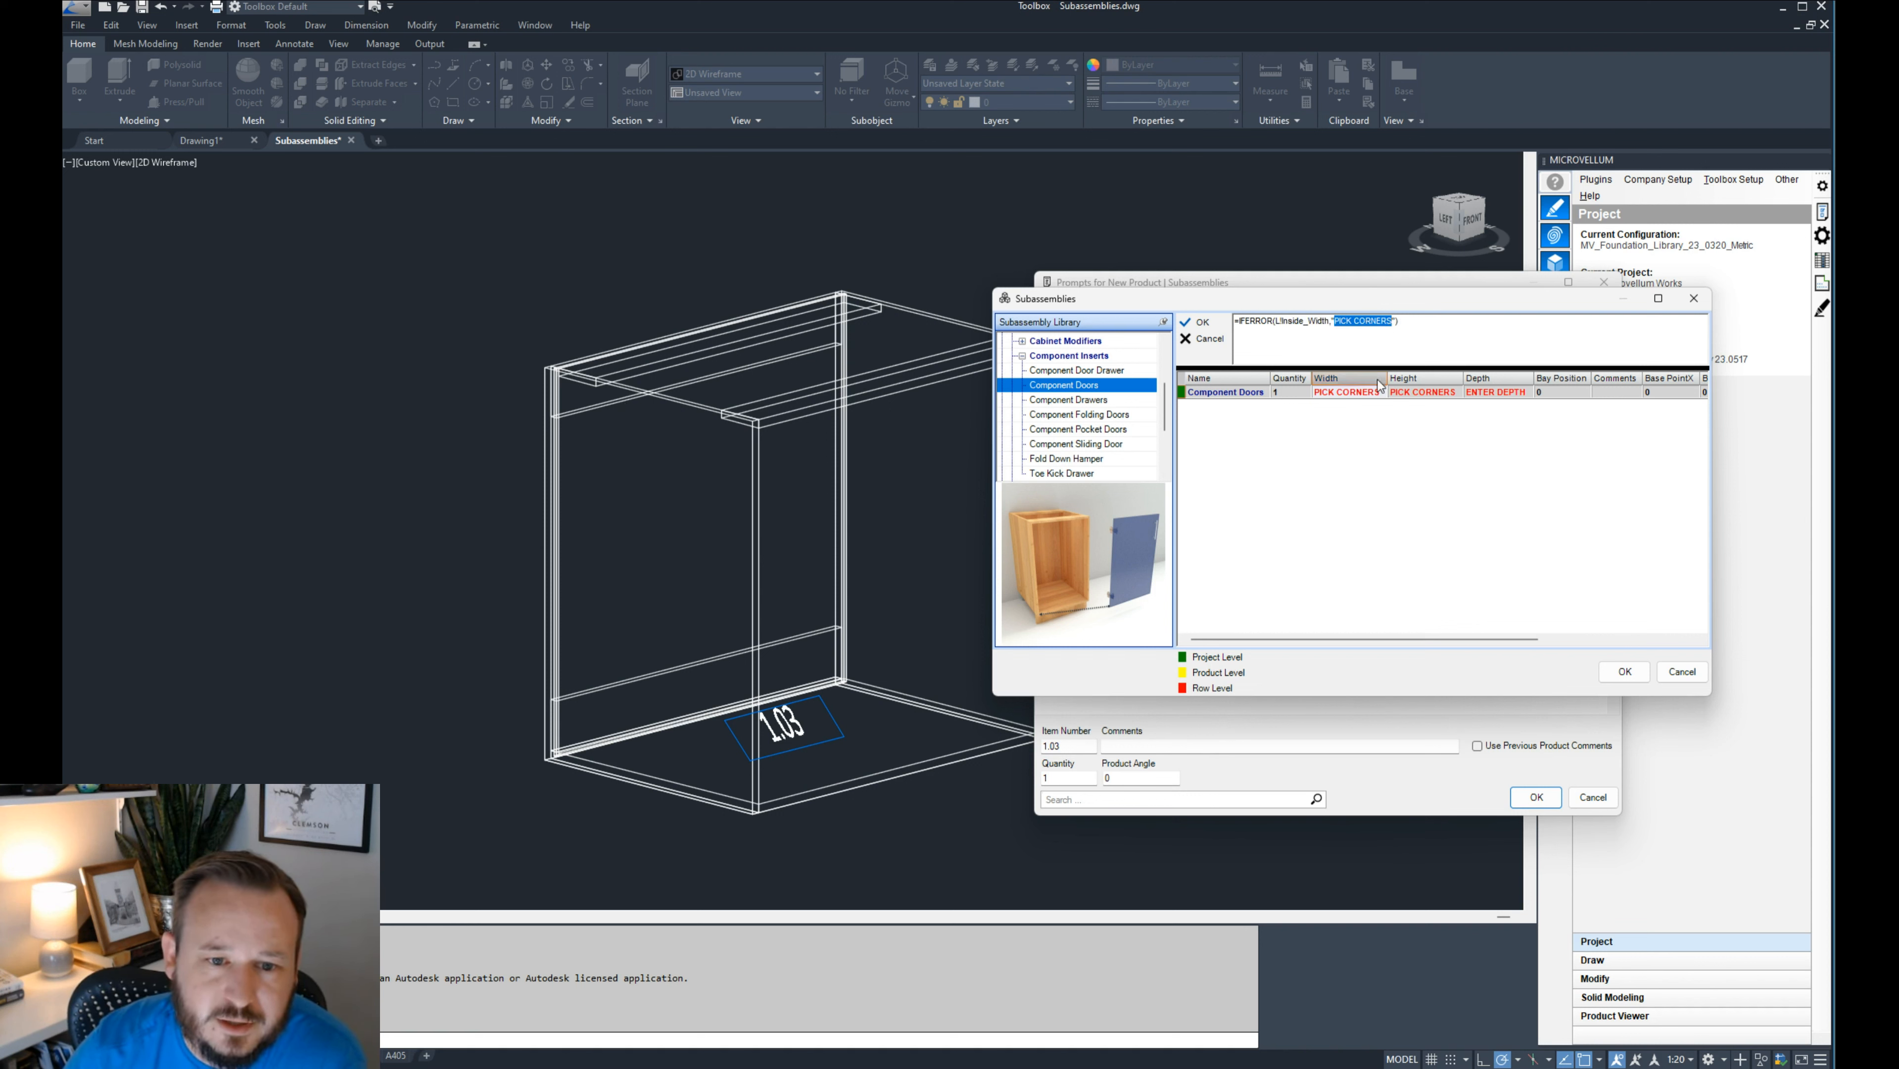
{"action": "left_click", "coordinate": [1339, 393]}
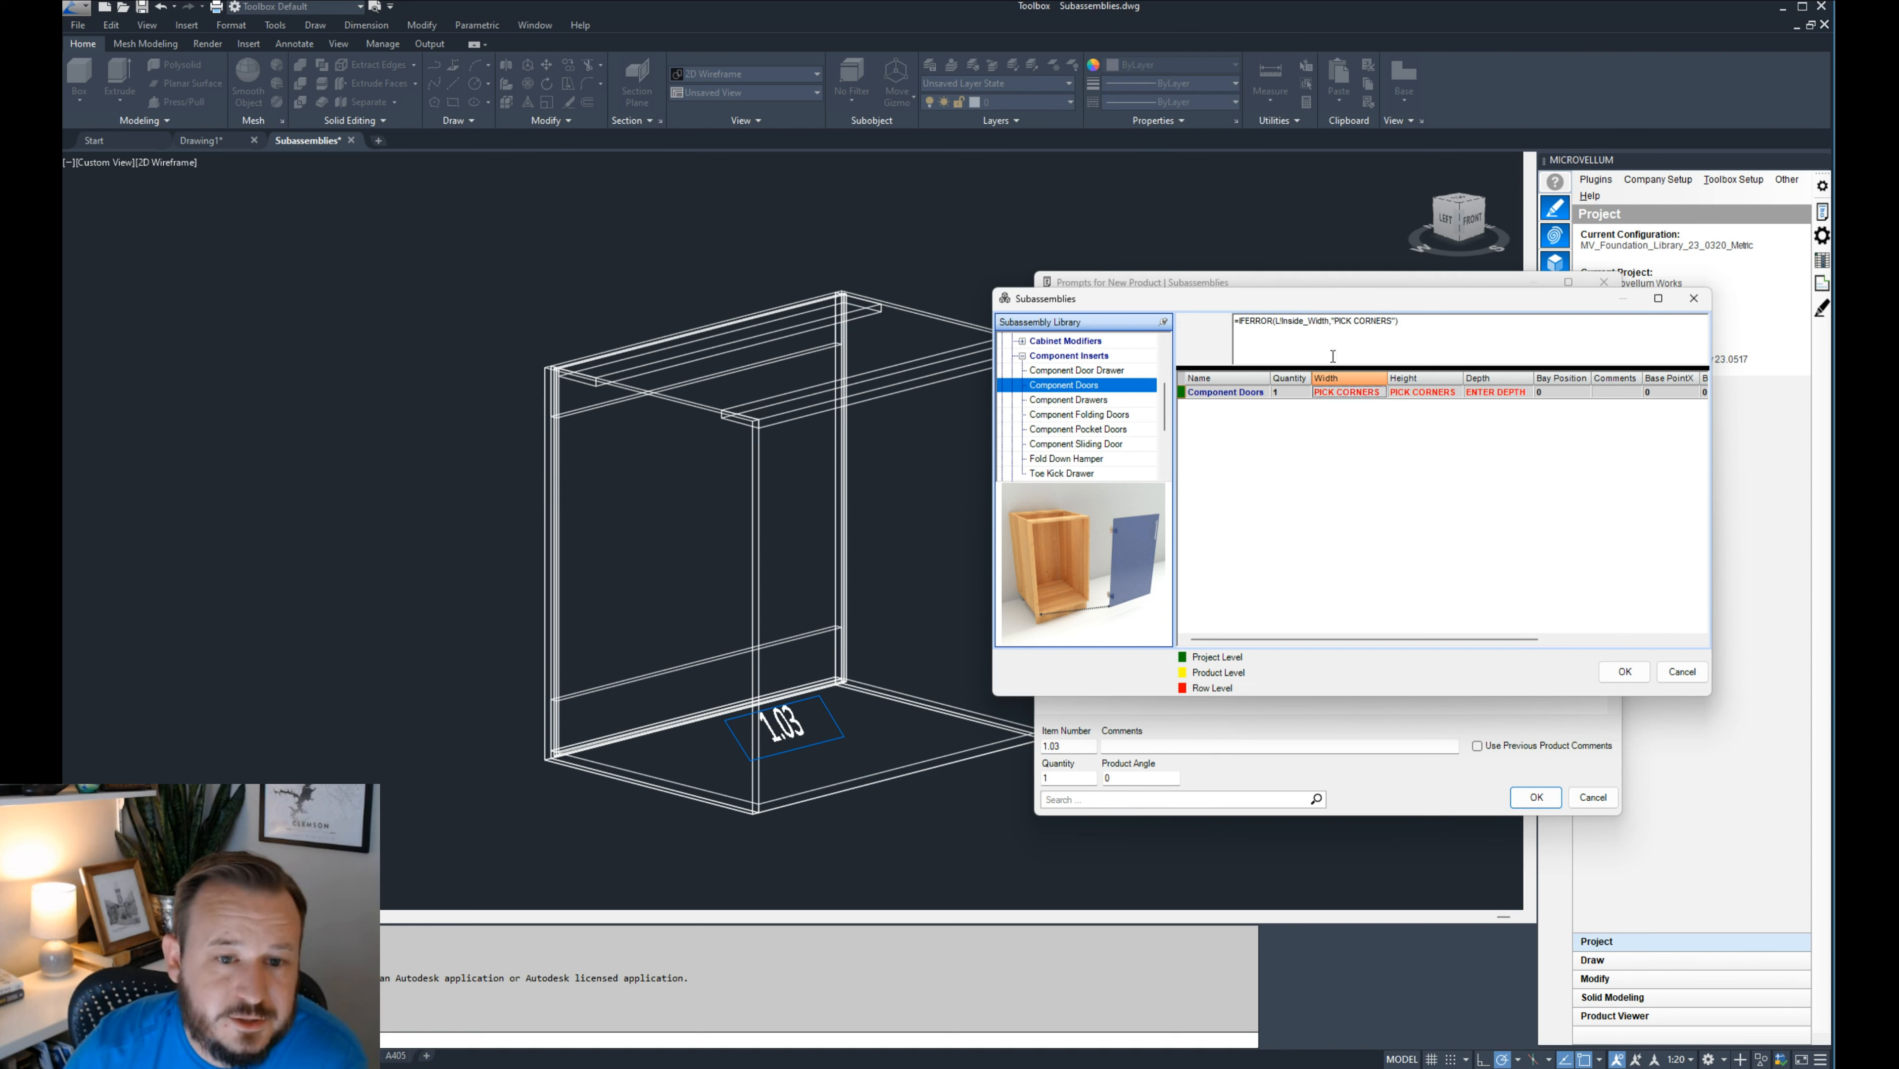
{"action": "left_click_drag", "start_coordinate": [1329, 299], "coordinate": [1392, 299]}
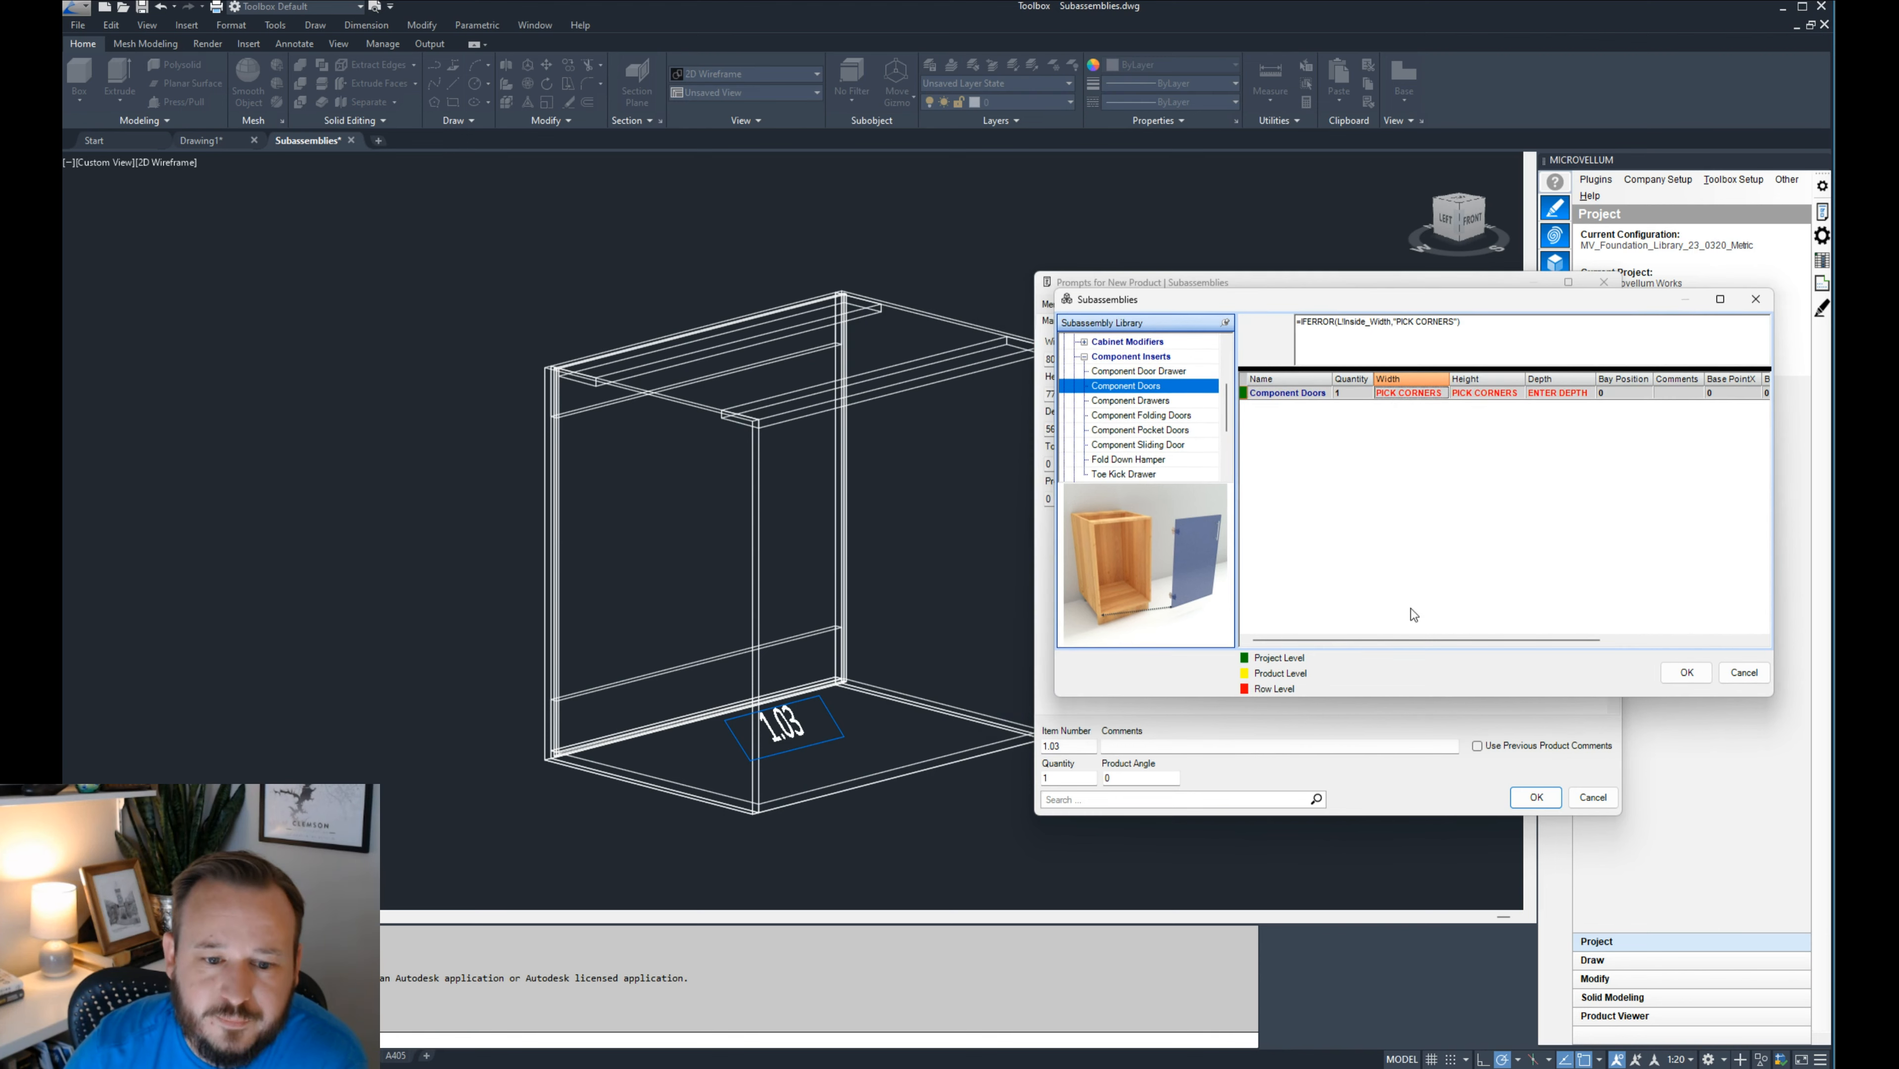
- Size the Component Doors subassembly with Pick Corners, from the opening's lower-left front inside corner to its upper-right front inside corner
{"action": "right_click", "coordinate": [1427, 391]}
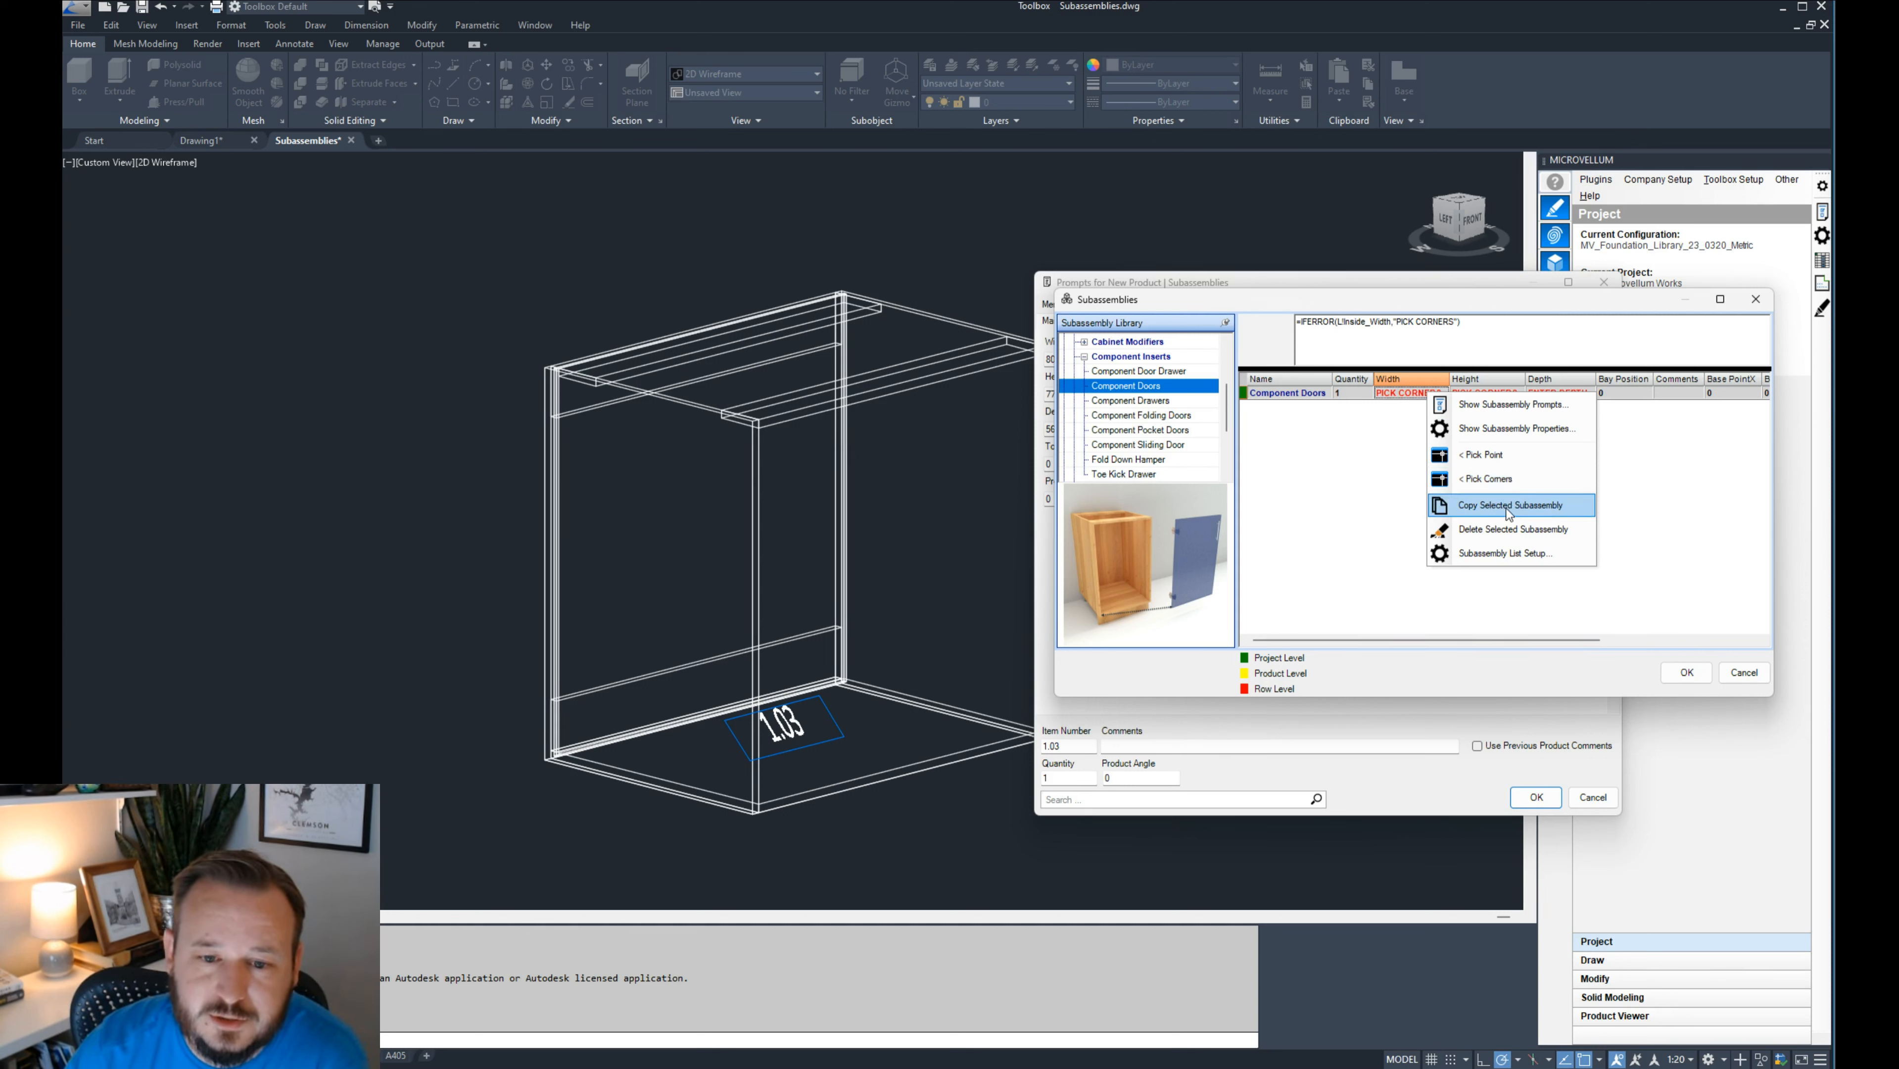
{"action": "left_click", "coordinate": [1499, 491]}
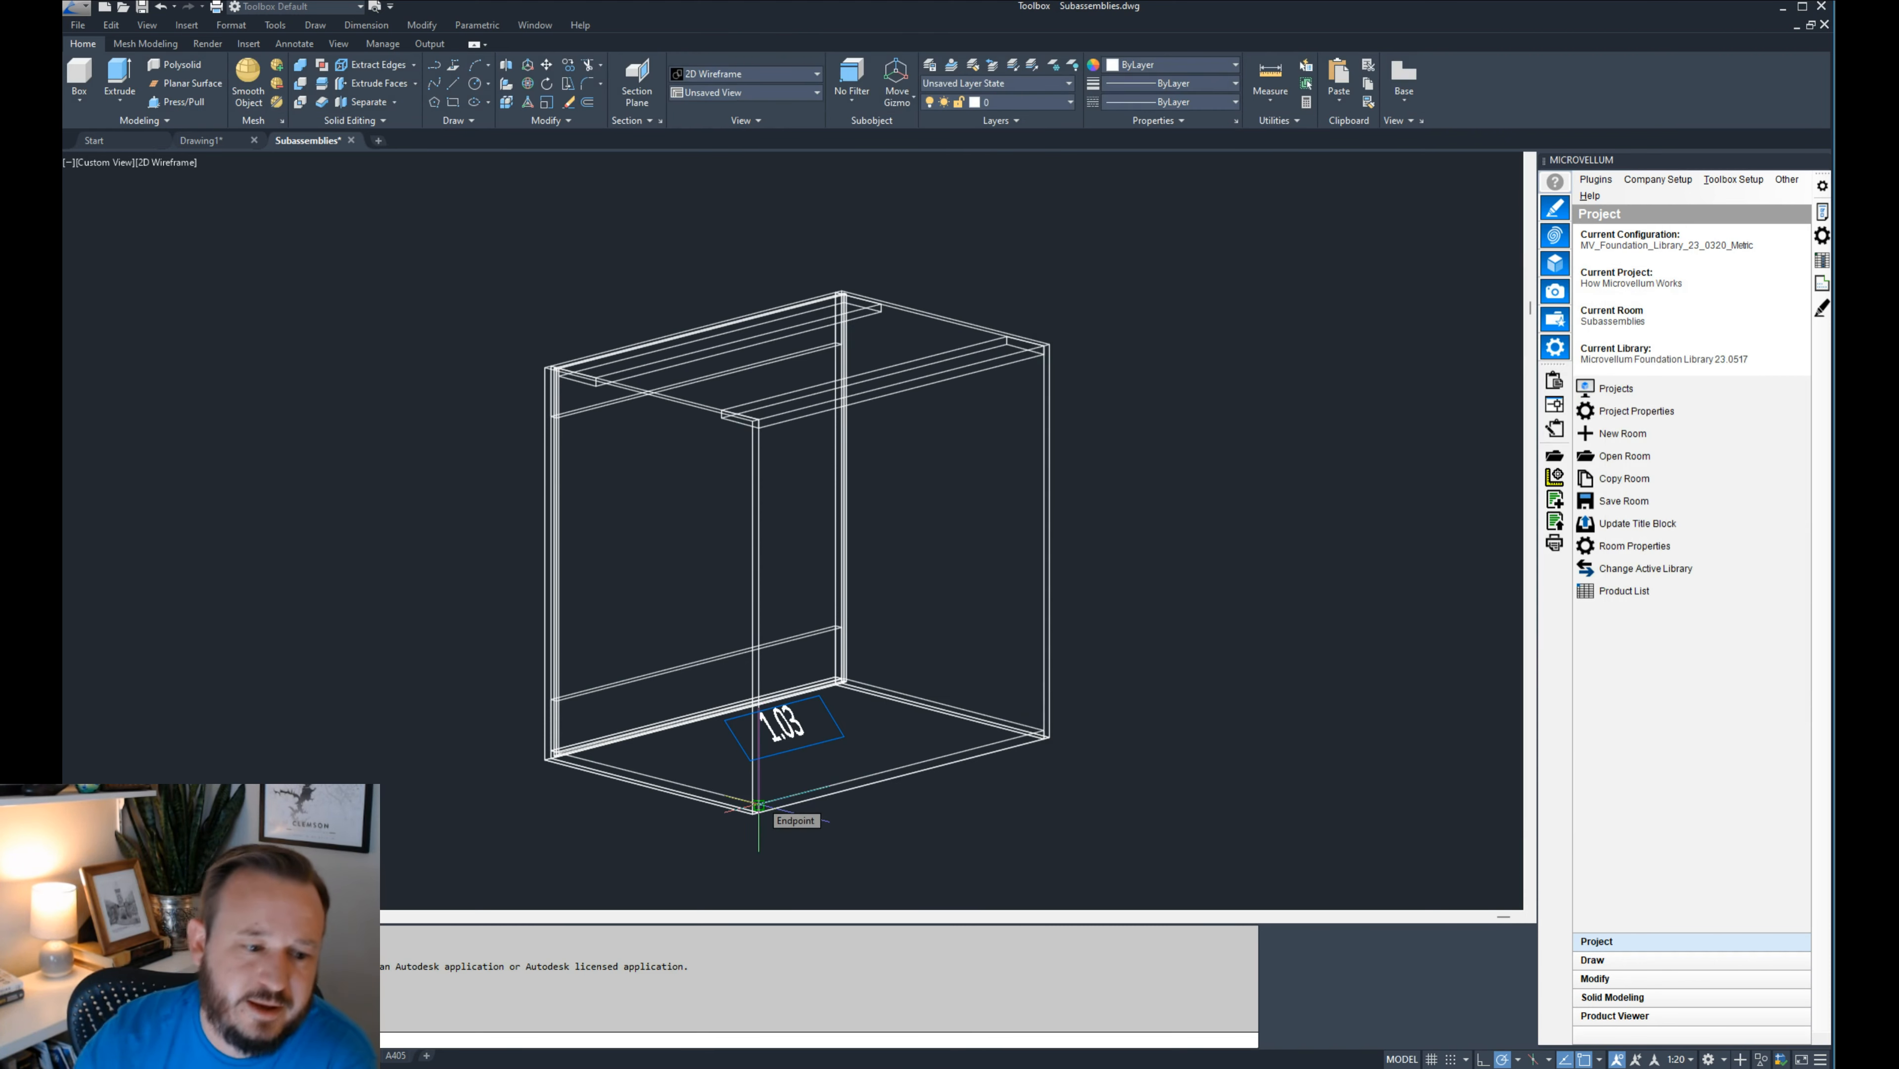
{"action": "left_click", "coordinate": [758, 805]}
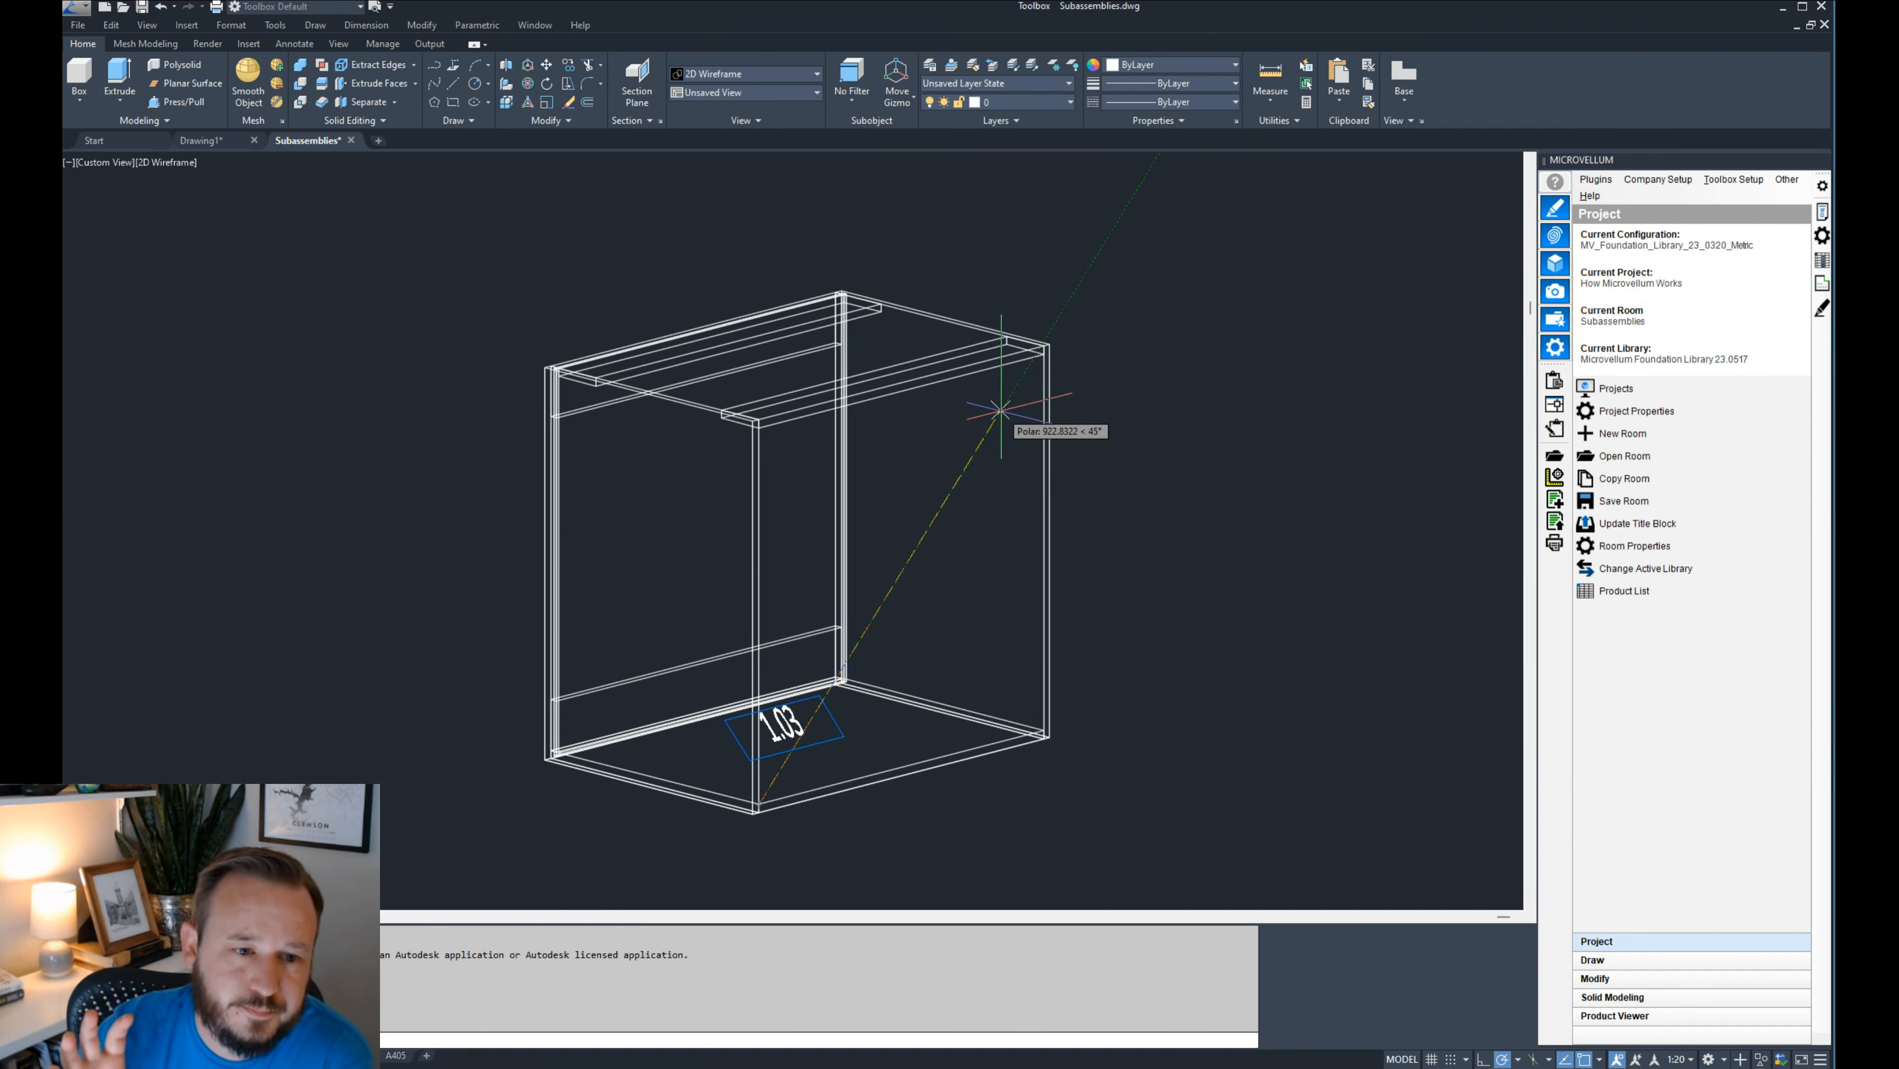
{"action": "left_click", "coordinate": [1044, 351]}
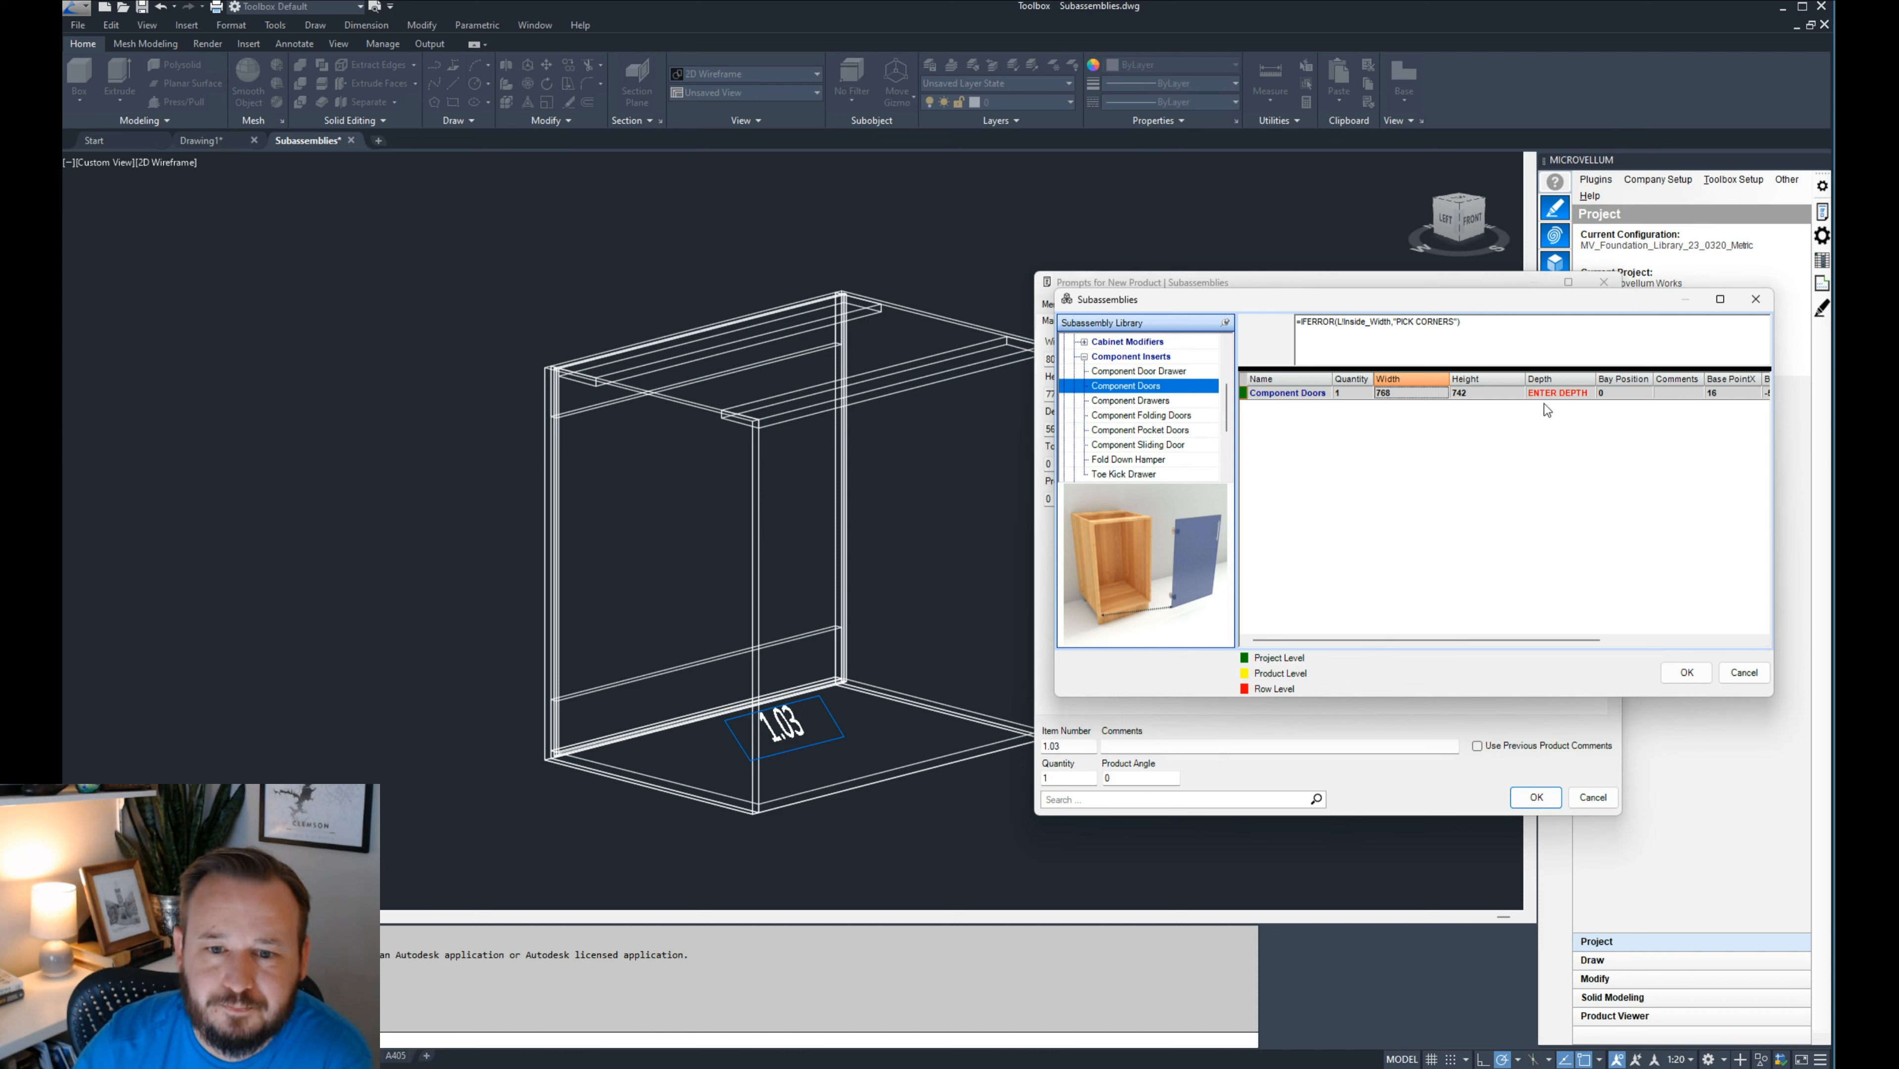
- Check the base point columns and the Depth formula of the Component Doors row
{"action": "scroll", "coordinate": [1556, 642], "scroll_direction": "right", "scroll_amount": 3}
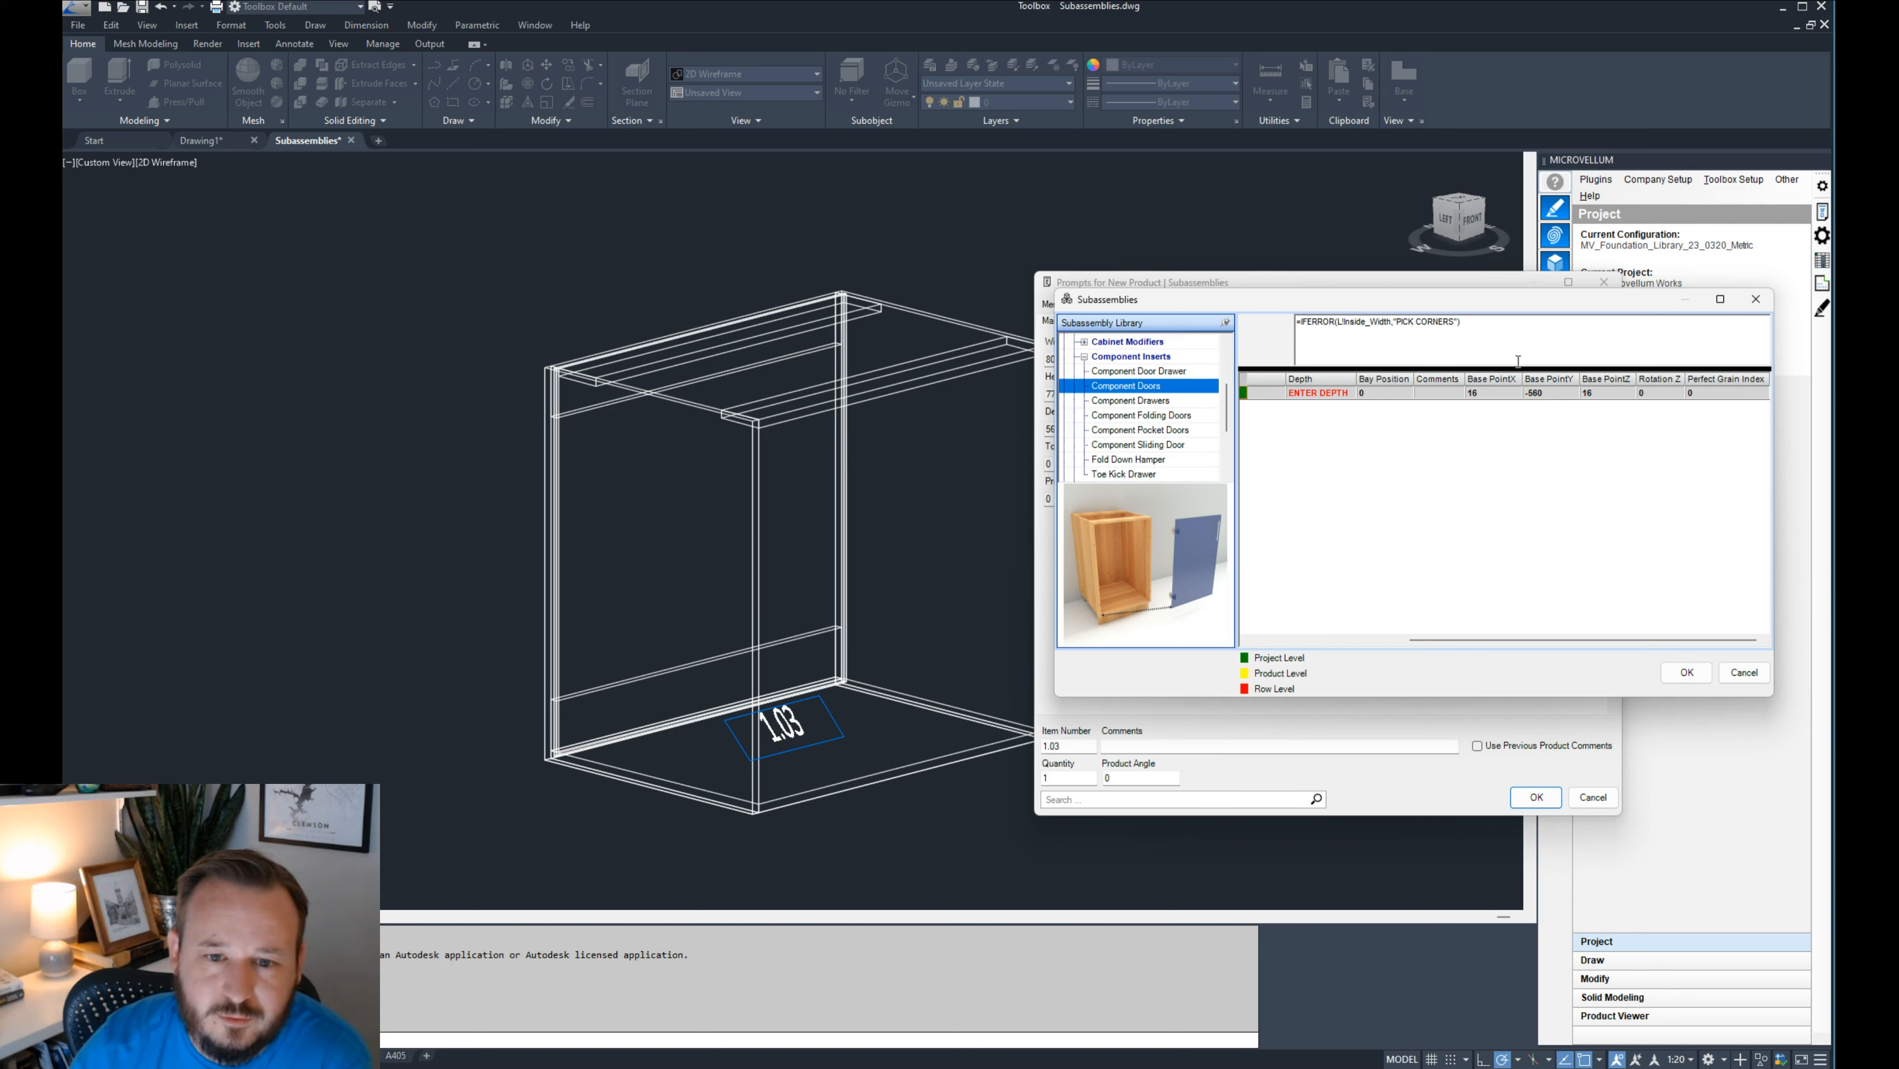
{"action": "left_click", "coordinate": [1548, 393]}
{"action": "left_click", "coordinate": [1414, 342]}
{"action": "left_click_drag", "start_coordinate": [1586, 642], "coordinate": [1423, 643]}
{"action": "left_click", "coordinate": [1564, 394]}
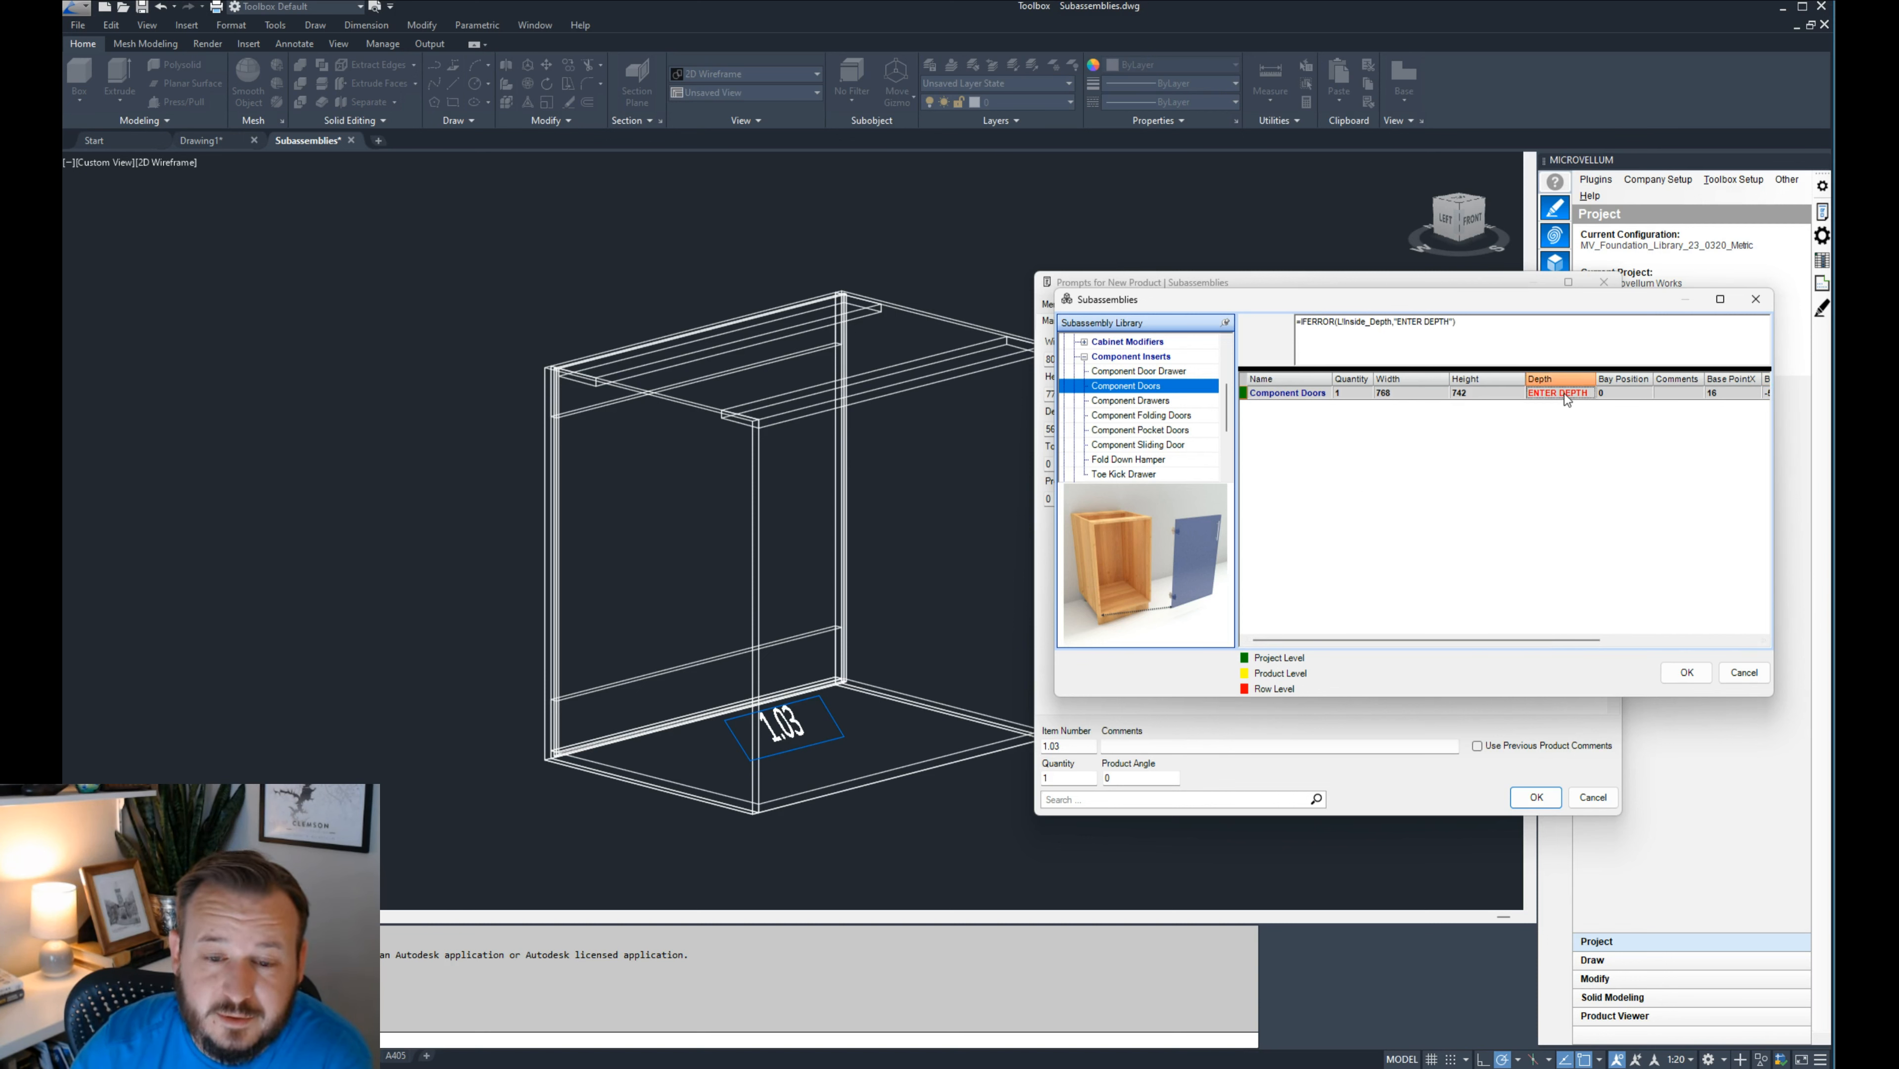
- Set the Component Doors base point with Pick Point at the cabinet's lower-left front inside corner
{"action": "left_click_drag", "start_coordinate": [1543, 306], "coordinate": [1304, 317]}
{"action": "right_click", "coordinate": [1597, 386]}
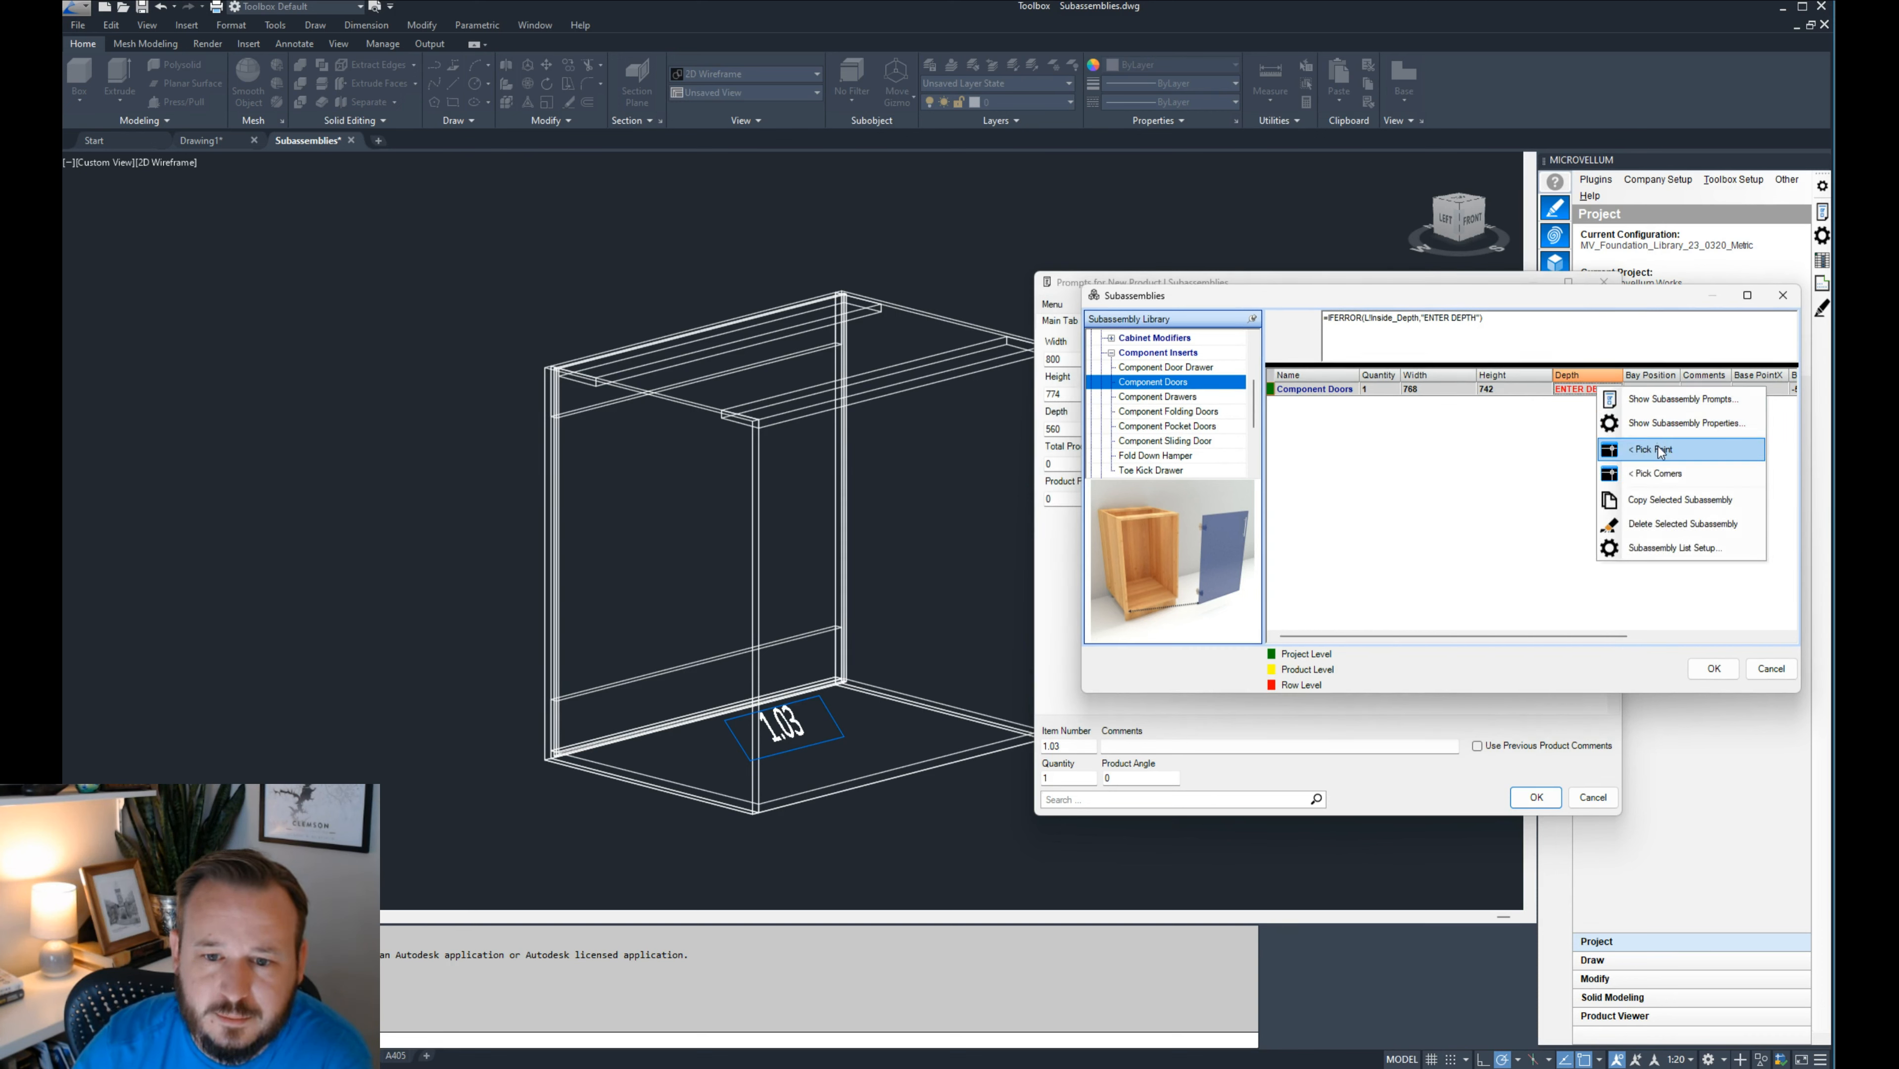
{"action": "left_click", "coordinate": [1660, 449]}
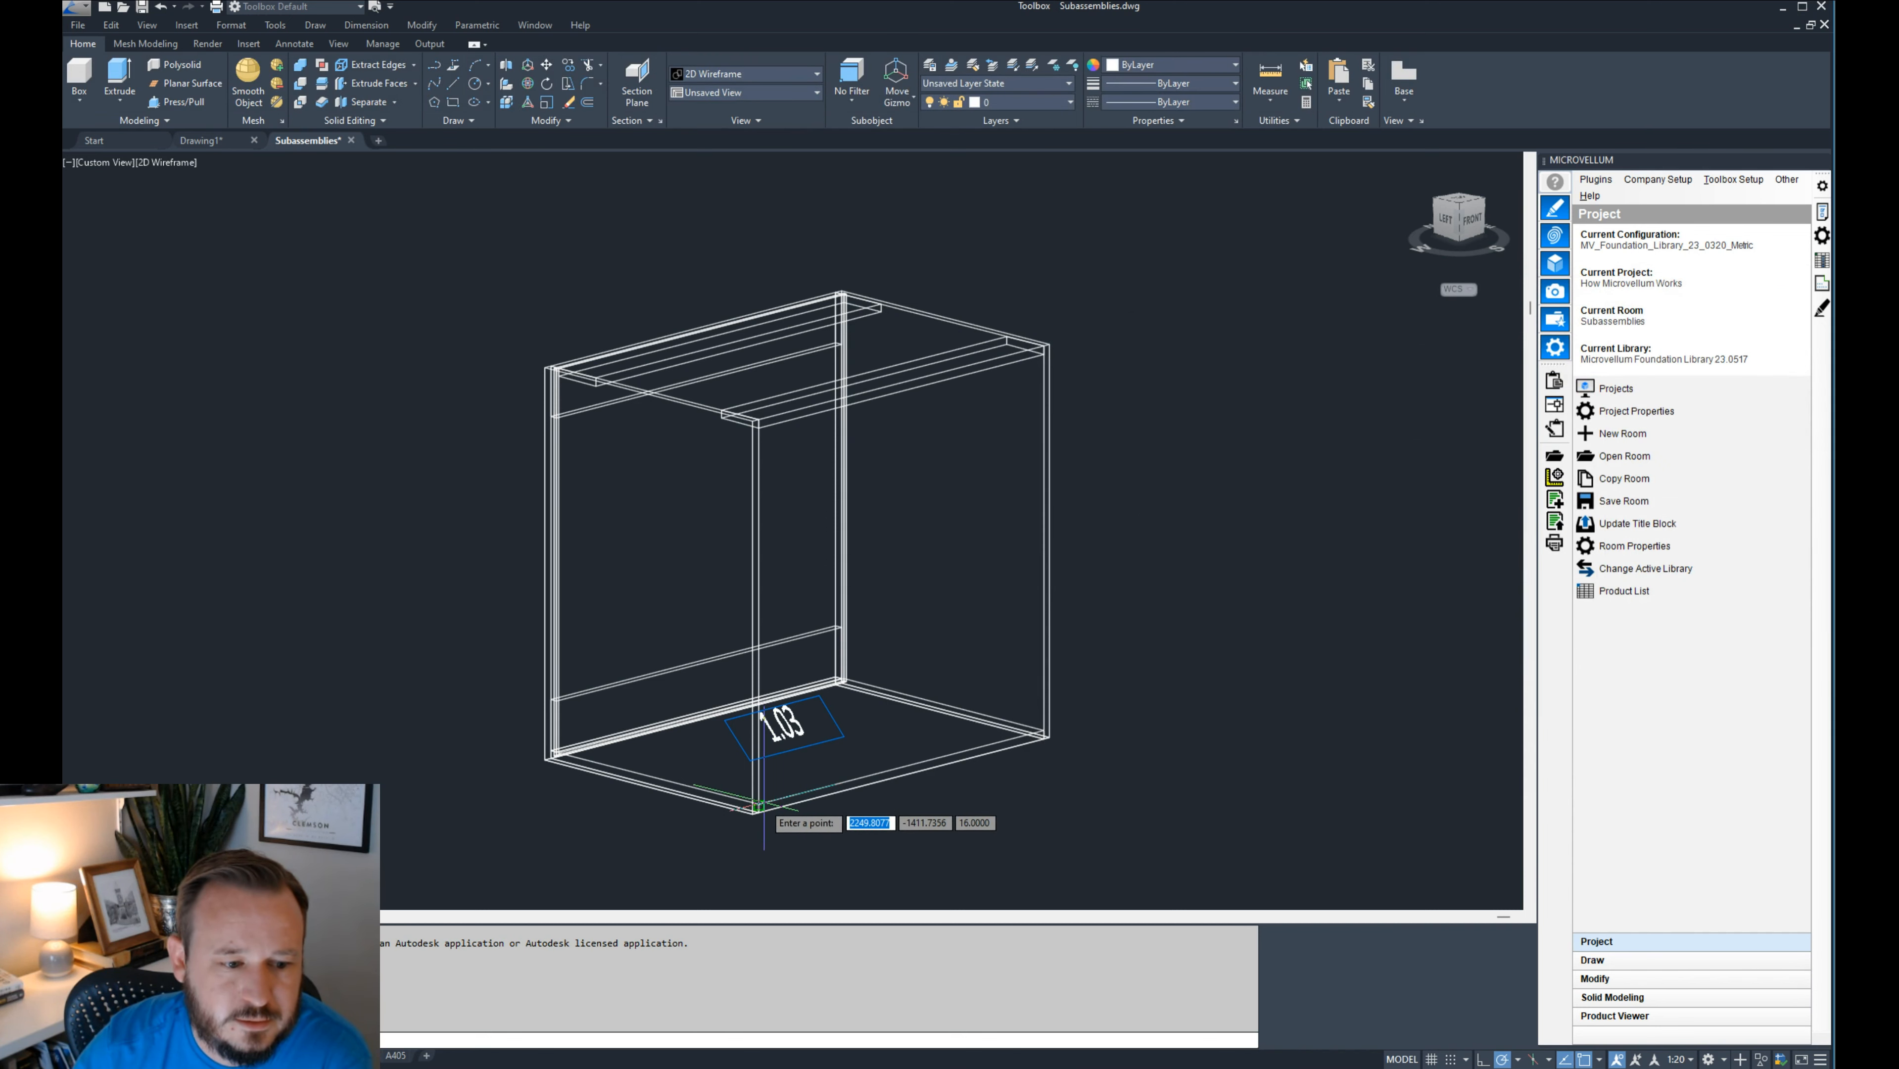
{"action": "left_click", "coordinate": [758, 806]}
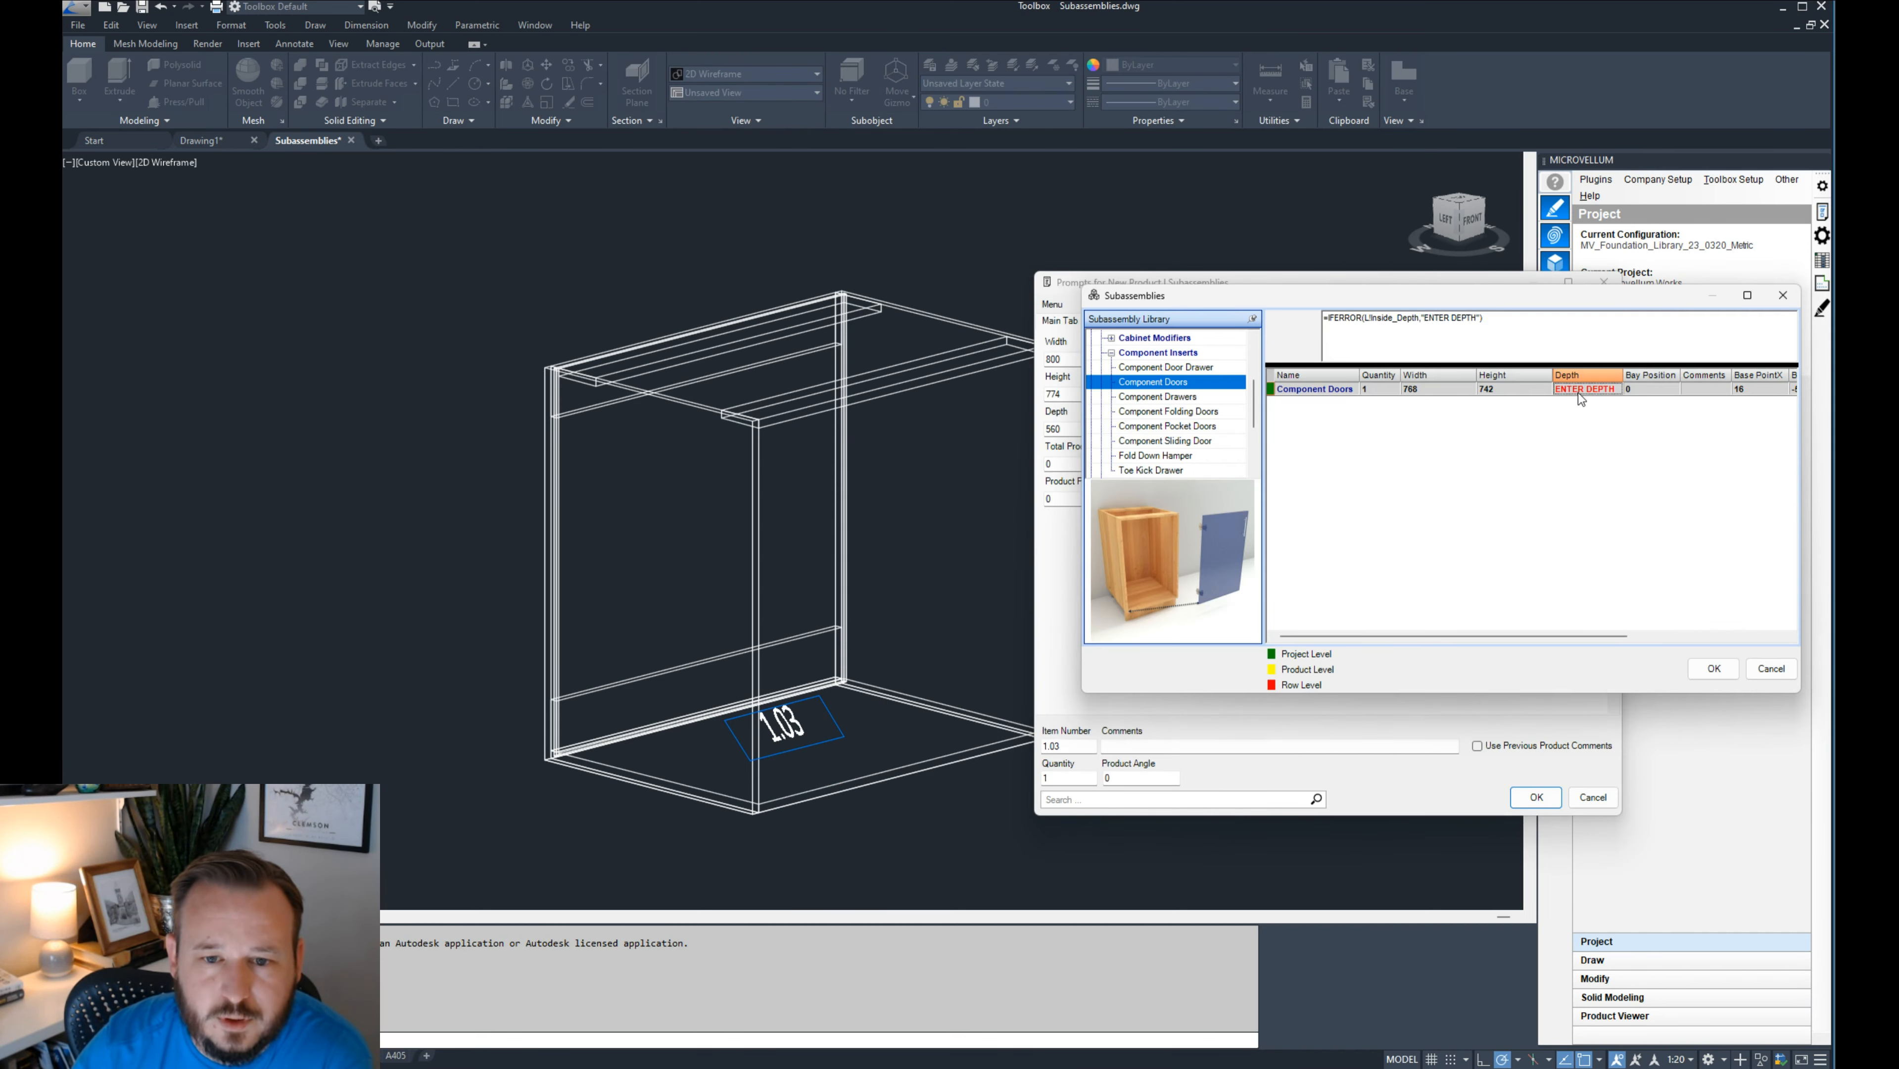
- Review the Component Doors prompts, including door options, reveal overhangs, hinge overlays and grain direction, and close them without changes
{"action": "double_click", "coordinate": [1525, 393]}
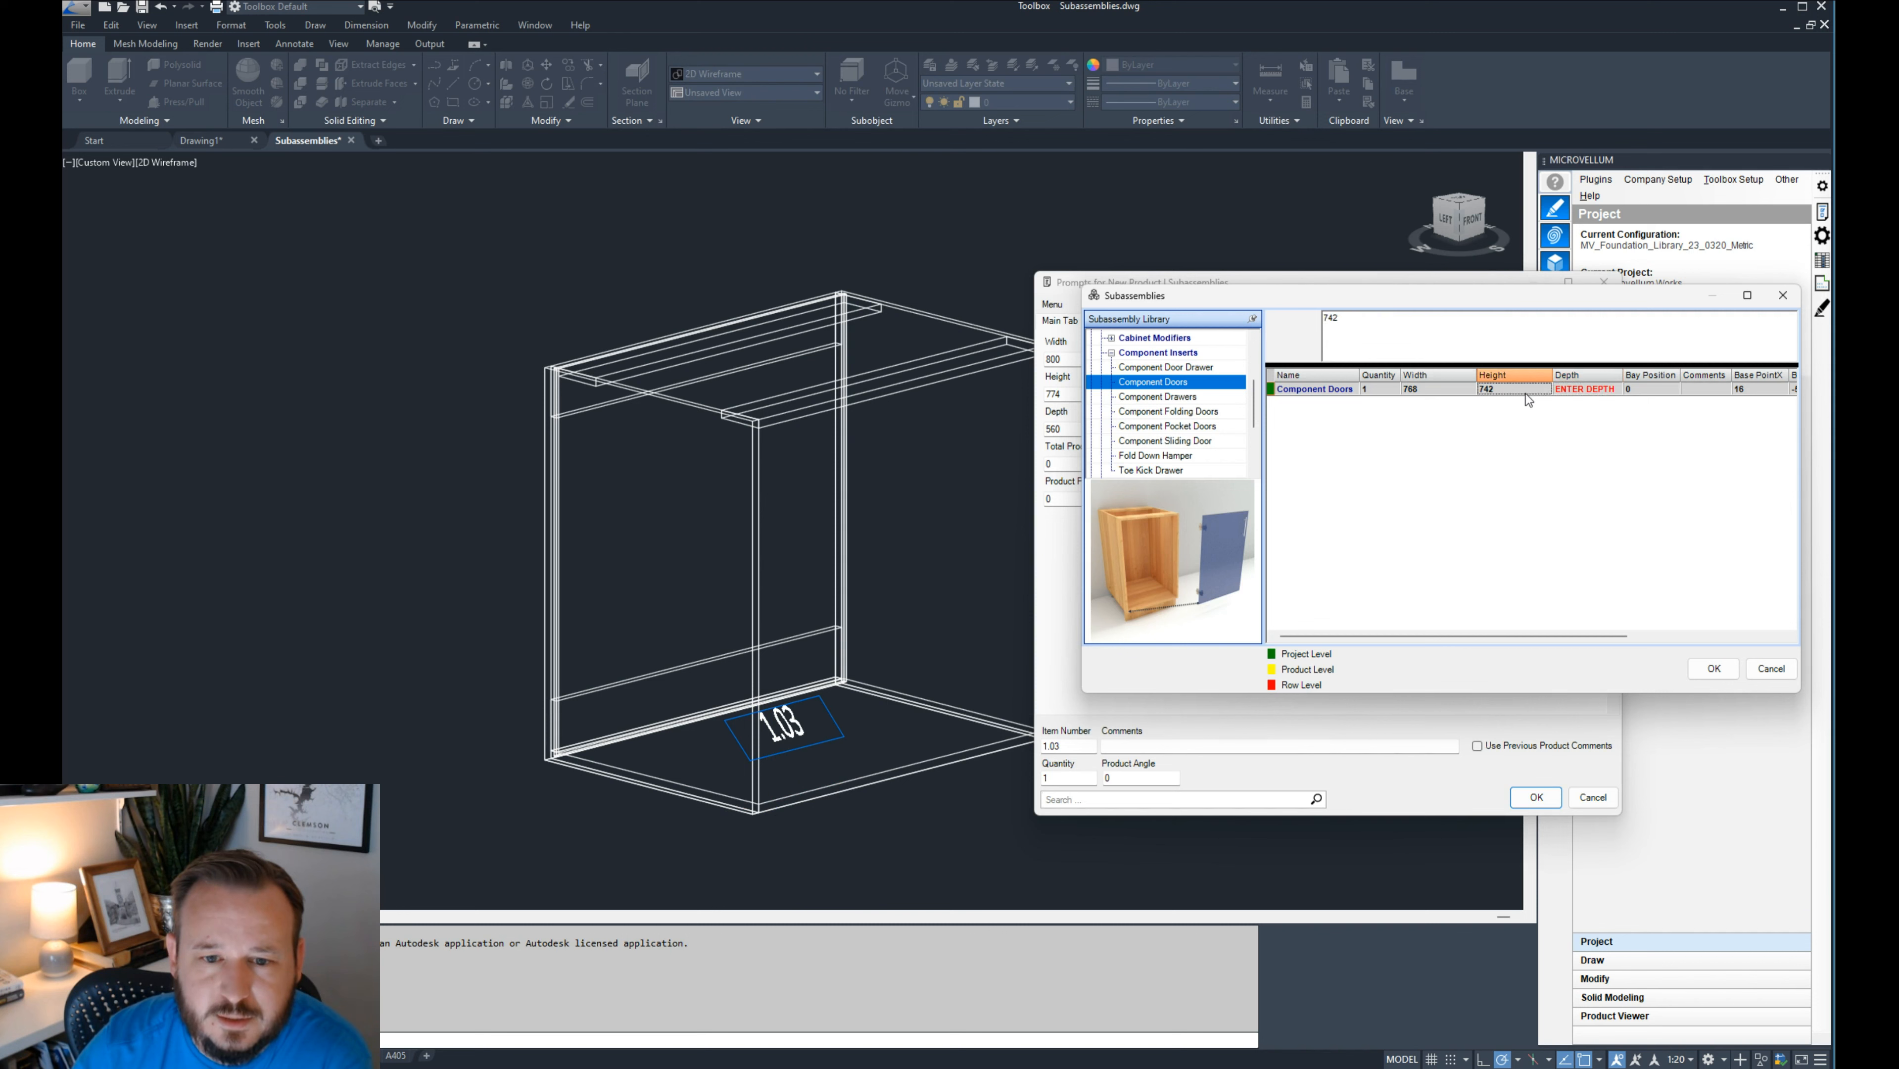
{"action": "left_click_drag", "start_coordinate": [1310, 318], "coordinate": [949, 348]}
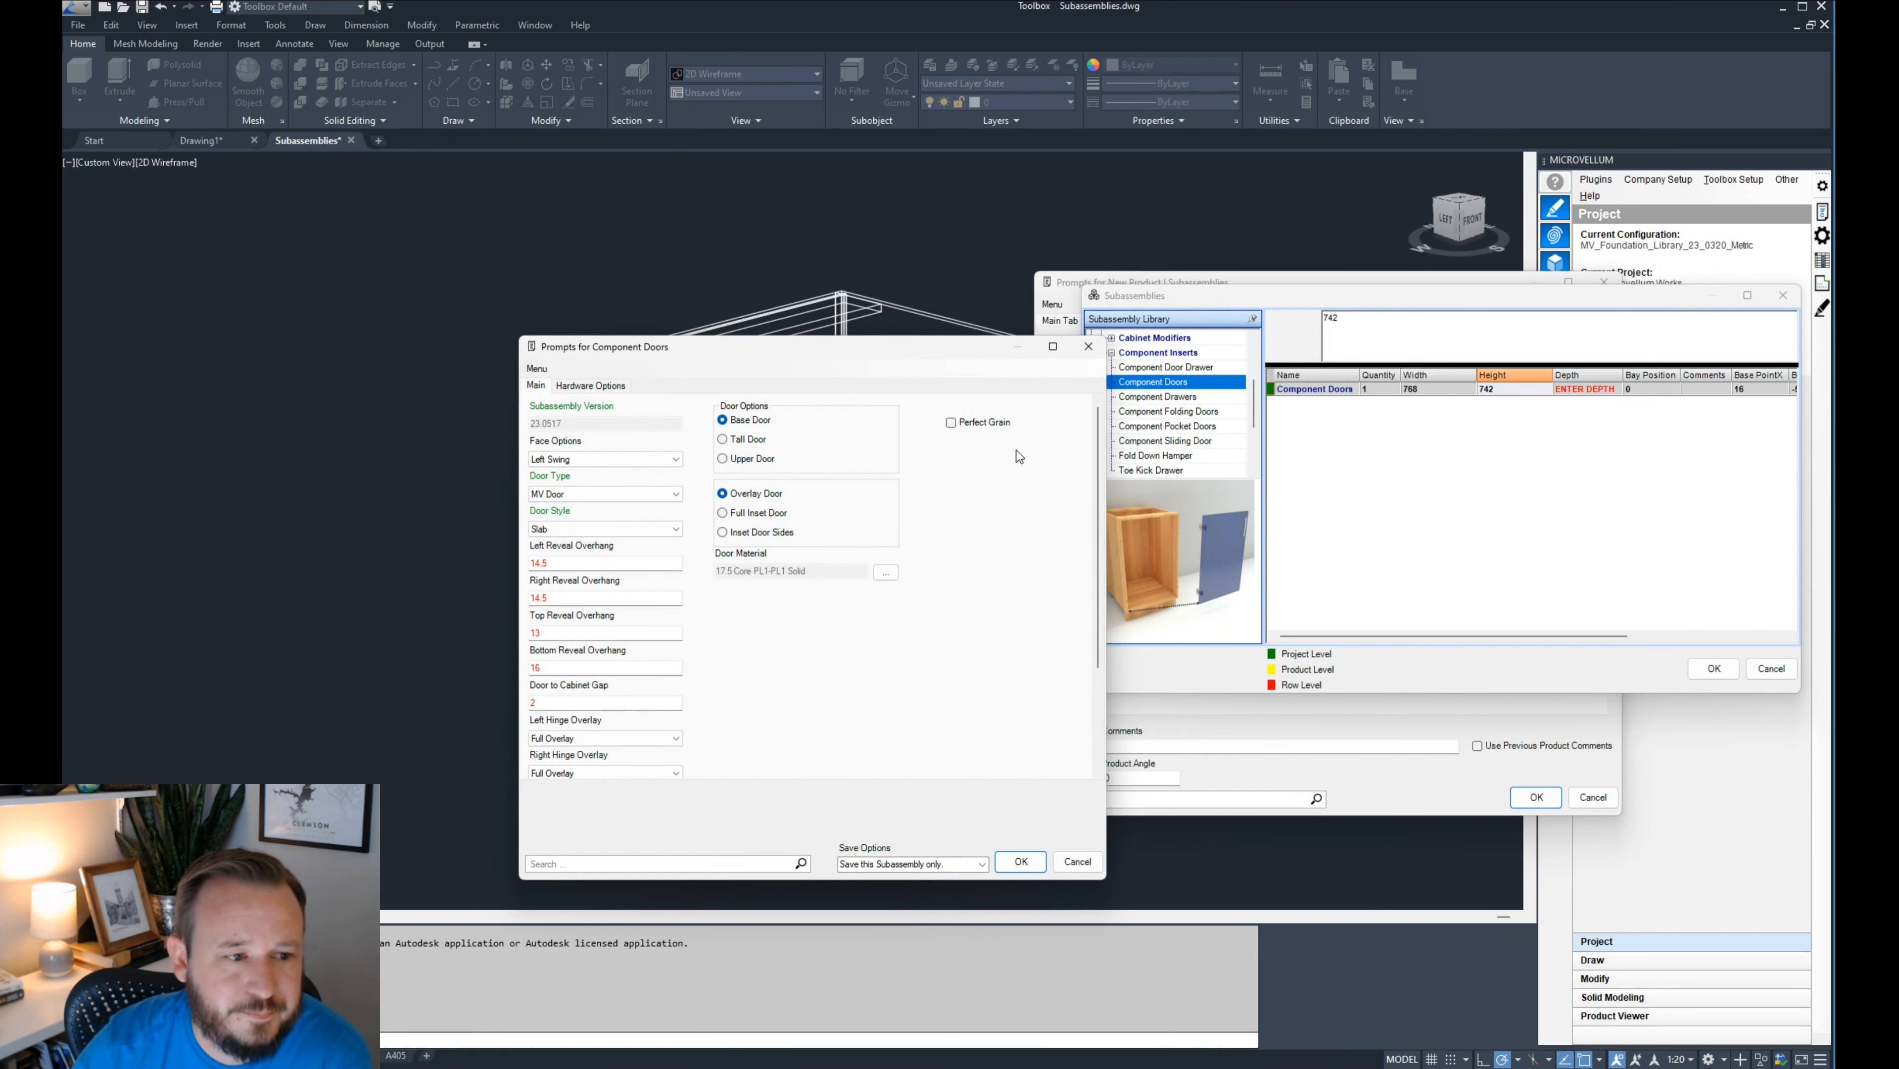
{"action": "scroll", "coordinate": [743, 625], "scroll_direction": "down", "scroll_amount": 3}
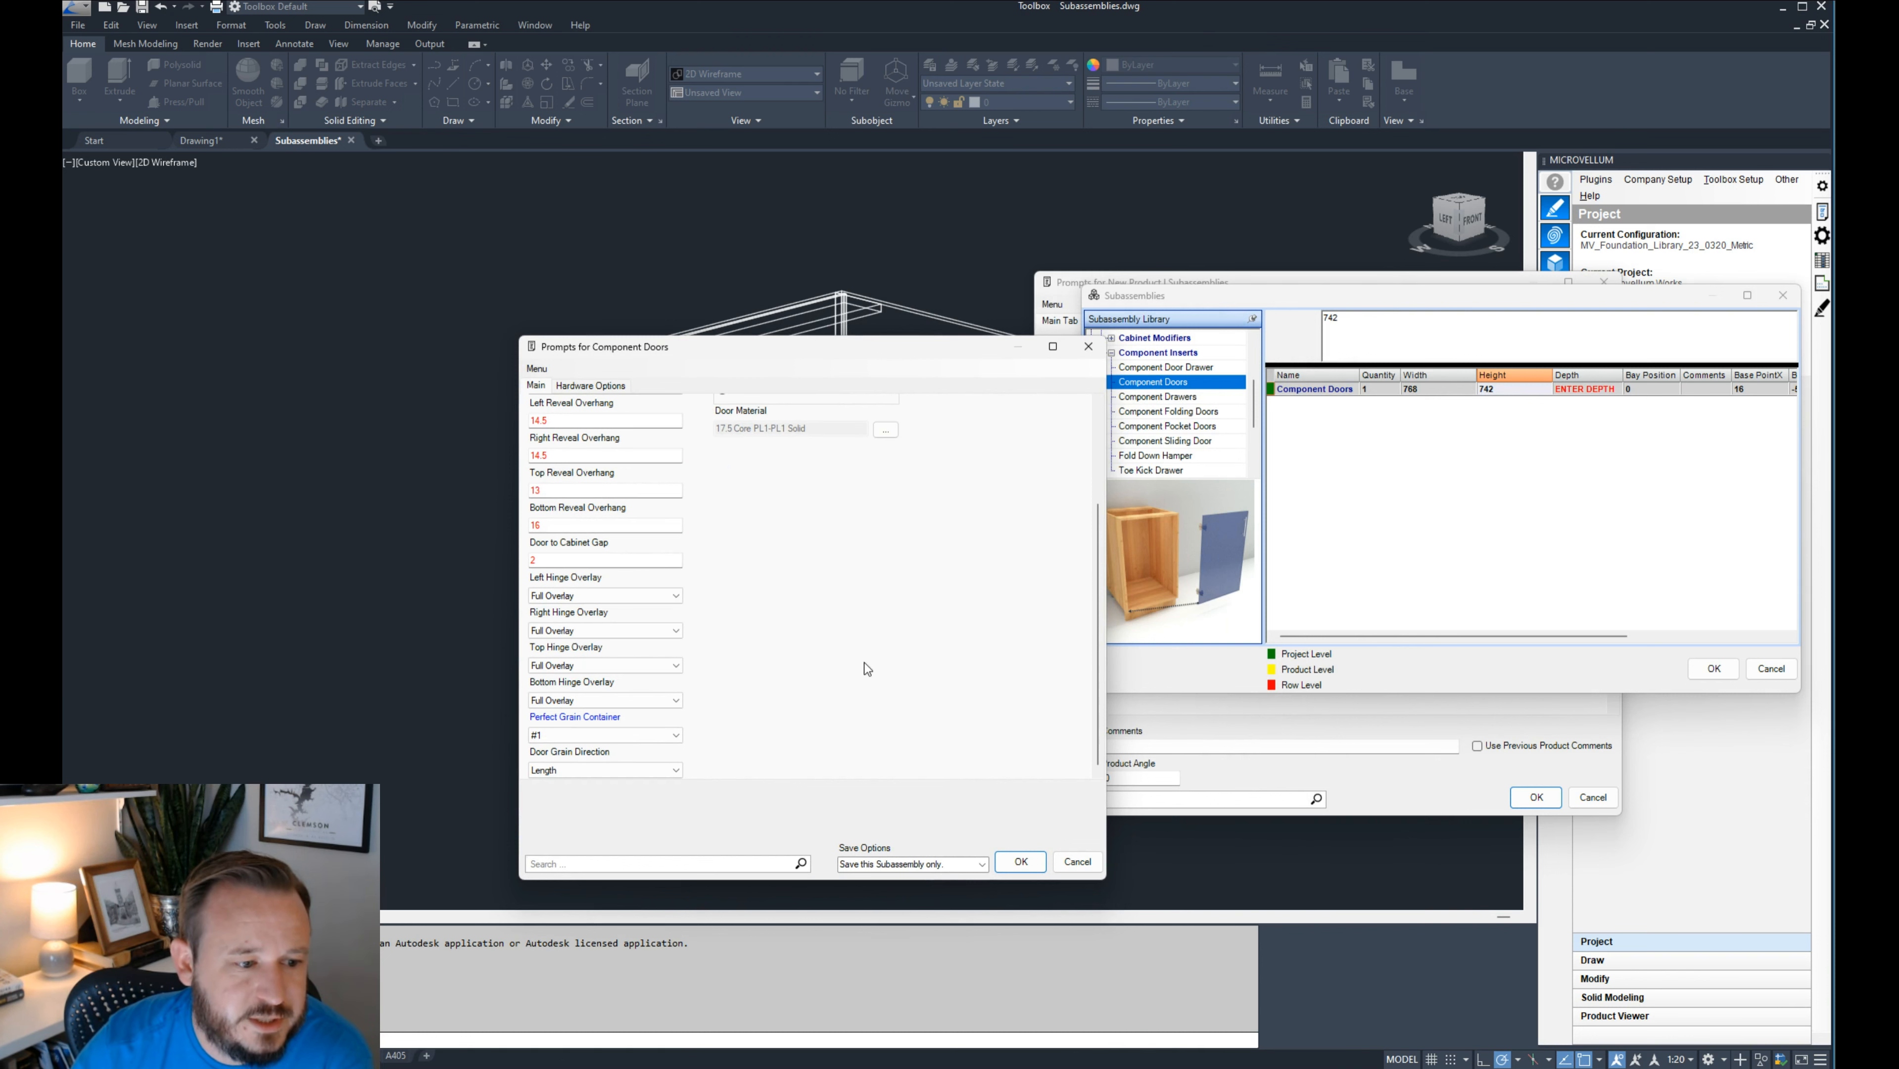
{"action": "scroll", "coordinate": [868, 667], "scroll_direction": "up", "scroll_amount": 3}
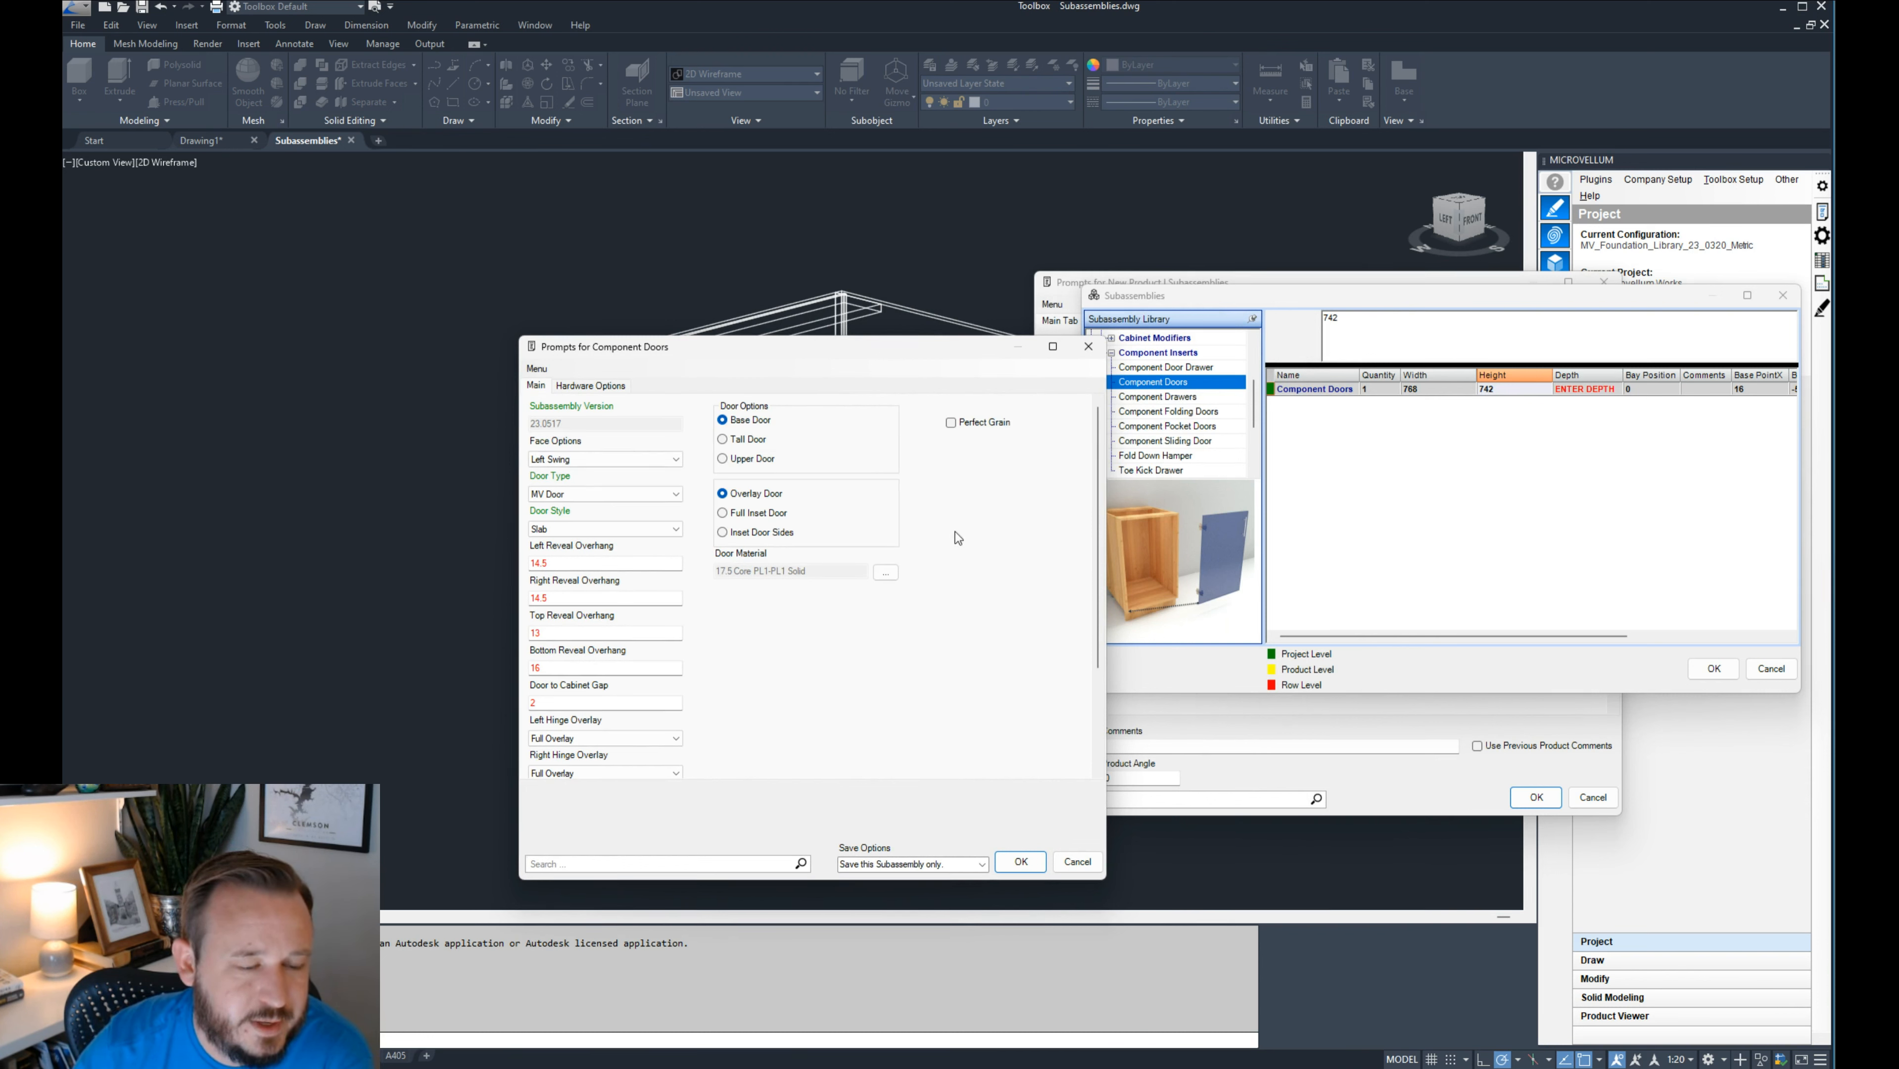
{"action": "scroll", "coordinate": [823, 674], "scroll_direction": "down", "scroll_amount": 3}
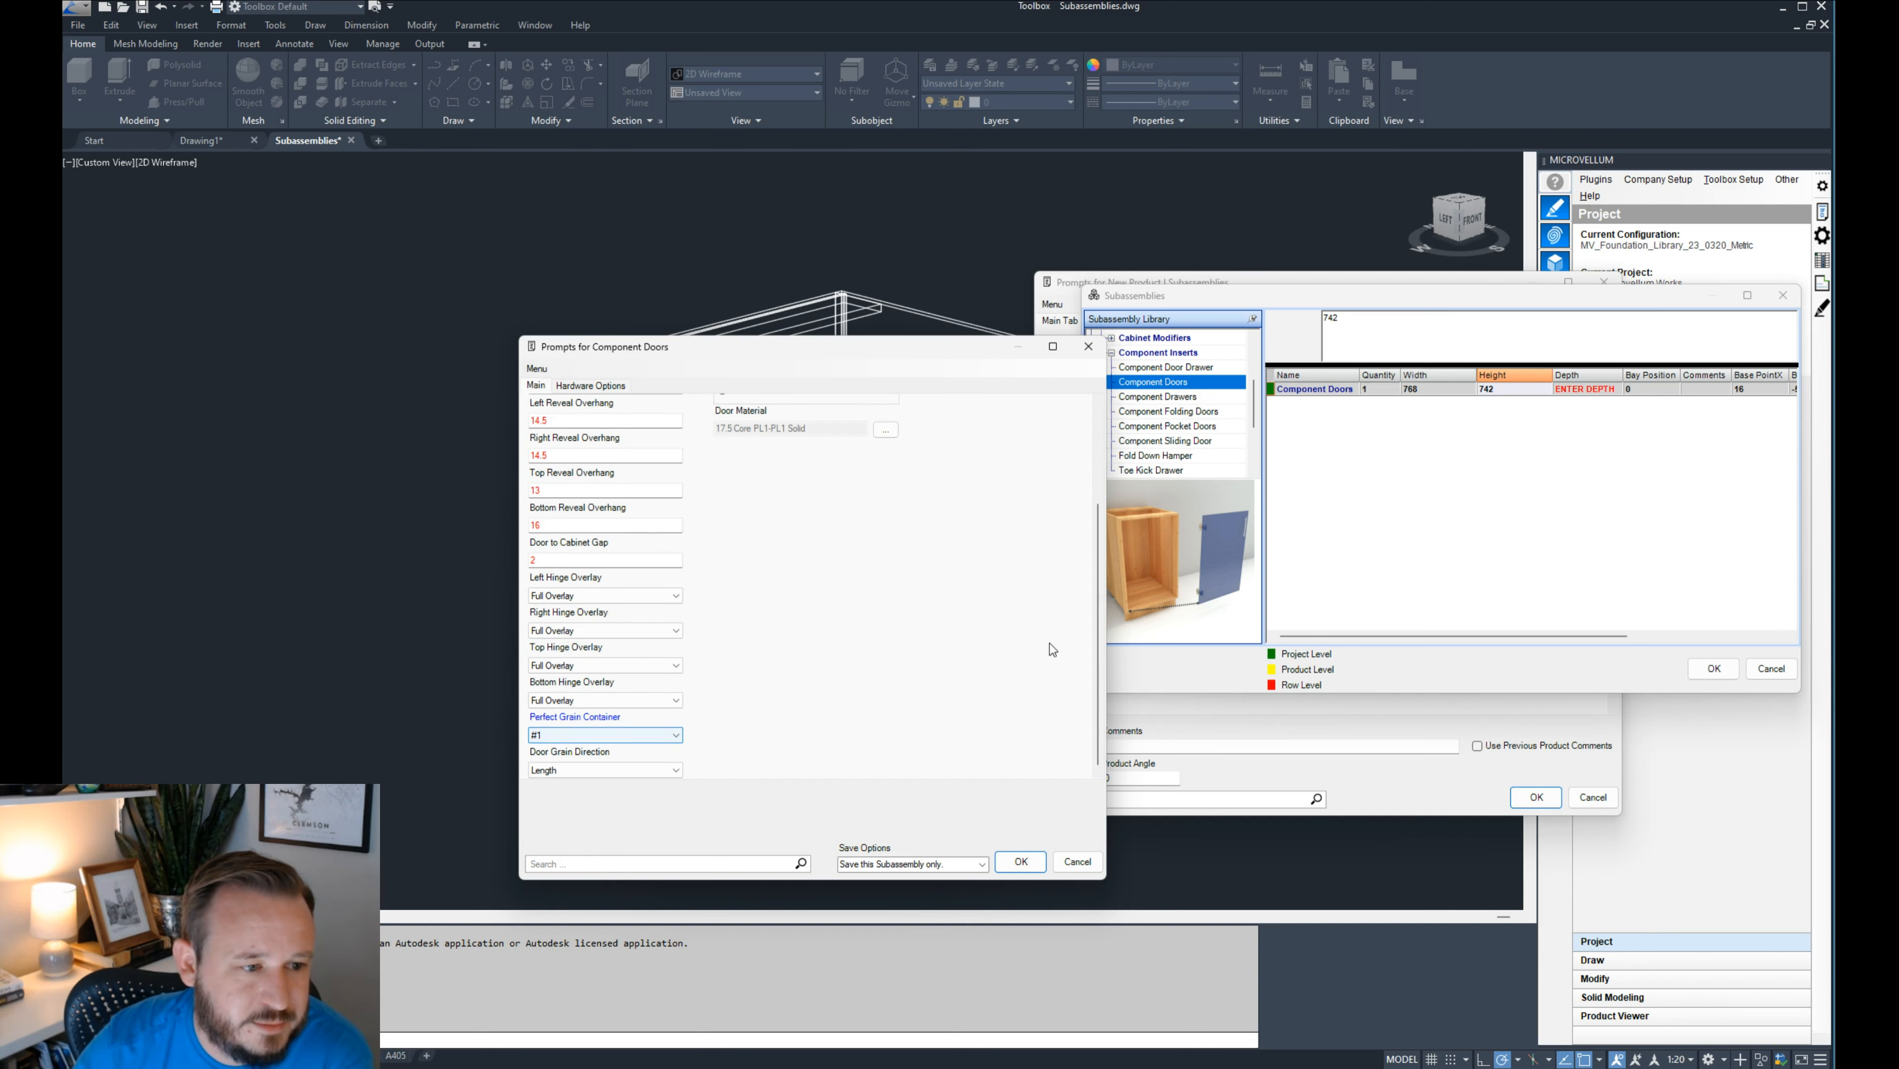
{"action": "scroll", "coordinate": [1049, 644], "scroll_direction": "up", "scroll_amount": 3}
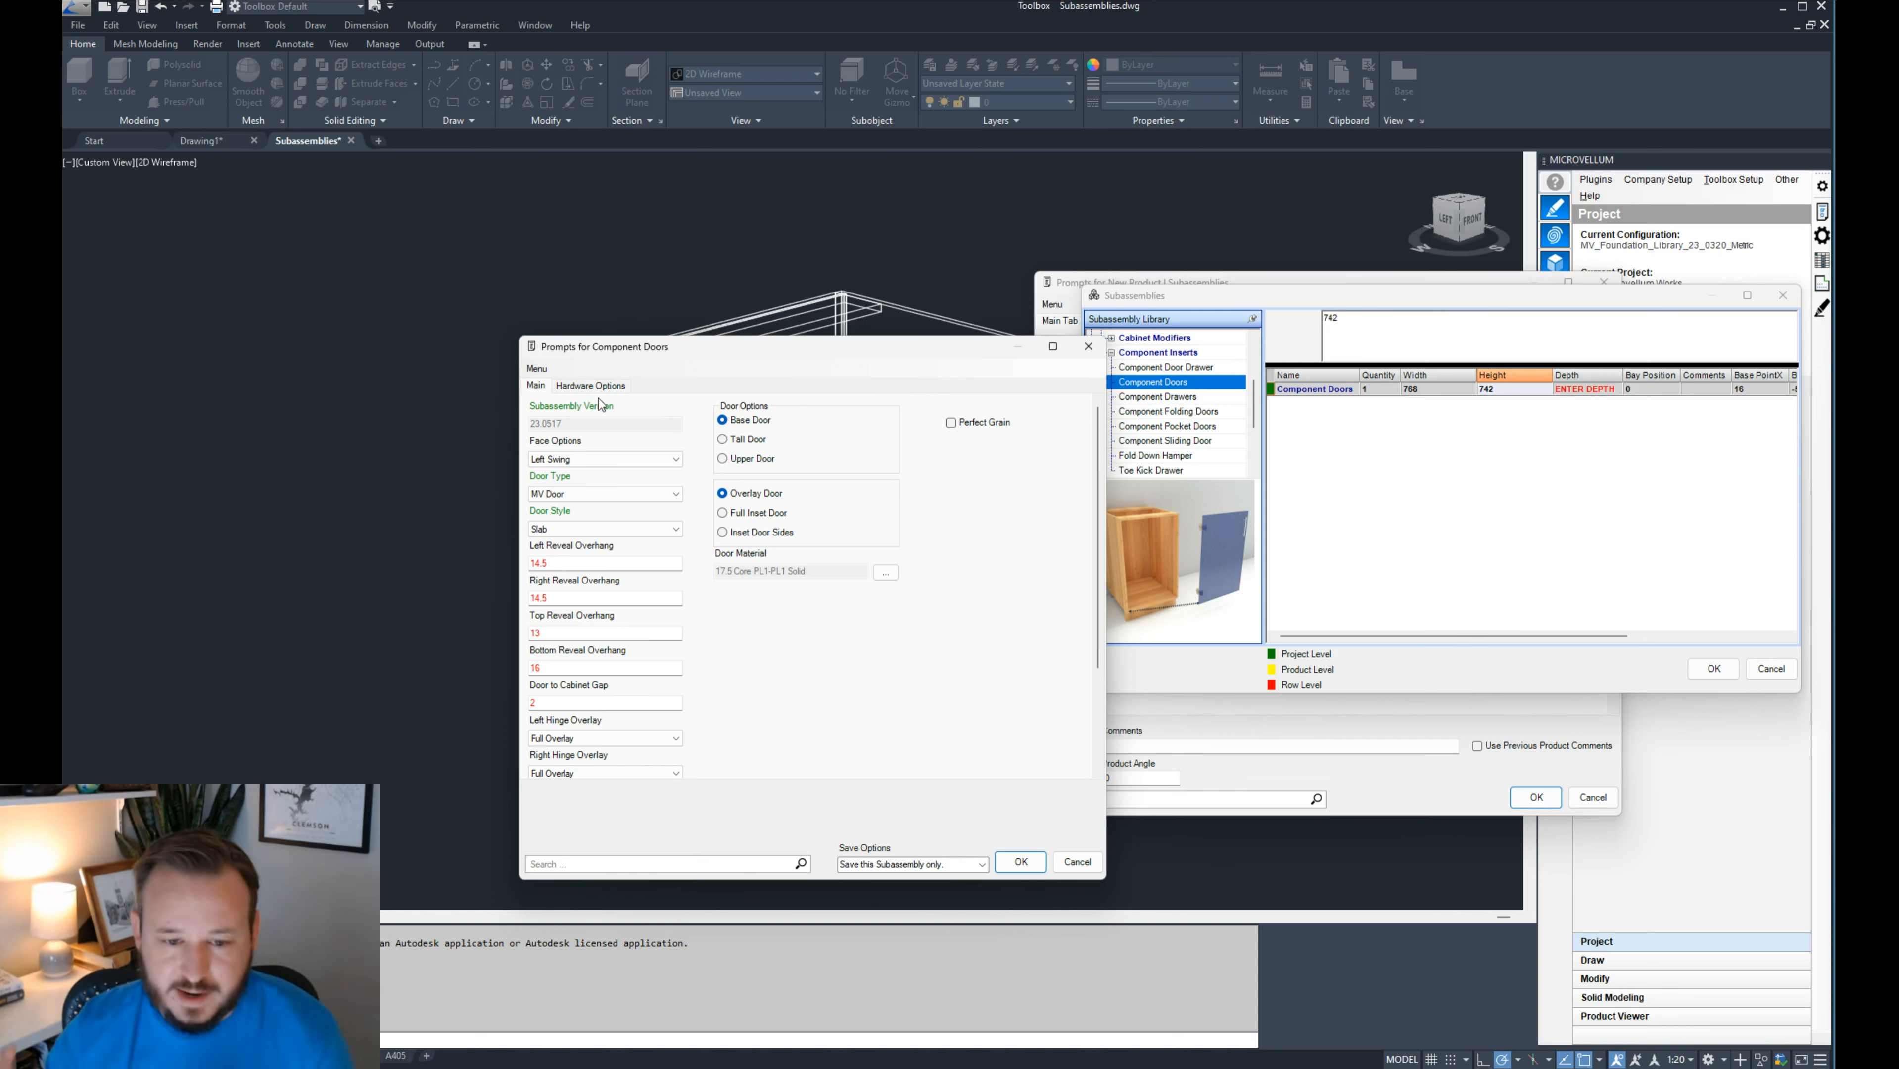
{"action": "left_click", "coordinate": [1064, 860]}
{"action": "left_click", "coordinate": [1586, 391]}
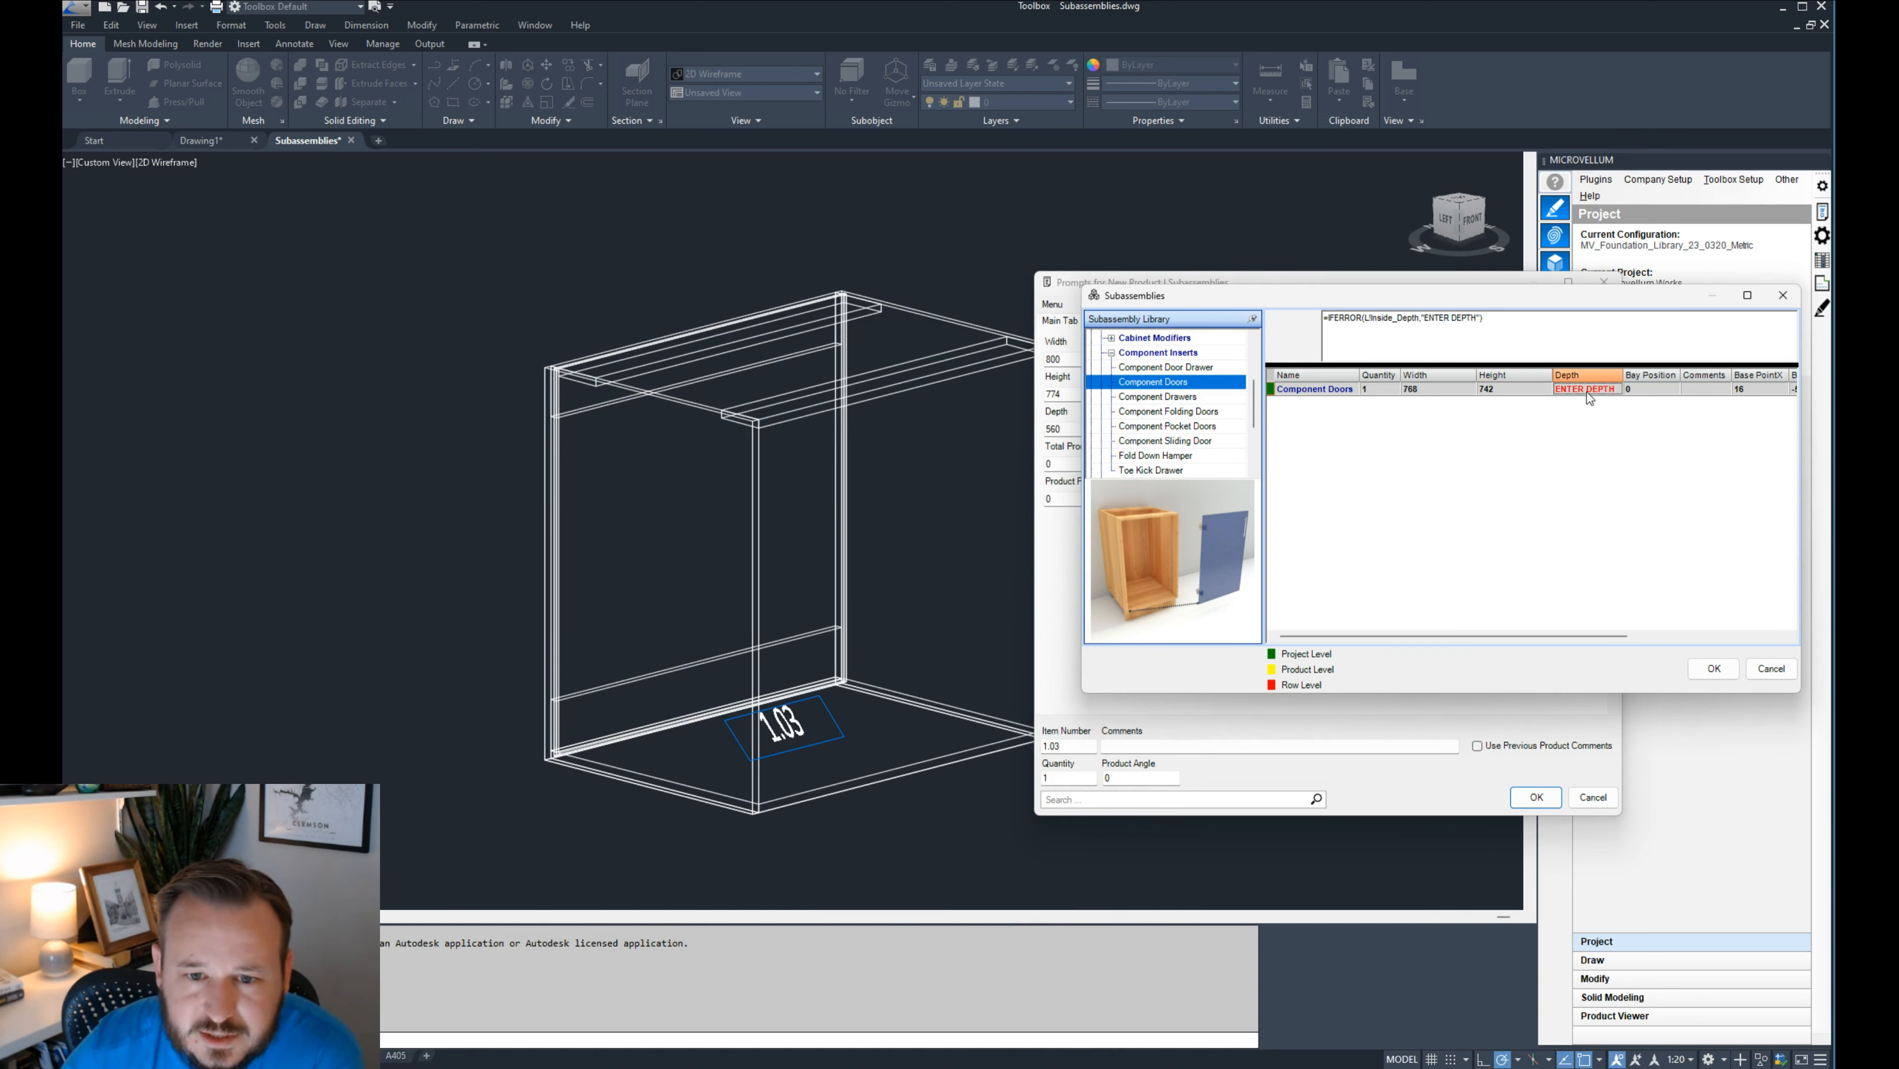
{"action": "right_click", "coordinate": [1586, 391]}
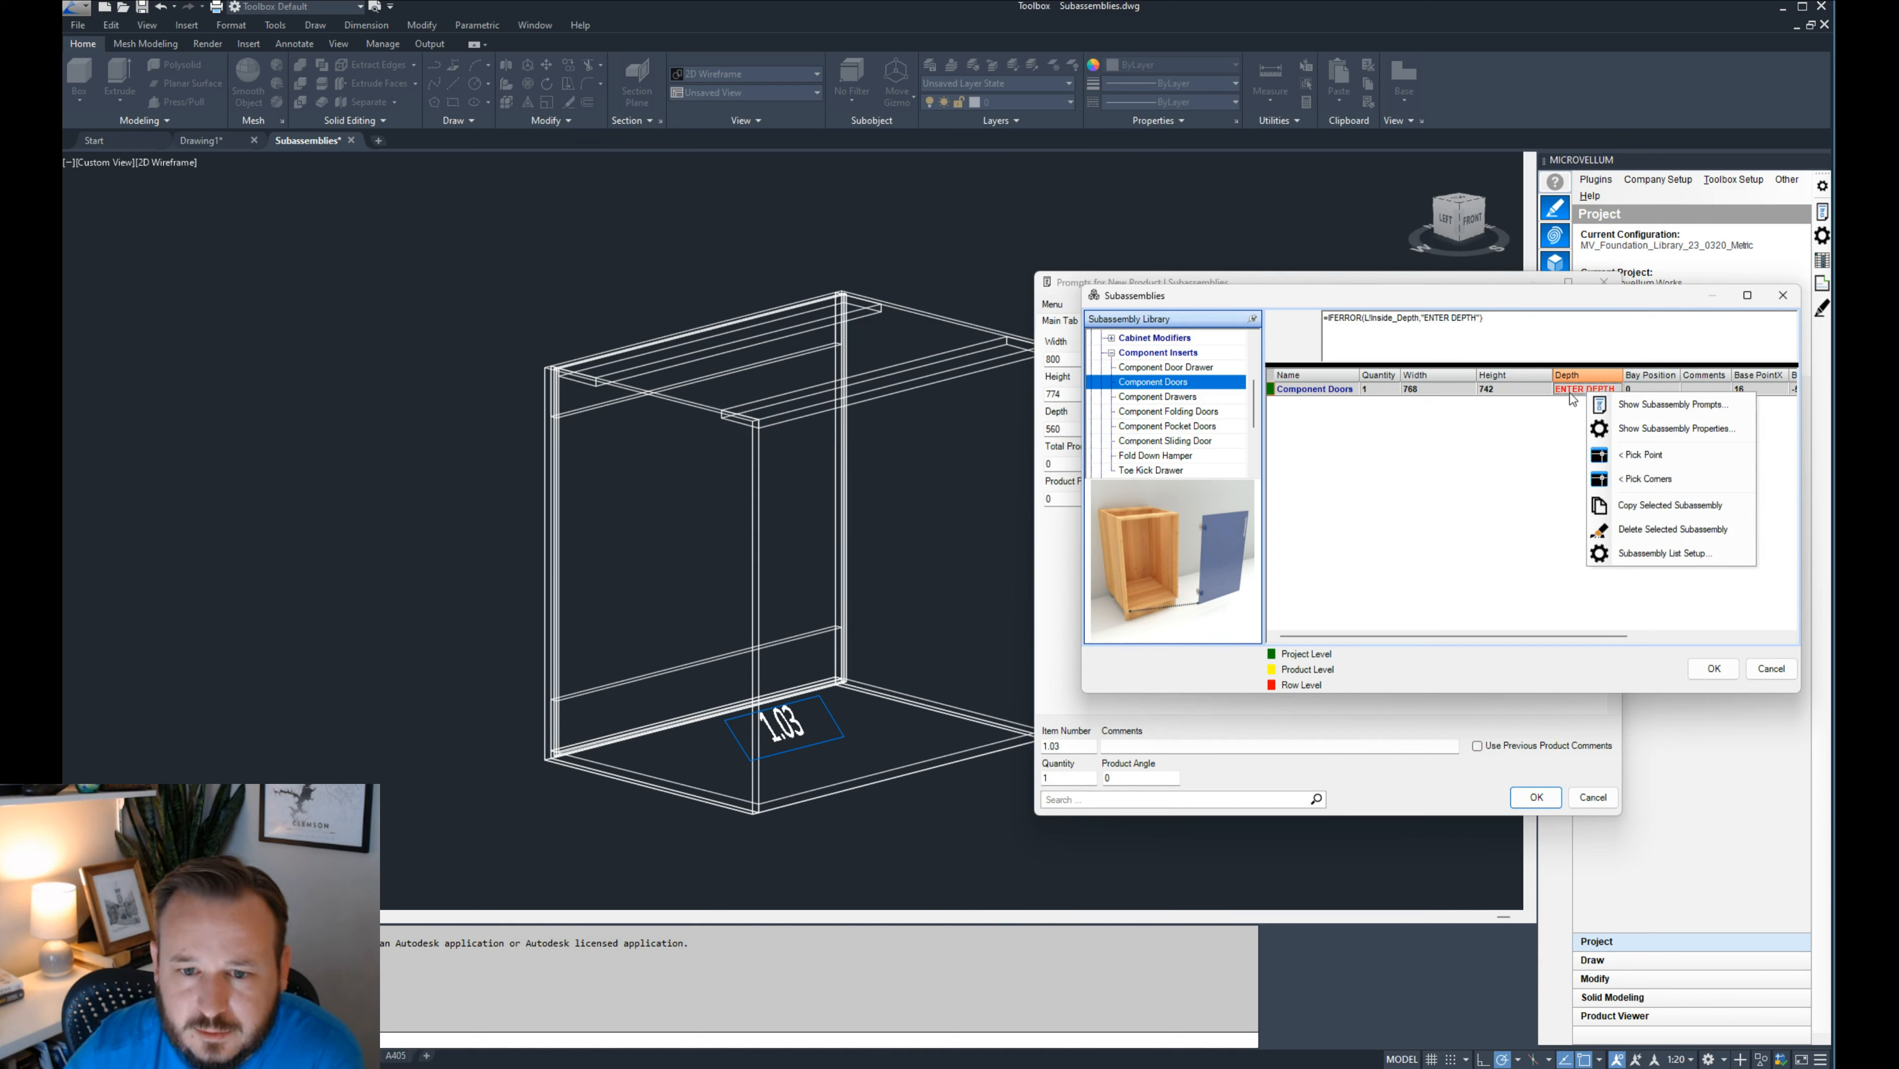
{"action": "left_click", "coordinate": [1672, 404]}
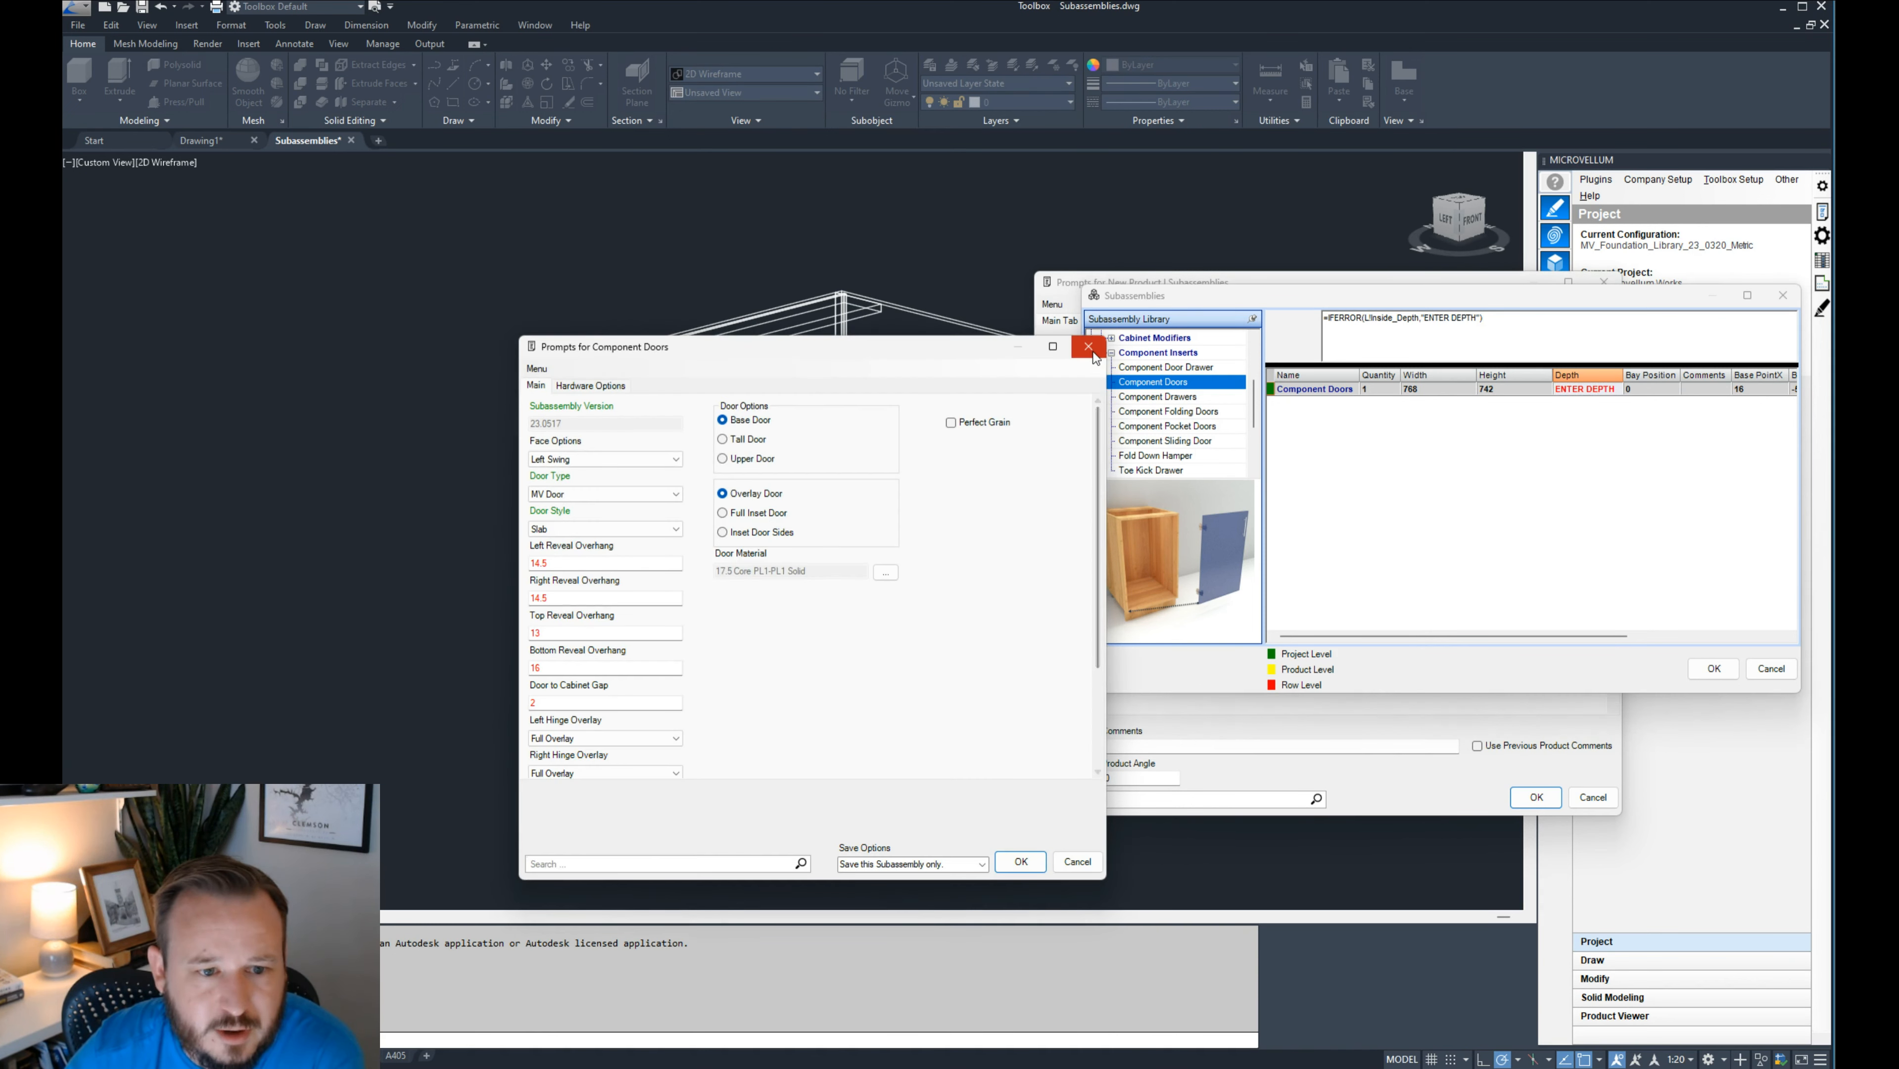
{"action": "left_click", "coordinate": [1089, 348]}
- Review the Component Doors subassembly properties, including the name list, sizes and origin, and close them without changes
{"action": "right_click", "coordinate": [1584, 389]}
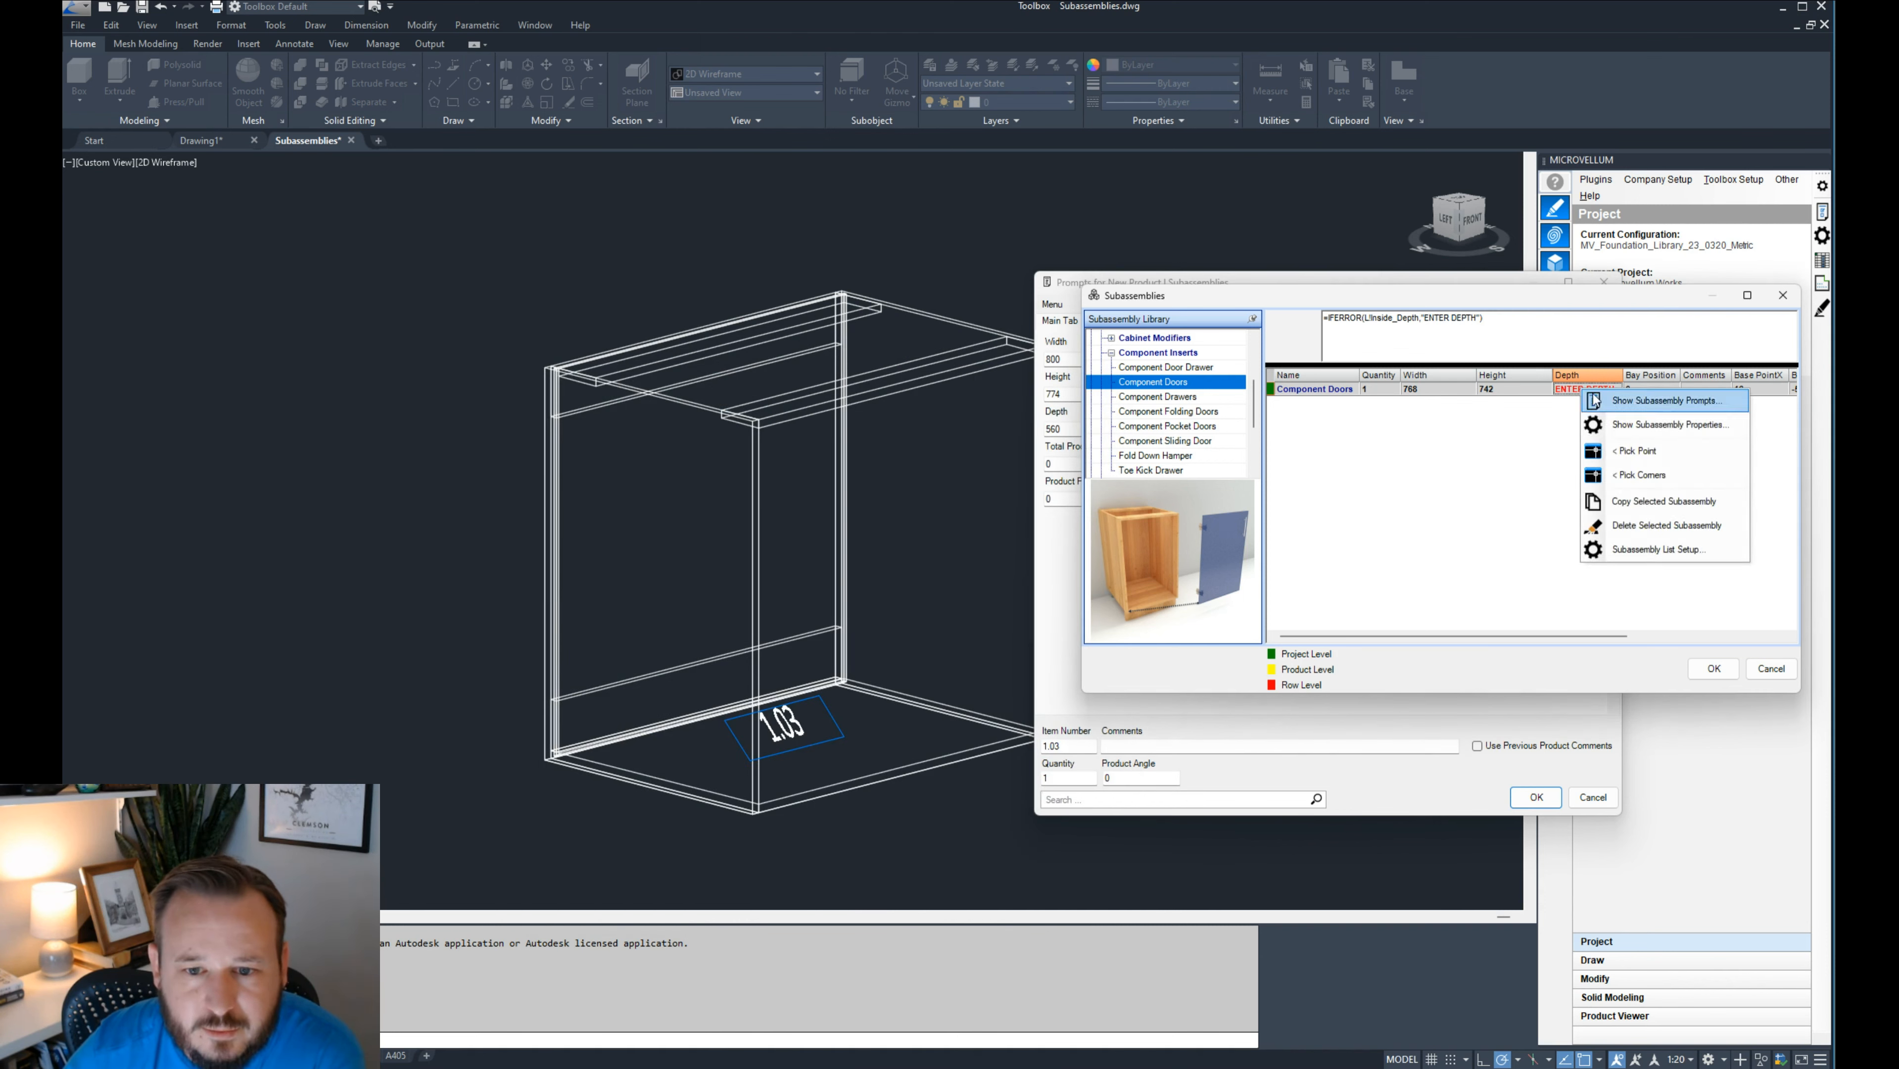
{"action": "left_click", "coordinate": [1685, 424]}
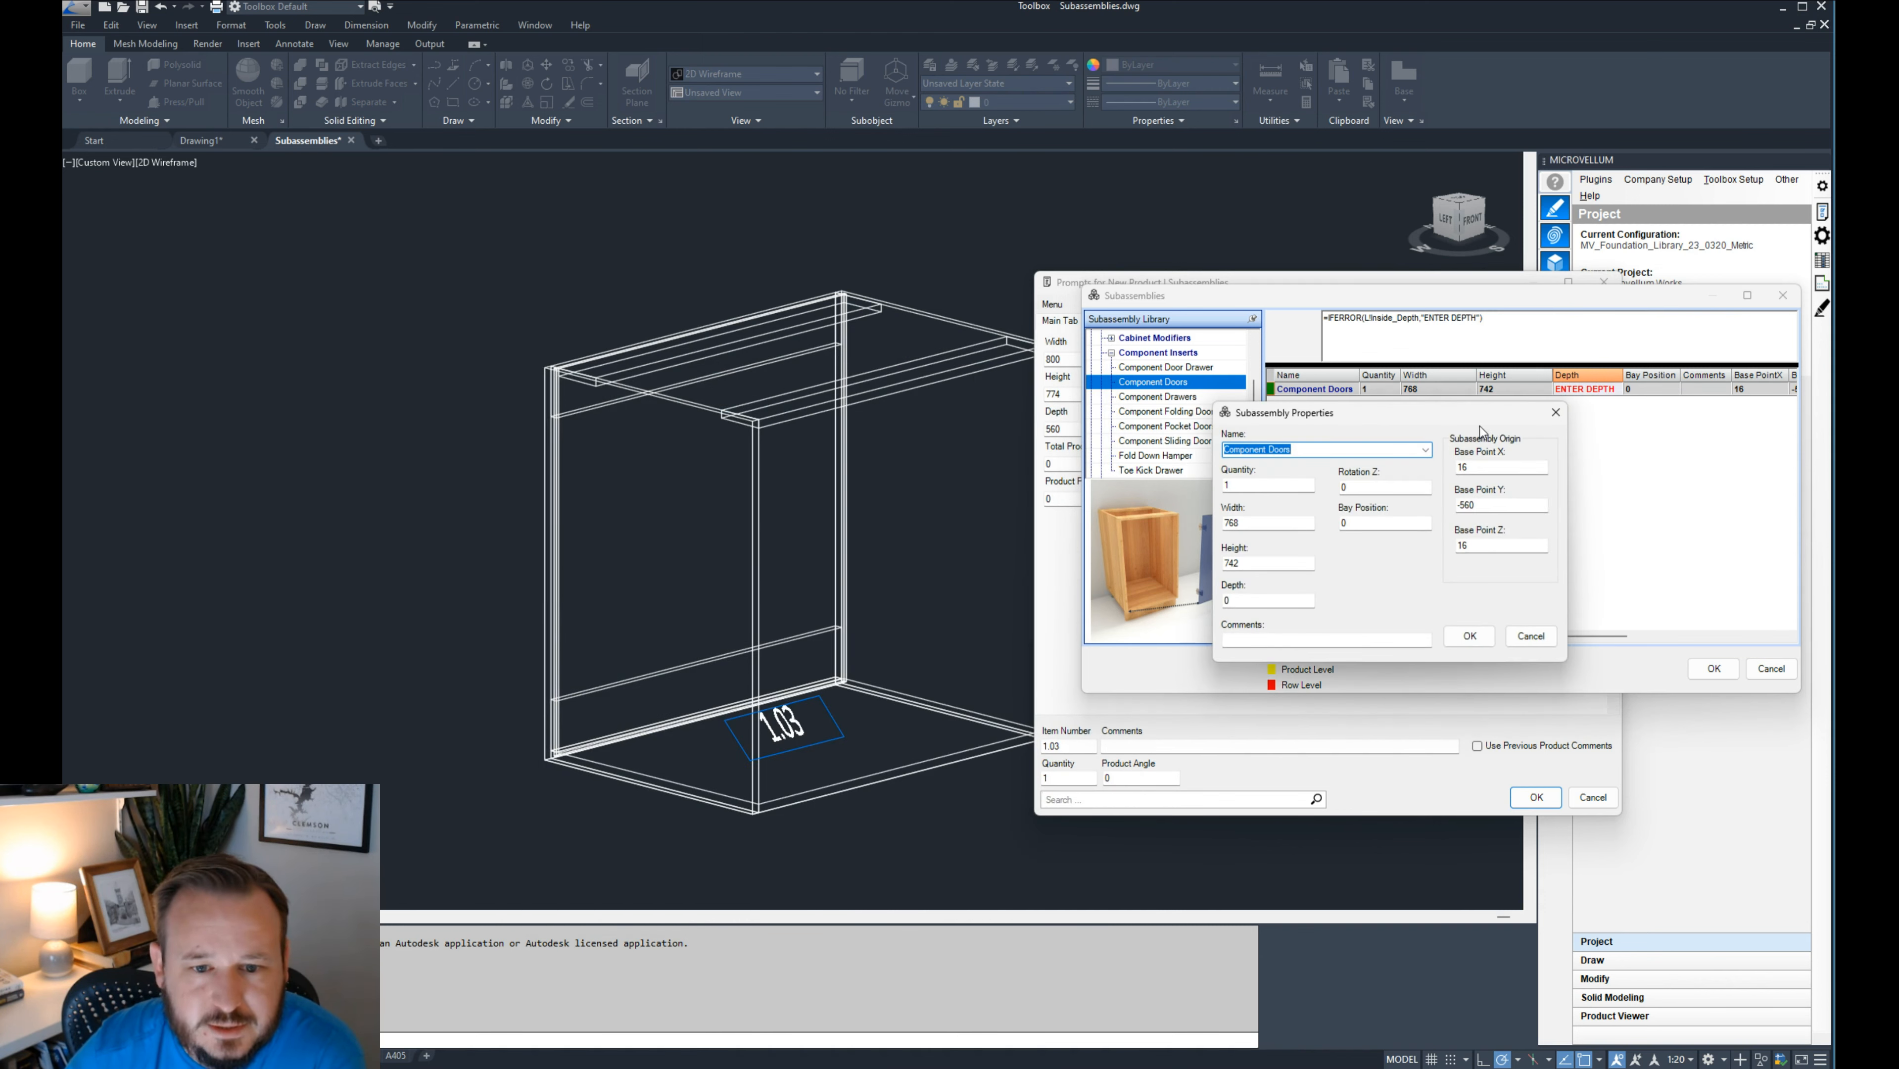
{"action": "left_click_drag", "start_coordinate": [1481, 423], "coordinate": [1152, 421]}
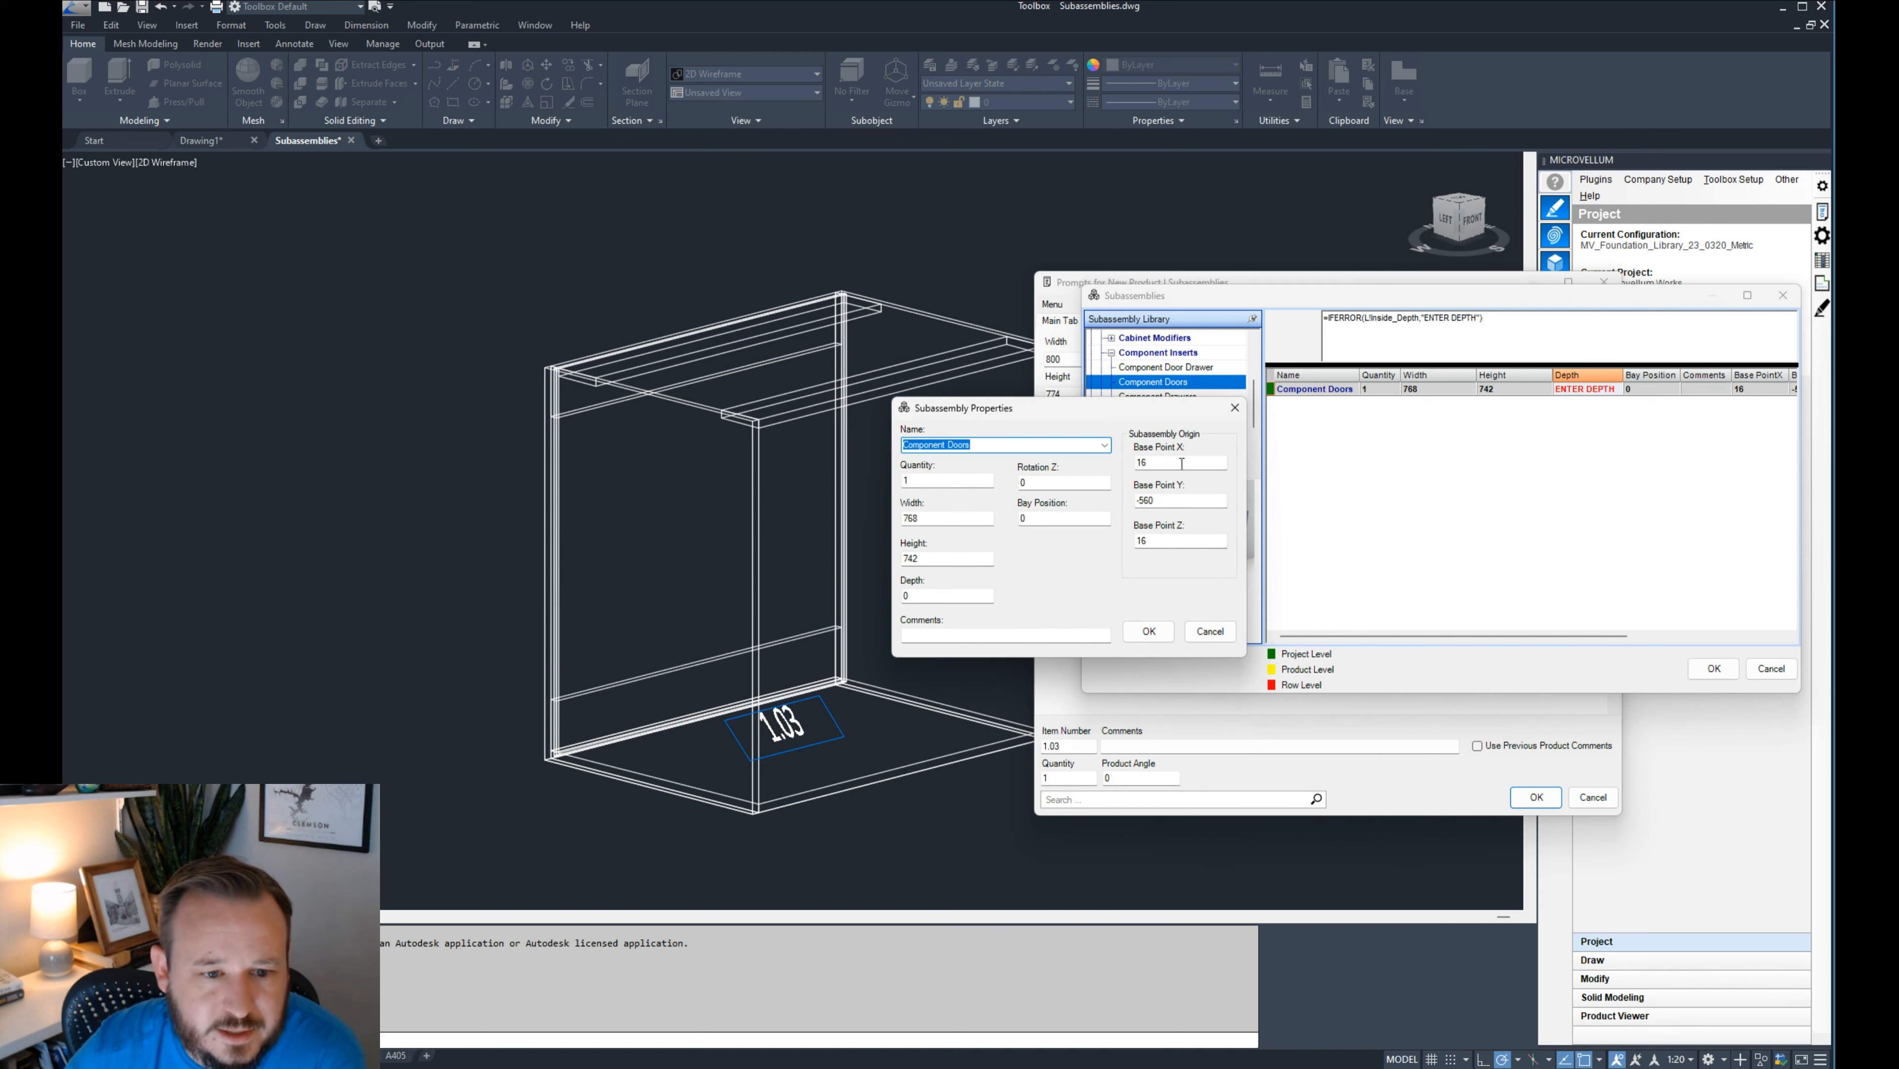
{"action": "left_click", "coordinate": [1104, 445]}
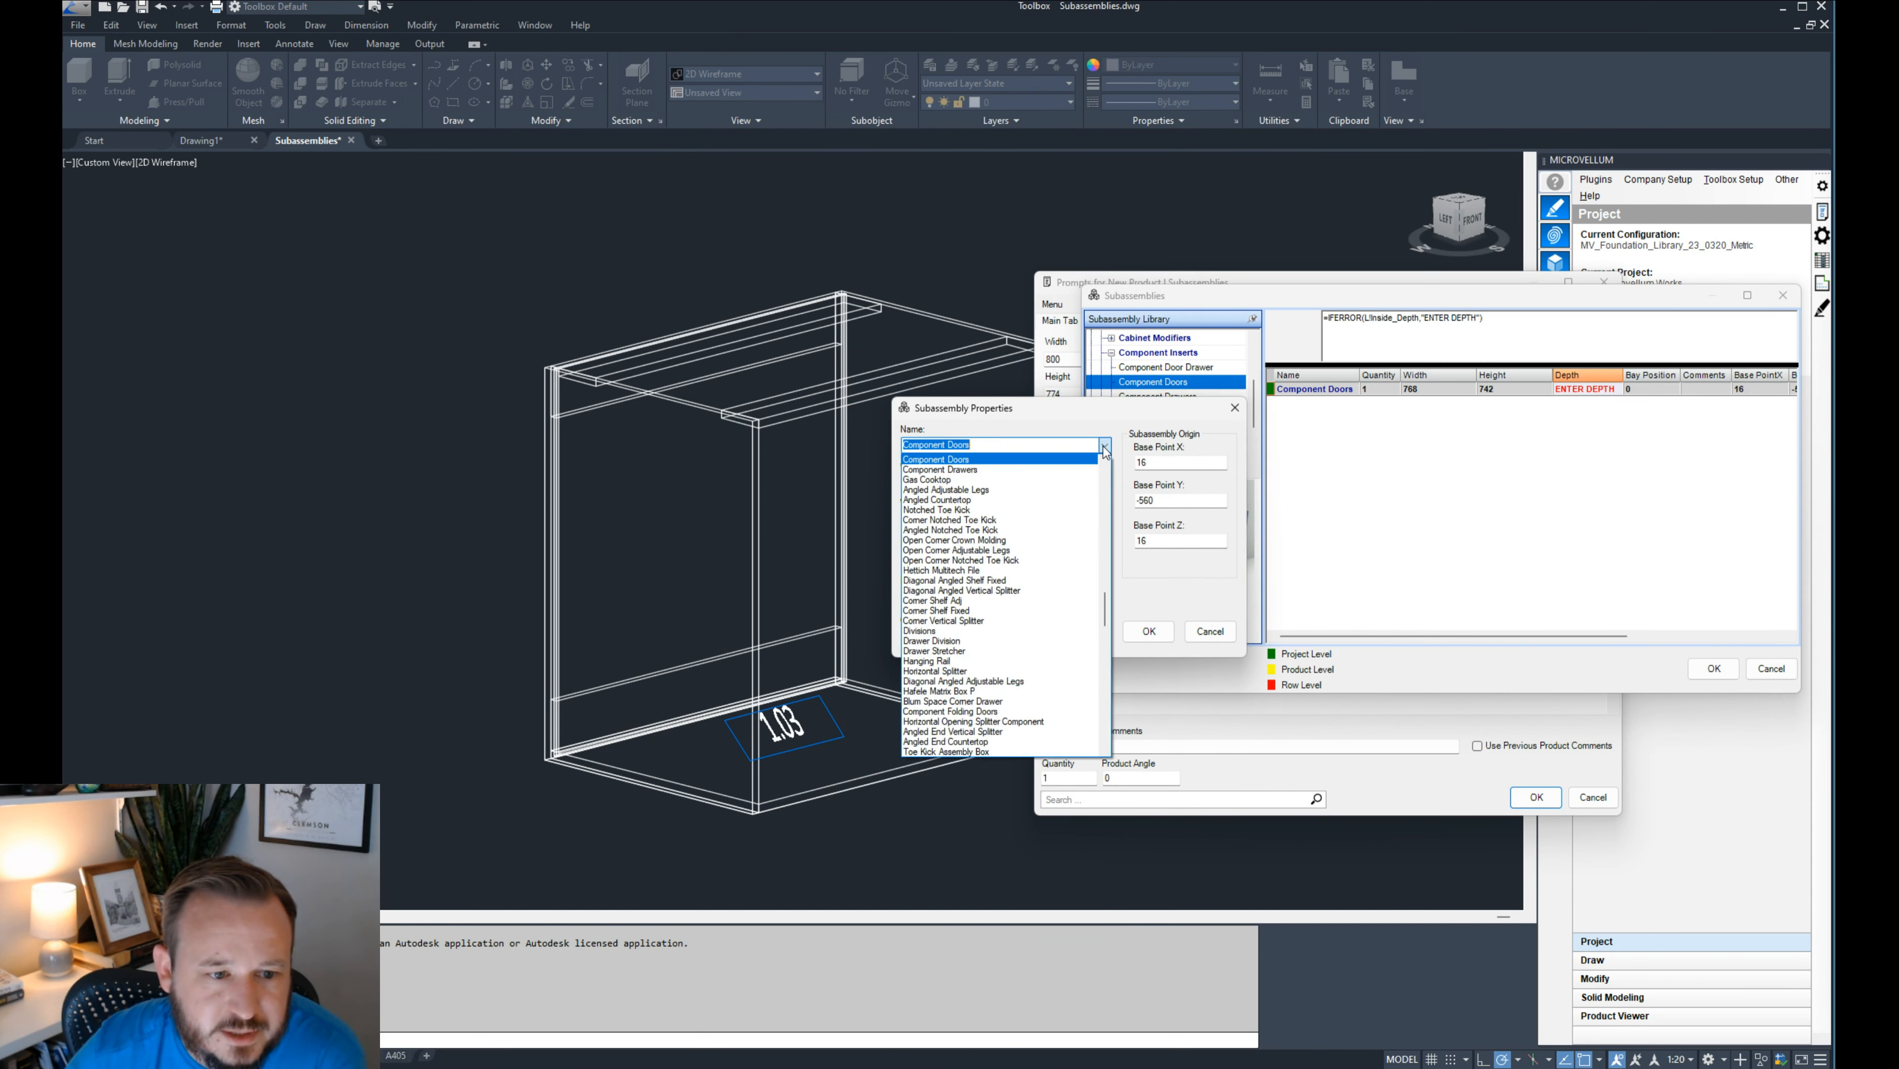
{"action": "left_click", "coordinate": [1059, 470]}
{"action": "key", "text": "Tab"}
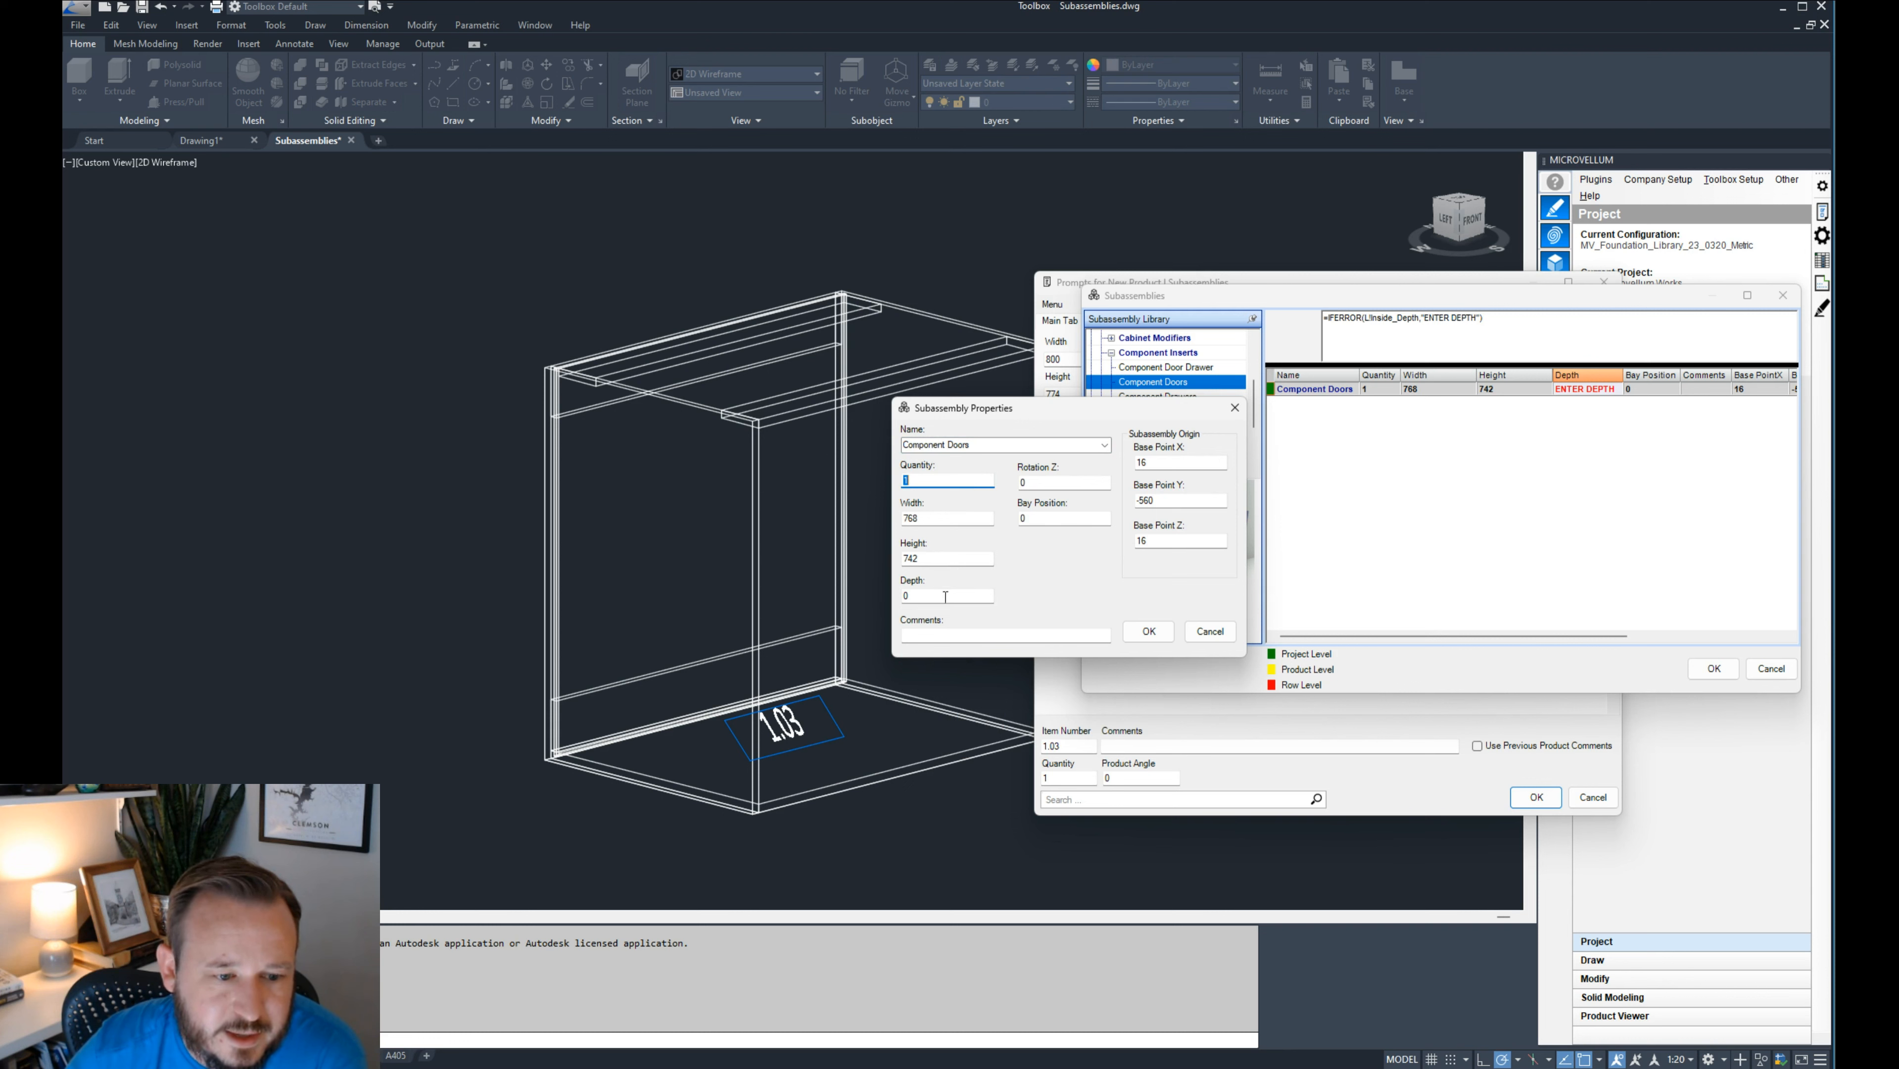
{"action": "left_click", "coordinate": [1210, 630]}
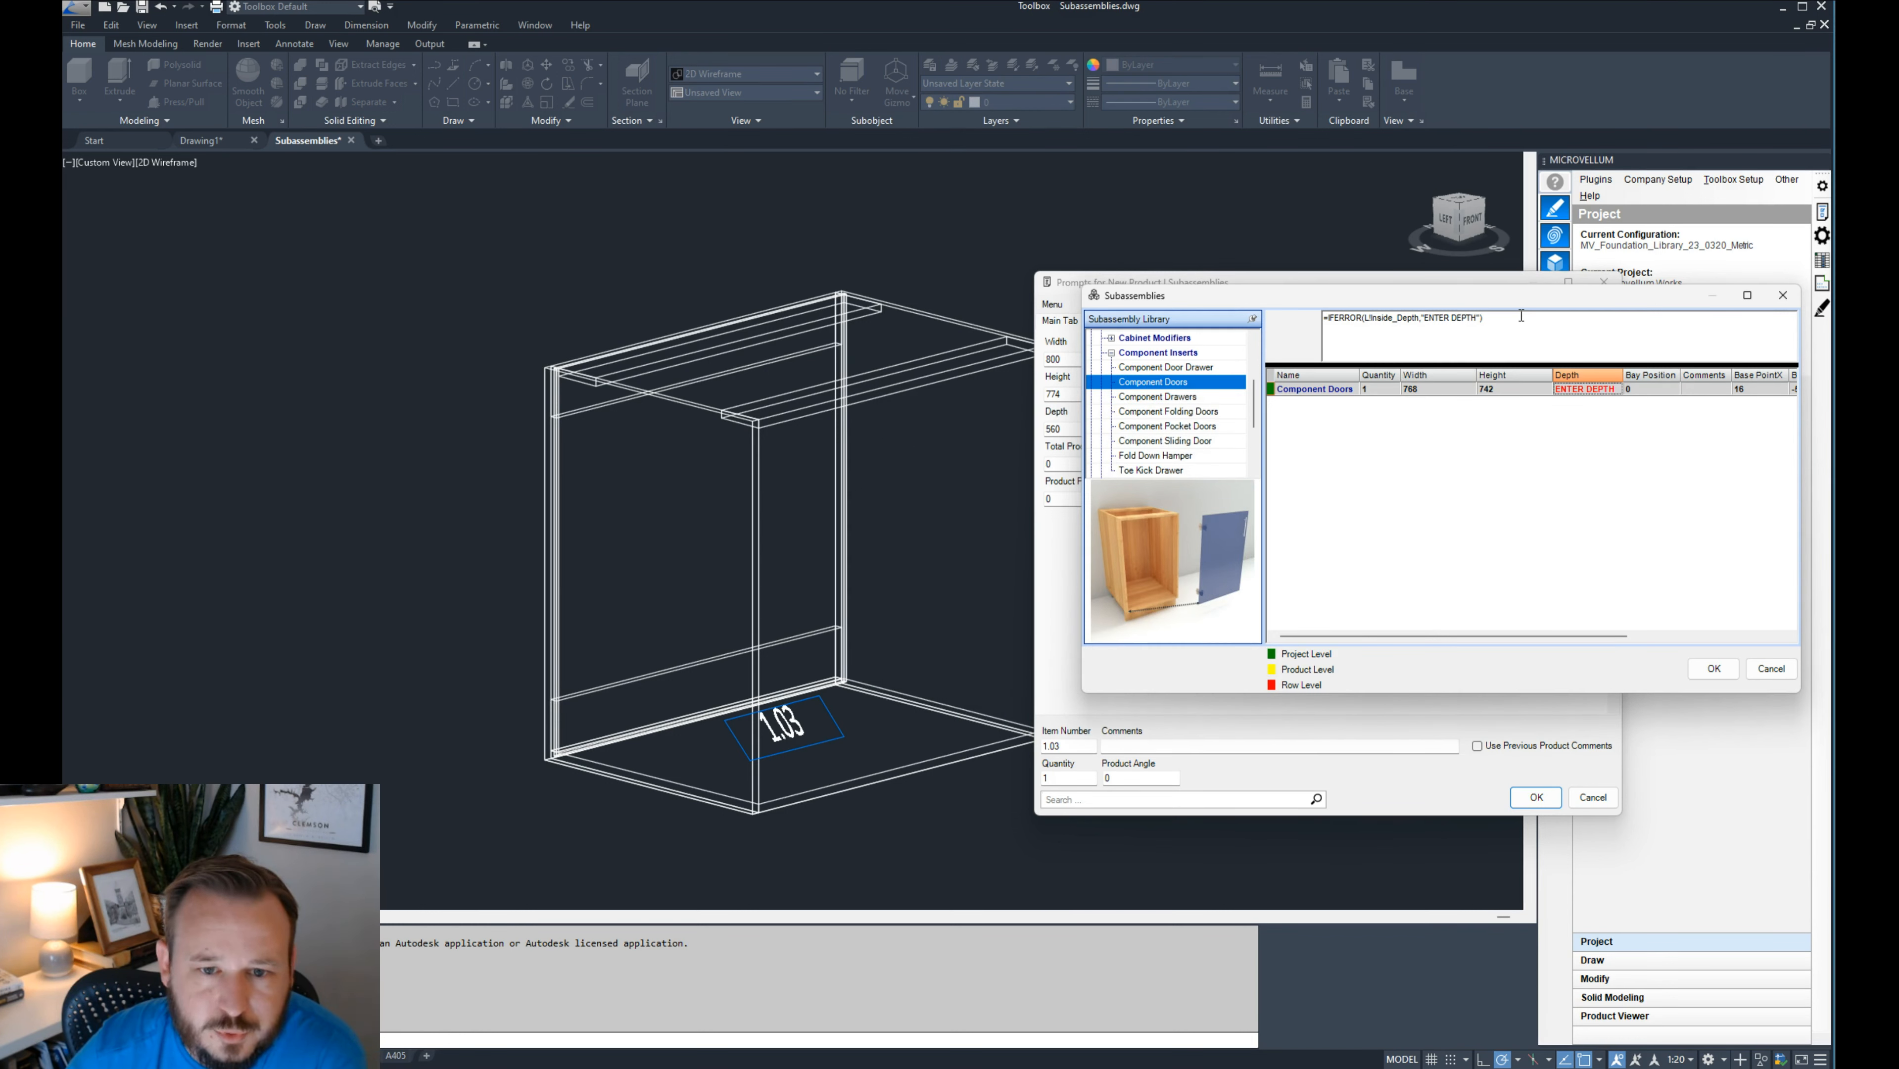
- Replace the Component Doors Depth formula with =depth and apply the subassembly to cabinet 1.03
{"action": "left_click_drag", "start_coordinate": [1521, 316], "coordinate": [1322, 318]}
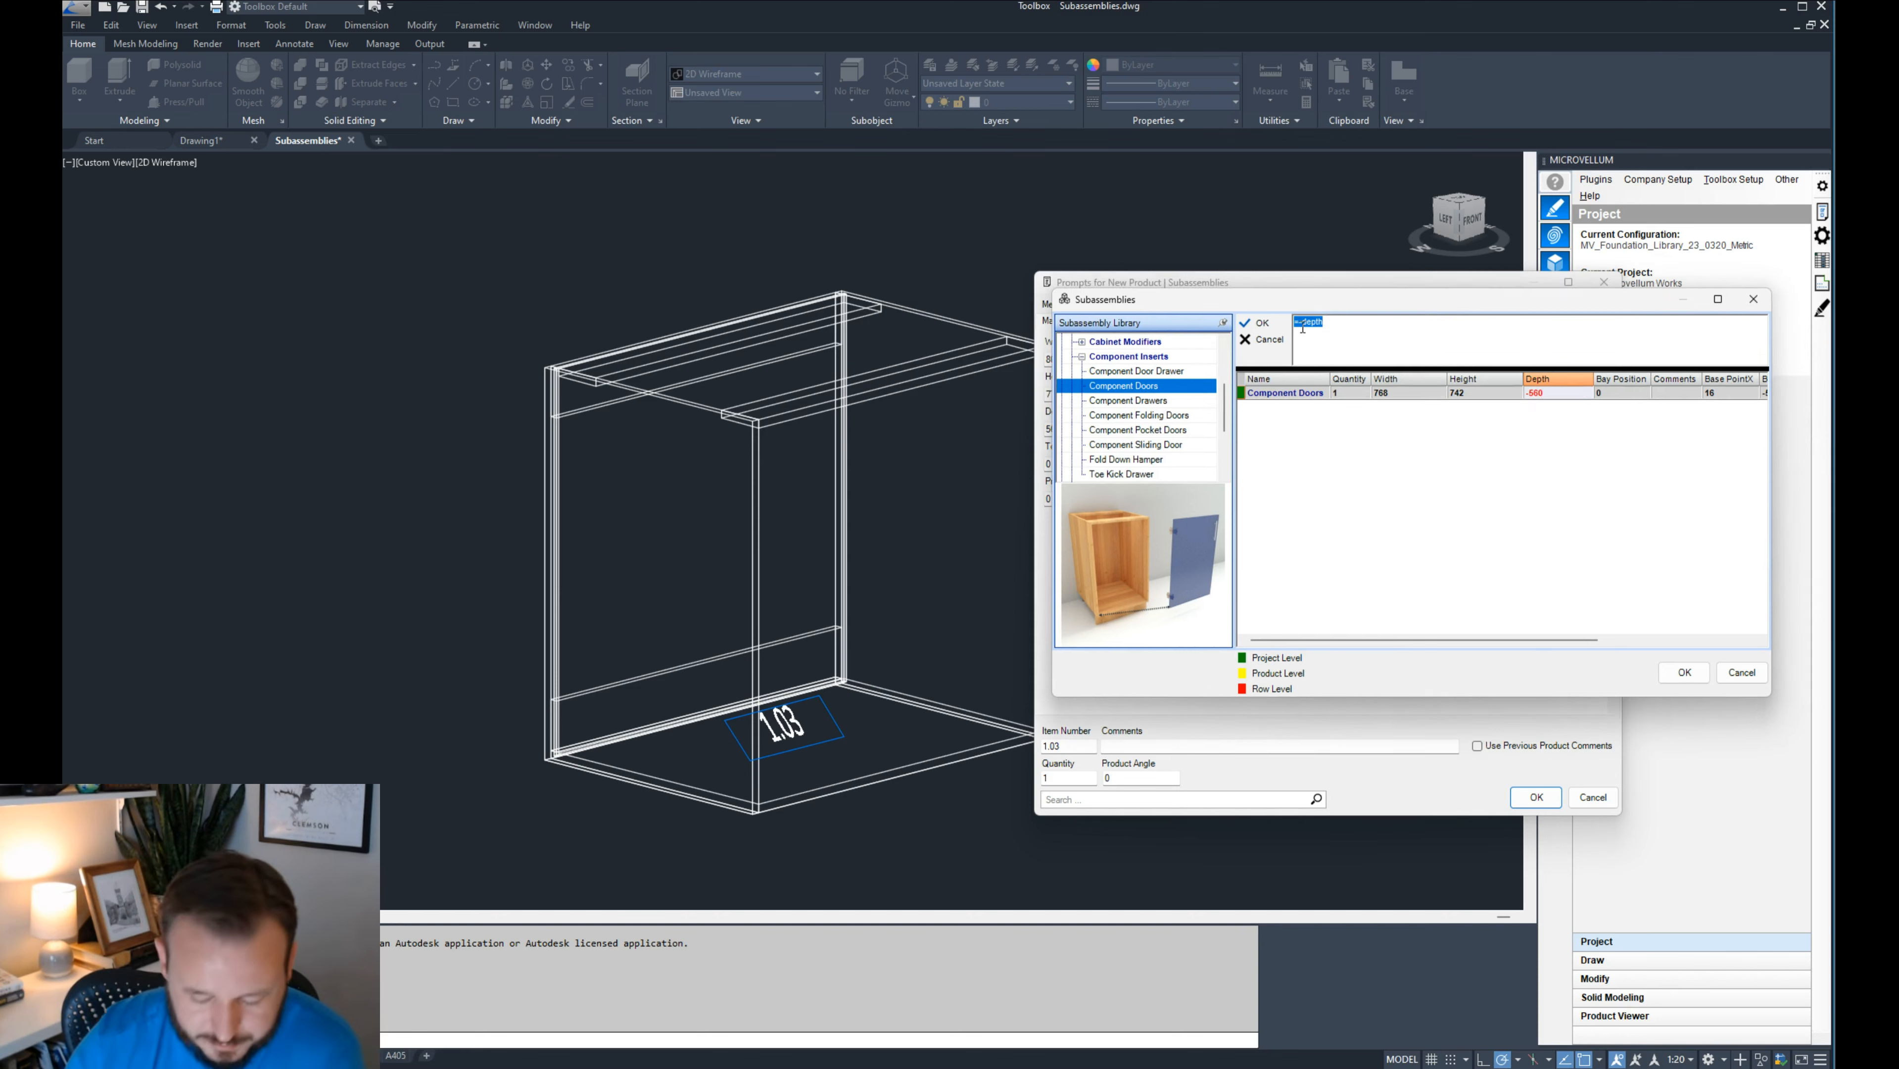
{"action": "type", "text": "="}
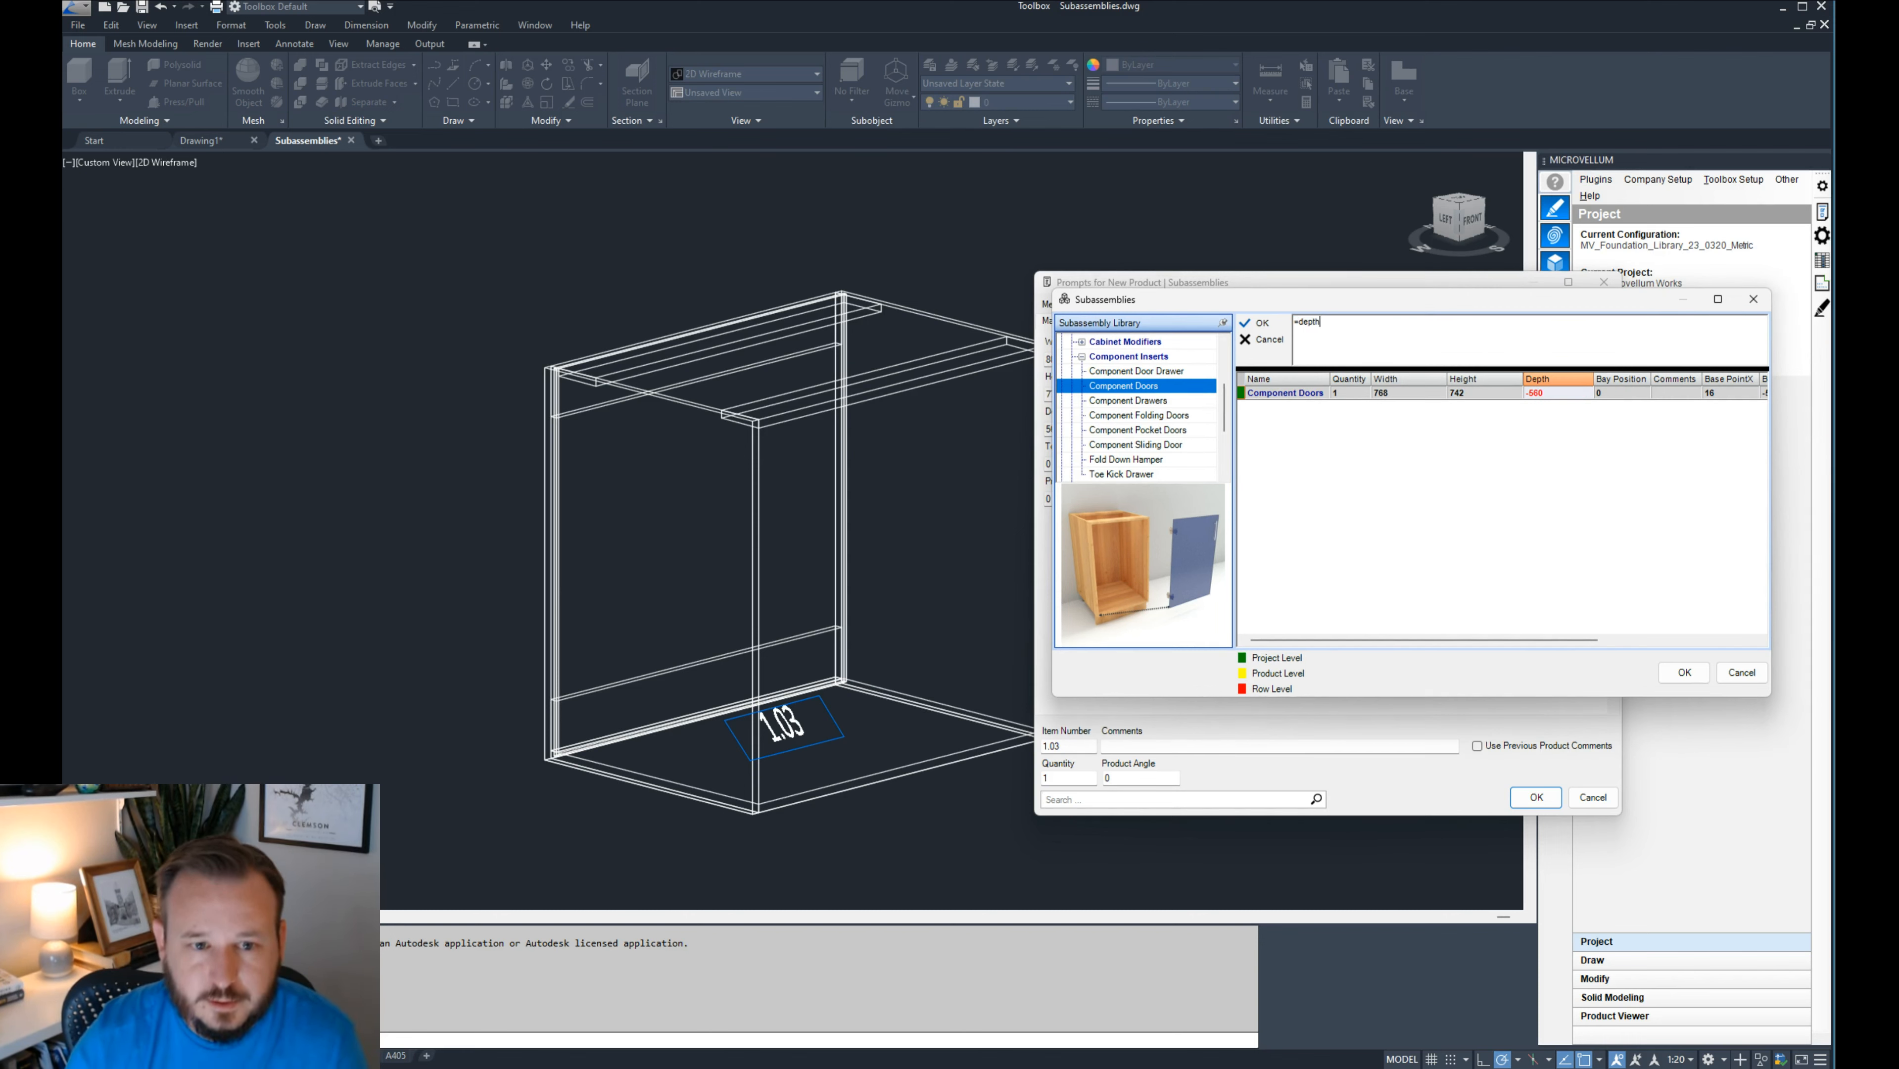
{"action": "type", "text": "depth"}
{"action": "left_click", "coordinate": [1257, 323]}
{"action": "left_click", "coordinate": [1684, 672]}
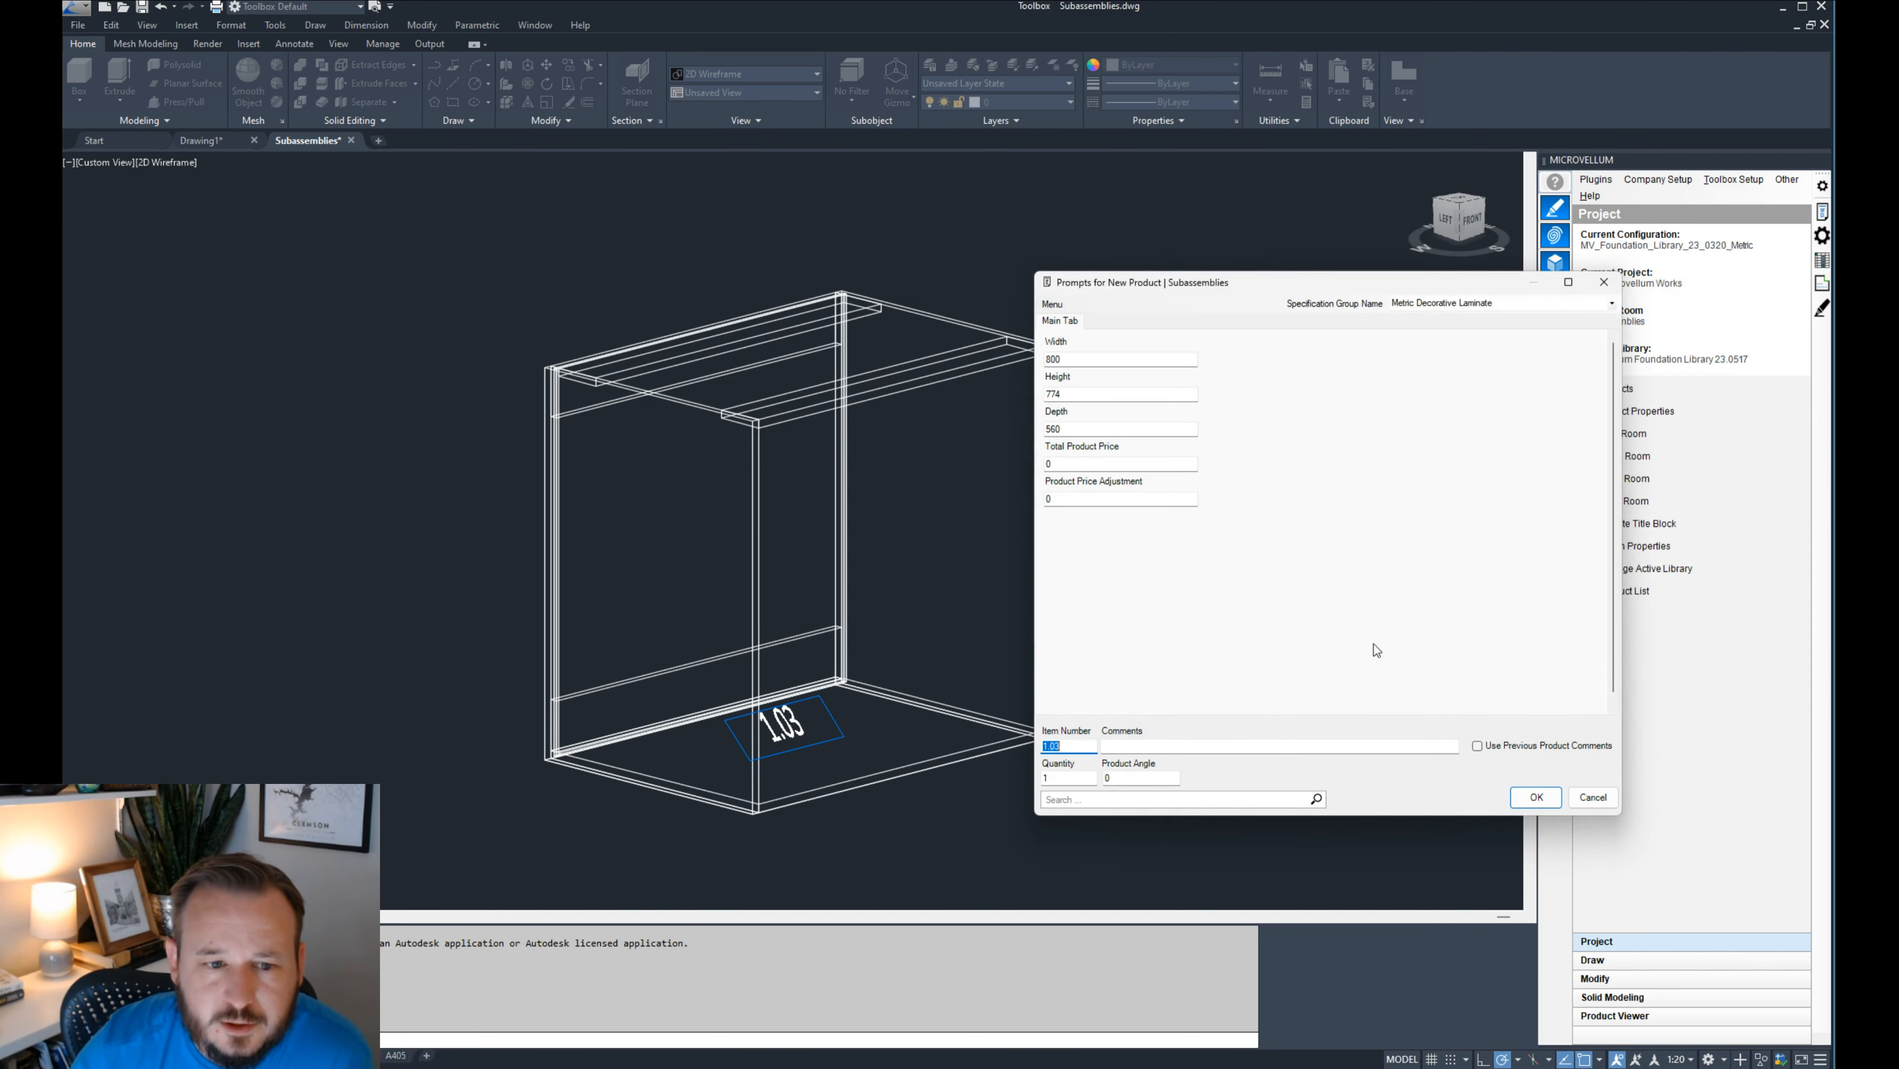
{"action": "left_click", "coordinate": [1536, 798]}
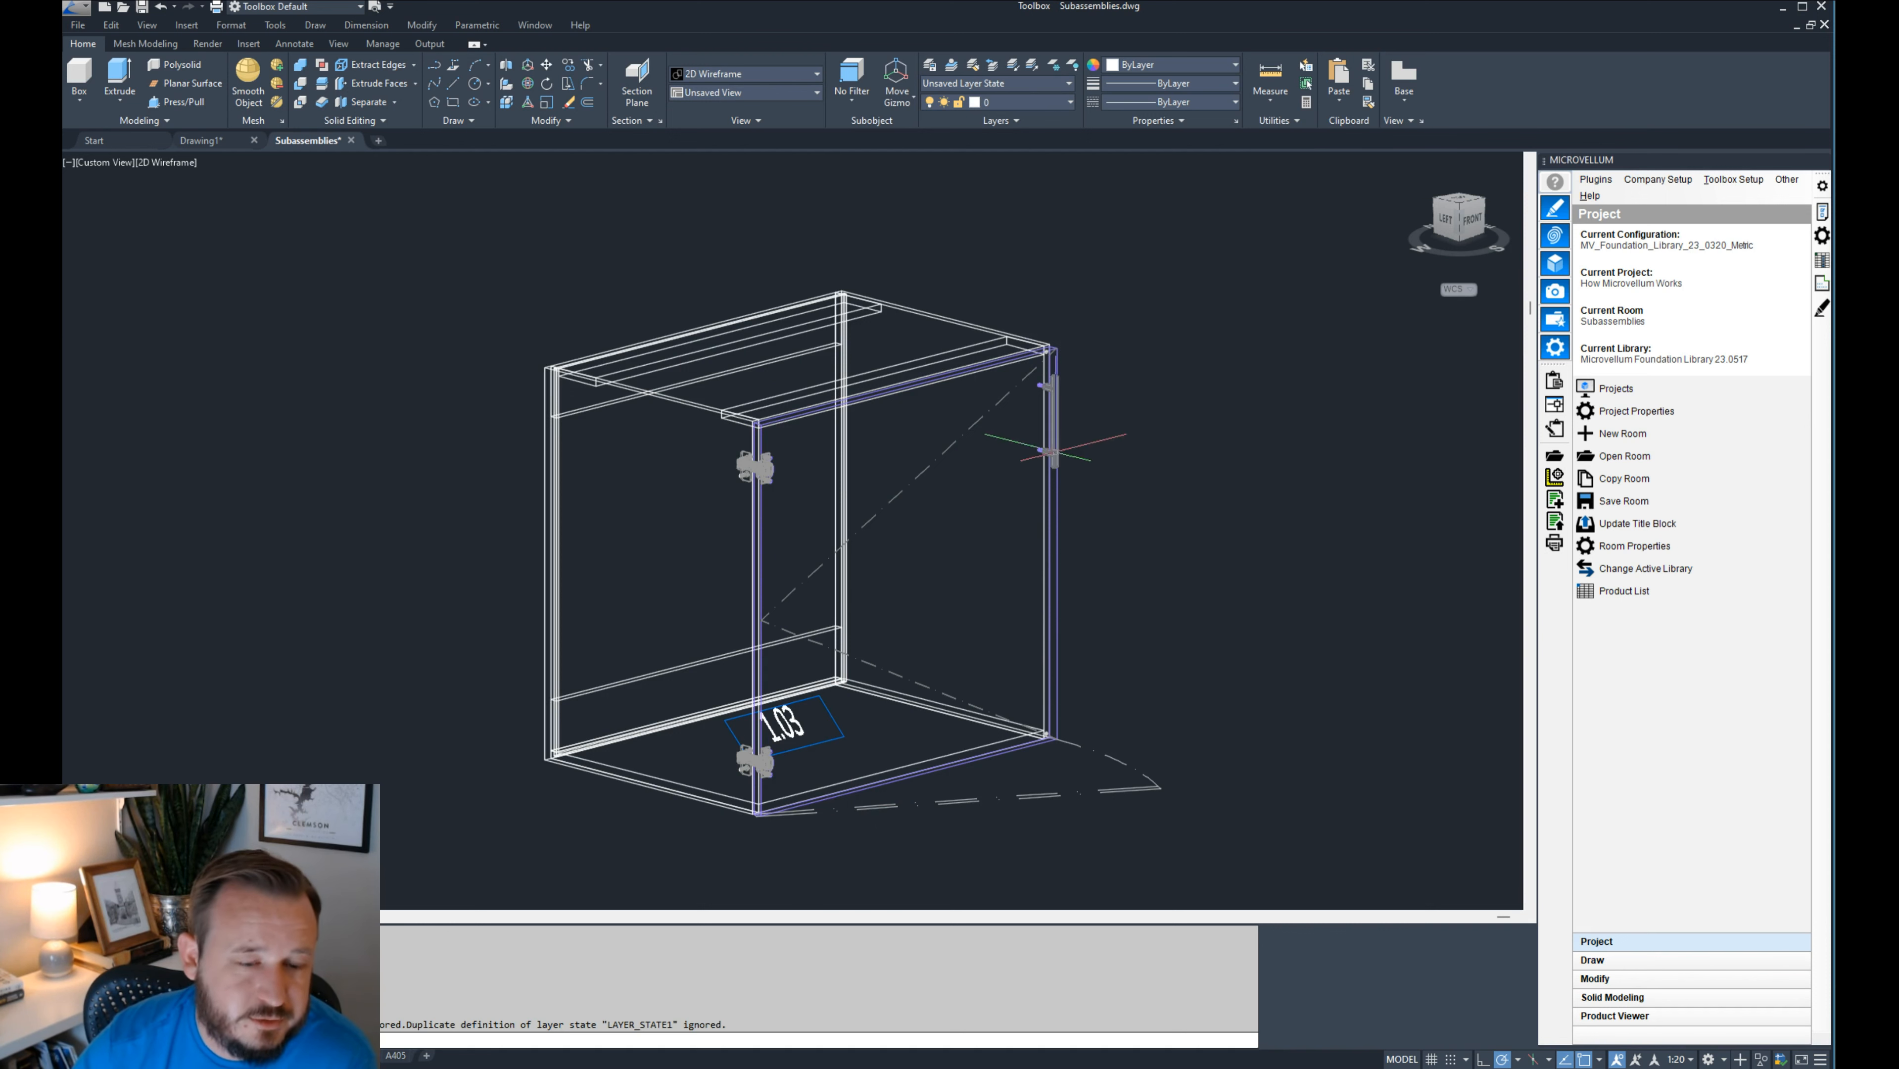
- Inspect the door, hinges and pull drawn on cabinet 1.03 up close and from farther away
{"action": "scroll", "coordinate": [1129, 315], "scroll_direction": "up", "scroll_amount": 5}
{"action": "scroll", "coordinate": [1130, 315], "scroll_direction": "down", "scroll_amount": 5}
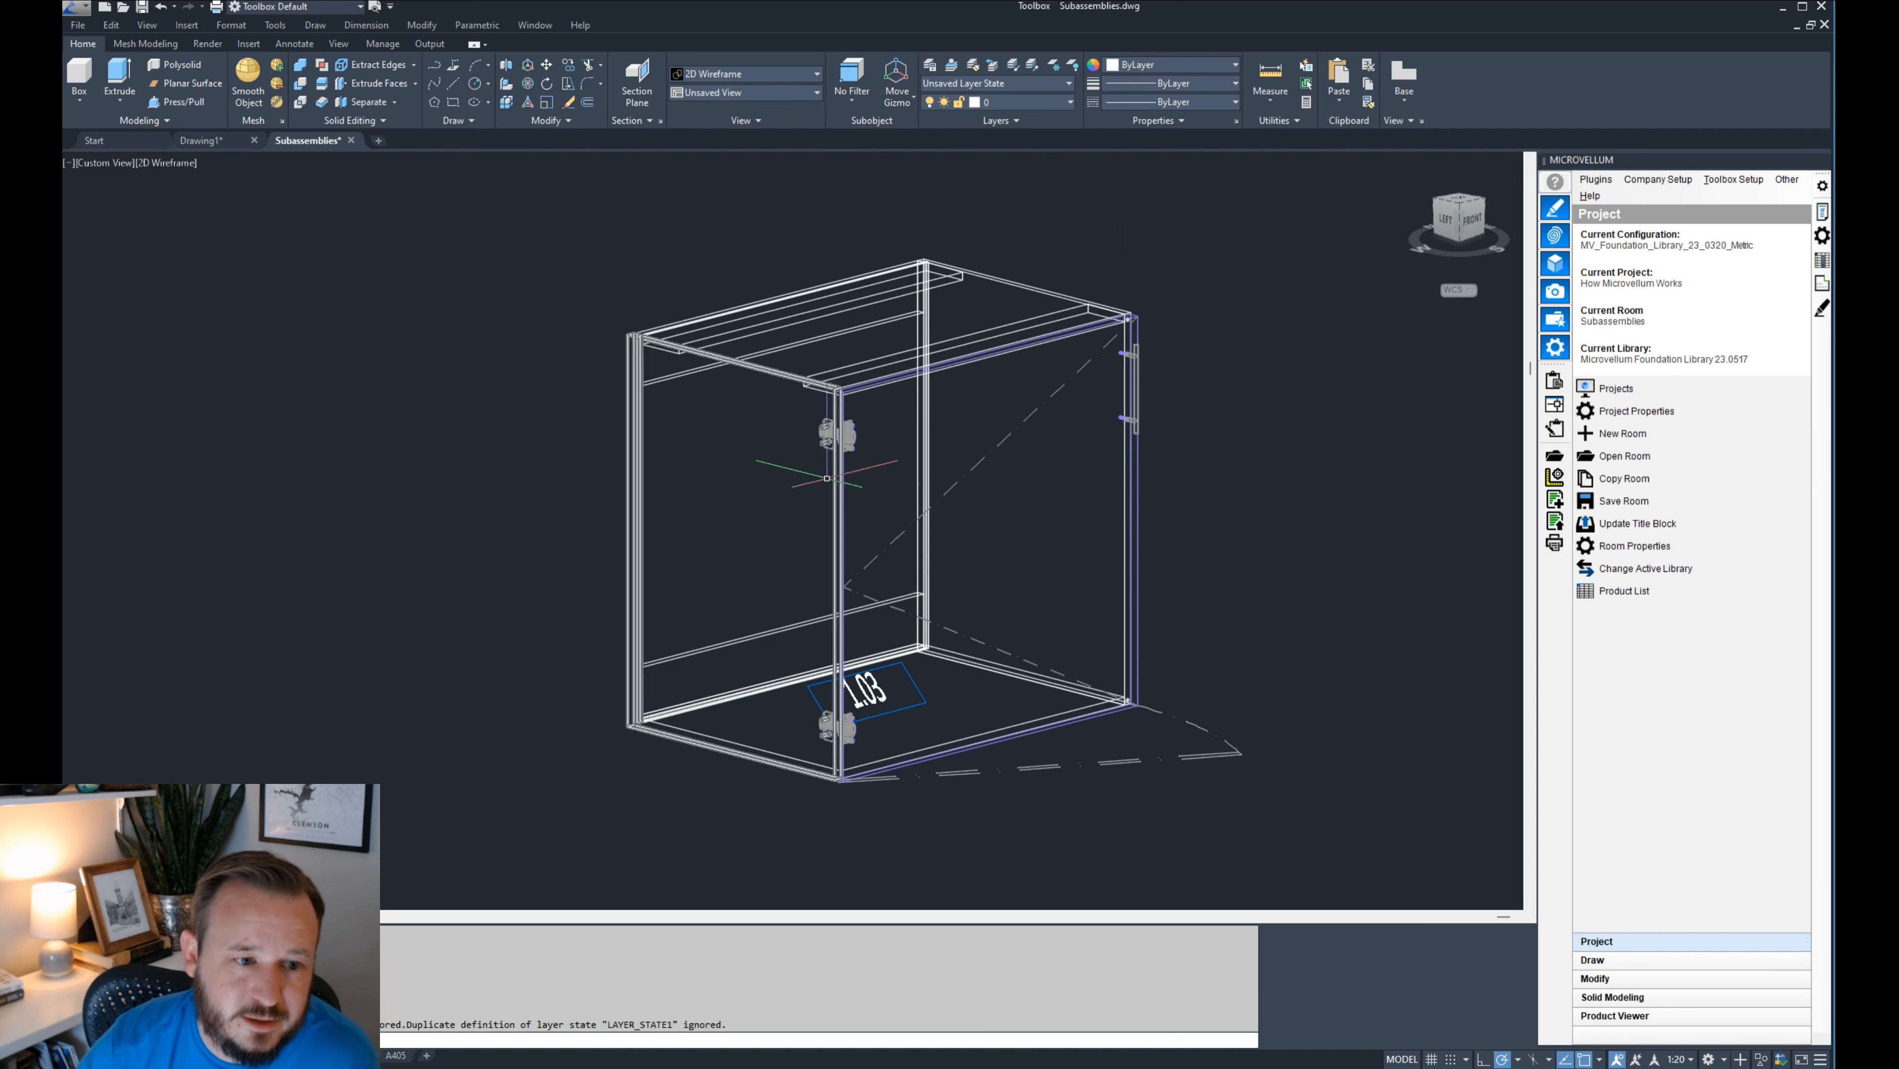
{"action": "scroll", "coordinate": [821, 459], "scroll_direction": "up", "scroll_amount": 8}
{"action": "scroll", "coordinate": [742, 481], "scroll_direction": "down", "scroll_amount": 6}
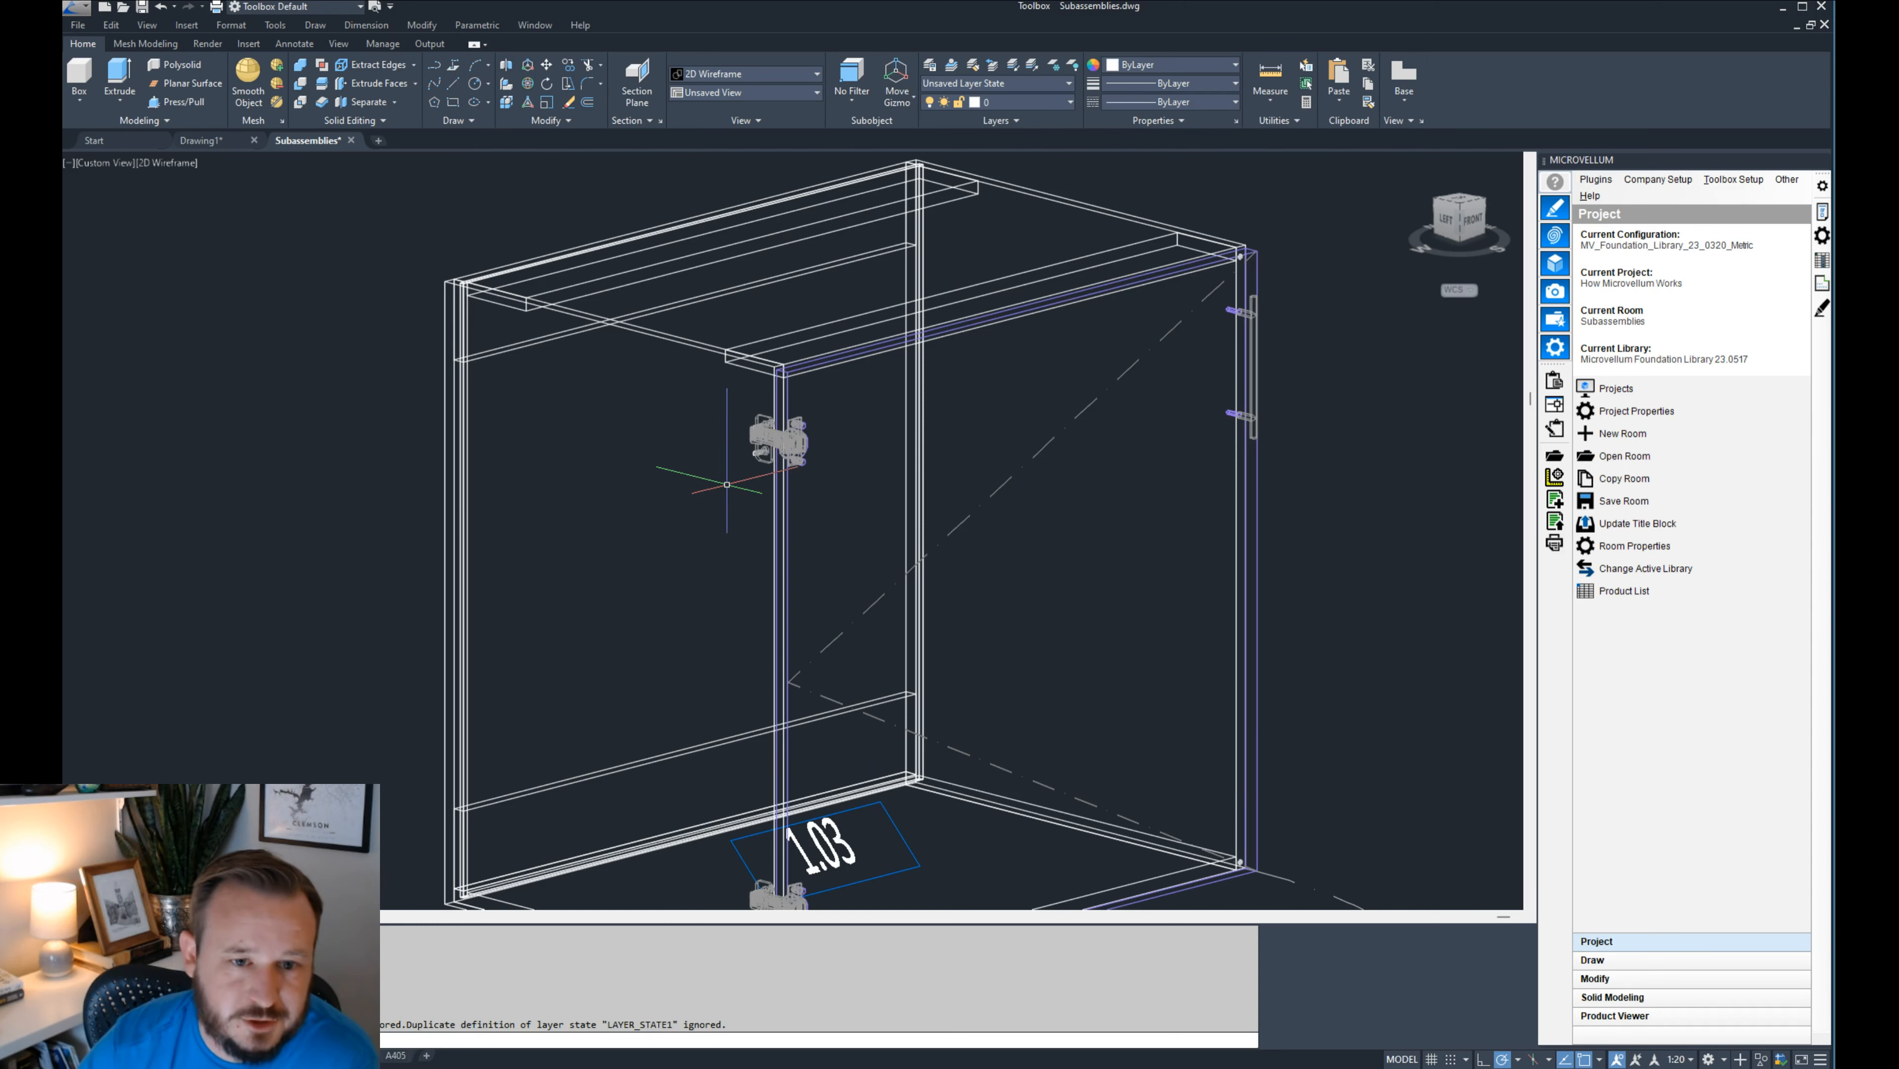
{"action": "scroll", "coordinate": [695, 479], "scroll_direction": "down", "scroll_amount": 2}
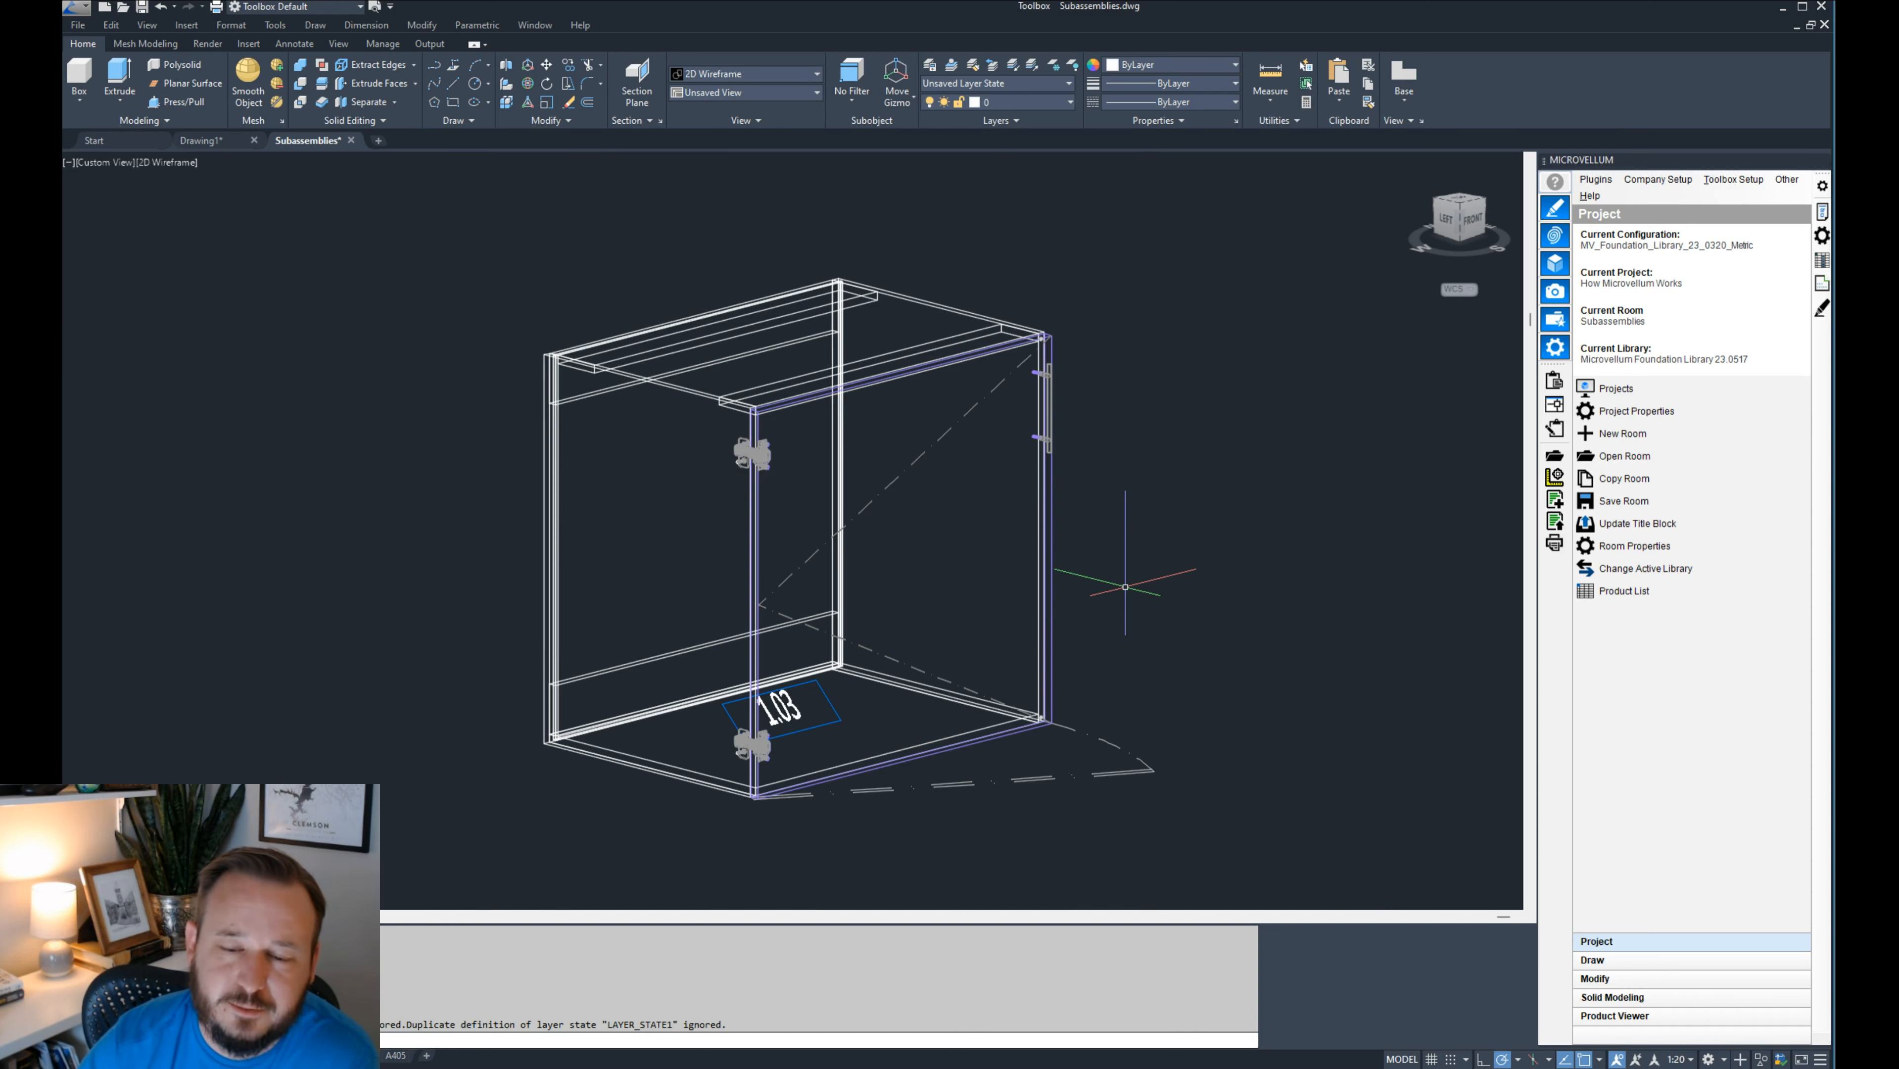
{"action": "scroll", "coordinate": [860, 577], "scroll_direction": "down", "scroll_amount": 2}
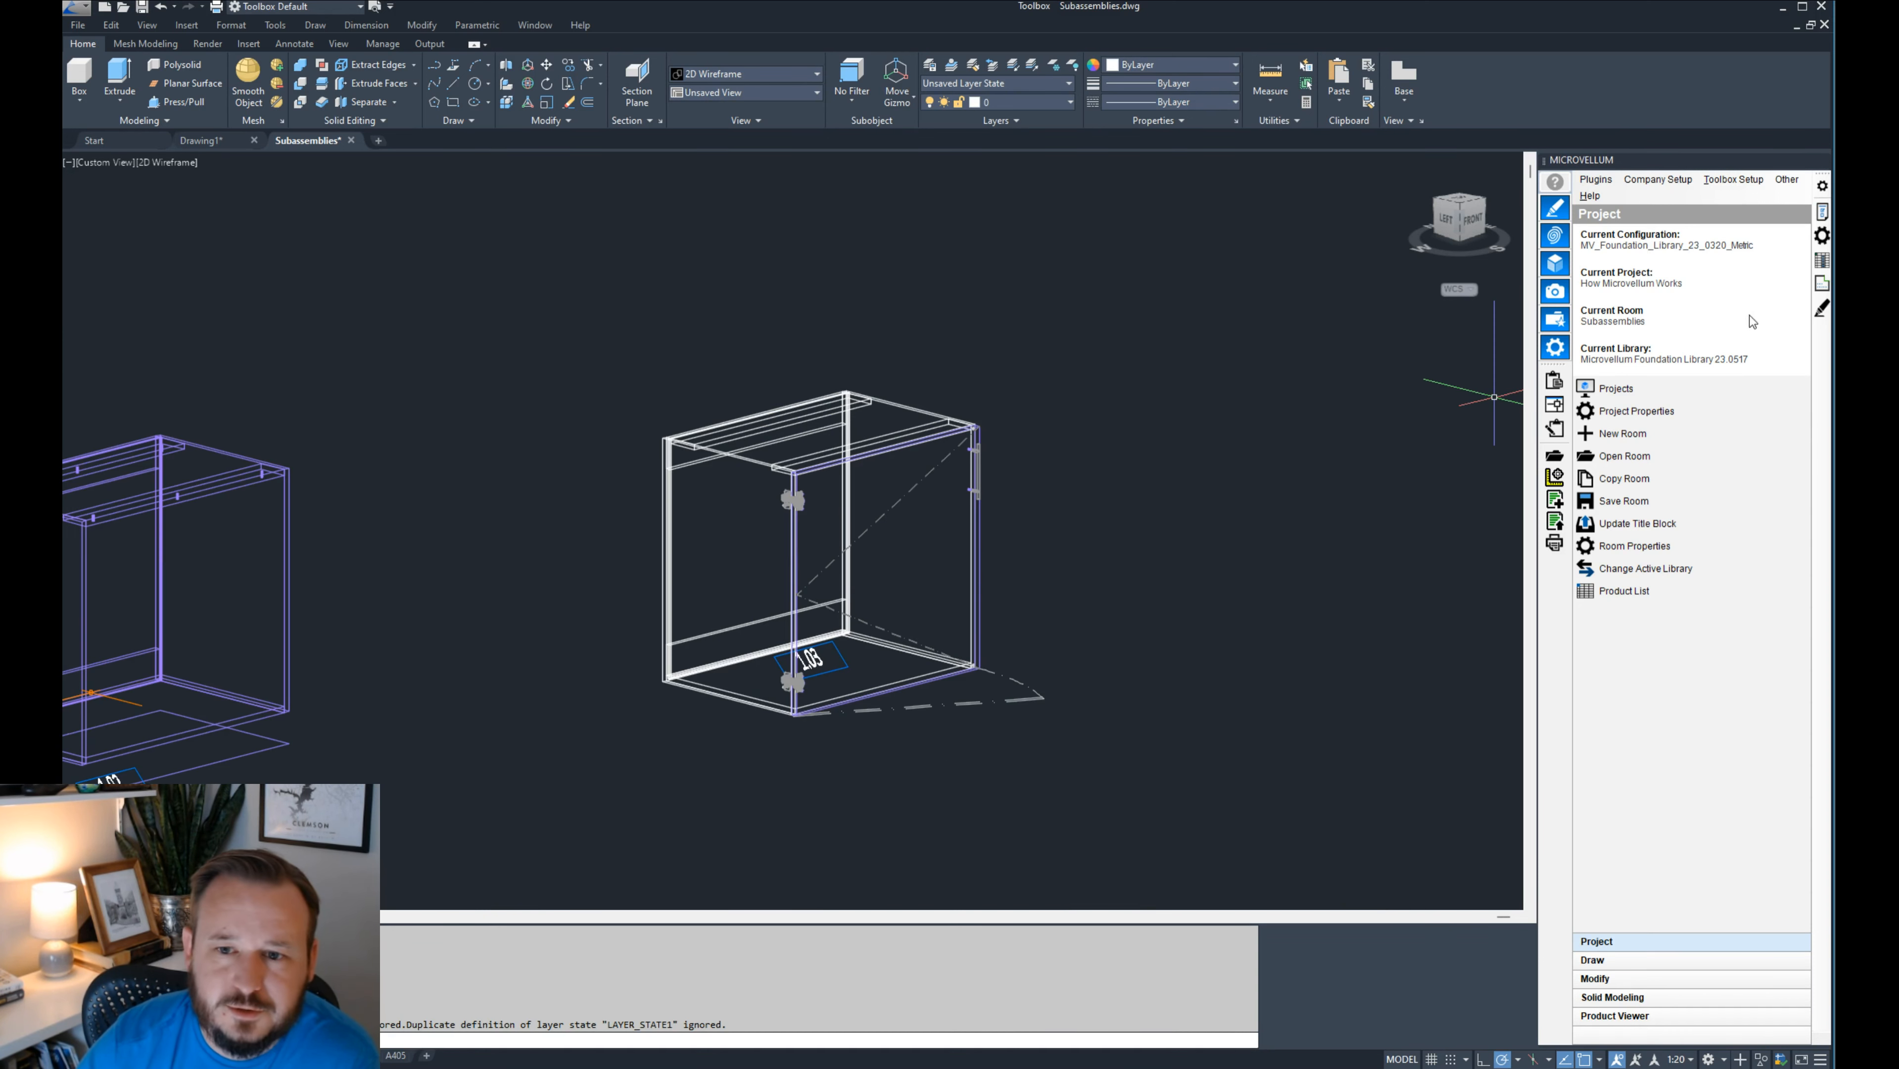
- Open the product prompts of cabinet 1.03 for review and close them without changes
{"action": "left_click", "coordinate": [1823, 214]}
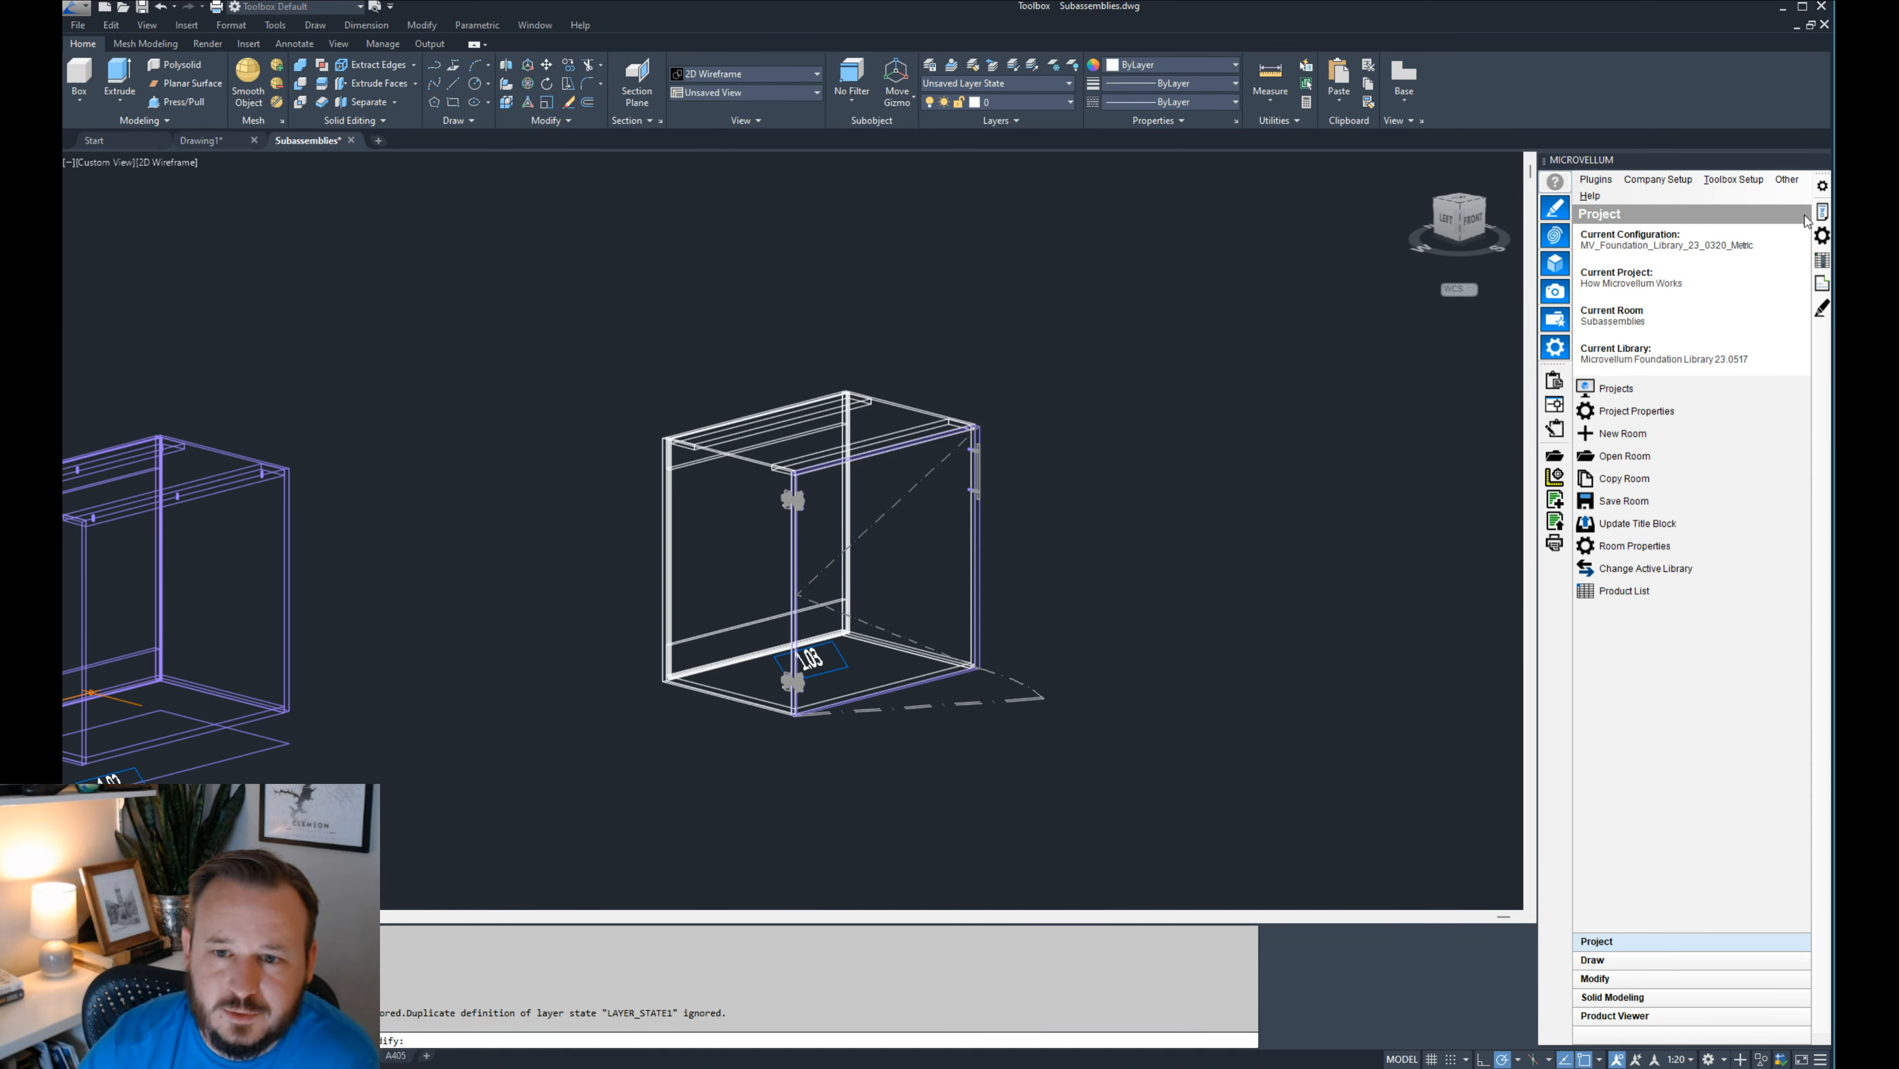
{"action": "left_click", "coordinate": [915, 407]}
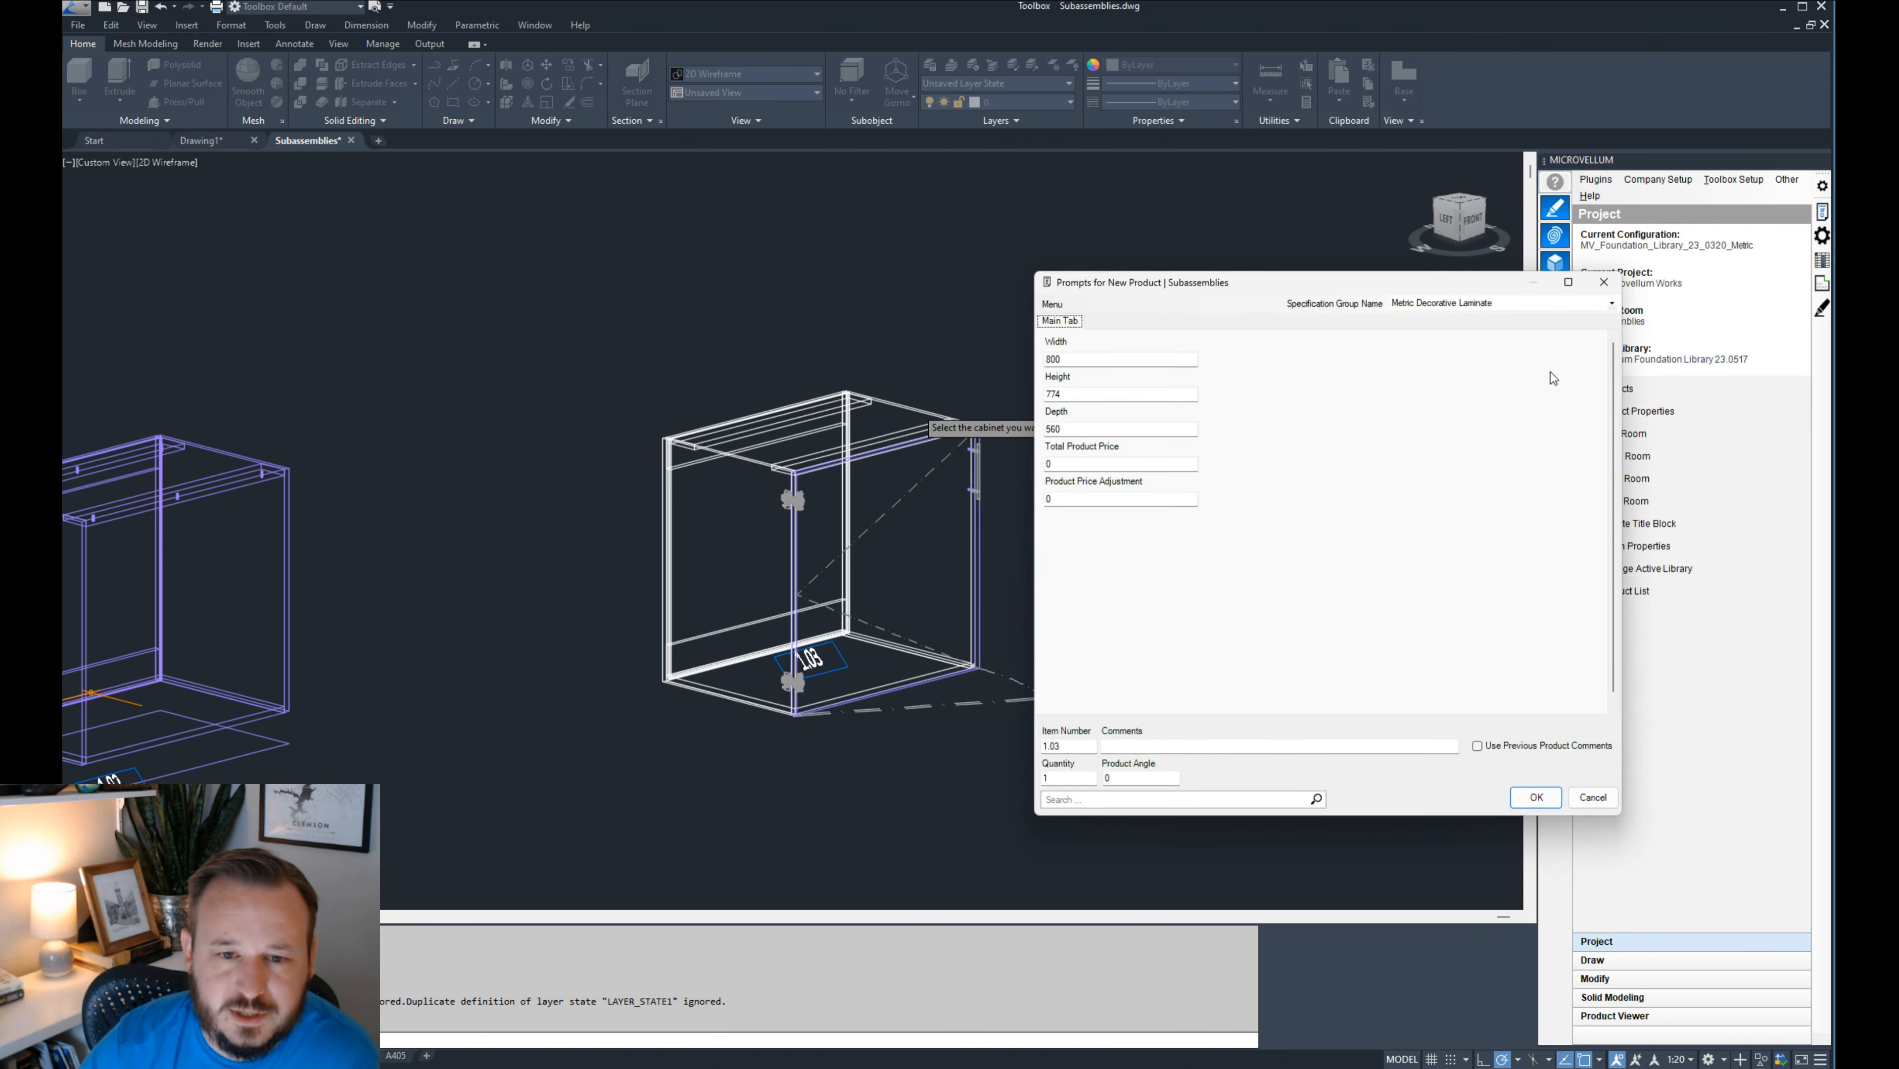
{"action": "left_click", "coordinate": [1591, 796]}
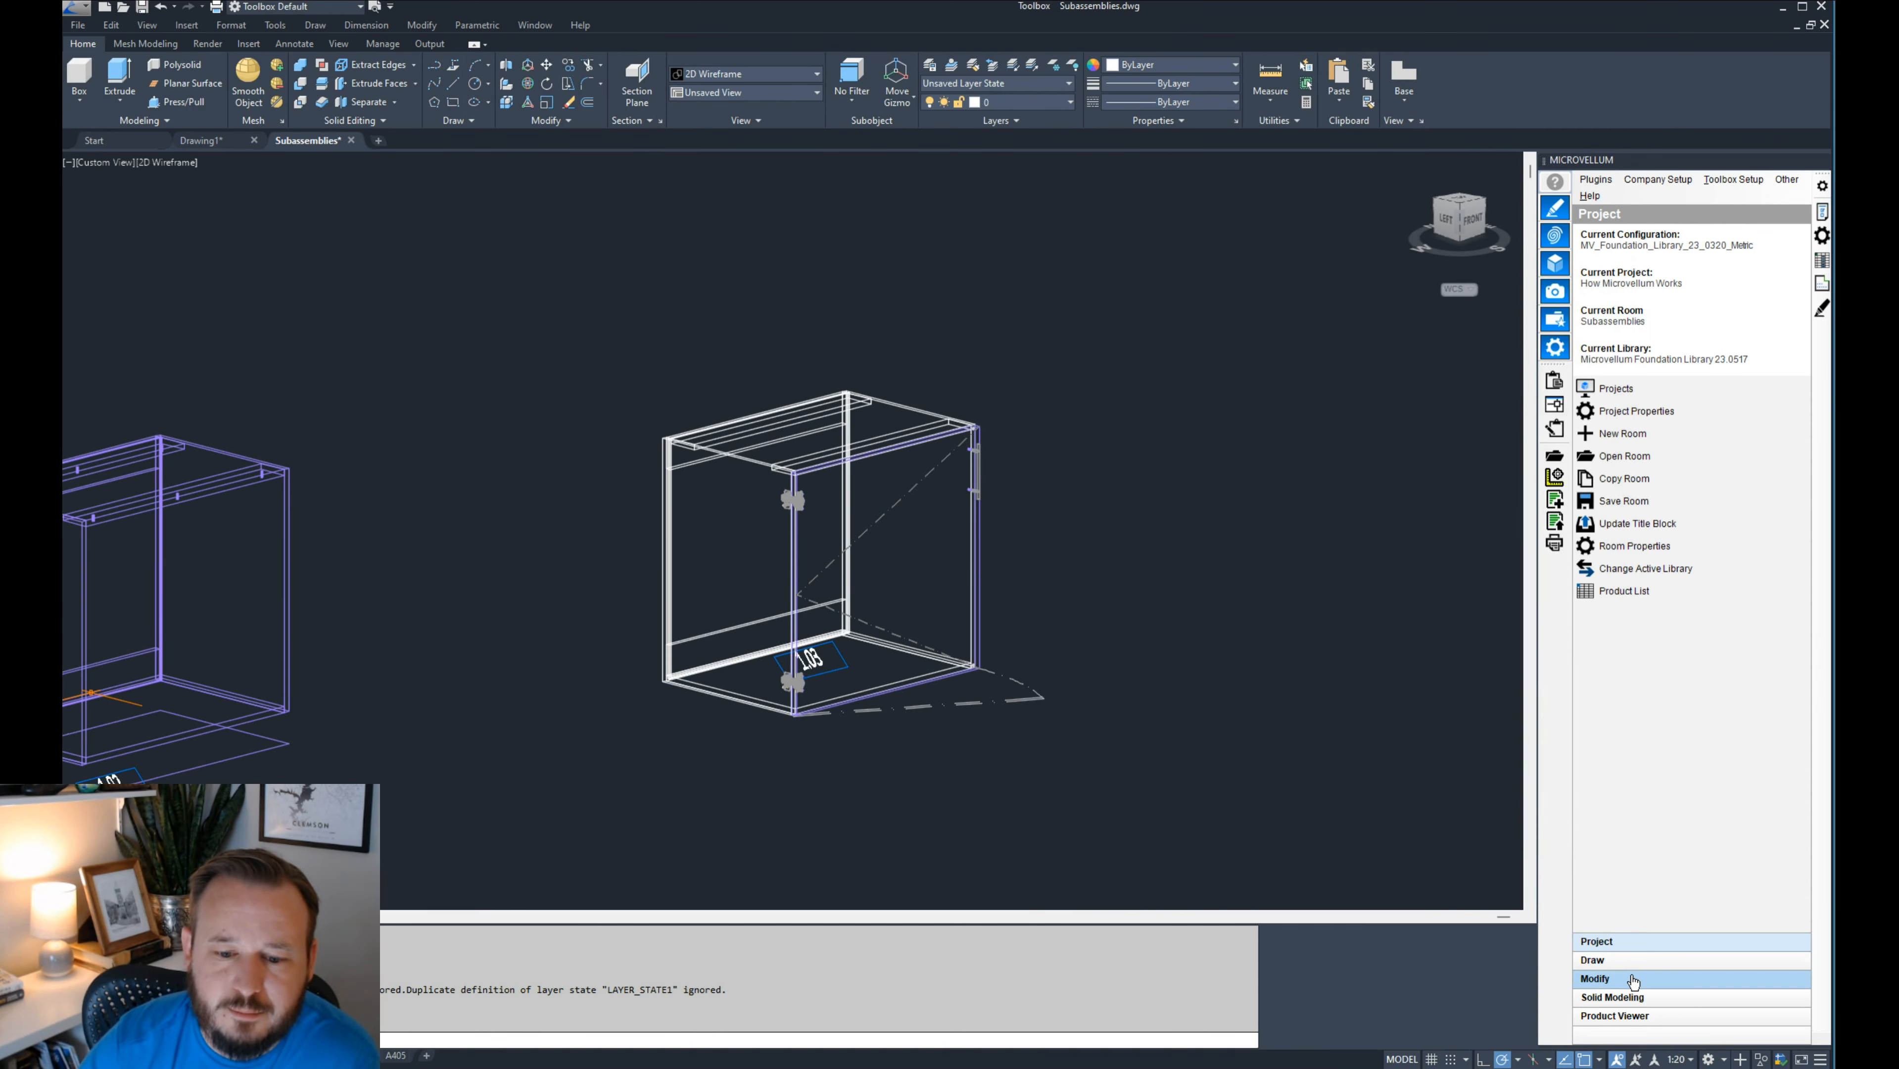
- Open the subassembly prompts of the door on cabinet 1.03, choosing the parent Component Doors instead of the nested Finished Faces
{"action": "left_click", "coordinate": [1633, 979]}
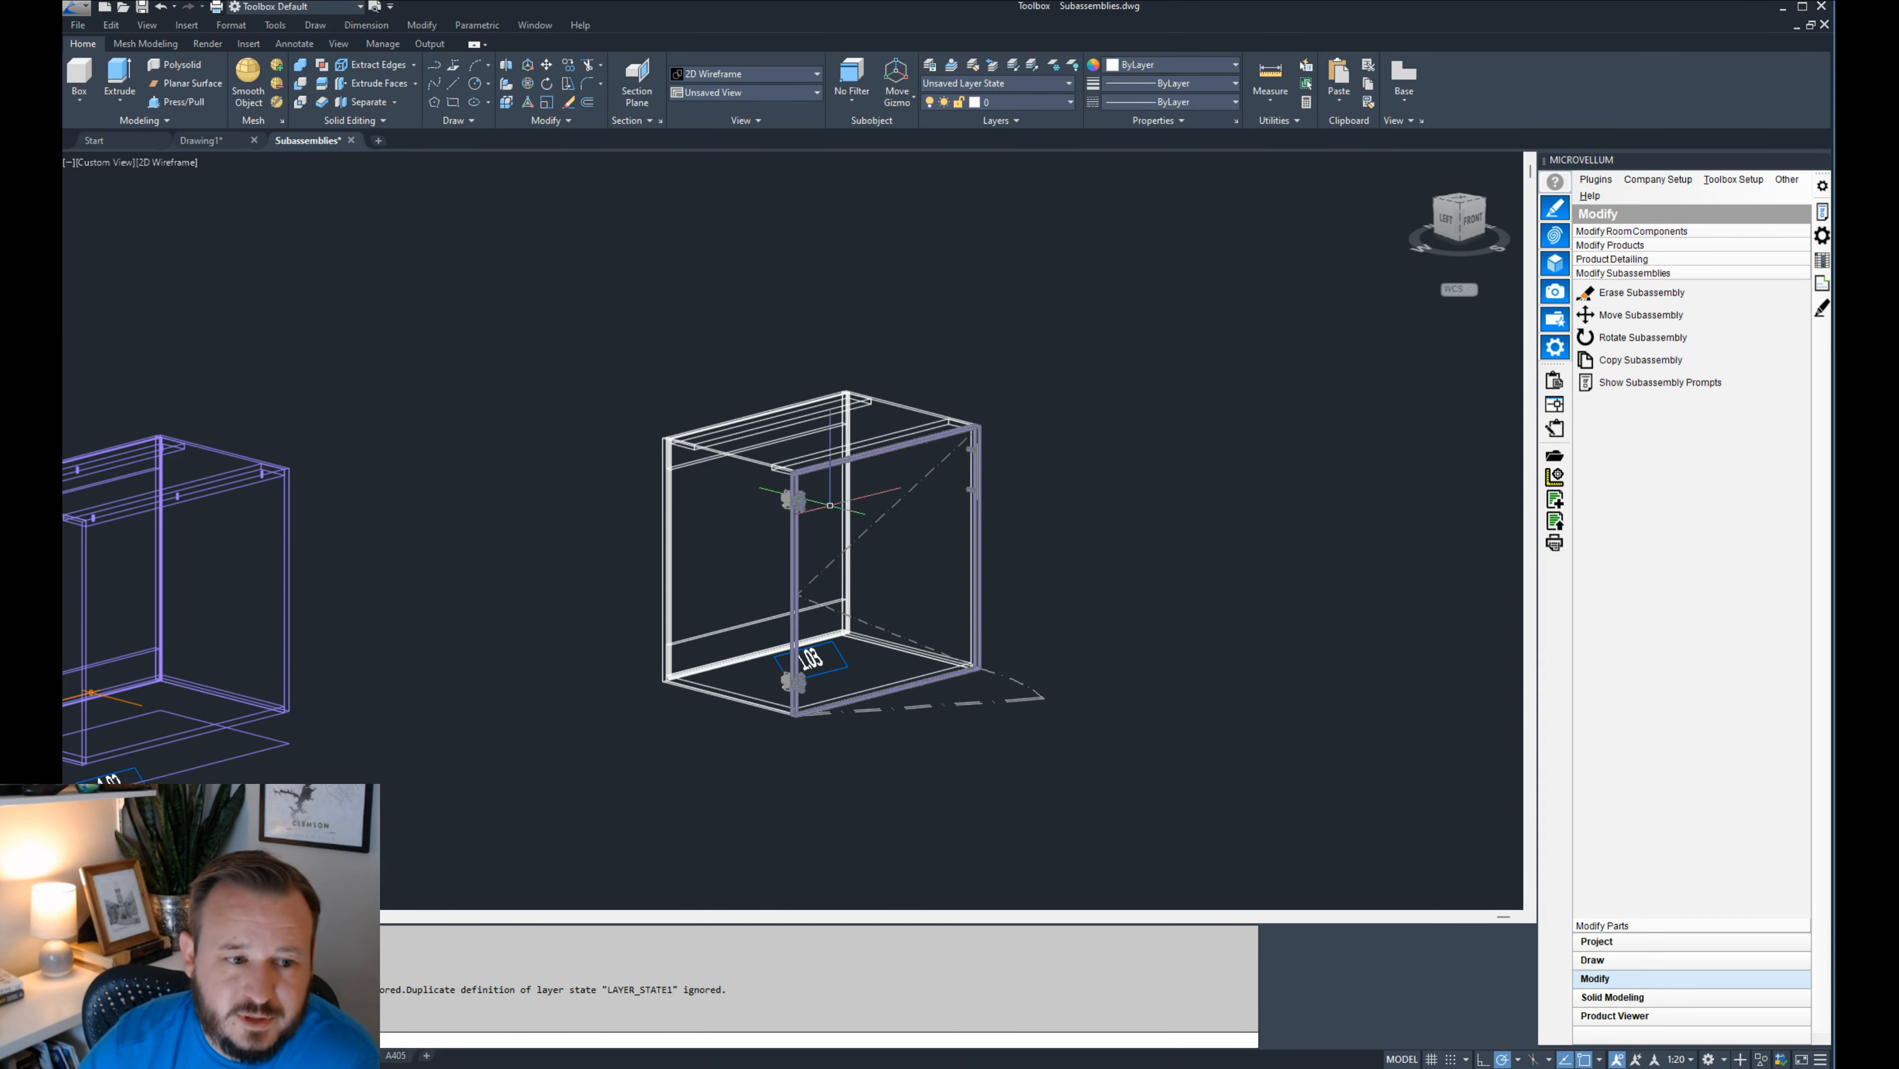
{"action": "left_click", "coordinate": [1709, 384]}
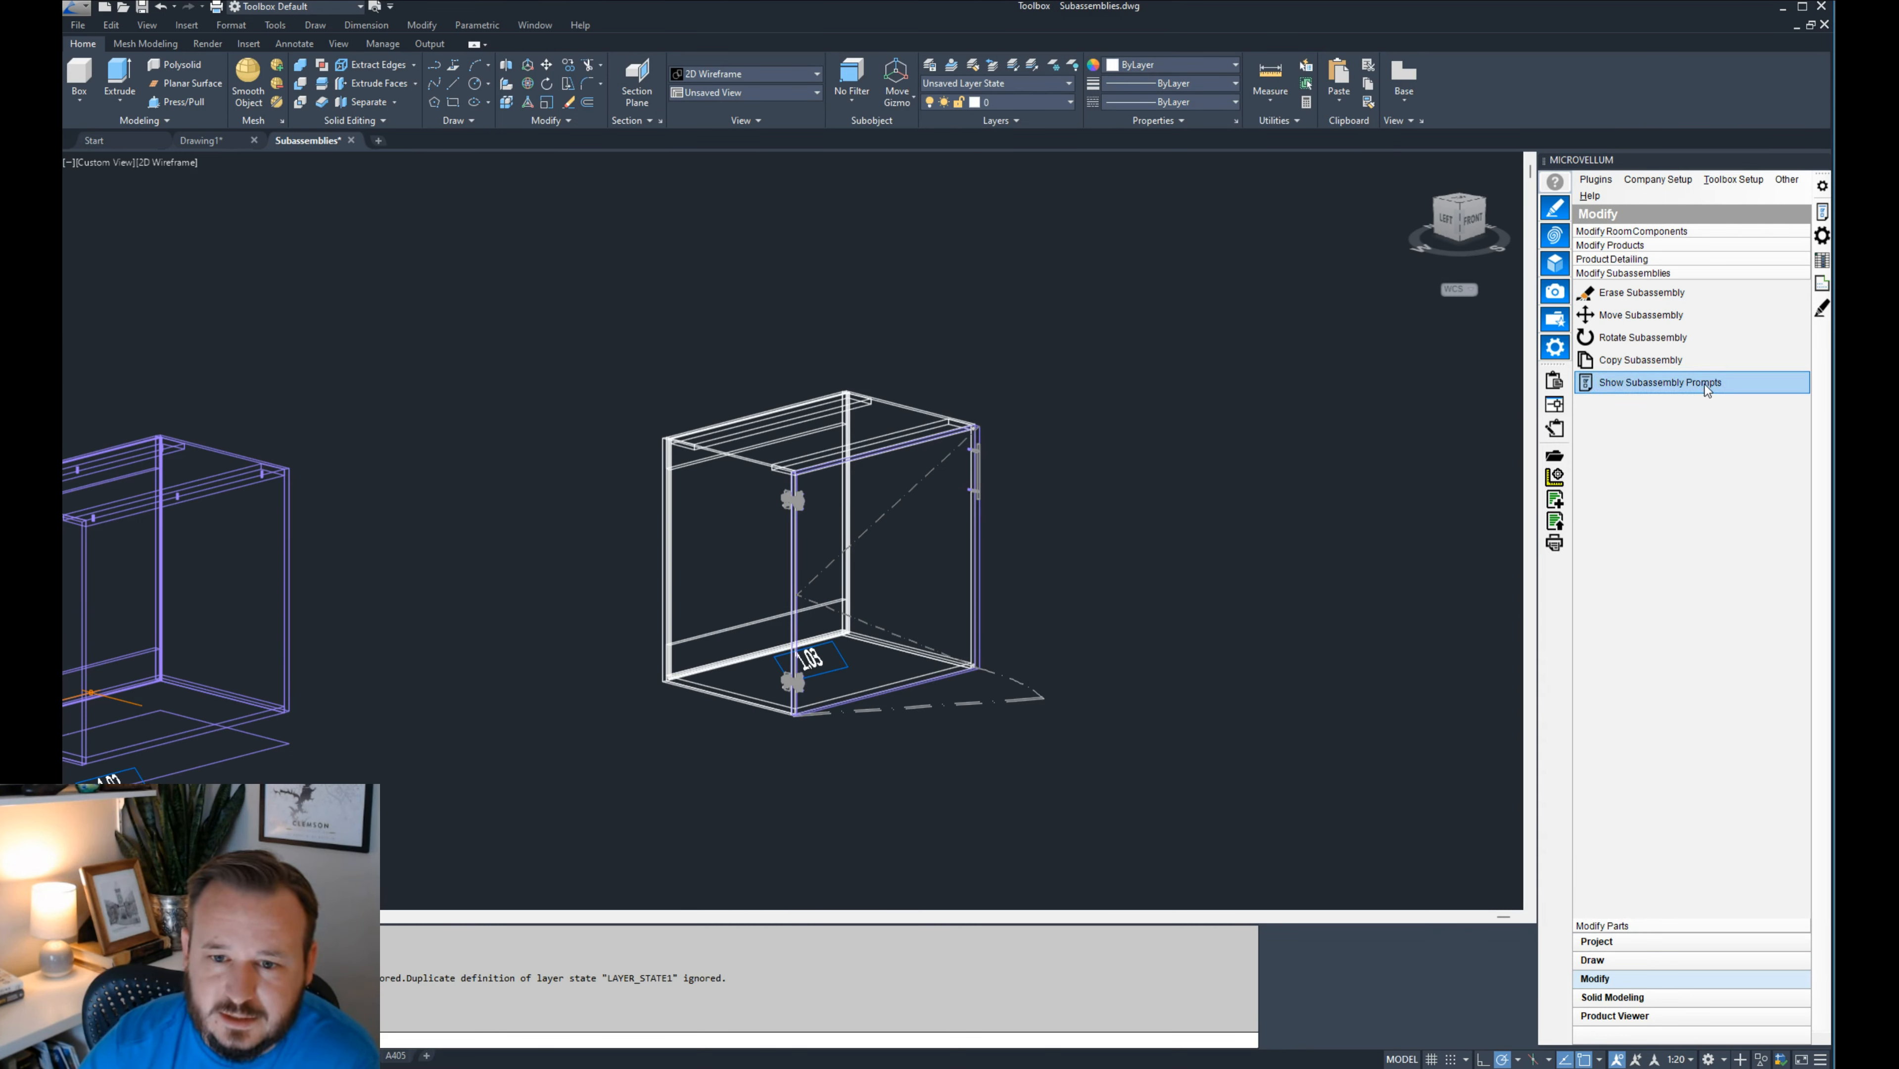
{"action": "scroll", "coordinate": [1009, 435], "scroll_direction": "up", "scroll_amount": 5}
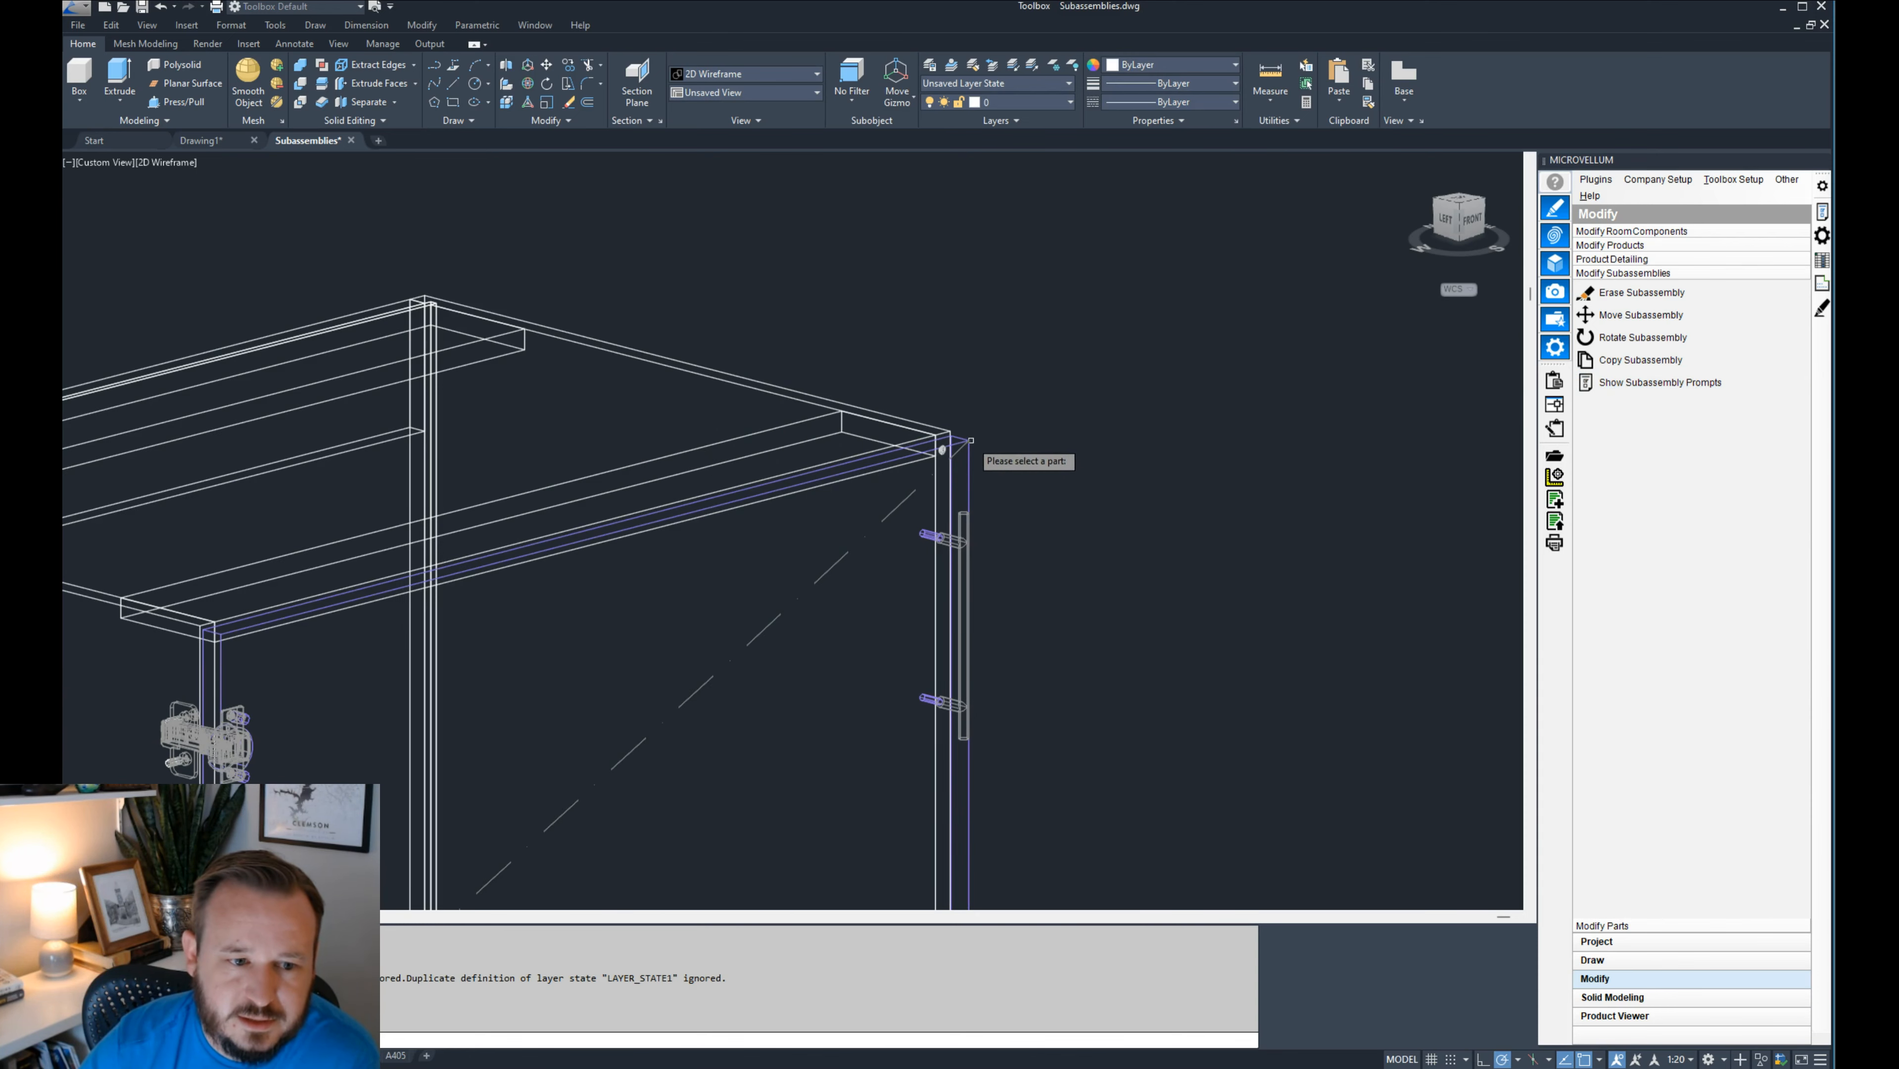
{"action": "left_click", "coordinate": [969, 461]}
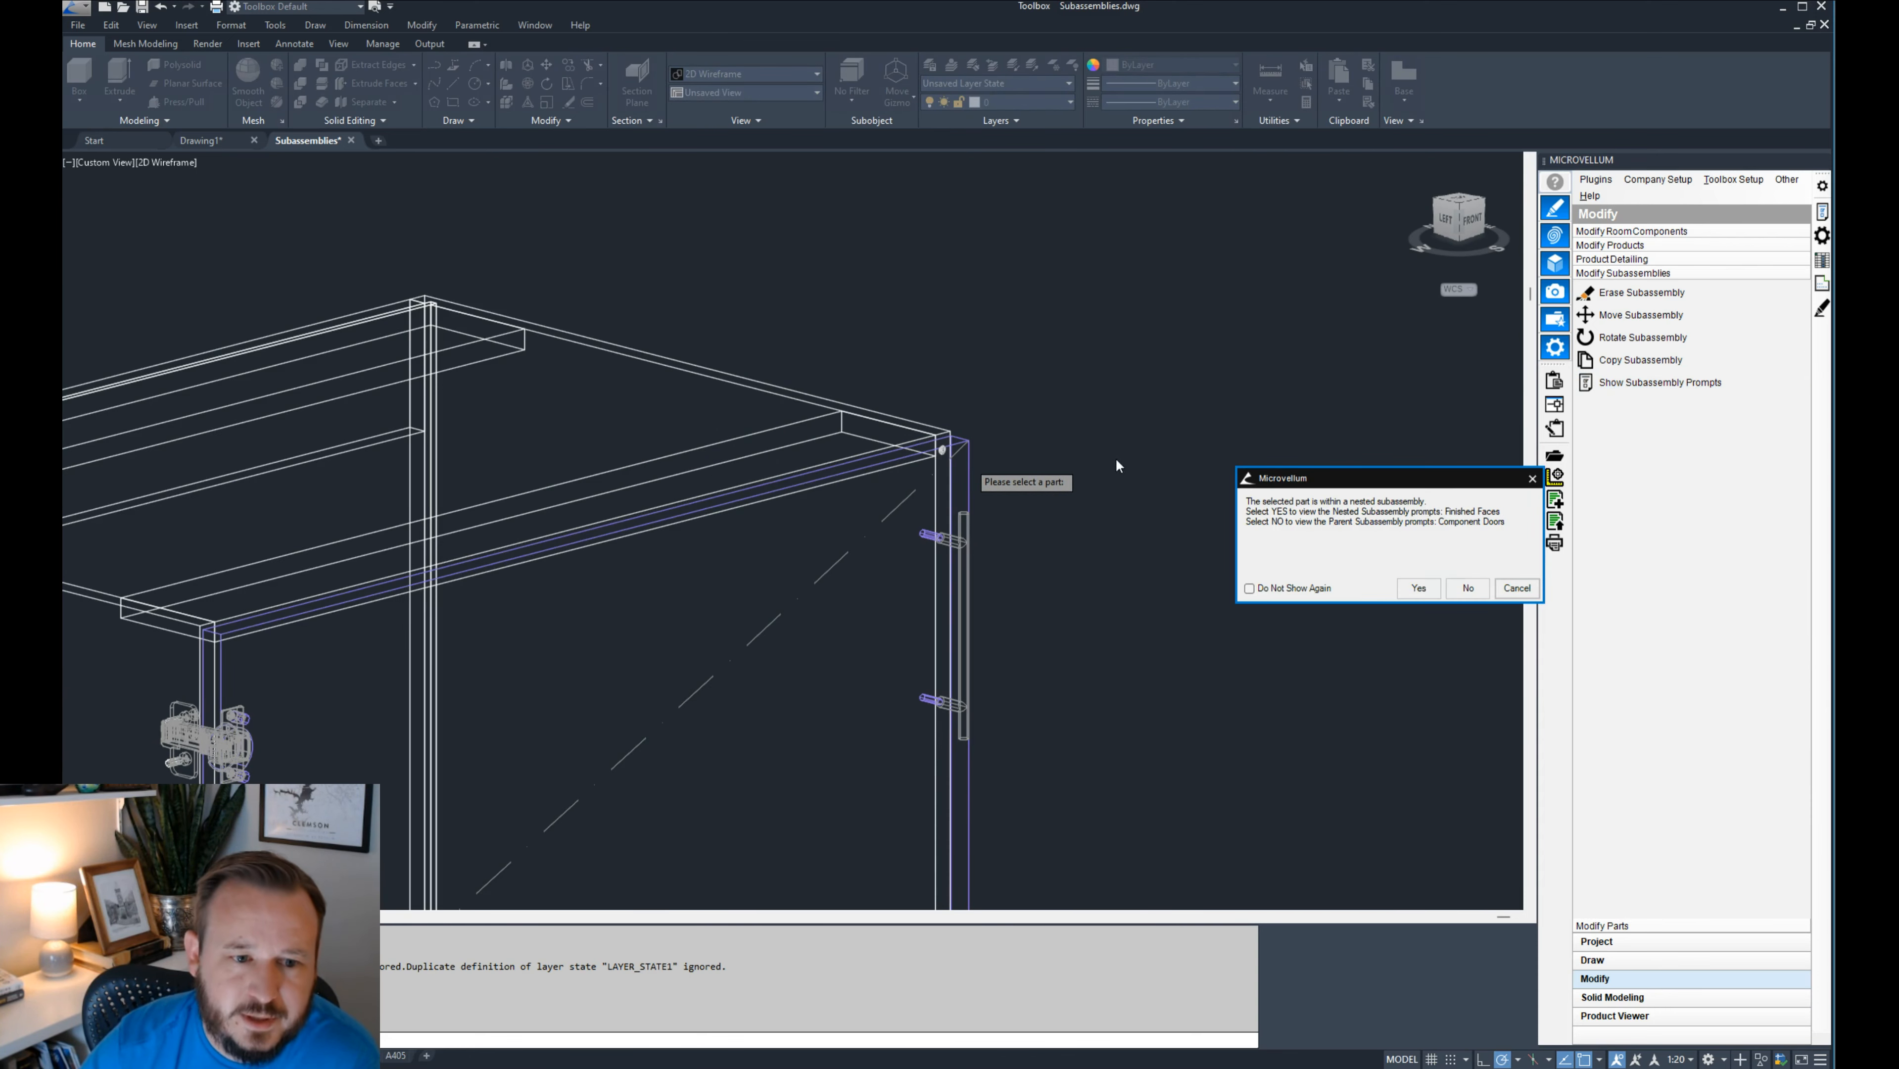
{"action": "left_click_drag", "start_coordinate": [1354, 483], "coordinate": [1236, 468]}
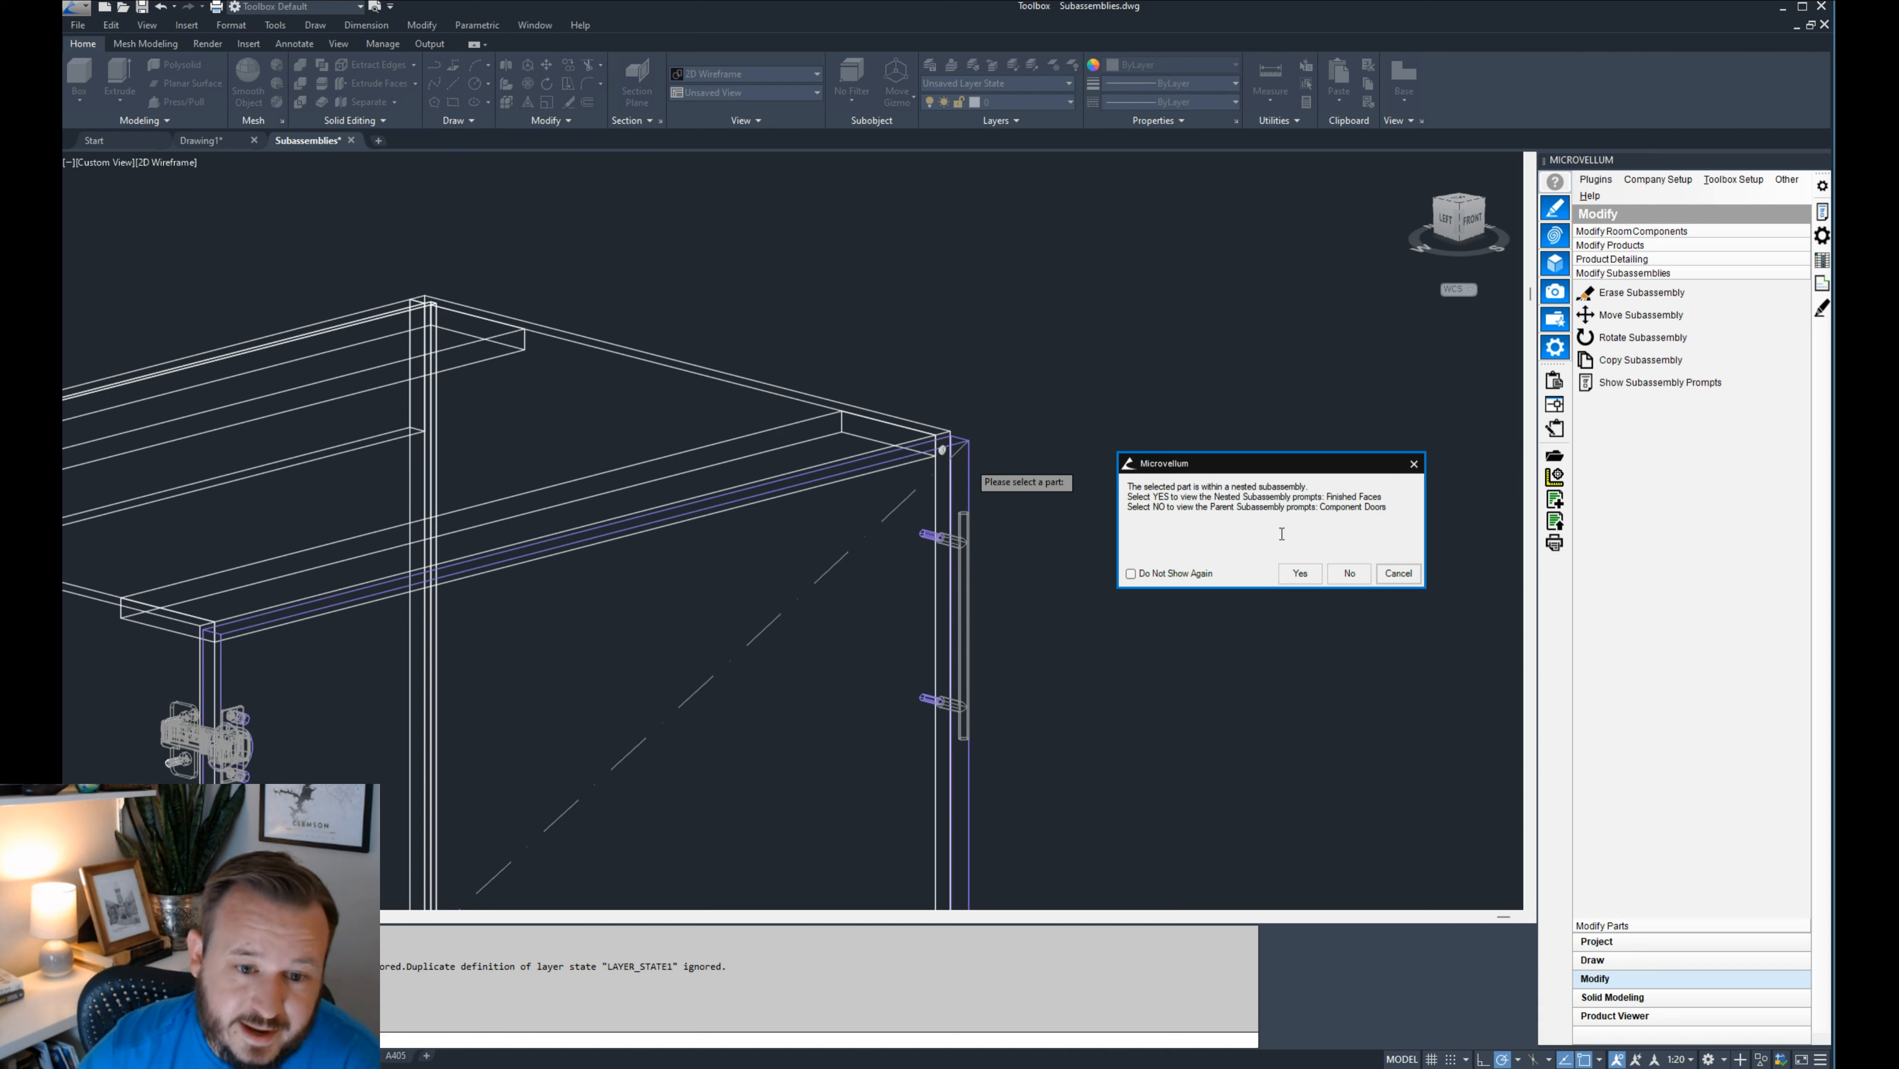
{"action": "mouse_move", "coordinate": [1326, 498]}
{"action": "left_mouse_down"}
{"action": "mouse_move", "coordinate": [1381, 494]}
{"action": "mouse_move", "coordinate": [1334, 510]}
{"action": "left_mouse_up"}
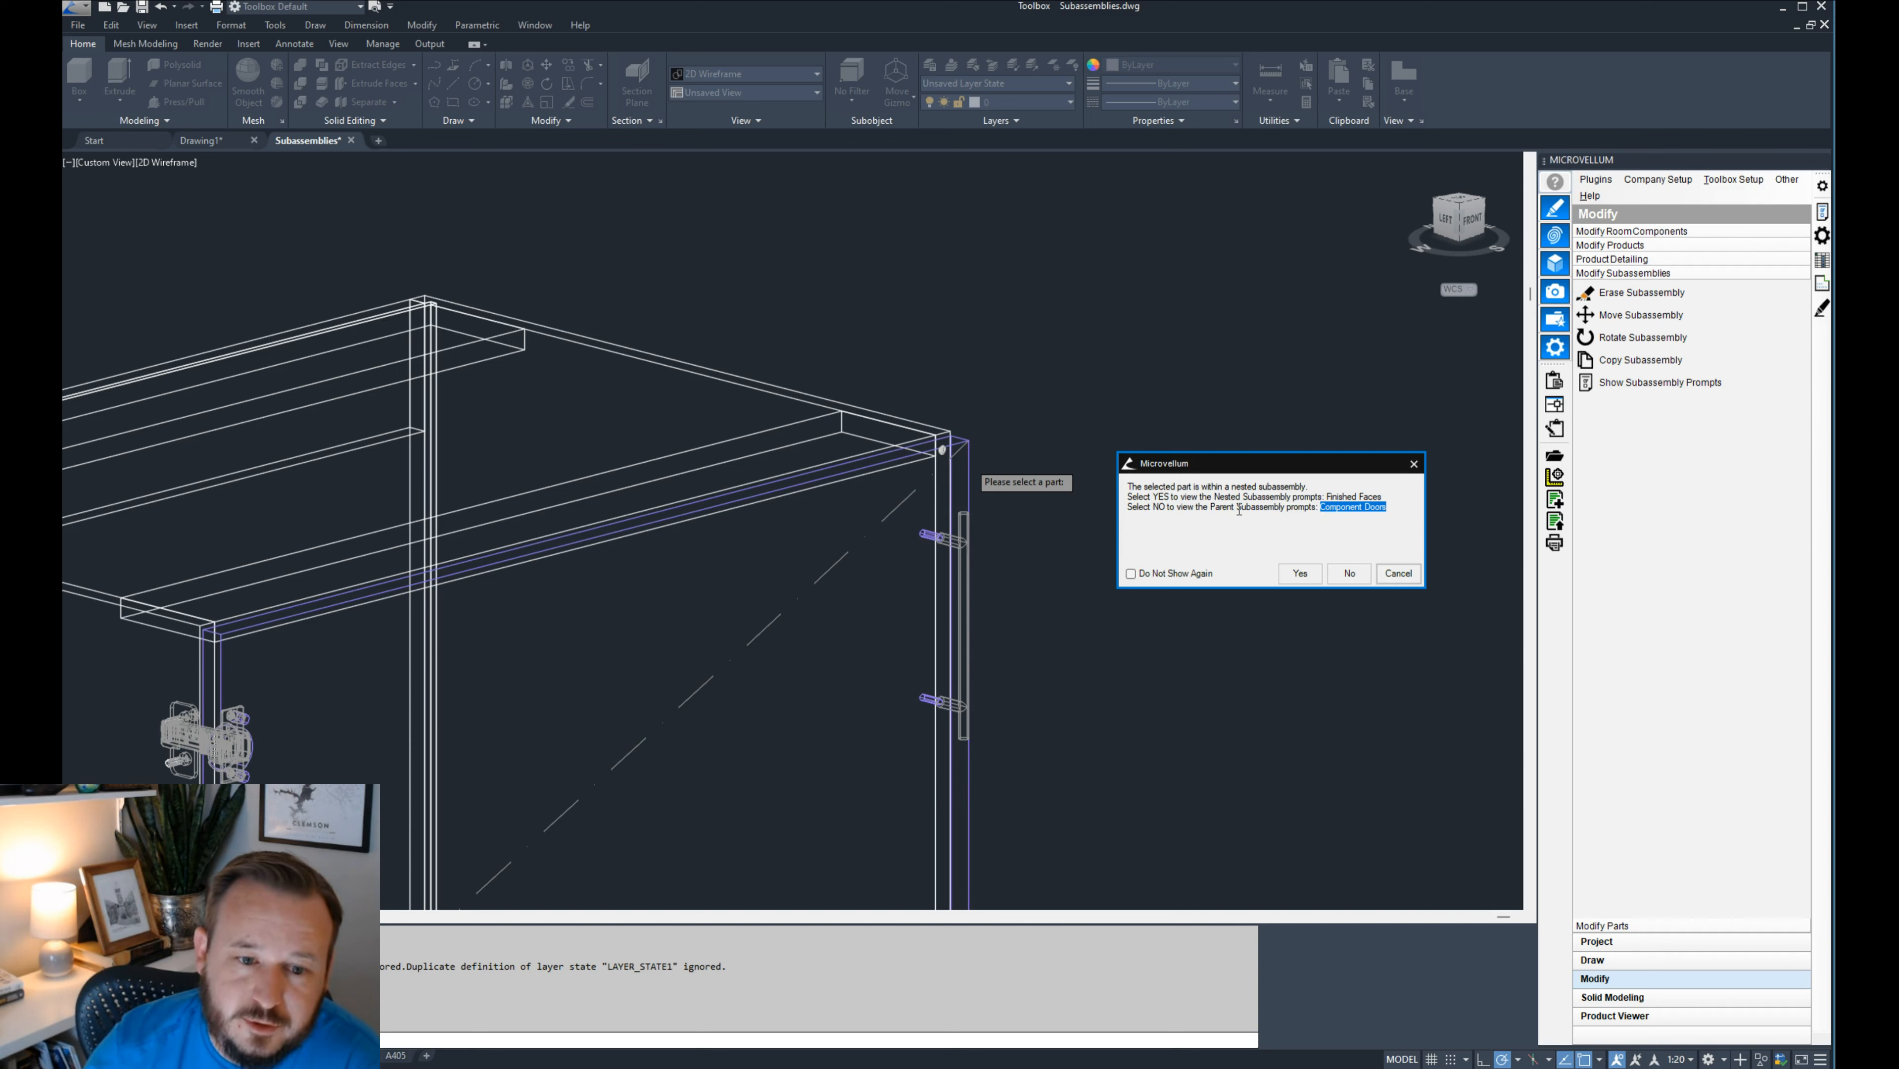
{"action": "left_click", "coordinate": [1348, 573]}
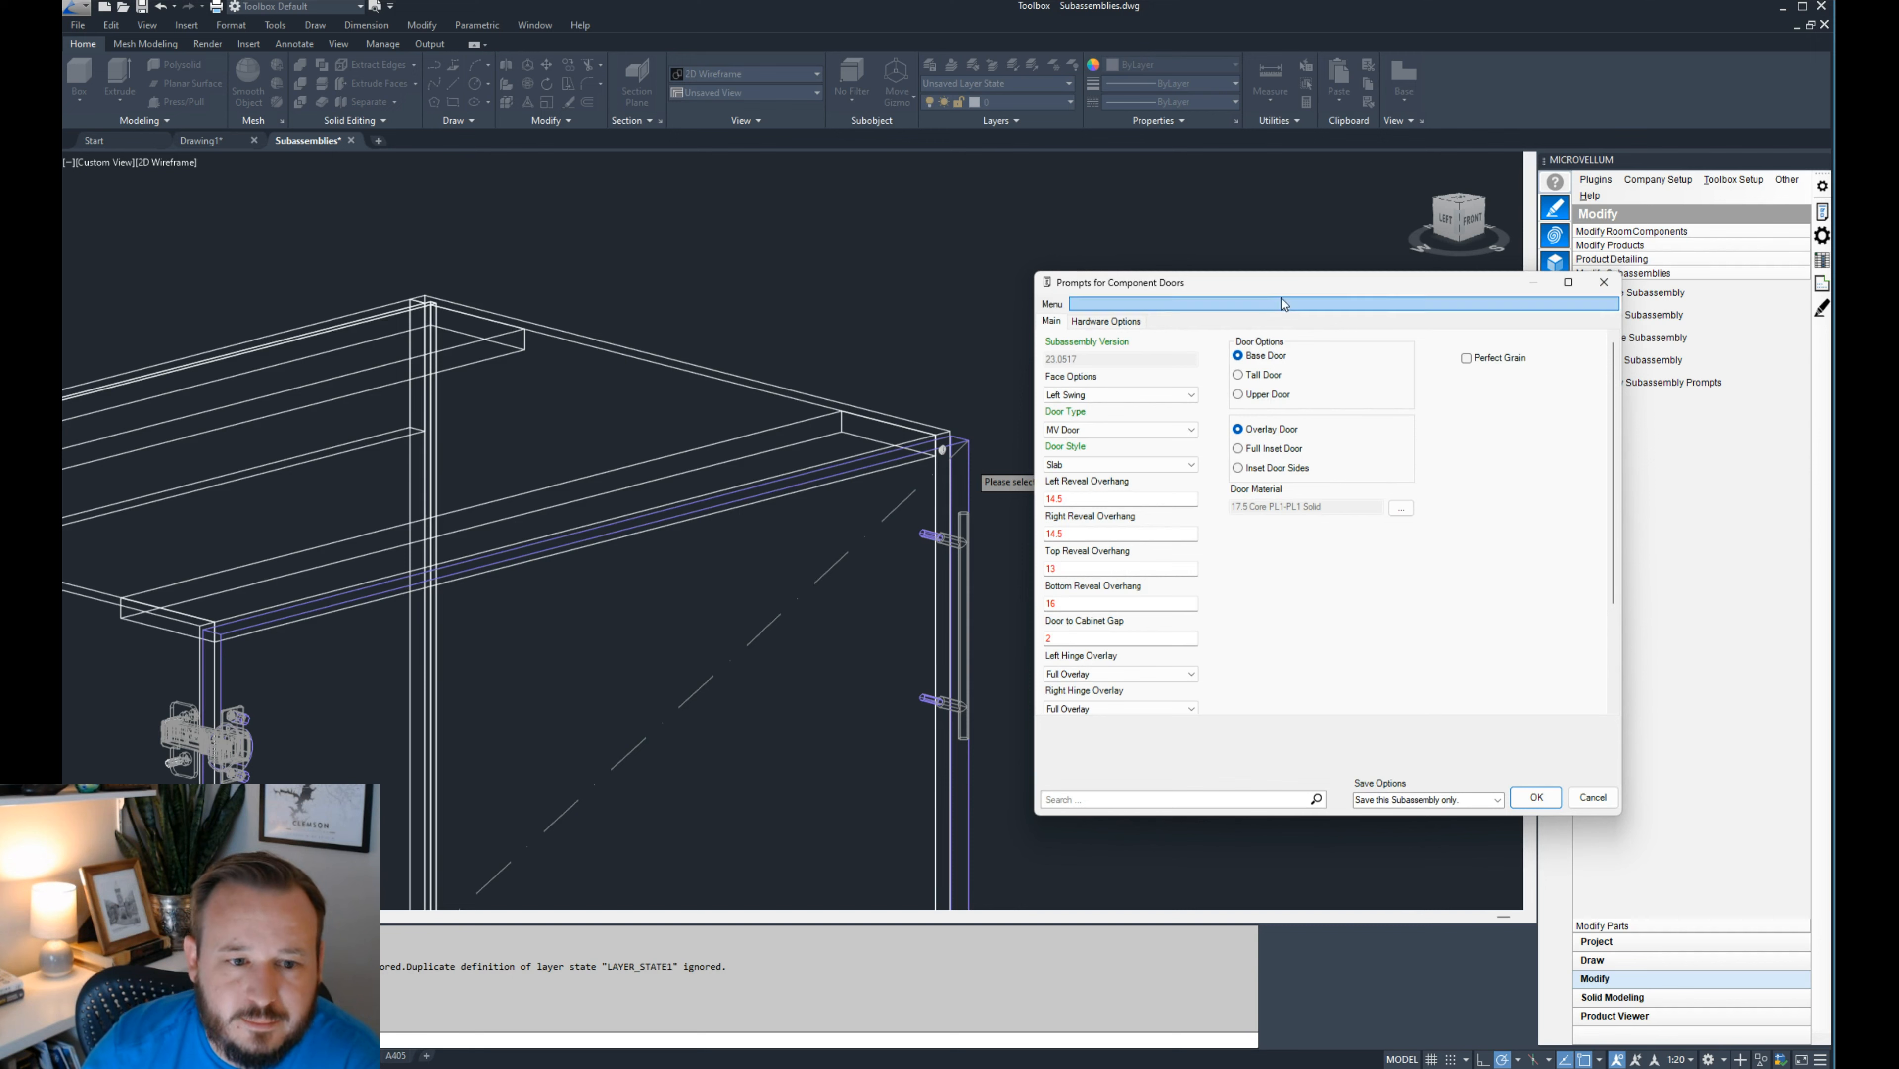
{"action": "left_click_drag", "start_coordinate": [1265, 284], "coordinate": [1160, 267]}
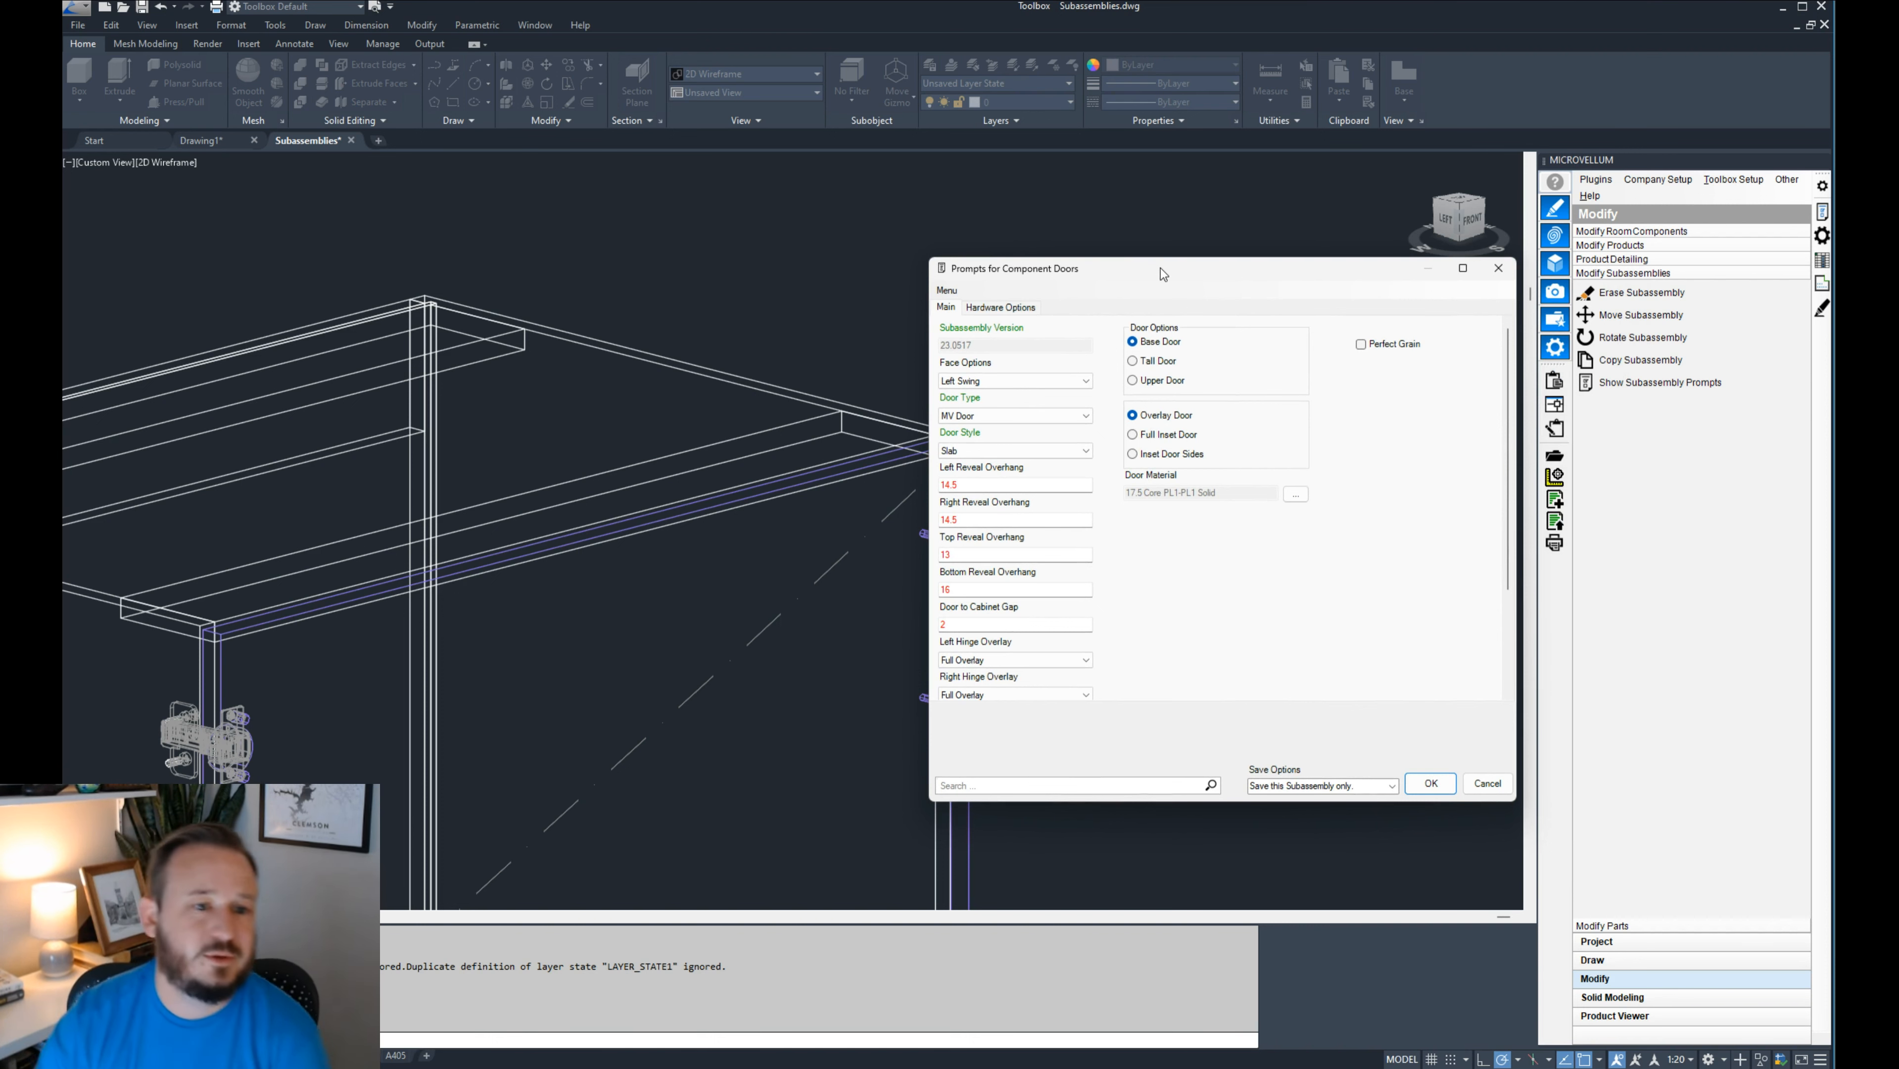
- Set the Component Doors Face Options to Two Doors and review the reveal, gap and hinge overlay prompts
{"action": "left_click", "coordinate": [1083, 384]}
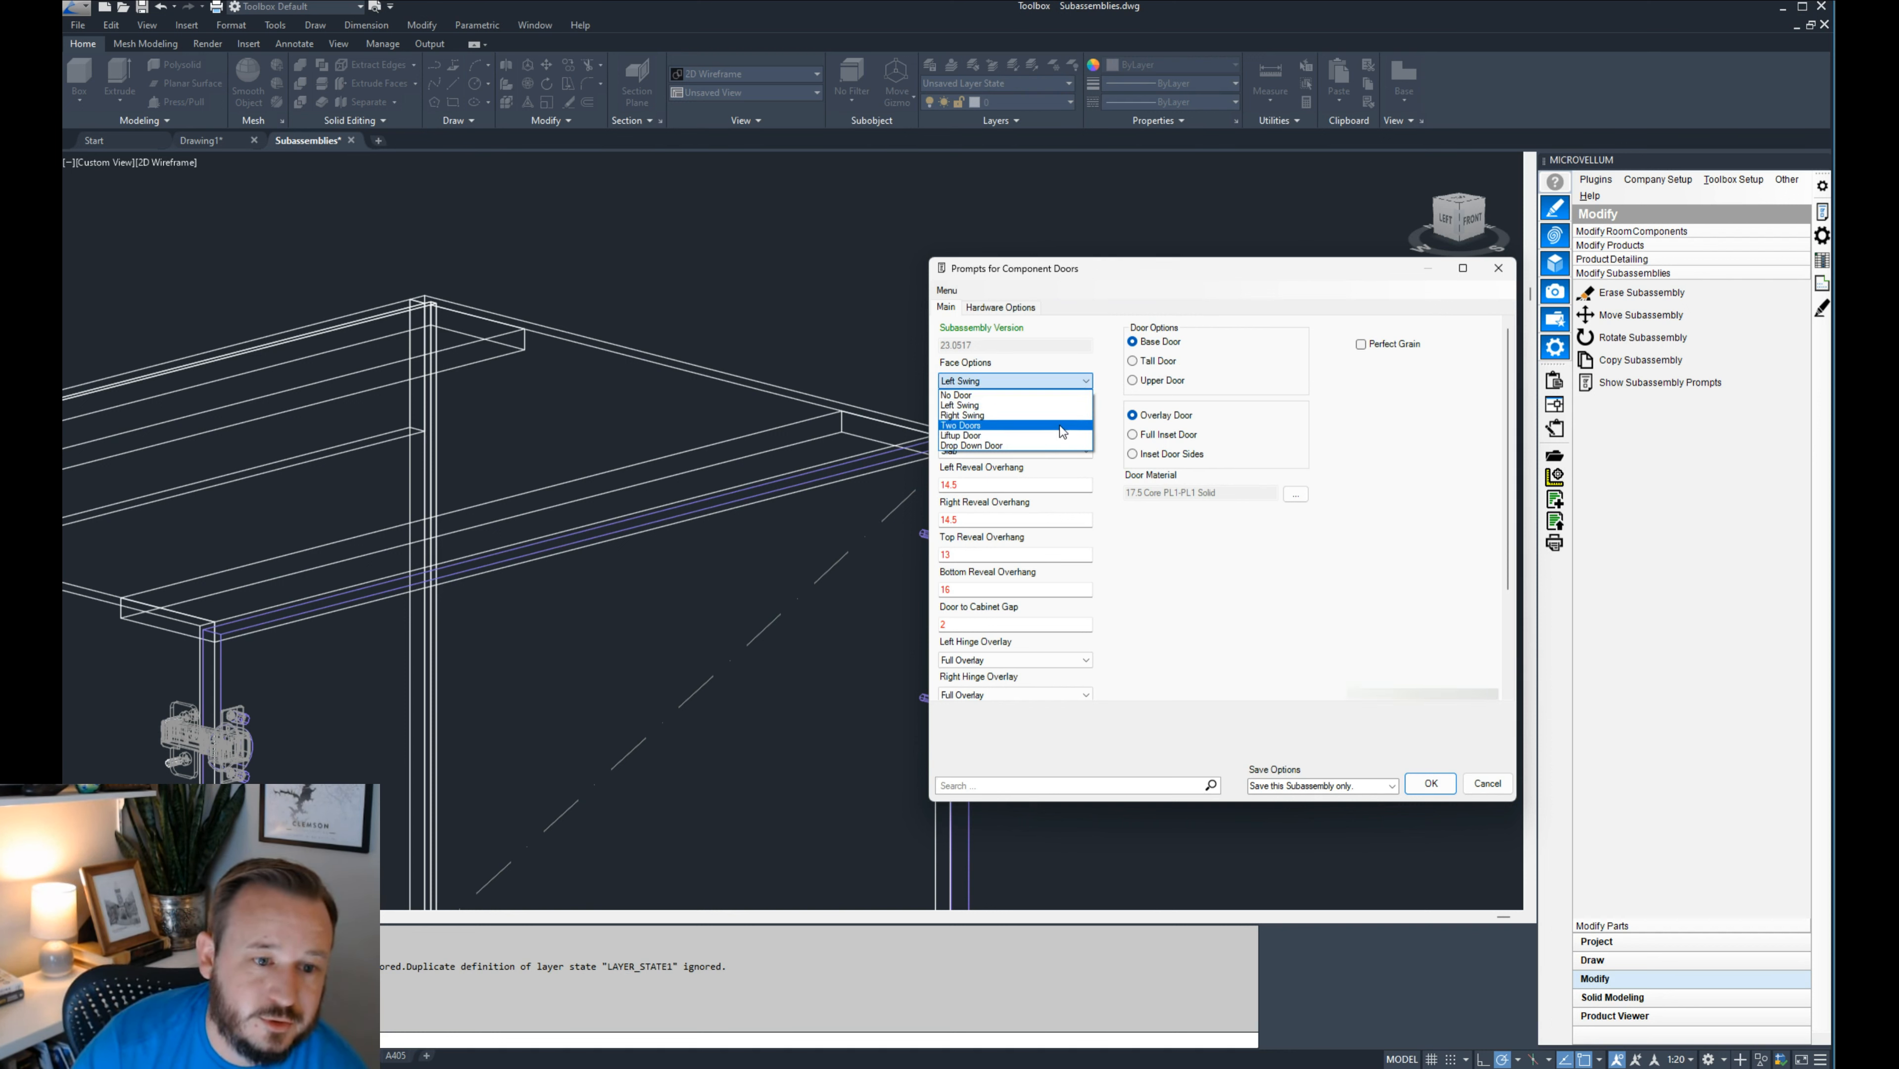
{"action": "left_click", "coordinate": [1012, 424]}
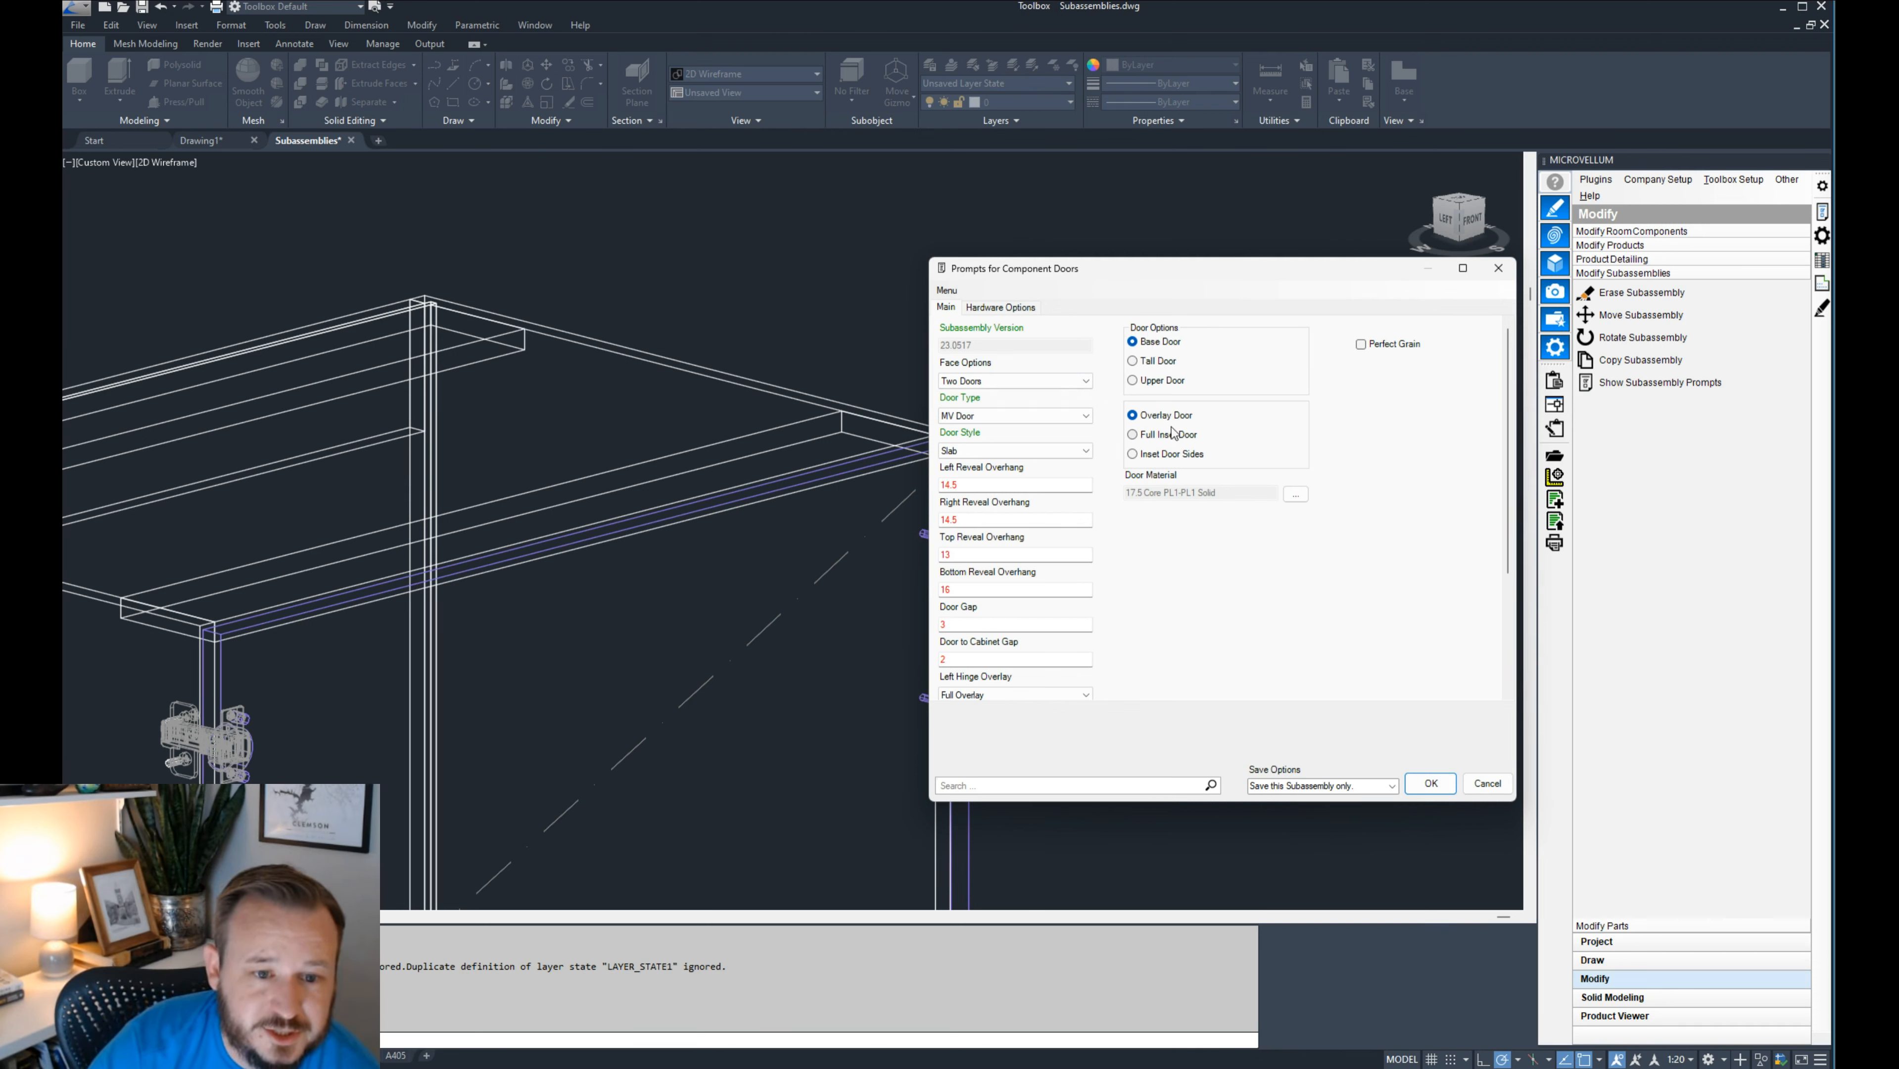
{"action": "mouse_move", "coordinate": [1184, 459]}
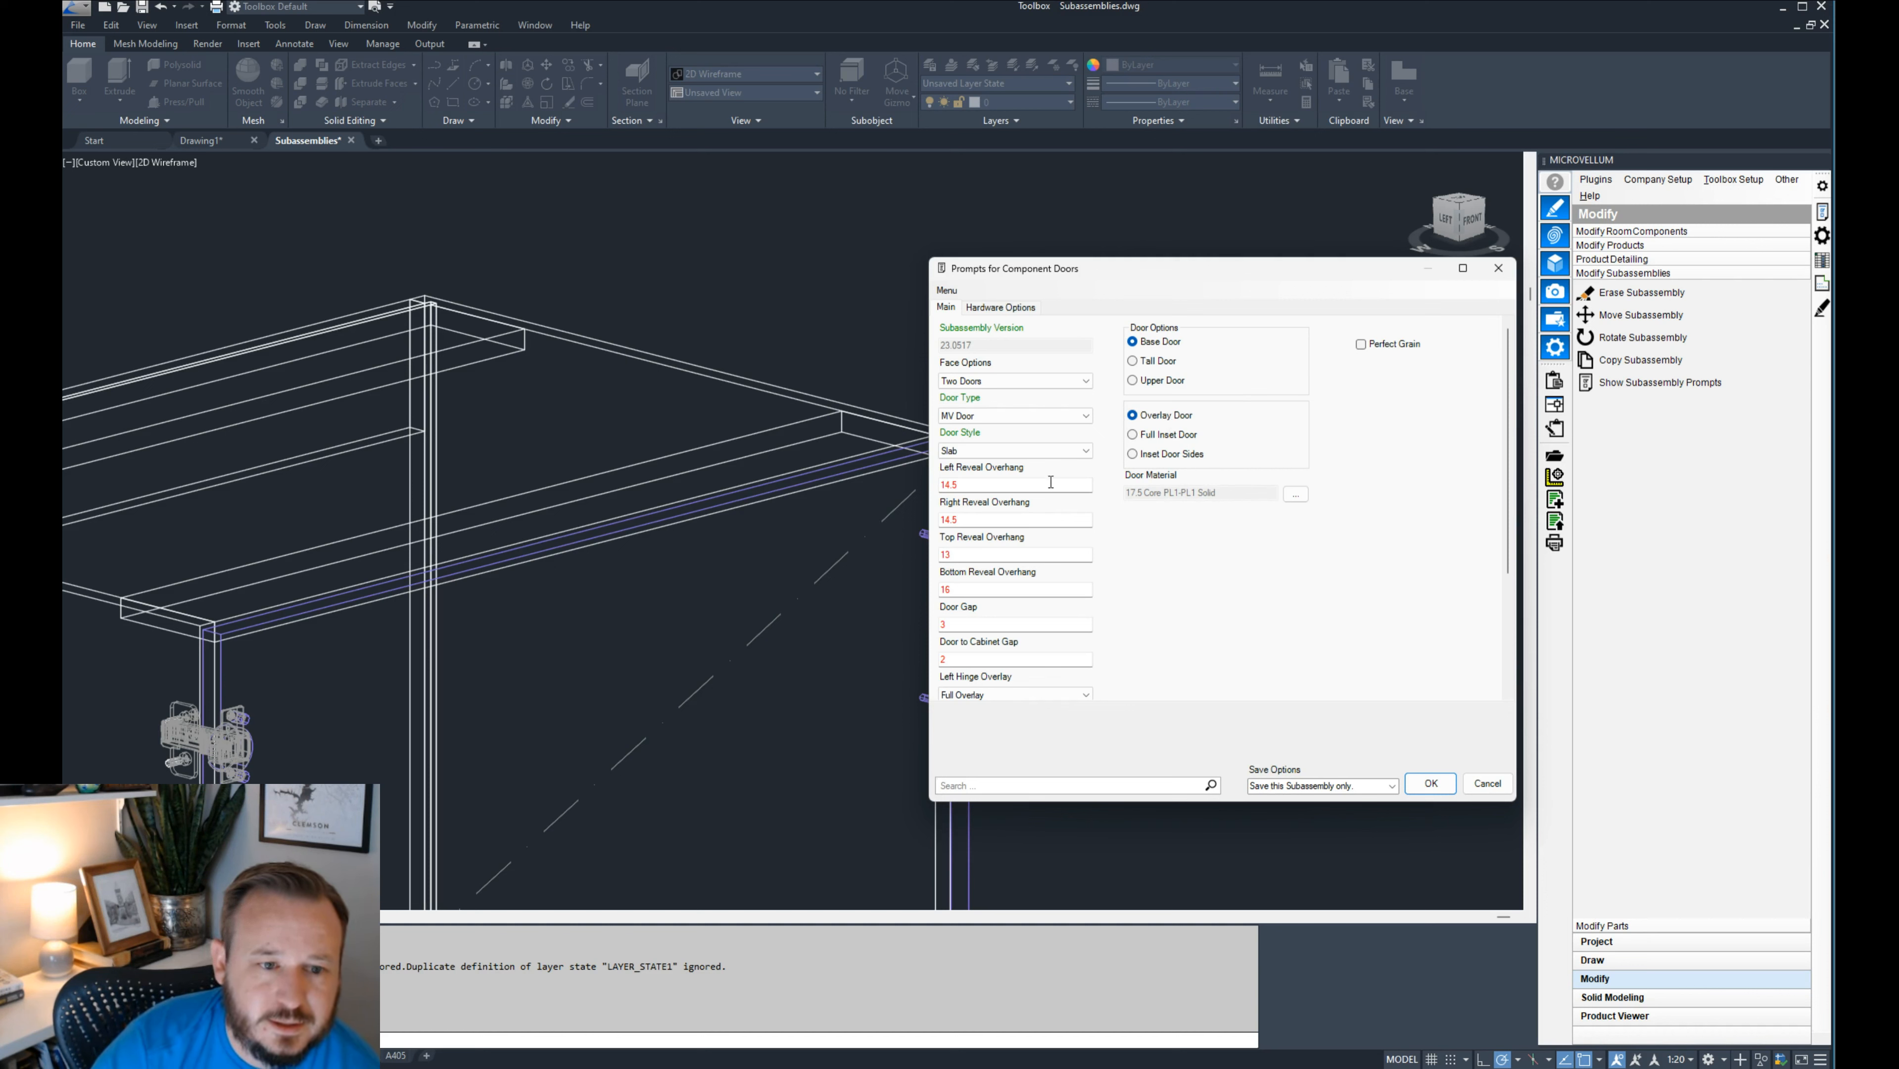
{"action": "scroll", "coordinate": [1035, 515], "scroll_direction": "down", "scroll_amount": 2}
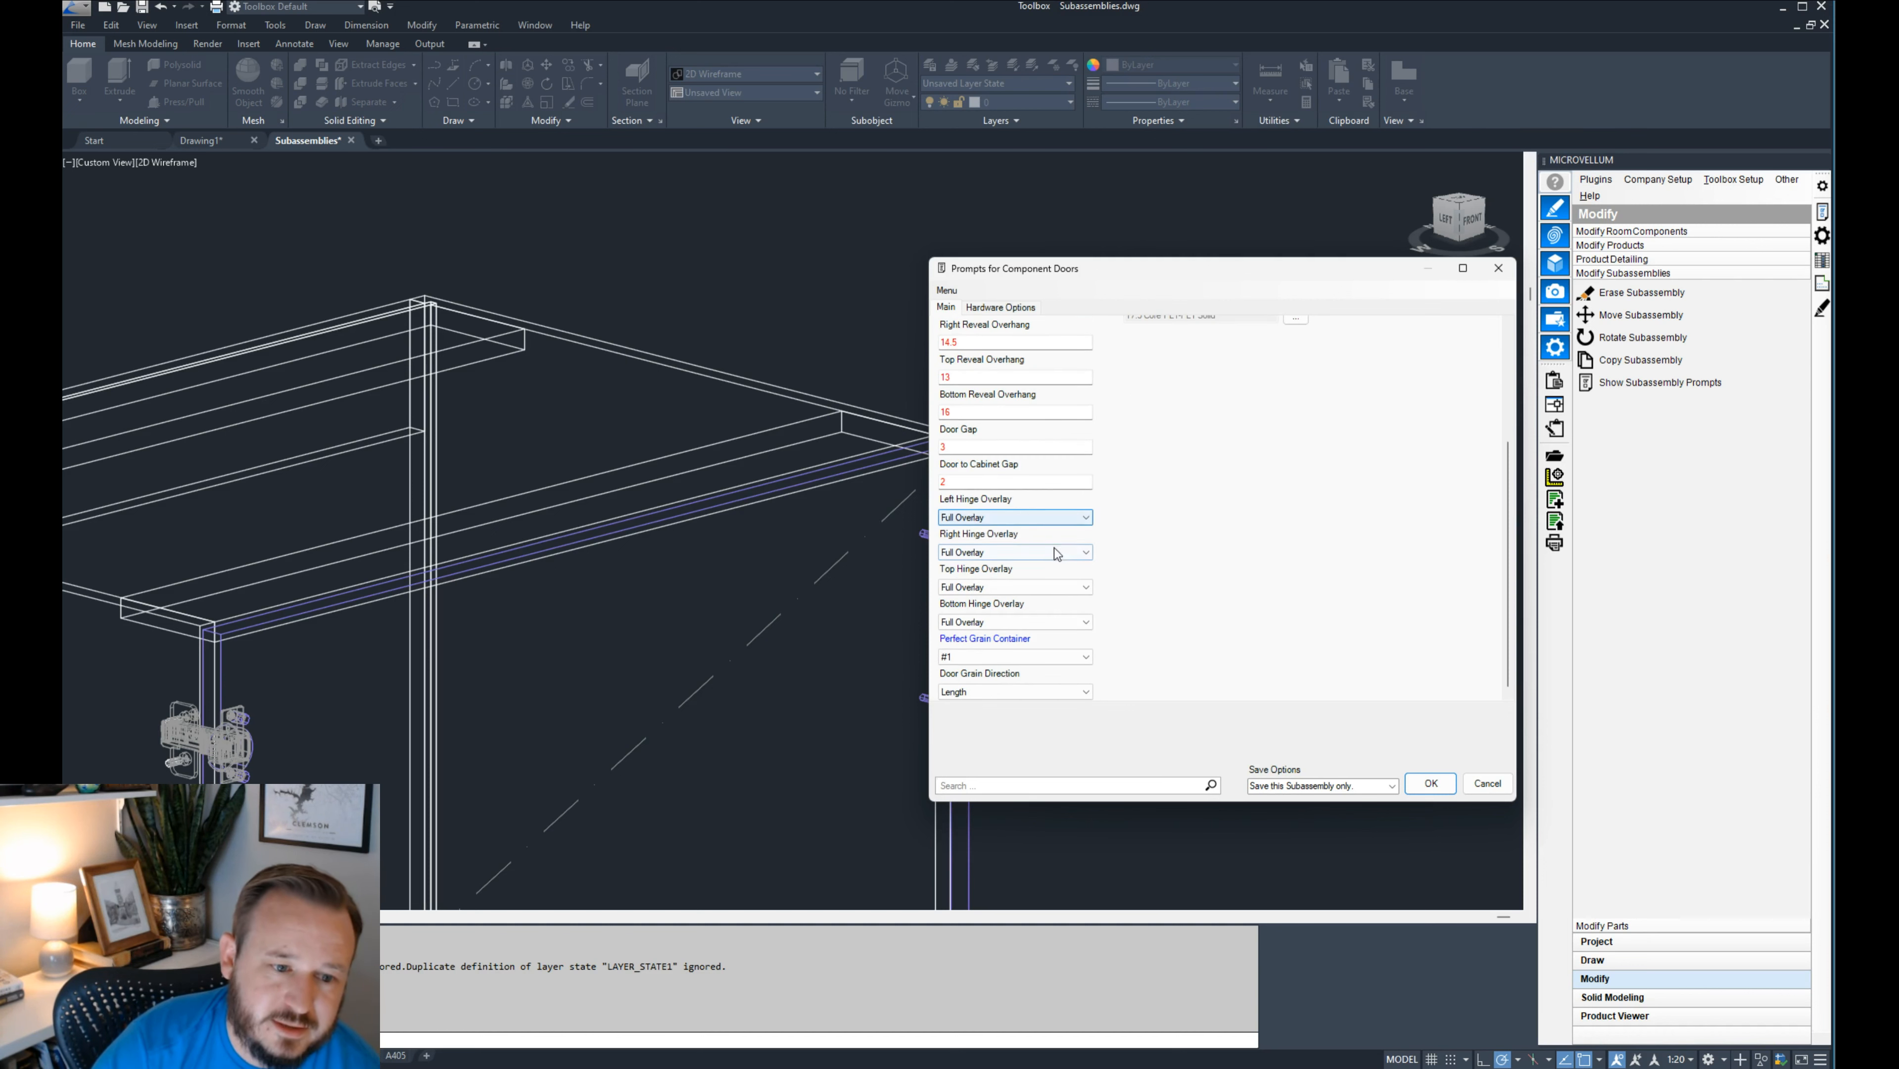
{"action": "scroll", "coordinate": [1057, 551], "scroll_direction": "up", "scroll_amount": 2}
{"action": "scroll", "coordinate": [1002, 484], "scroll_direction": "down", "scroll_amount": 3}
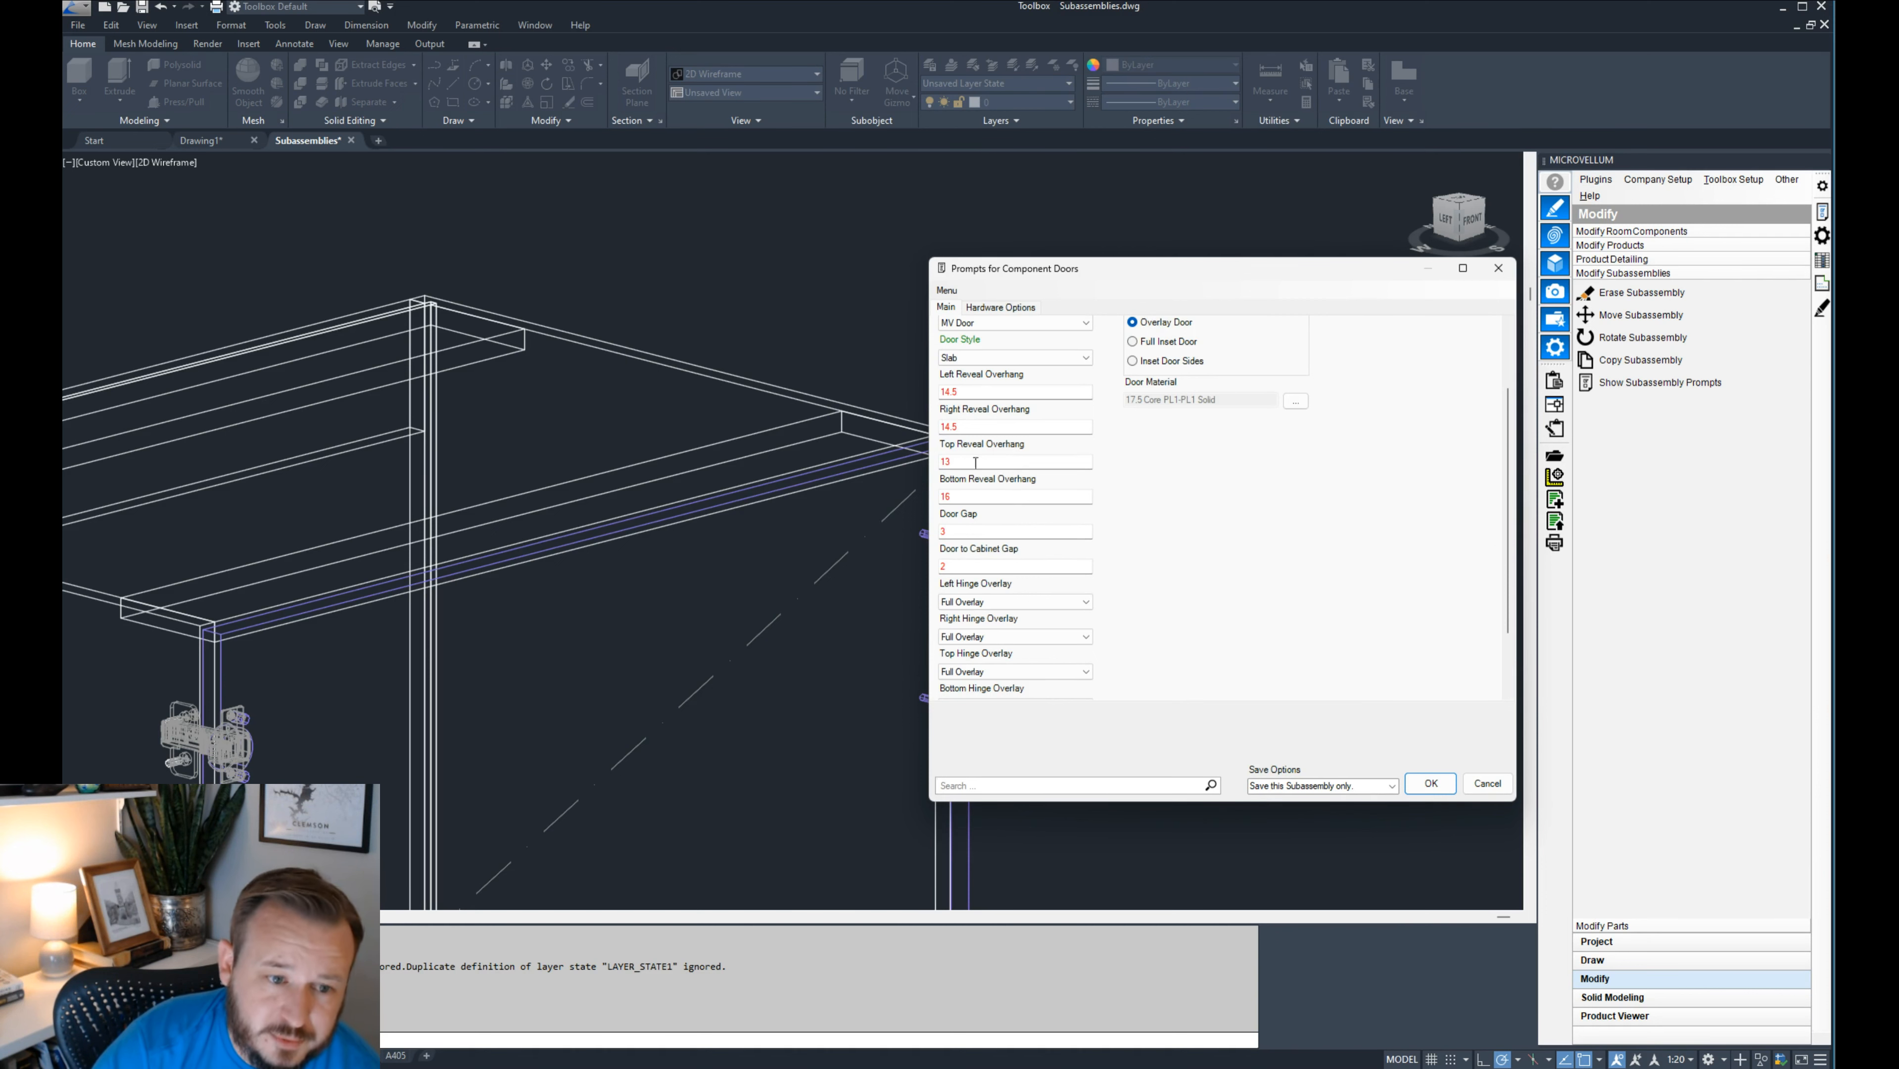
{"action": "scroll", "coordinate": [1106, 473], "scroll_direction": "up", "scroll_amount": 2}
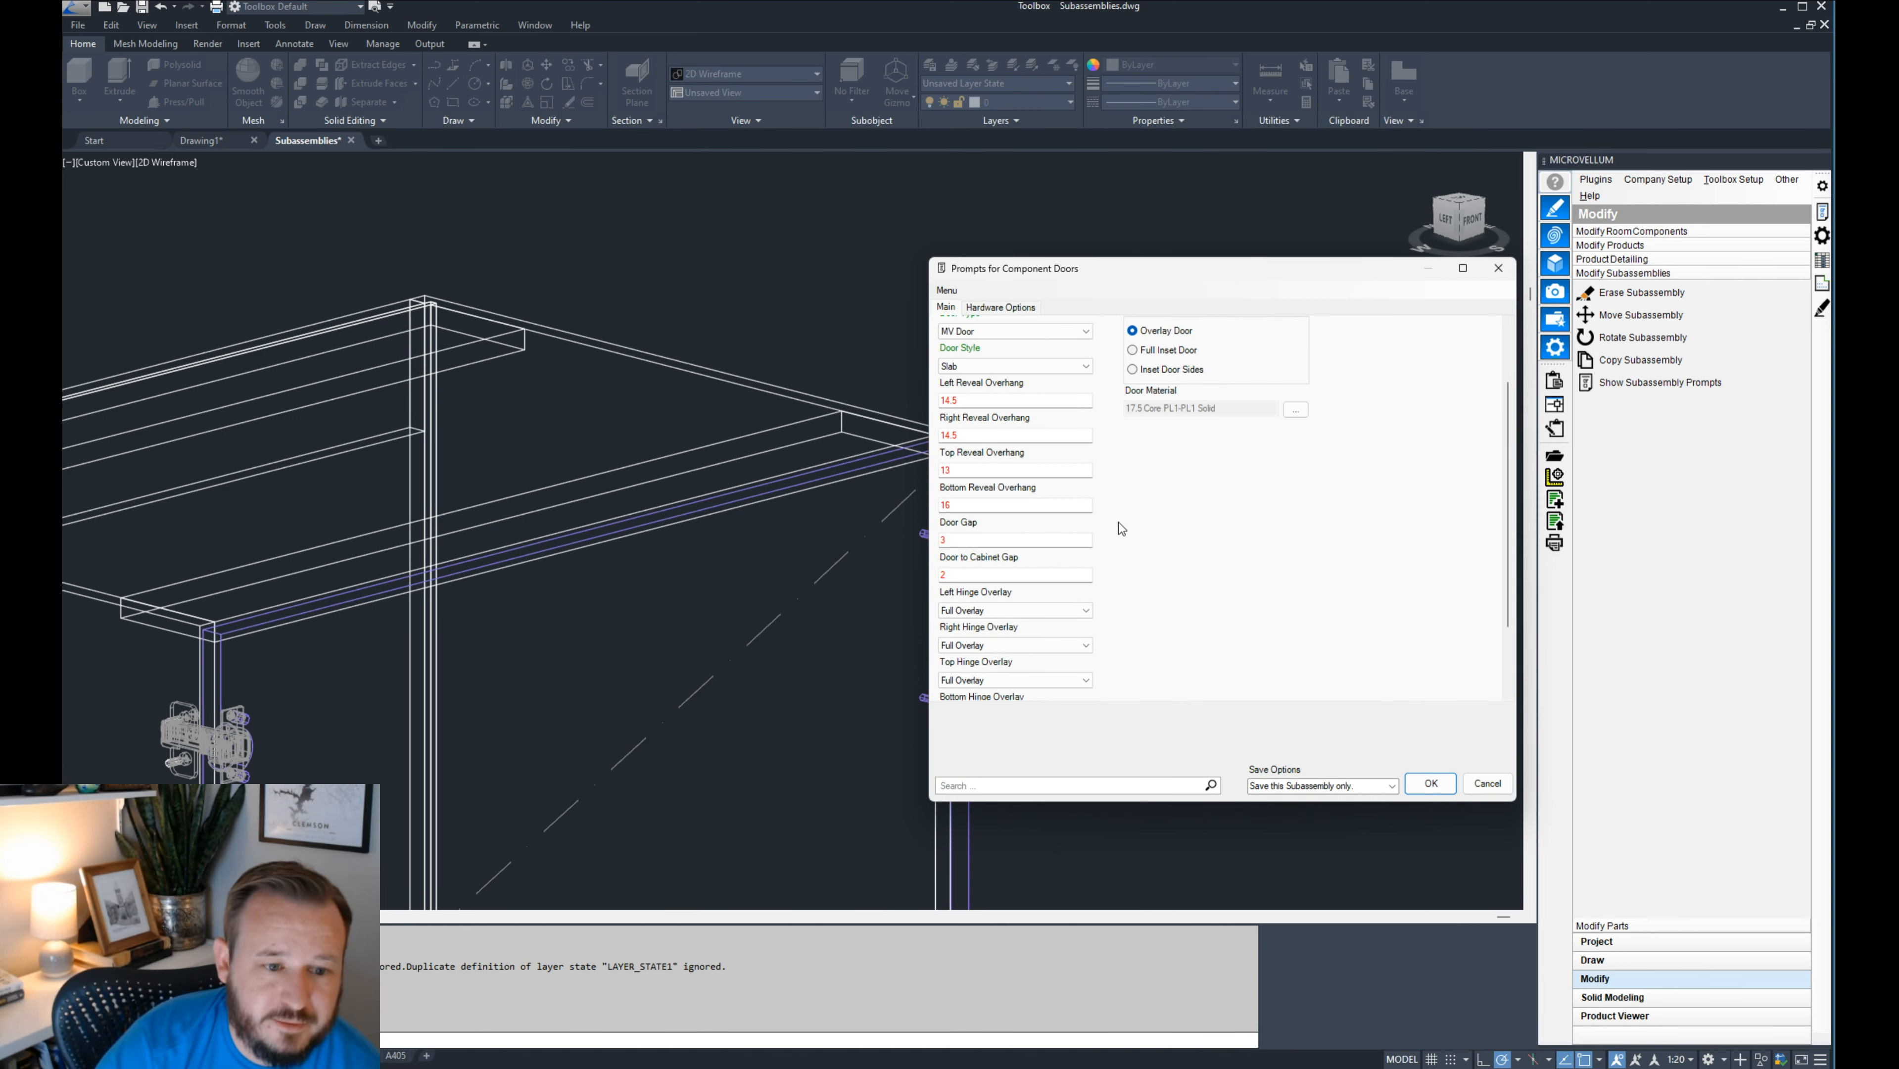
{"action": "scroll", "coordinate": [1119, 522], "scroll_direction": "up", "scroll_amount": 2}
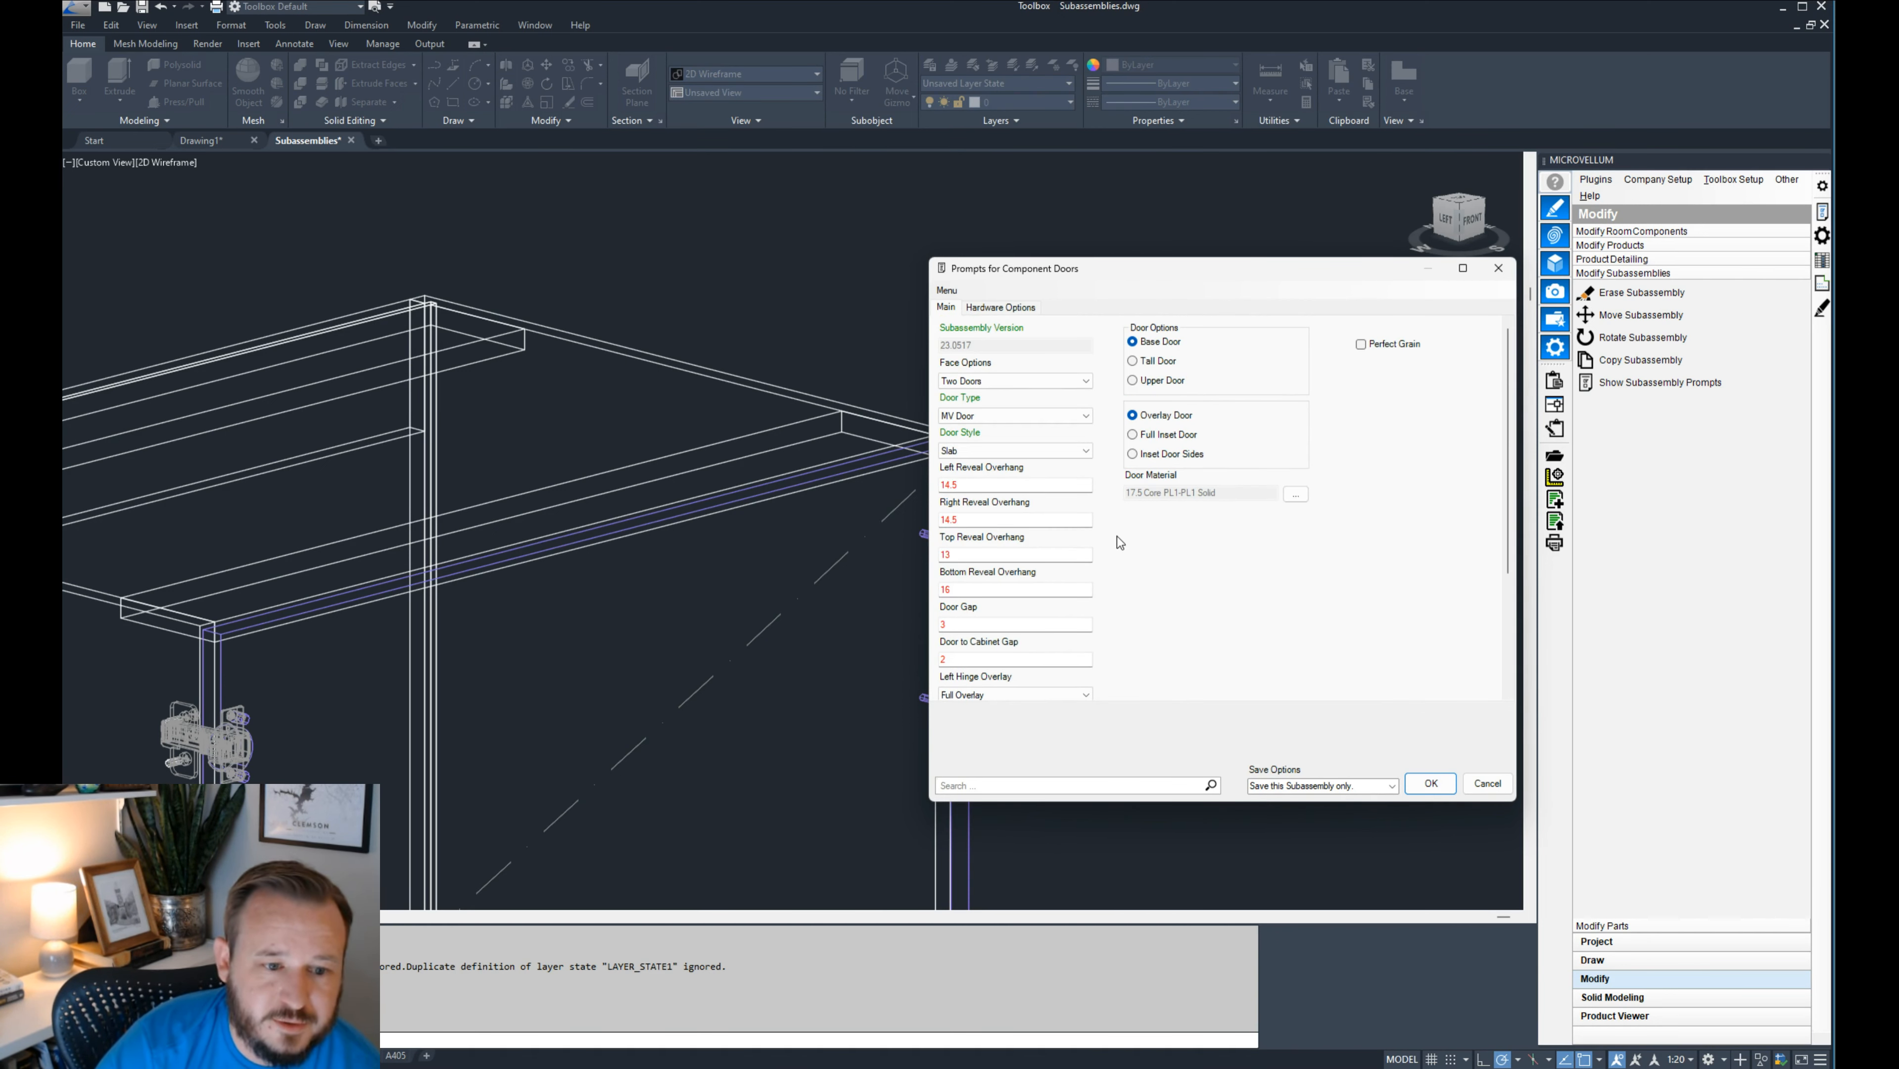
- Review the save options and save the Component Doors changes with Save this Subassembly only
{"action": "left_click", "coordinate": [1392, 786]}
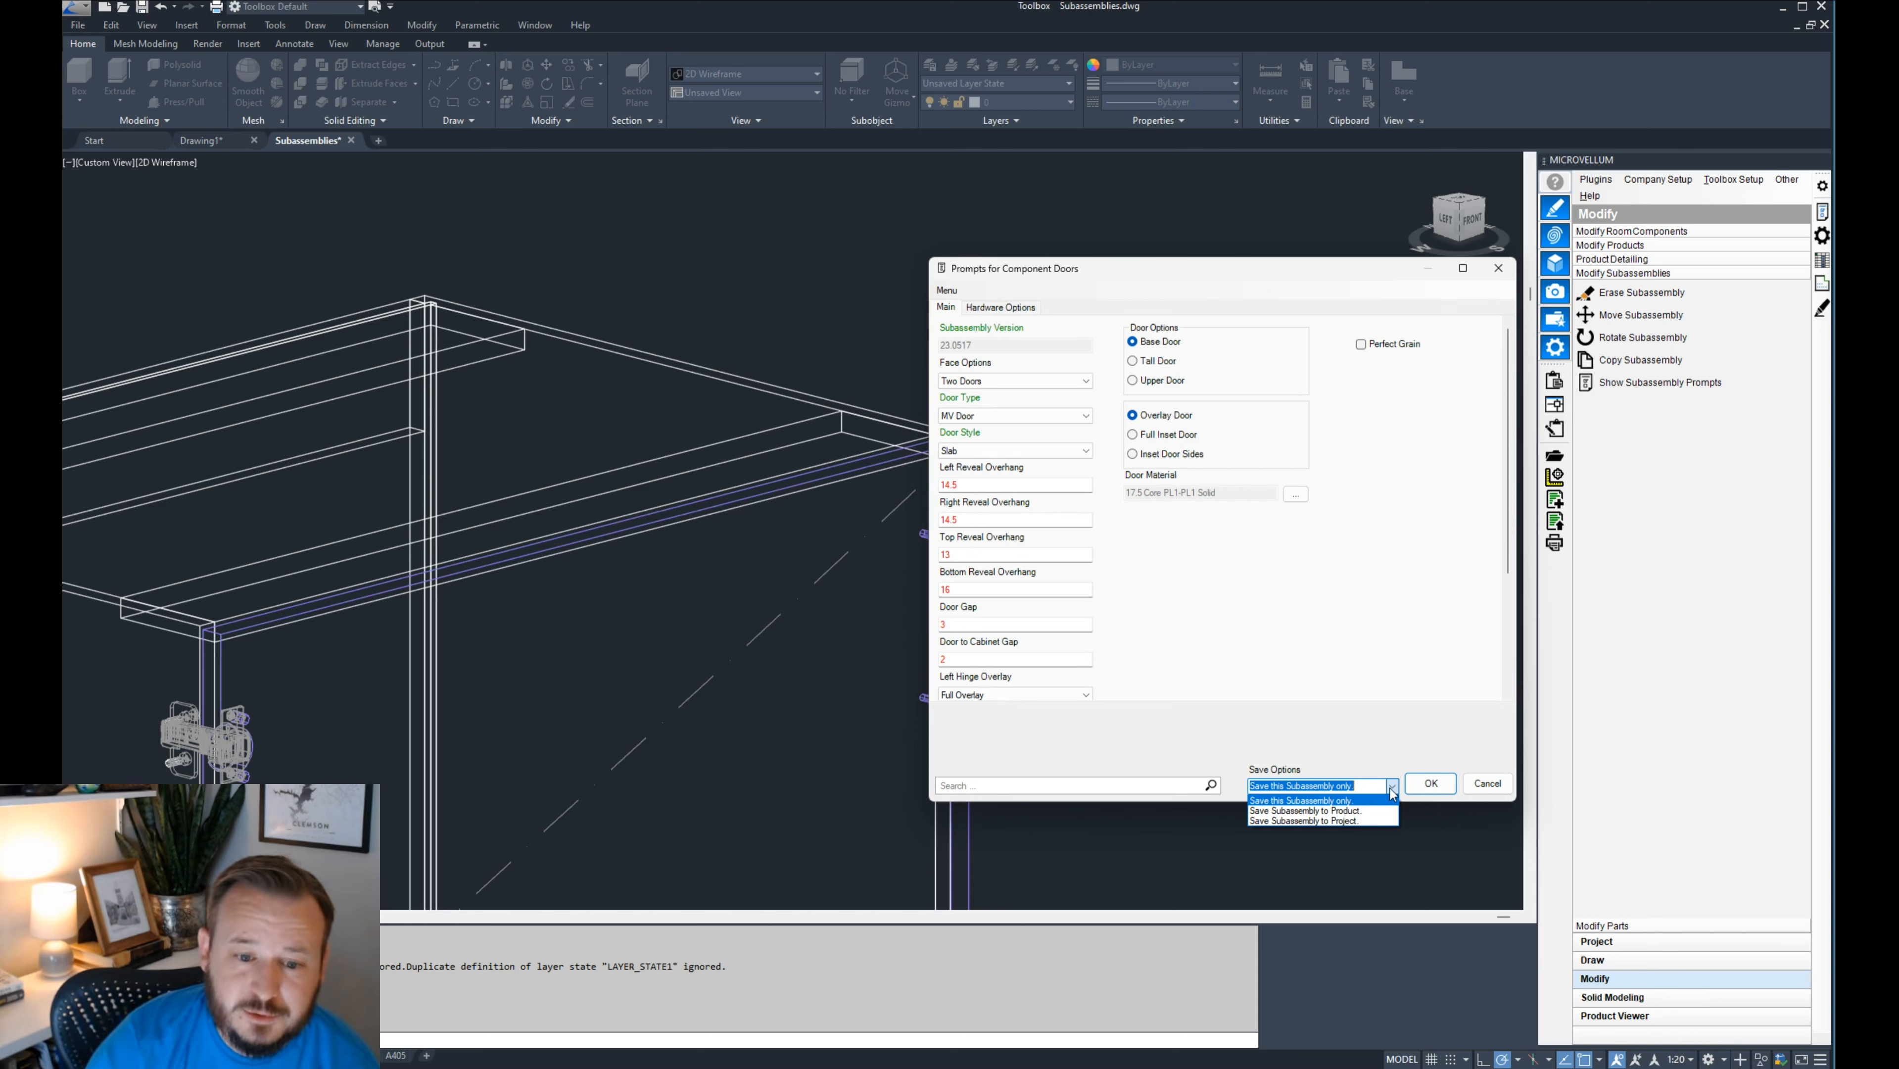
{"action": "left_click", "coordinate": [1332, 800]}
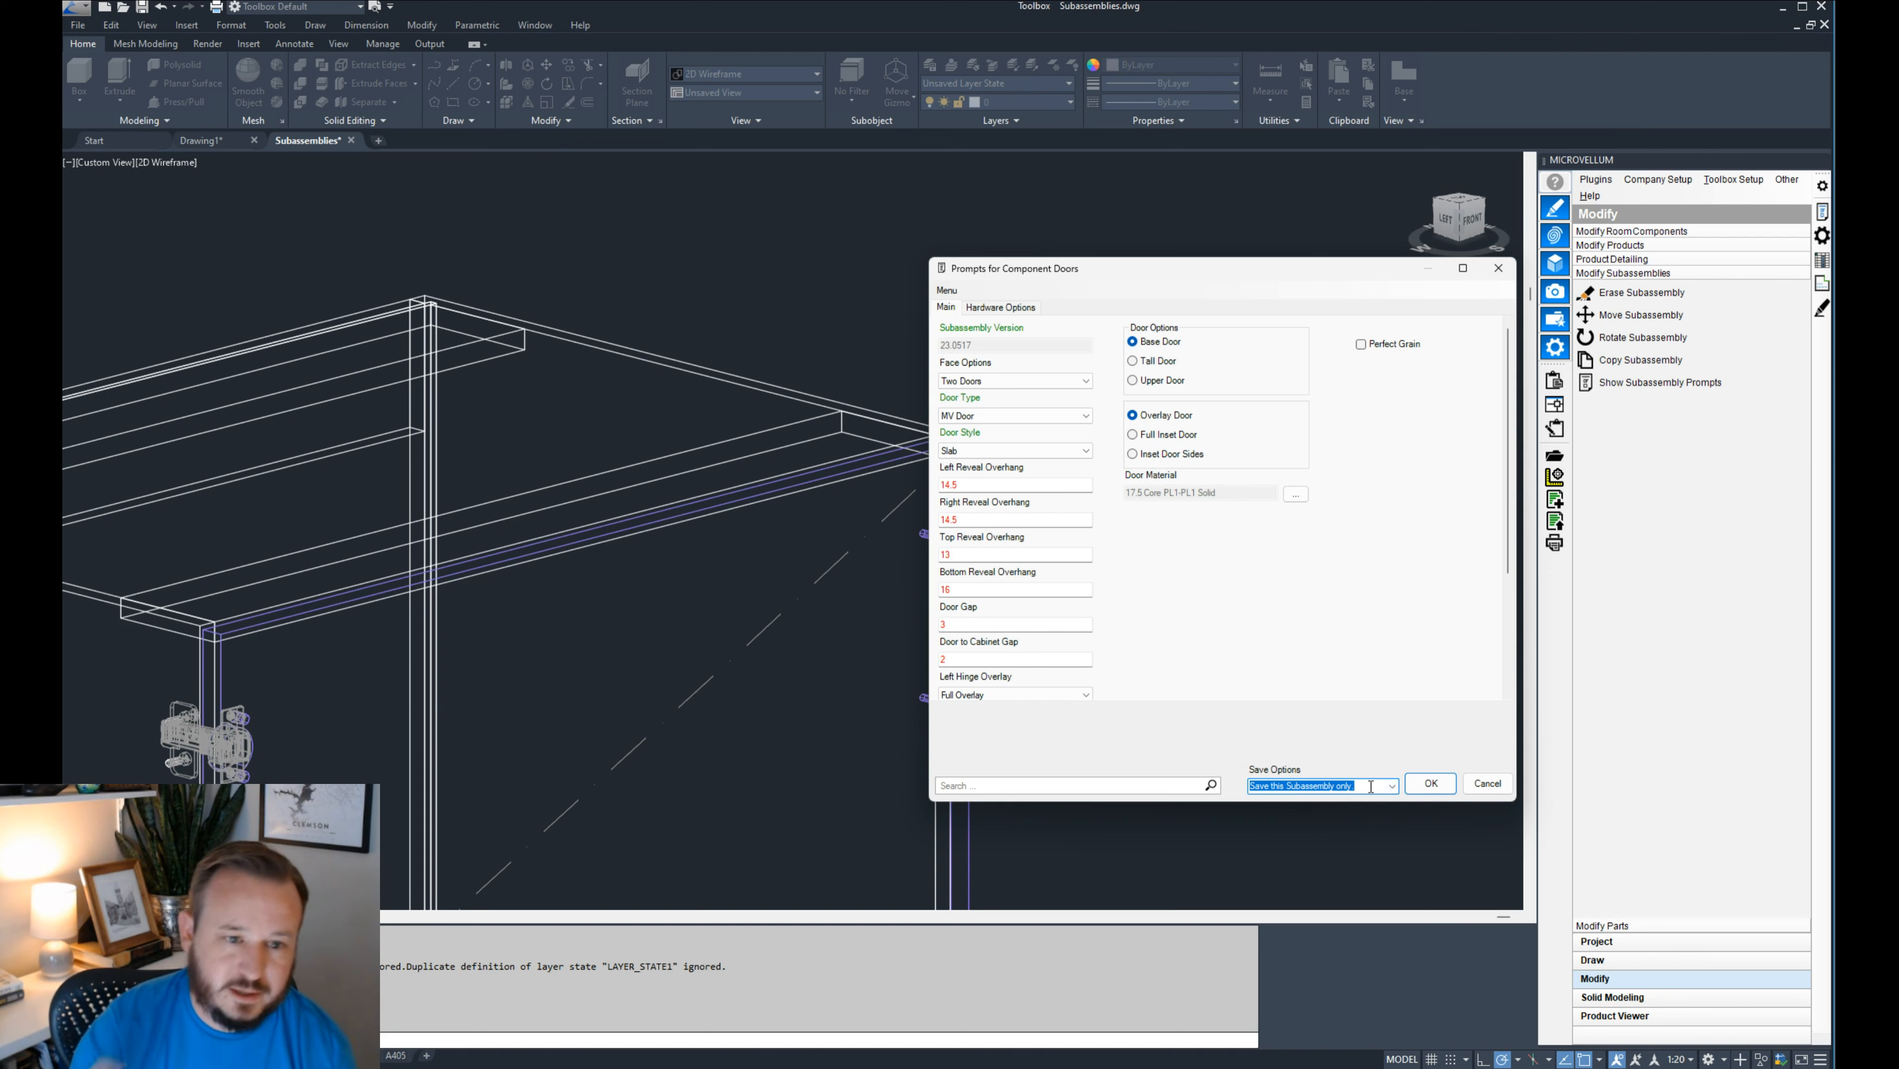
{"action": "left_click", "coordinate": [1390, 789]}
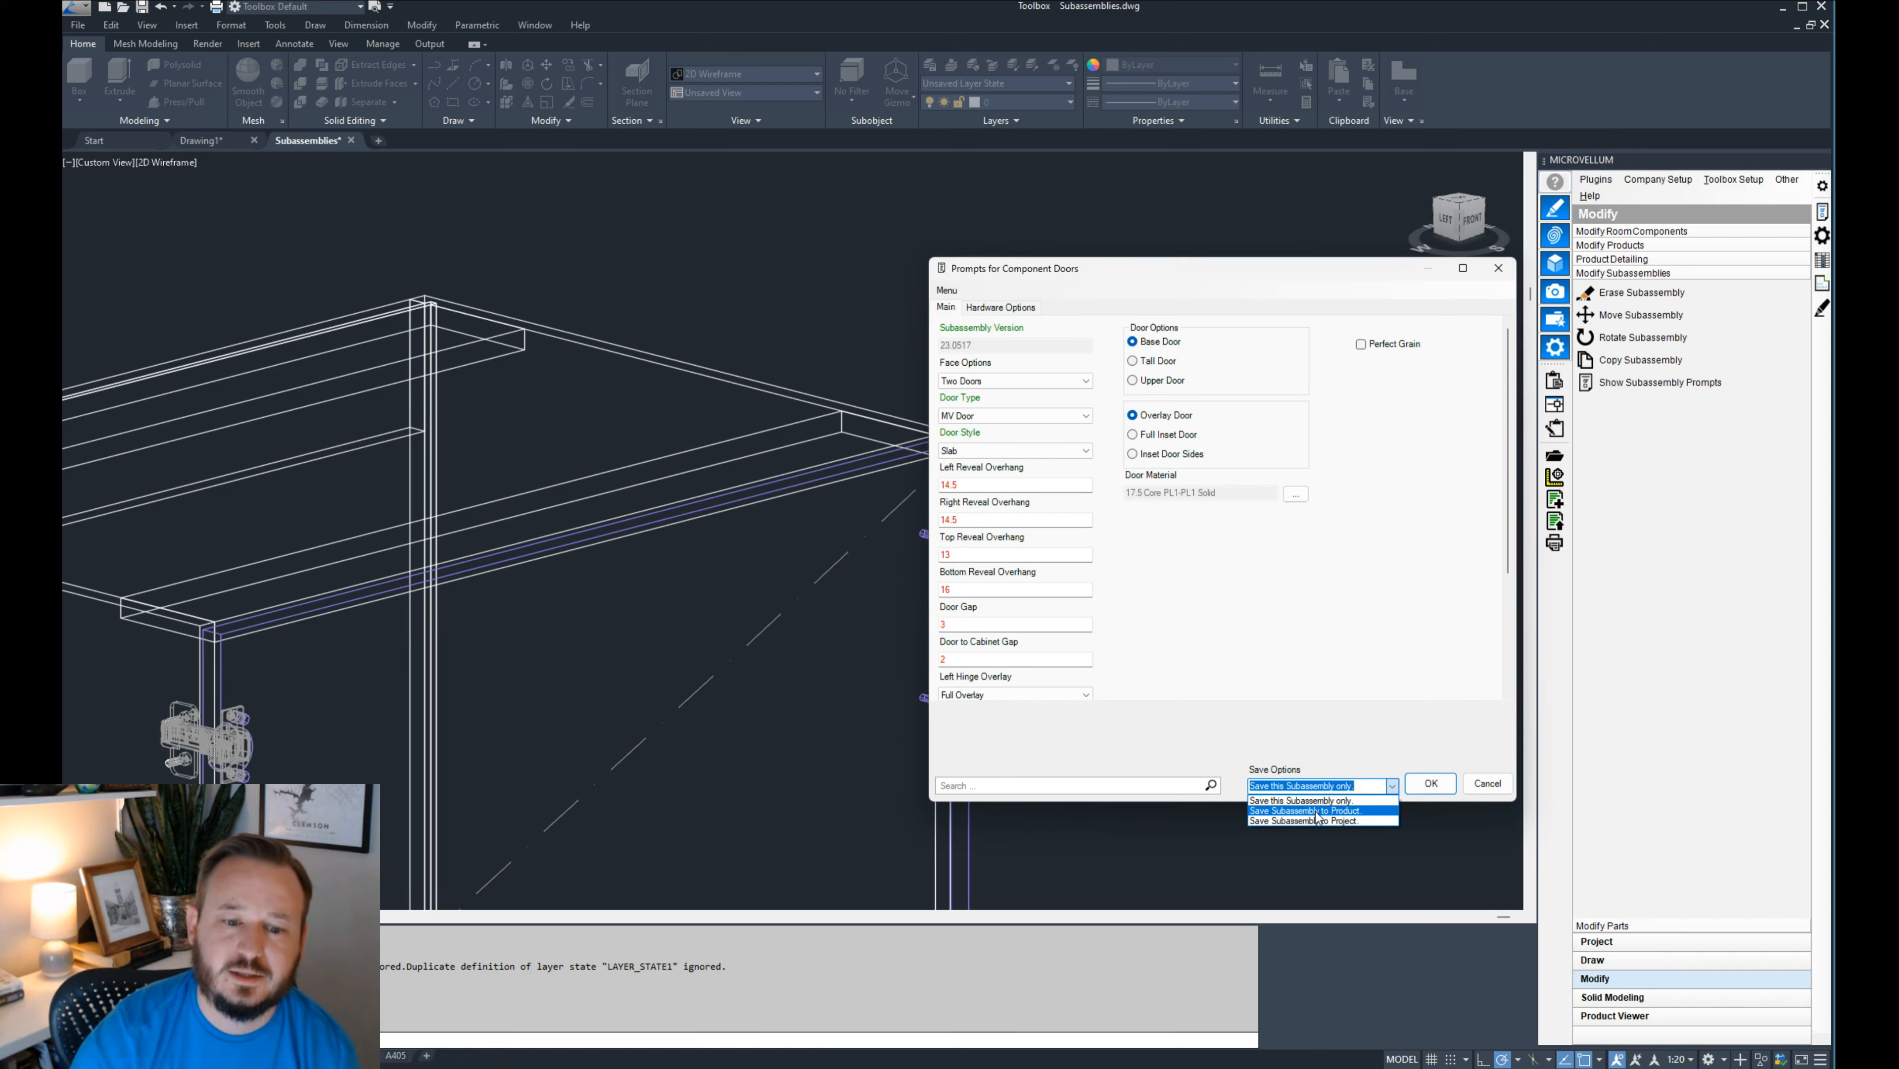
{"action": "left_click", "coordinate": [1289, 812]}
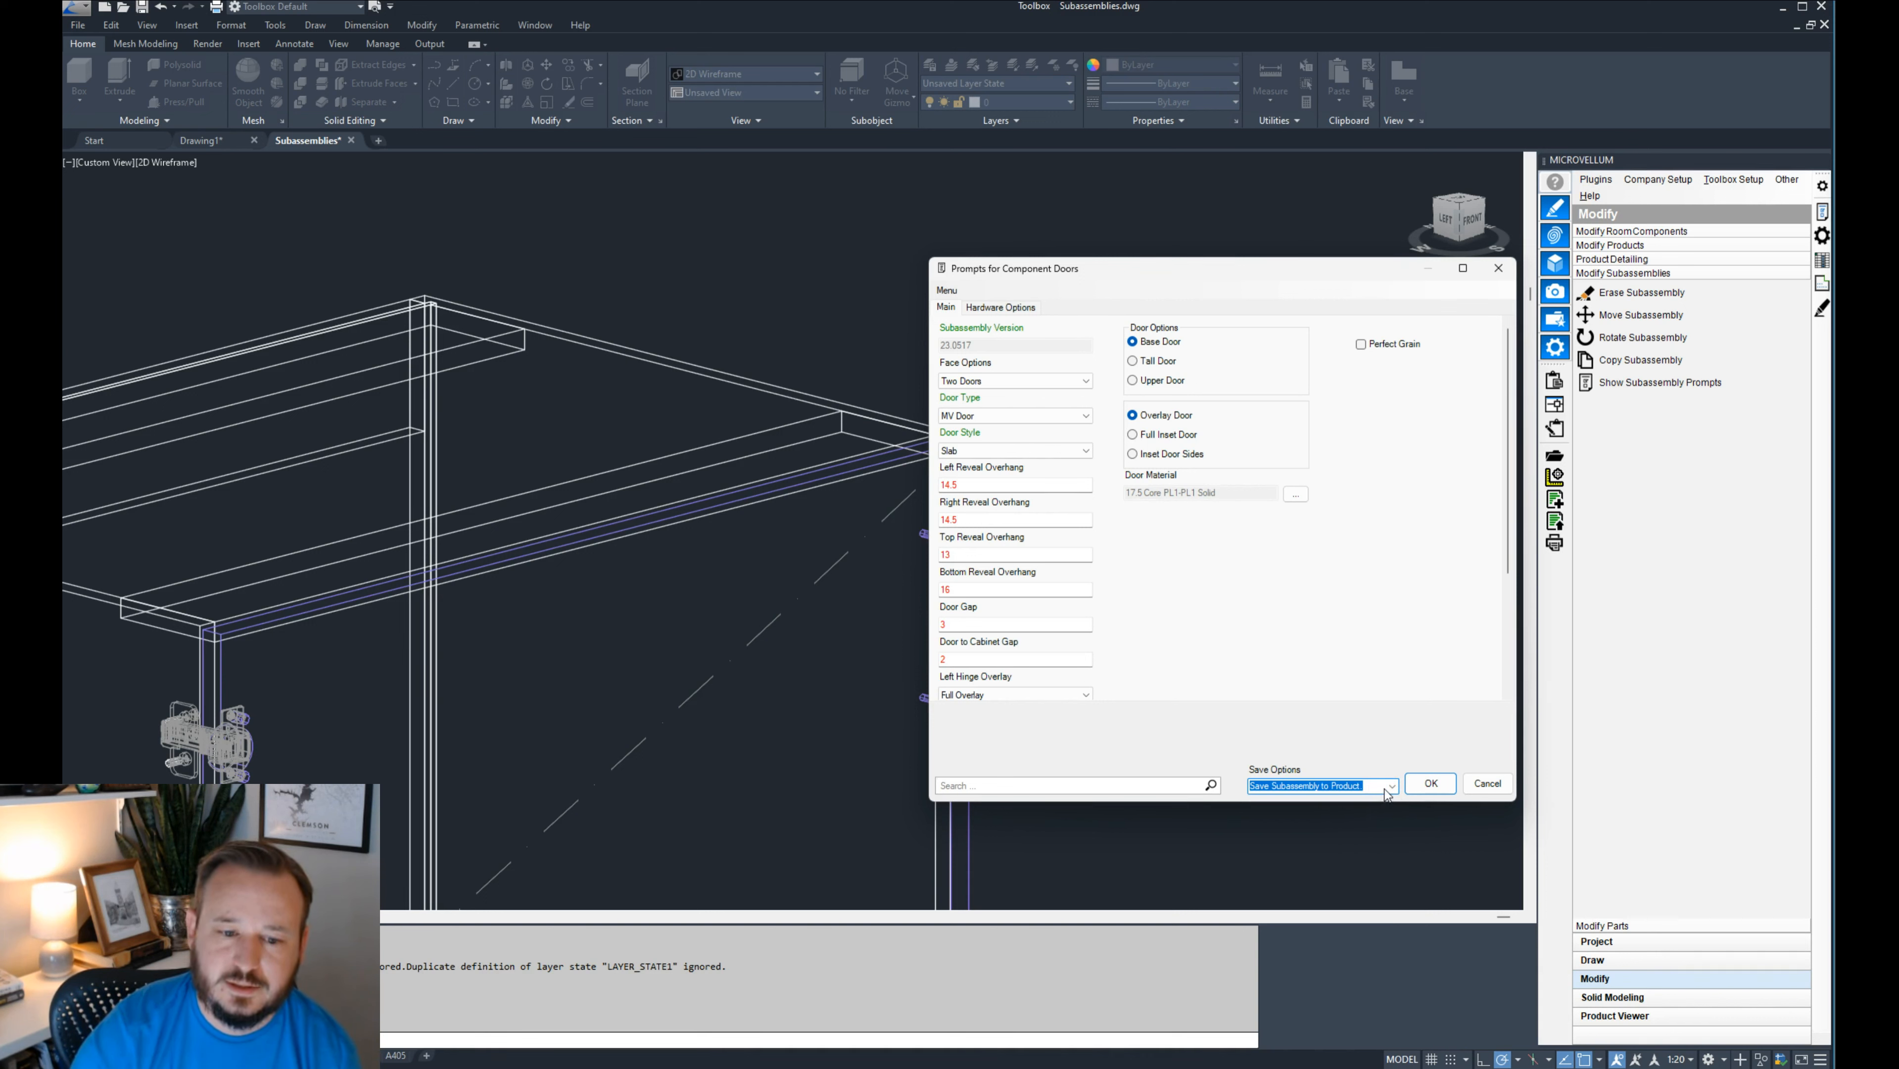
{"action": "left_click", "coordinate": [1386, 790]}
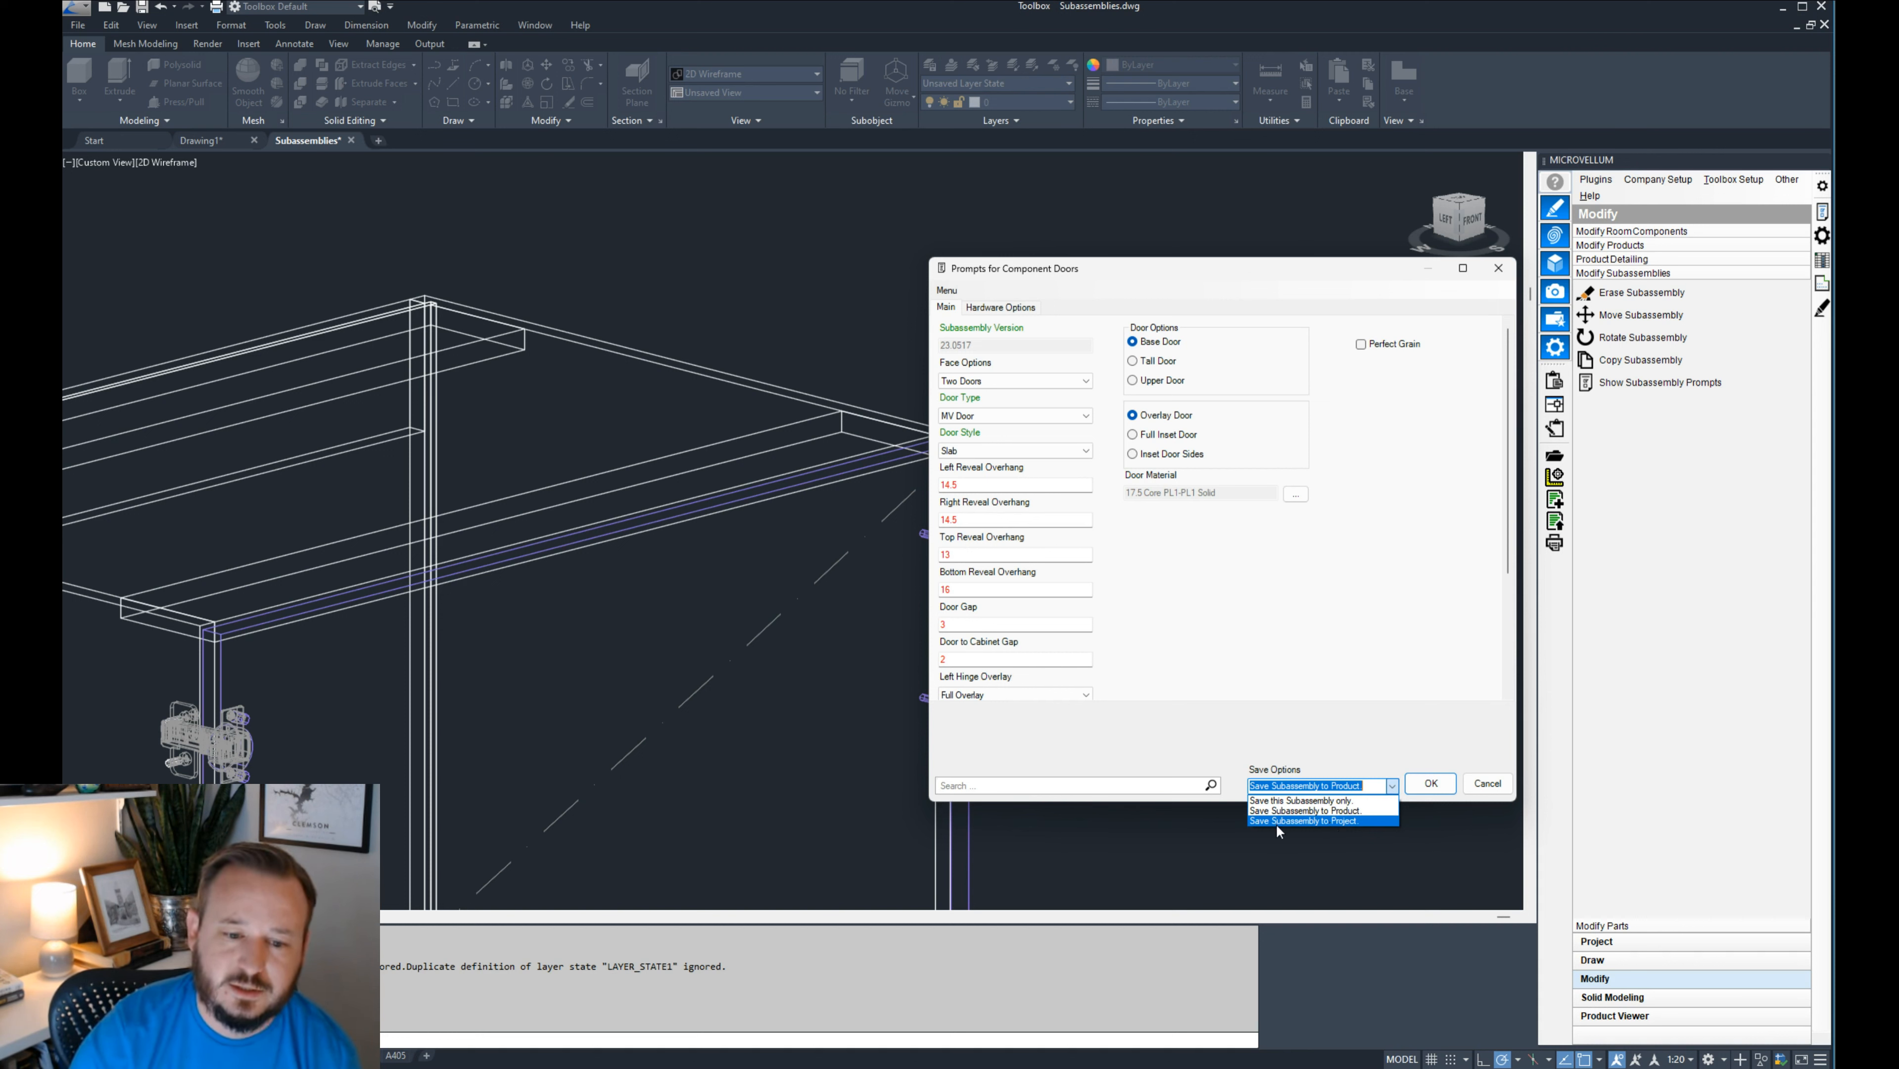
{"action": "left_click", "coordinate": [1348, 800]}
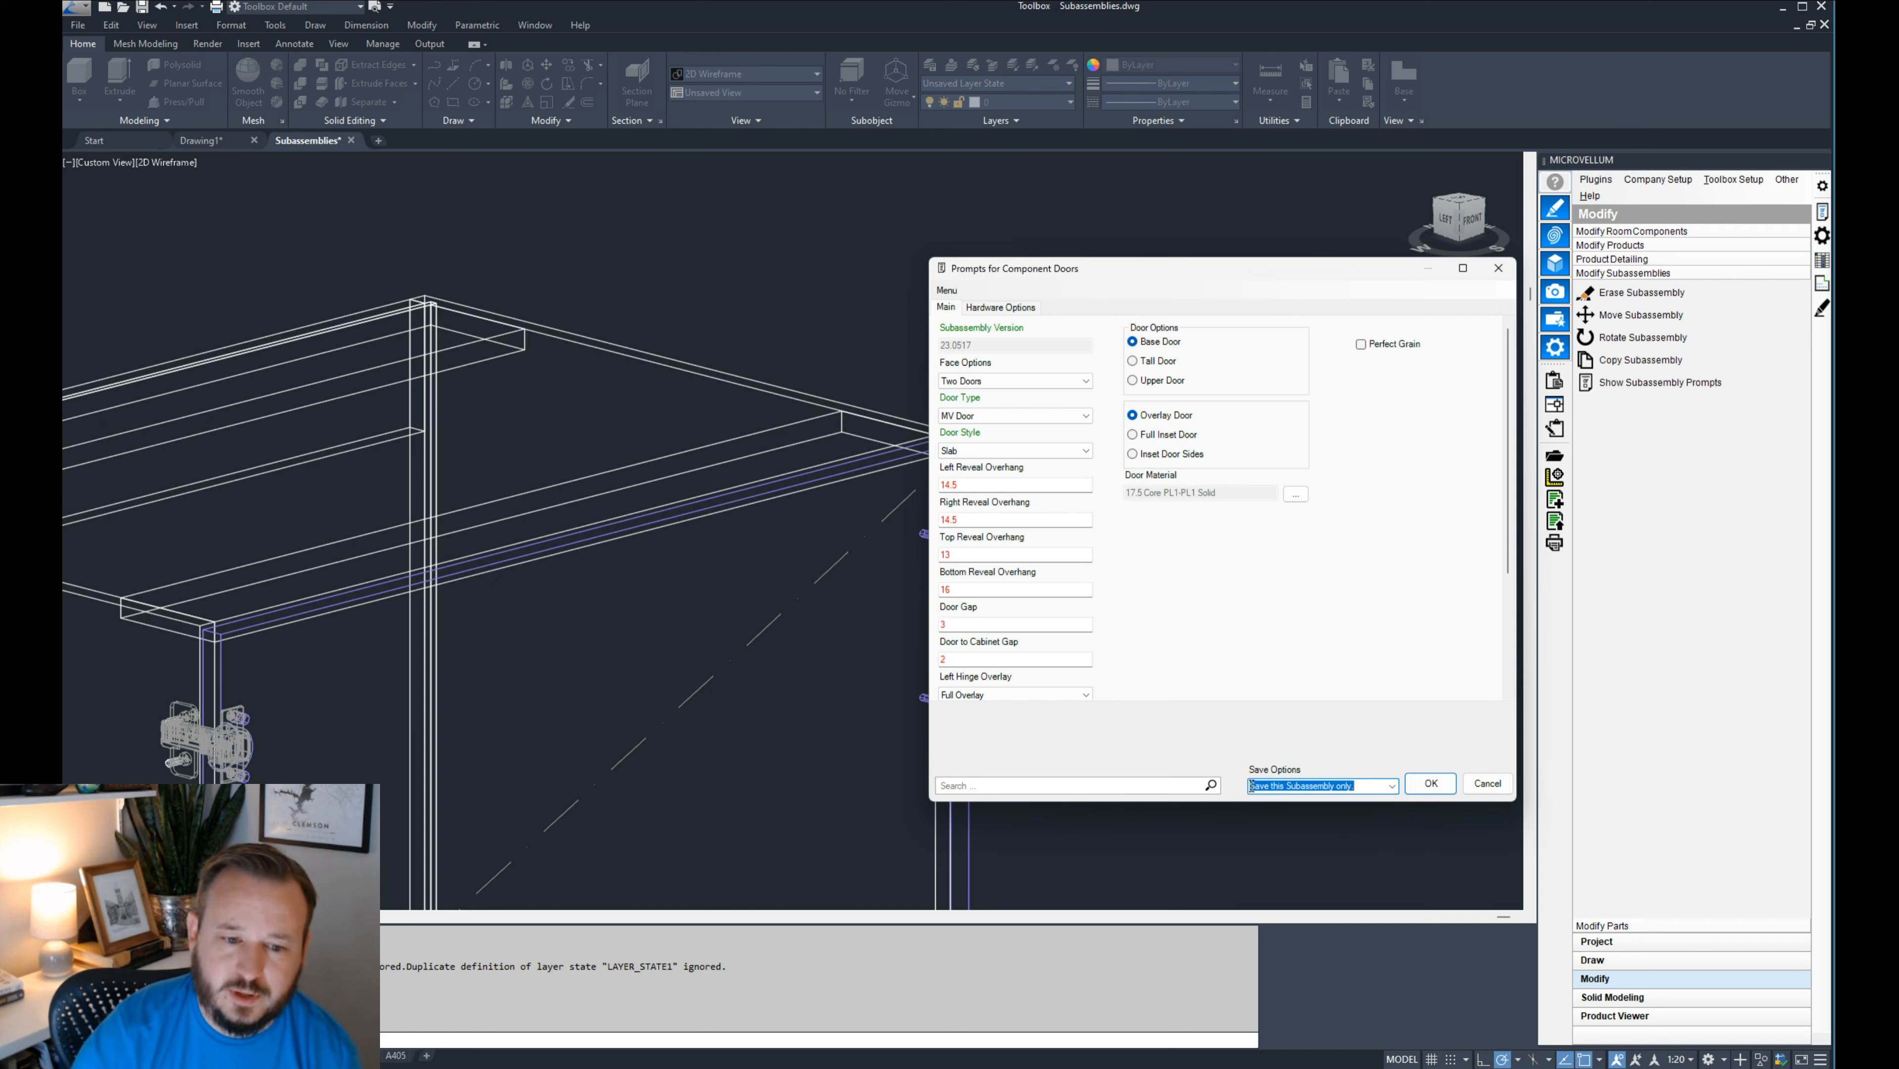
{"action": "left_click", "coordinate": [1431, 784]}
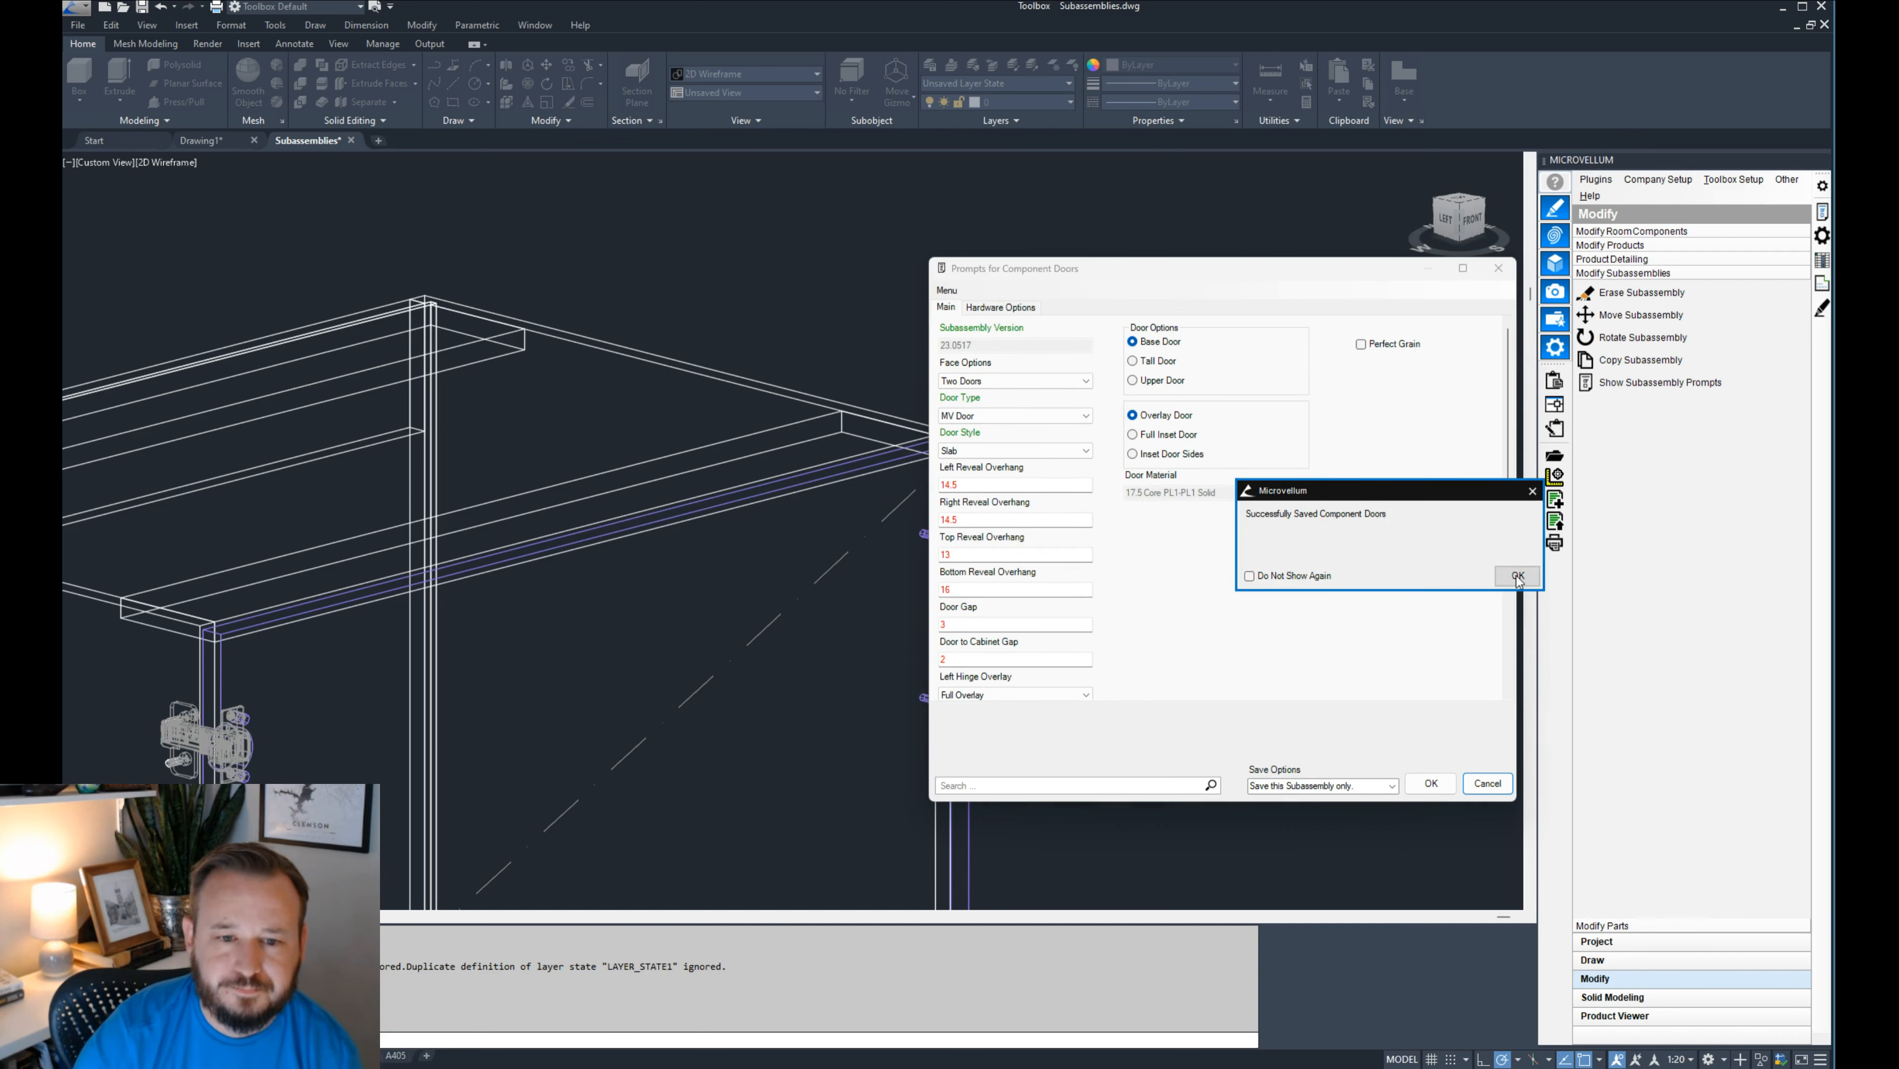
{"action": "left_click", "coordinate": [1517, 575]}
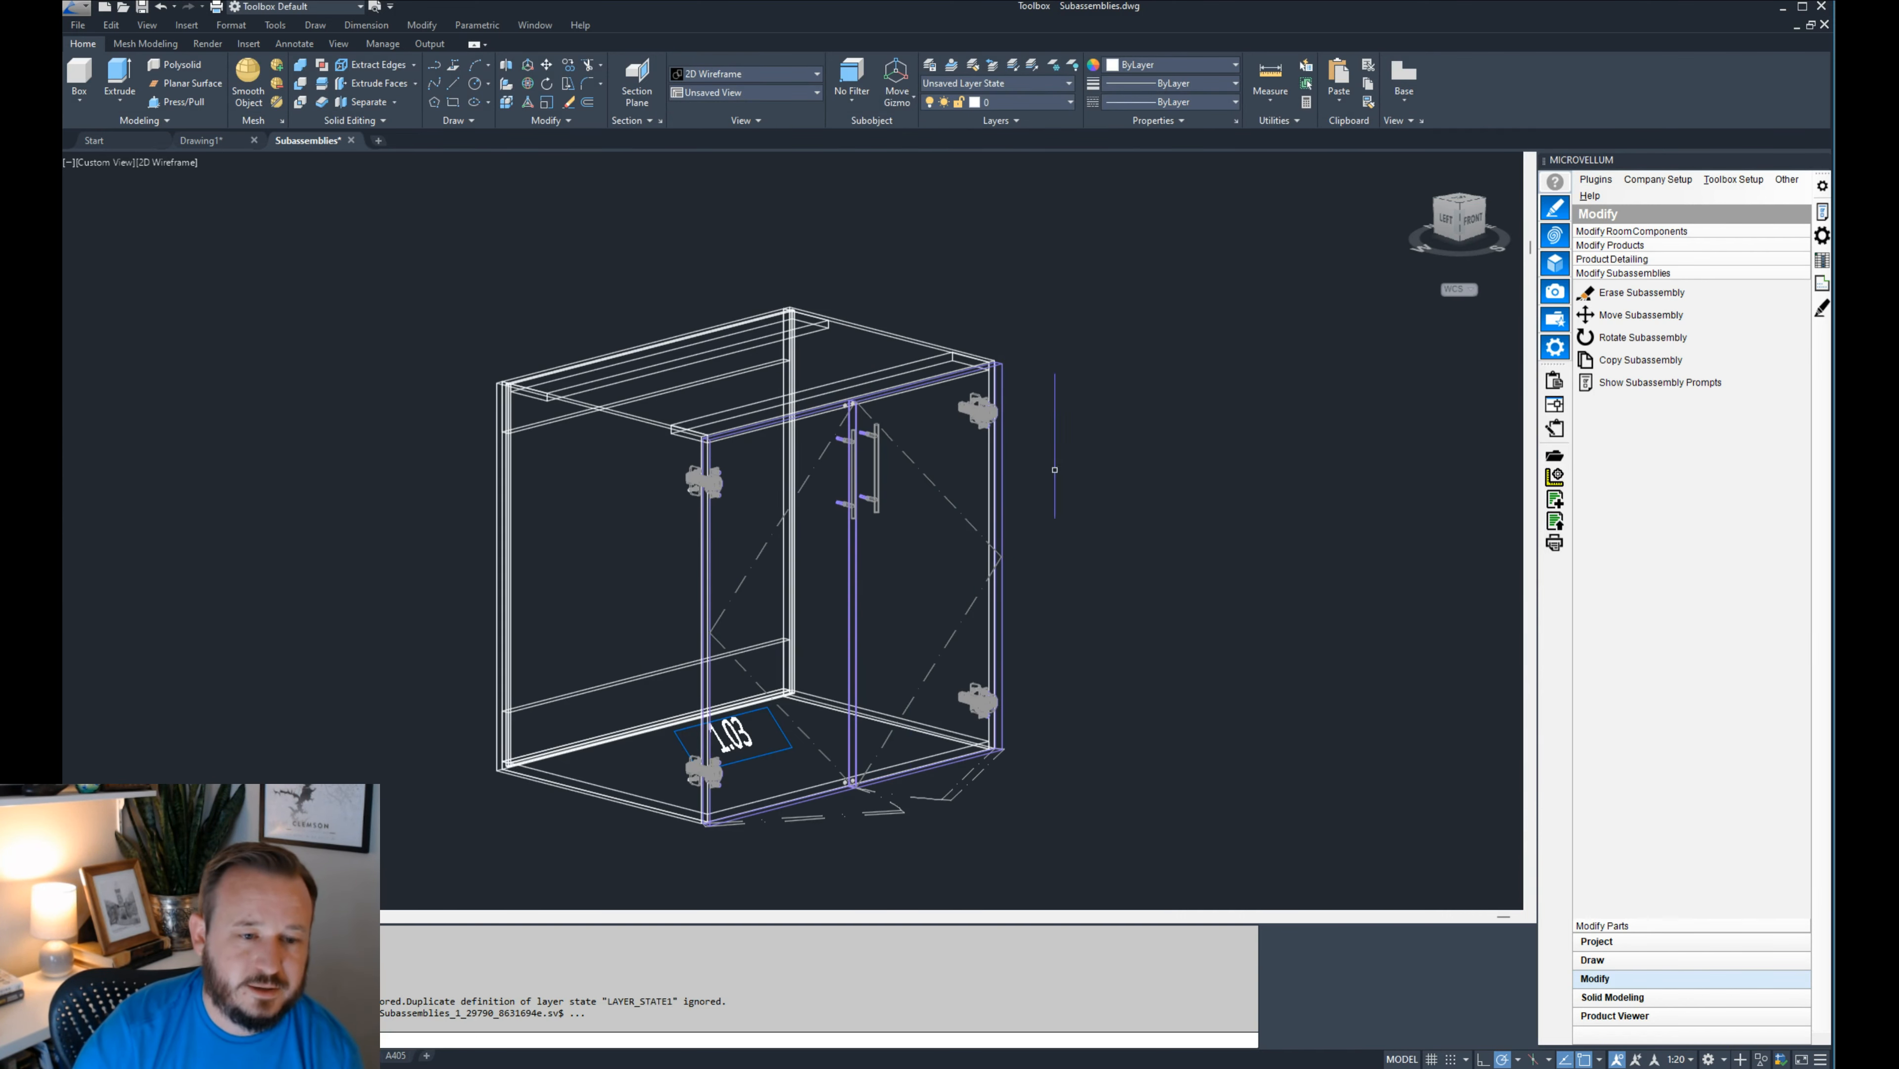
- Open the product prompts of cabinet 1.03 and bring up its Subassemblies dialog
{"action": "scroll", "coordinate": [750, 509], "scroll_direction": "up", "scroll_amount": 2}
{"action": "scroll", "coordinate": [889, 317], "scroll_direction": "down", "scroll_amount": 2}
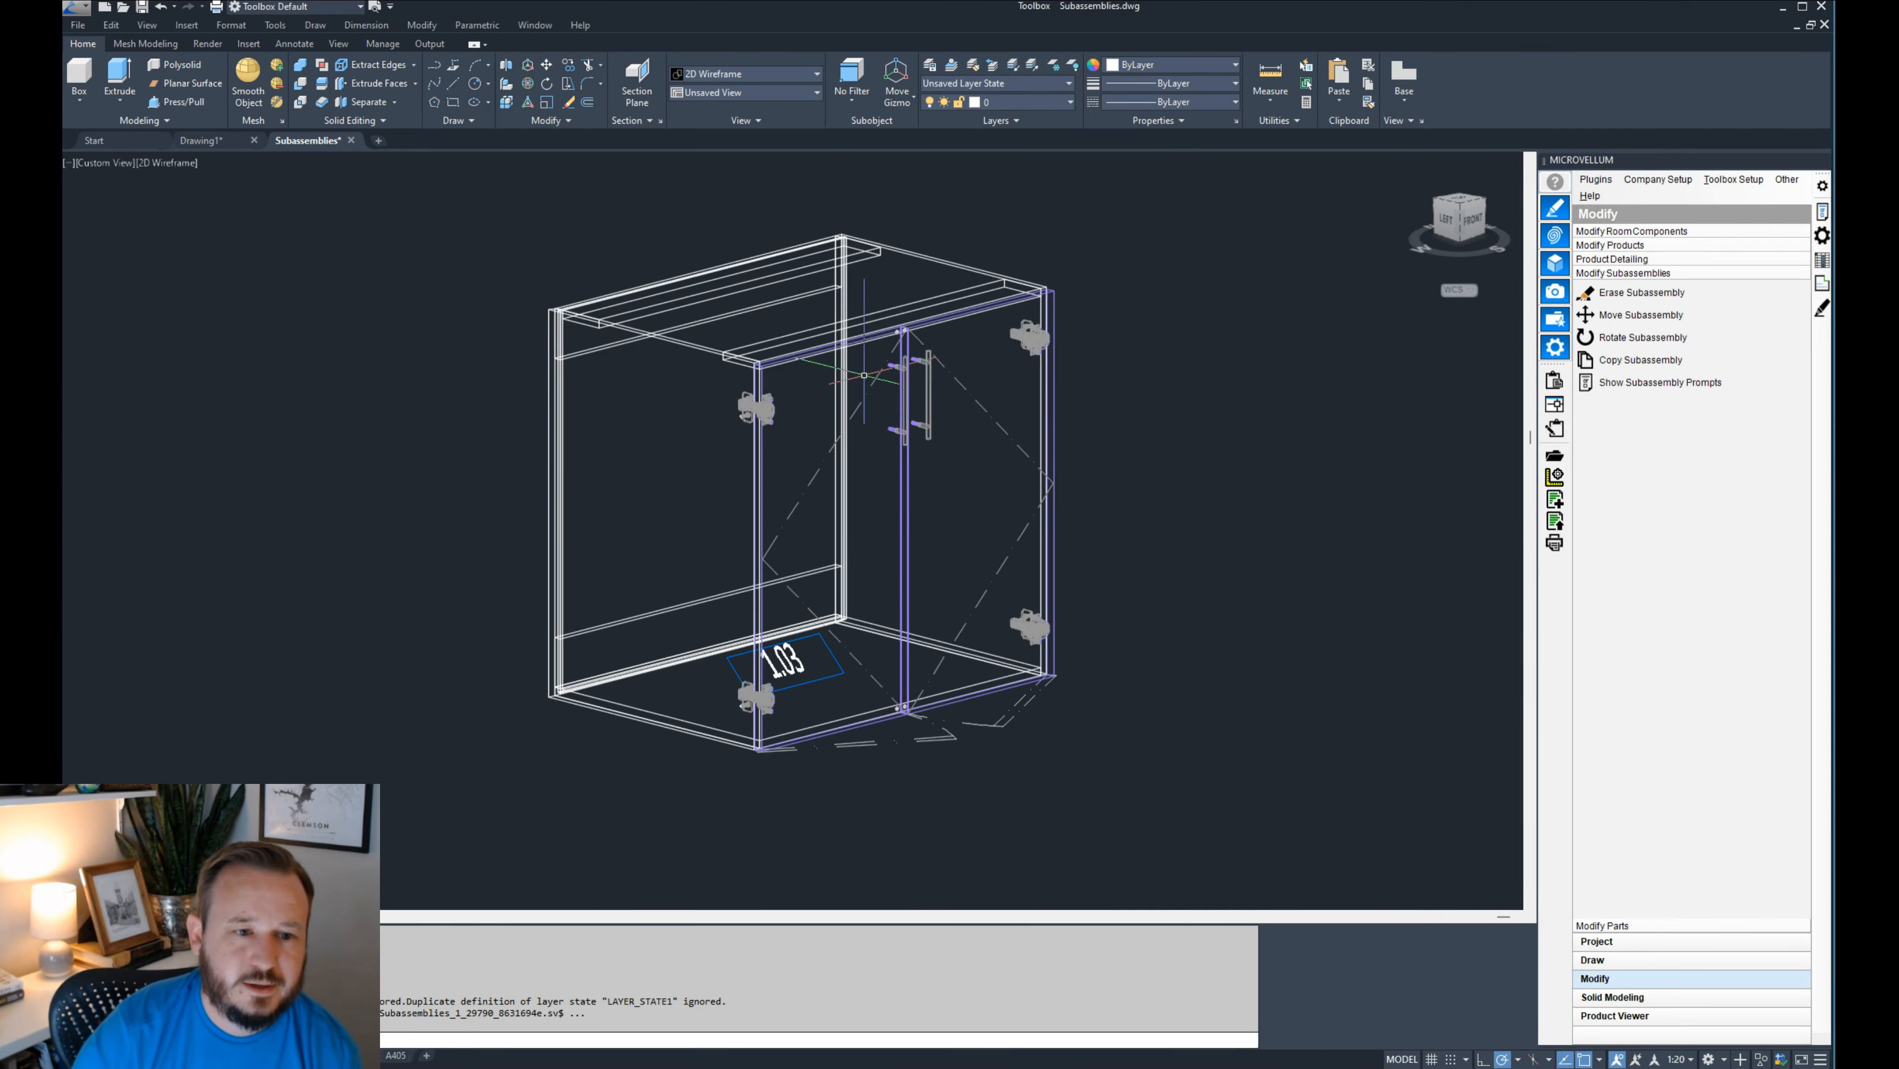
{"action": "middle_click_drag", "start_coordinate": [1027, 314], "coordinate": [1108, 363]}
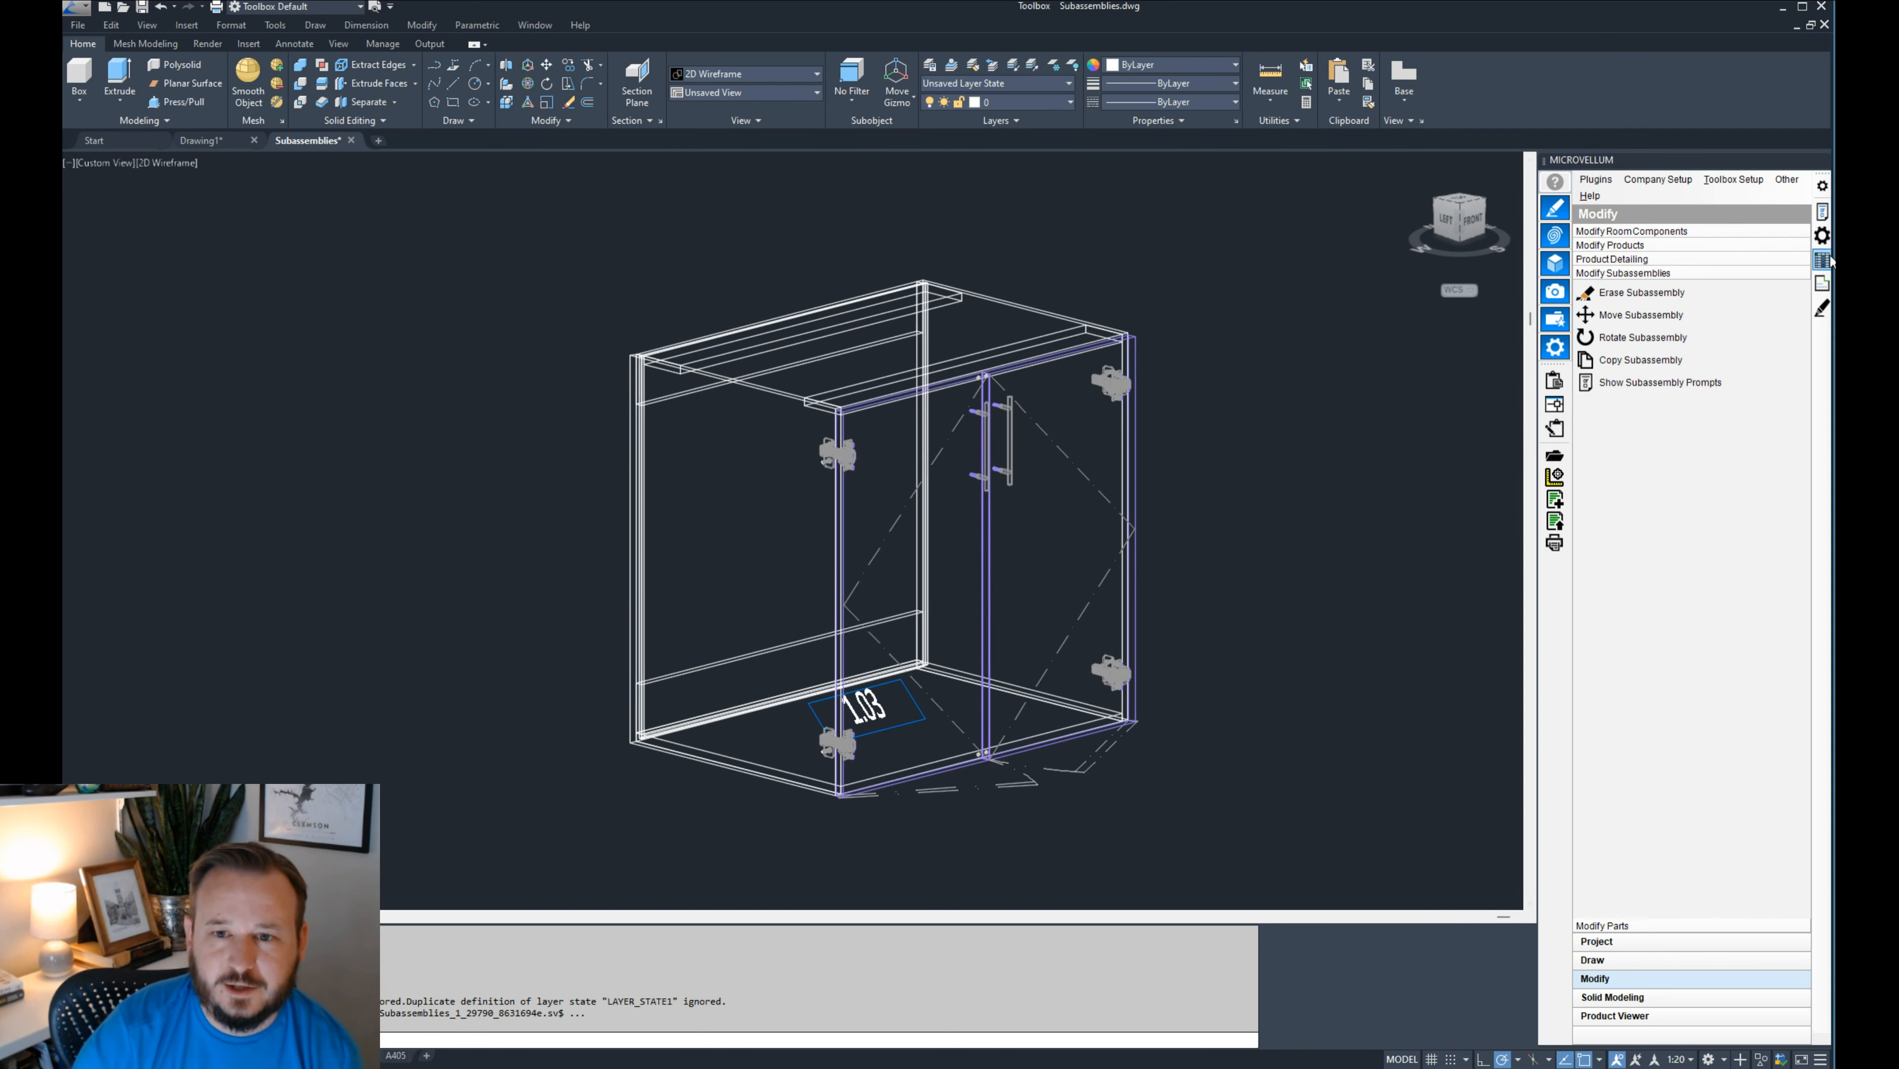
{"action": "left_click", "coordinate": [1822, 214]}
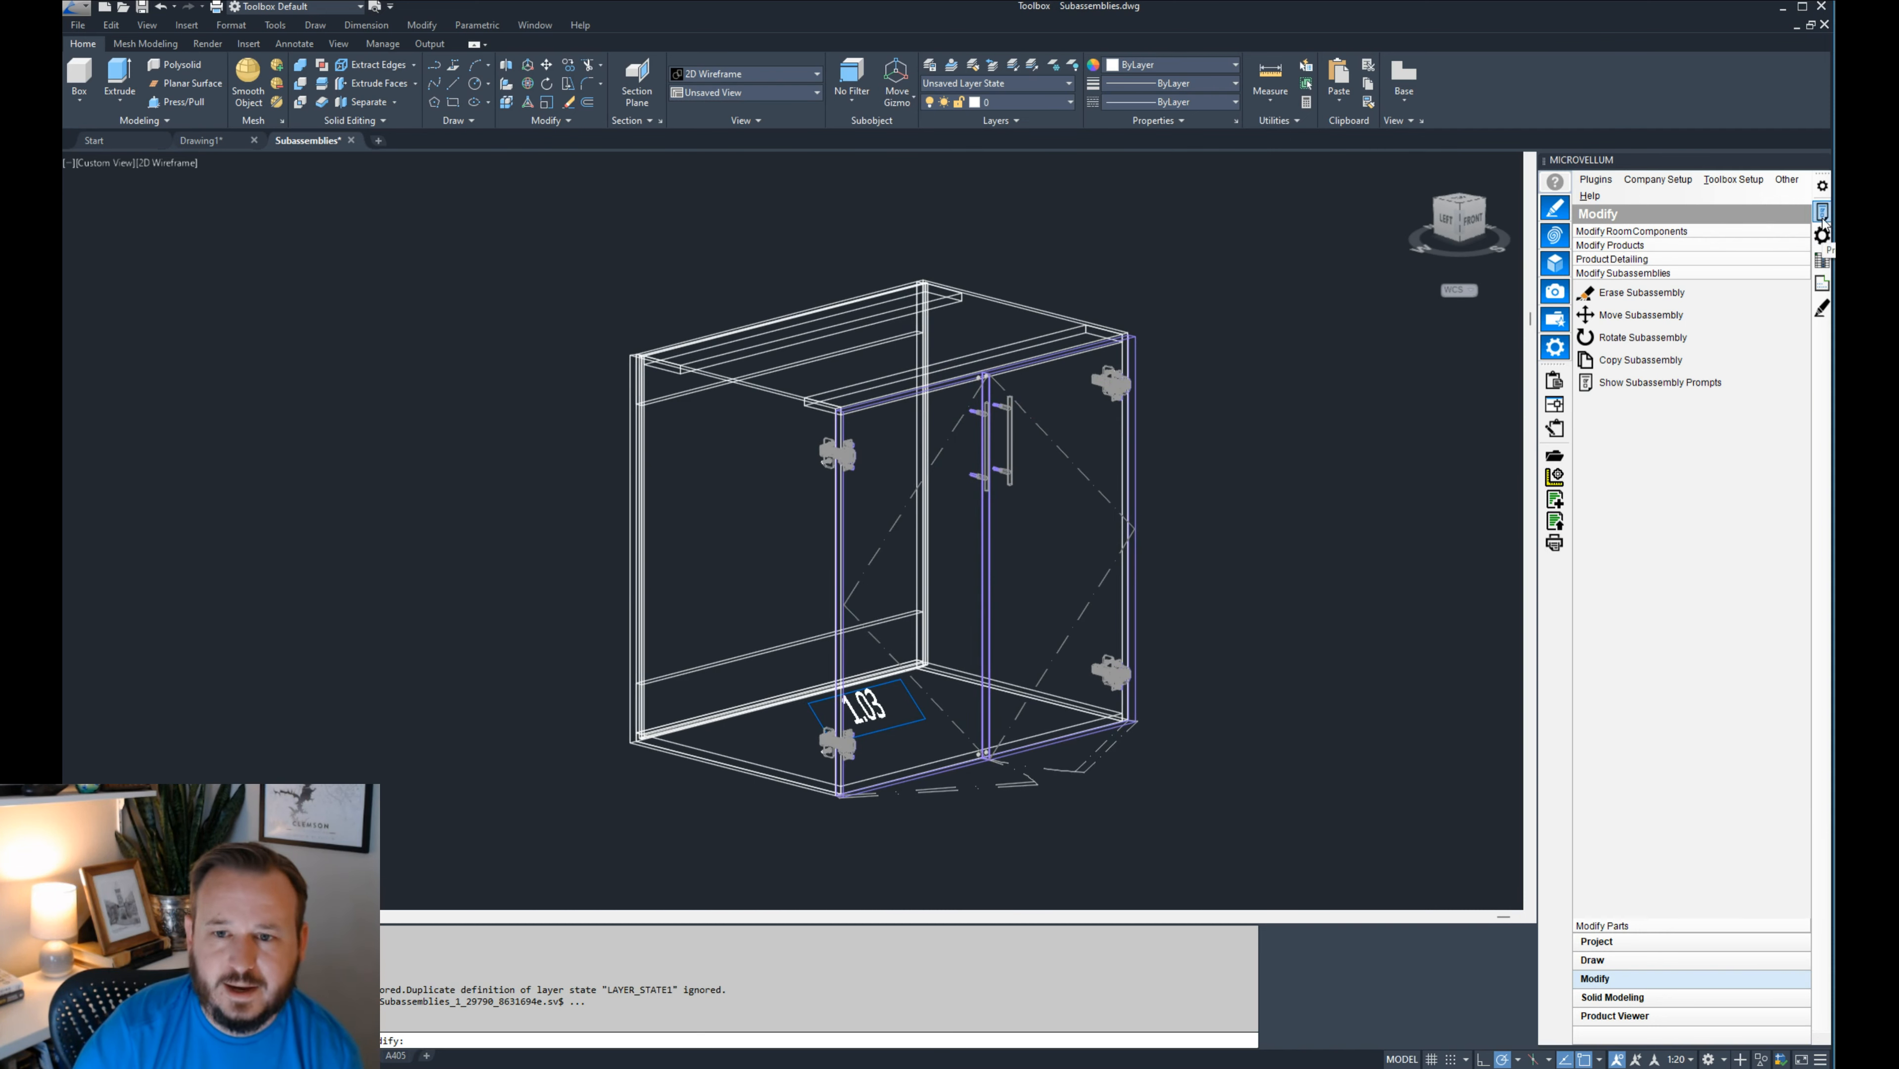
{"action": "left_click", "coordinate": [1116, 338]}
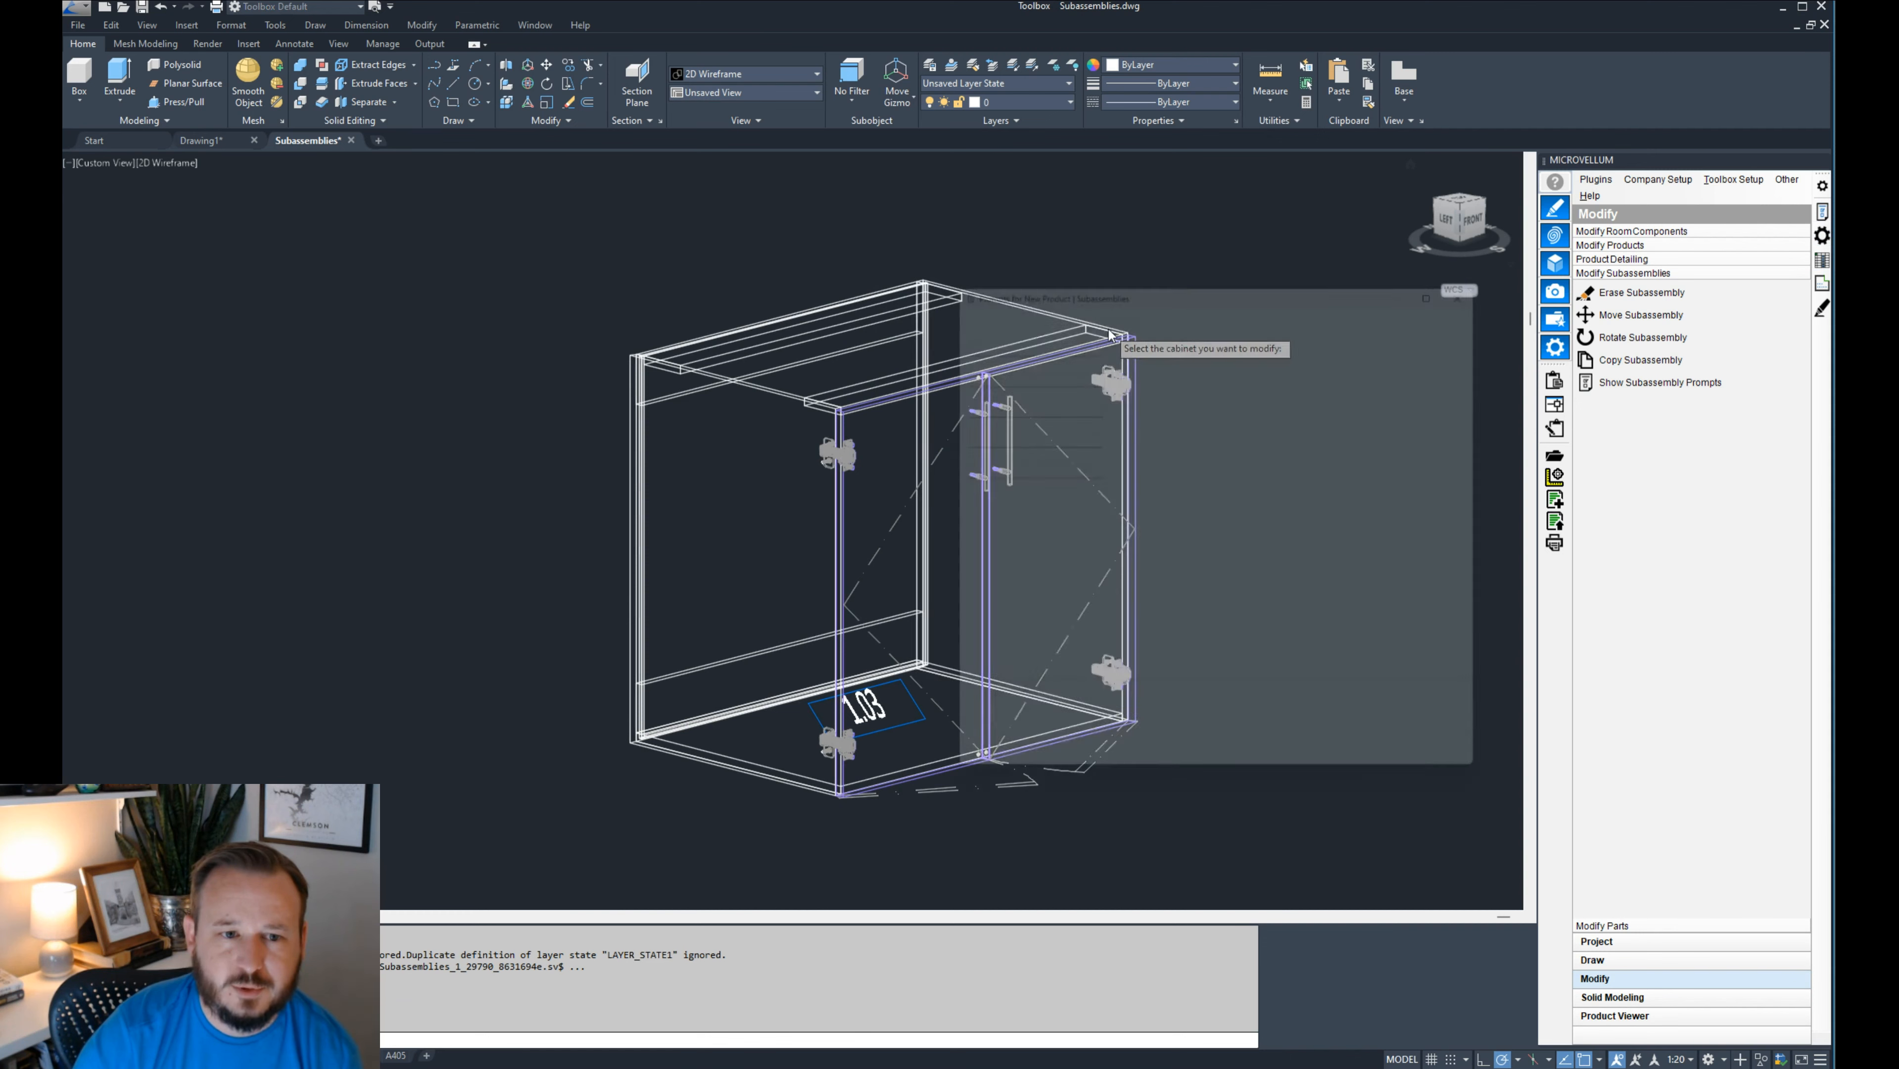
{"action": "right_click", "coordinate": [1187, 494]}
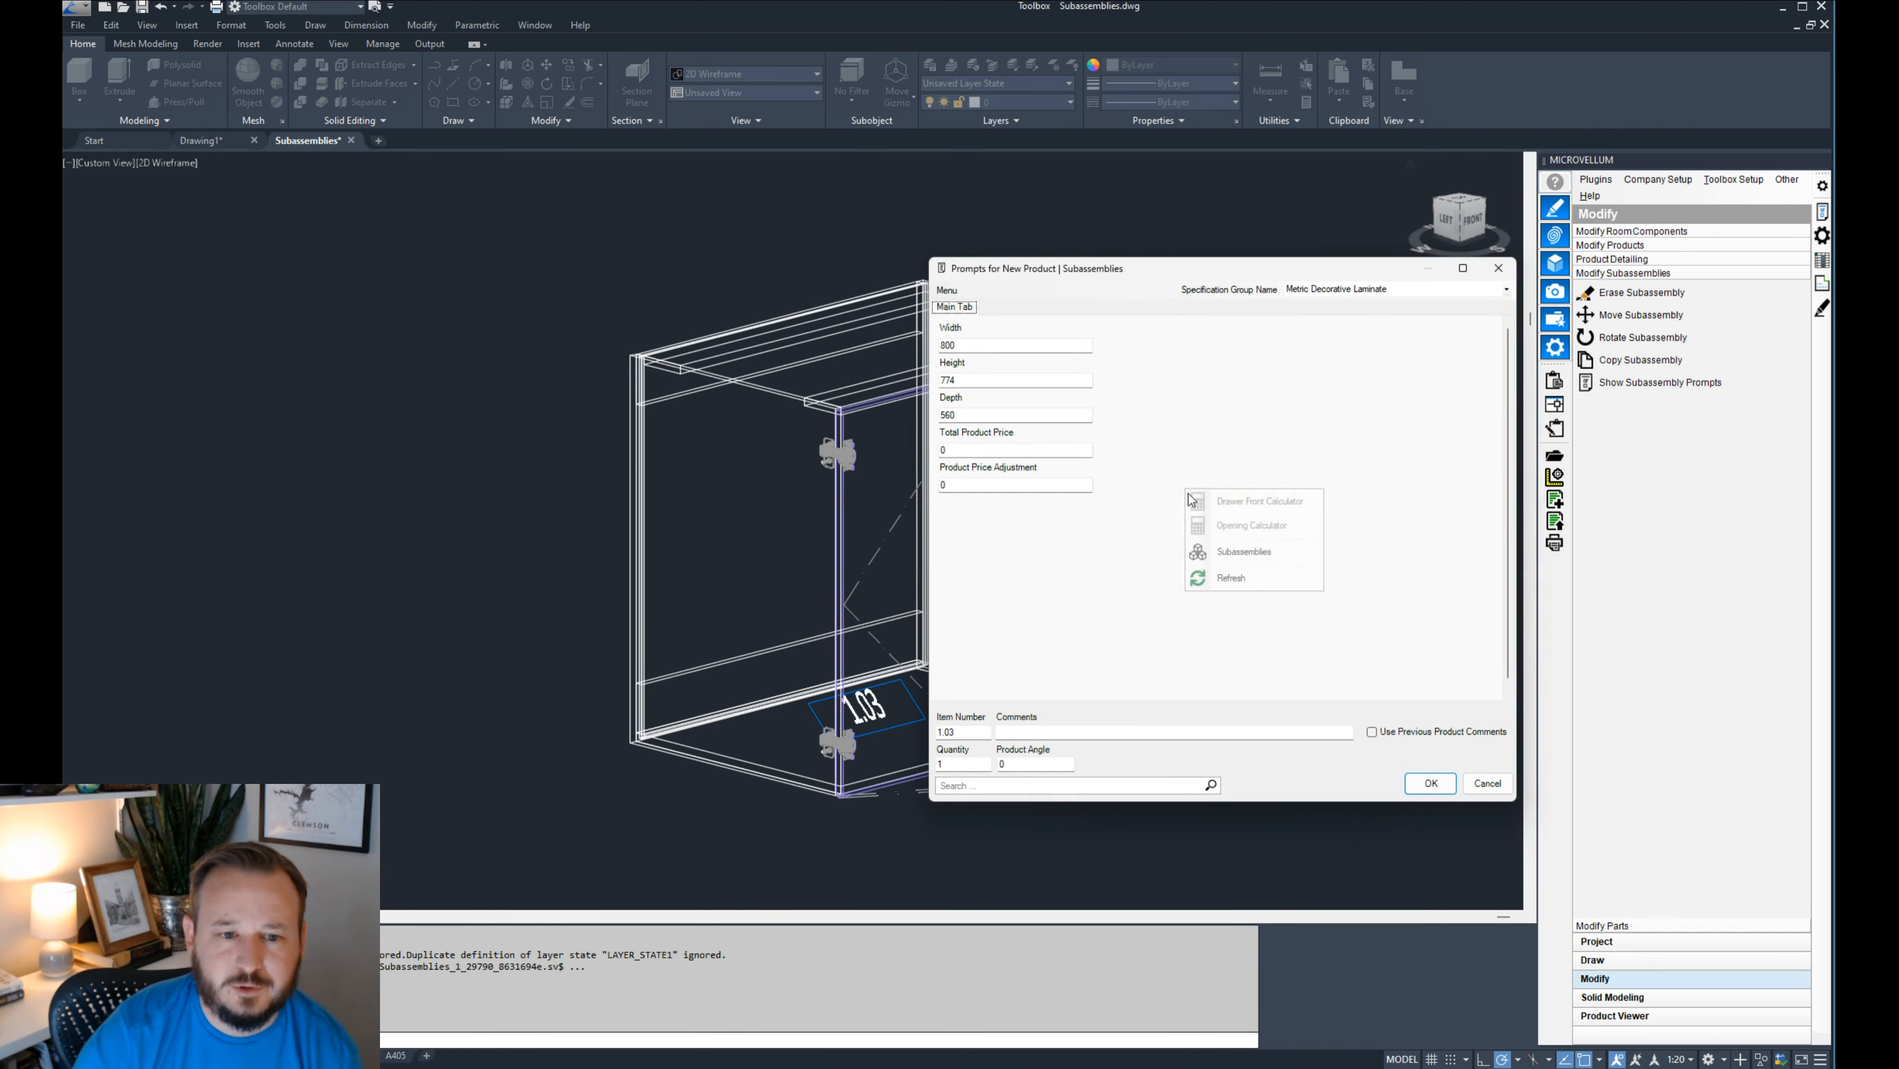
{"action": "left_click", "coordinate": [1243, 552]}
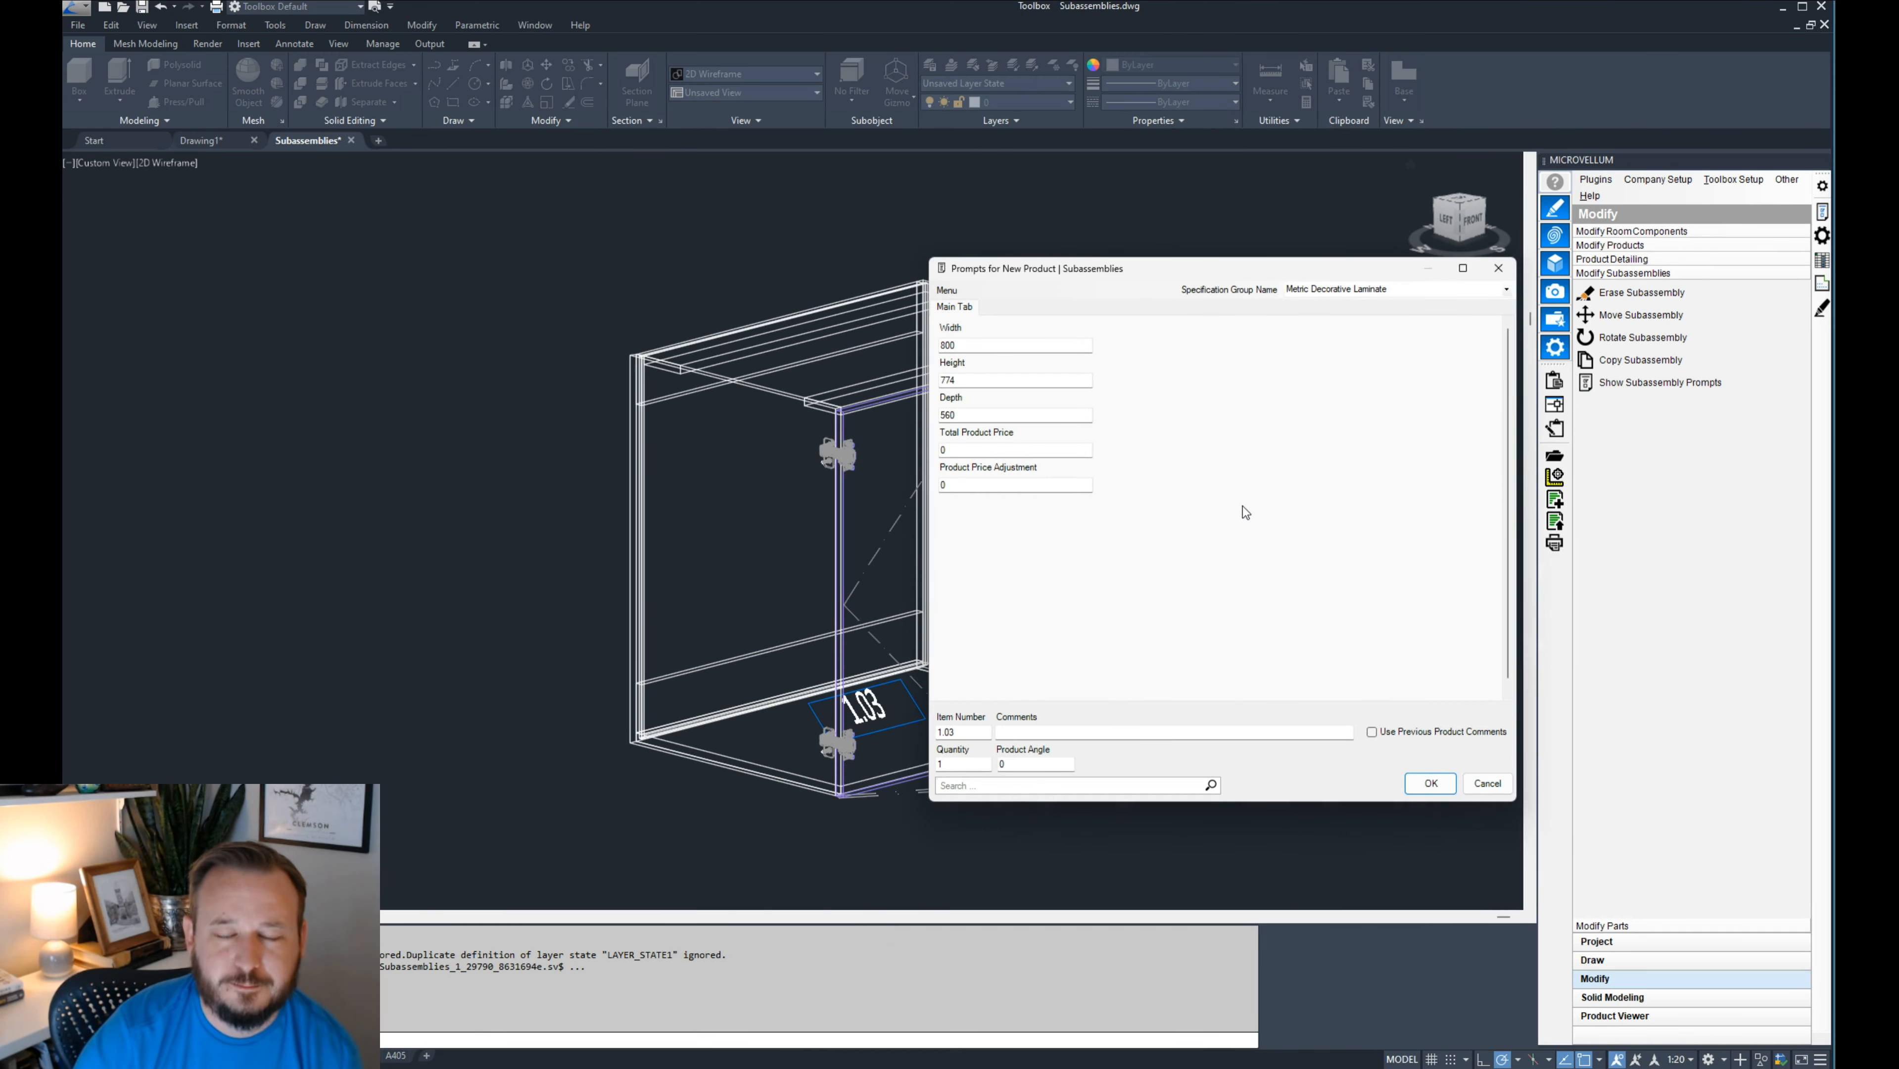
- Add the Shelf Adj subassembly from the library's Universal, Internal Inserts, Standard Cabinet Inserts category to the subassembly list of cabinet 1.03
{"action": "left_click", "coordinate": [1071, 384]}
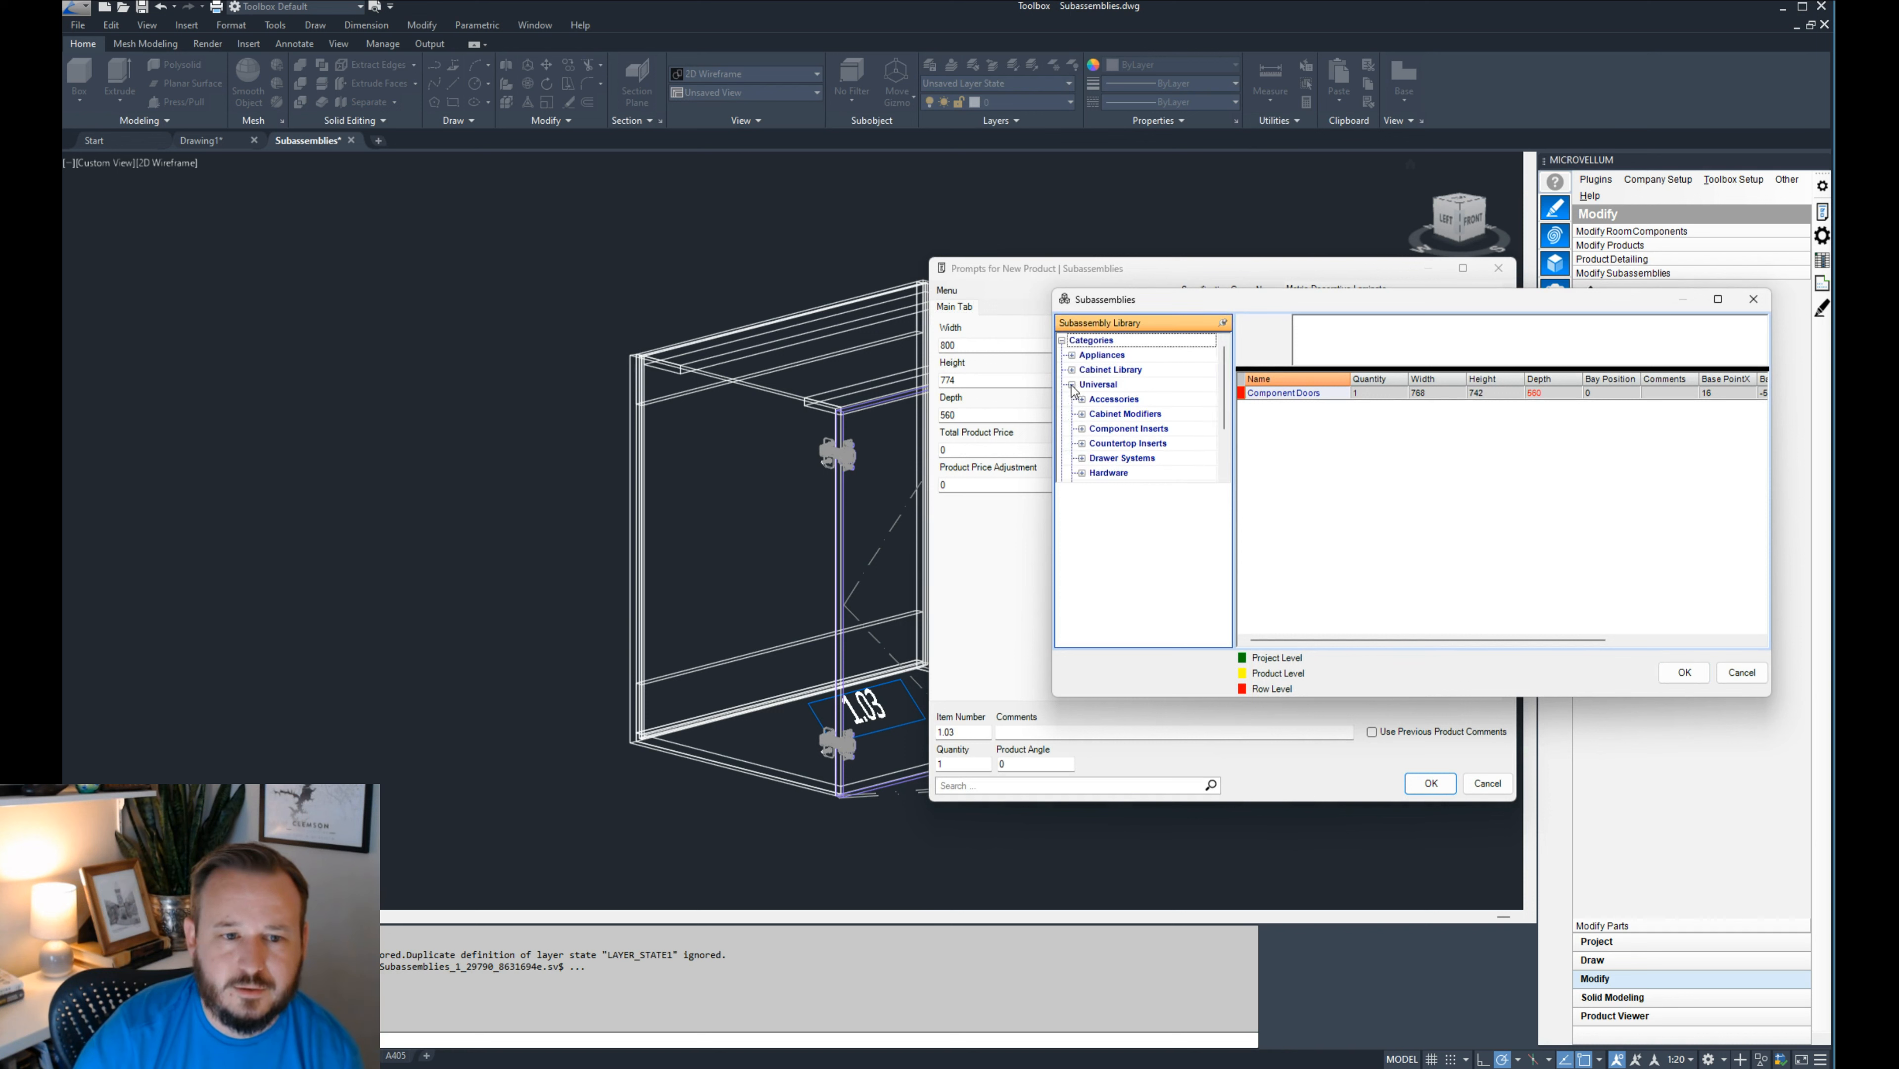
{"action": "scroll", "coordinate": [1082, 444], "scroll_direction": "down", "scroll_amount": 1}
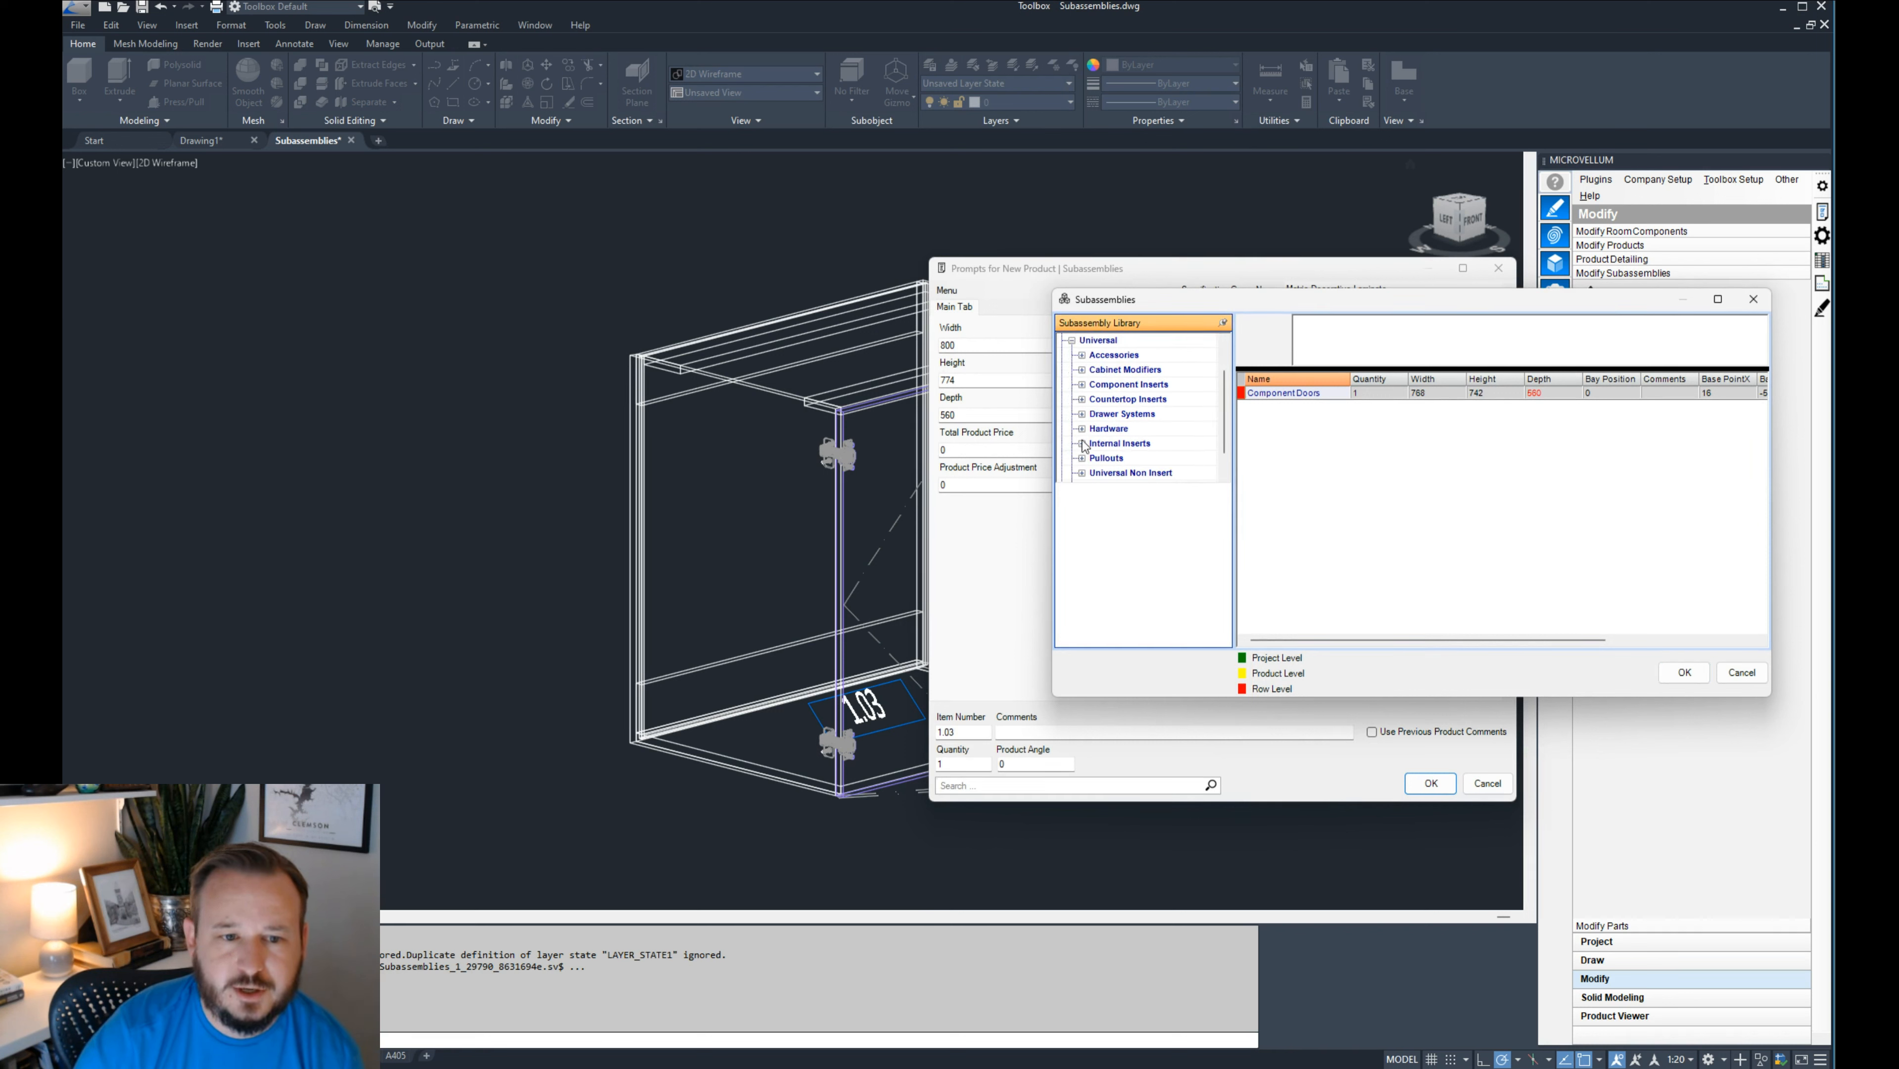
{"action": "left_click", "coordinate": [1082, 444]}
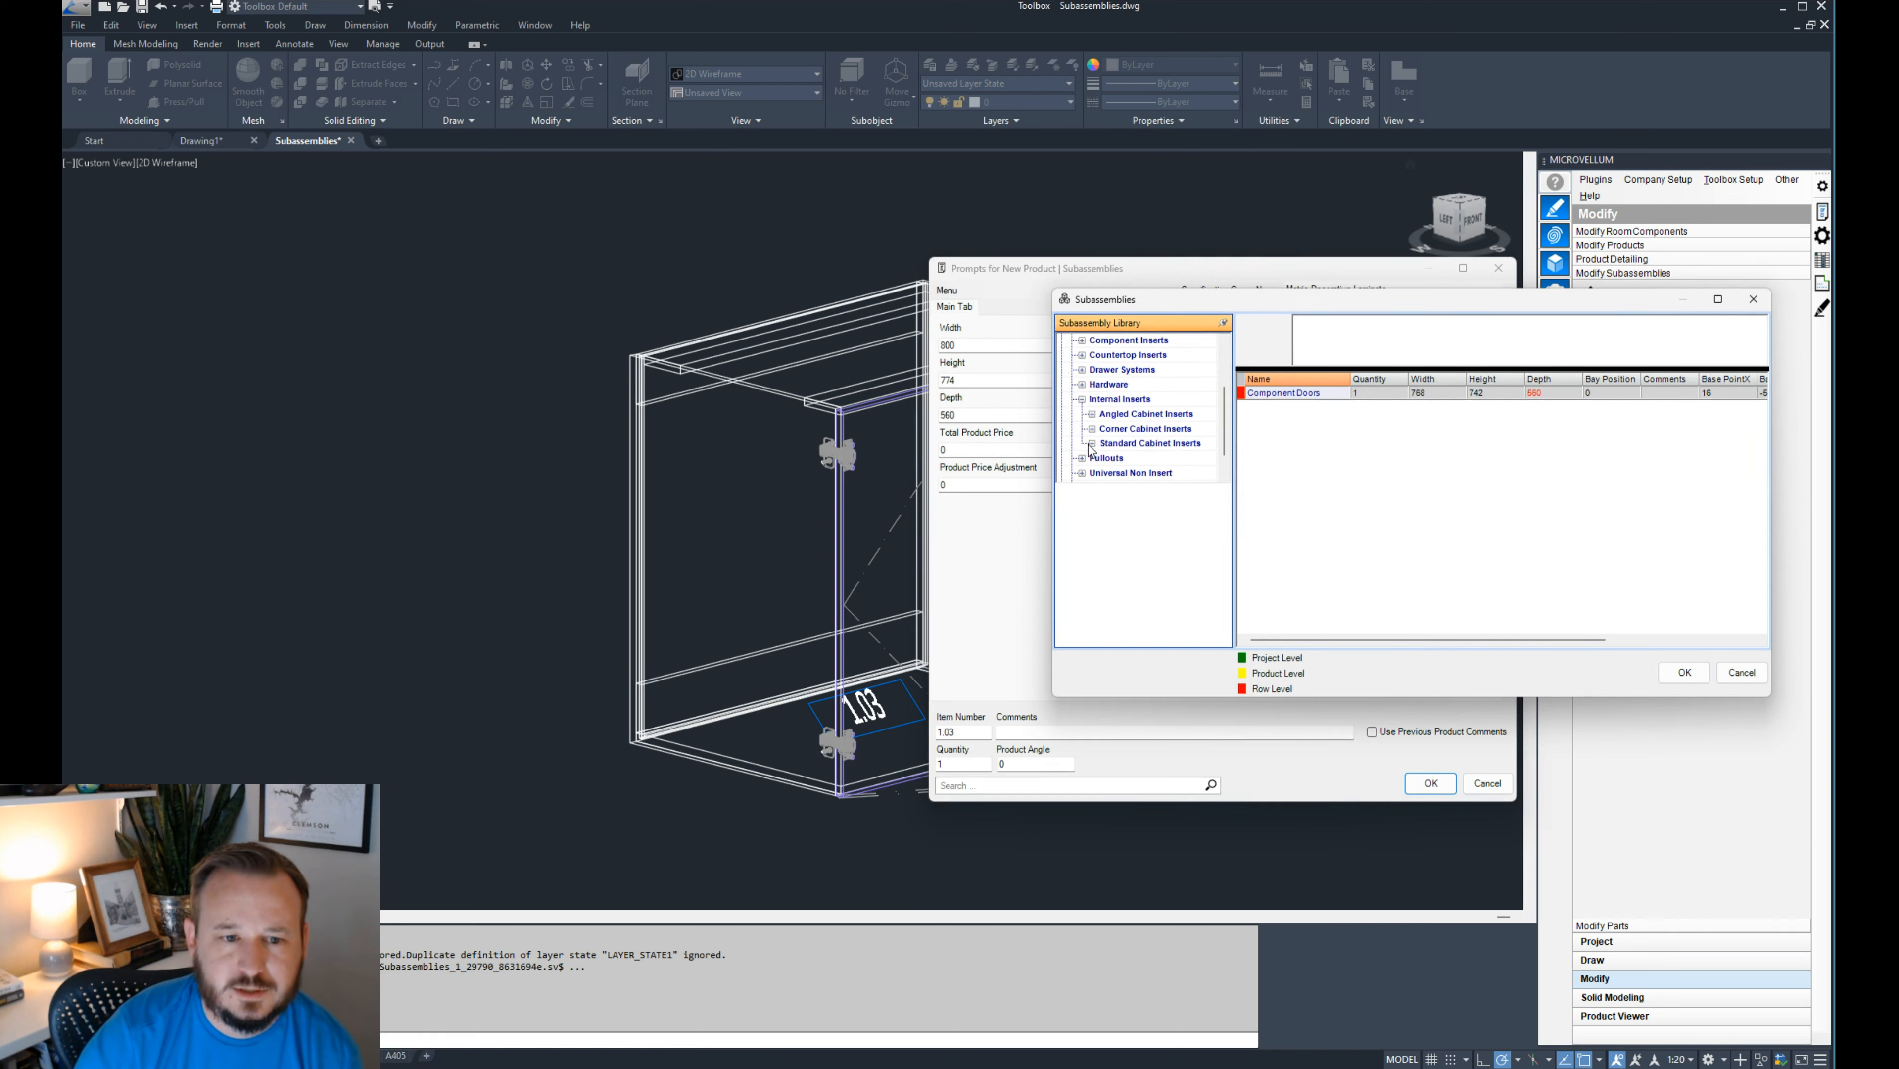
{"action": "left_click", "coordinate": [1091, 442]}
{"action": "scroll", "coordinate": [1095, 441], "scroll_direction": "down", "scroll_amount": 4}
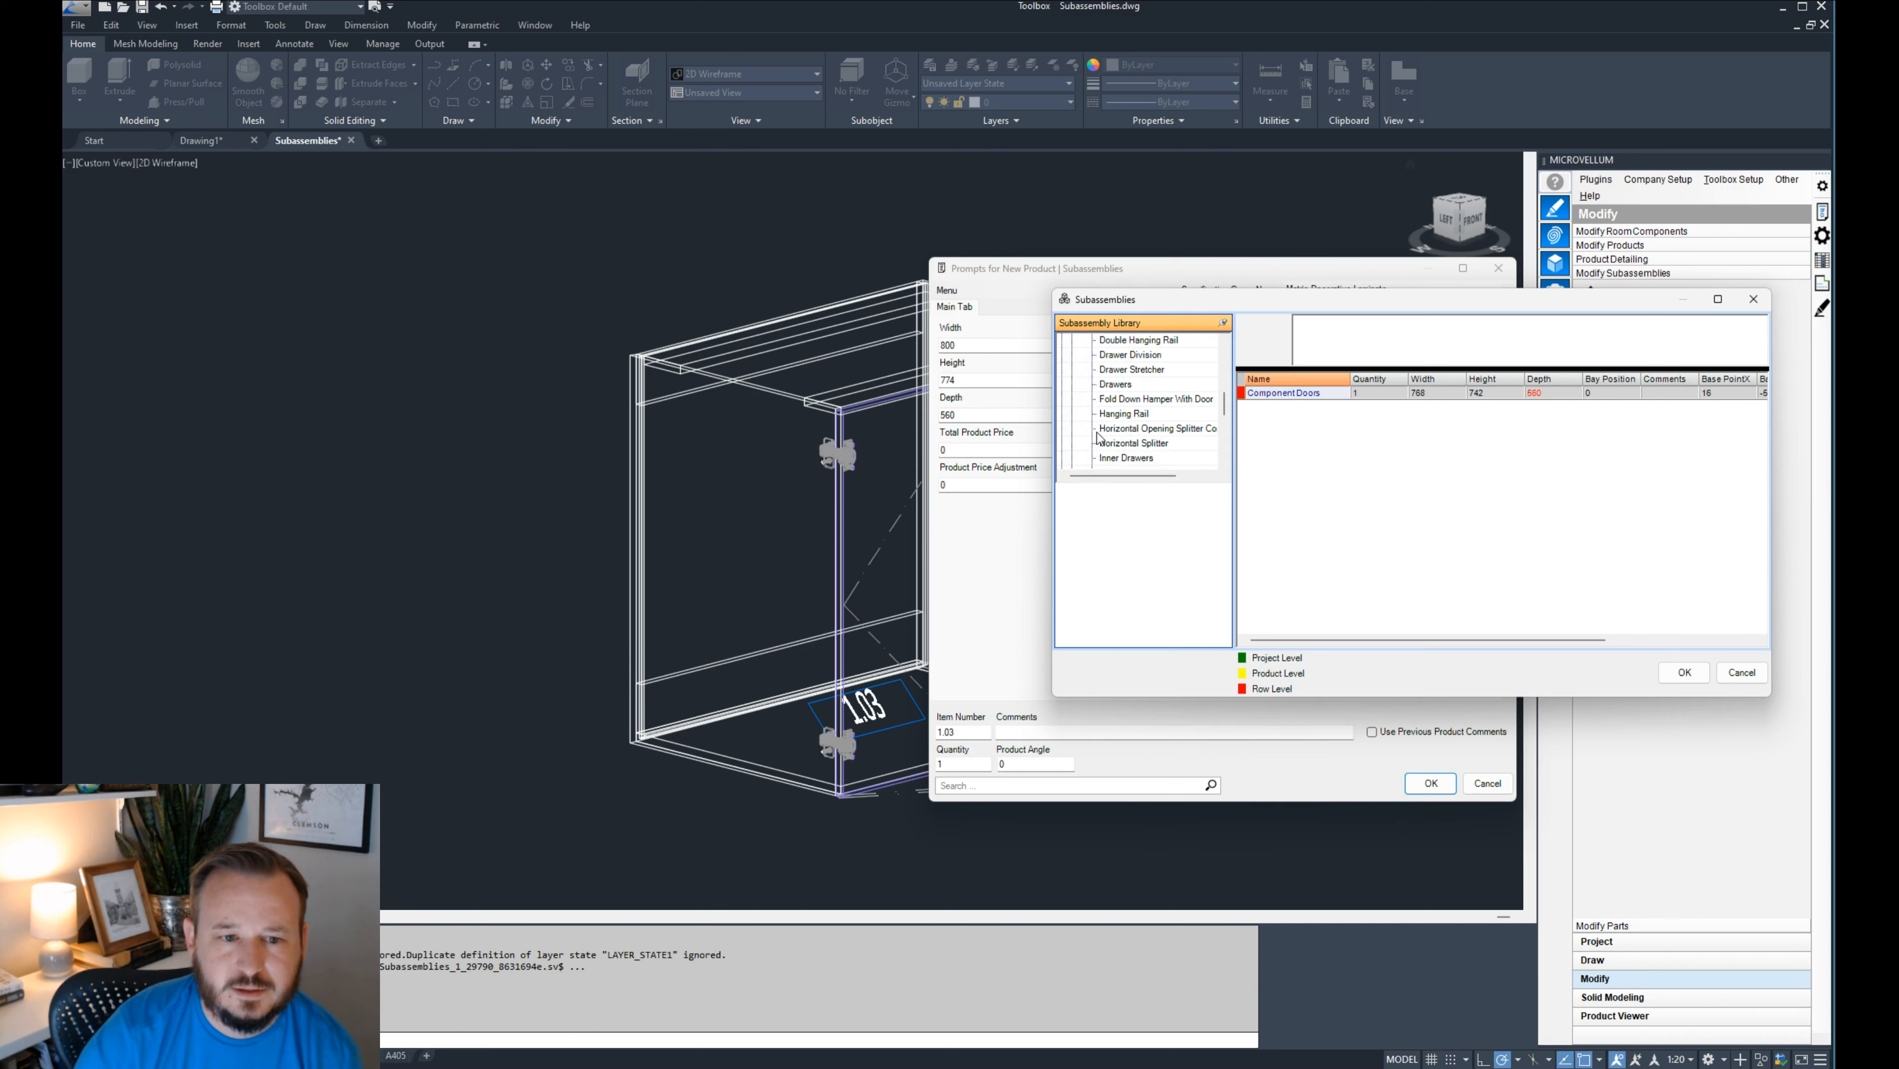
{"action": "scroll", "coordinate": [1098, 437], "scroll_direction": "down", "scroll_amount": 4}
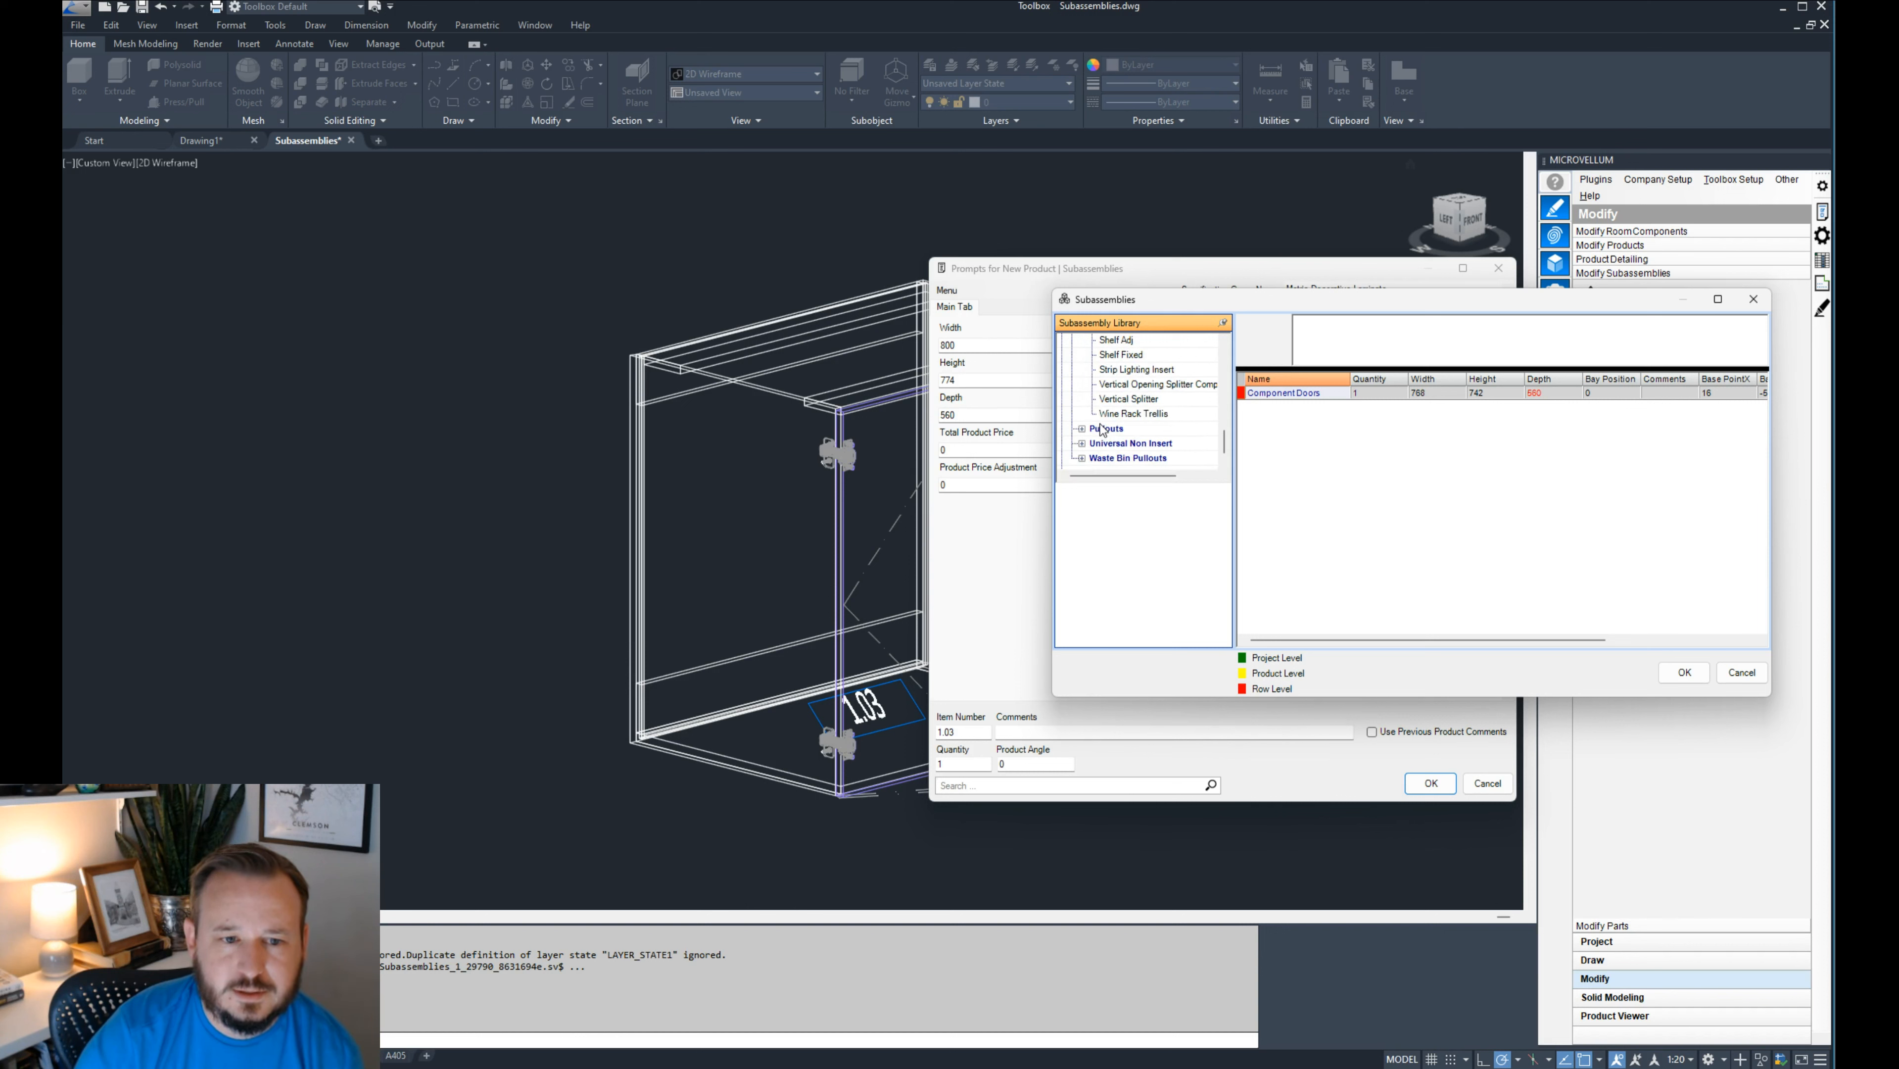
{"action": "left_click", "coordinate": [1126, 342]}
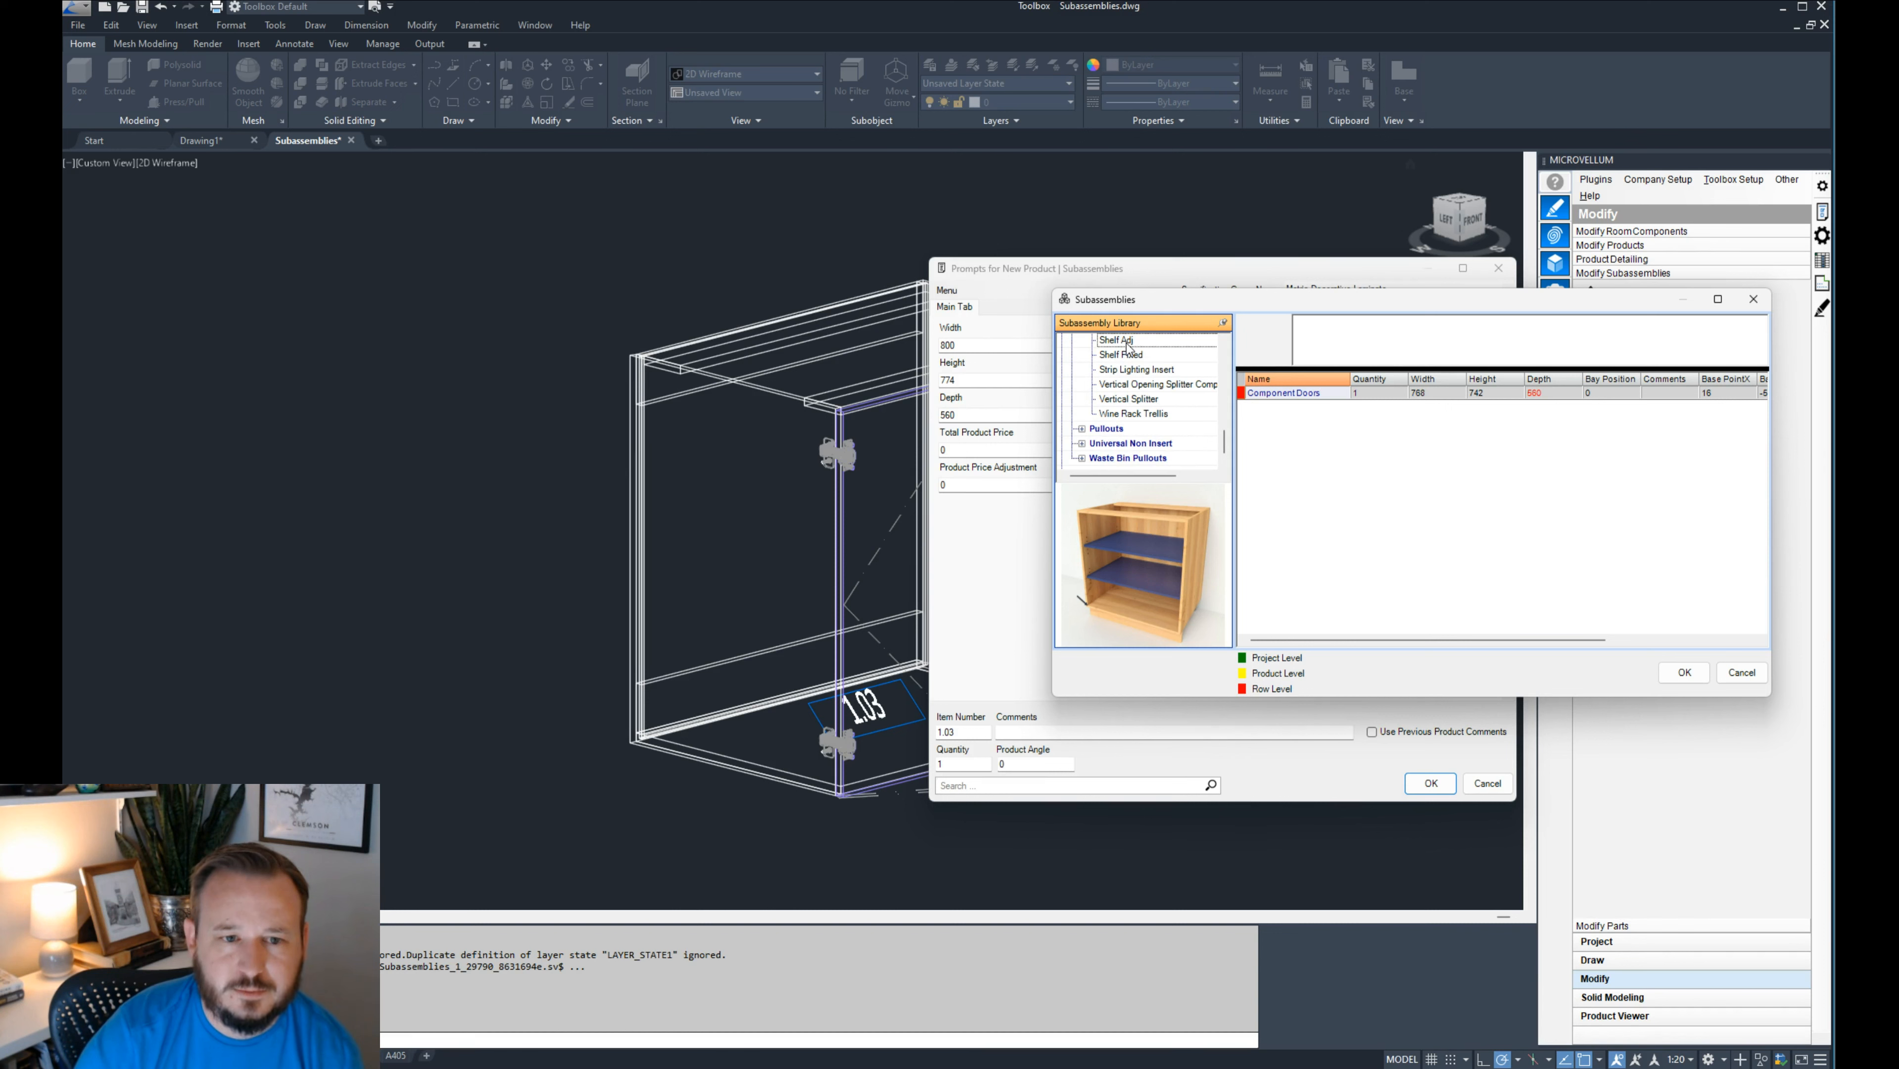
{"action": "left_click_drag", "start_coordinate": [1126, 344], "coordinate": [1284, 436]}
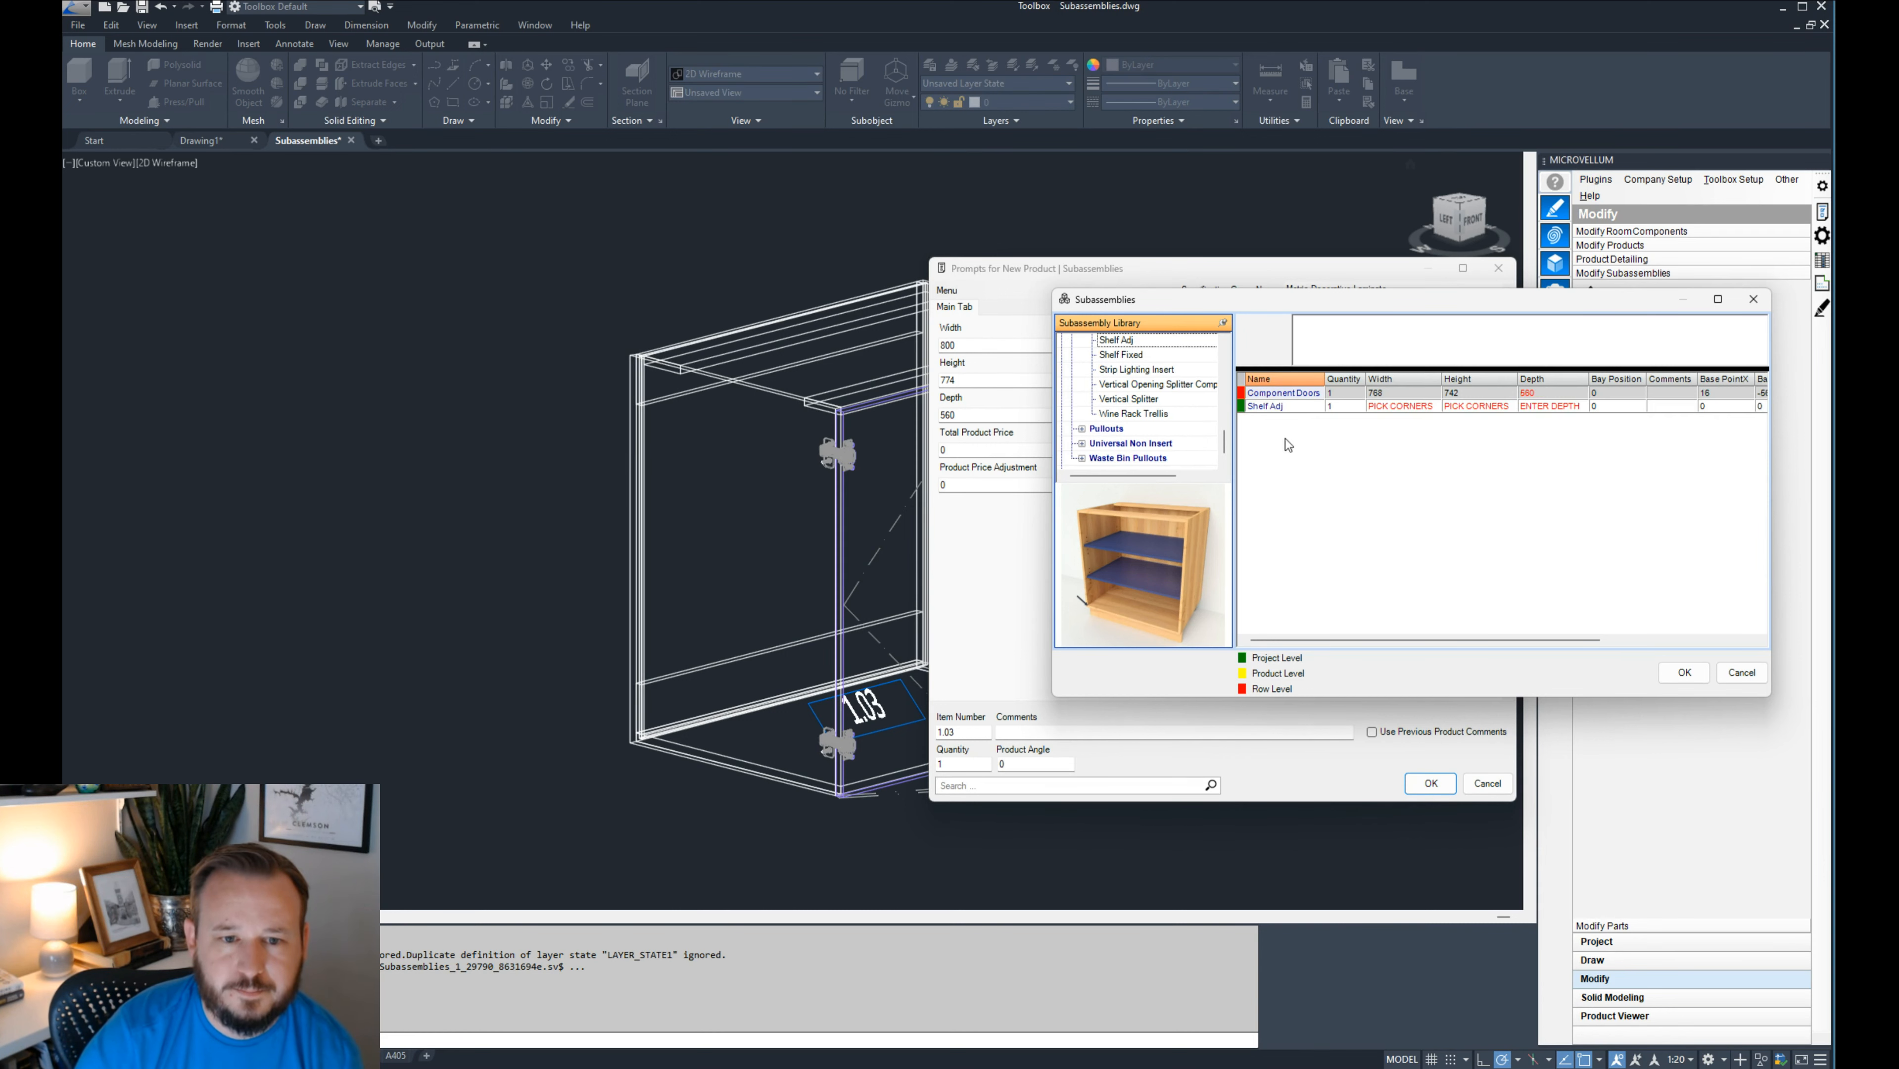
- Size and position Shelf Adj with Pick Corners, from the cabinet's lower front-left inside corner to its upper back-right inside corner
{"action": "left_click", "coordinate": [1394, 407]}
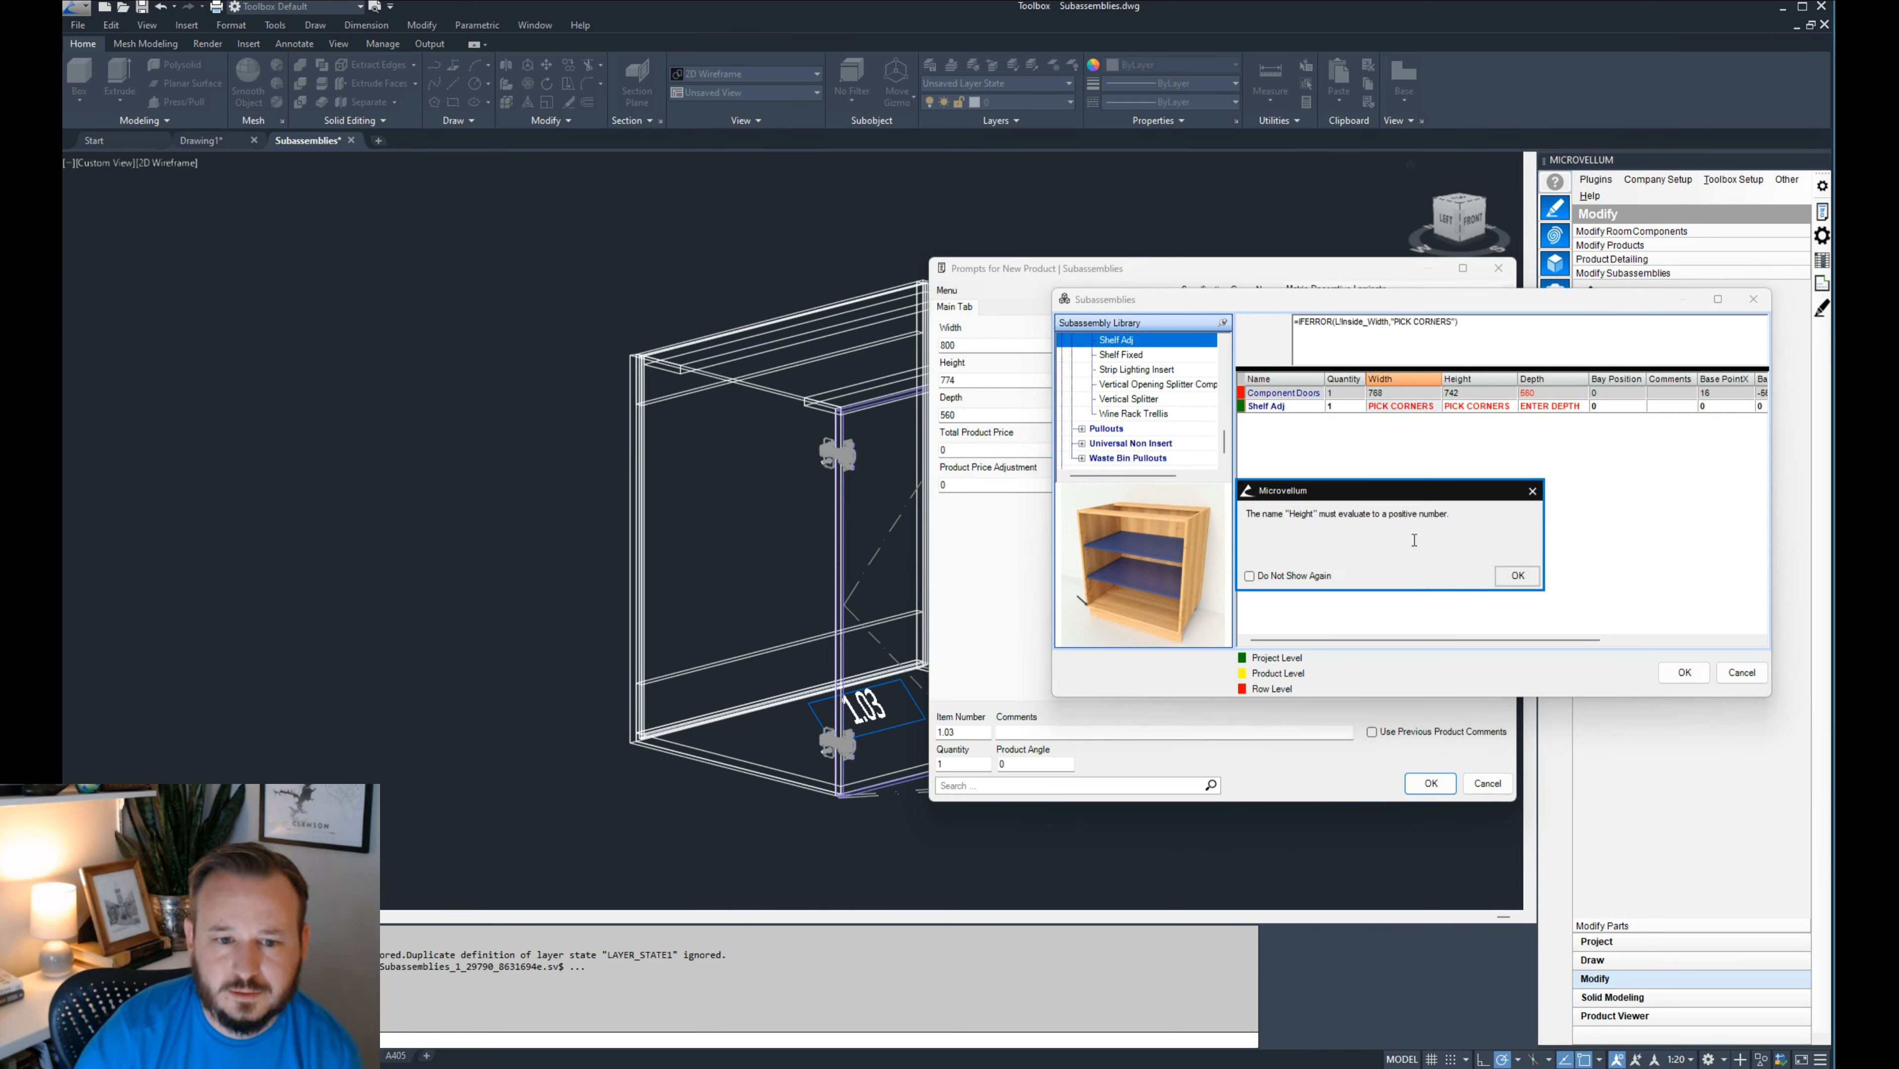
{"action": "left_click", "coordinate": [1515, 575]}
{"action": "right_click", "coordinate": [1383, 407]}
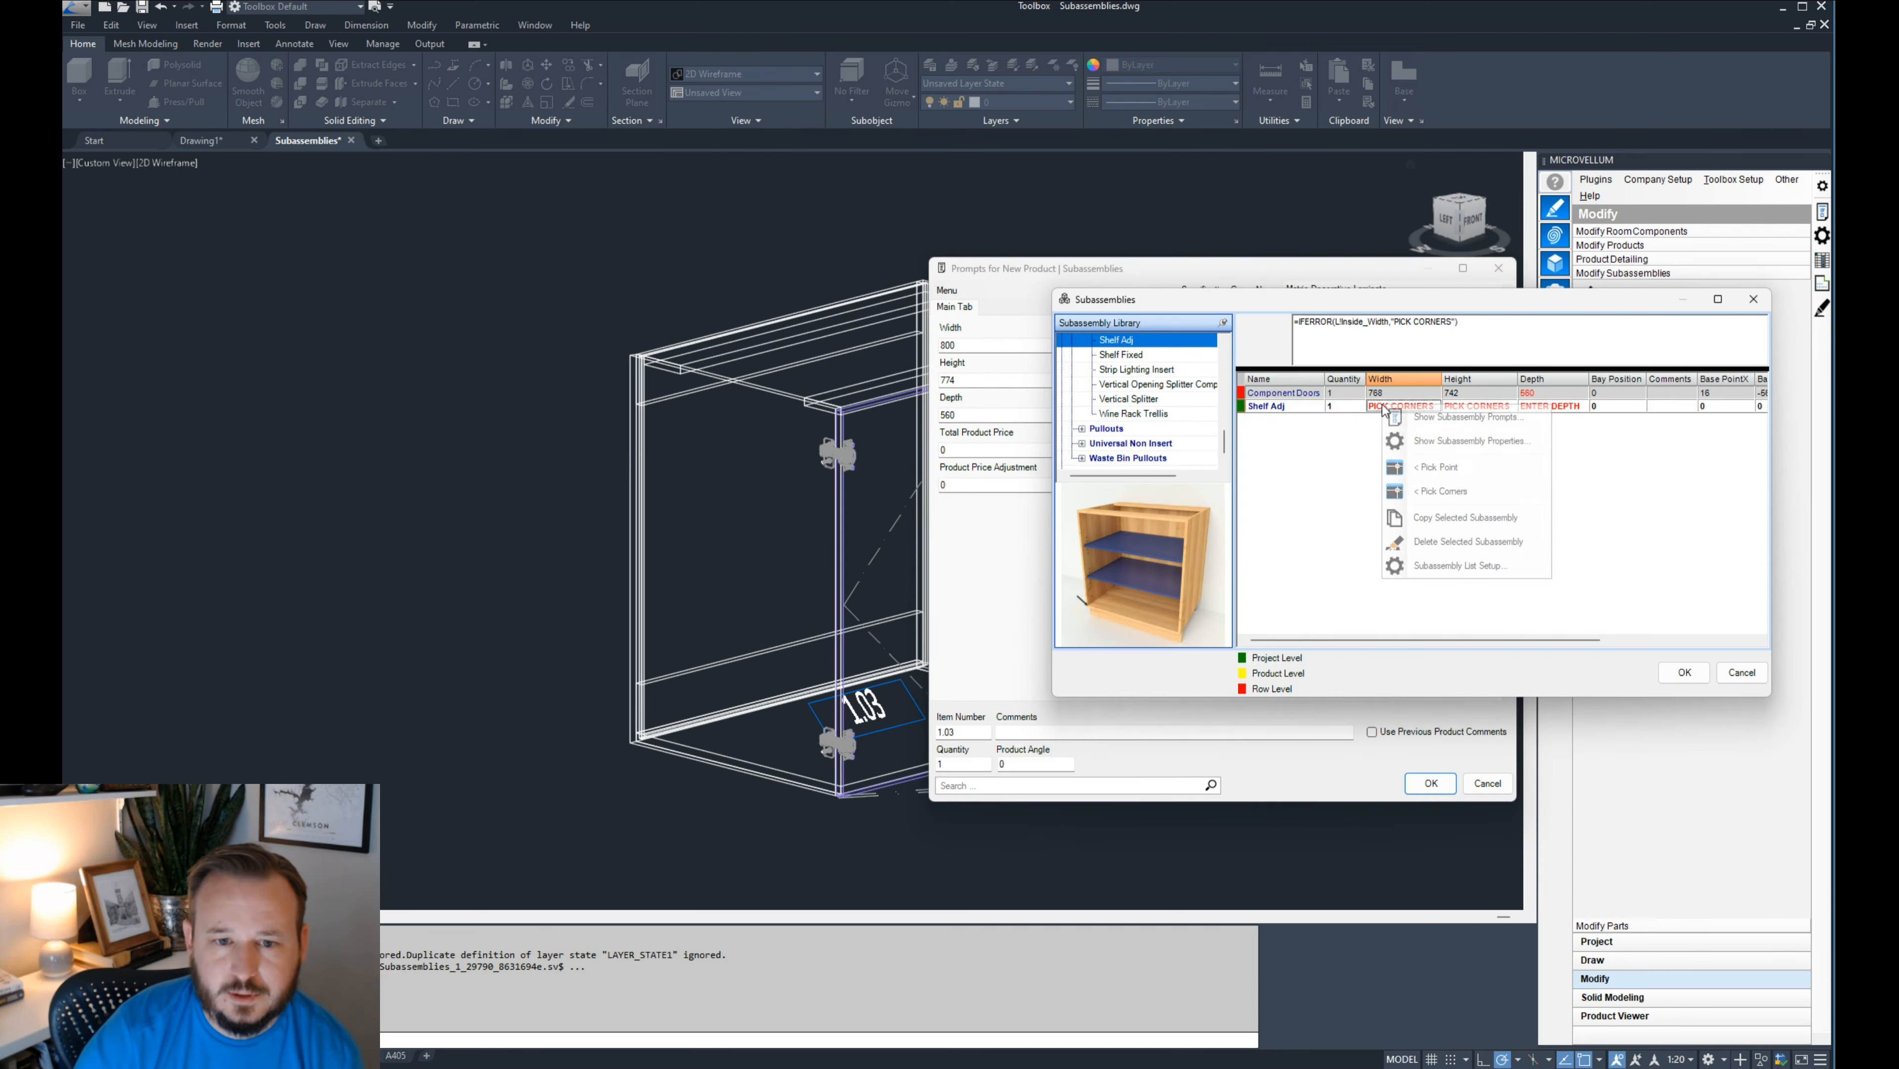
{"action": "left_click", "coordinate": [1457, 488]}
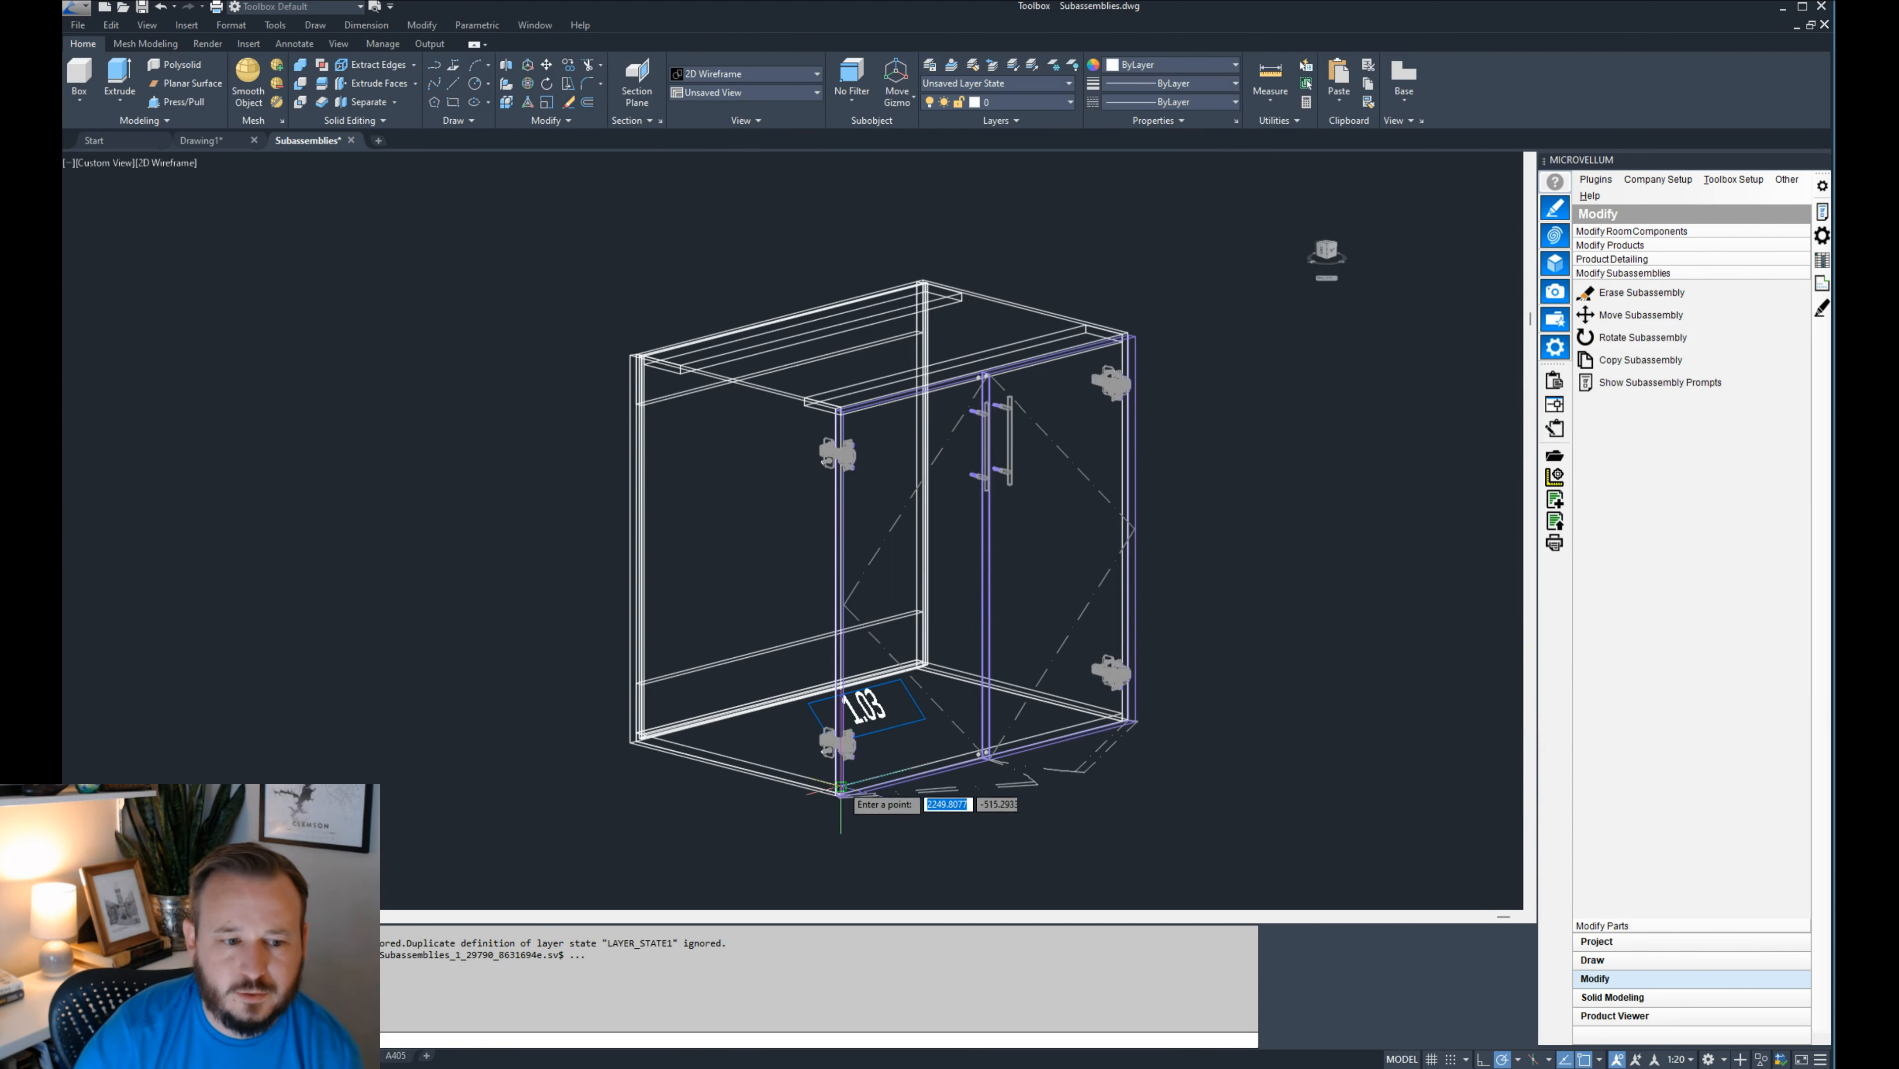
{"action": "scroll", "coordinate": [861, 812], "scroll_direction": "up", "scroll_amount": 8}
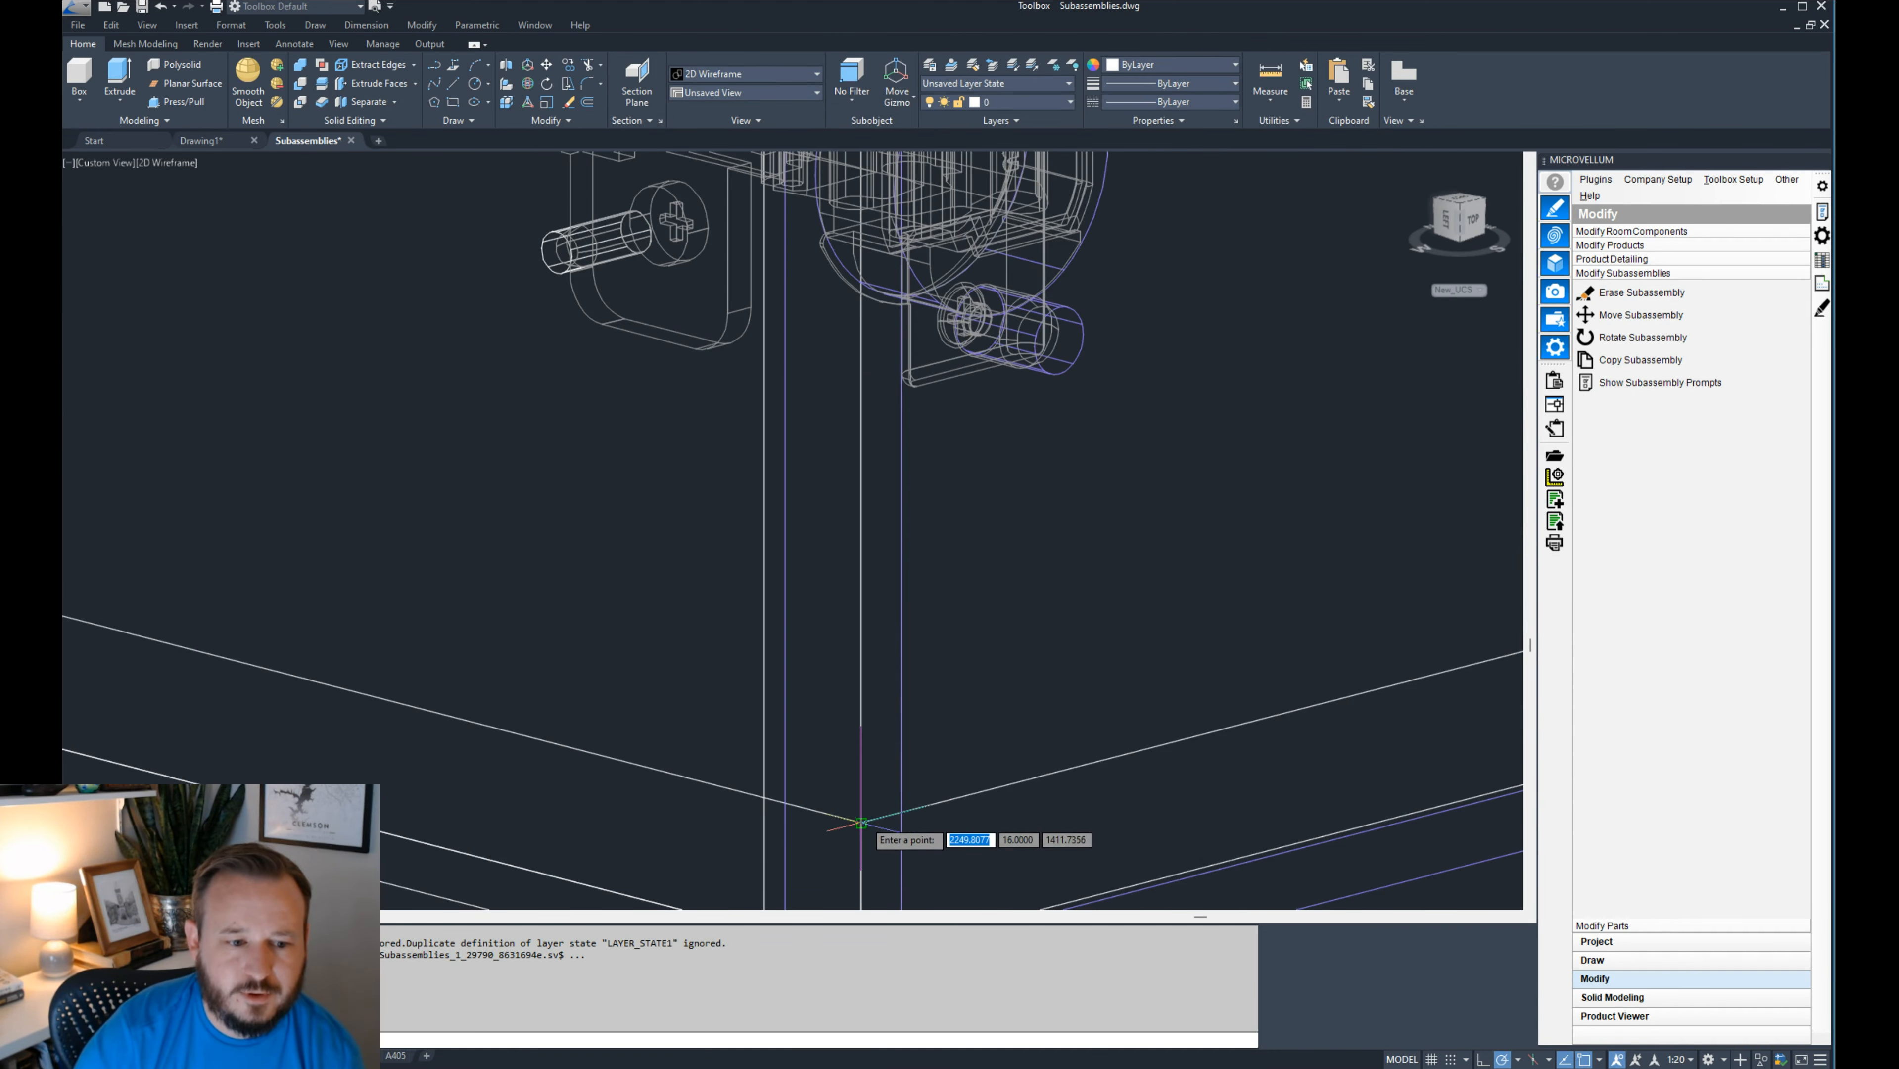
{"action": "left_click", "coordinate": [862, 821]}
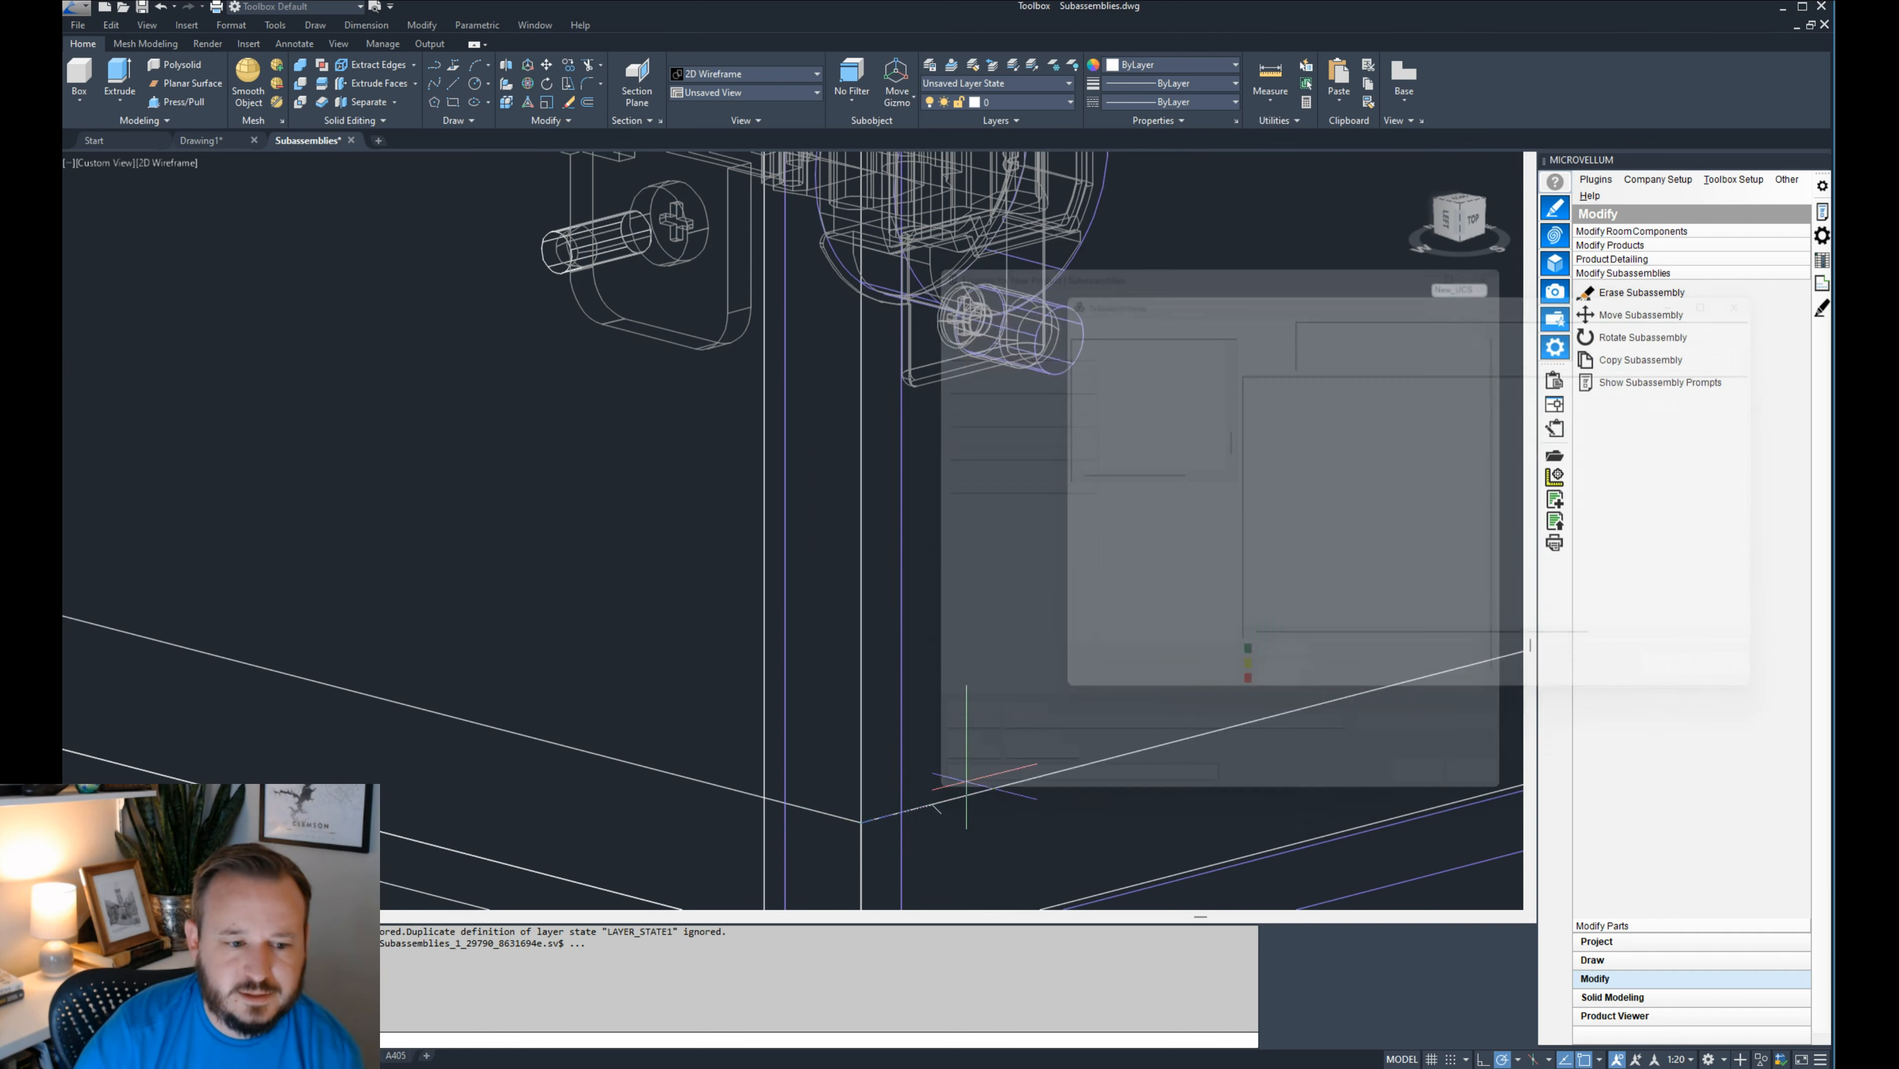
{"action": "scroll", "coordinate": [896, 790], "scroll_direction": "down", "scroll_amount": 8}
{"action": "middle_click_drag", "start_coordinate": [1038, 391], "coordinate": [884, 696]}
{"action": "scroll", "coordinate": [893, 415], "scroll_direction": "up", "scroll_amount": 8}
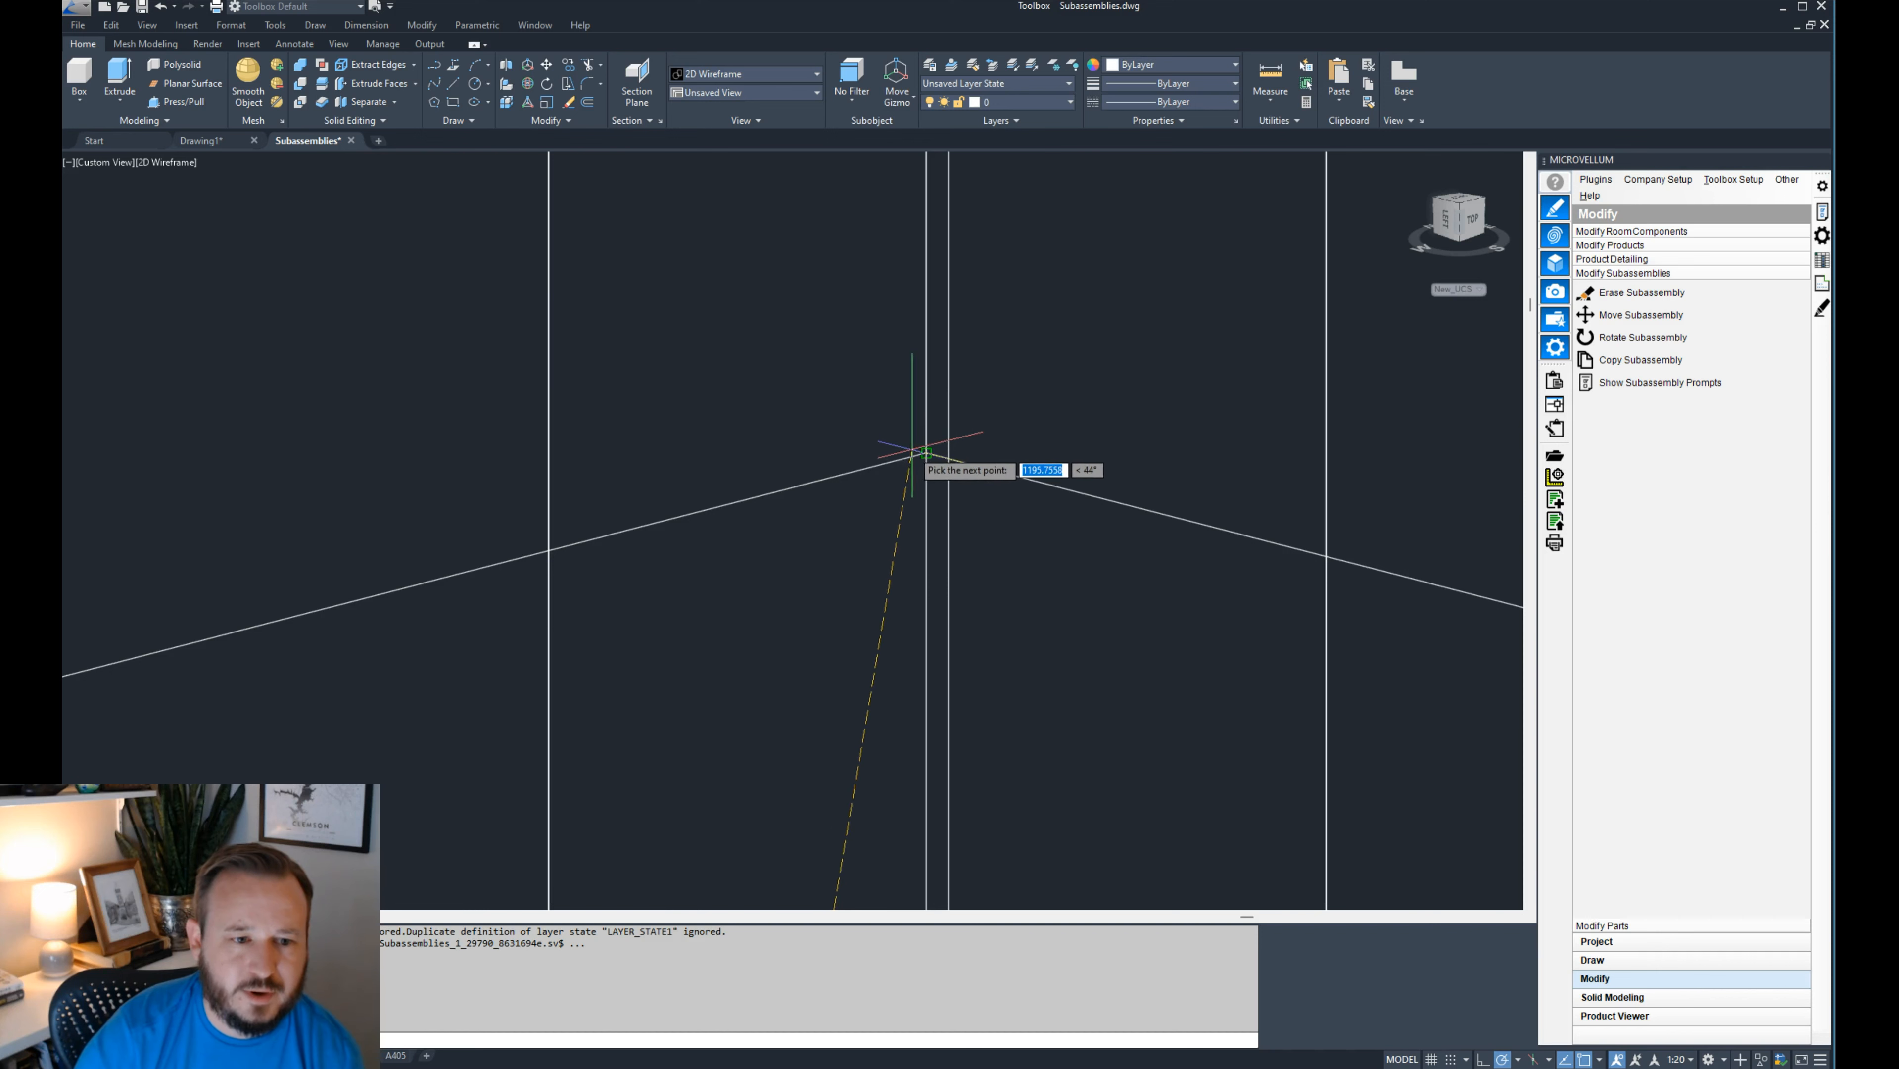
{"action": "left_click", "coordinate": [926, 452]}
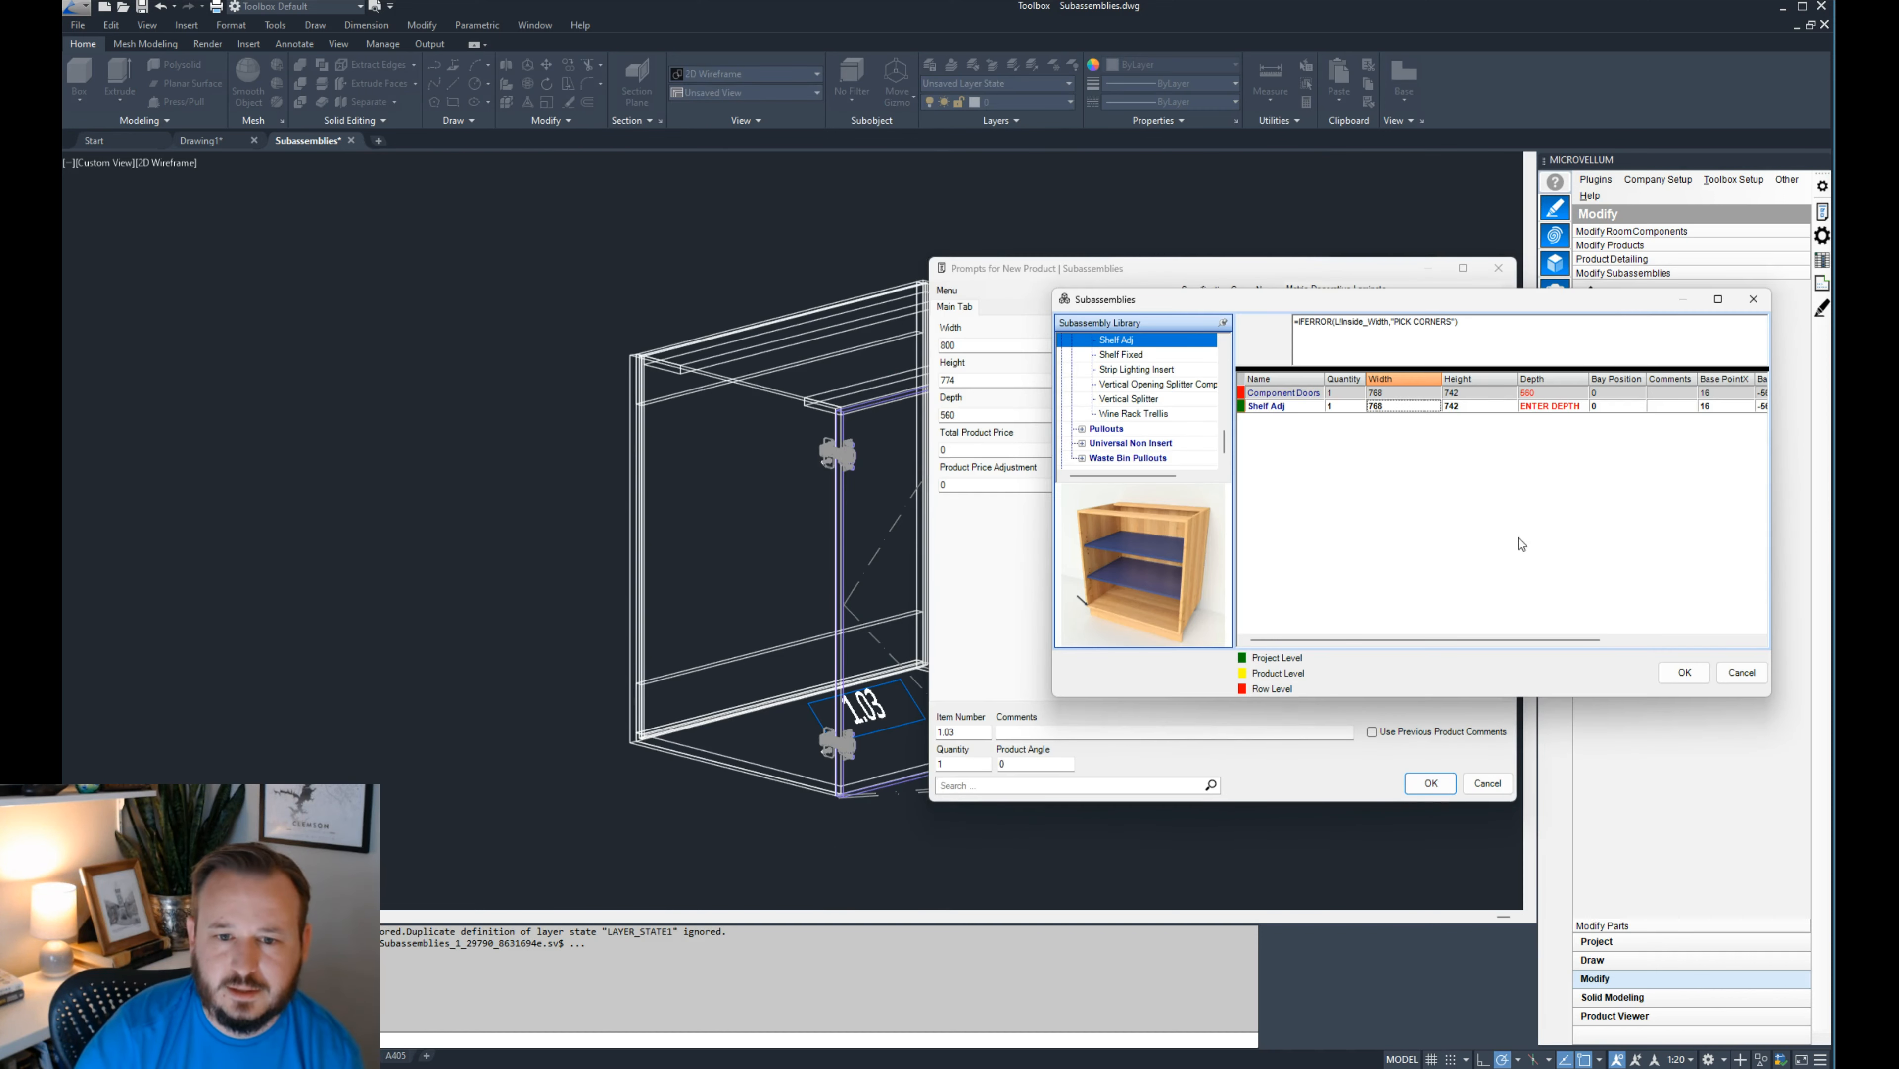
- Set the depth of Shelf Adj to 560, then accept the subassembly list and the product prompts of cabinet 1.03
{"action": "left_click_drag", "start_coordinate": [1526, 639], "coordinate": [1713, 623]}
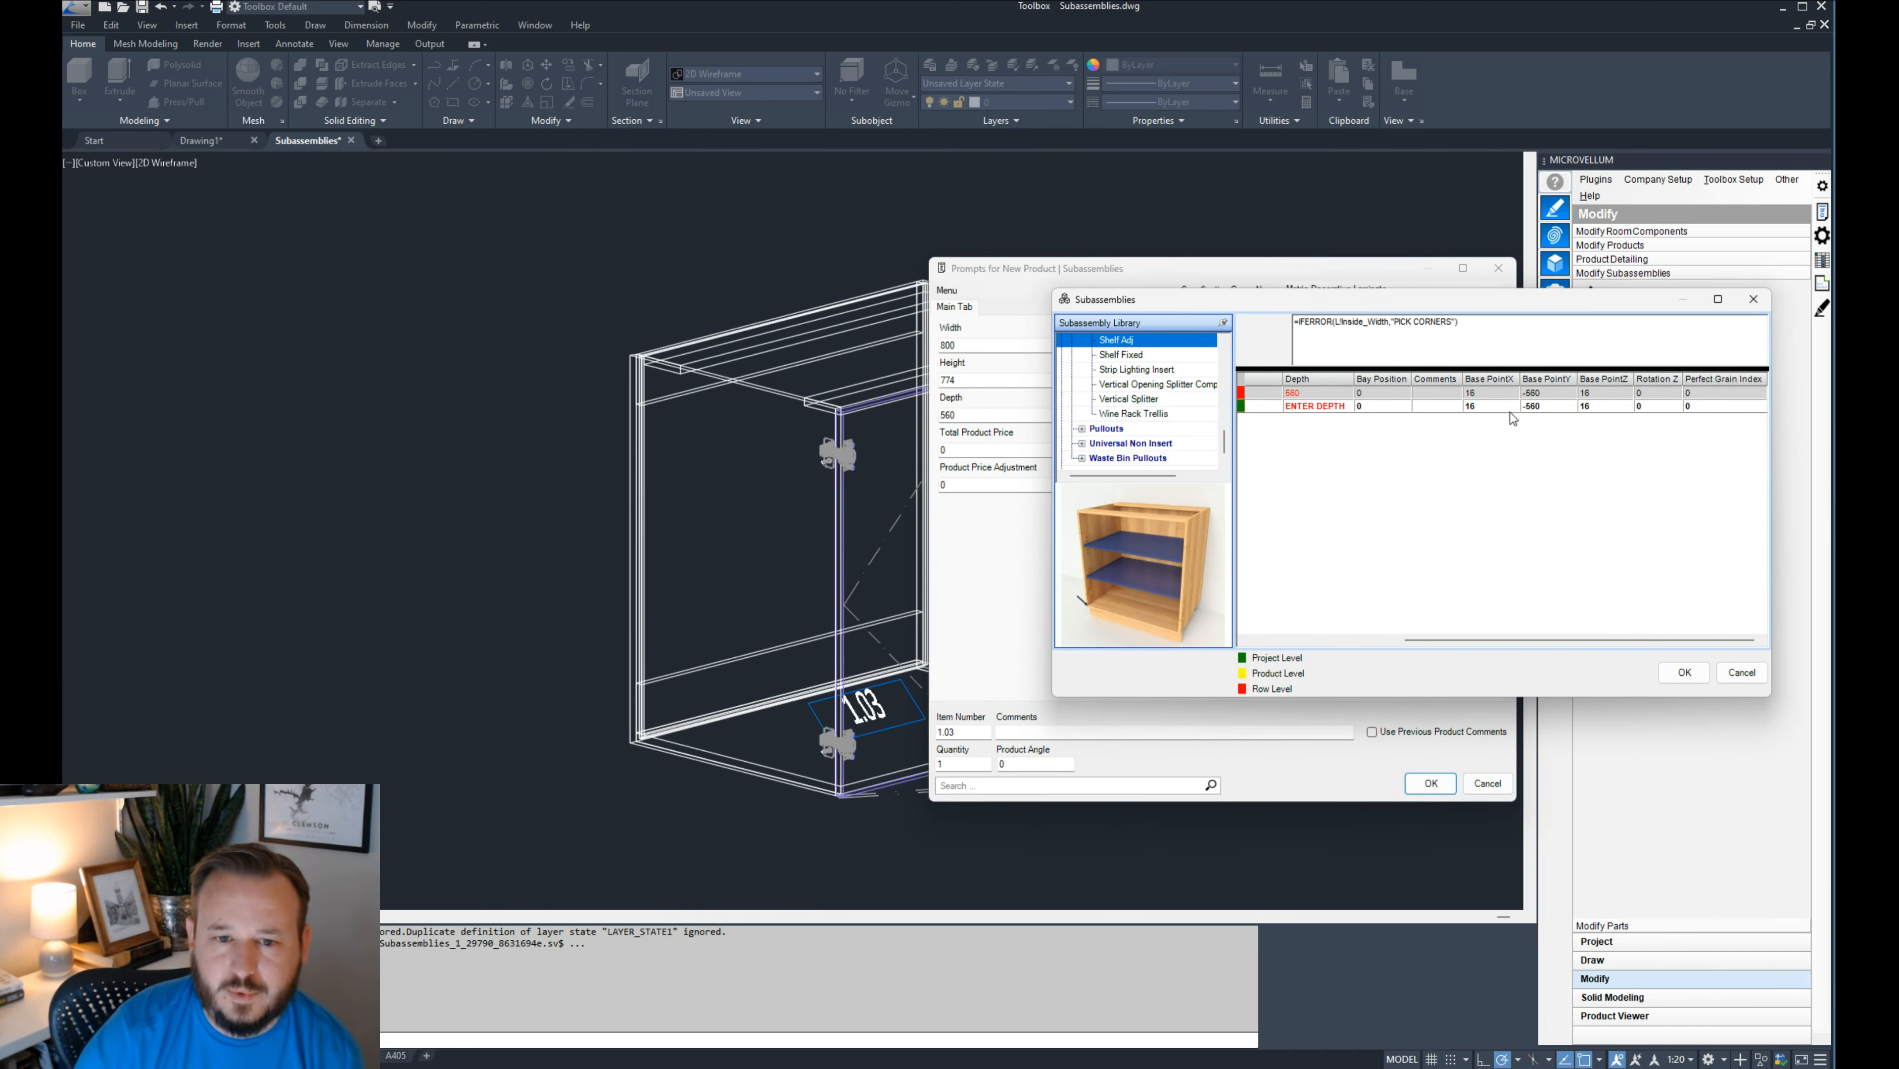
{"action": "left_click_drag", "start_coordinate": [1586, 640], "coordinate": [1429, 640]}
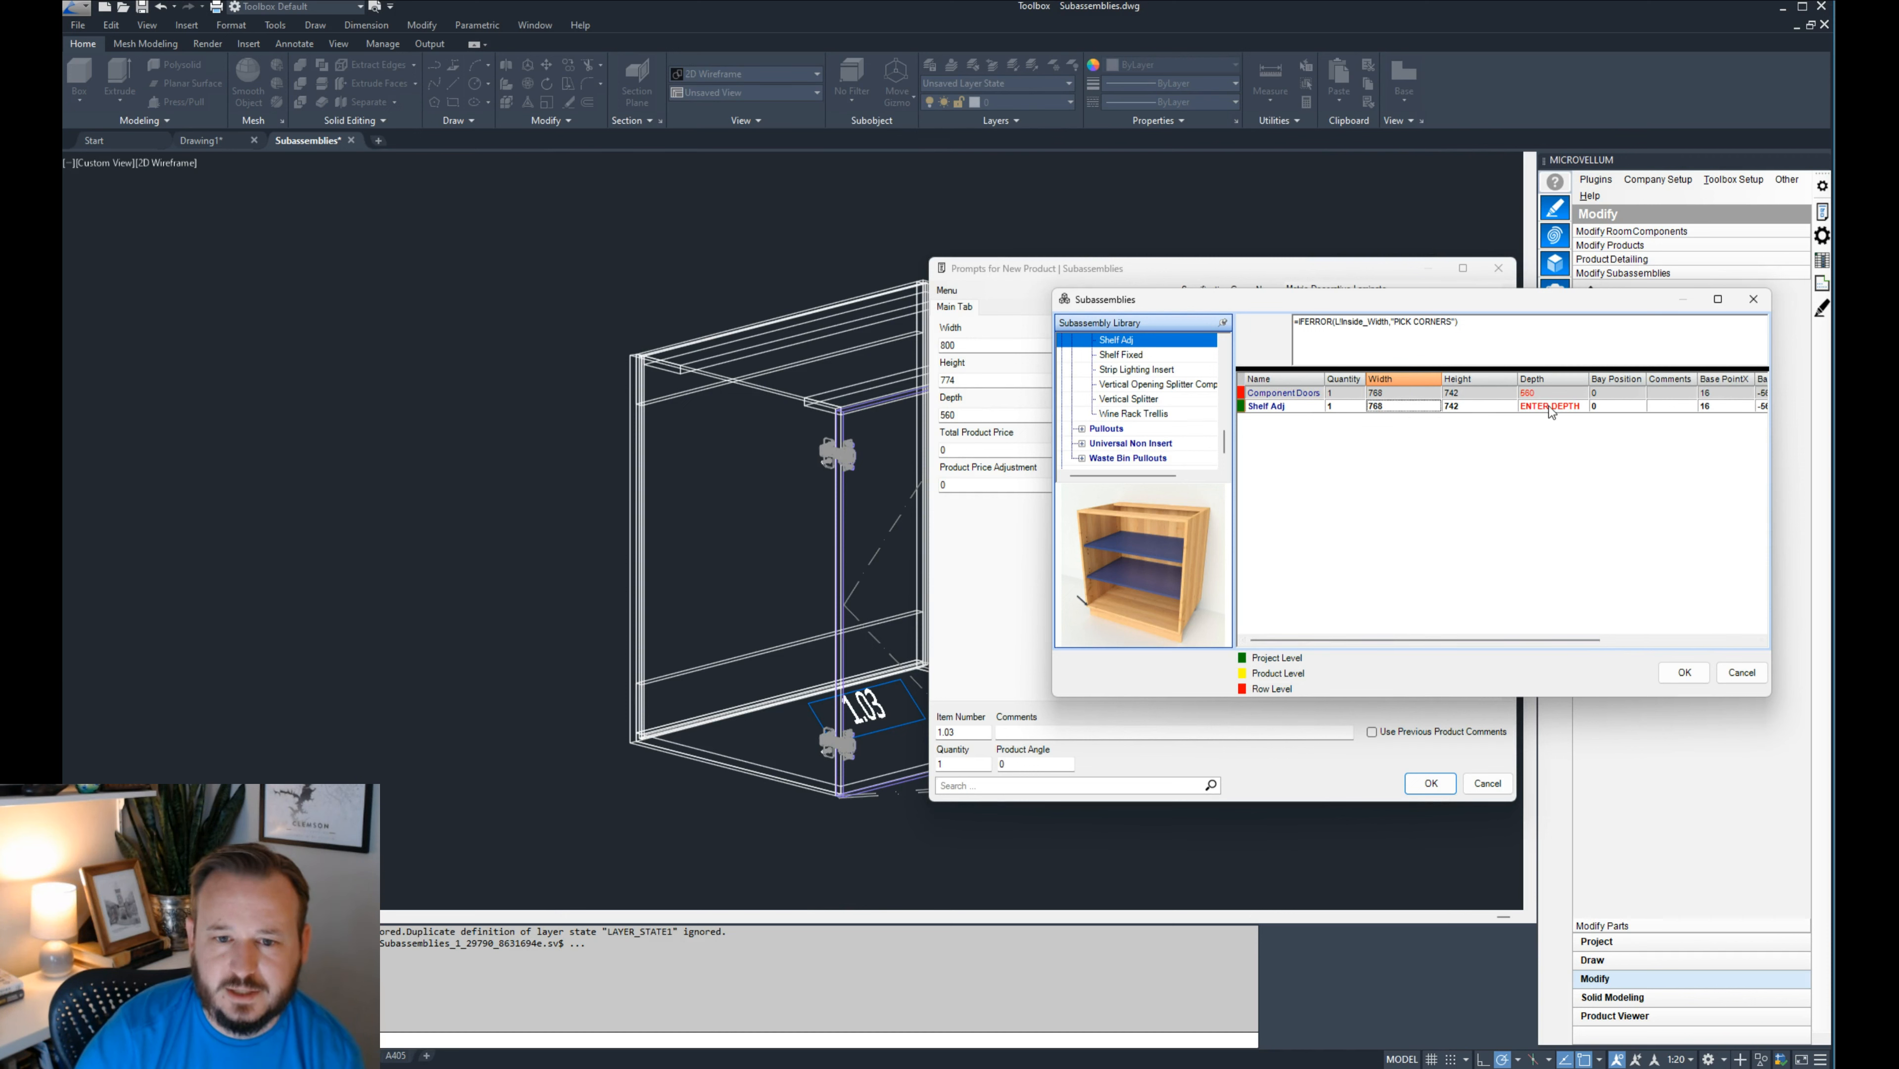
{"action": "left_click", "coordinate": [1542, 406]}
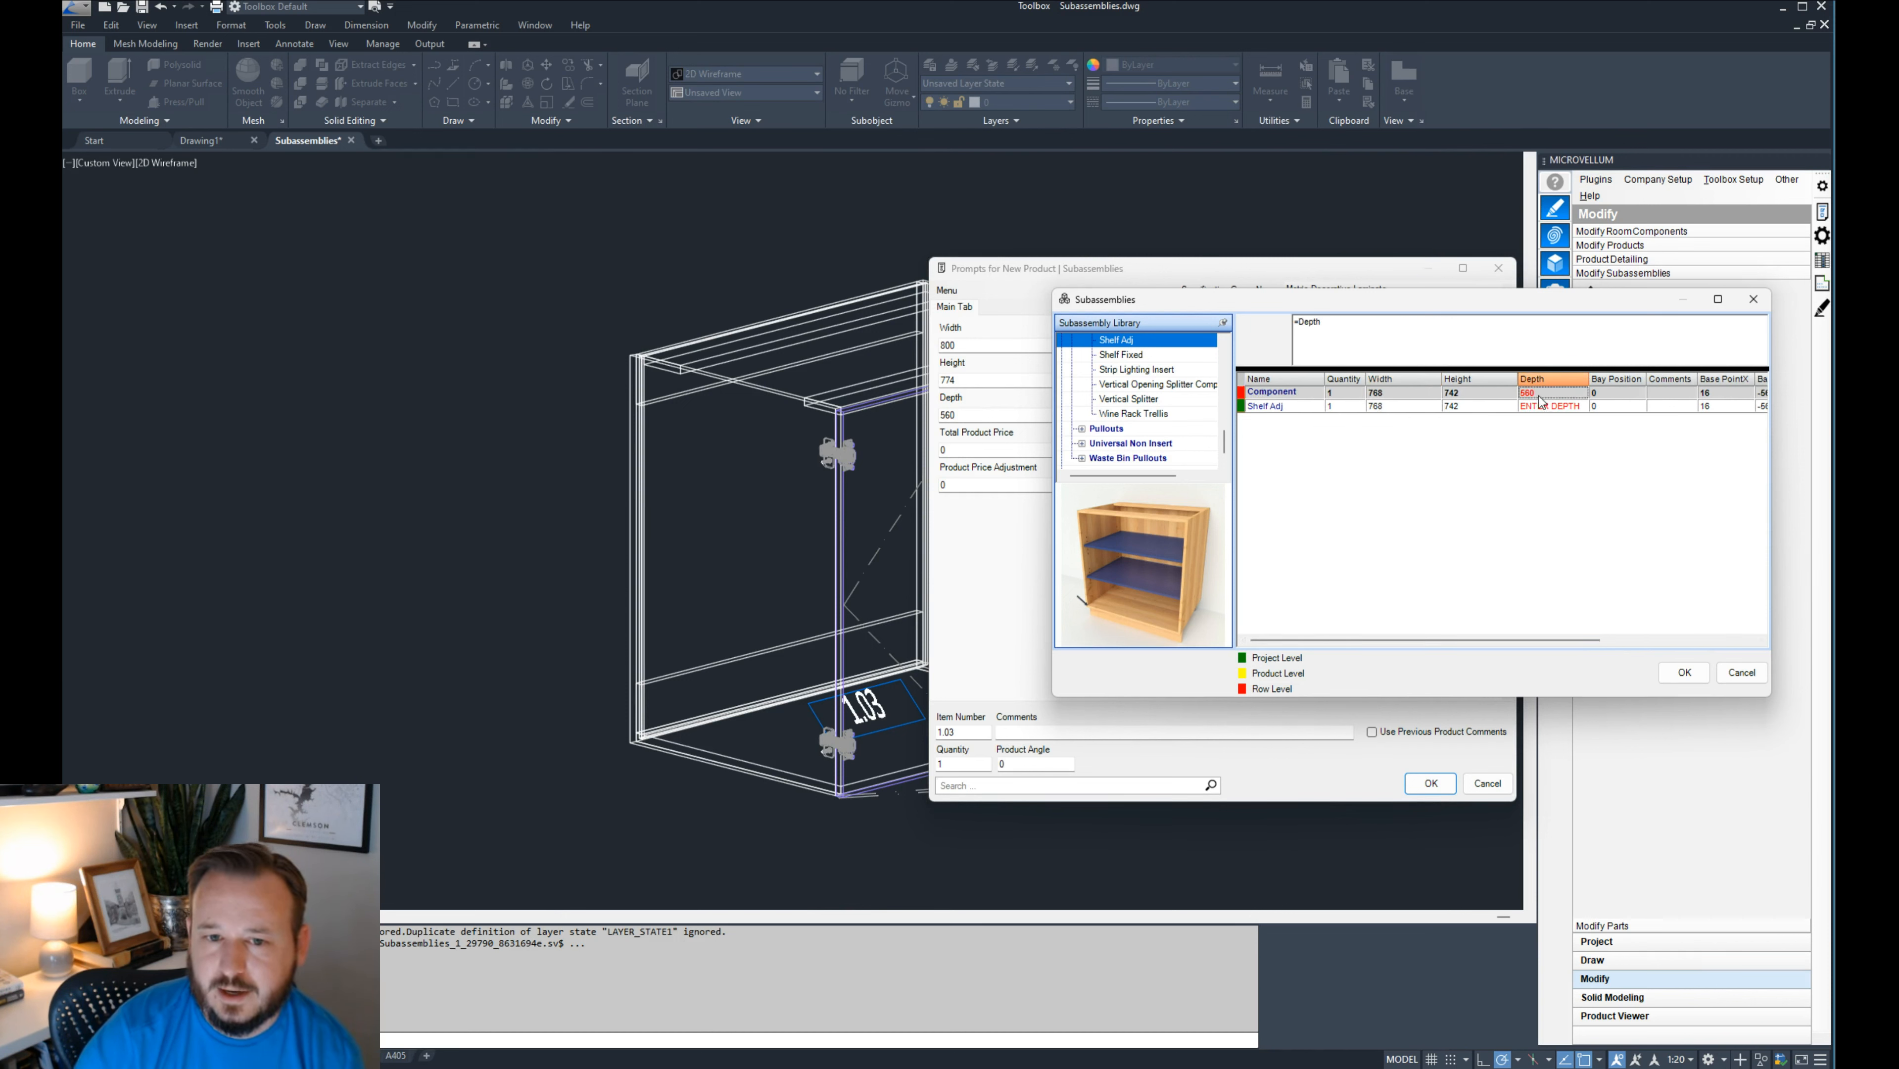
{"action": "left_click", "coordinate": [1491, 339]}
{"action": "key", "text": "ctrl+a"}
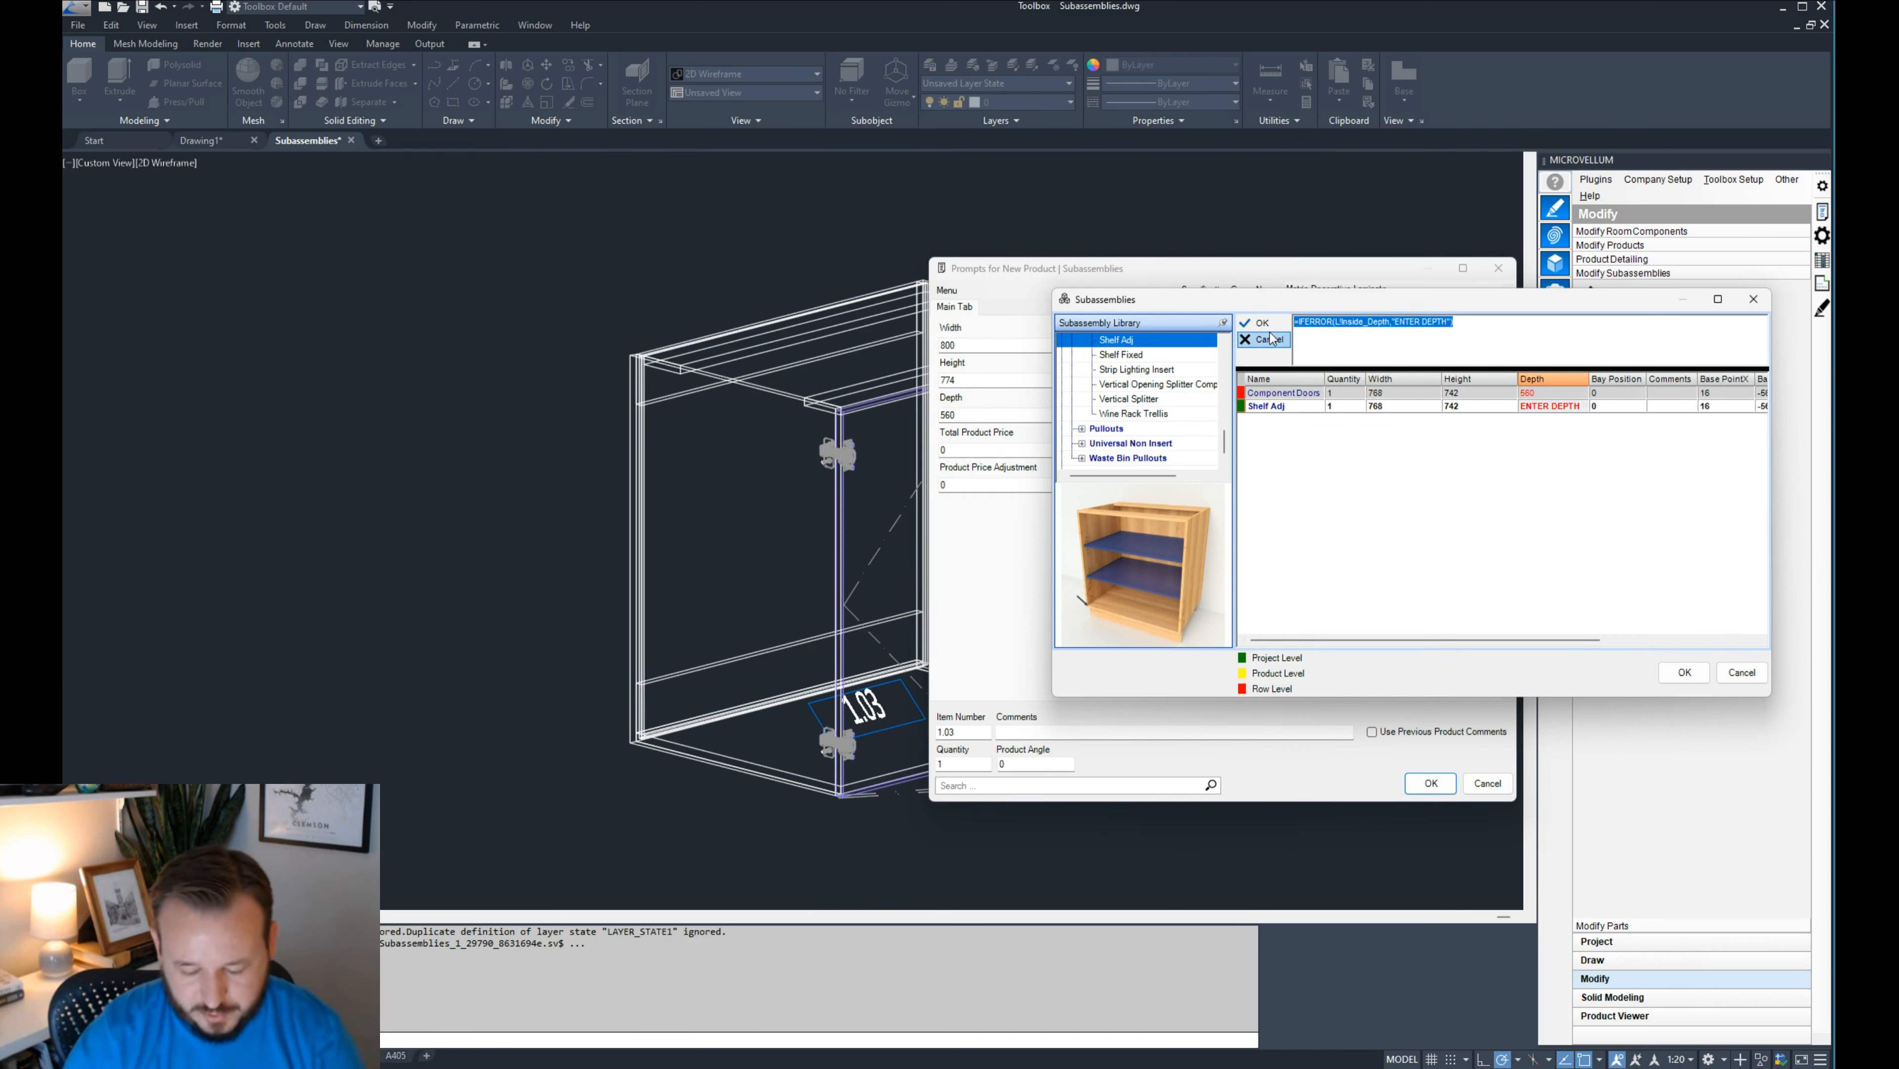
{"action": "type", "text": "560"}
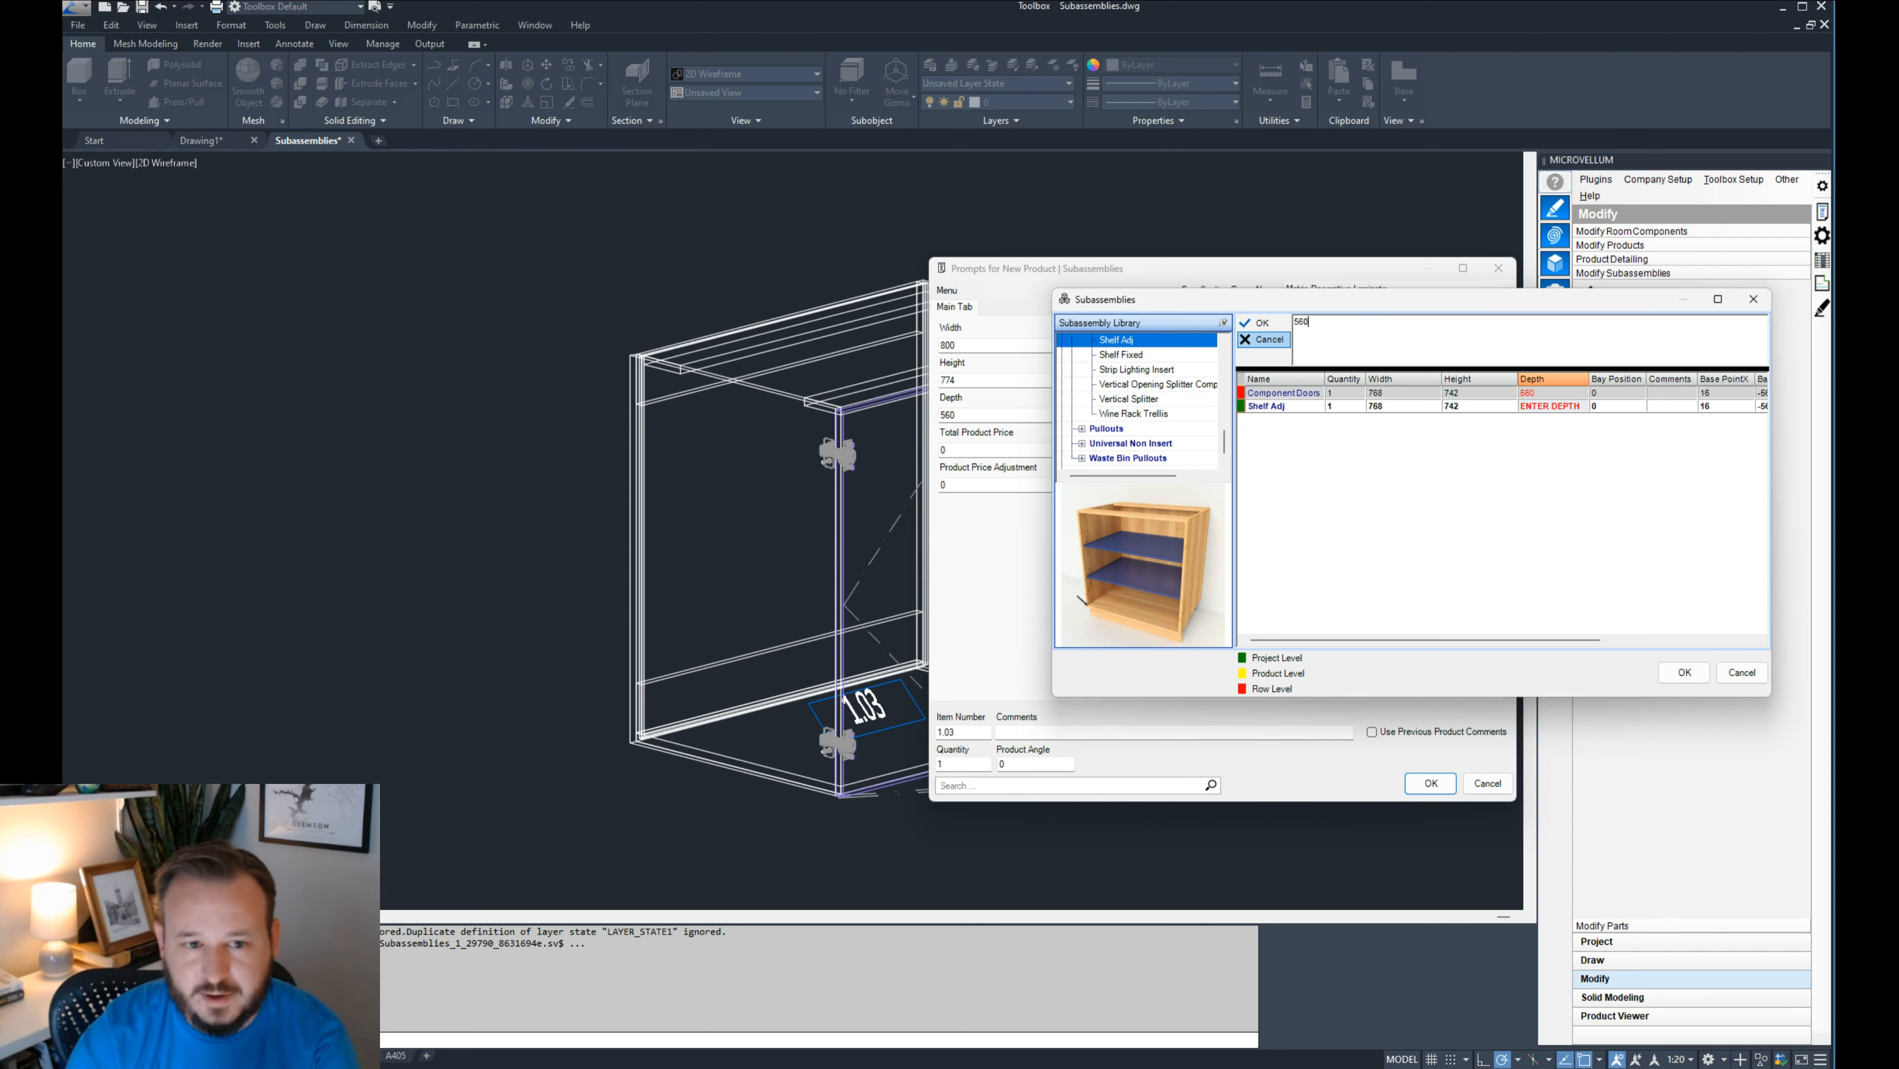
{"action": "left_click", "coordinate": [1259, 323]}
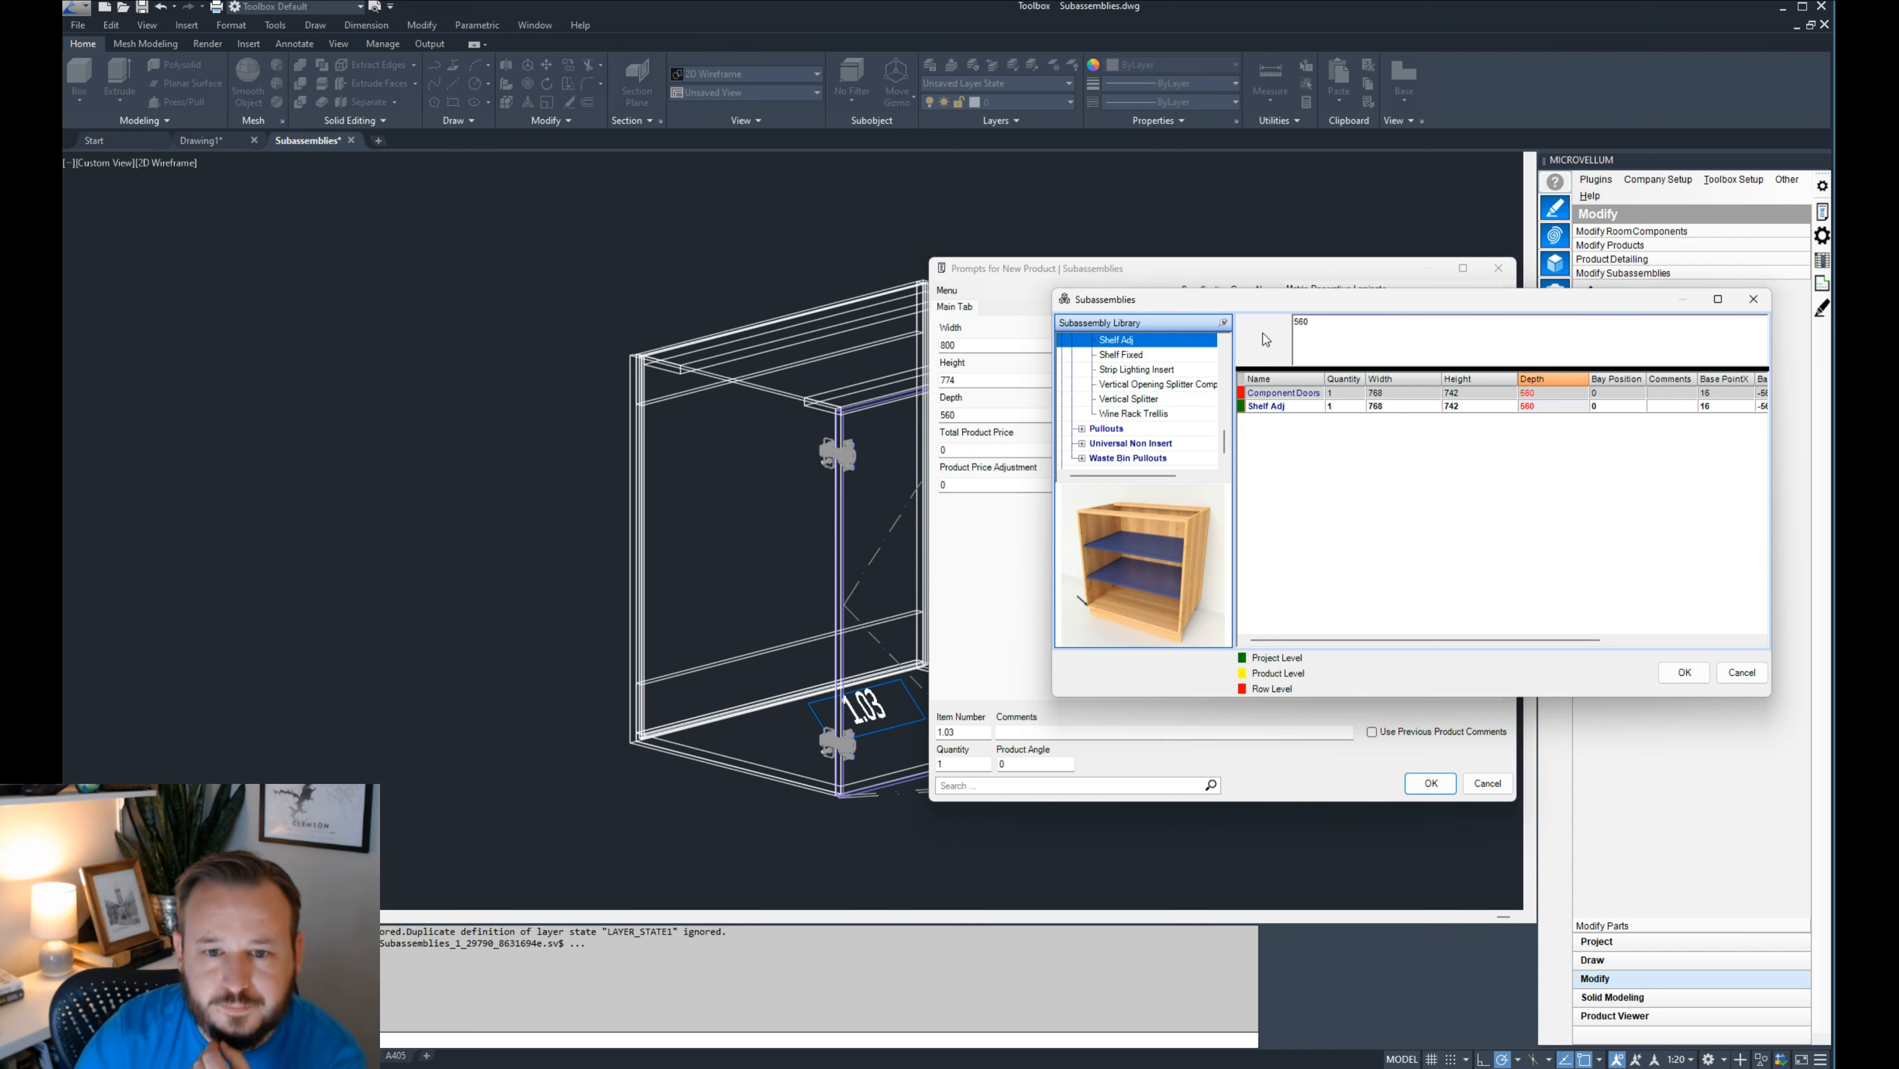
{"action": "left_click", "coordinate": [1683, 672]}
{"action": "left_click", "coordinate": [1428, 784]}
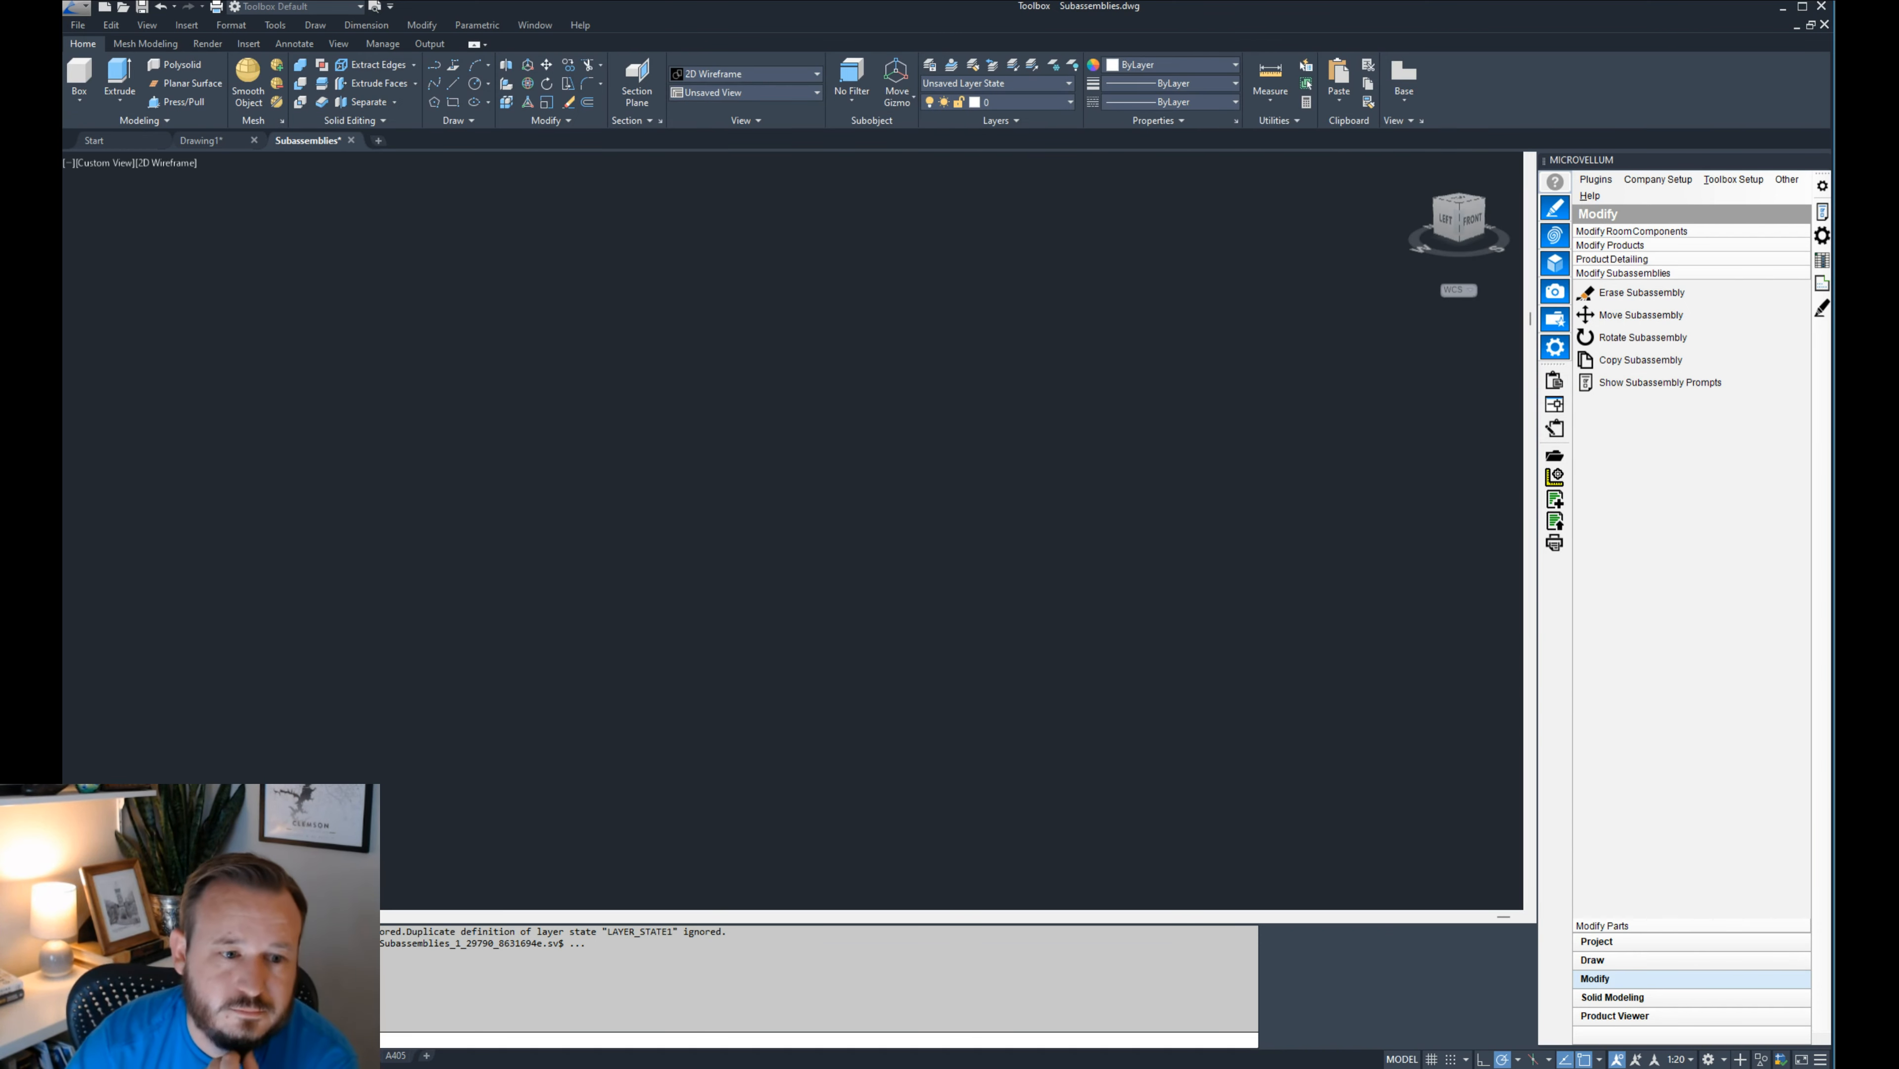
- Set the Shelf Qty of the Shelf Adj subassembly to 2 through its subassembly prompts, saving this subassembly only
{"action": "scroll", "coordinate": [846, 565], "scroll_direction": "up", "scroll_amount": 2}
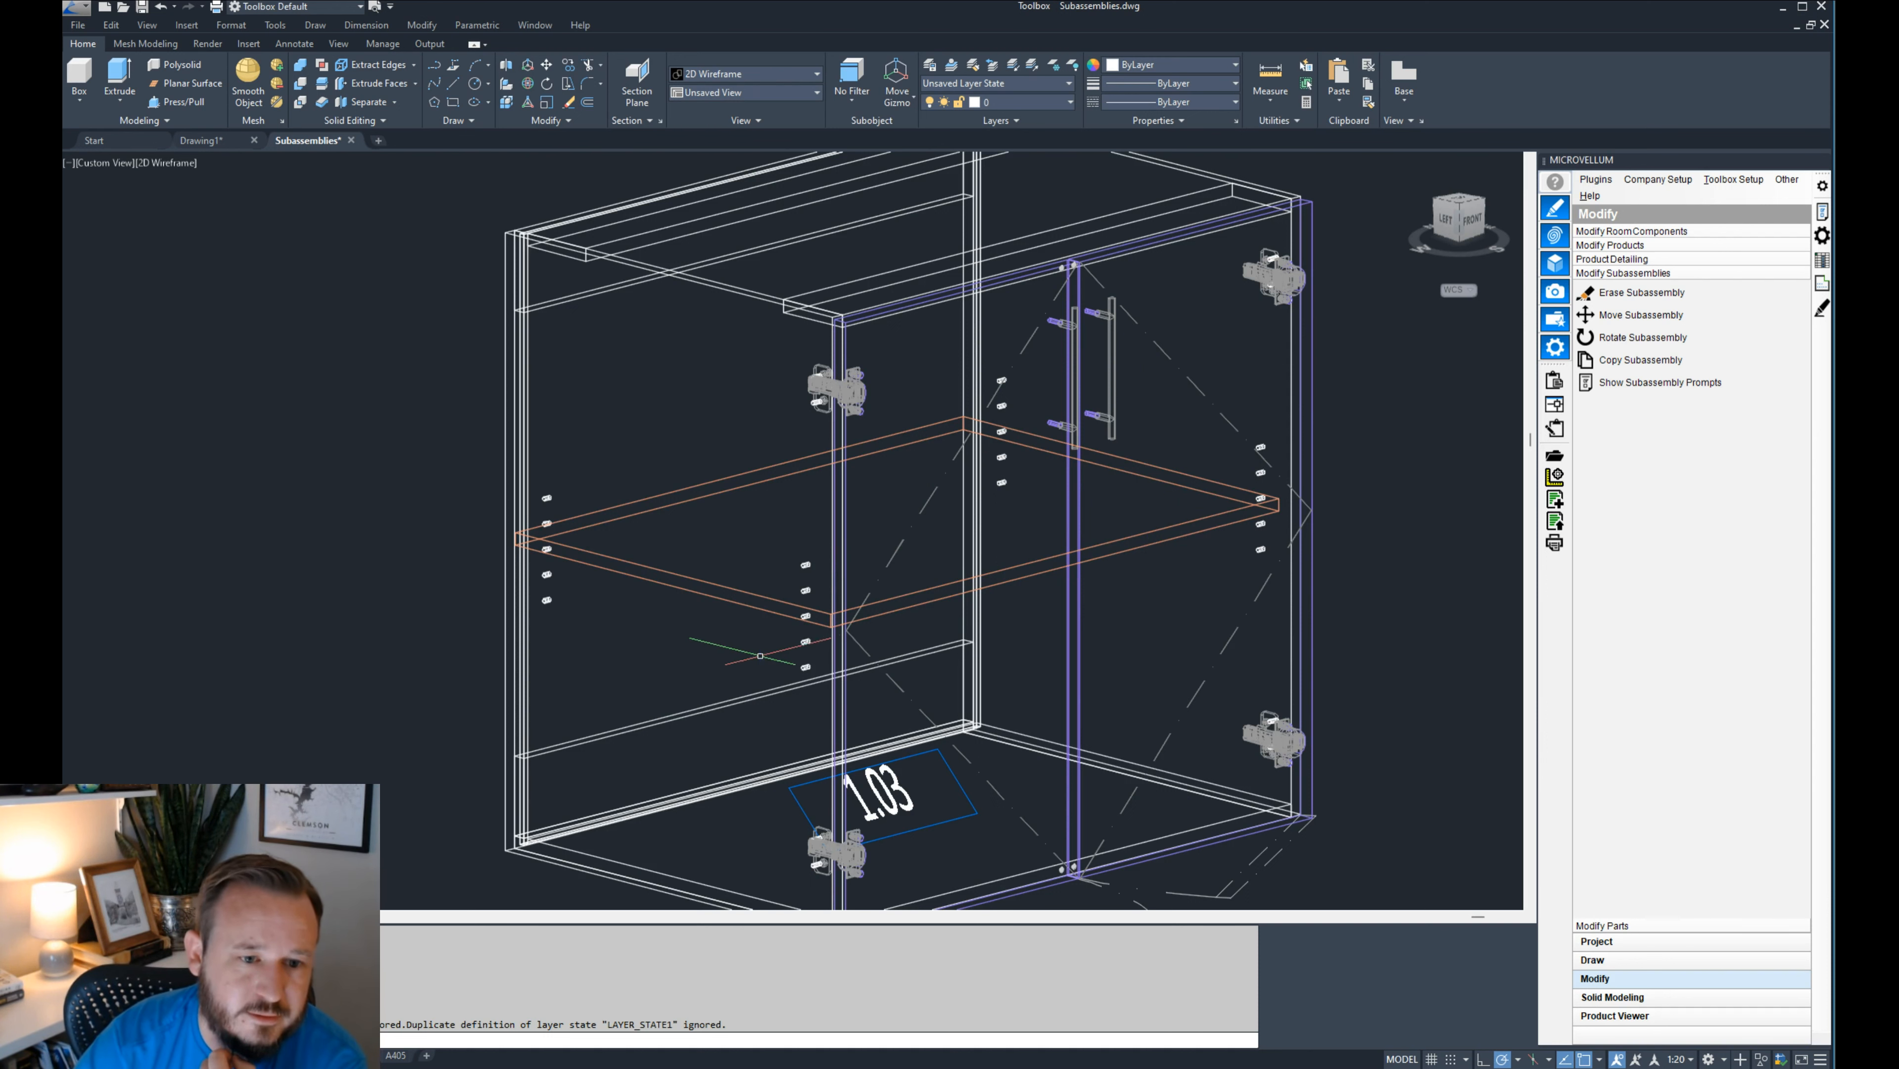
{"action": "scroll", "coordinate": [818, 525], "scroll_direction": "down", "scroll_amount": 2}
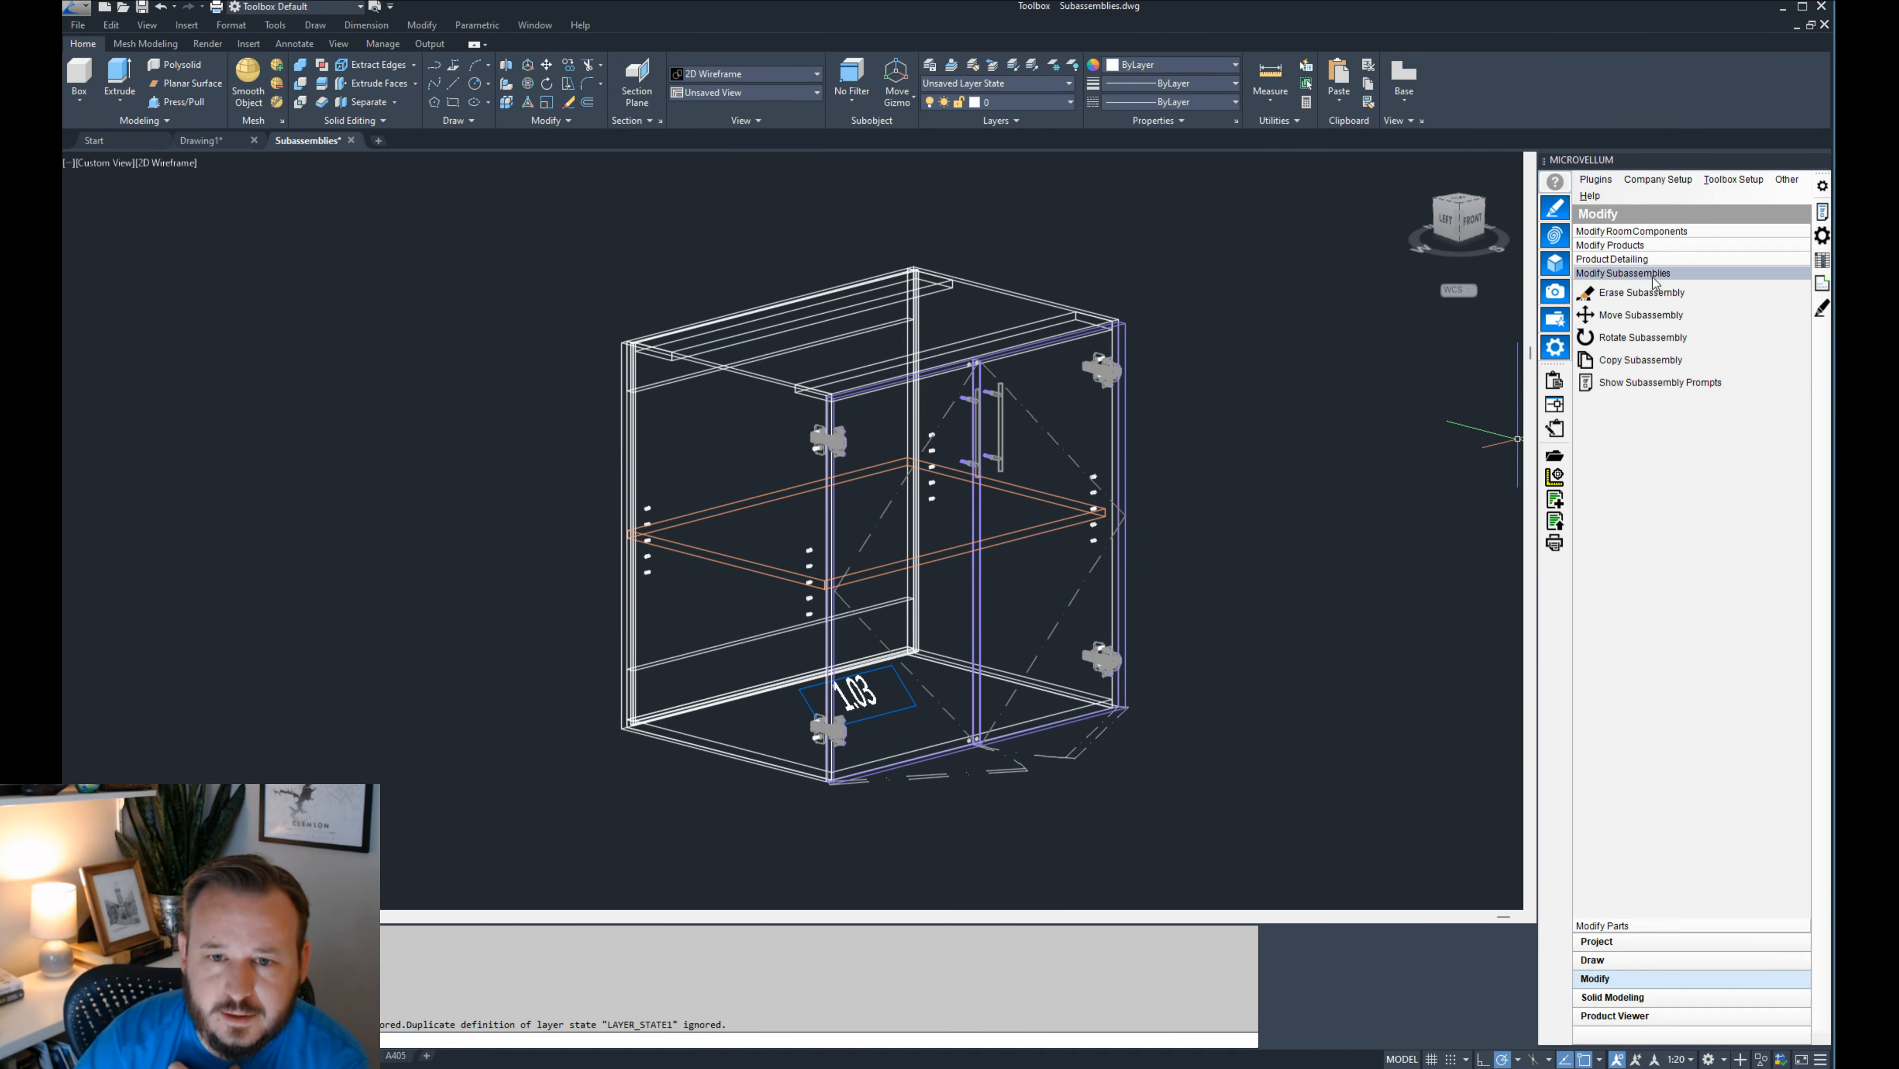
{"action": "left_click", "coordinate": [1666, 390]}
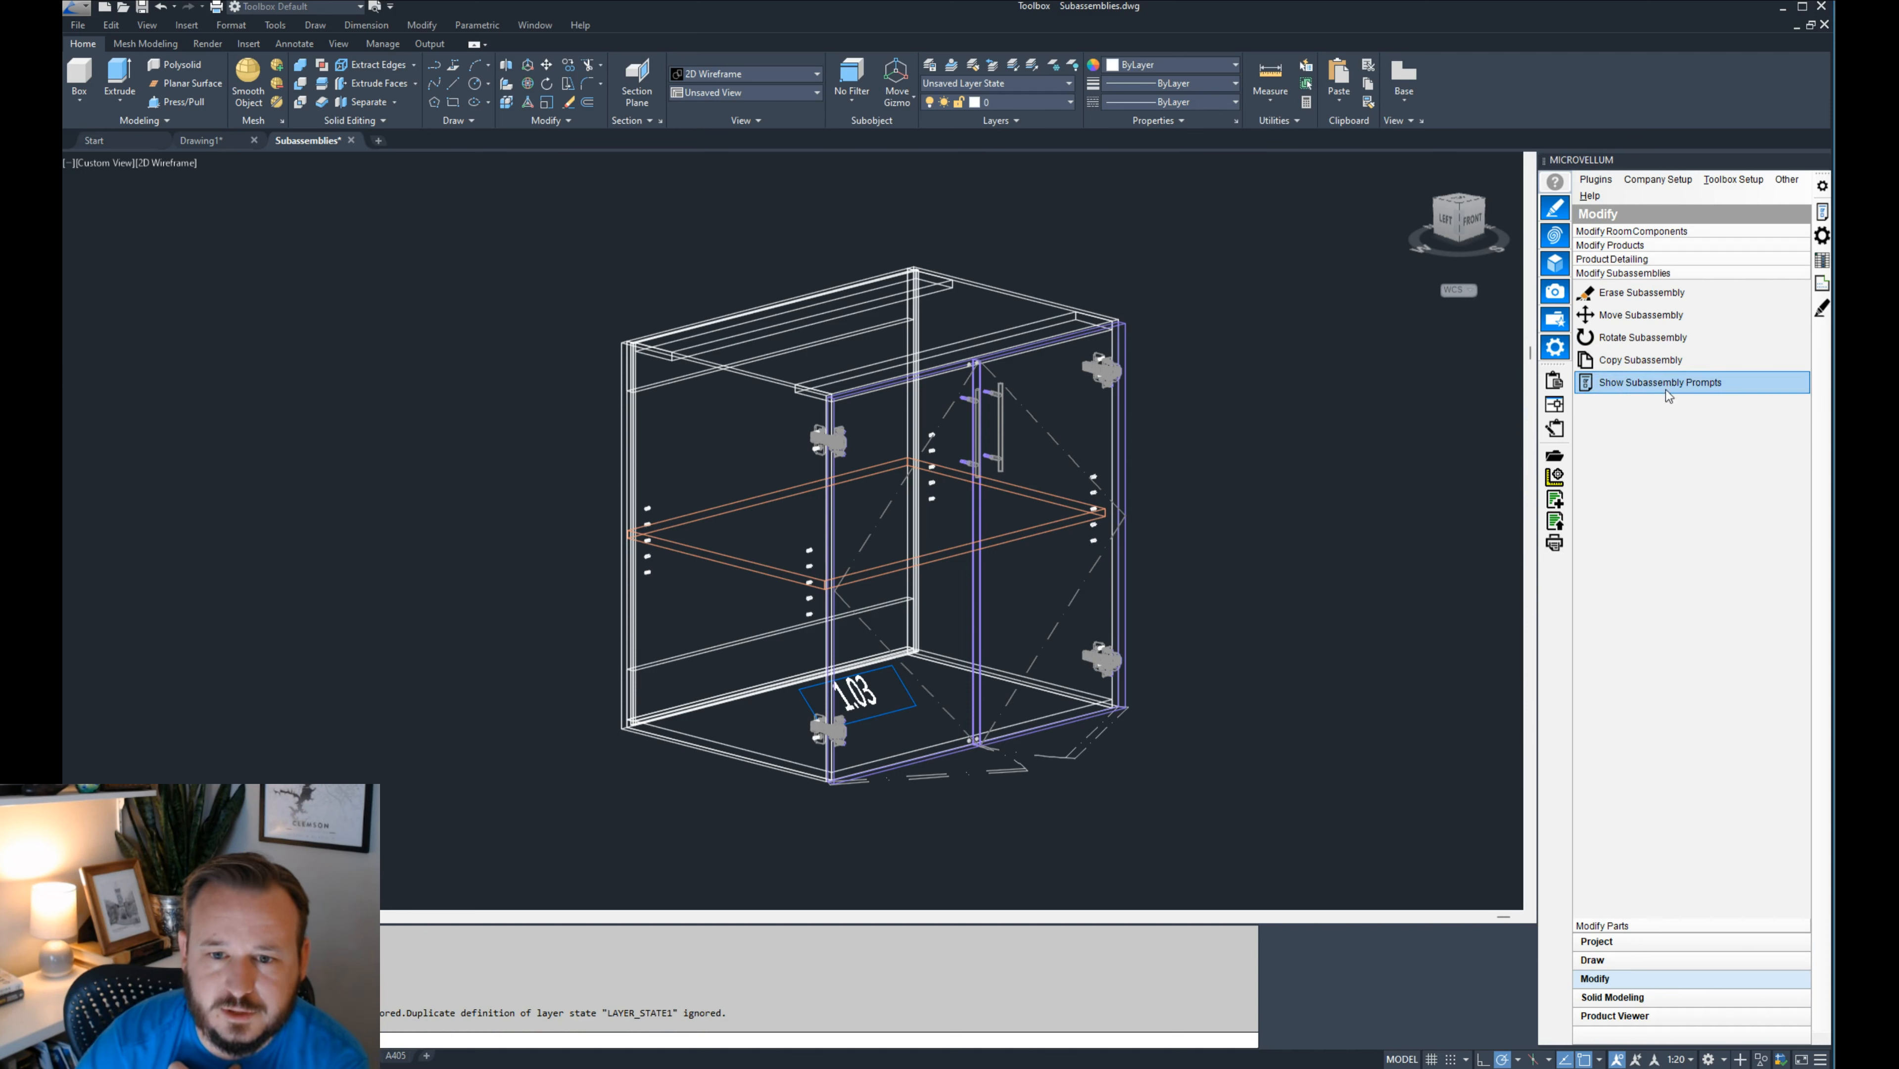
{"action": "left_click", "coordinate": [1072, 520]}
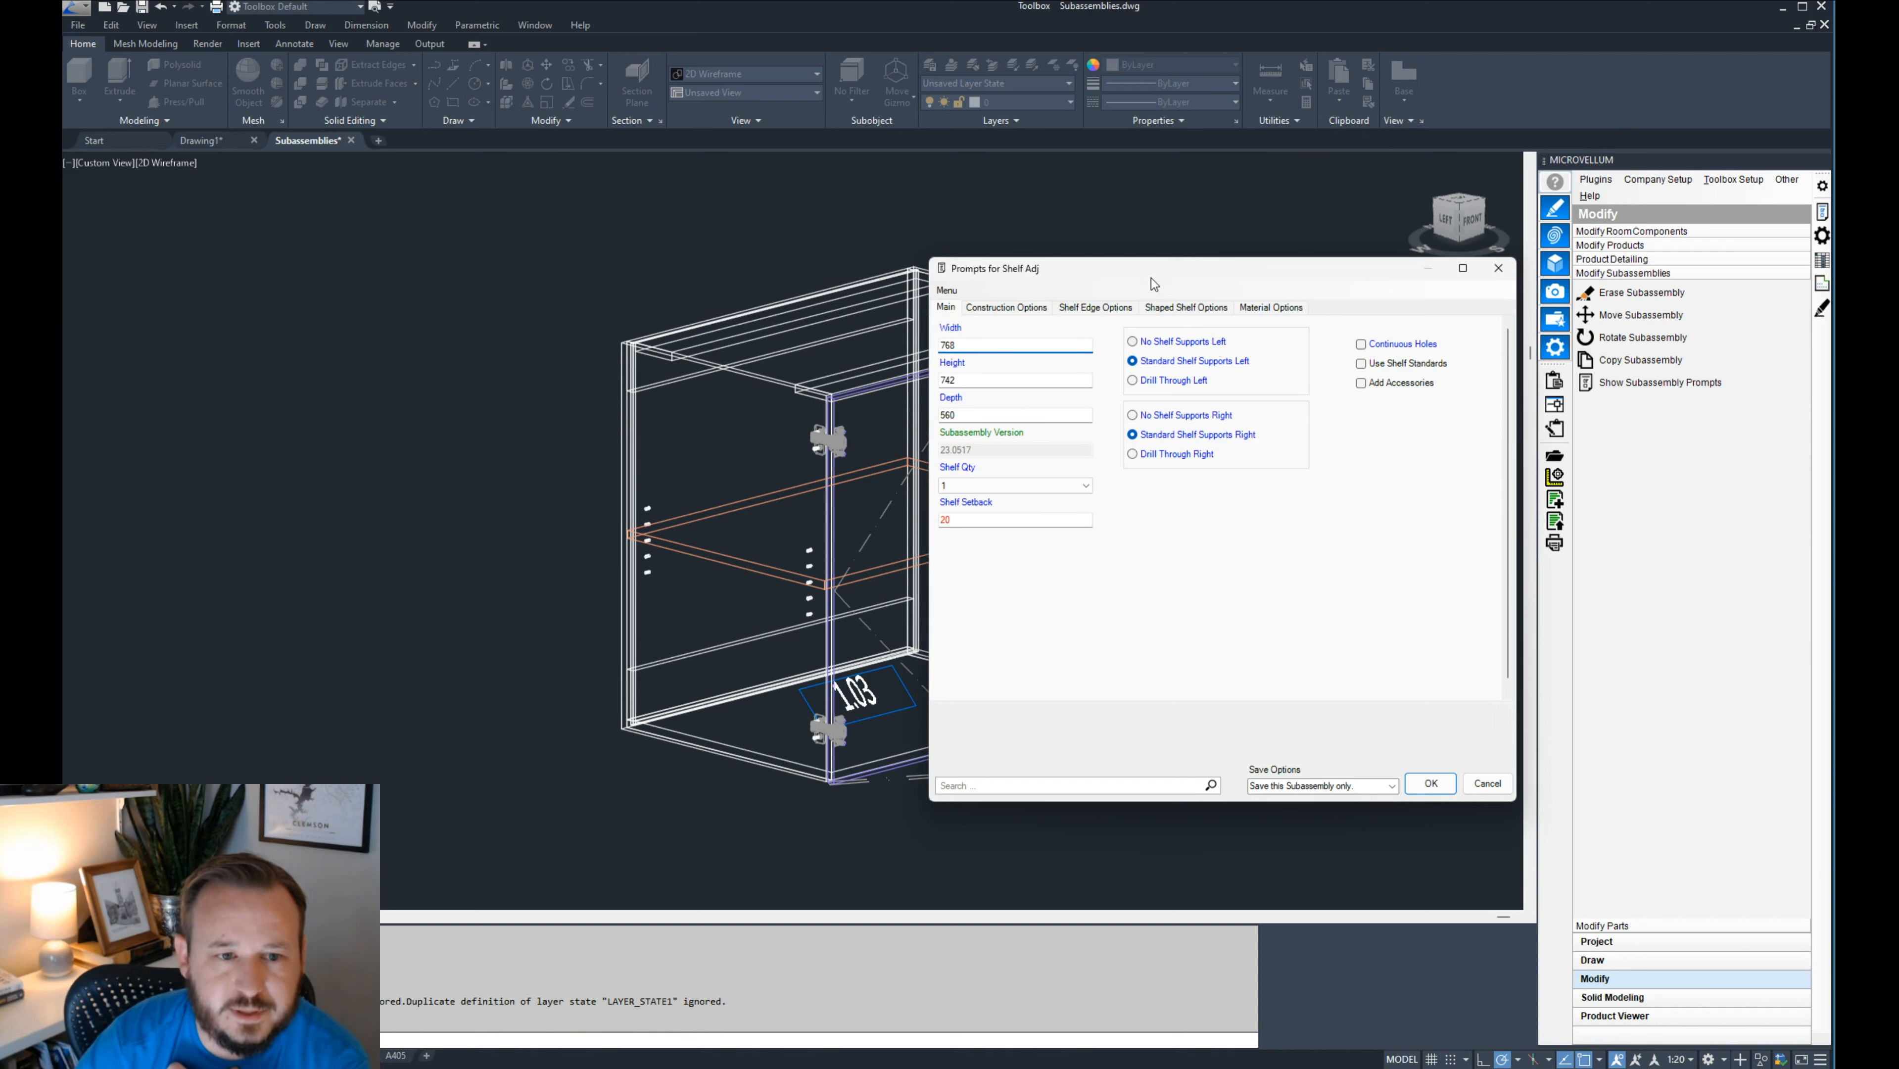
{"action": "left_click", "coordinate": [1036, 380]}
{"action": "left_click", "coordinate": [1024, 414]}
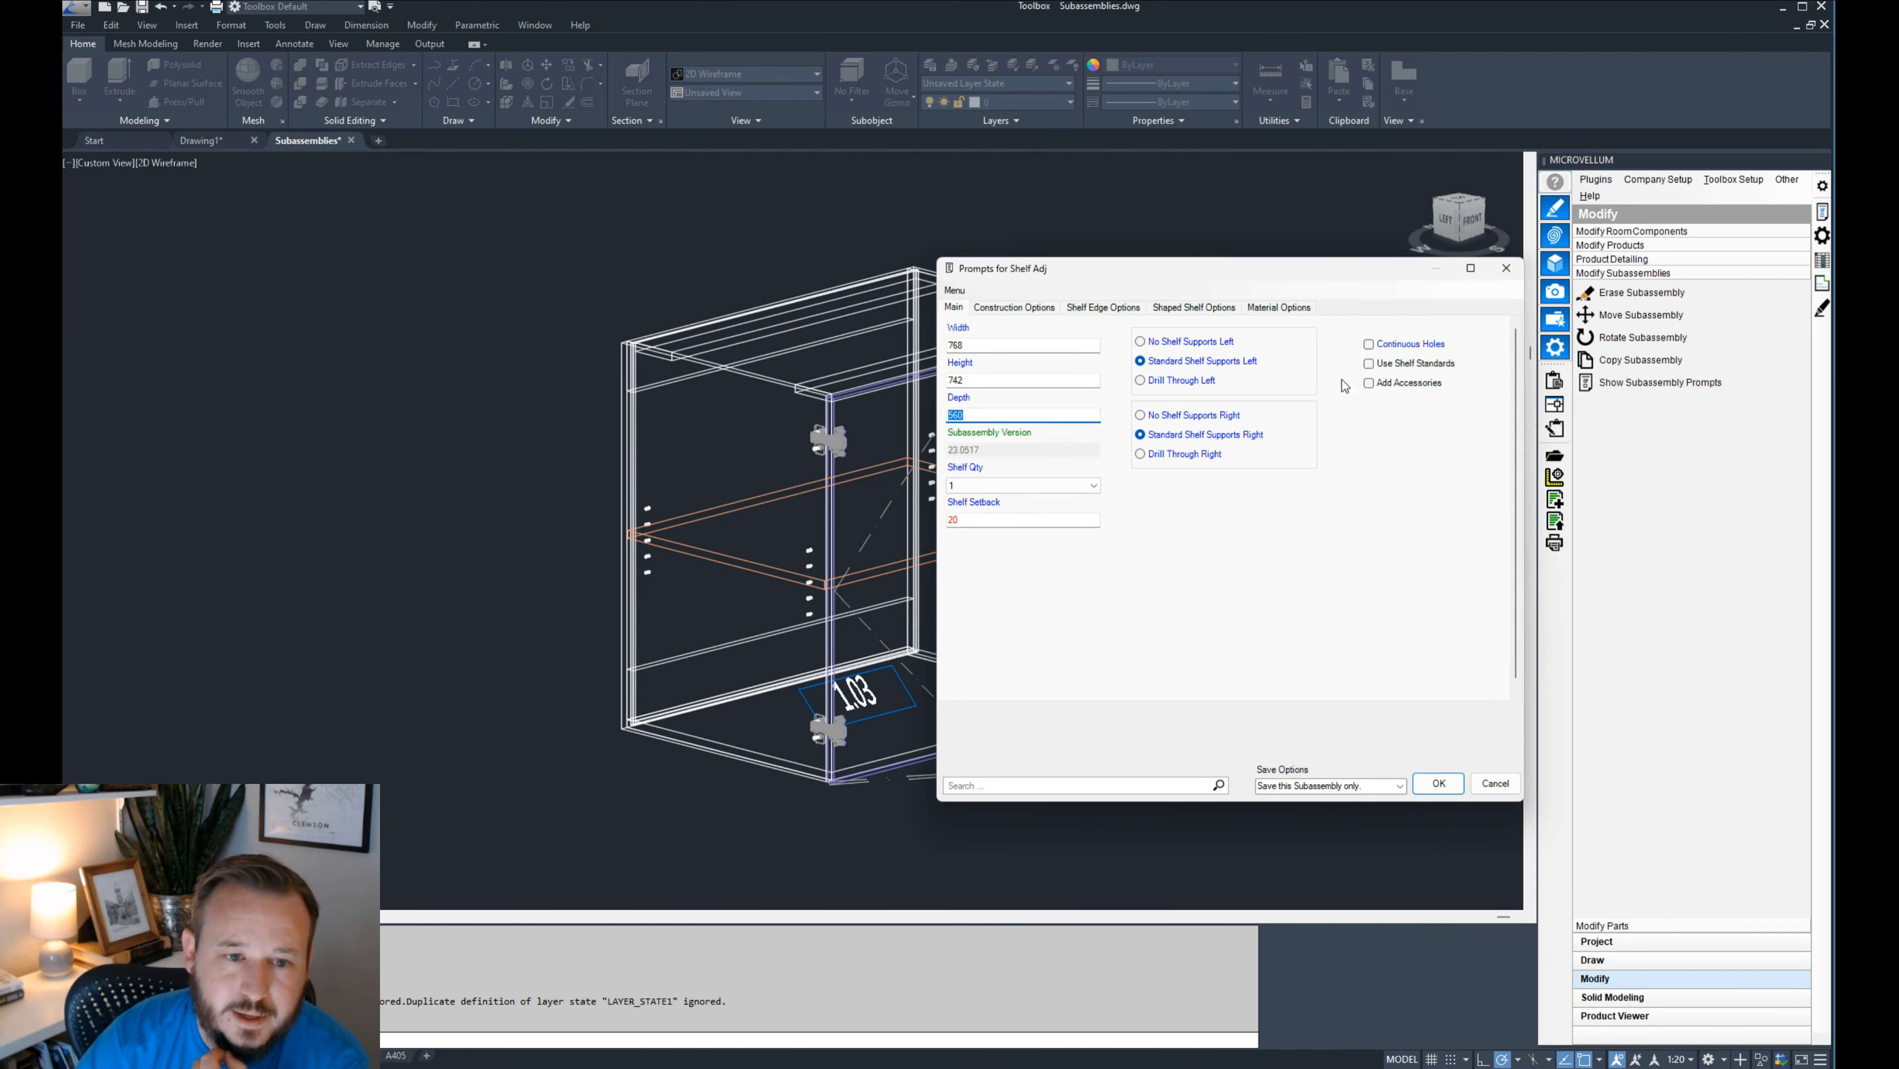
{"action": "left_click", "coordinate": [1055, 485]}
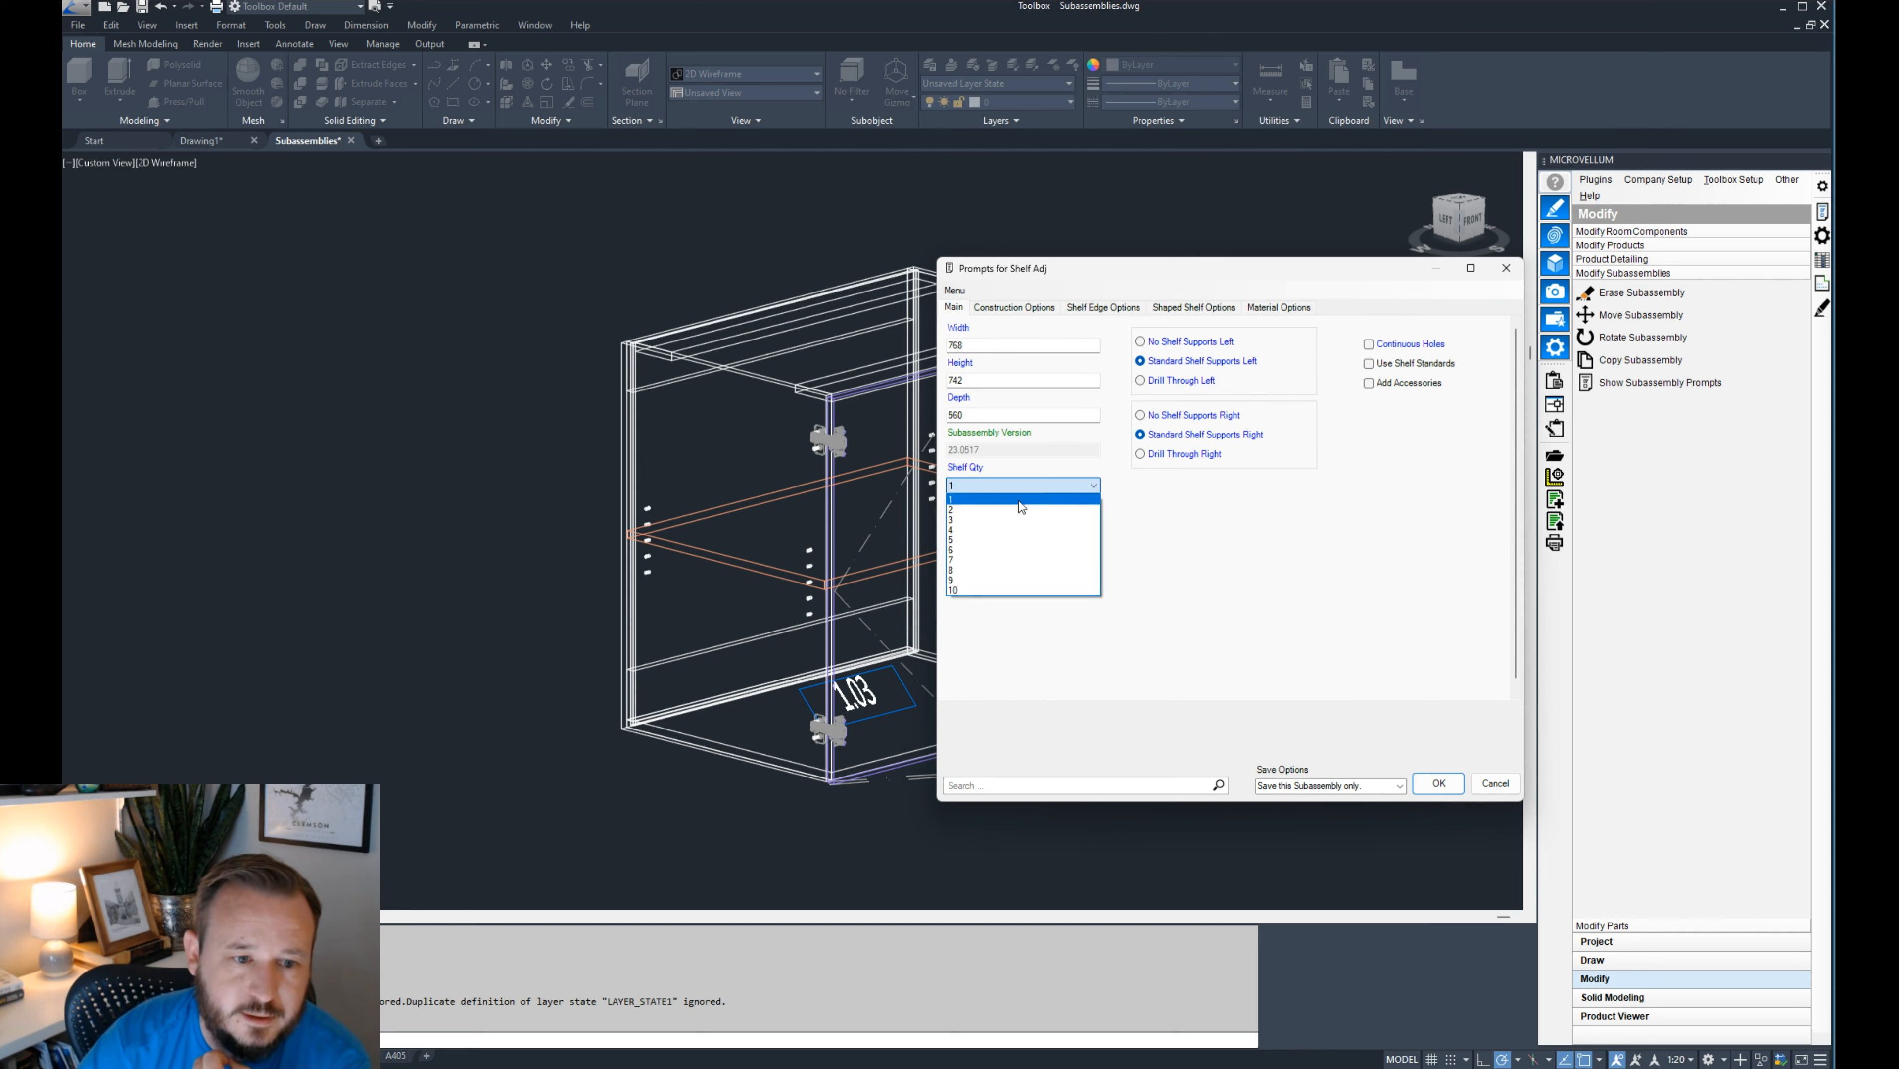
{"action": "left_click", "coordinate": [1007, 510]}
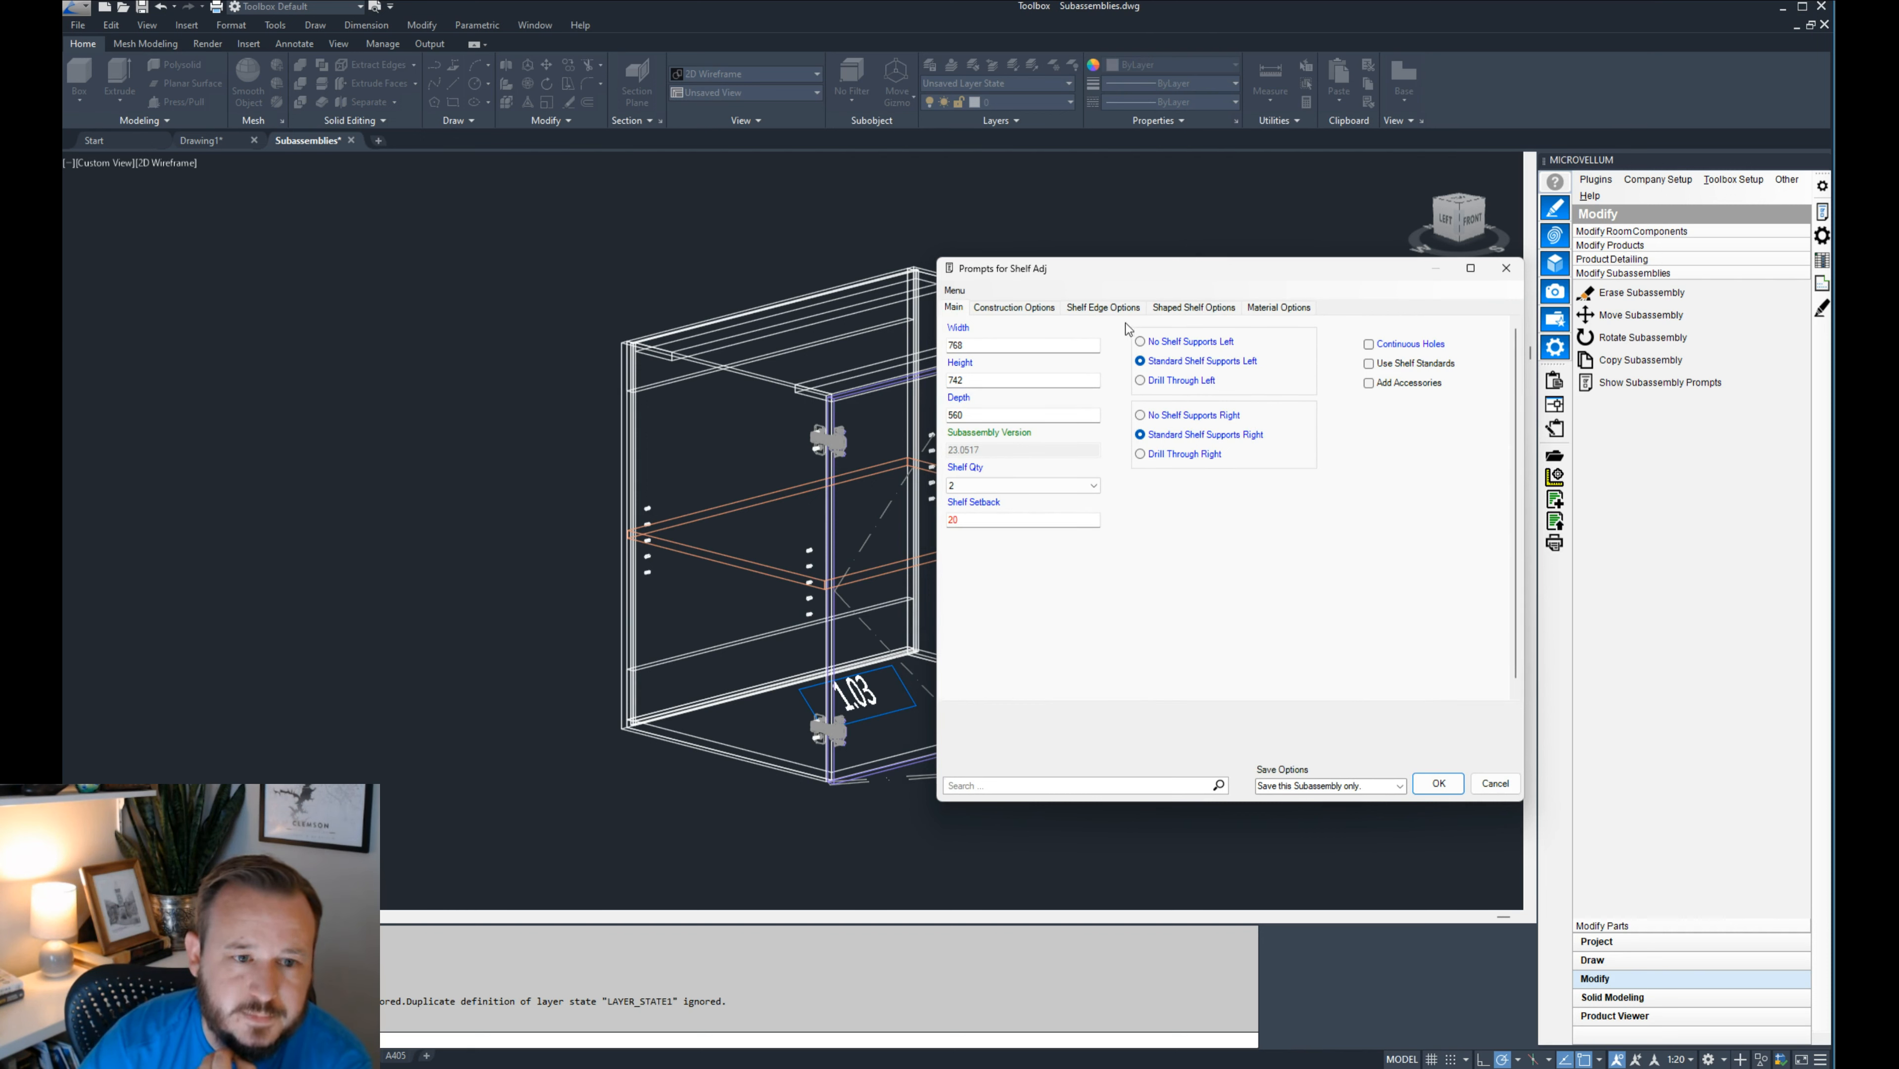
{"action": "left_click", "coordinate": [1431, 784]}
{"action": "left_click", "coordinate": [1516, 577]}
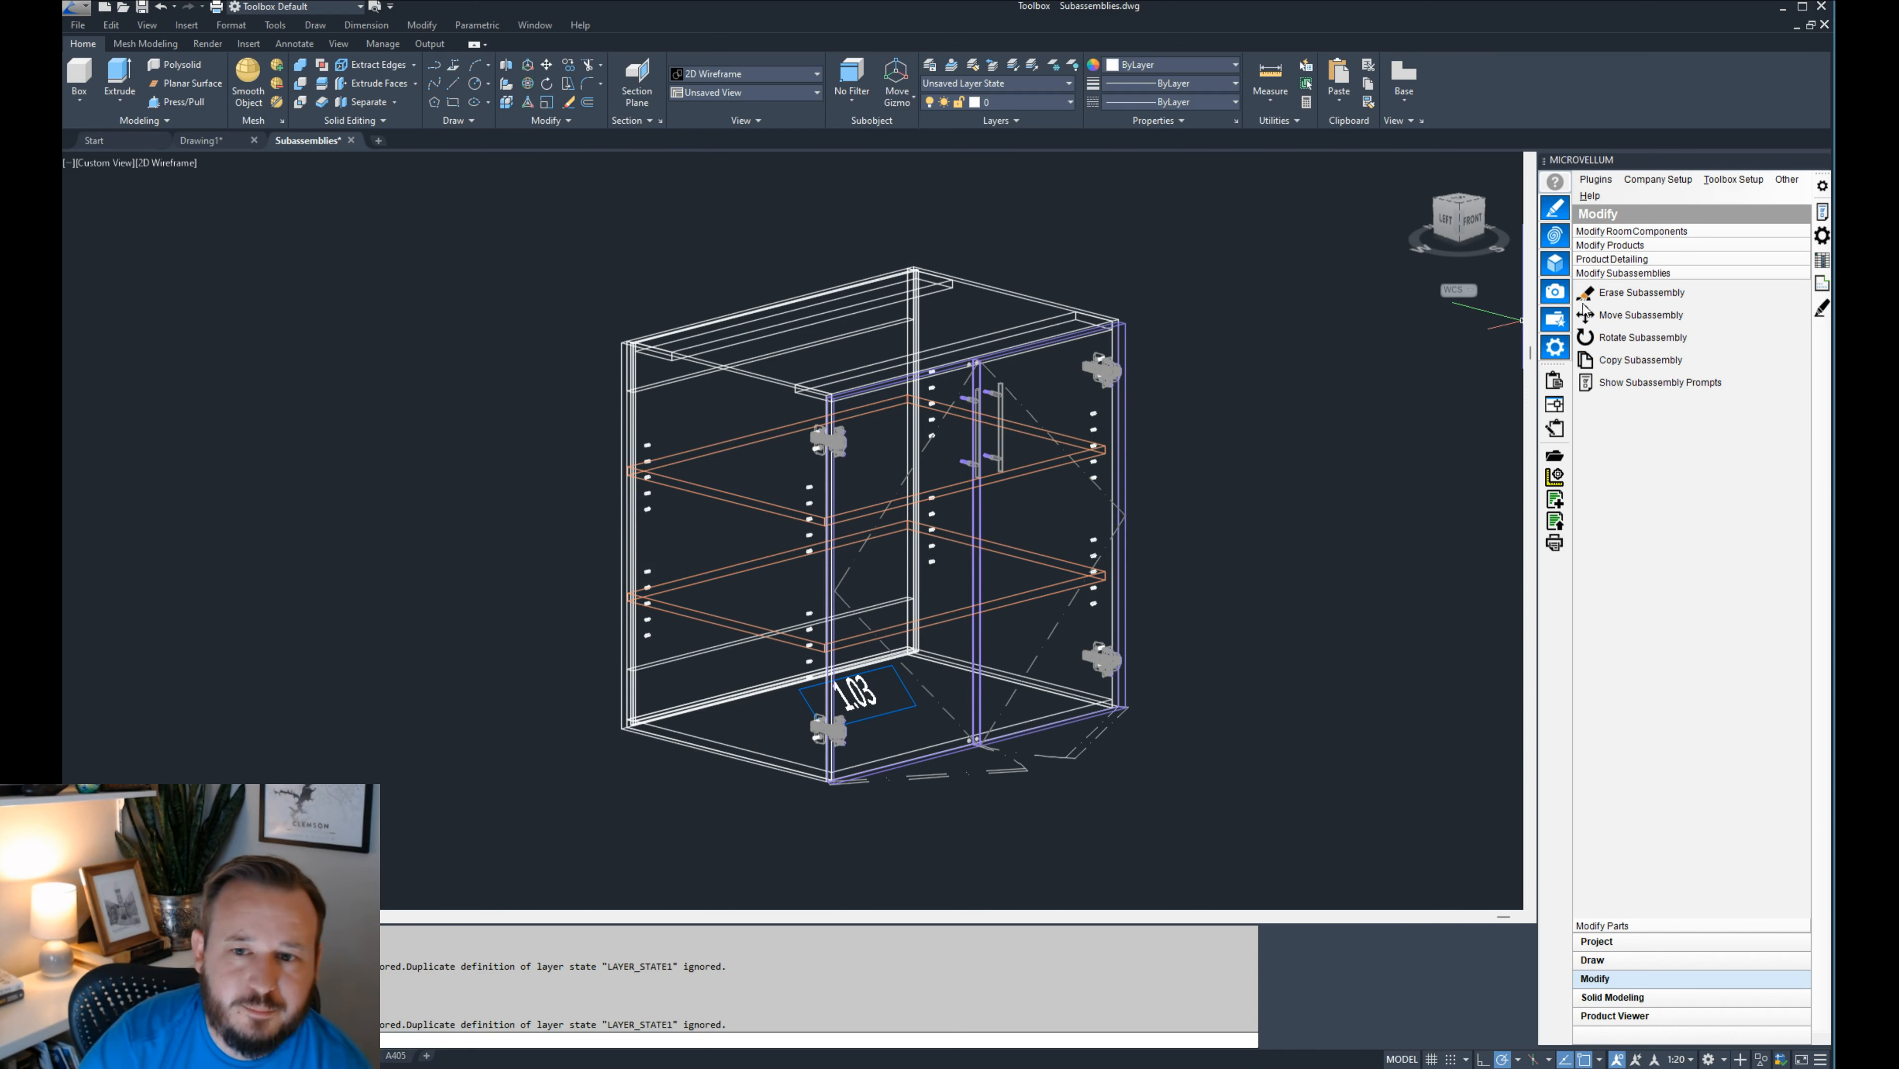
- Open the parts and subassemblies properties window of cabinet 1.03 and move it fully into view over the drawing
{"action": "left_click", "coordinate": [1821, 238]}
{"action": "left_click", "coordinate": [1081, 320]}
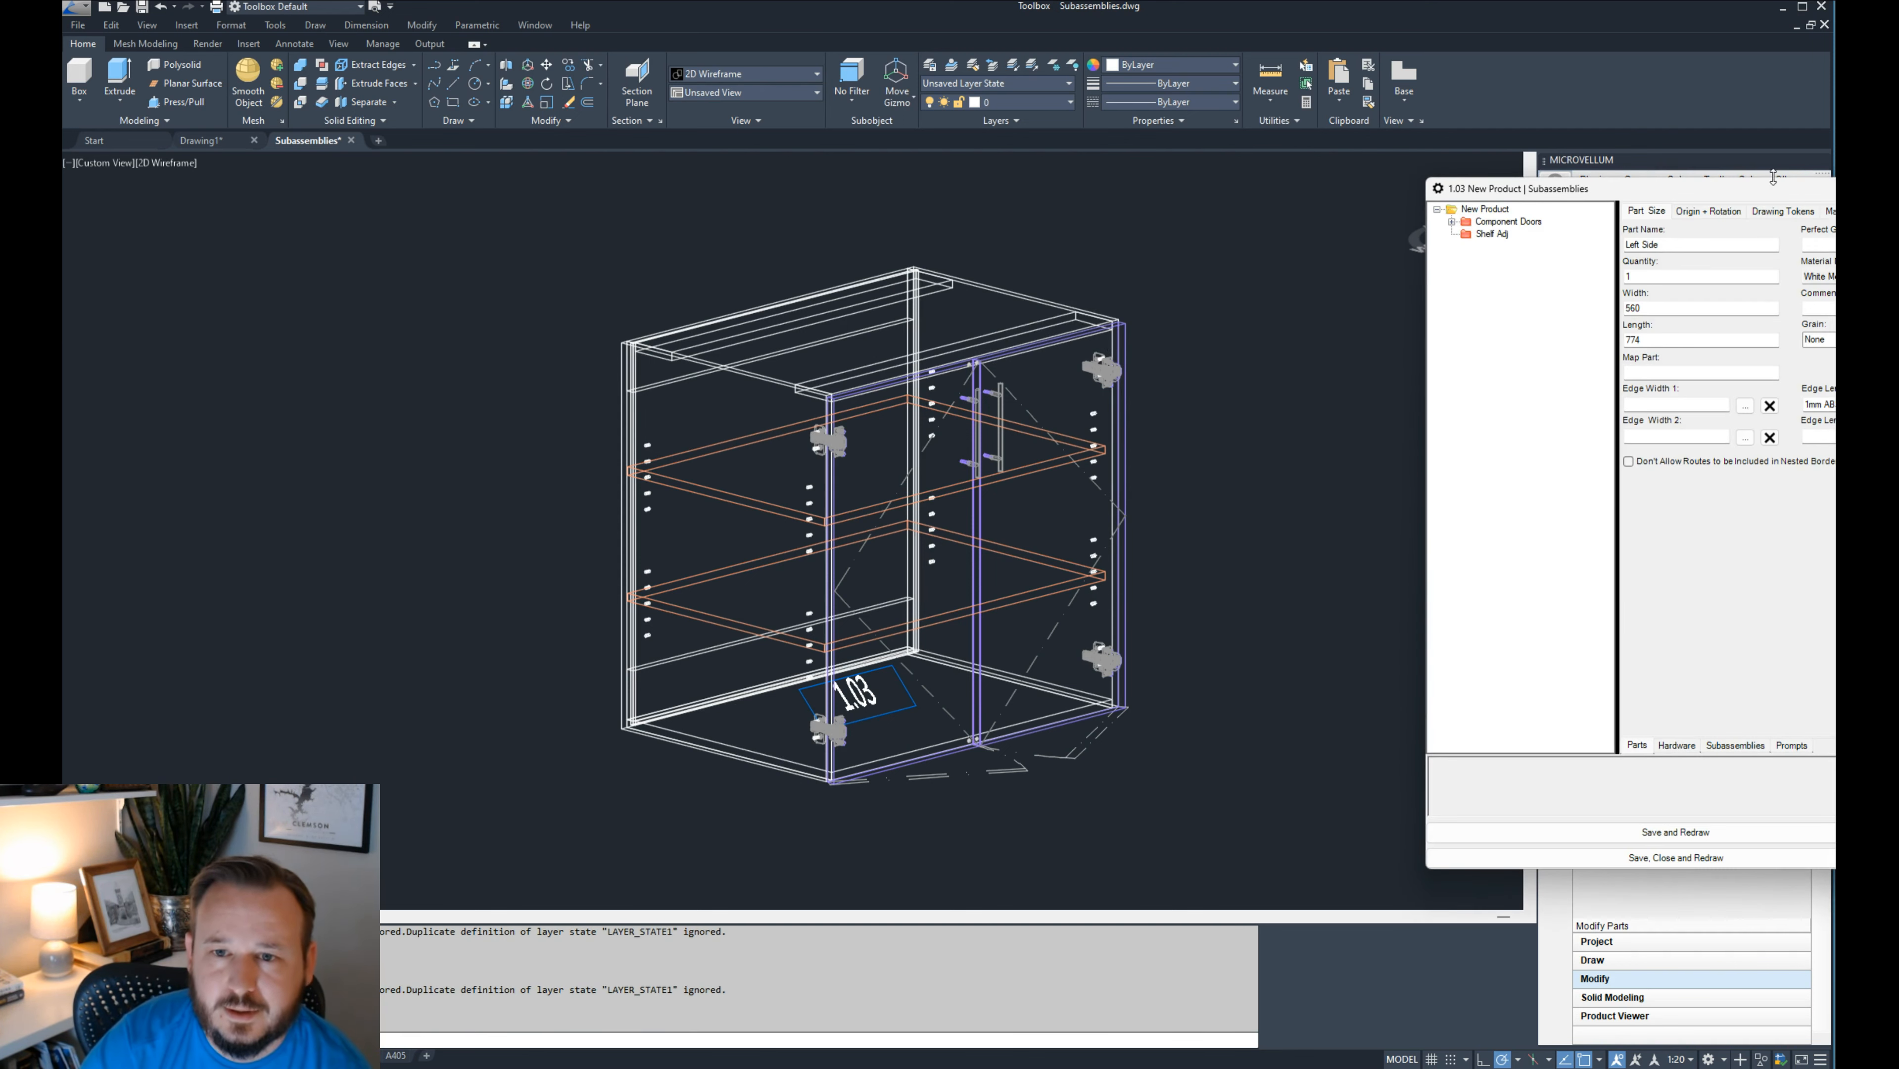
{"action": "left_click_drag", "start_coordinate": [1774, 187], "coordinate": [798, 174]}
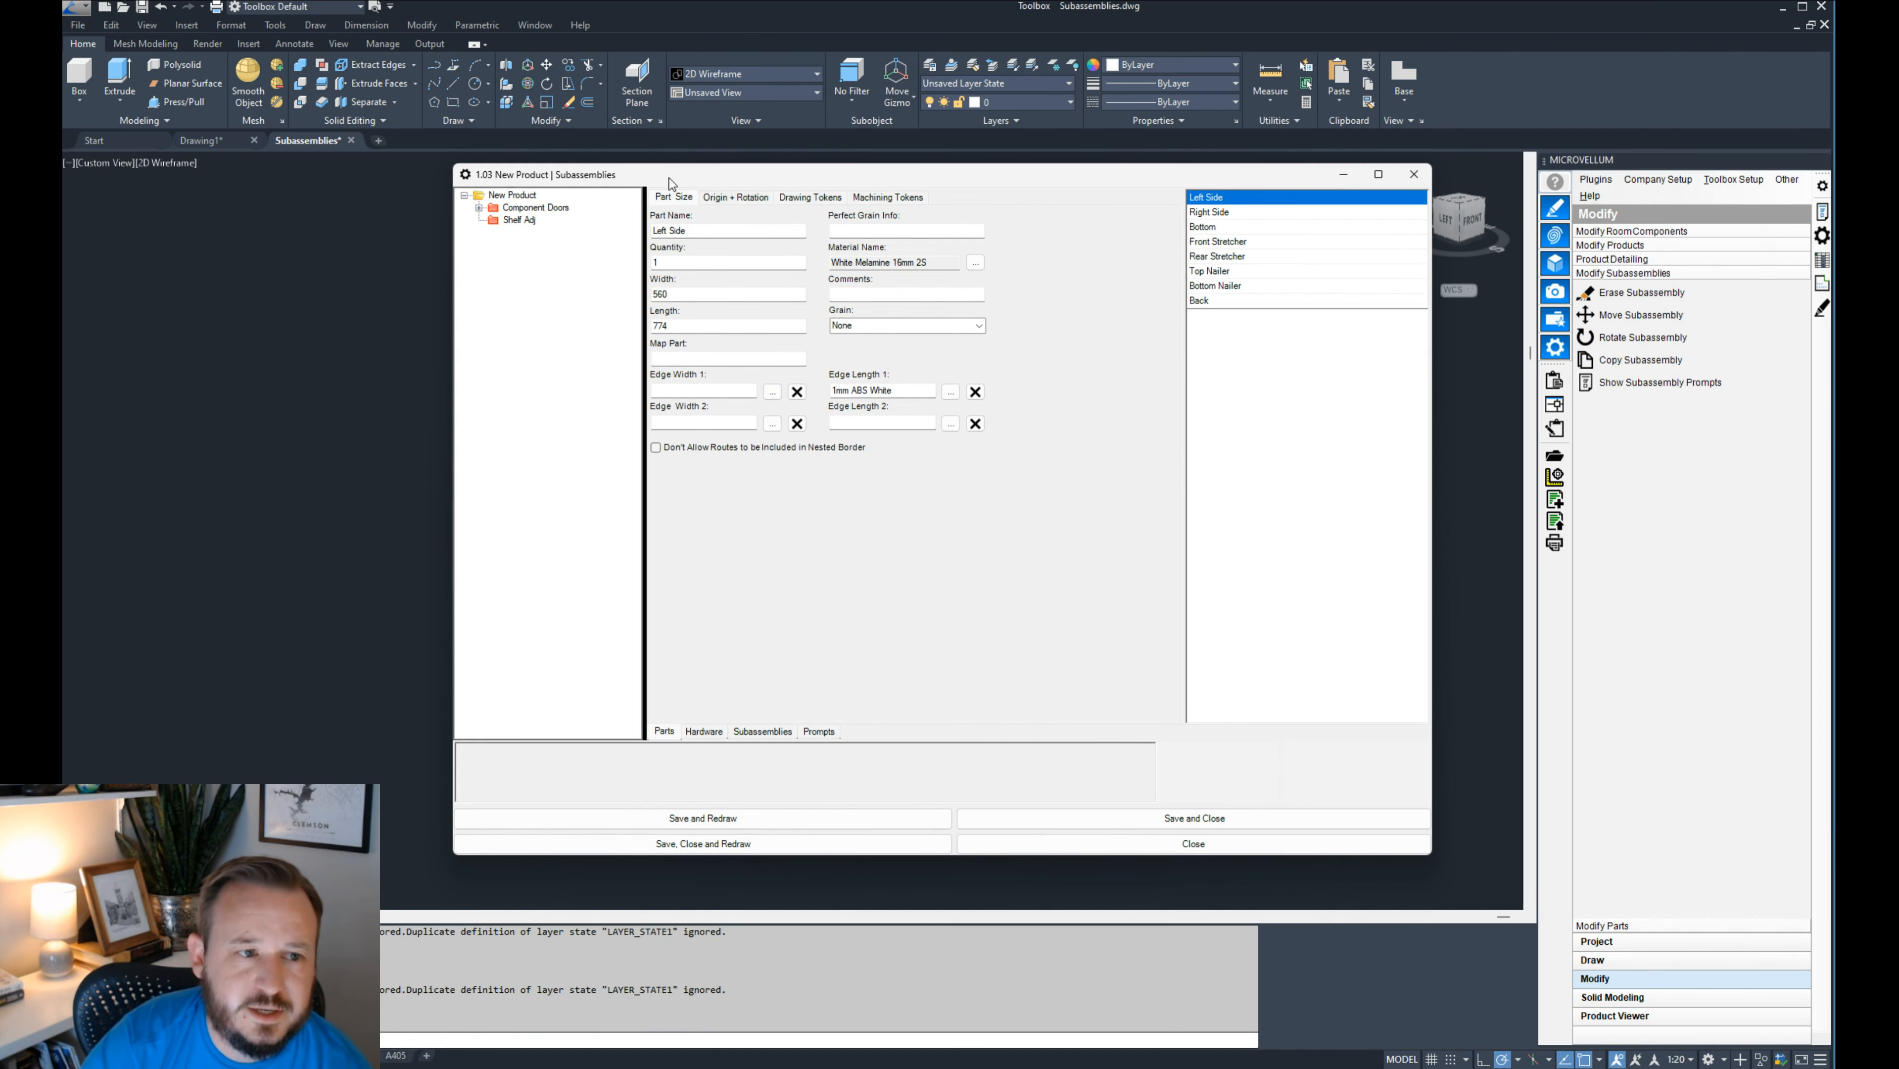
{"action": "left_click_drag", "start_coordinate": [669, 178], "coordinate": [759, 180]}
- Review the product's parts from Right Side to Back, then expand the Component Doors subassembly in the product structure
{"action": "left_click", "coordinate": [622, 218]}
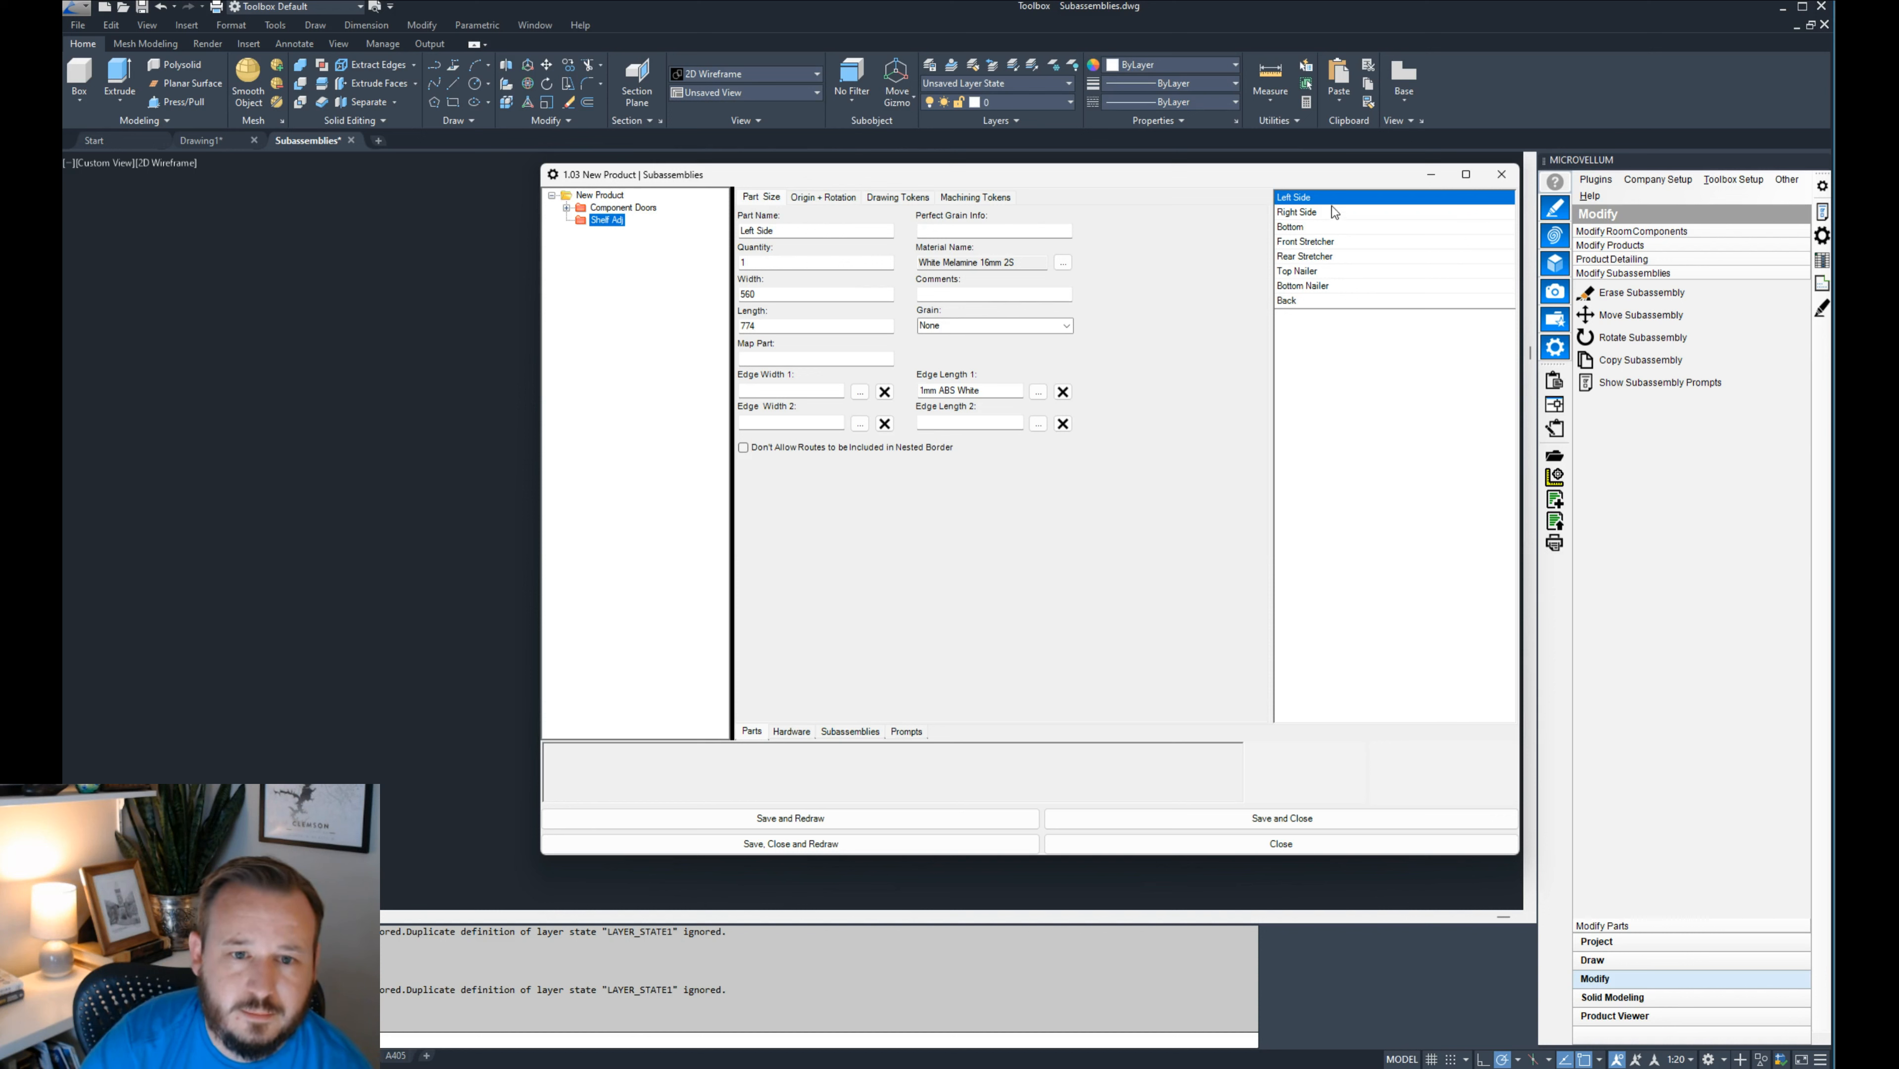
{"action": "left_click_drag", "start_coordinate": [1331, 210], "coordinate": [1332, 300]}
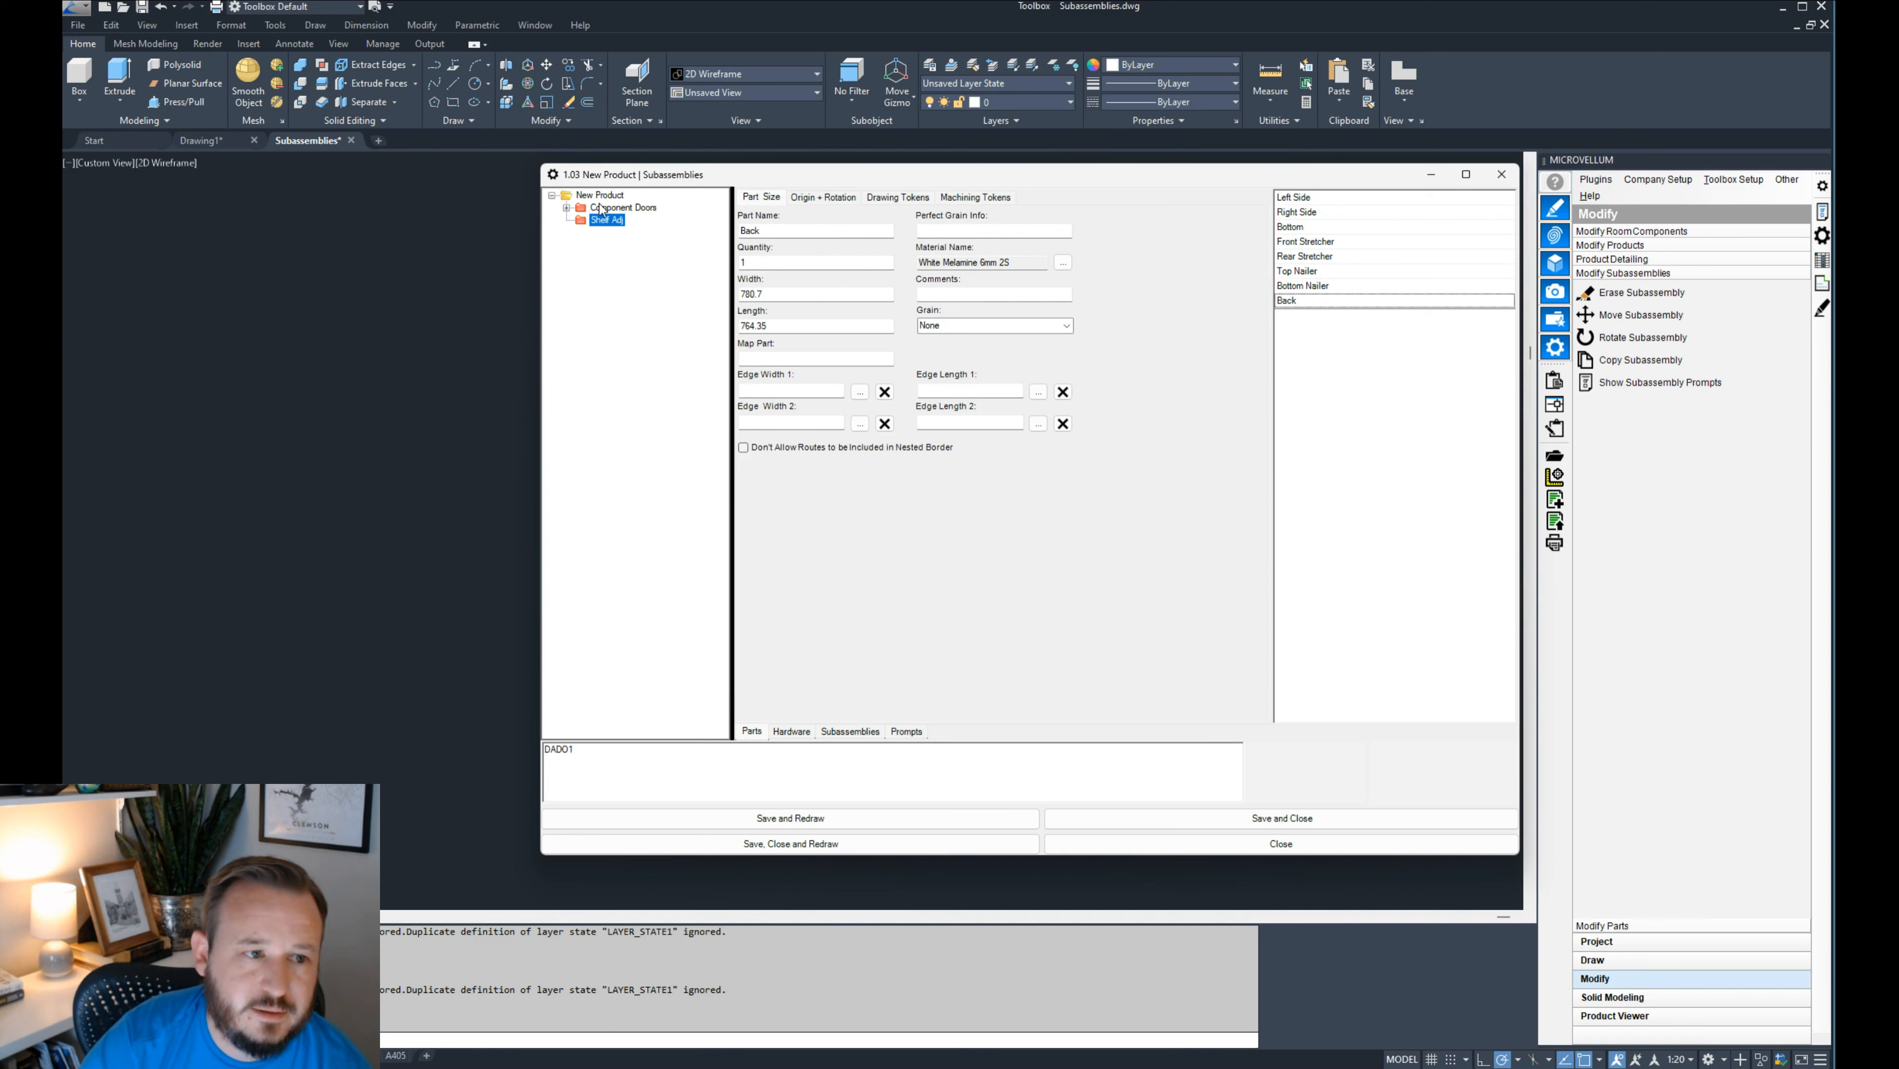
{"action": "left_click", "coordinate": [585, 210]}
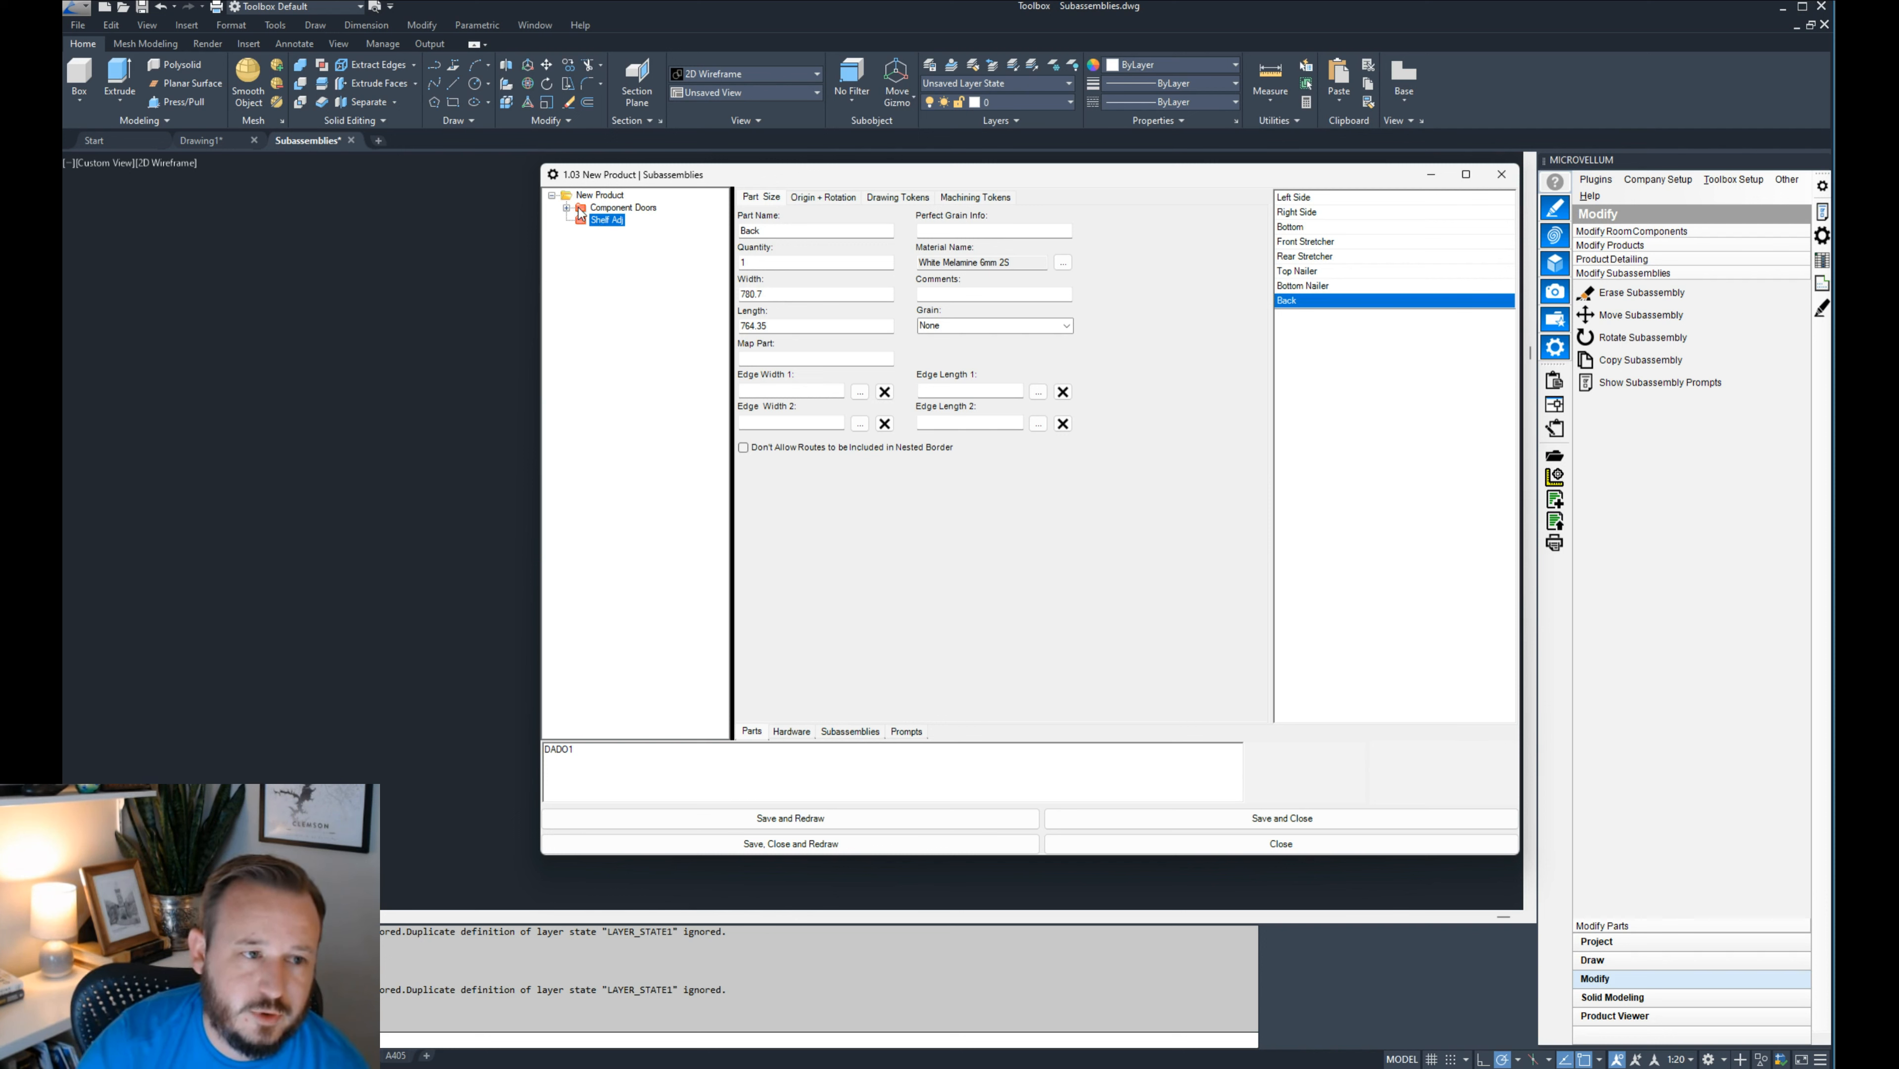
{"action": "left_click", "coordinate": [582, 213]}
{"action": "left_click", "coordinate": [585, 223]}
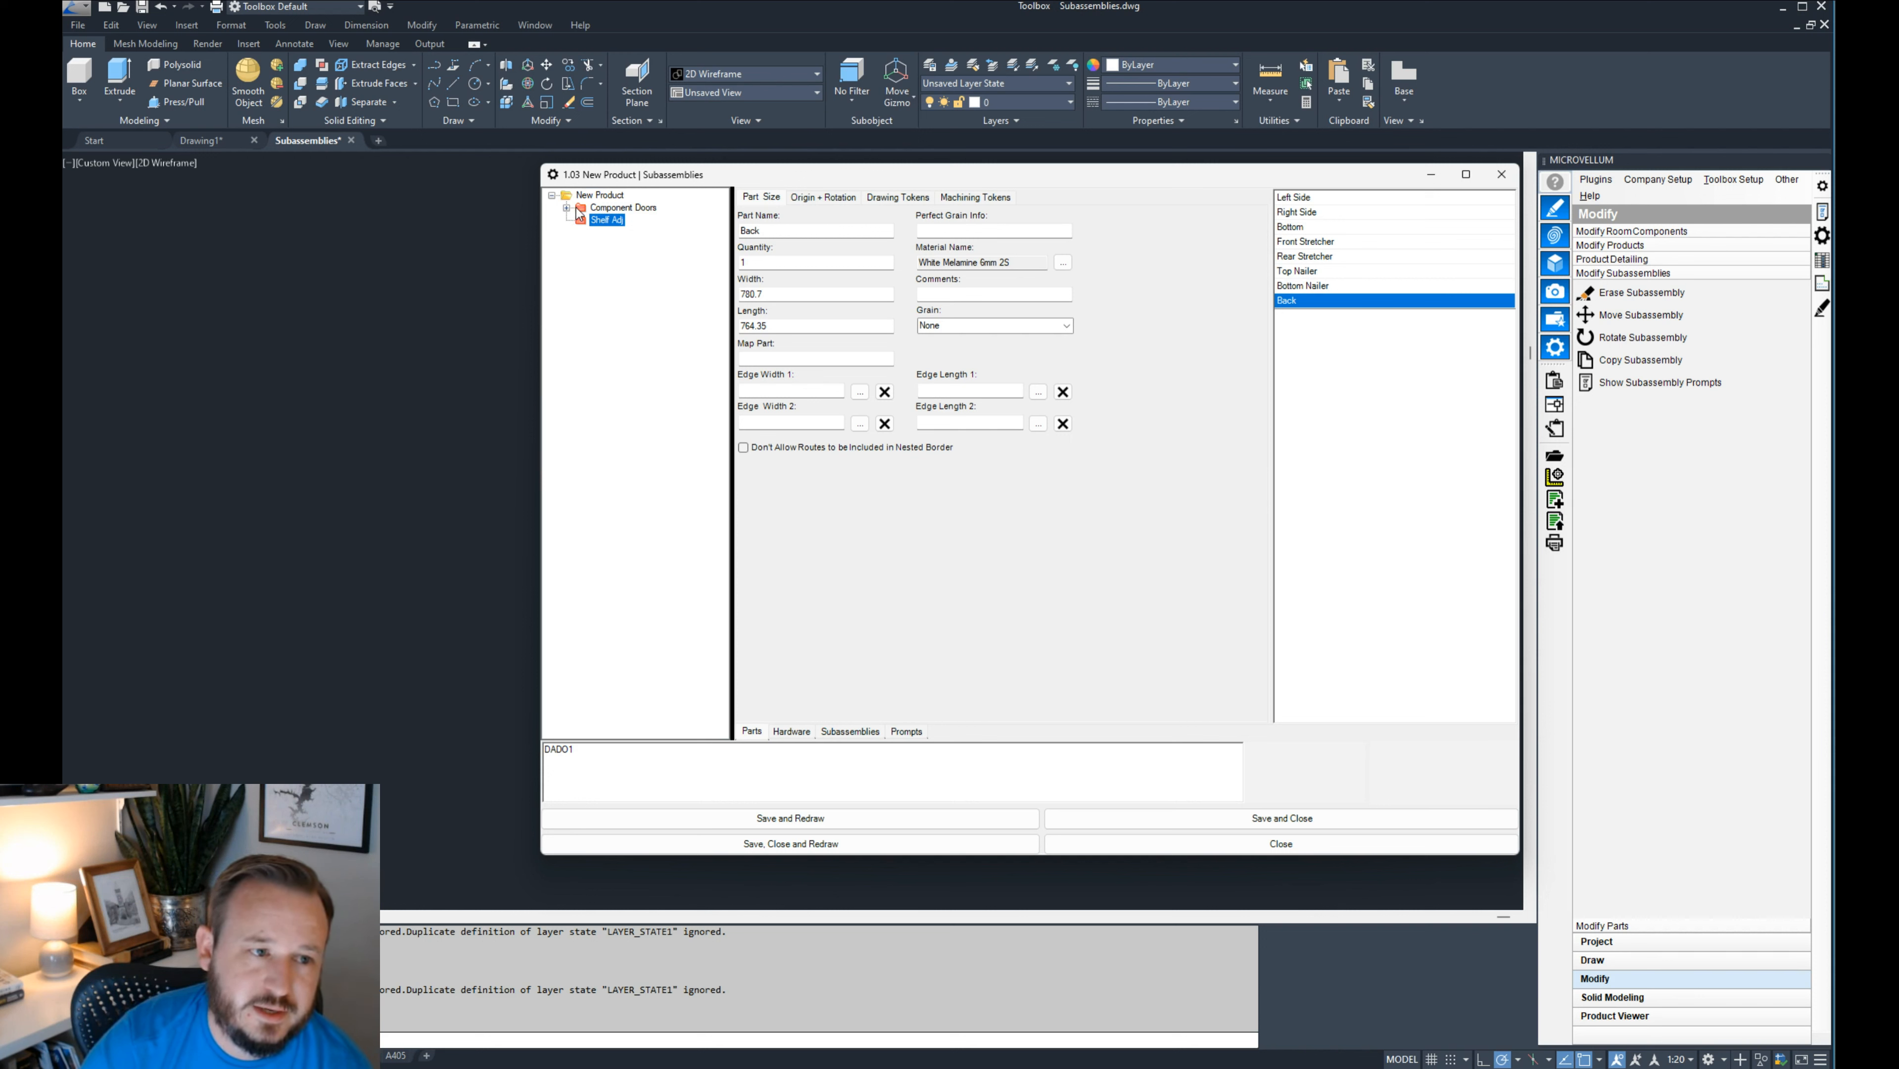
{"action": "left_click", "coordinate": [578, 211]}
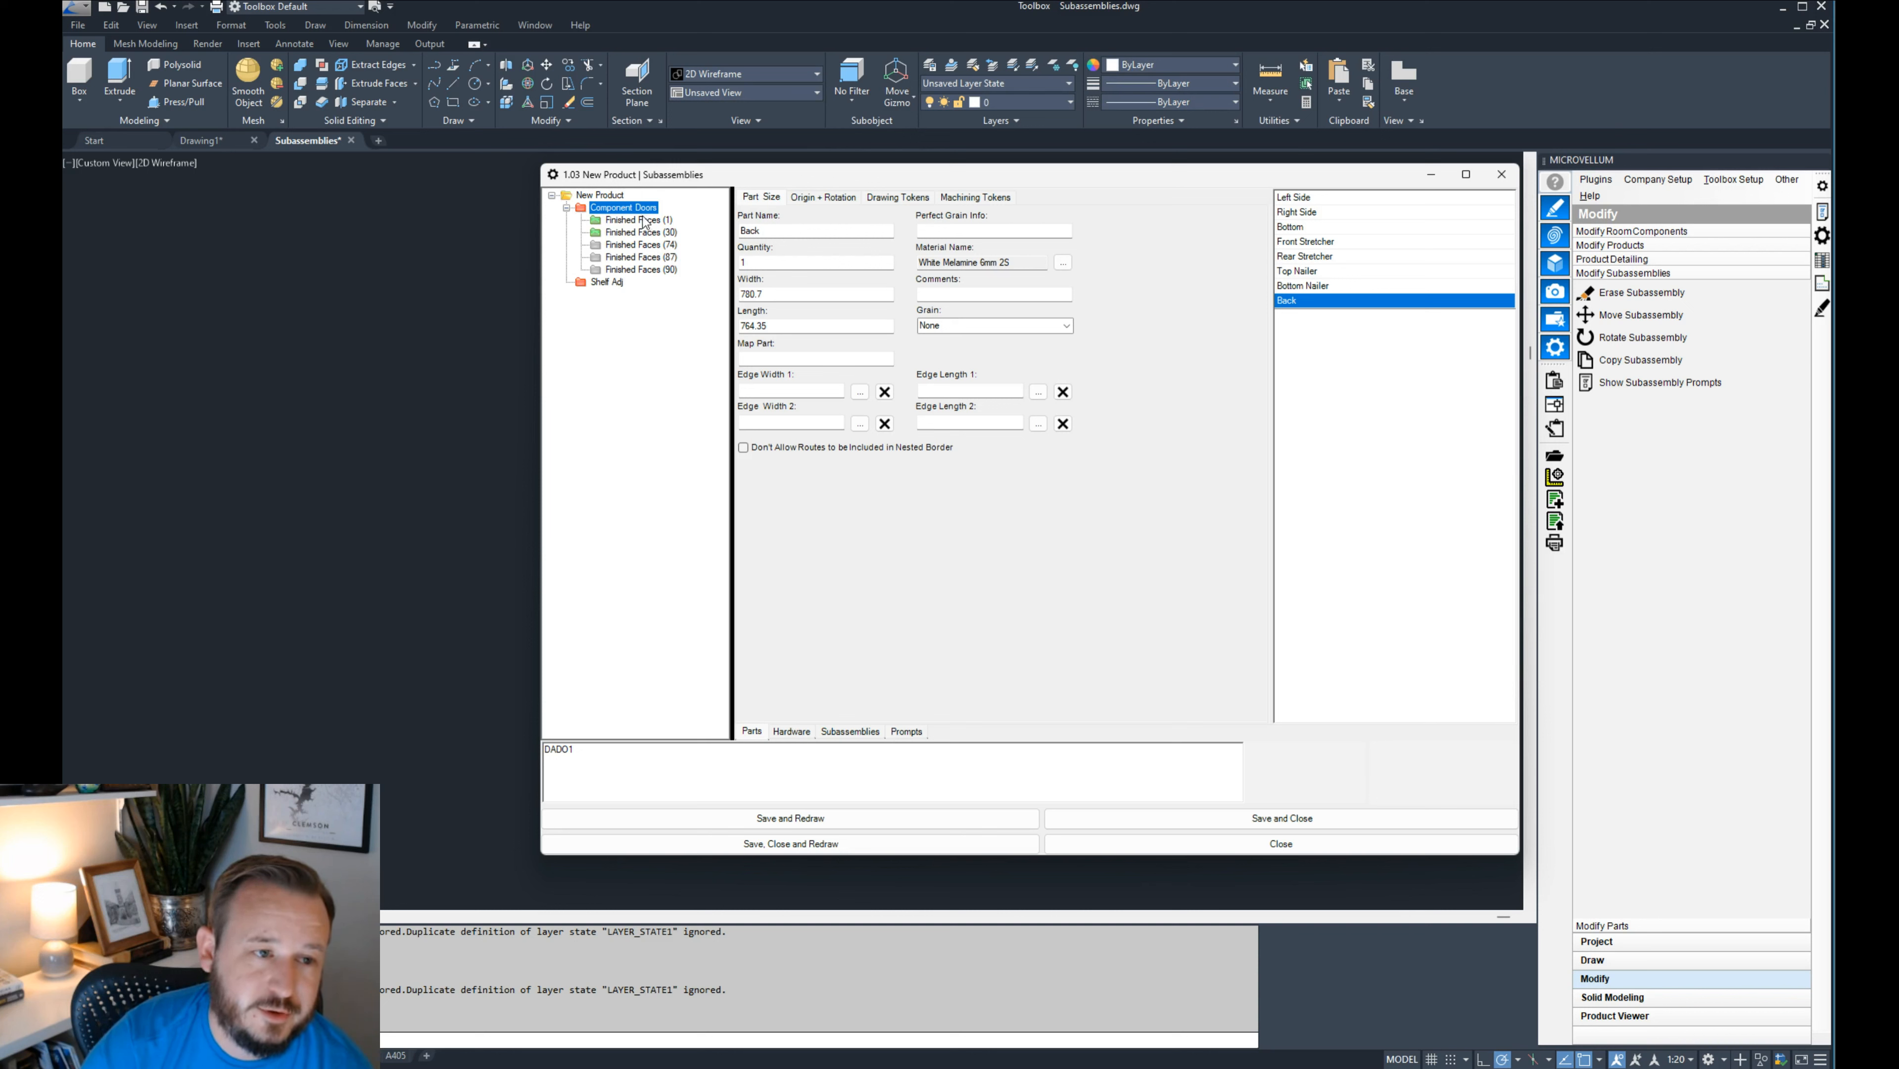
- Go through each of the Finished Faces subassemblies nested under Component Doors
{"action": "left_click", "coordinate": [645, 223]}
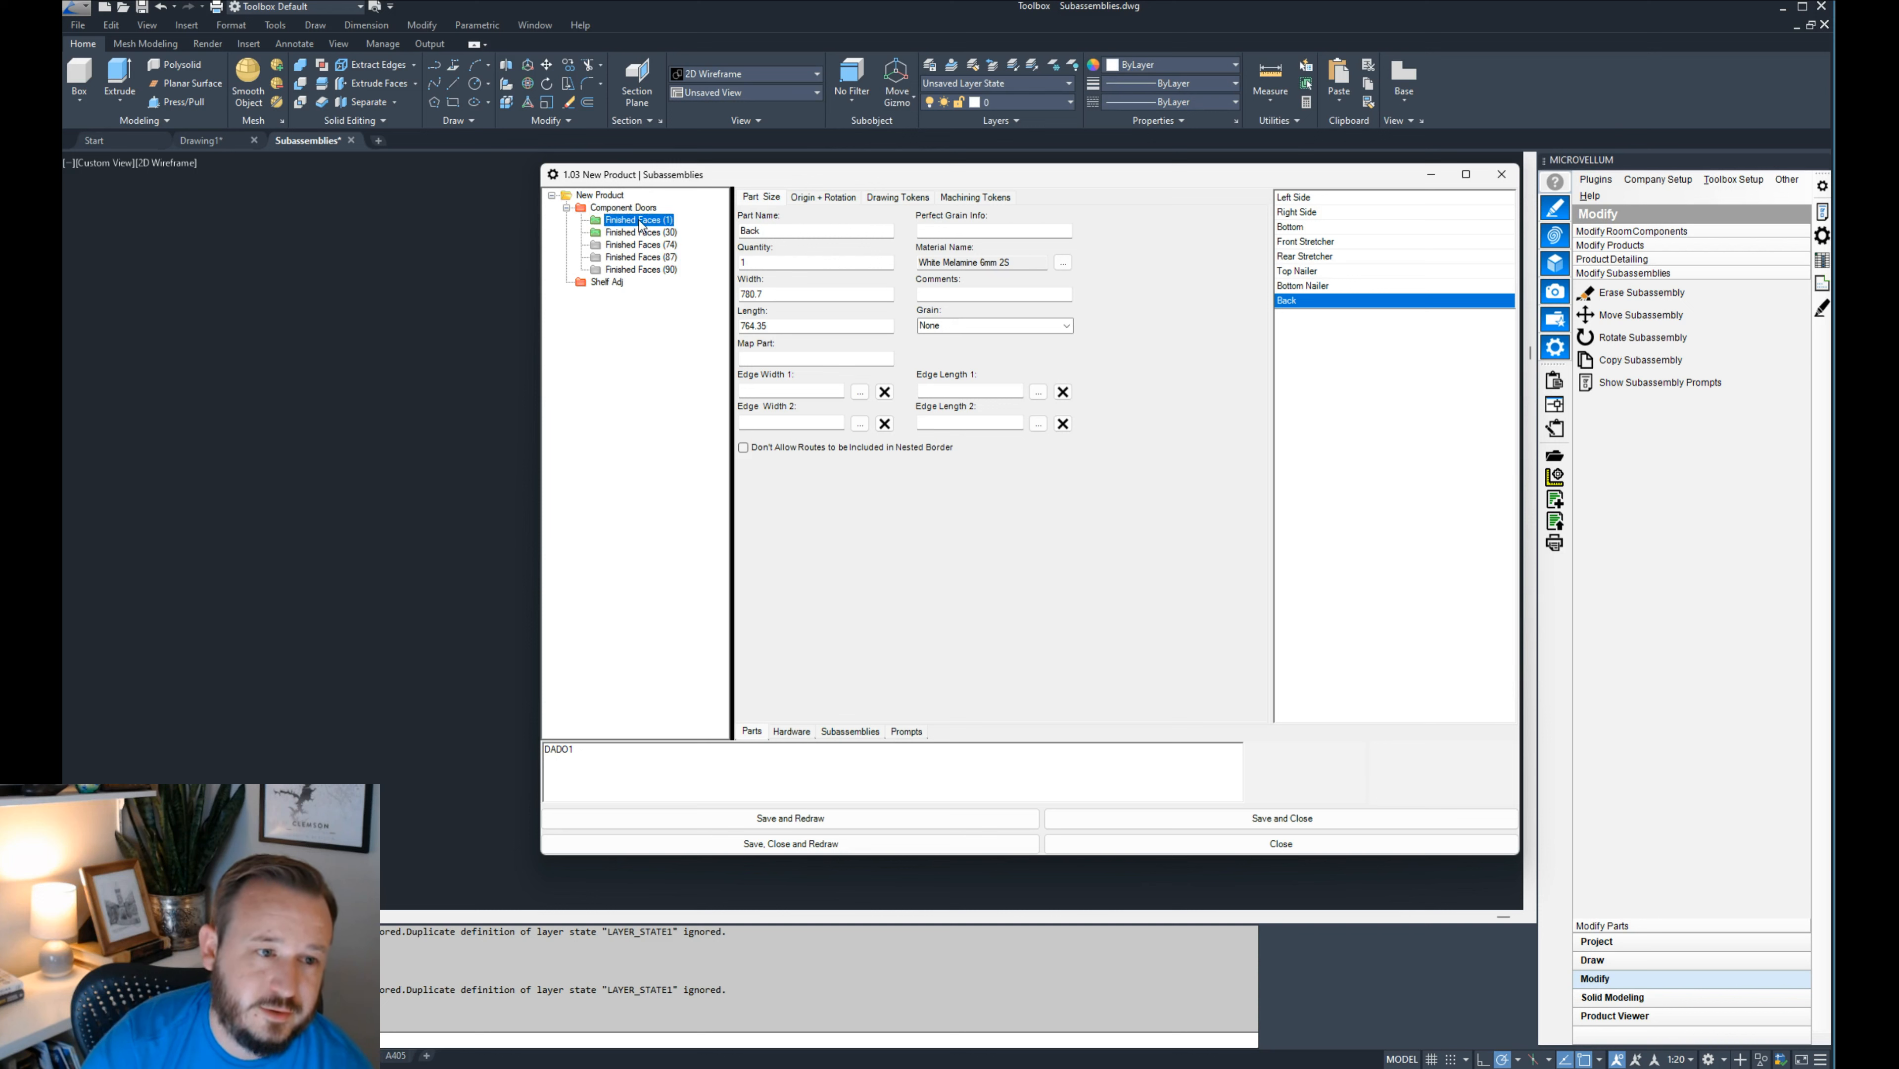
{"action": "left_click", "coordinate": [651, 232]}
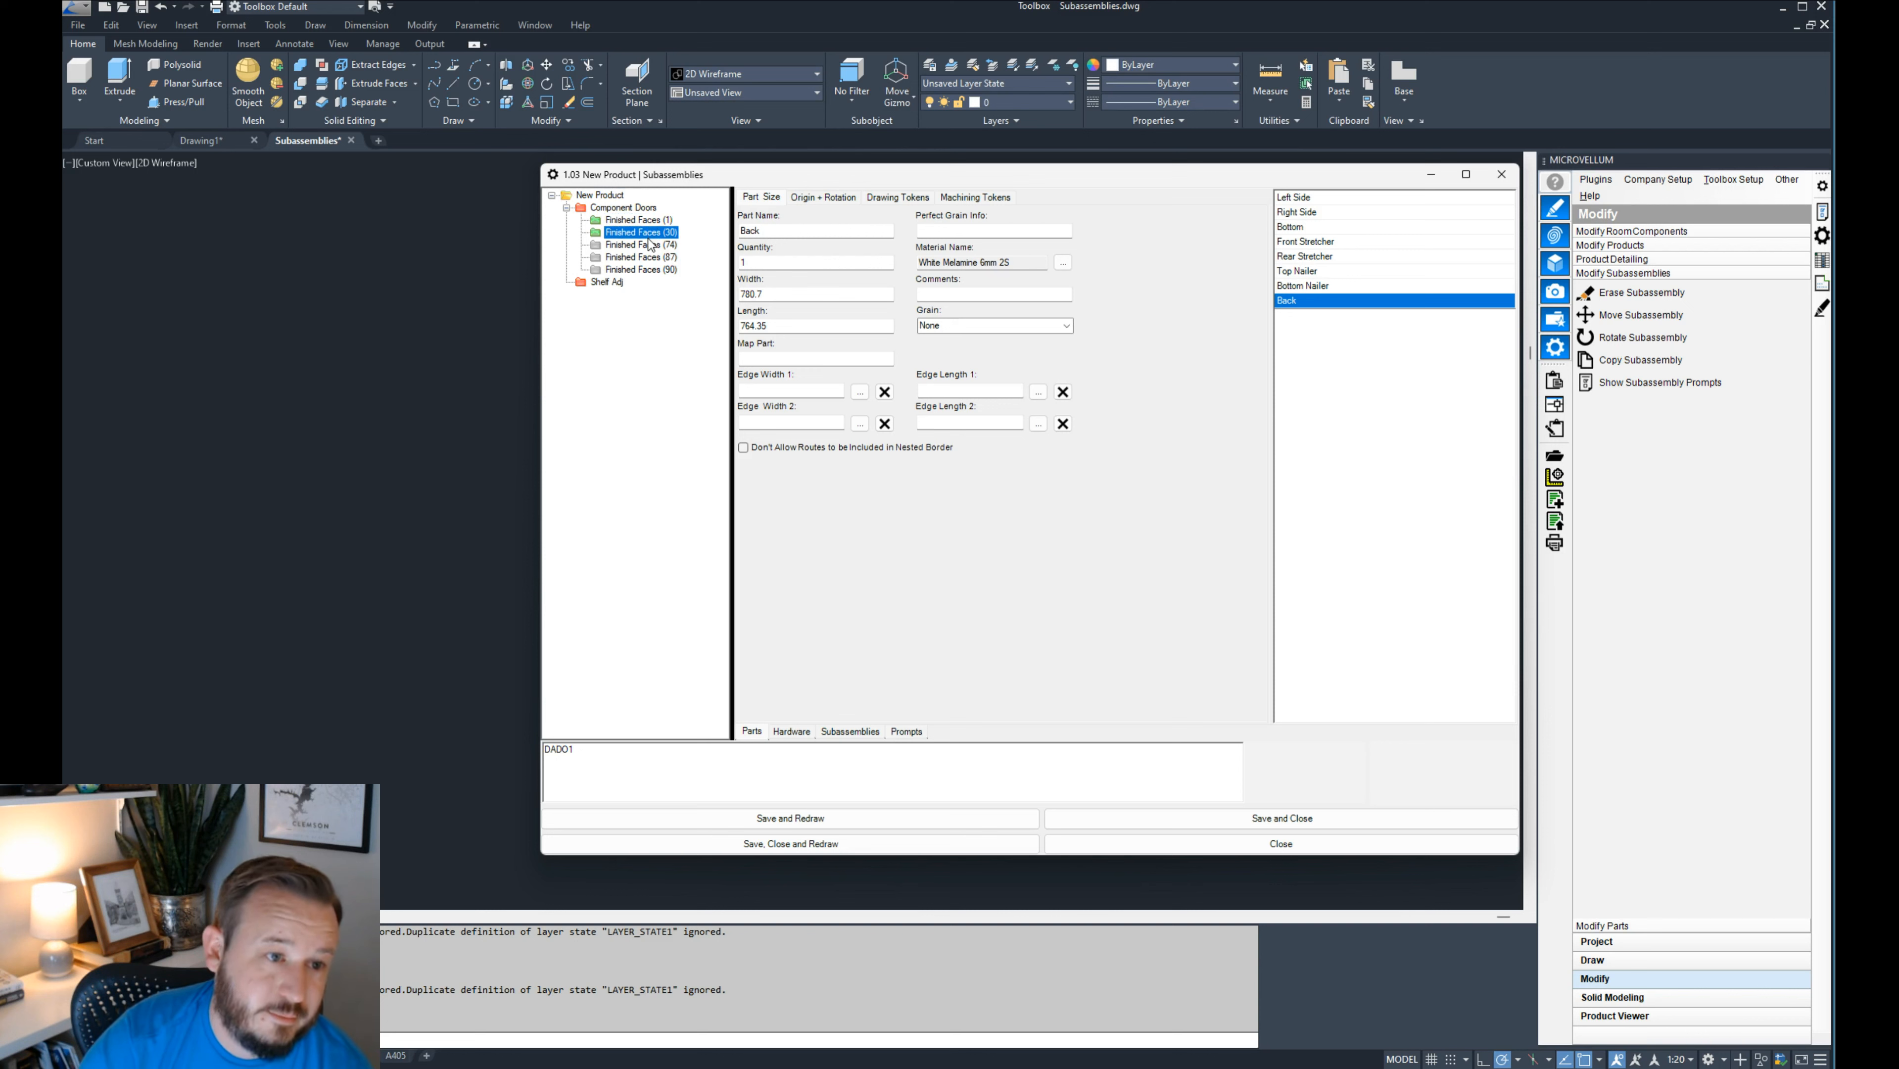
{"action": "left_click", "coordinate": [652, 245]}
{"action": "left_click", "coordinate": [654, 257]}
{"action": "left_click", "coordinate": [656, 271]}
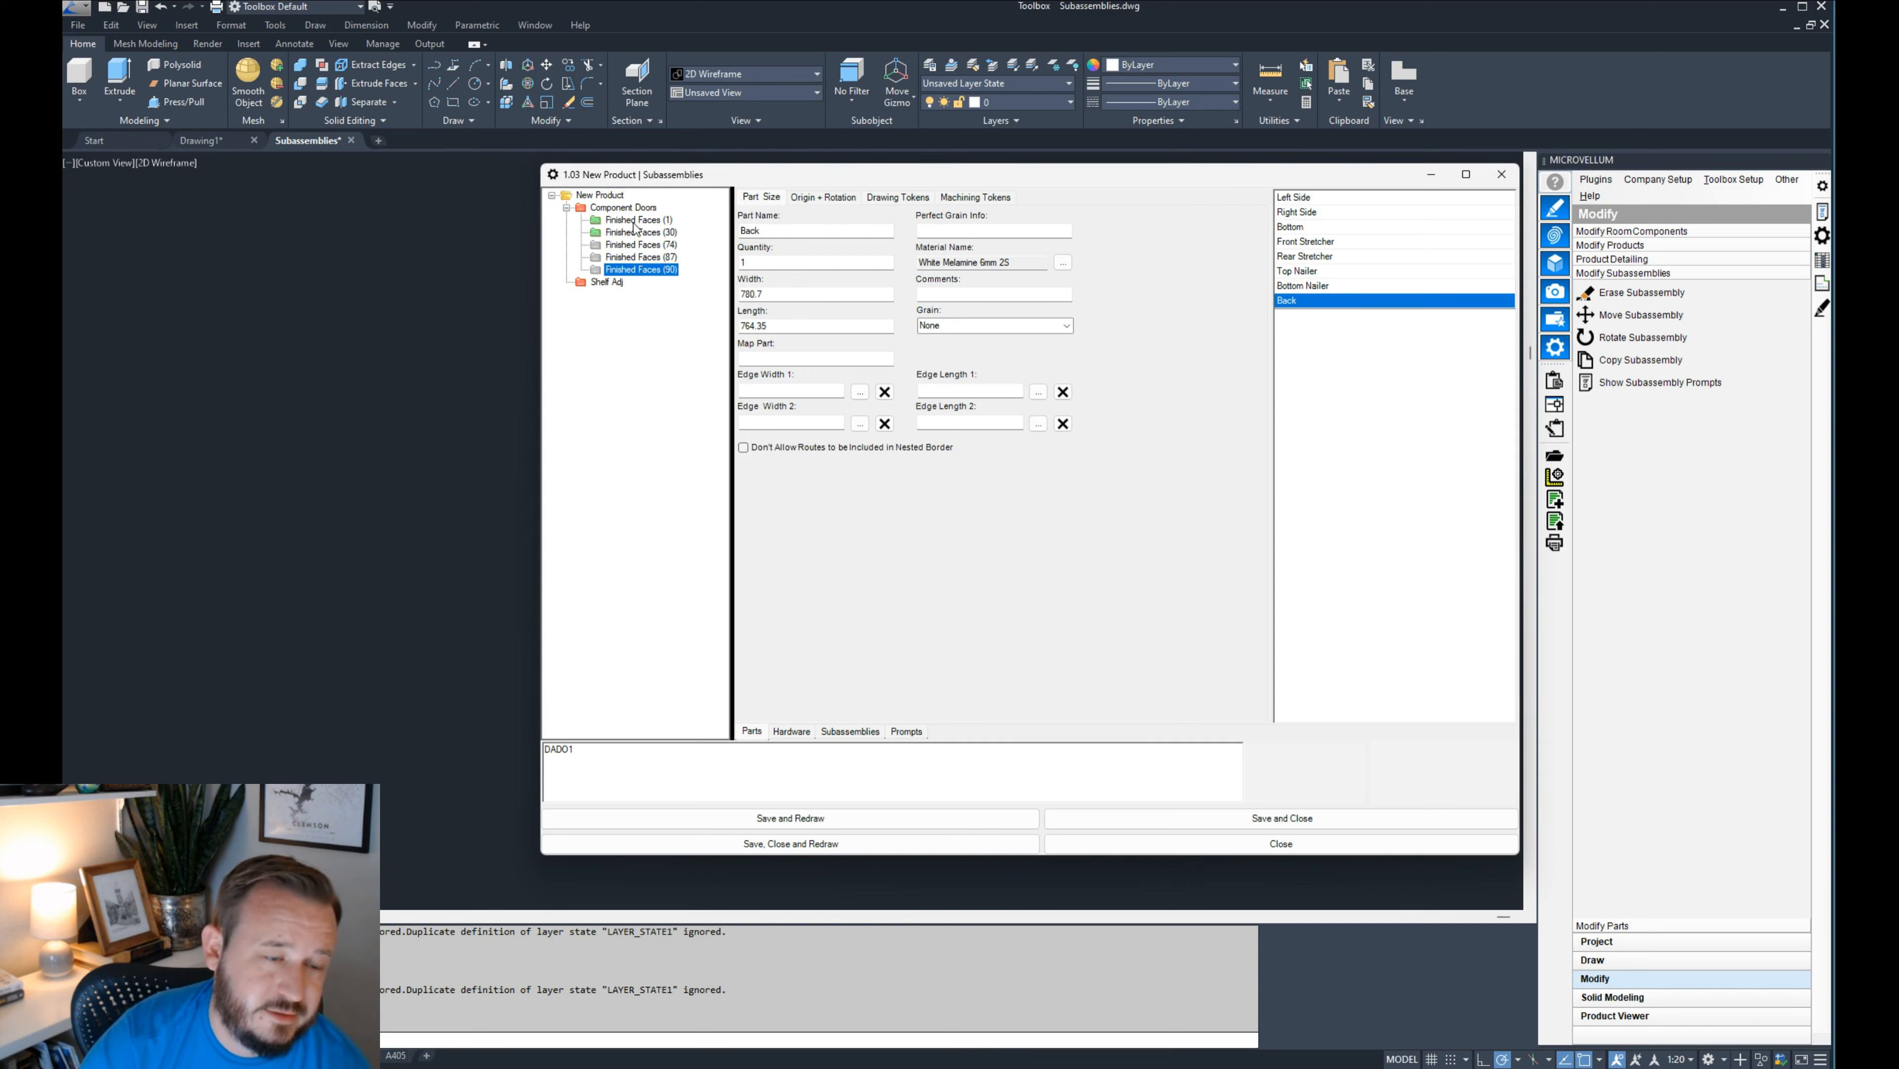
- Compare the parts stored directly under New Product with the parts stored in the Component Doors subassembly
{"action": "left_click", "coordinate": [613, 210]}
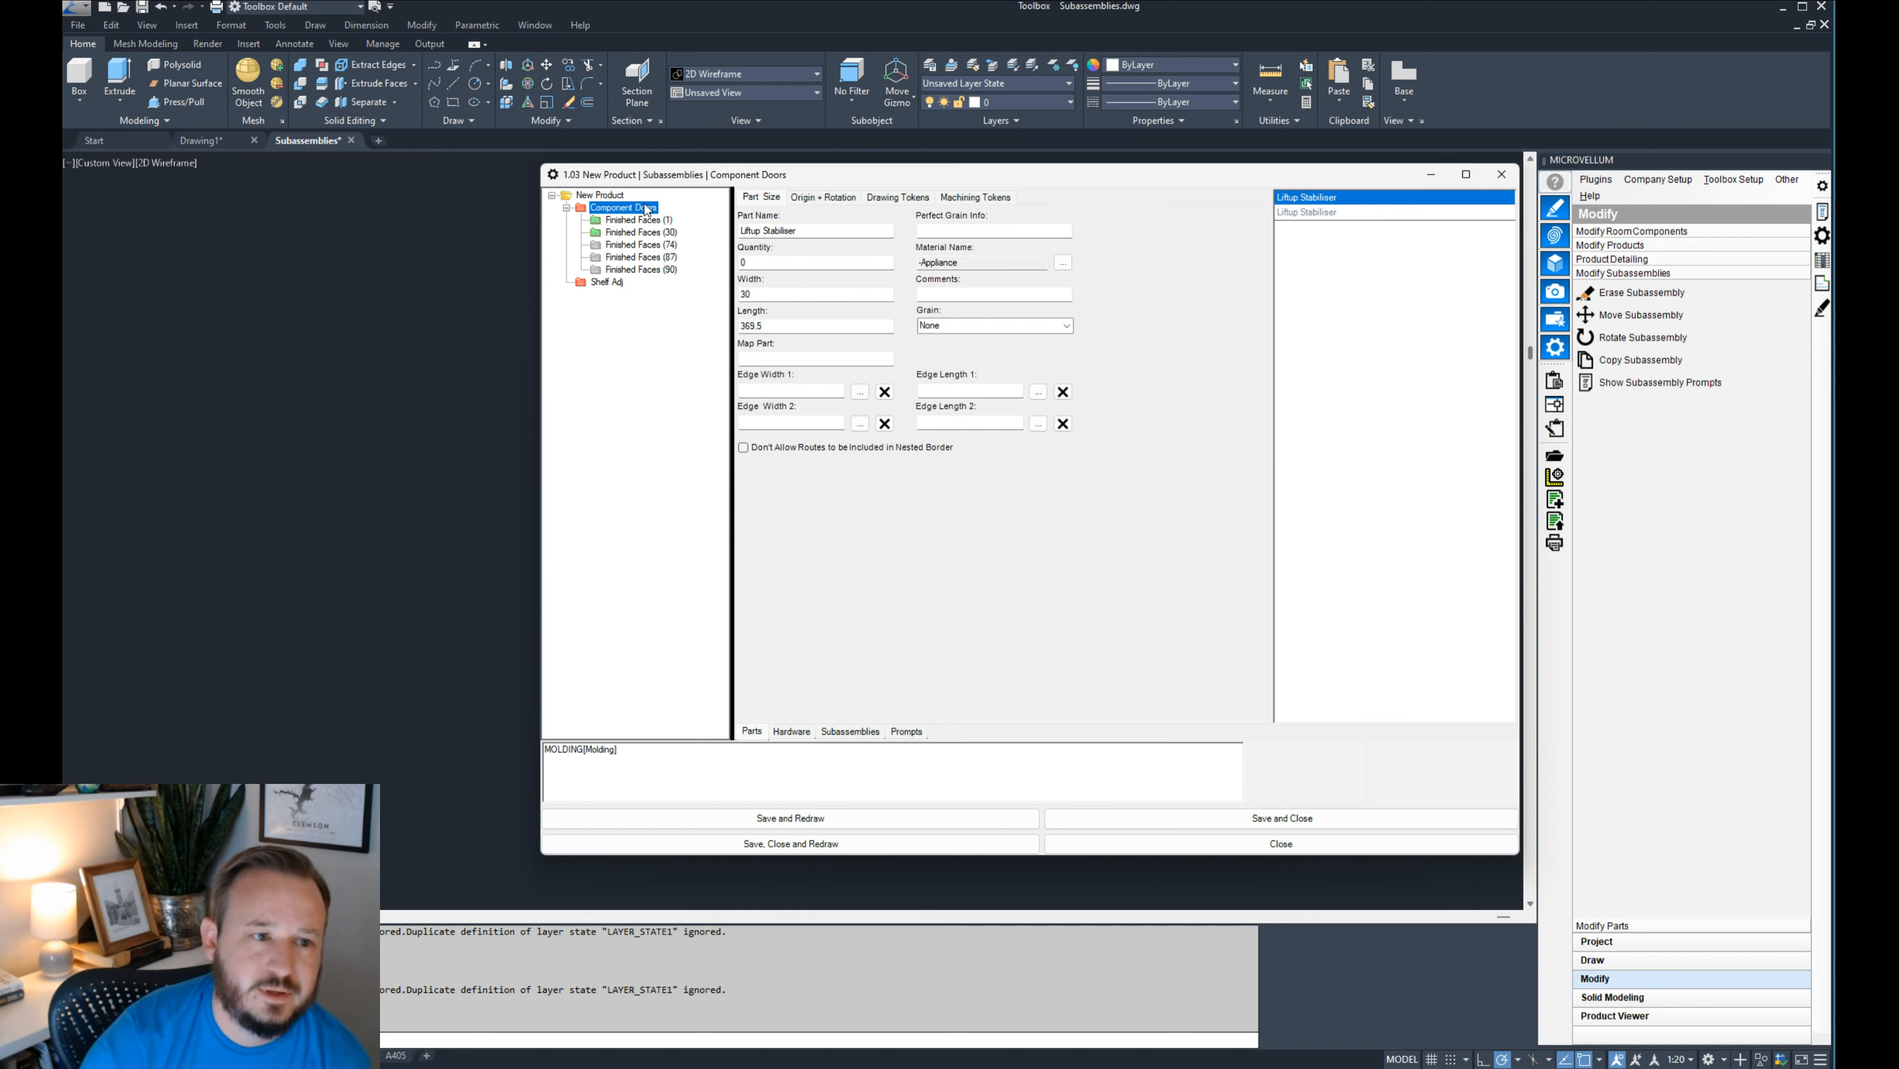
{"action": "left_click", "coordinate": [604, 196]}
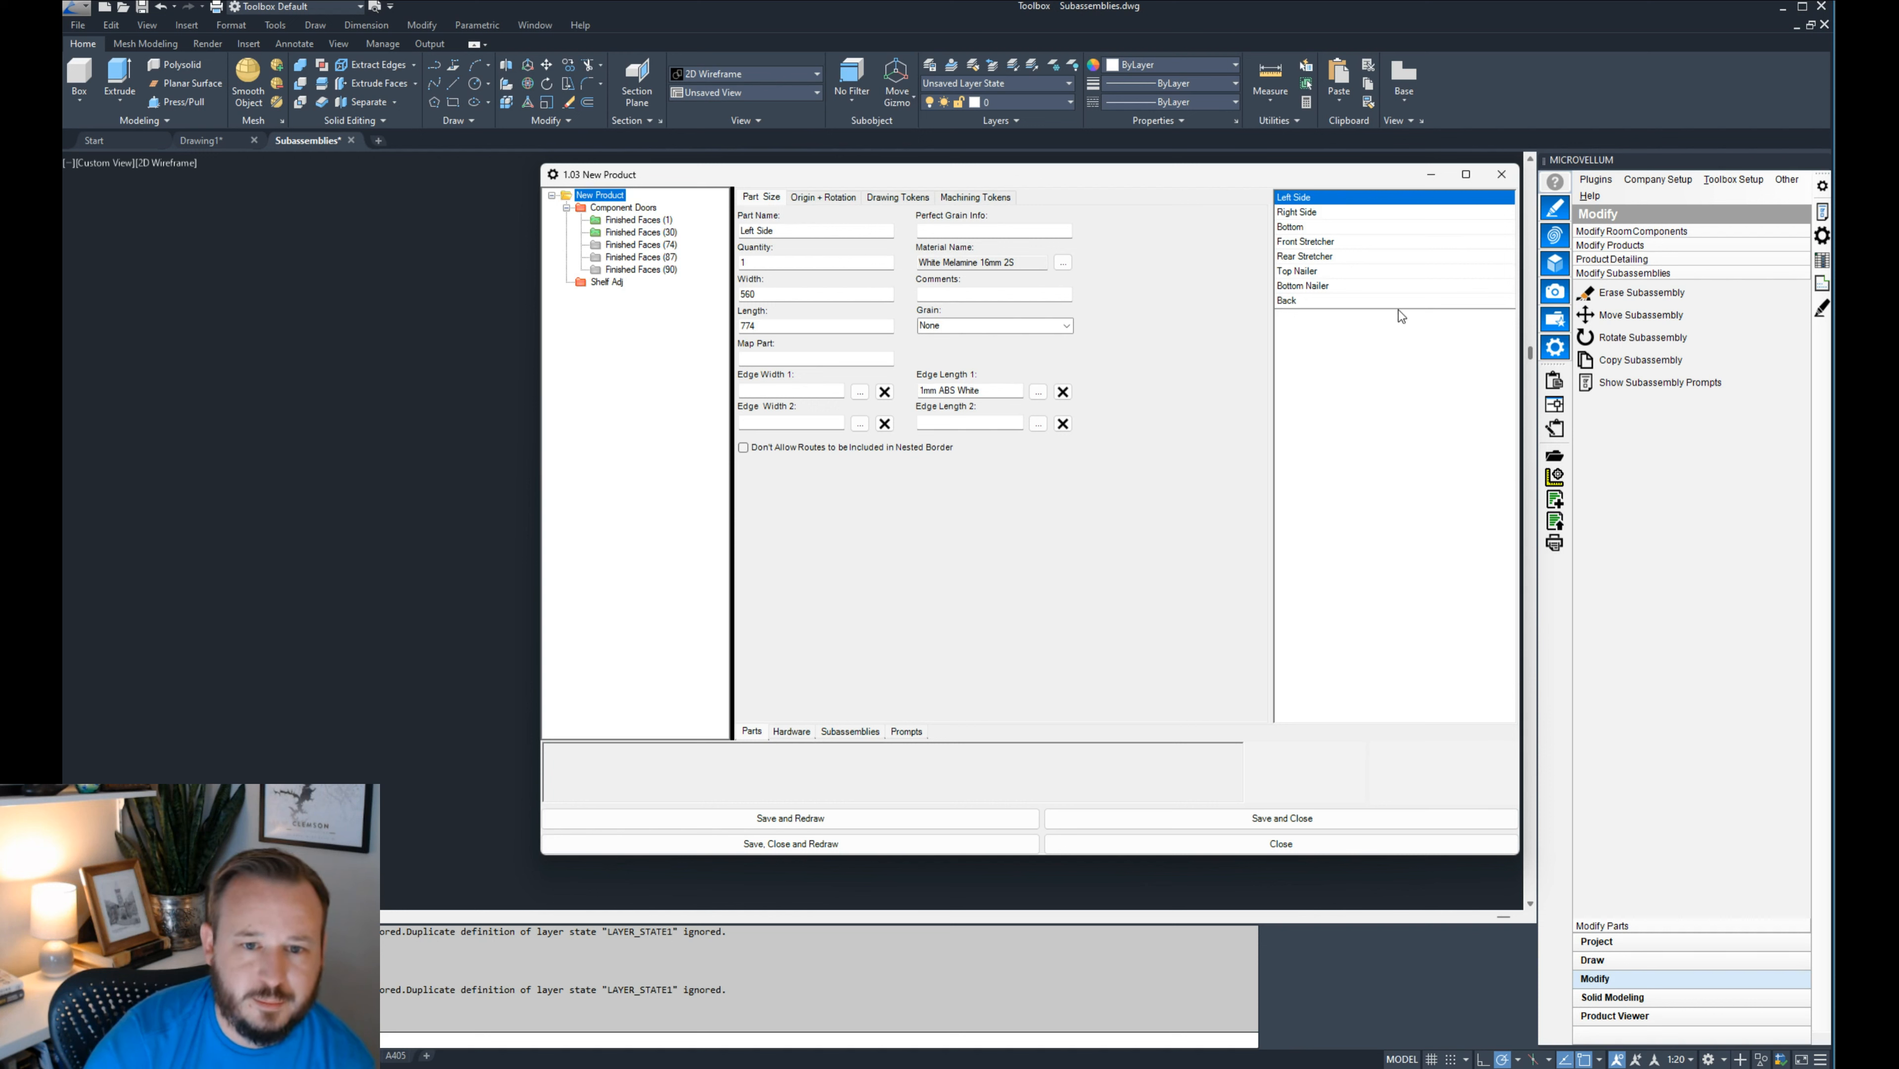
{"action": "left_click", "coordinate": [622, 209]}
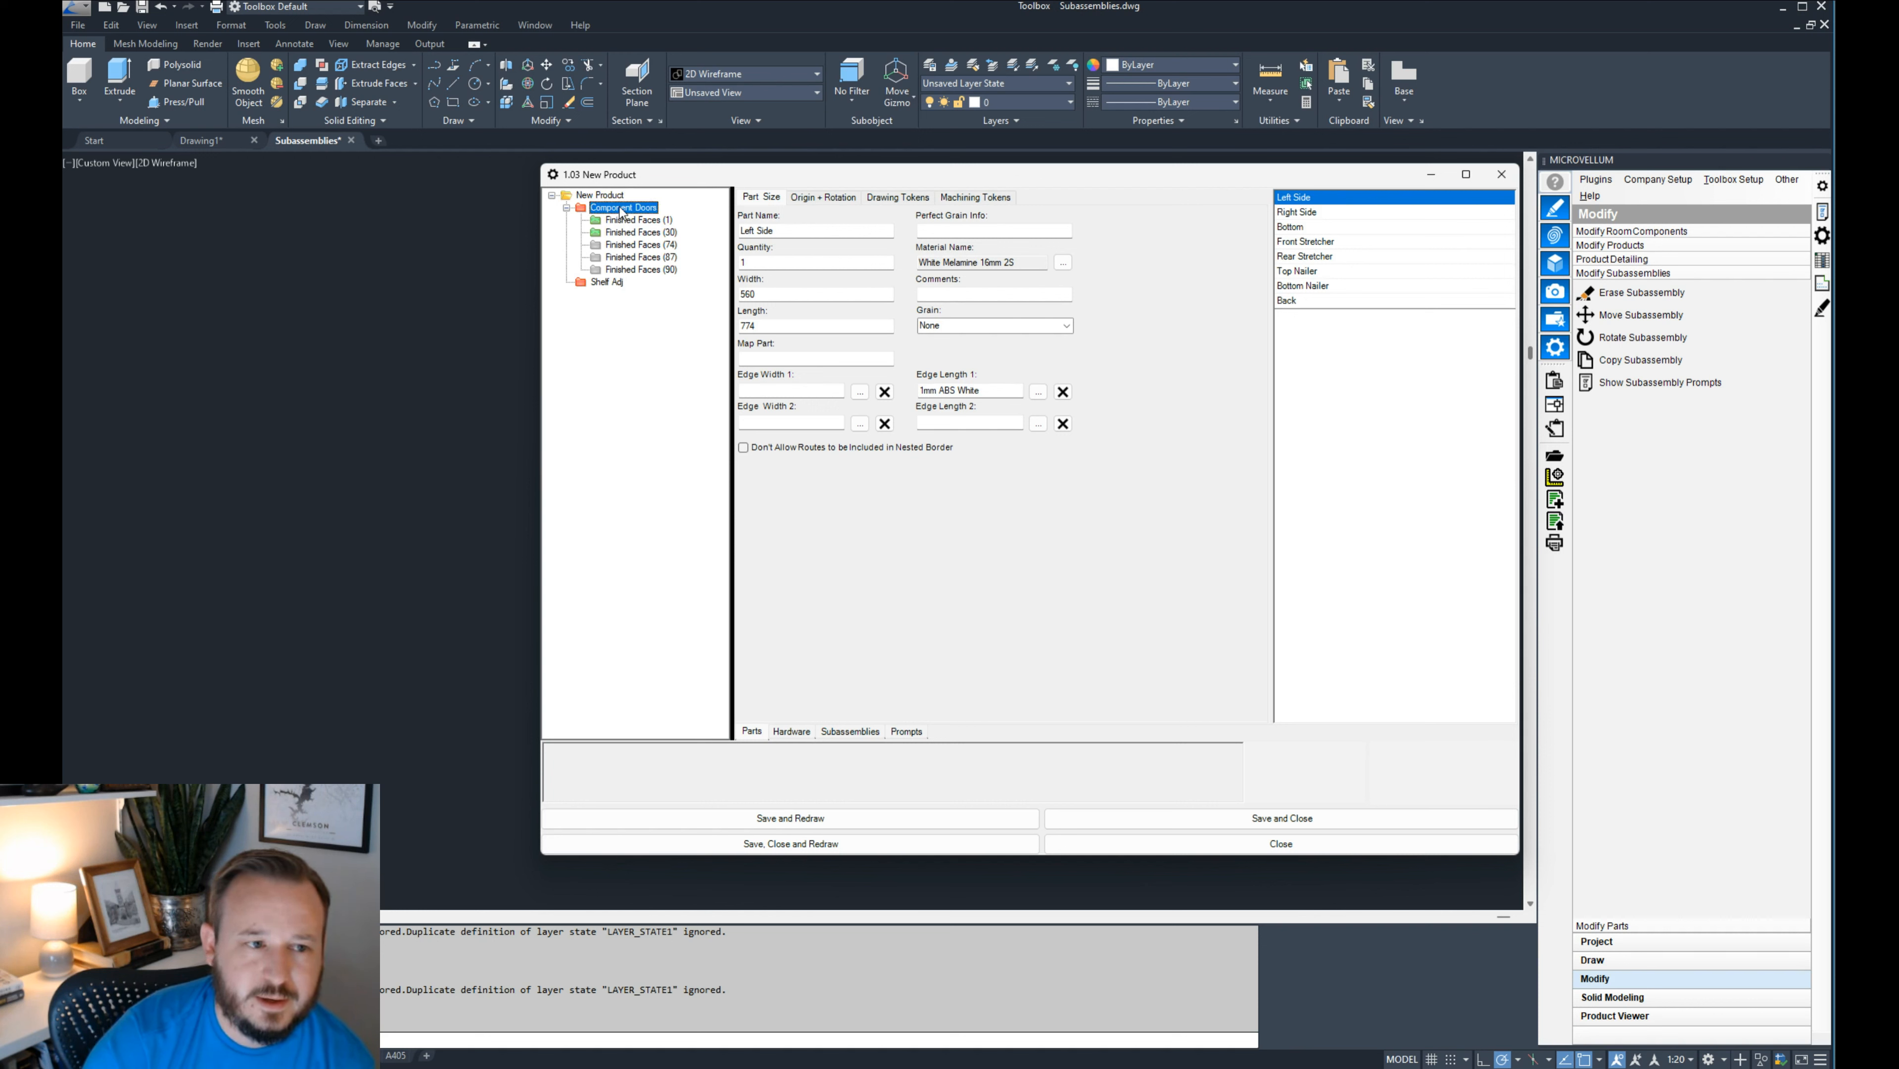
{"action": "right_click", "coordinate": [621, 213]}
{"action": "left_click", "coordinate": [648, 220]}
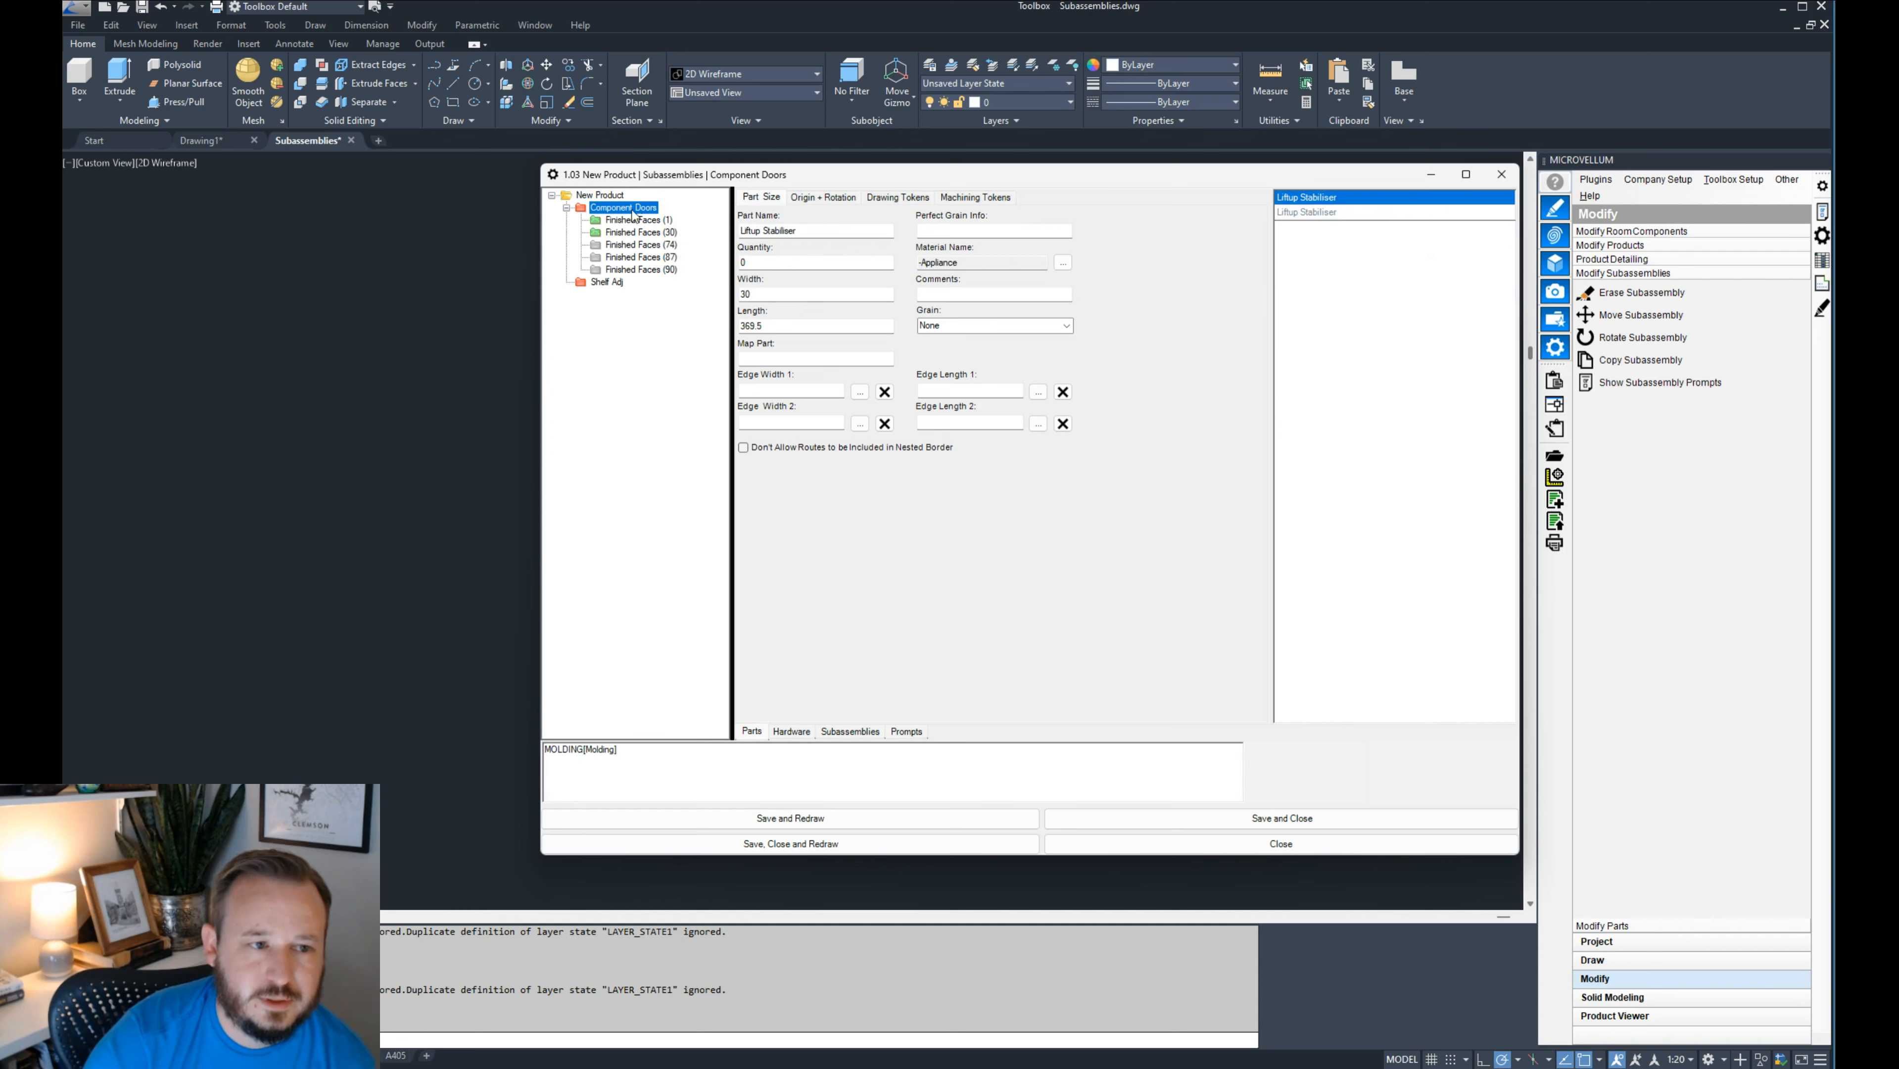
{"action": "left_click", "coordinate": [1343, 200]}
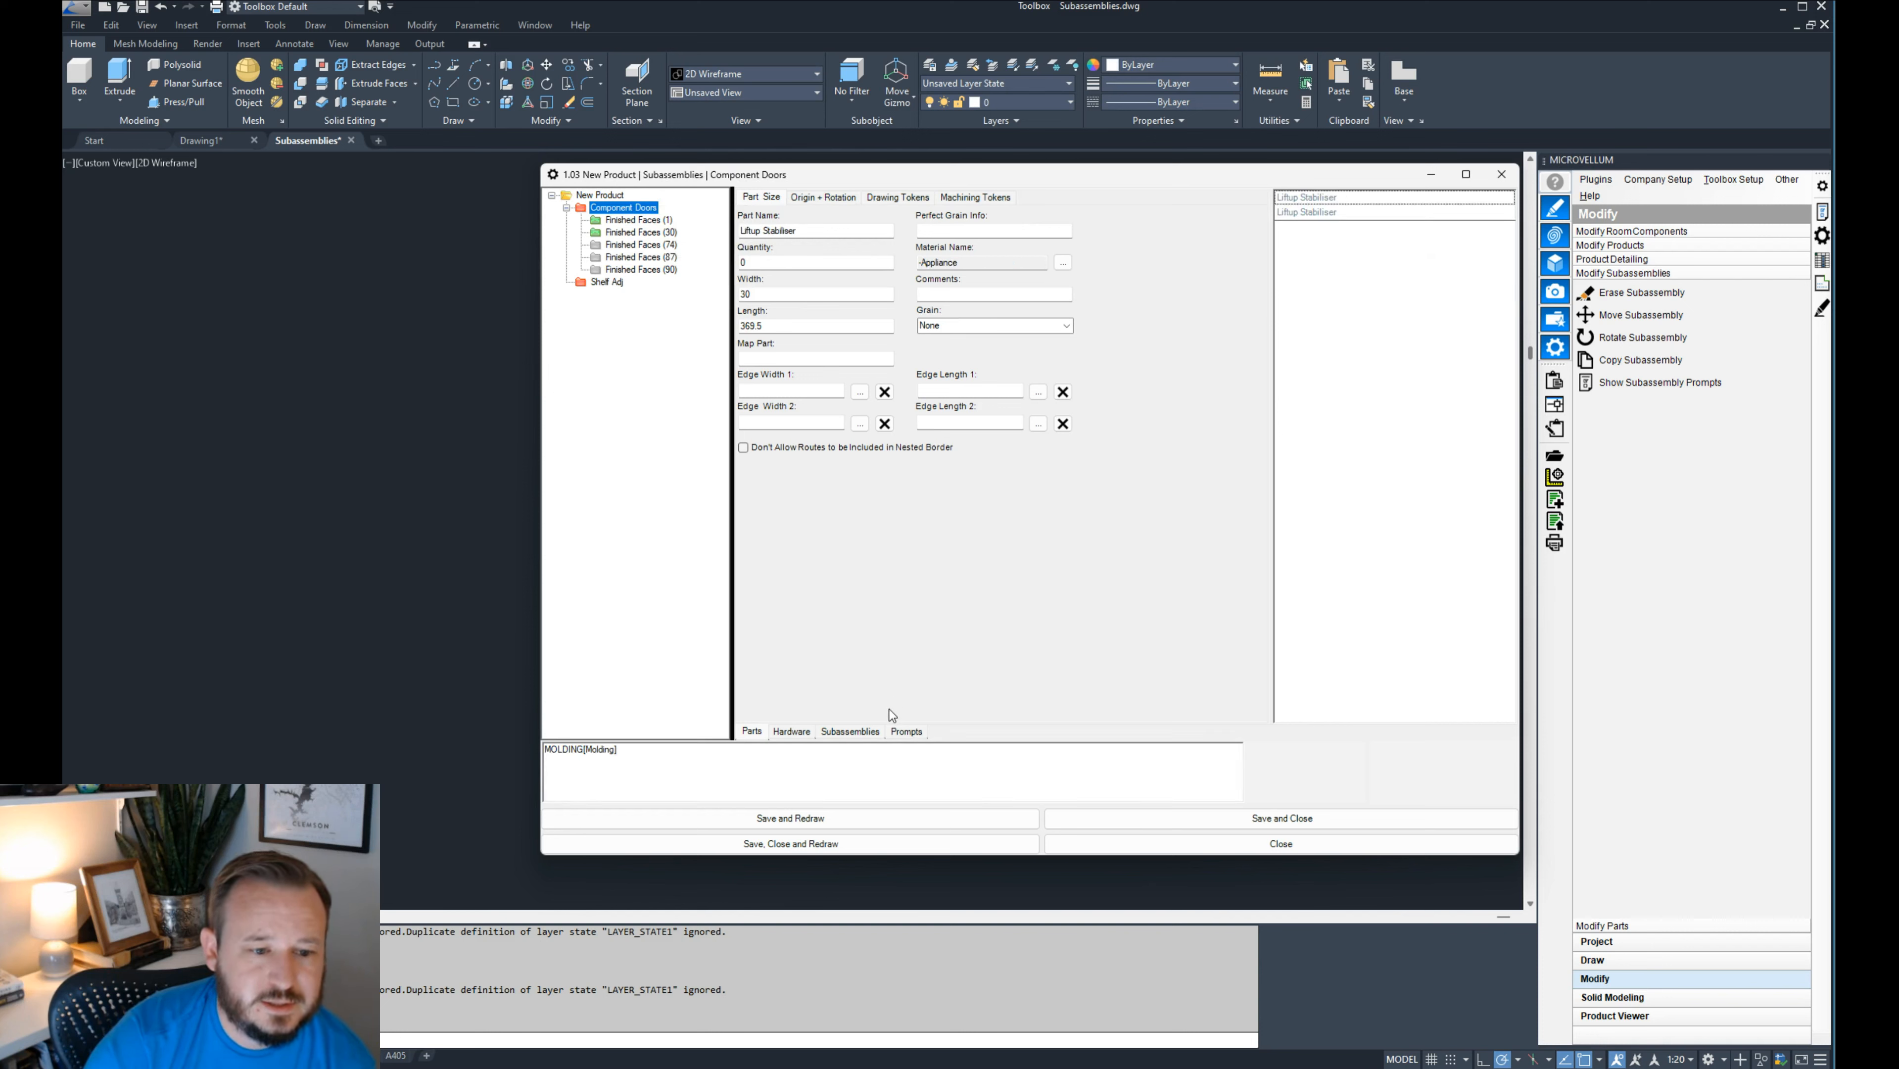
- Review the properties of the Finished Faces entries nested in Component Doors, then return to the subassembly's parts
{"action": "left_click", "coordinate": [860, 731]}
{"action": "left_click", "coordinate": [1413, 216]}
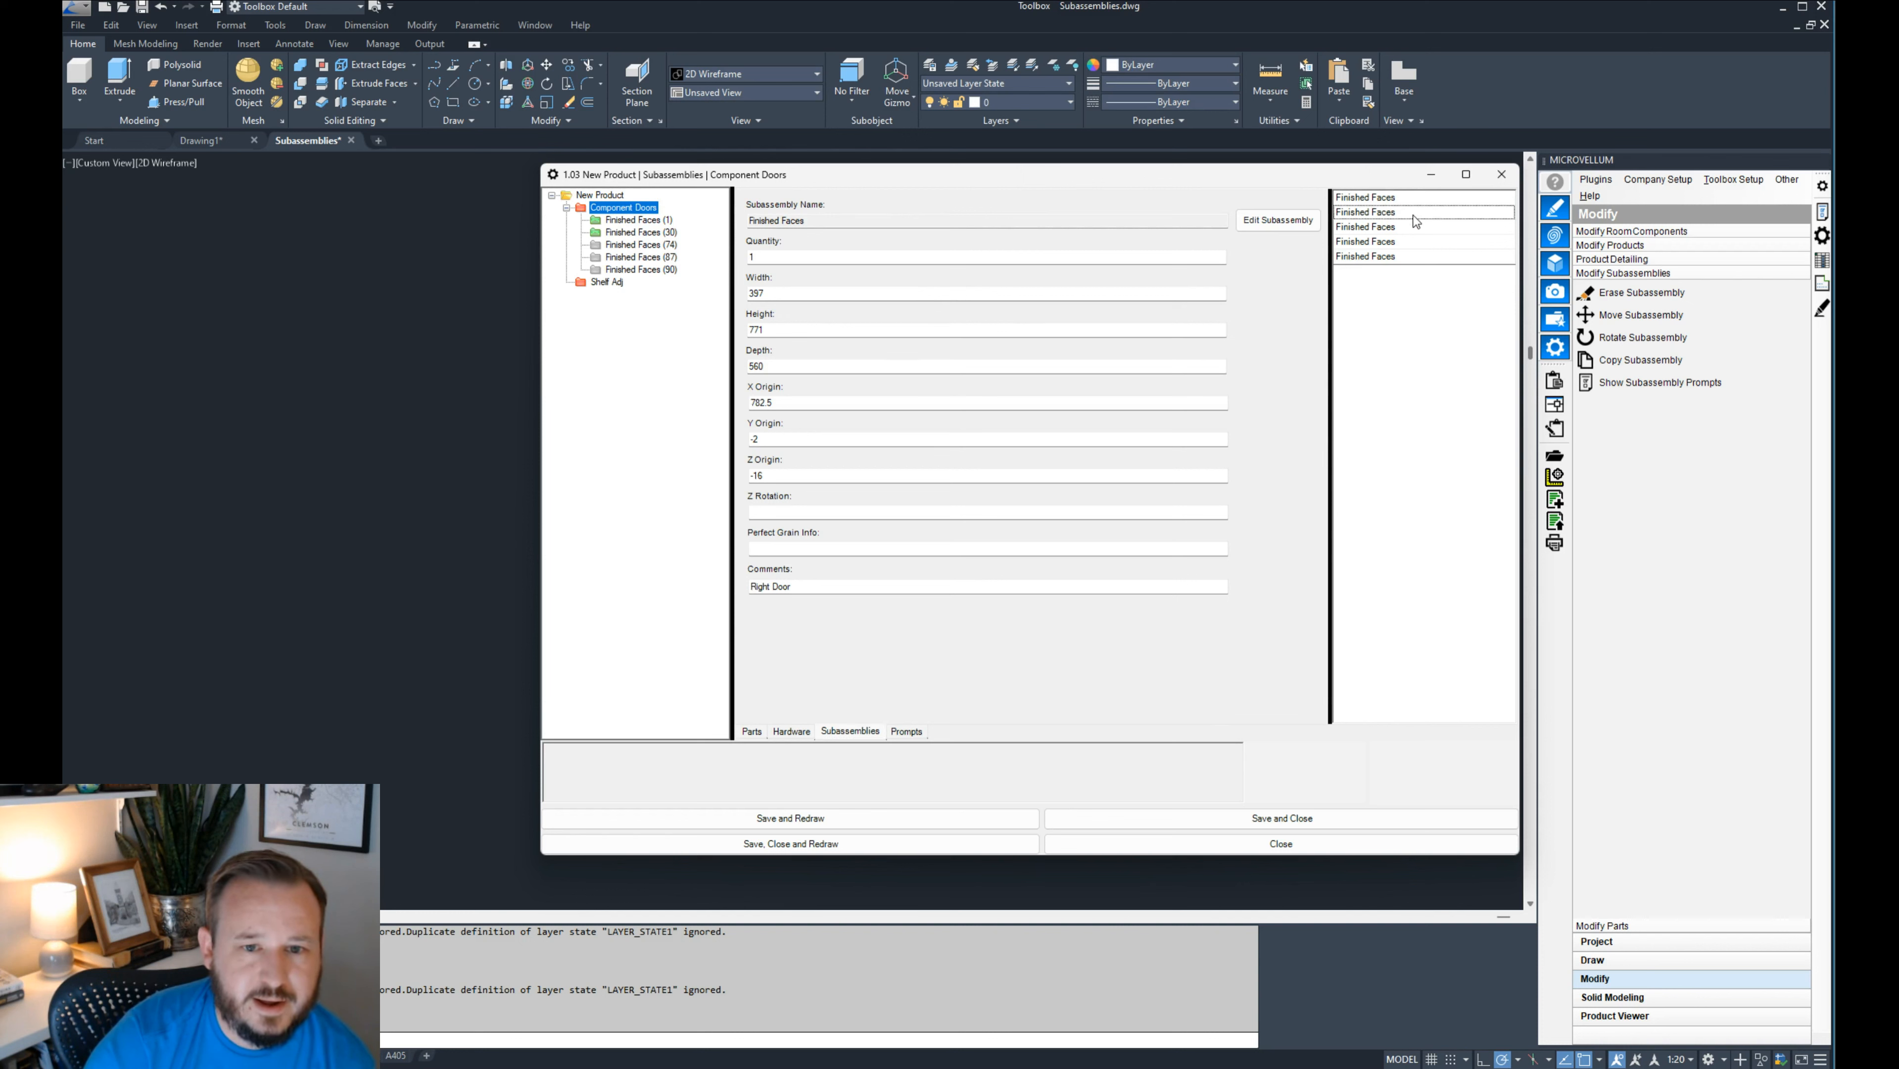
{"action": "left_click", "coordinate": [1414, 231]}
{"action": "left_click", "coordinate": [1416, 245]}
{"action": "left_click", "coordinate": [1415, 258]}
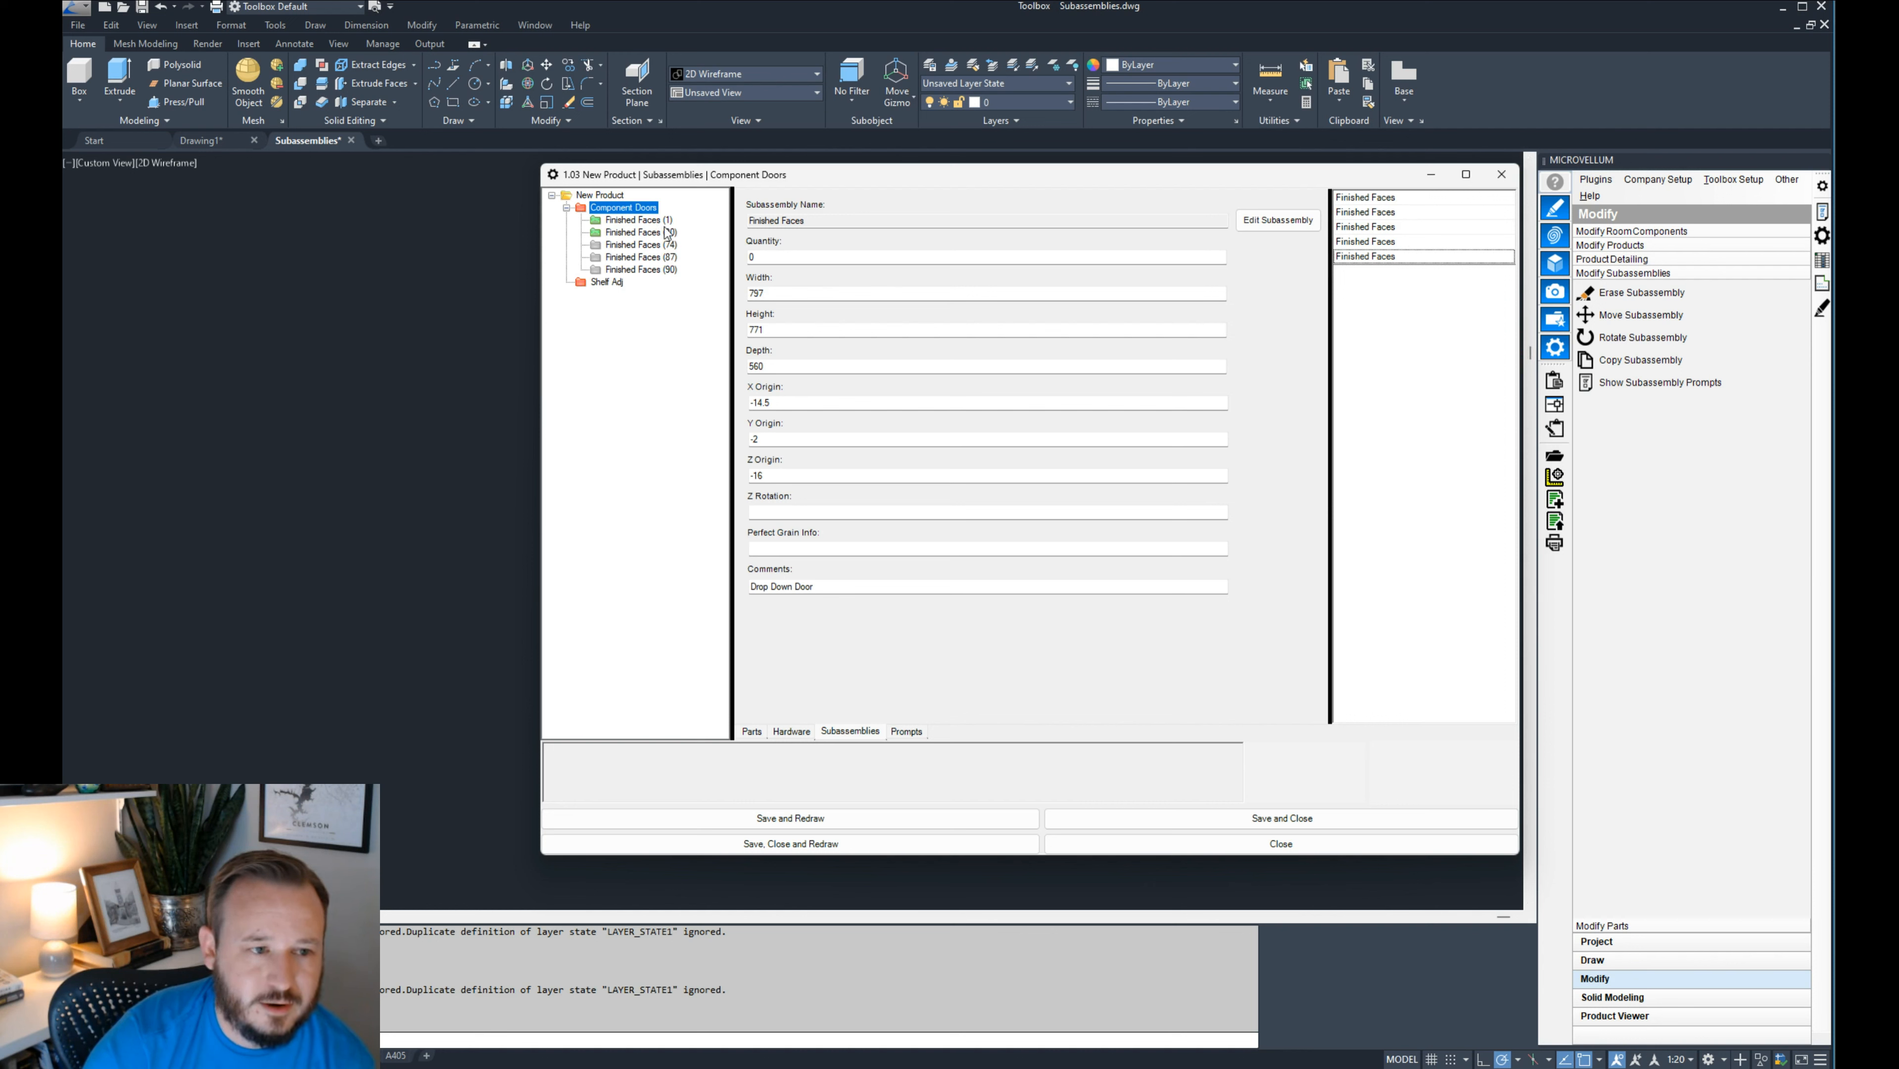
{"action": "left_click", "coordinate": [752, 731]}
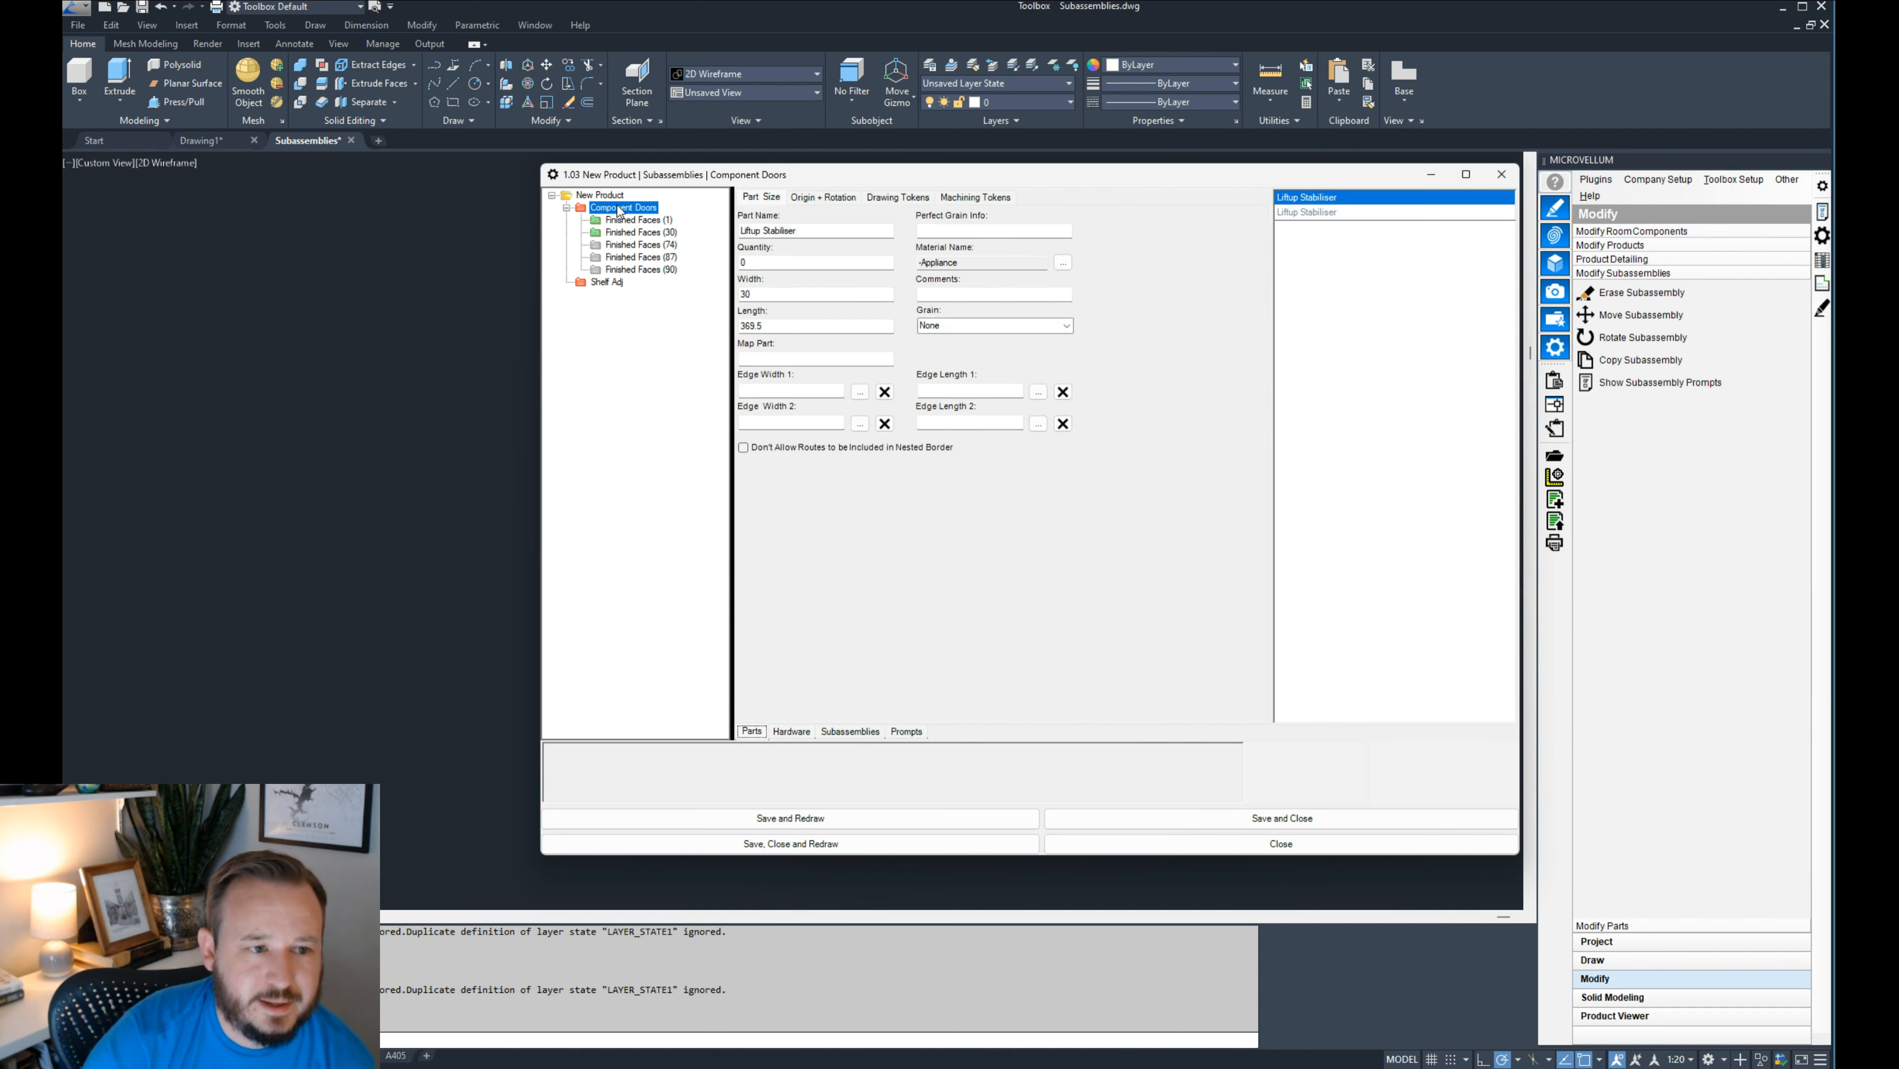
- Examine the prompts of Component Doors through Upper Door, then switch to Shelf Adj without saving the Component Doors subassembly
{"action": "left_click", "coordinate": [923, 733]}
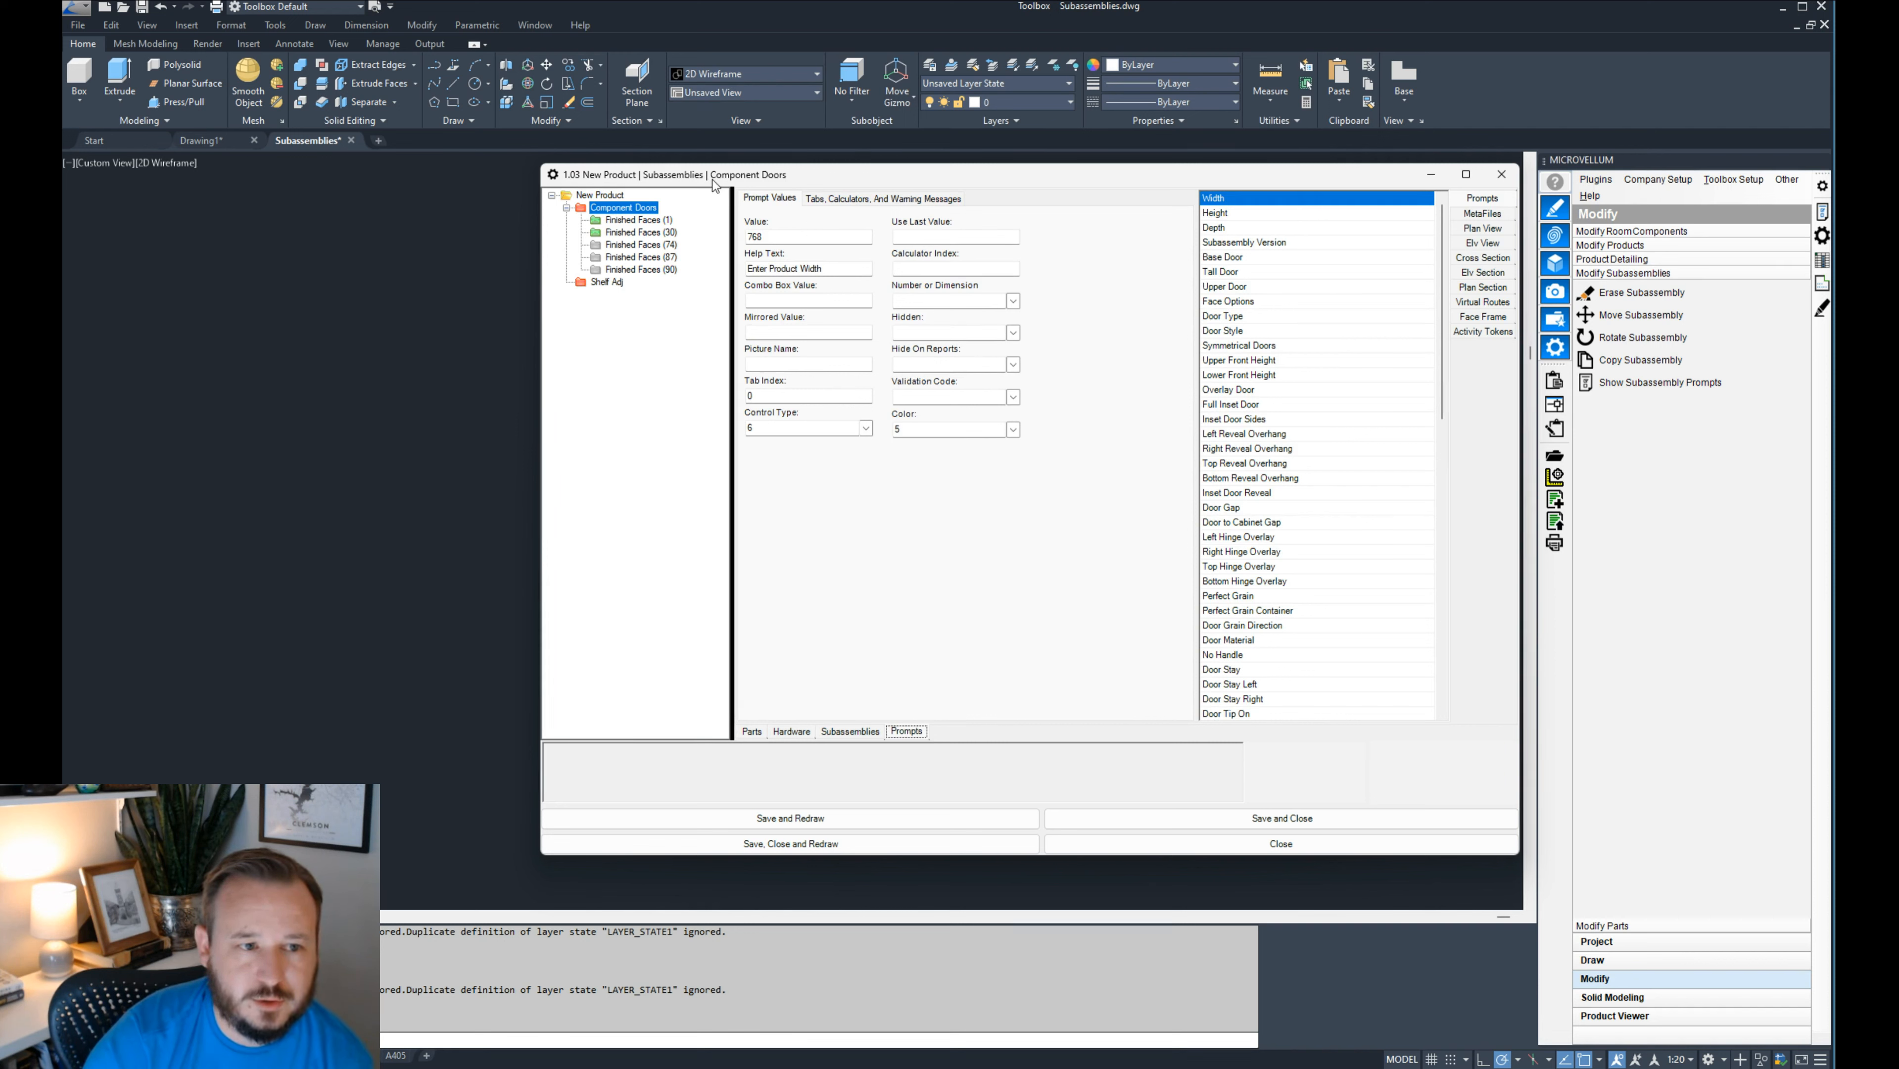
{"action": "left_click_drag", "start_coordinate": [1251, 218], "coordinate": [1284, 290]}
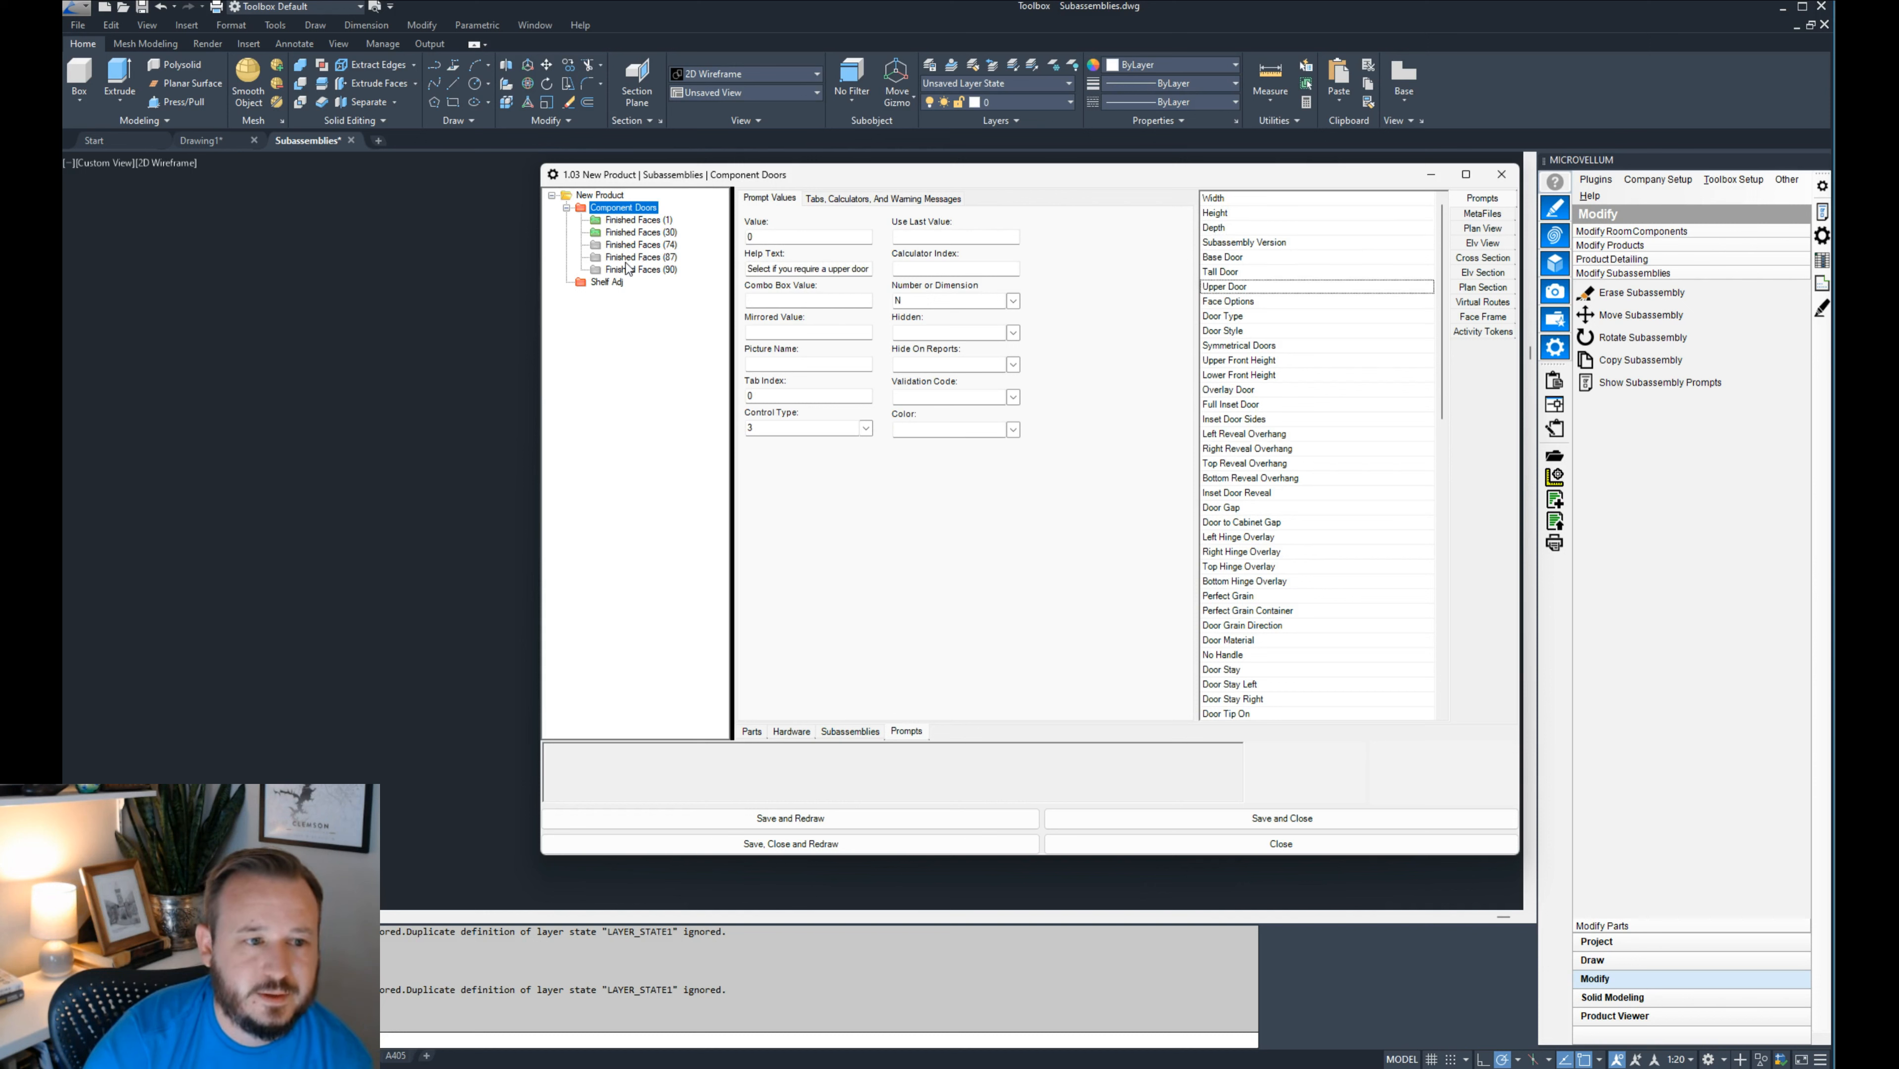
{"action": "left_click", "coordinate": [602, 282]}
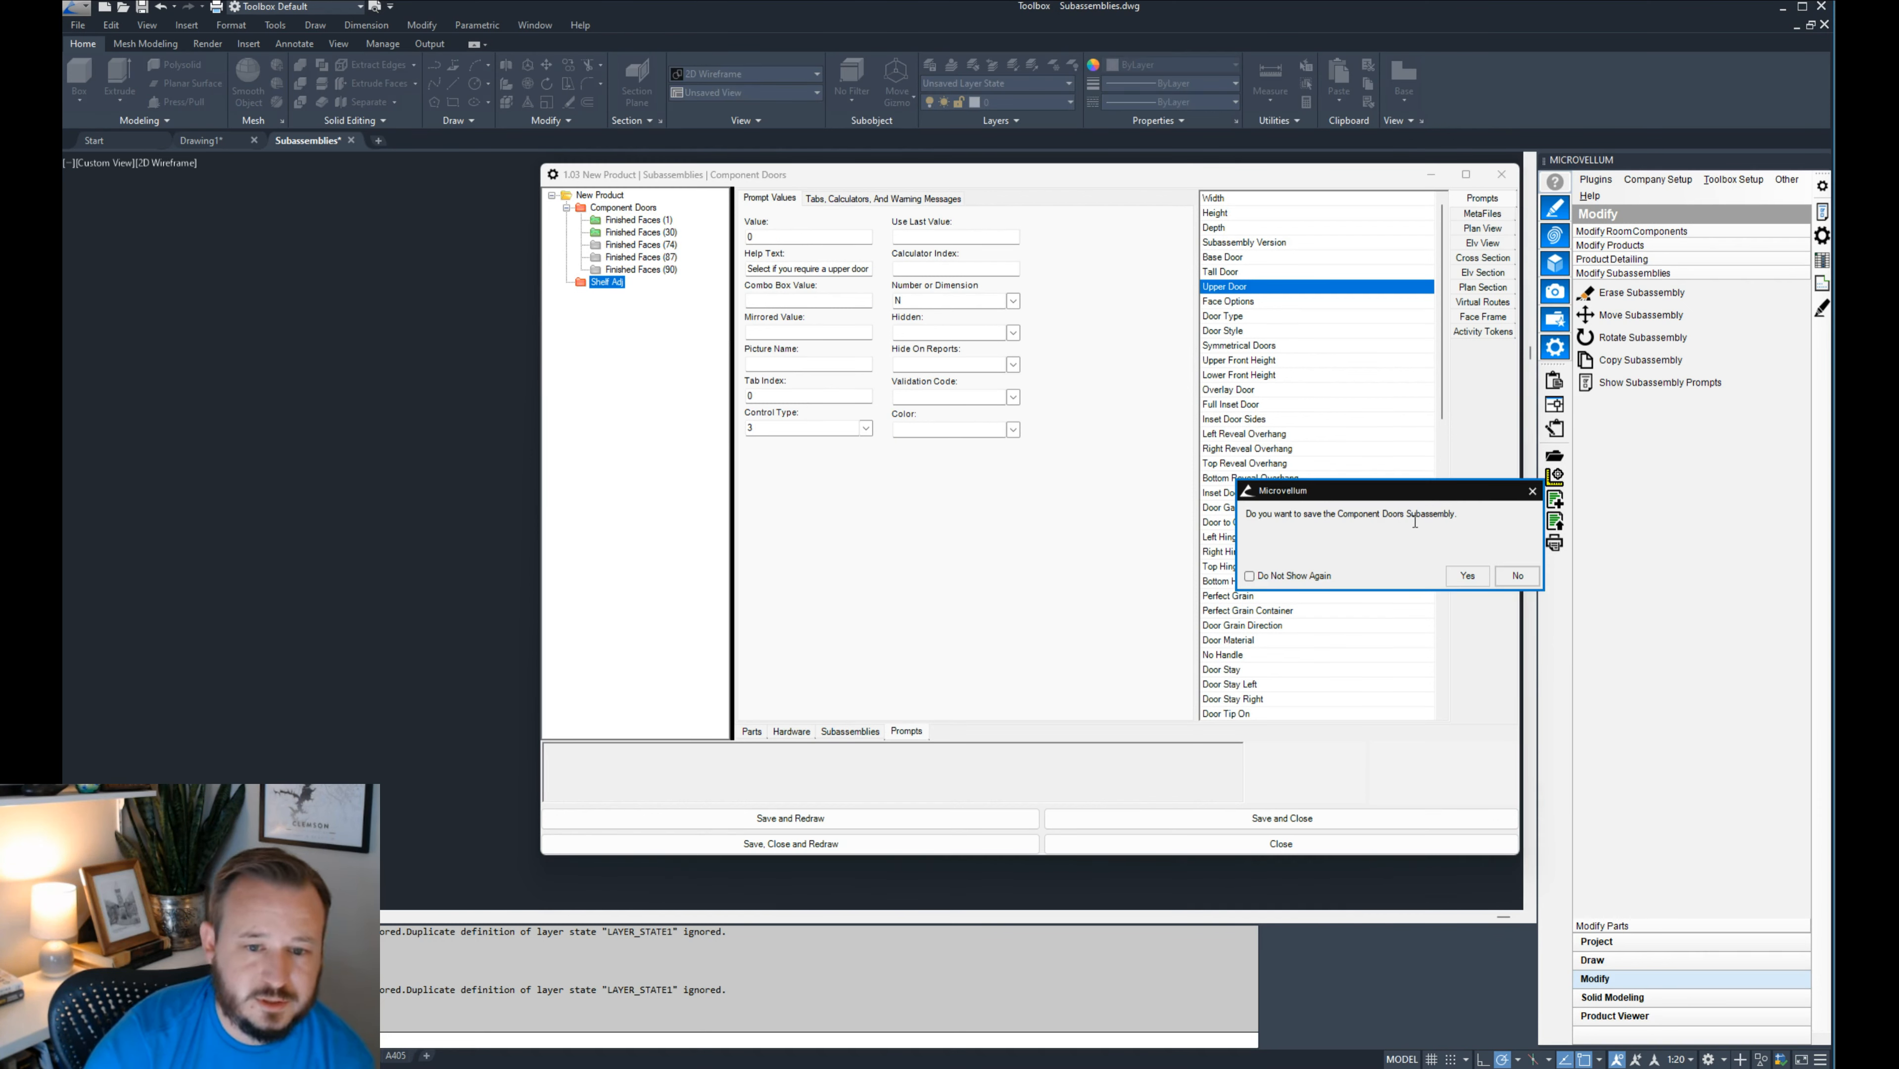
{"action": "left_click", "coordinate": [1519, 575]}
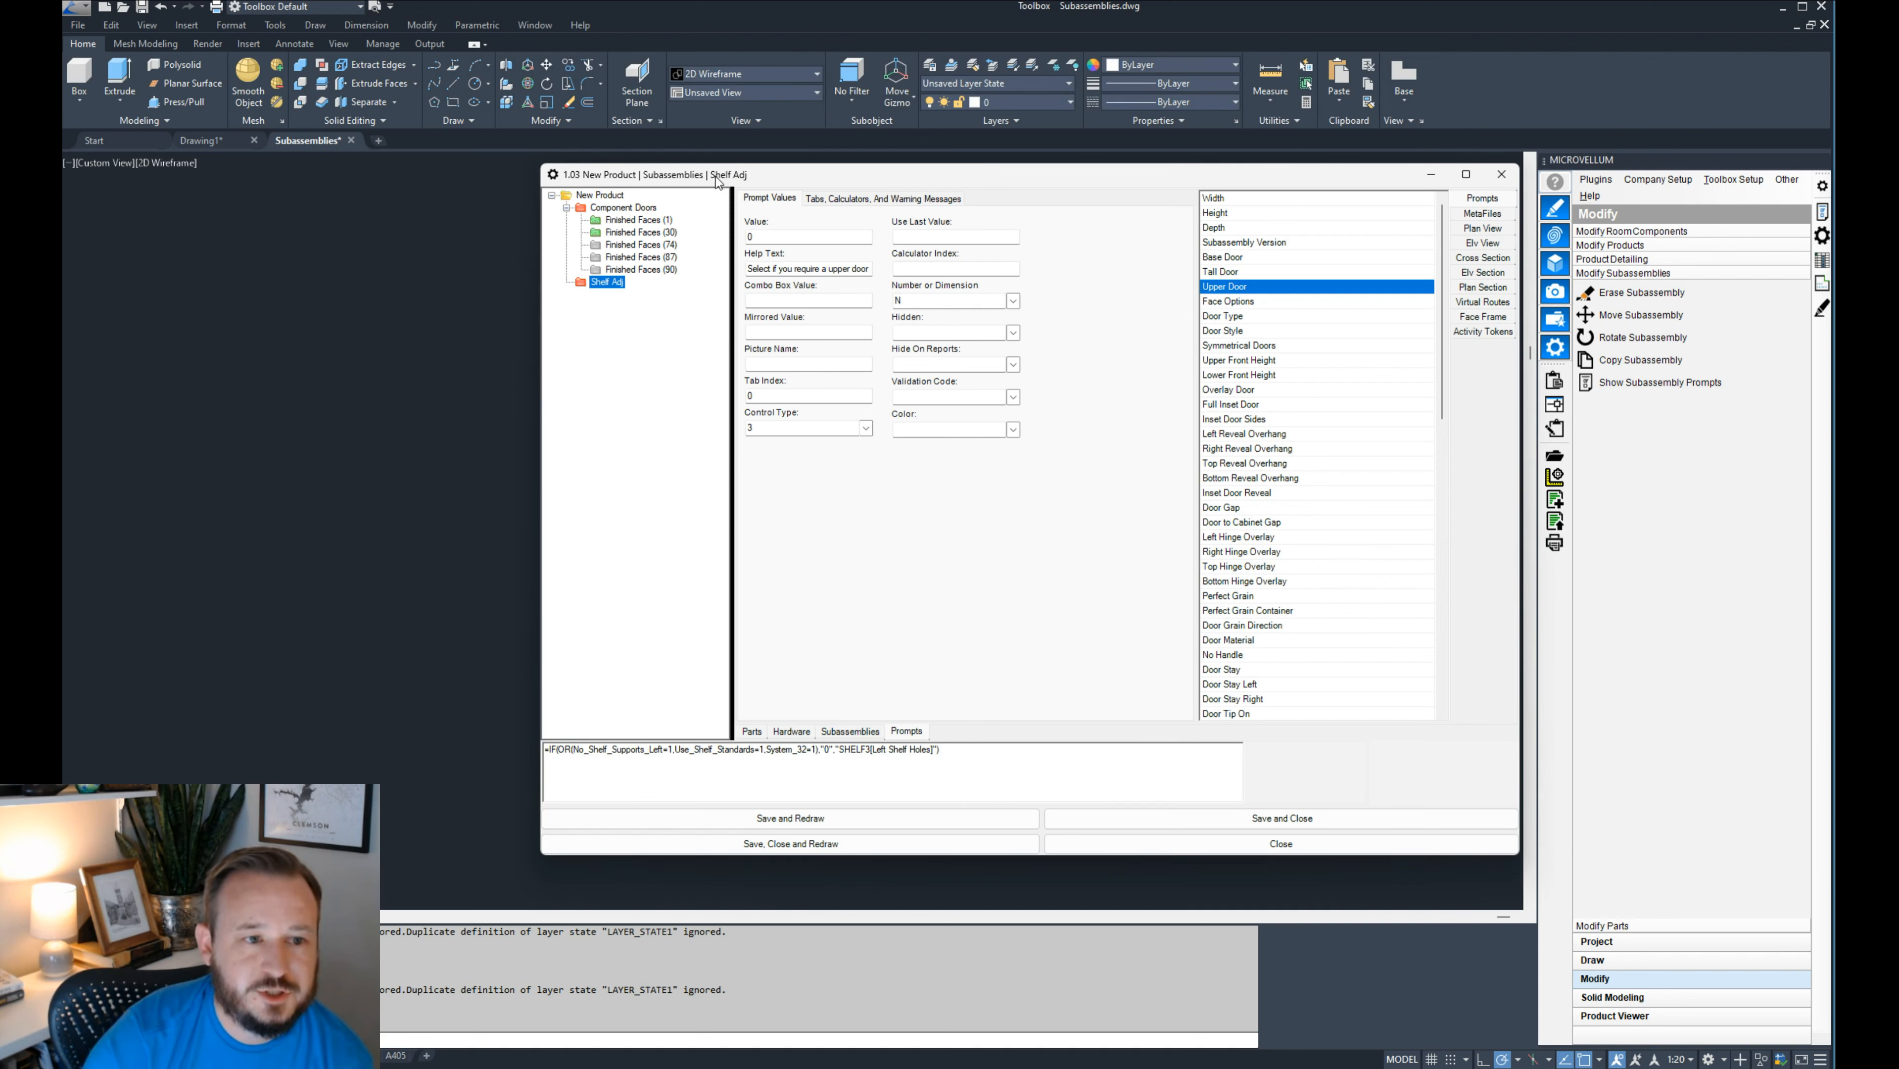
- Examine the Base Adj Shelf parts of the Shelf Adj subassembly, comparing the quantities of active and greyed-out entries
{"action": "left_click", "coordinate": [751, 731]}
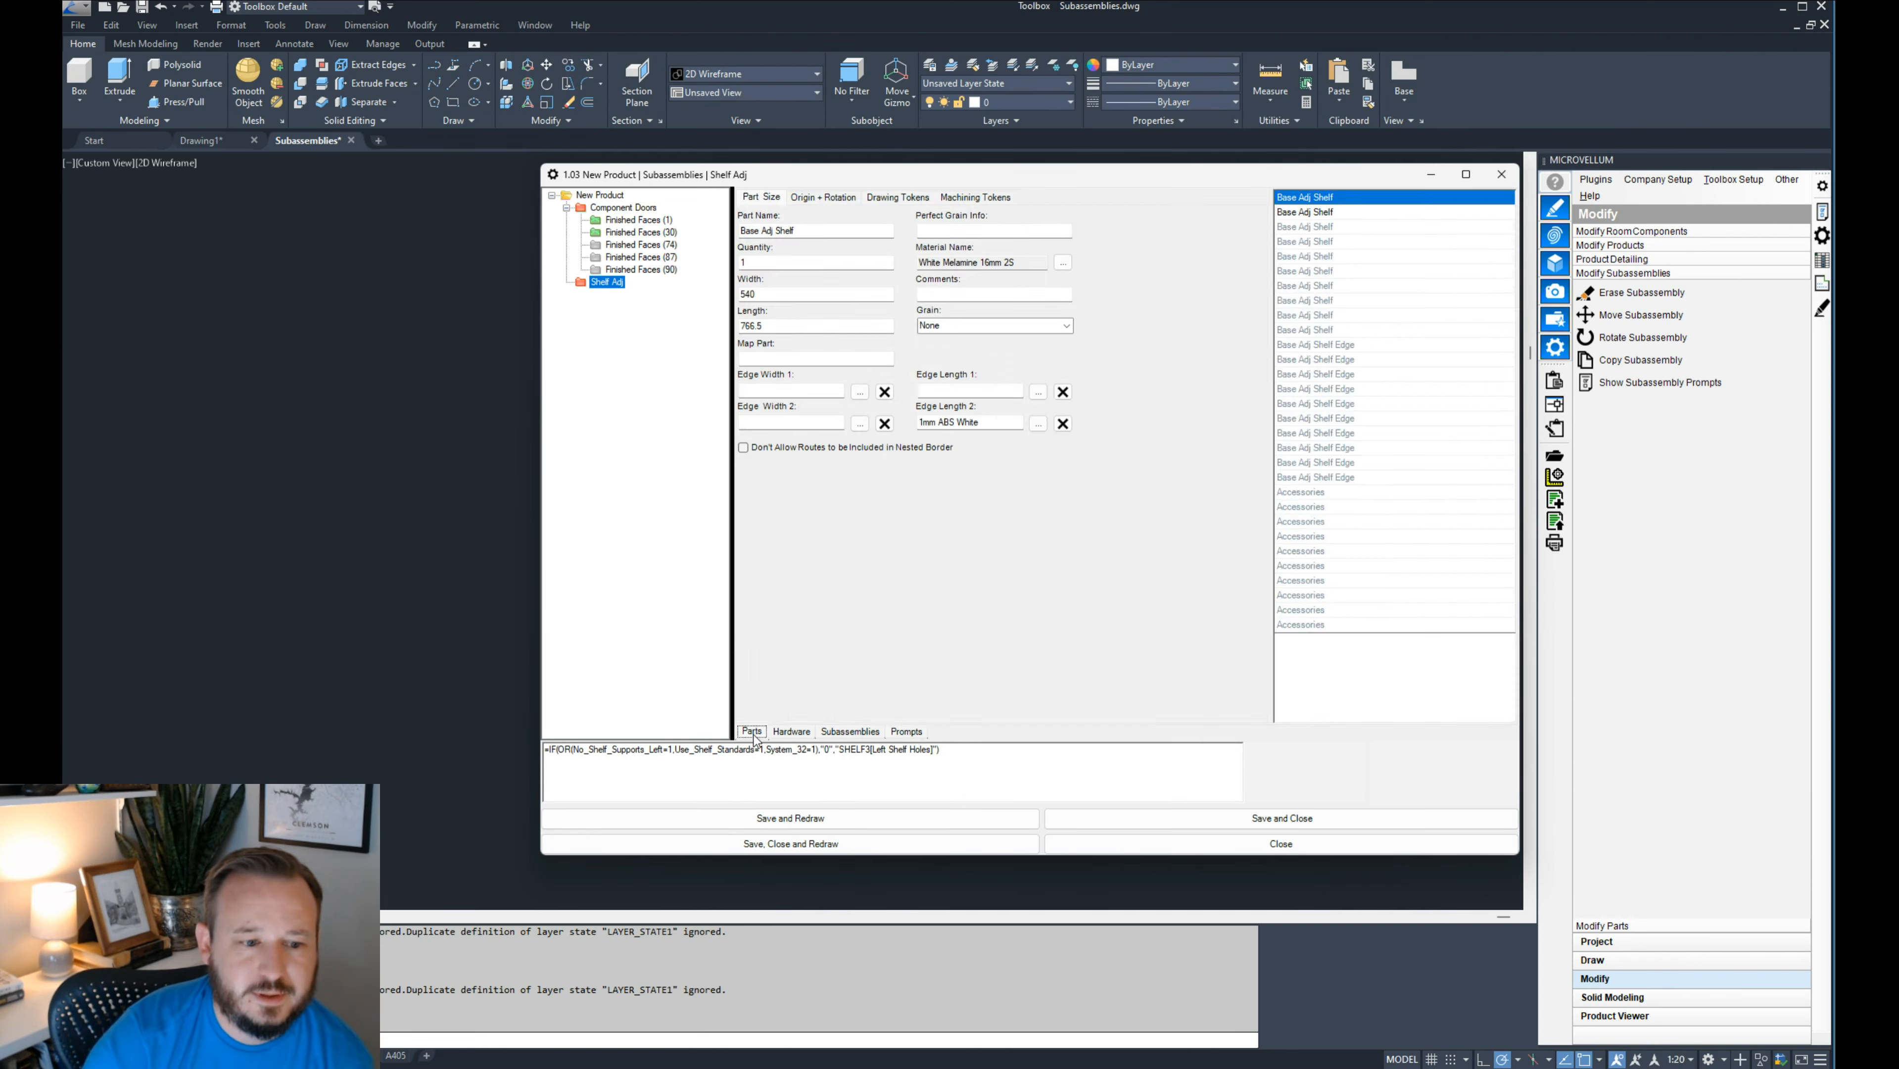
{"action": "left_click", "coordinate": [1330, 214]}
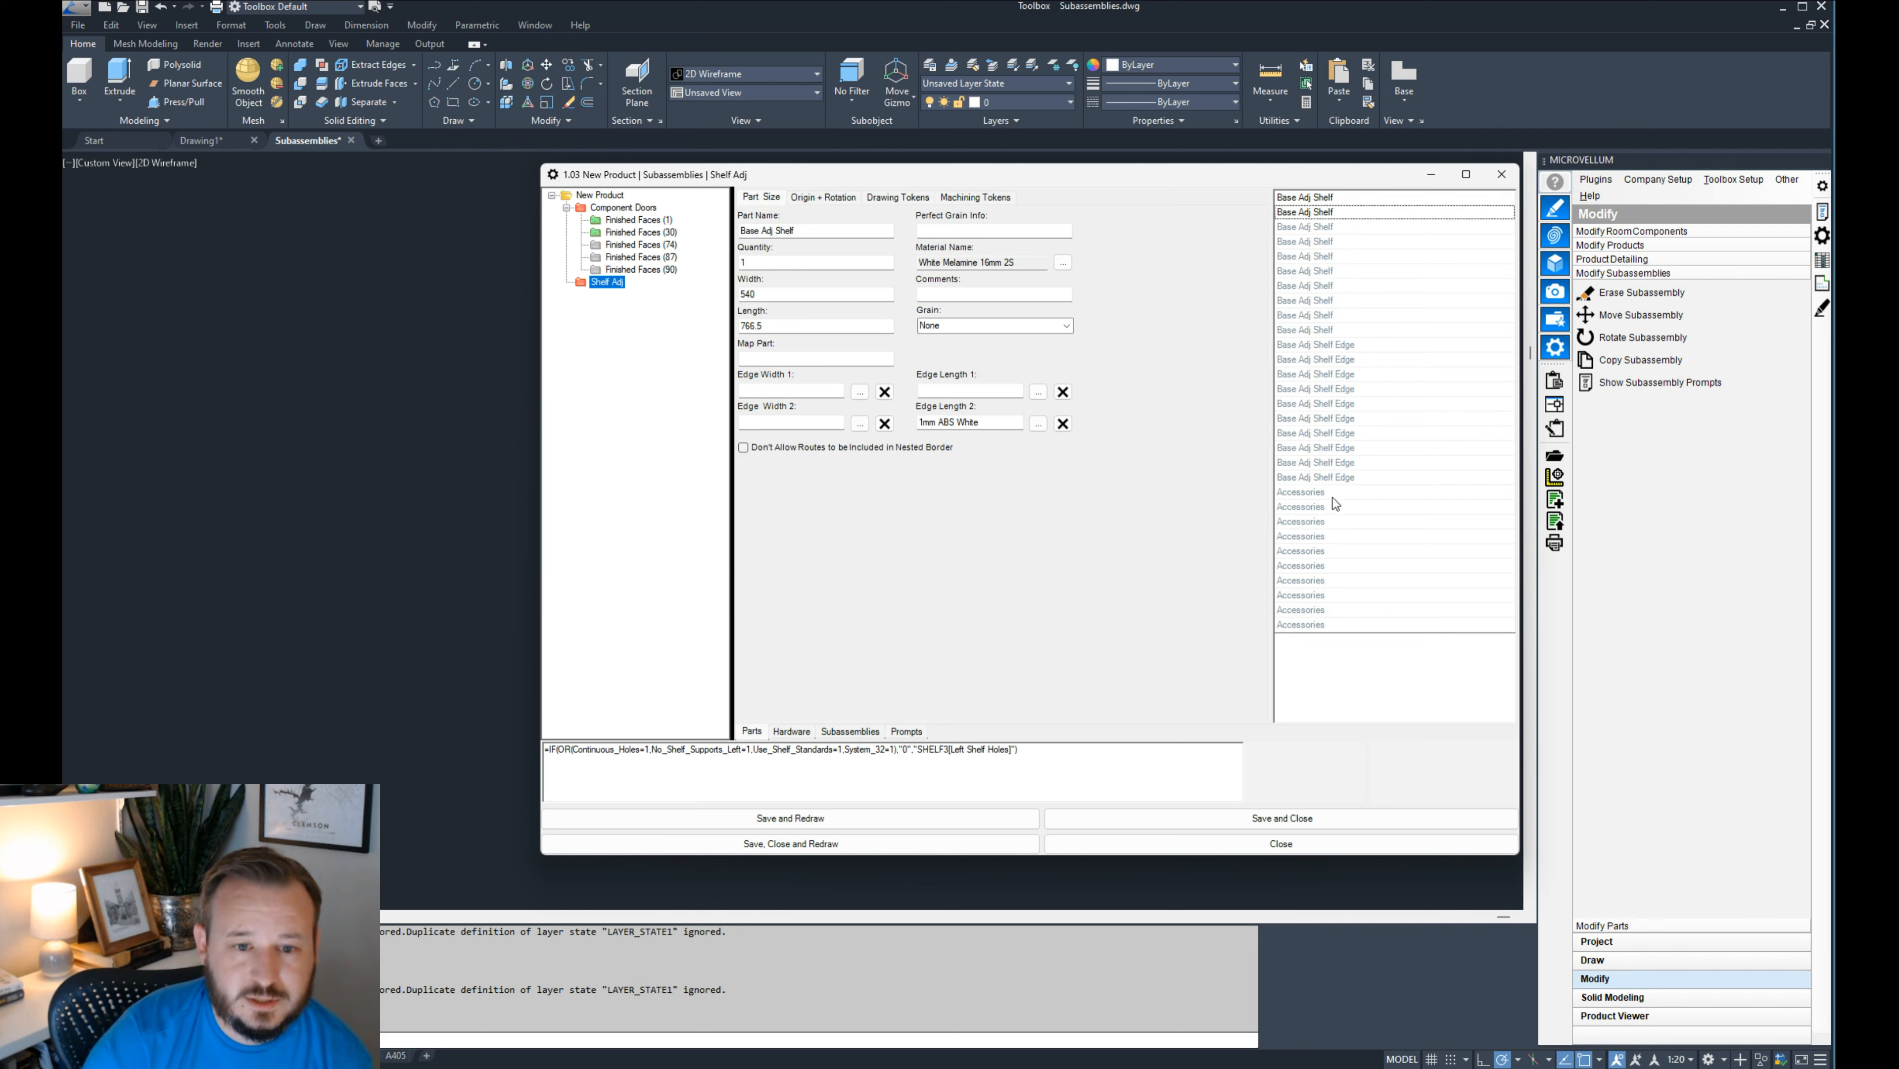
{"action": "left_click", "coordinate": [1344, 225]}
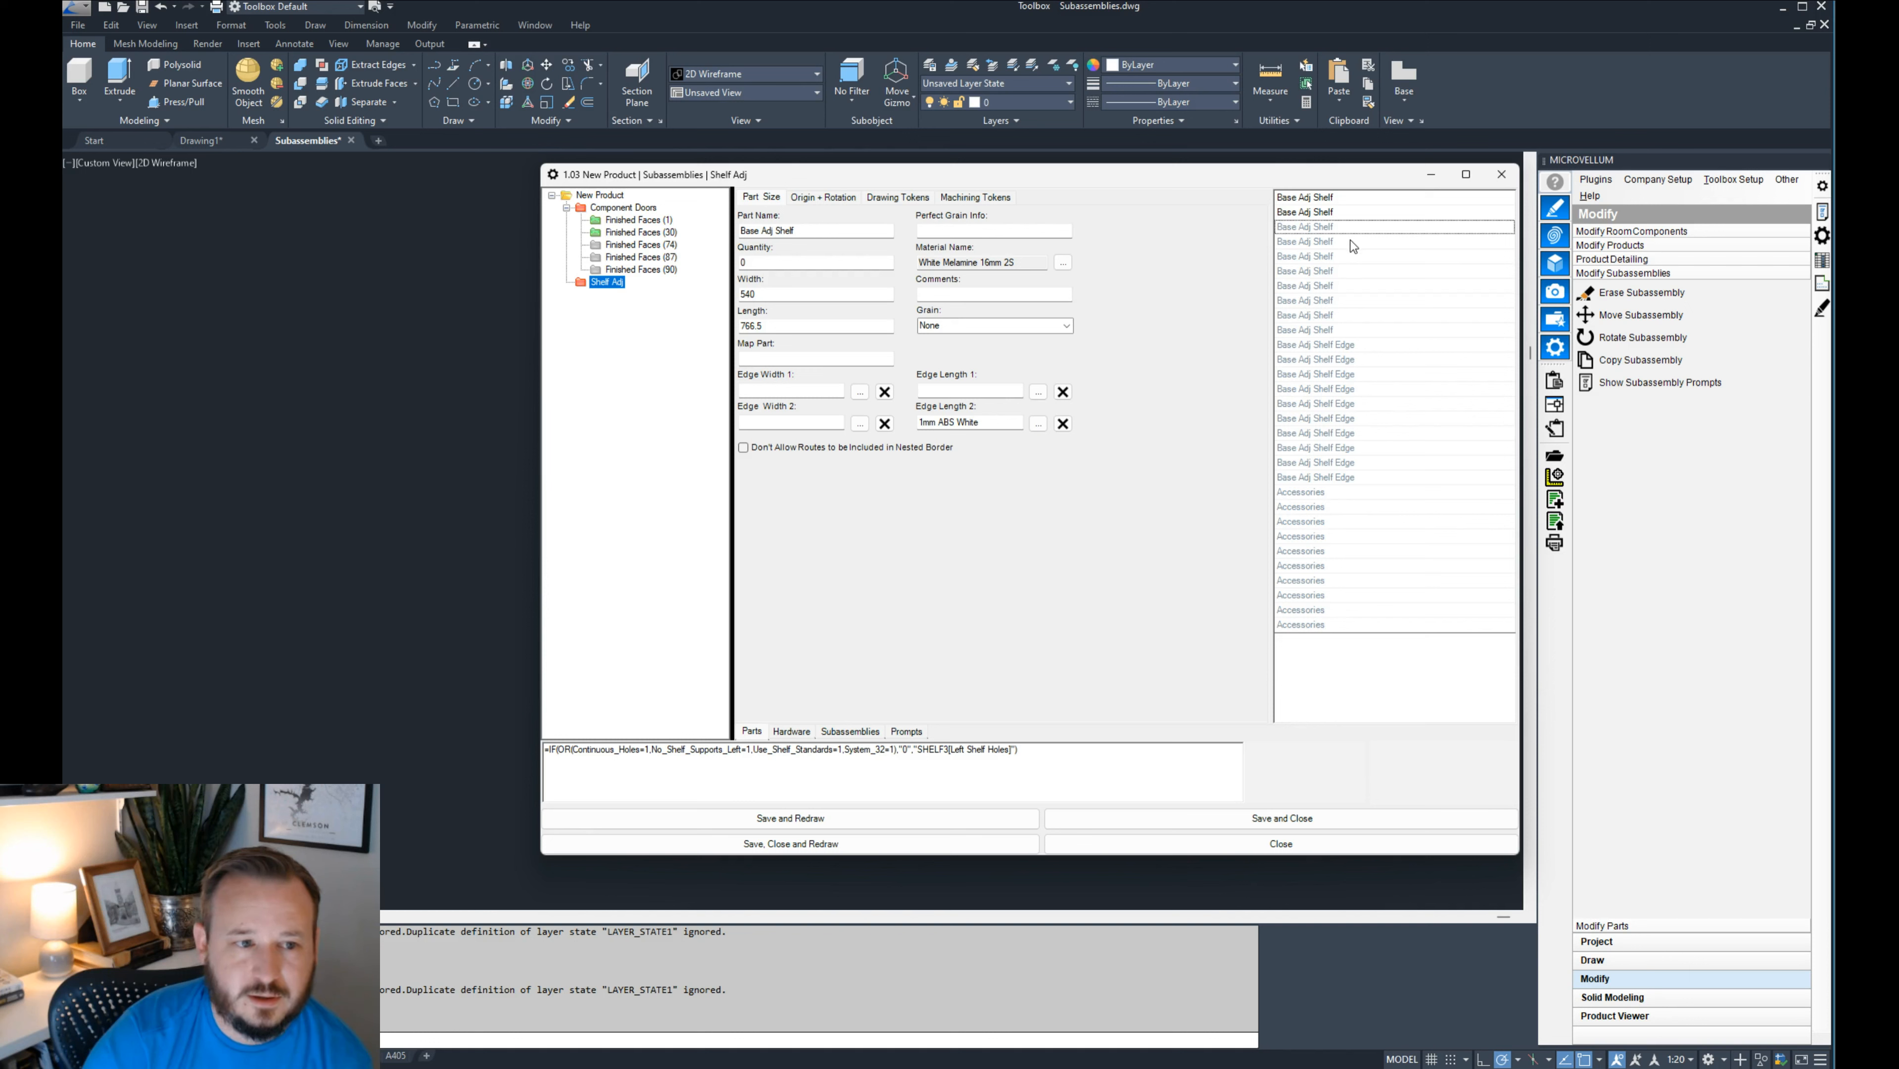
{"action": "left_click", "coordinate": [813, 259]}
{"action": "left_click", "coordinate": [1318, 245]}
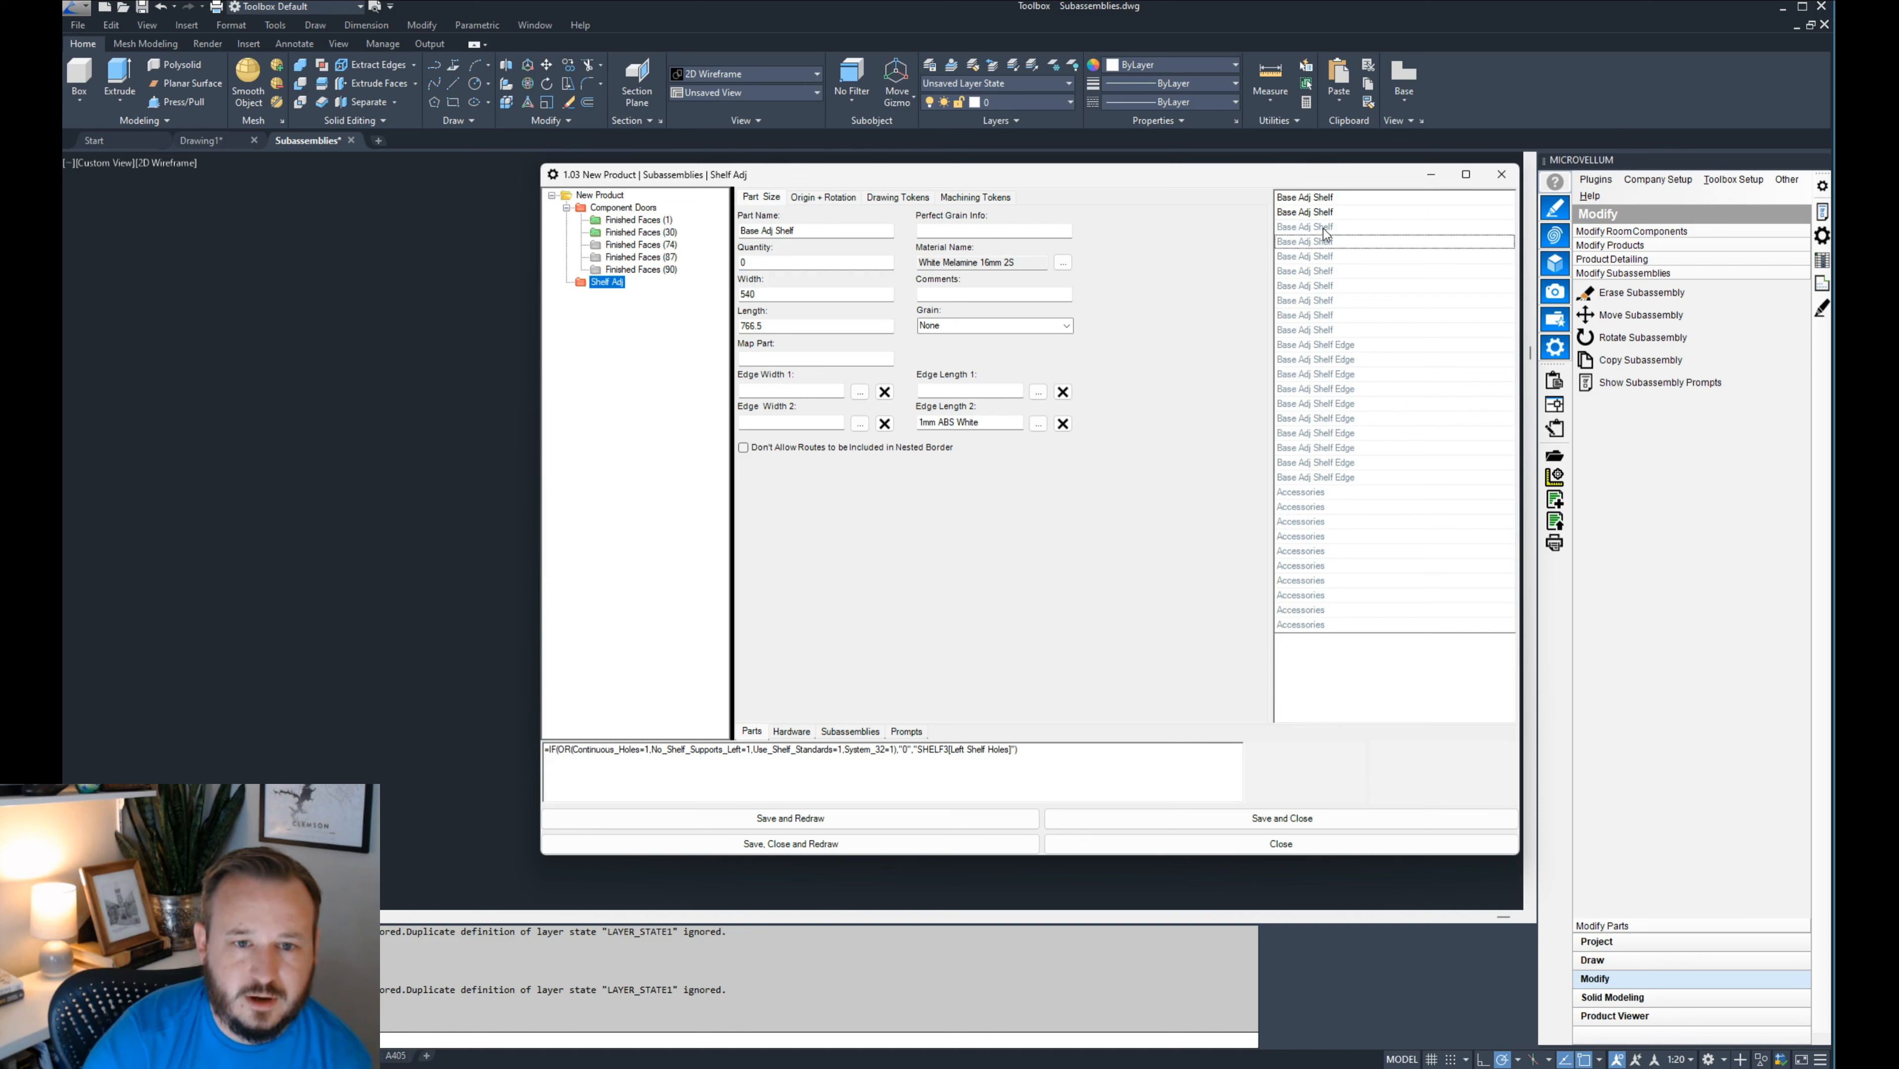
{"action": "left_click", "coordinate": [1332, 213]}
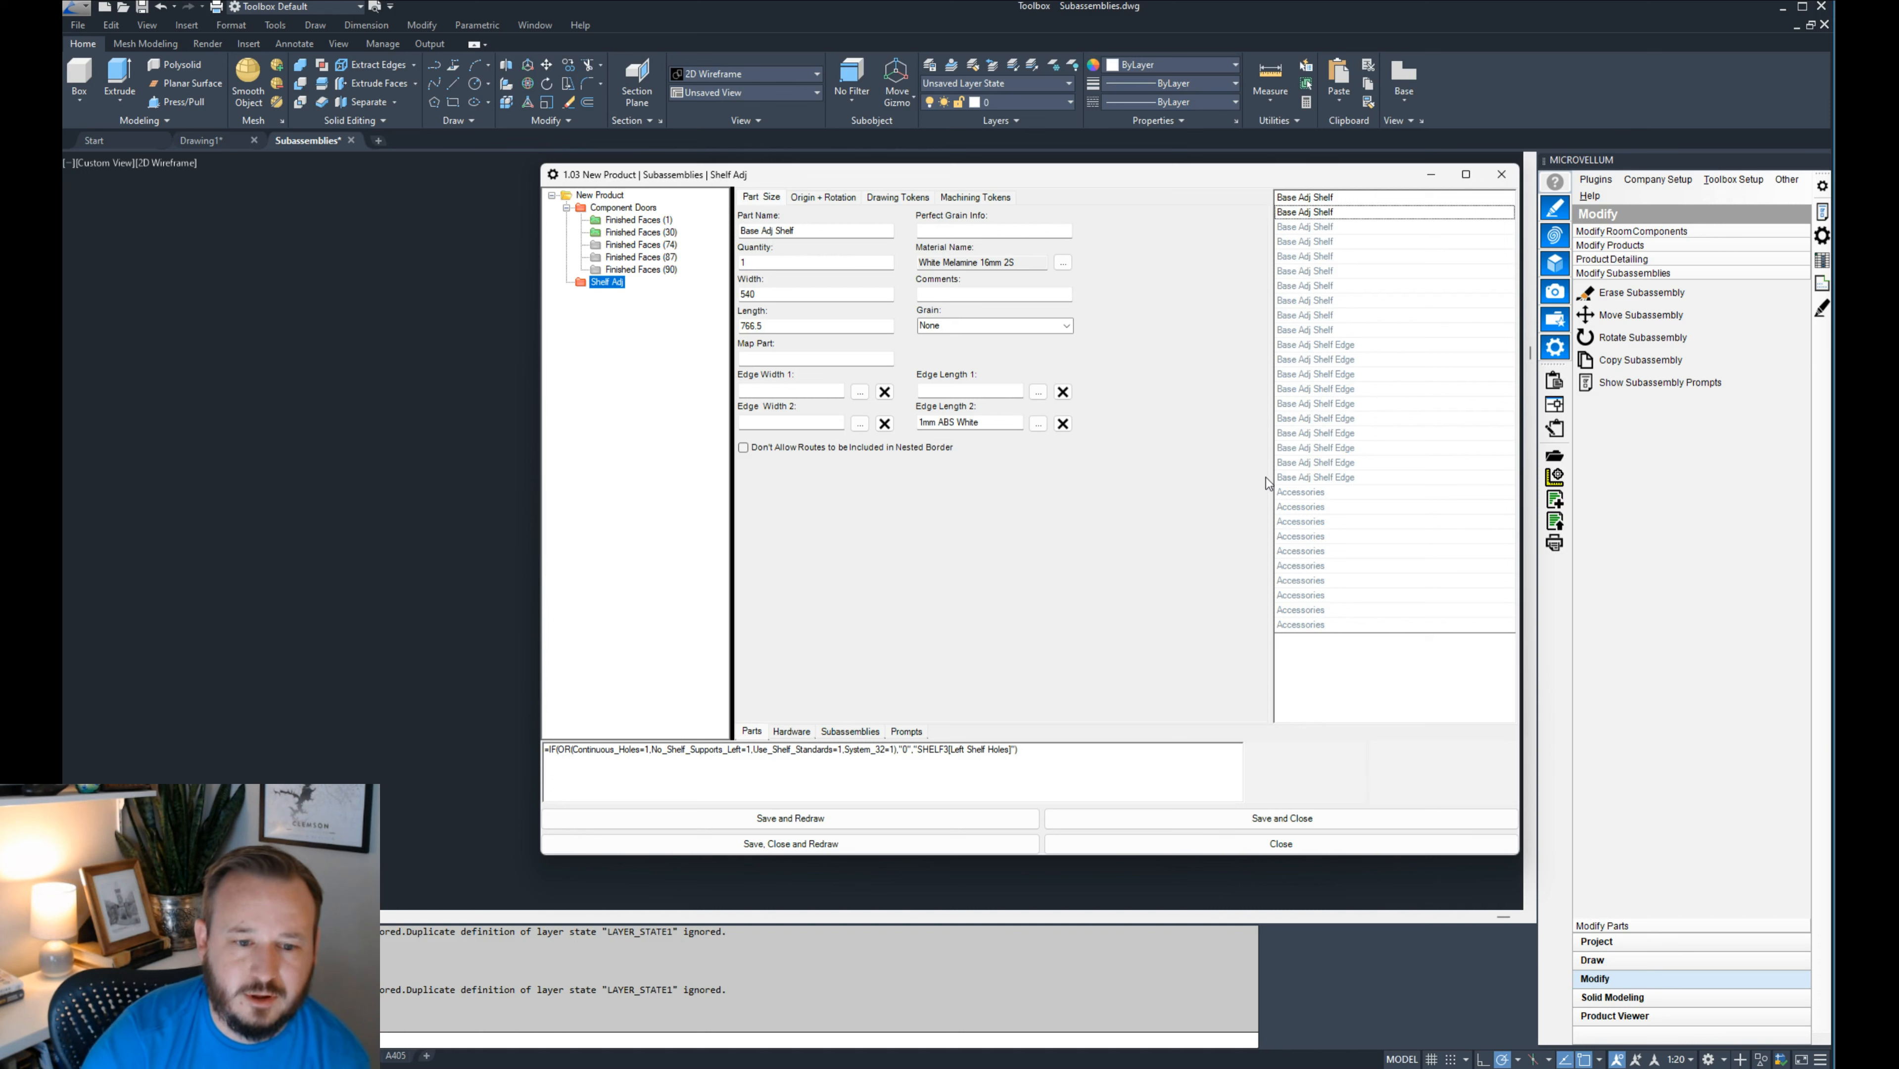
- Review the shelf support and shelf standard hardware entries of the Shelf Adj subassembly
{"action": "left_click", "coordinate": [792, 732]}
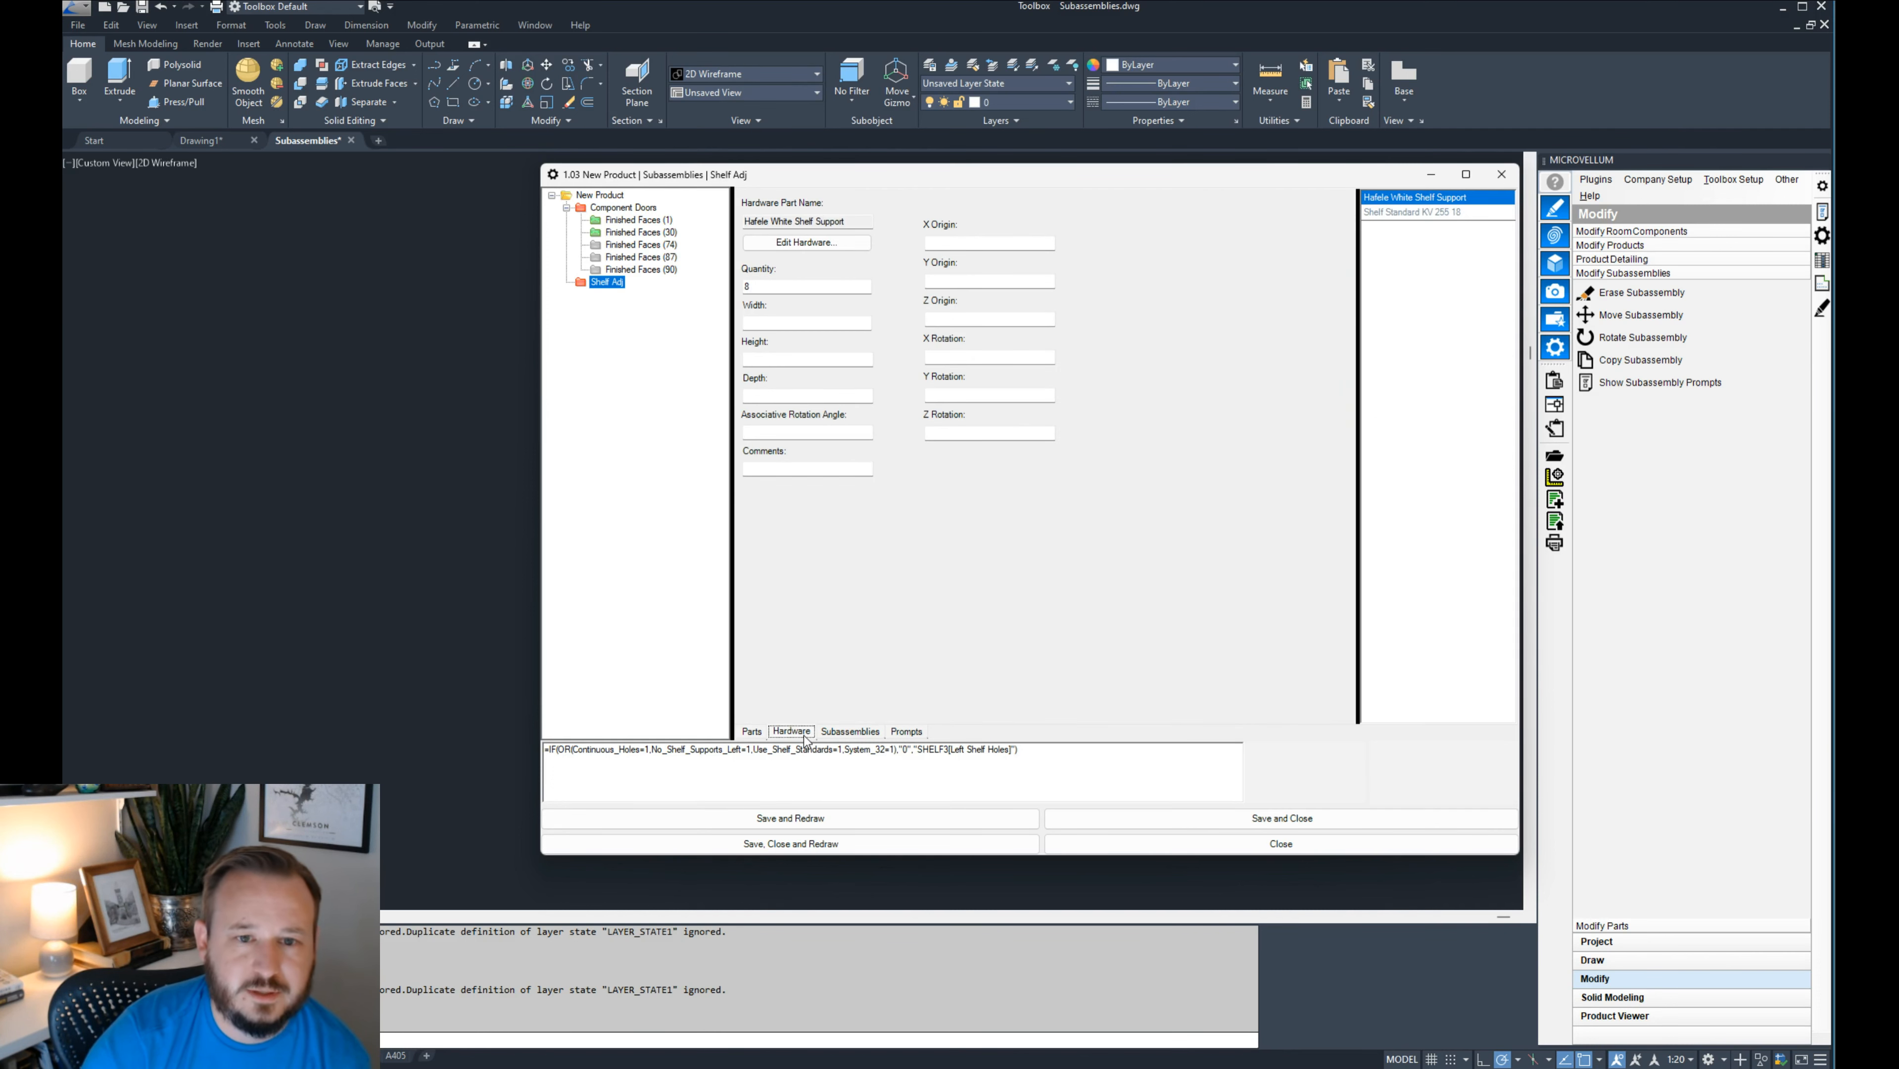
{"action": "left_click", "coordinate": [1424, 200]}
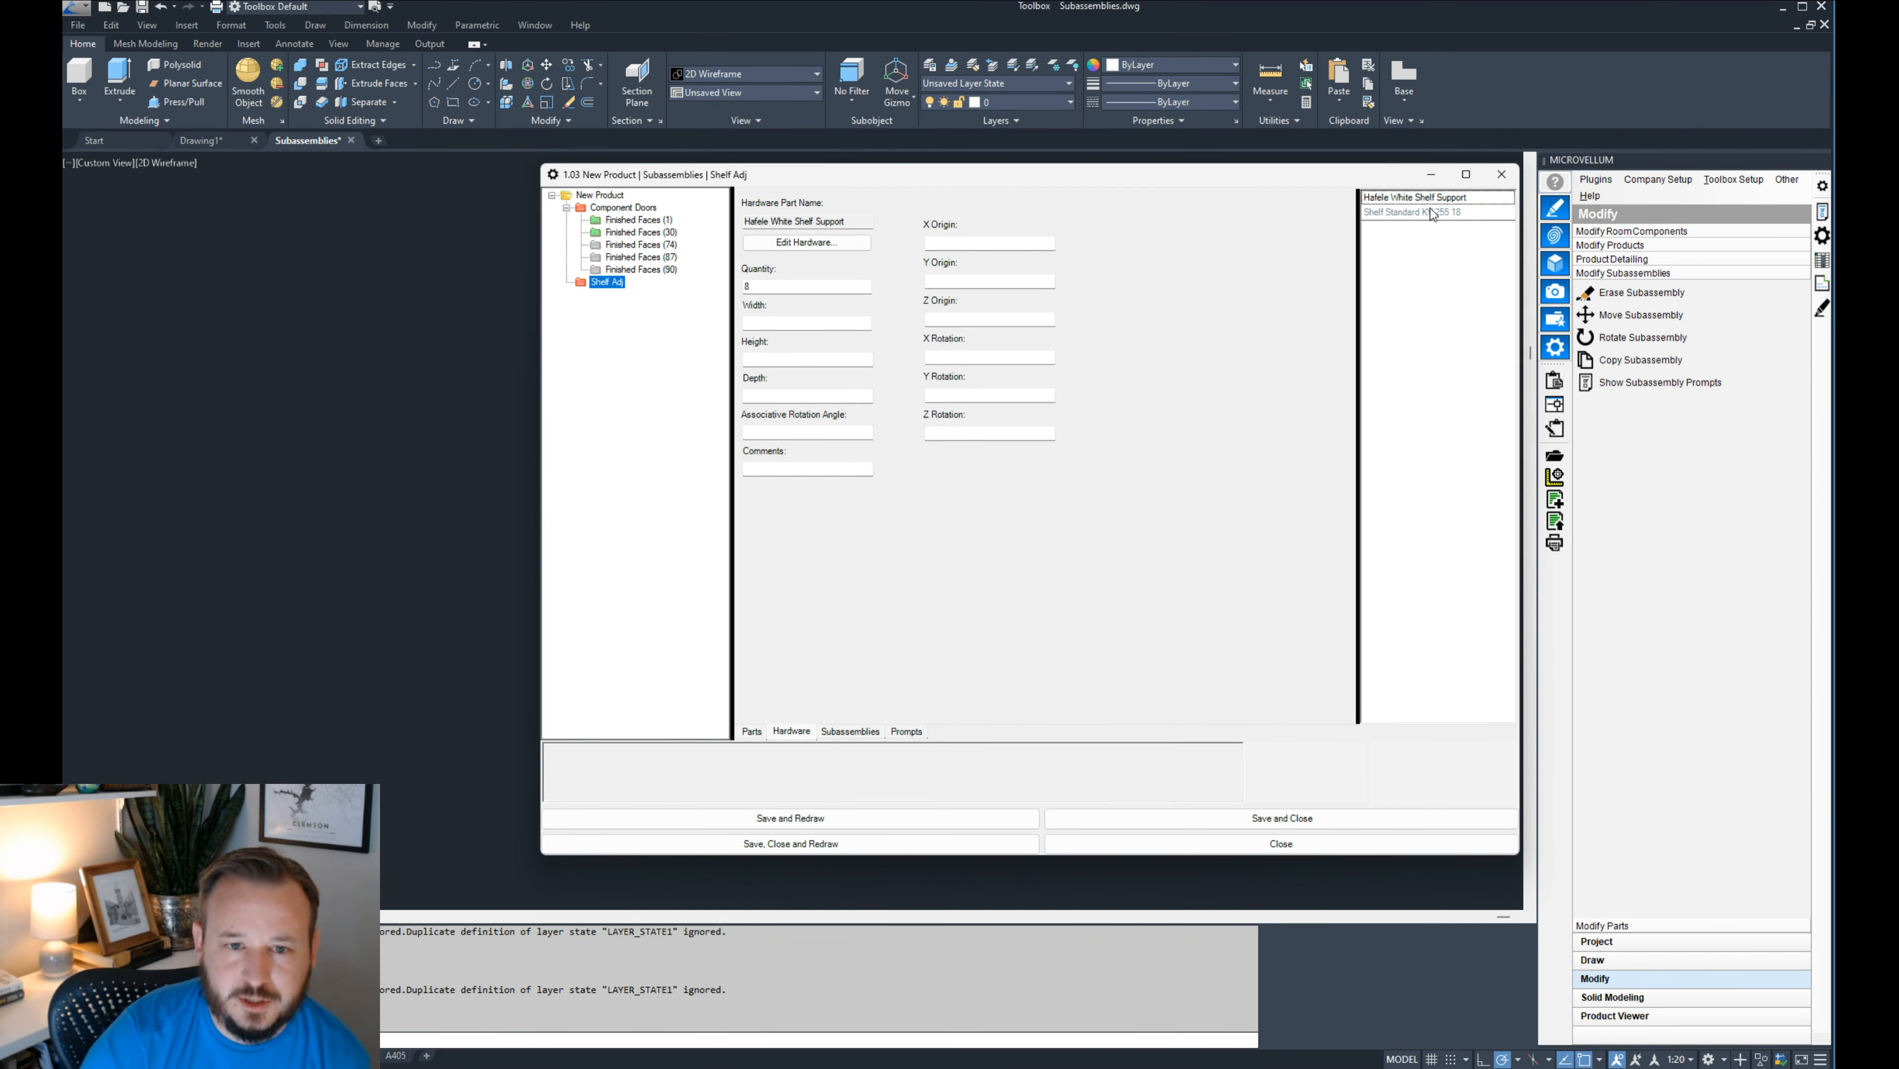
{"action": "left_click", "coordinate": [1432, 213]}
{"action": "left_click", "coordinate": [1416, 199]}
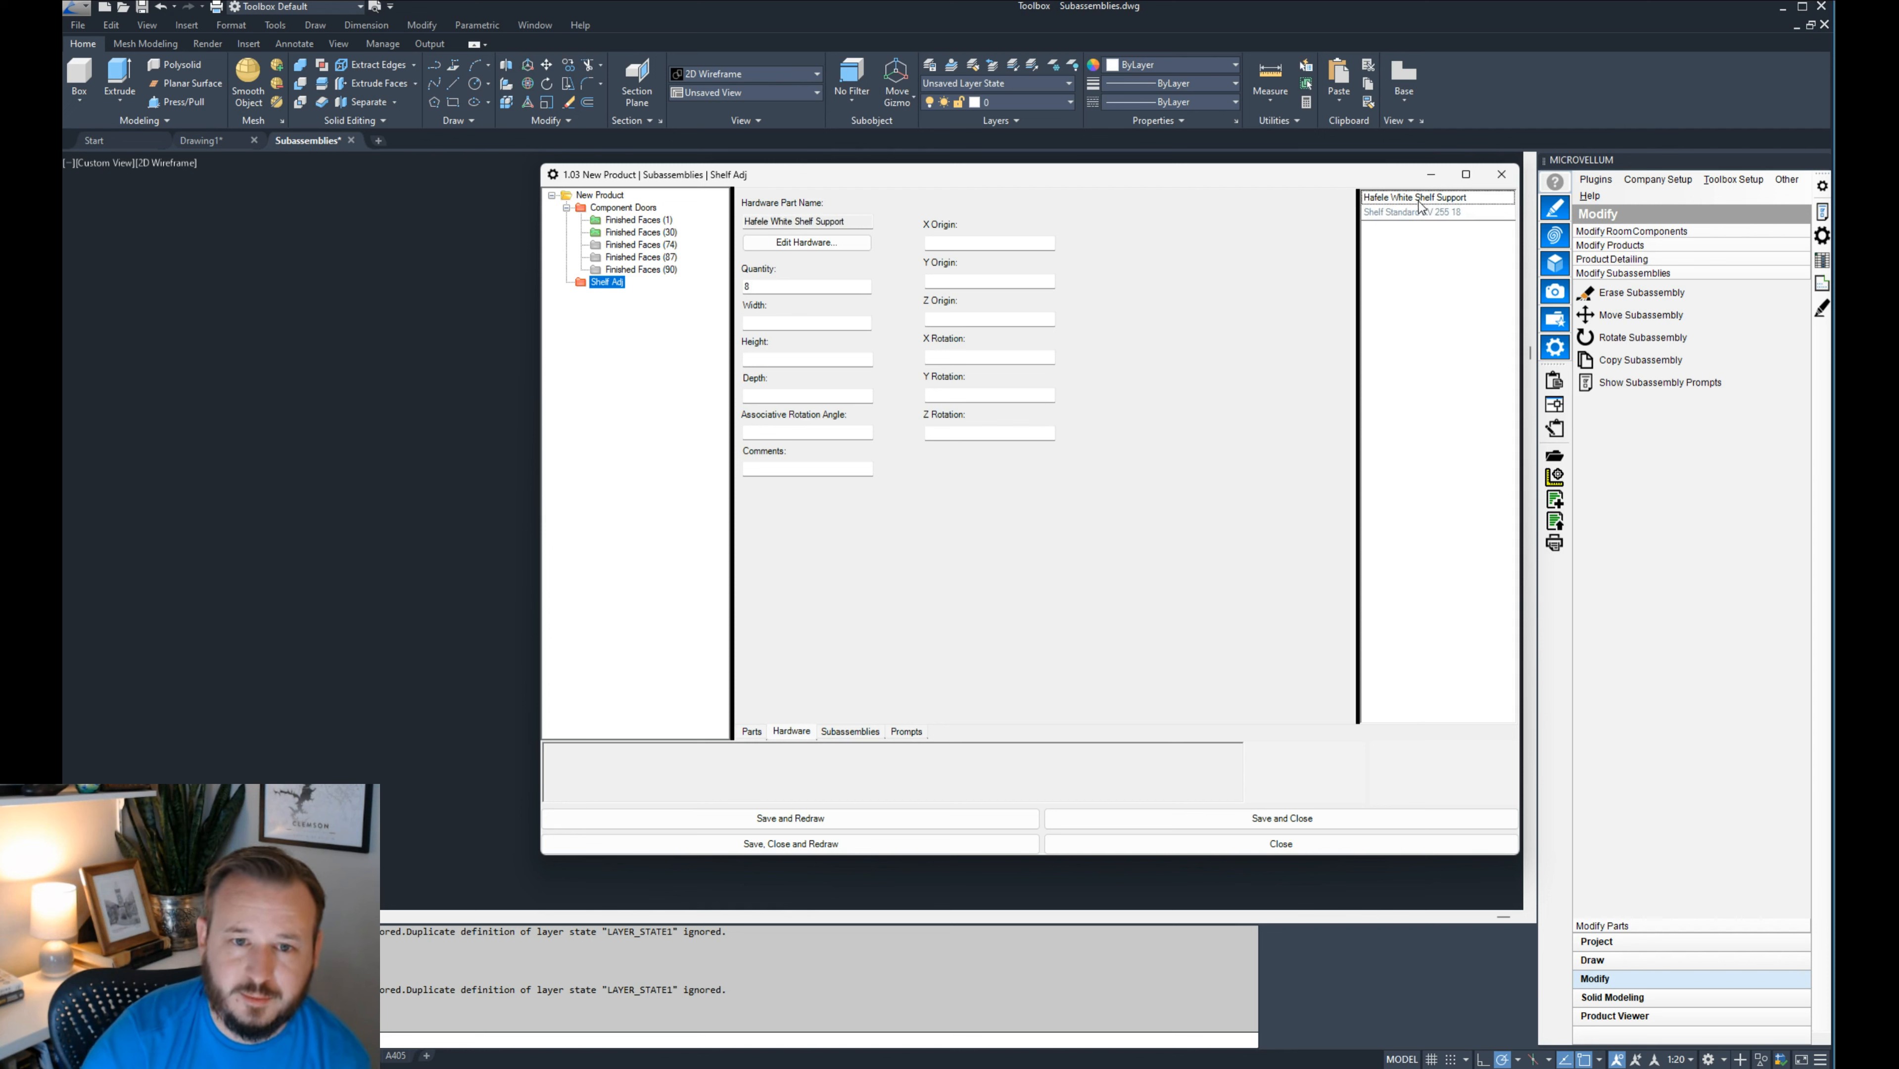
- Check the nested subassemblies and prompts of Shelf Adj, return to its parts, and close the properties window
{"action": "left_click", "coordinate": [850, 734]}
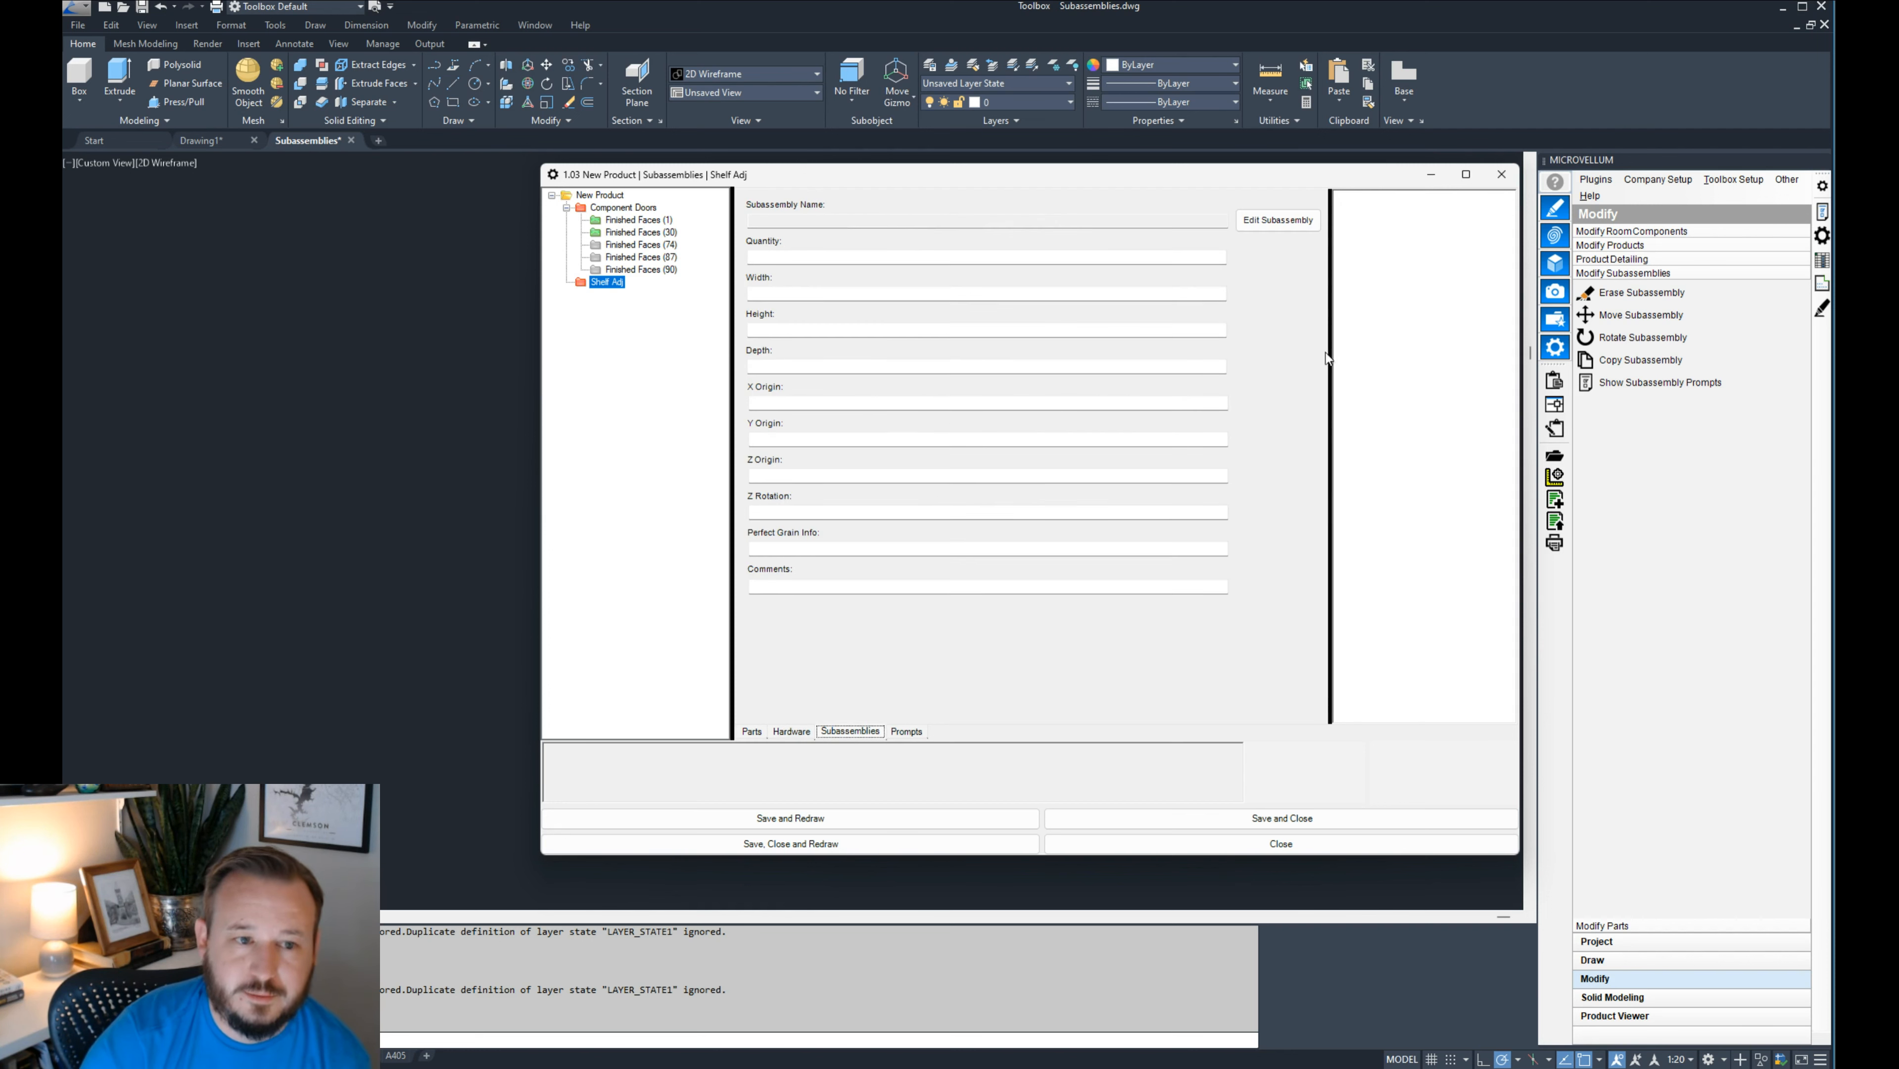
{"action": "left_click", "coordinate": [908, 733]}
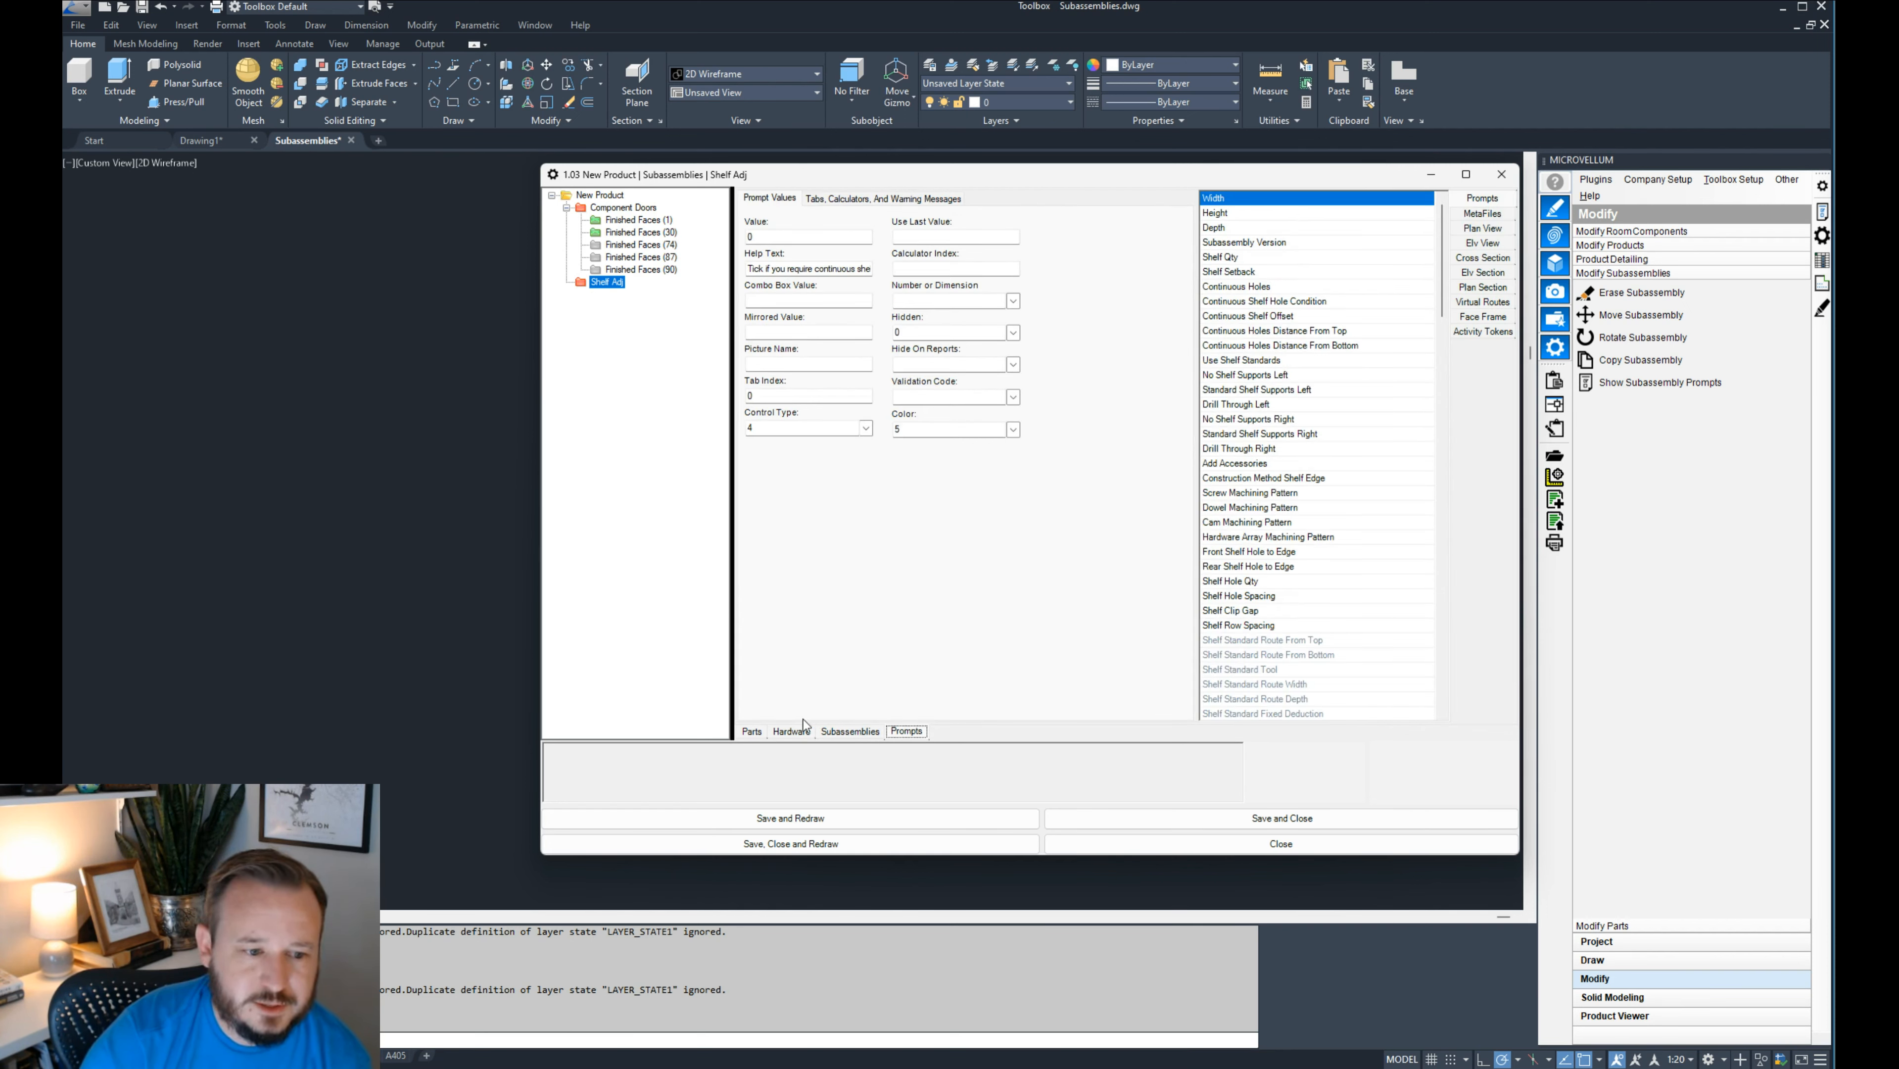
{"action": "left_click", "coordinate": [752, 731]}
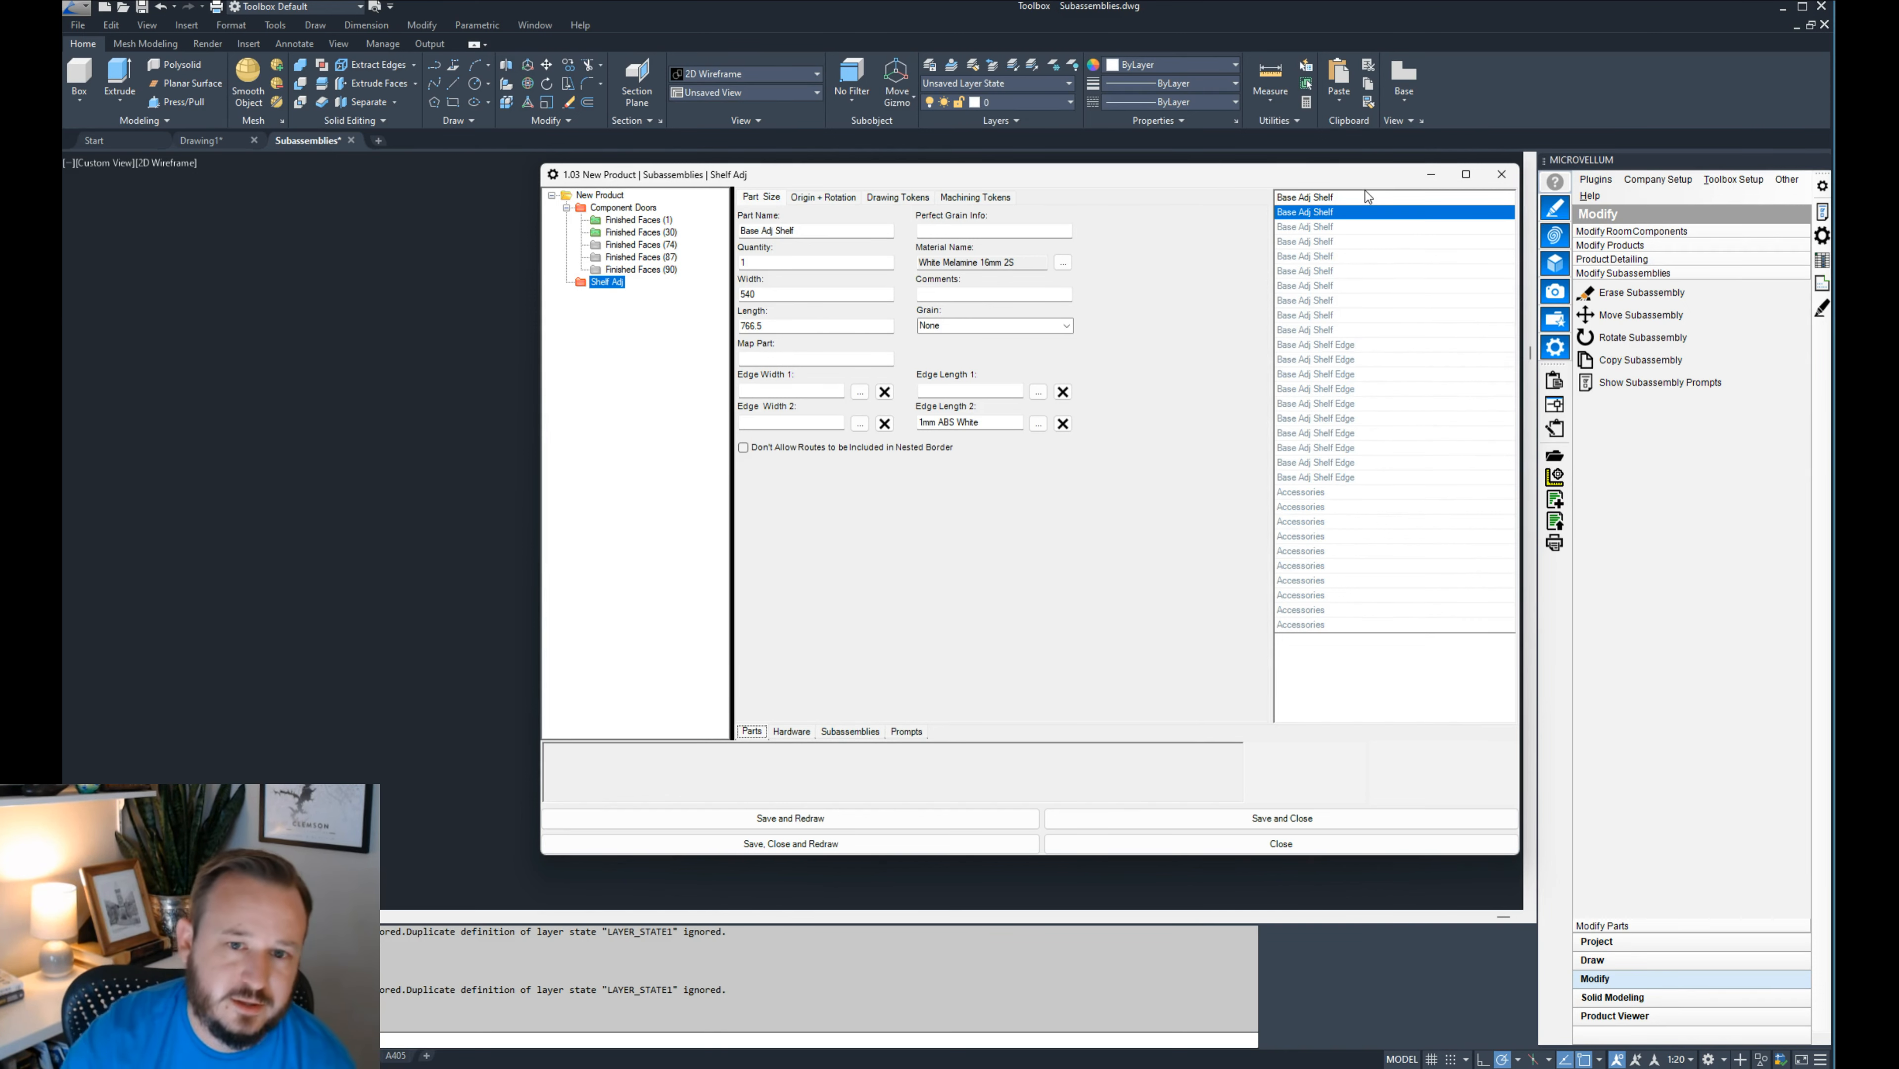
{"action": "left_click", "coordinate": [1499, 175]}
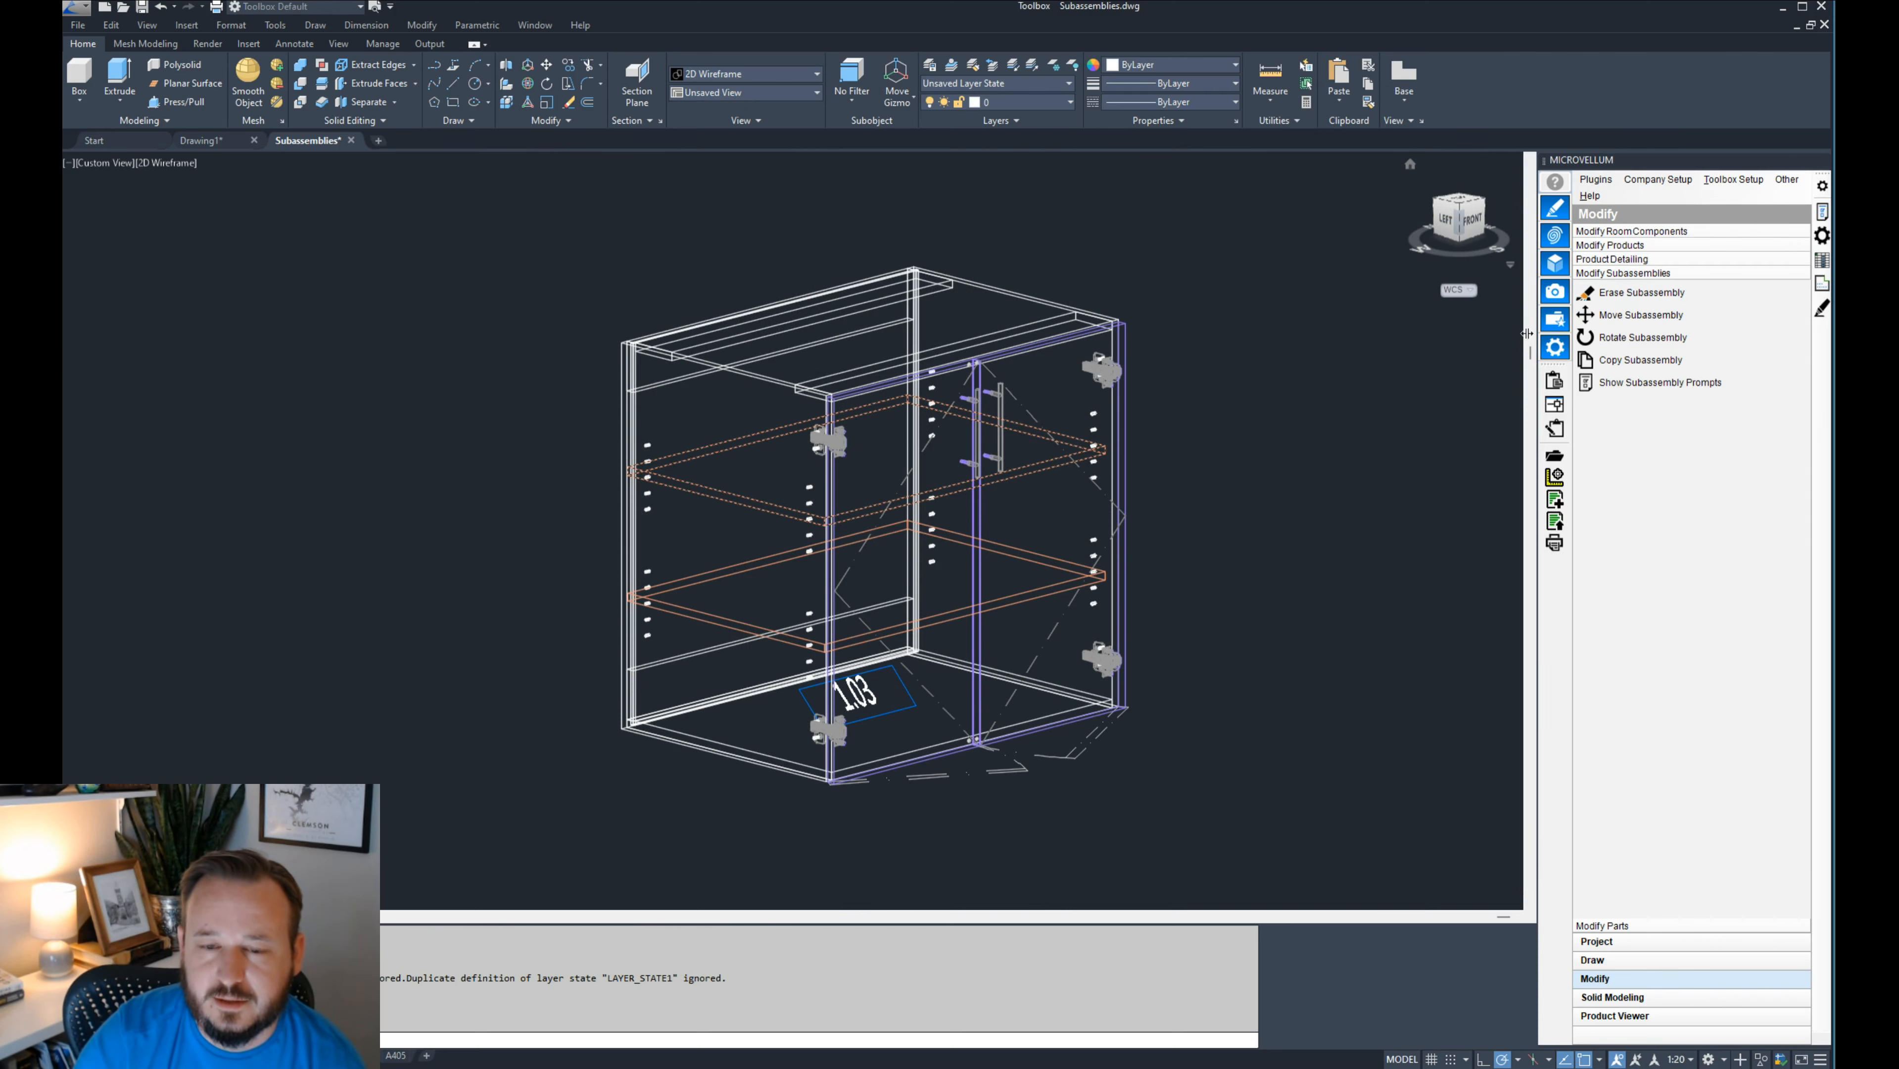
- Open the design data spreadsheet of cabinet 1.03 and resize its window to cover most of the drawing area
{"action": "left_click", "coordinate": [1666, 294]}
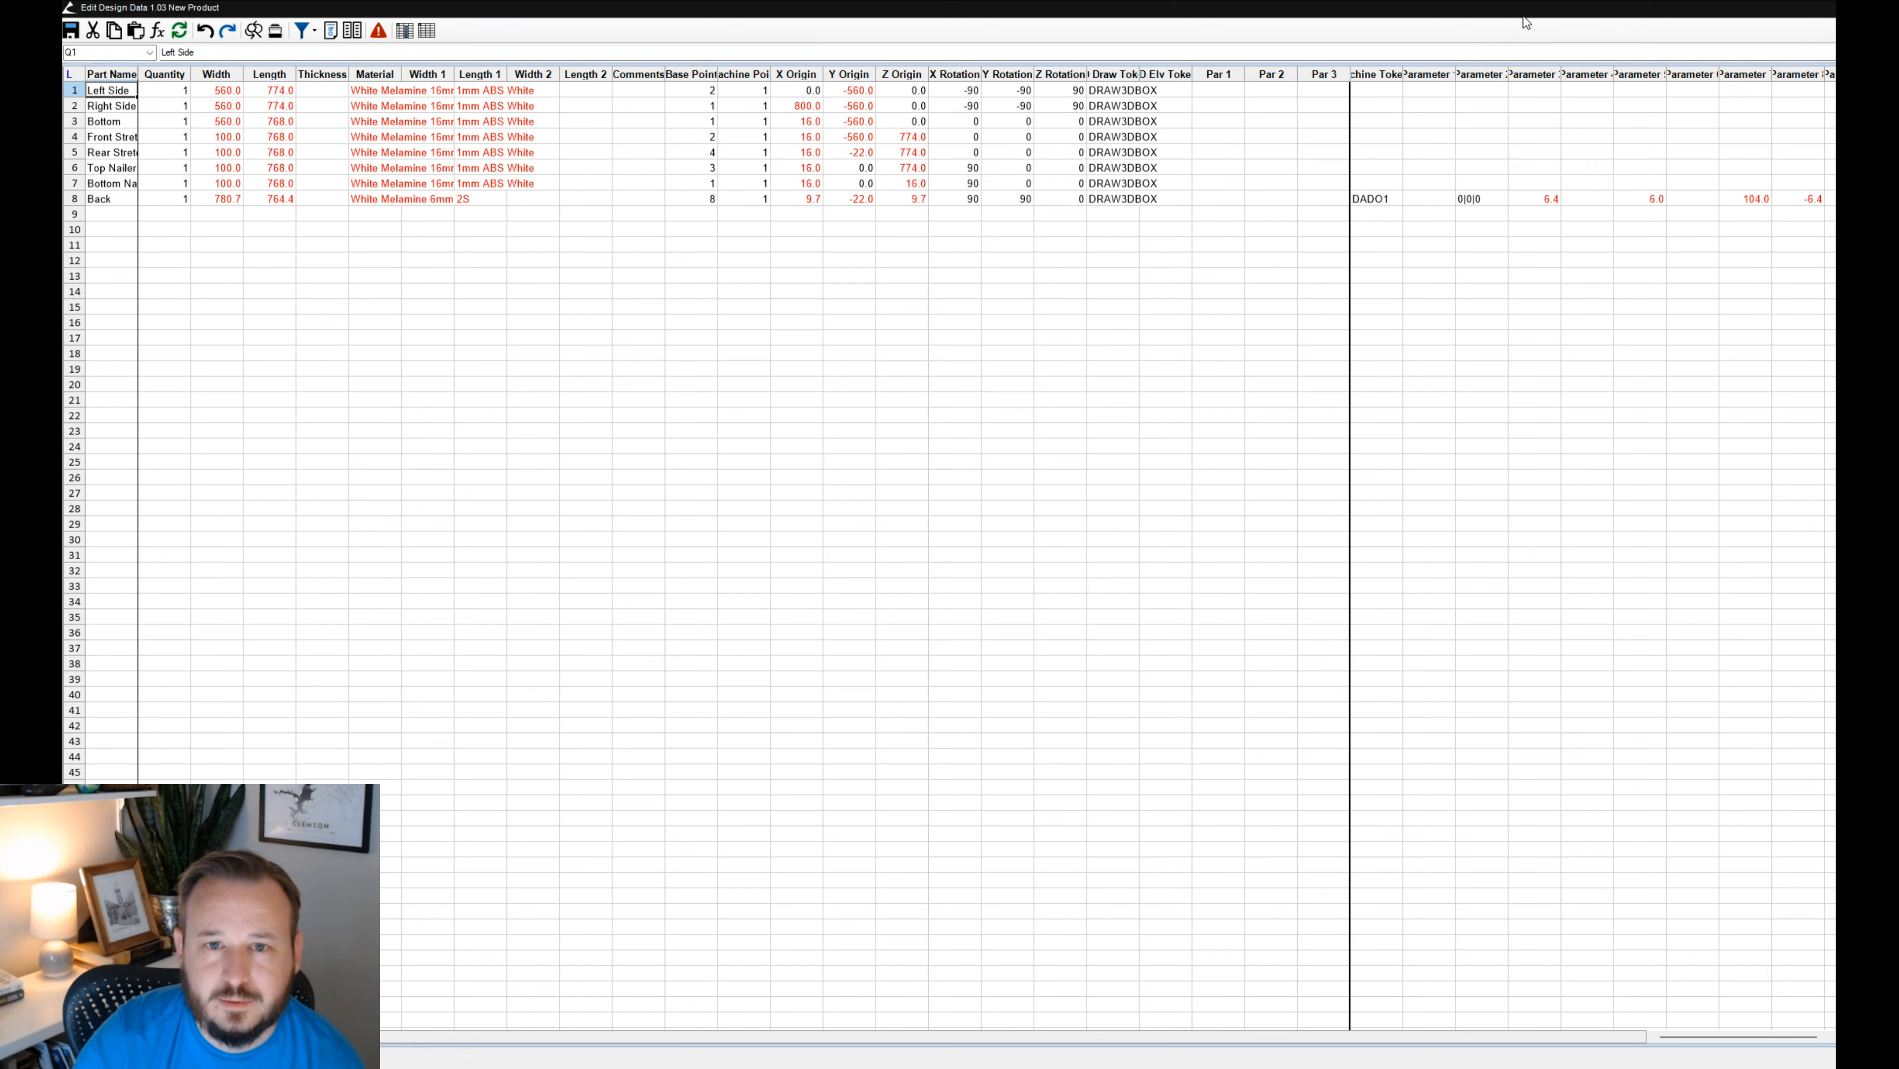
{"action": "left_click_drag", "start_coordinate": [1334, 9], "coordinate": [533, 45]}
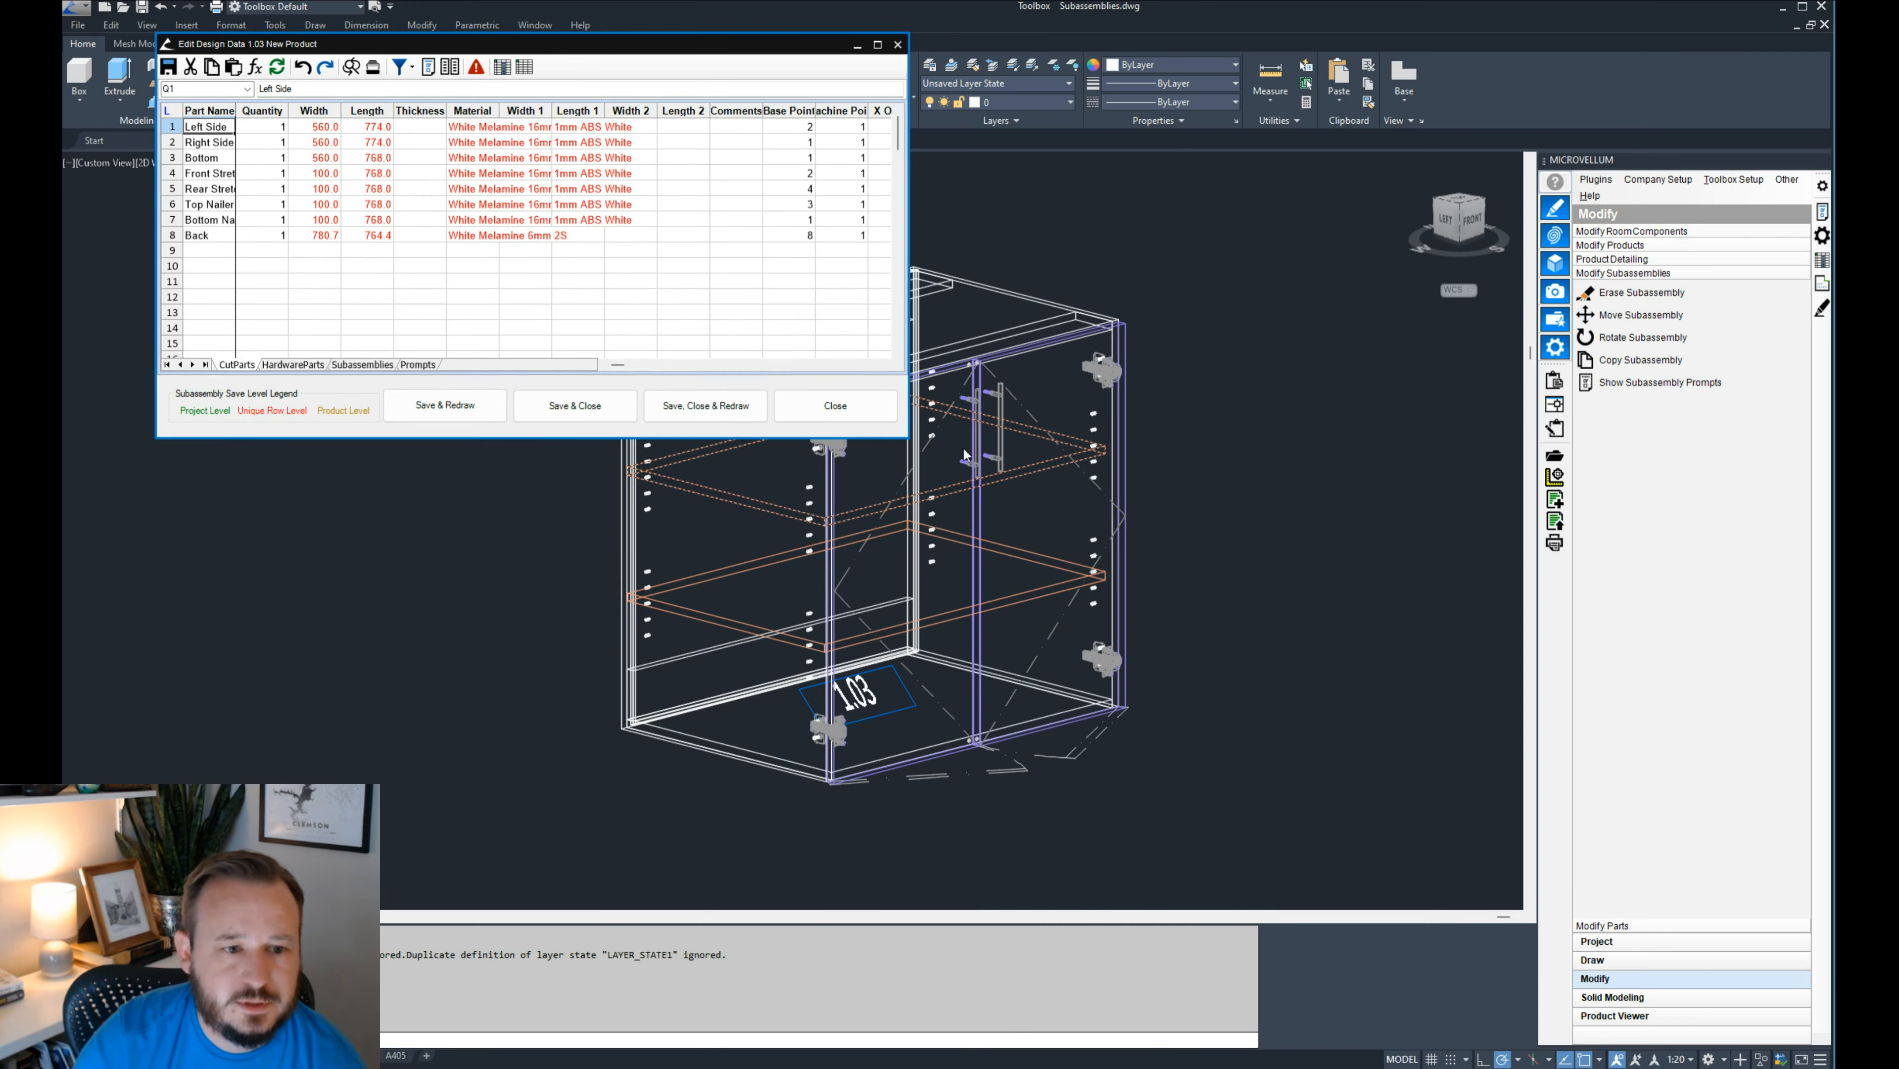
{"action": "left_click_drag", "start_coordinate": [908, 440], "coordinate": [1741, 993]}
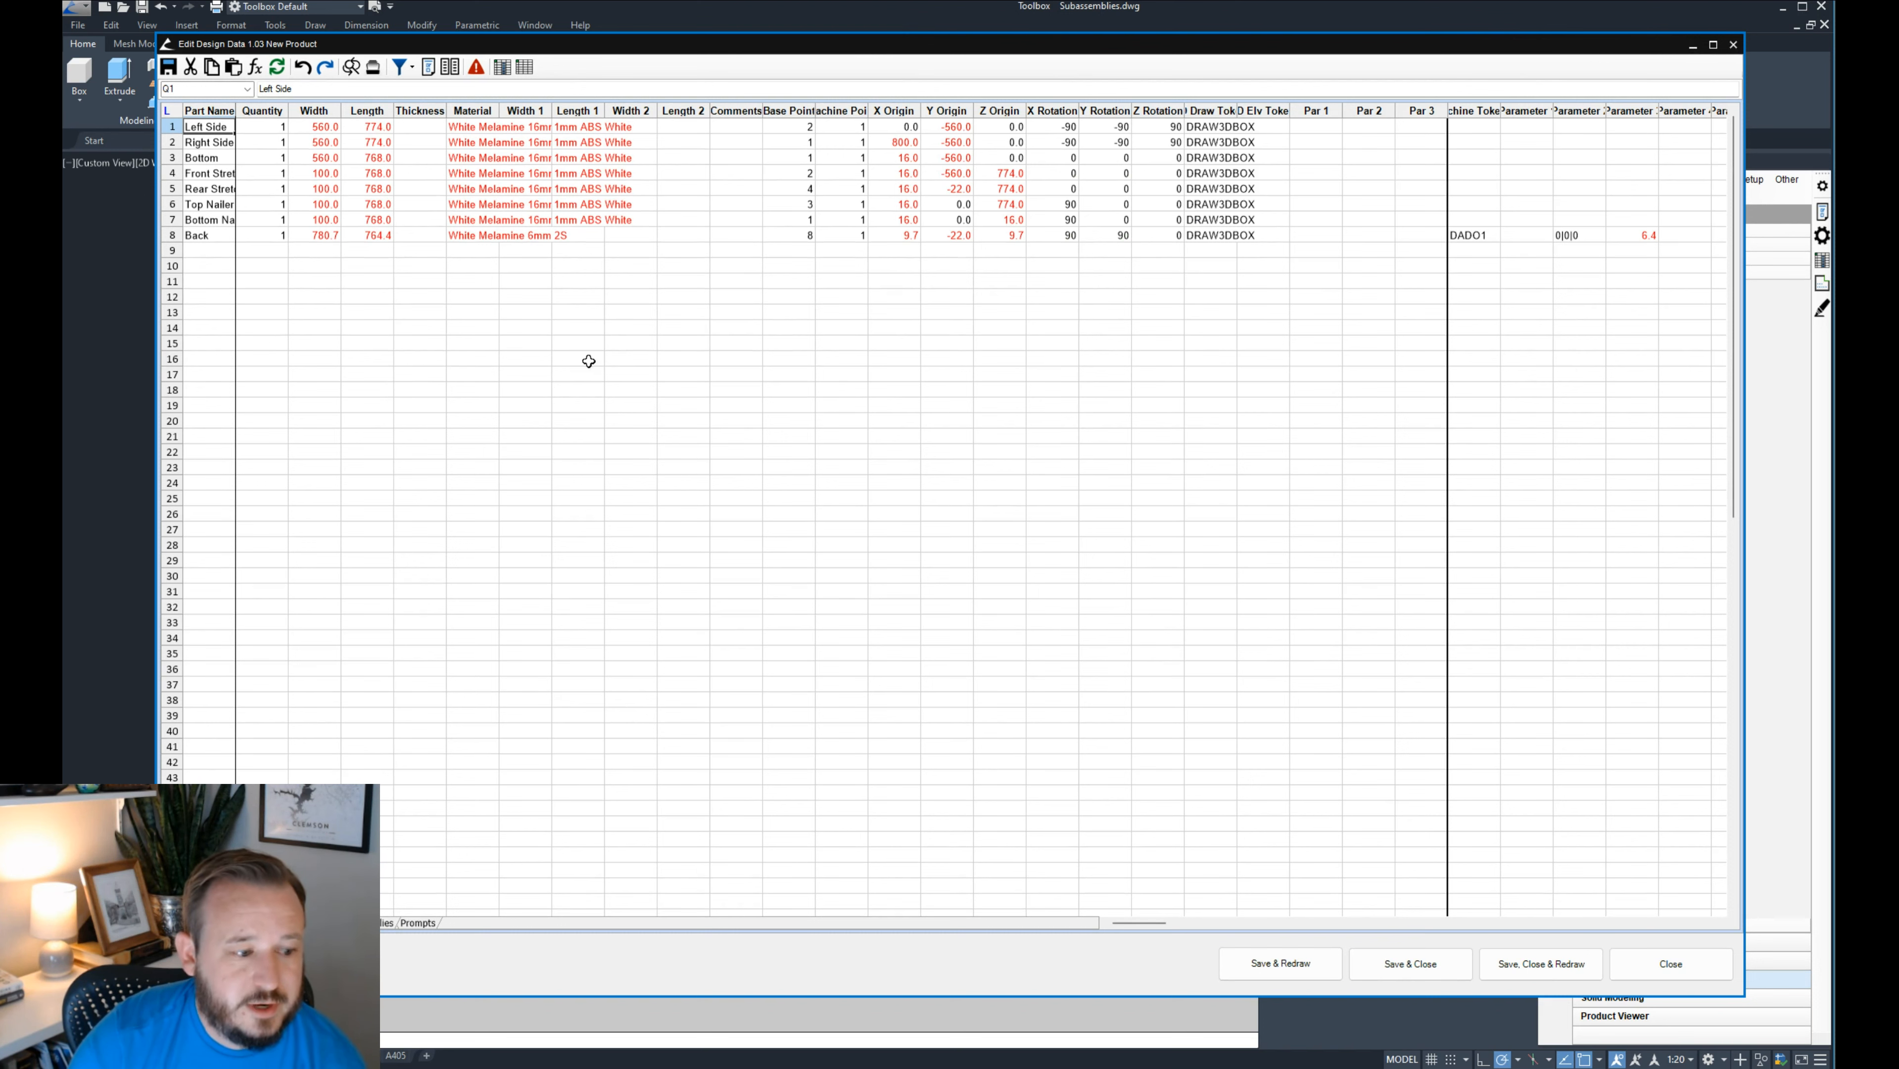
- Show the subassemblies sheet of cabinet 1.03's design data and widen the Part Name column to read both entries in full
{"action": "left_click_drag", "start_coordinate": [625, 47], "coordinate": [662, 36]}
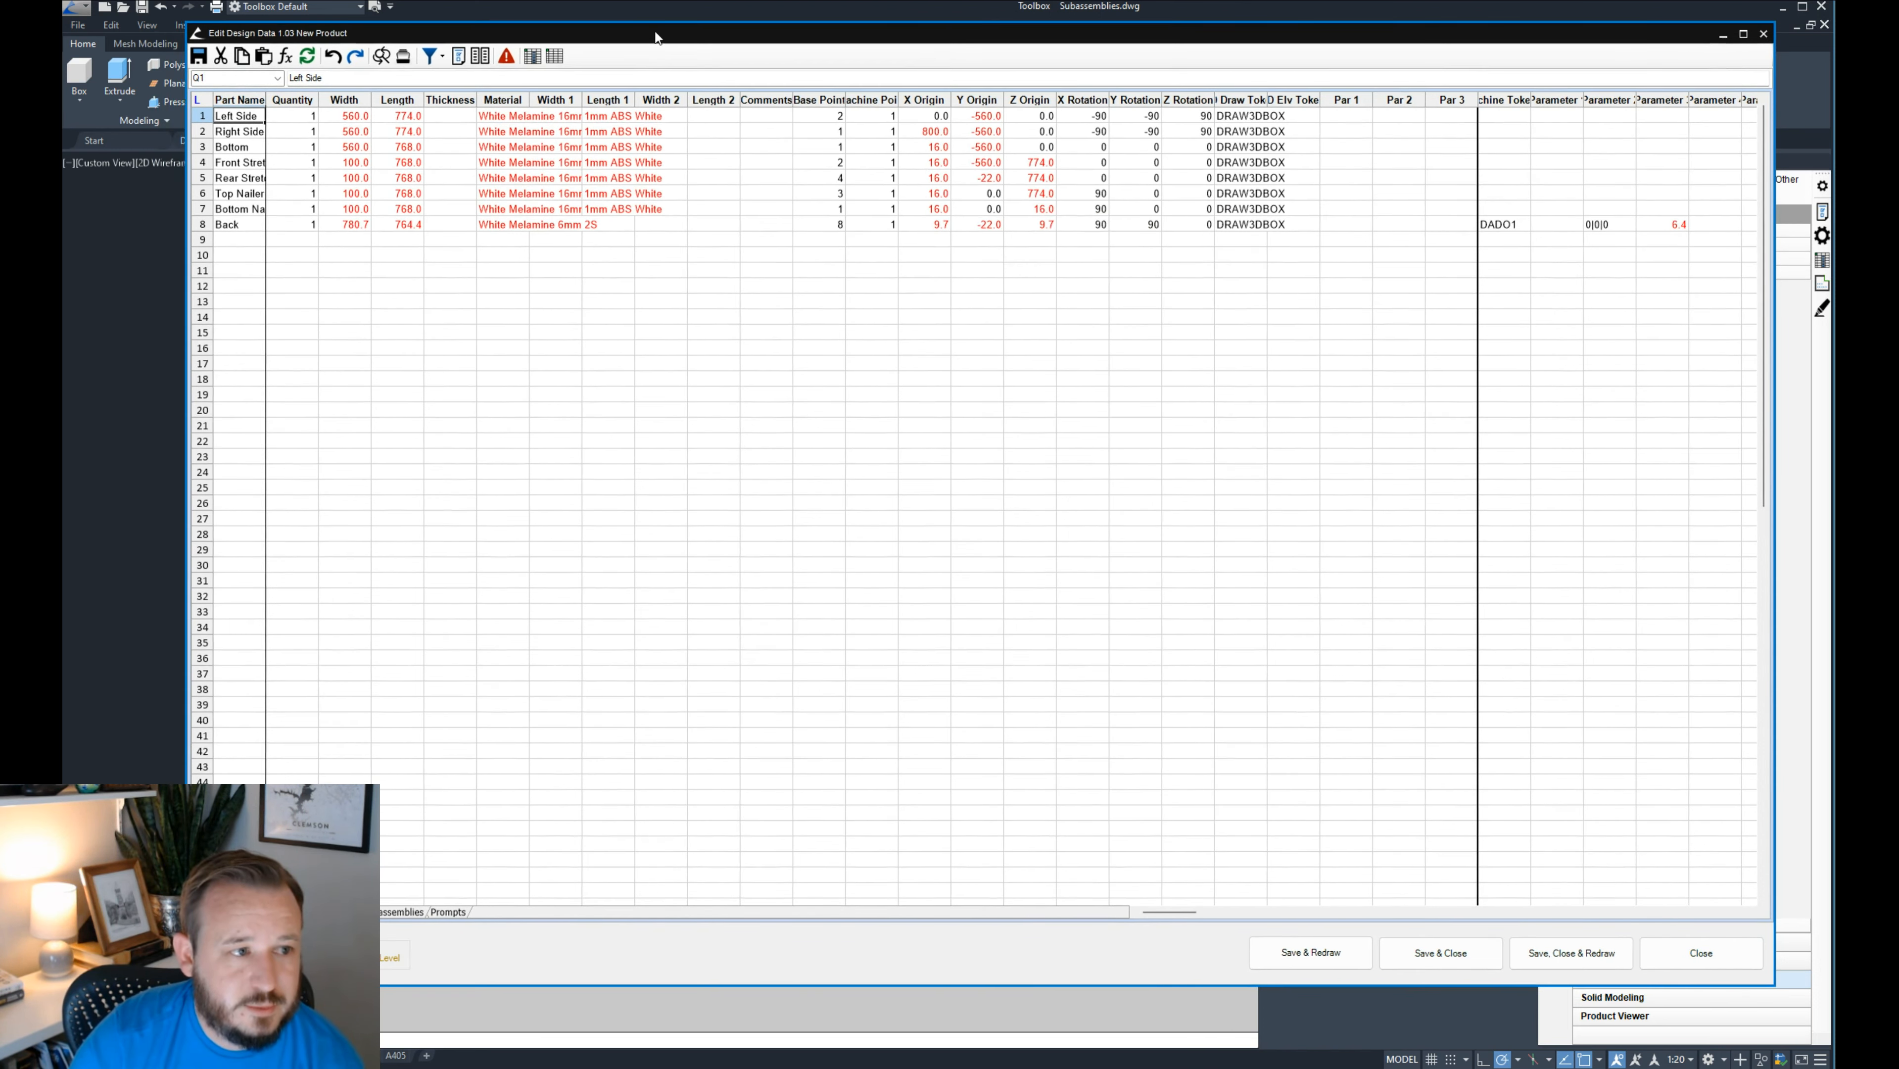
{"action": "left_click_drag", "start_coordinate": [916, 36], "coordinate": [987, 32]}
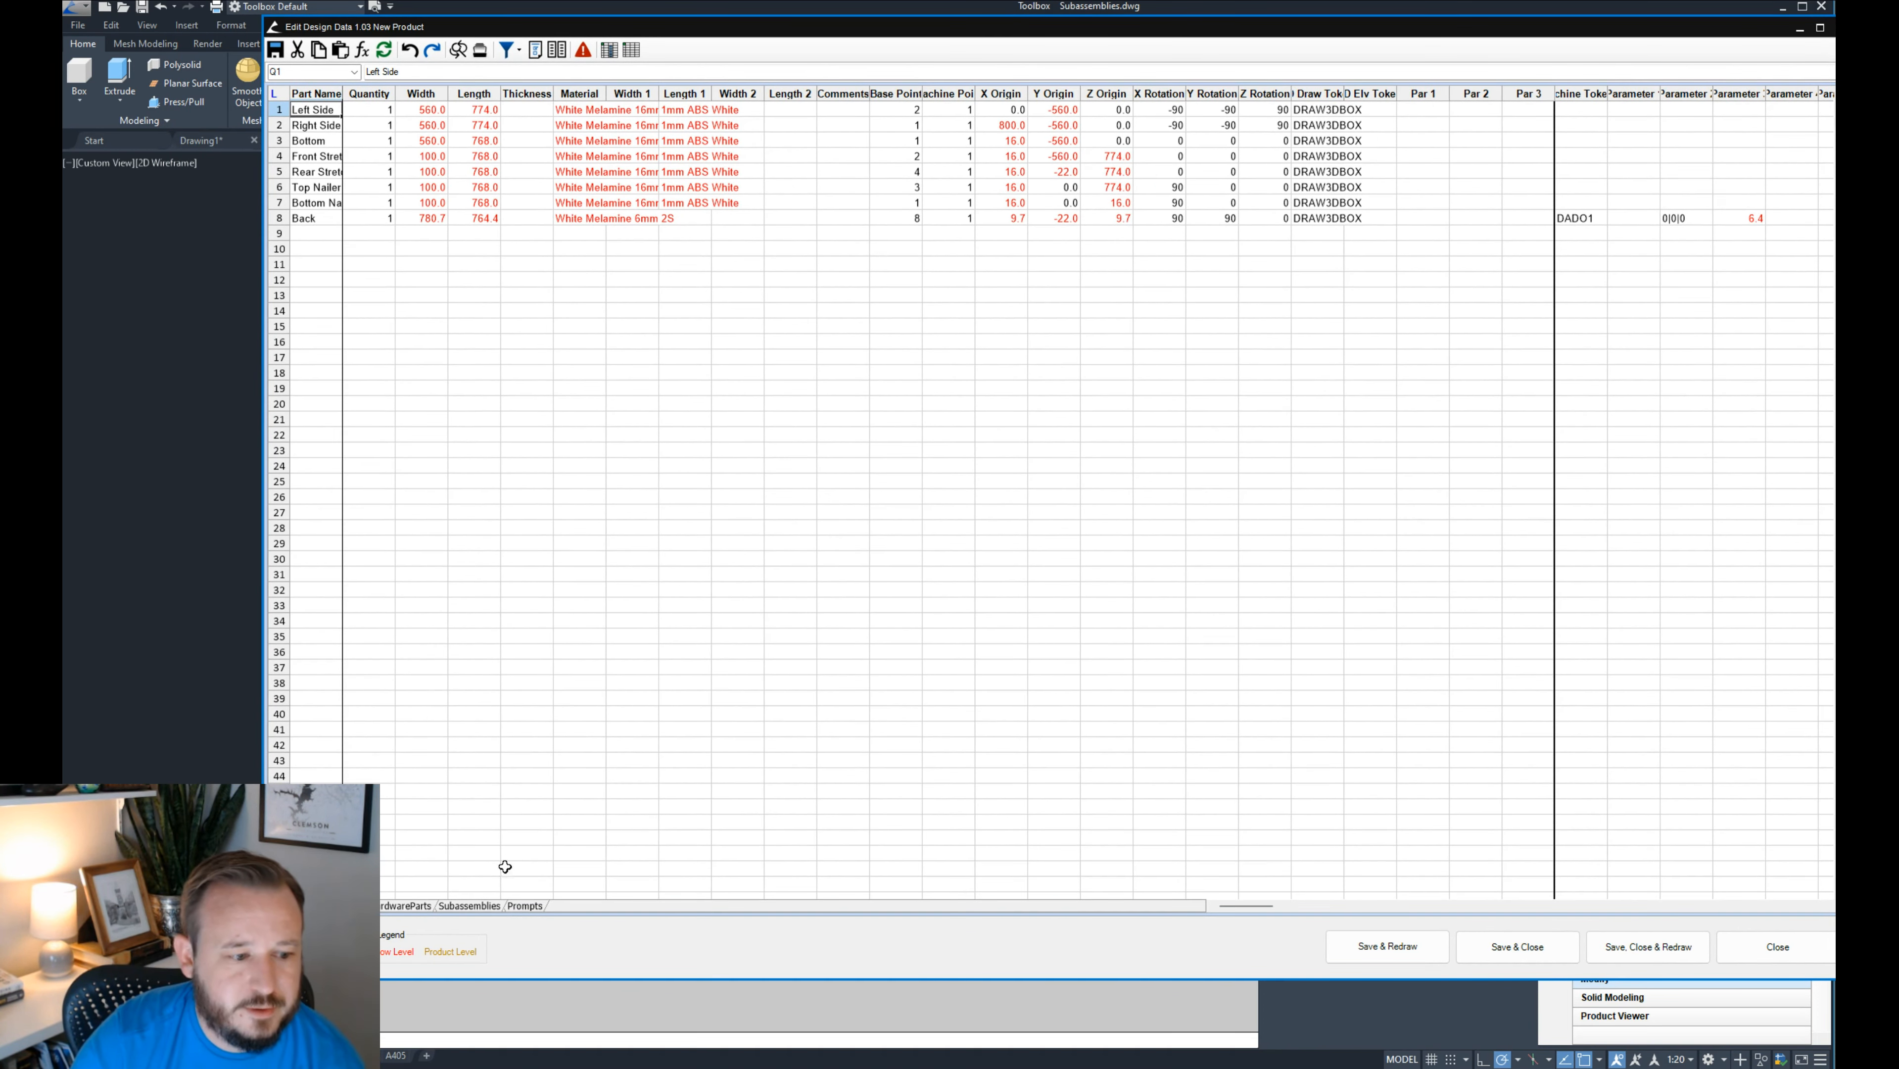
{"action": "left_click", "coordinate": [485, 906]}
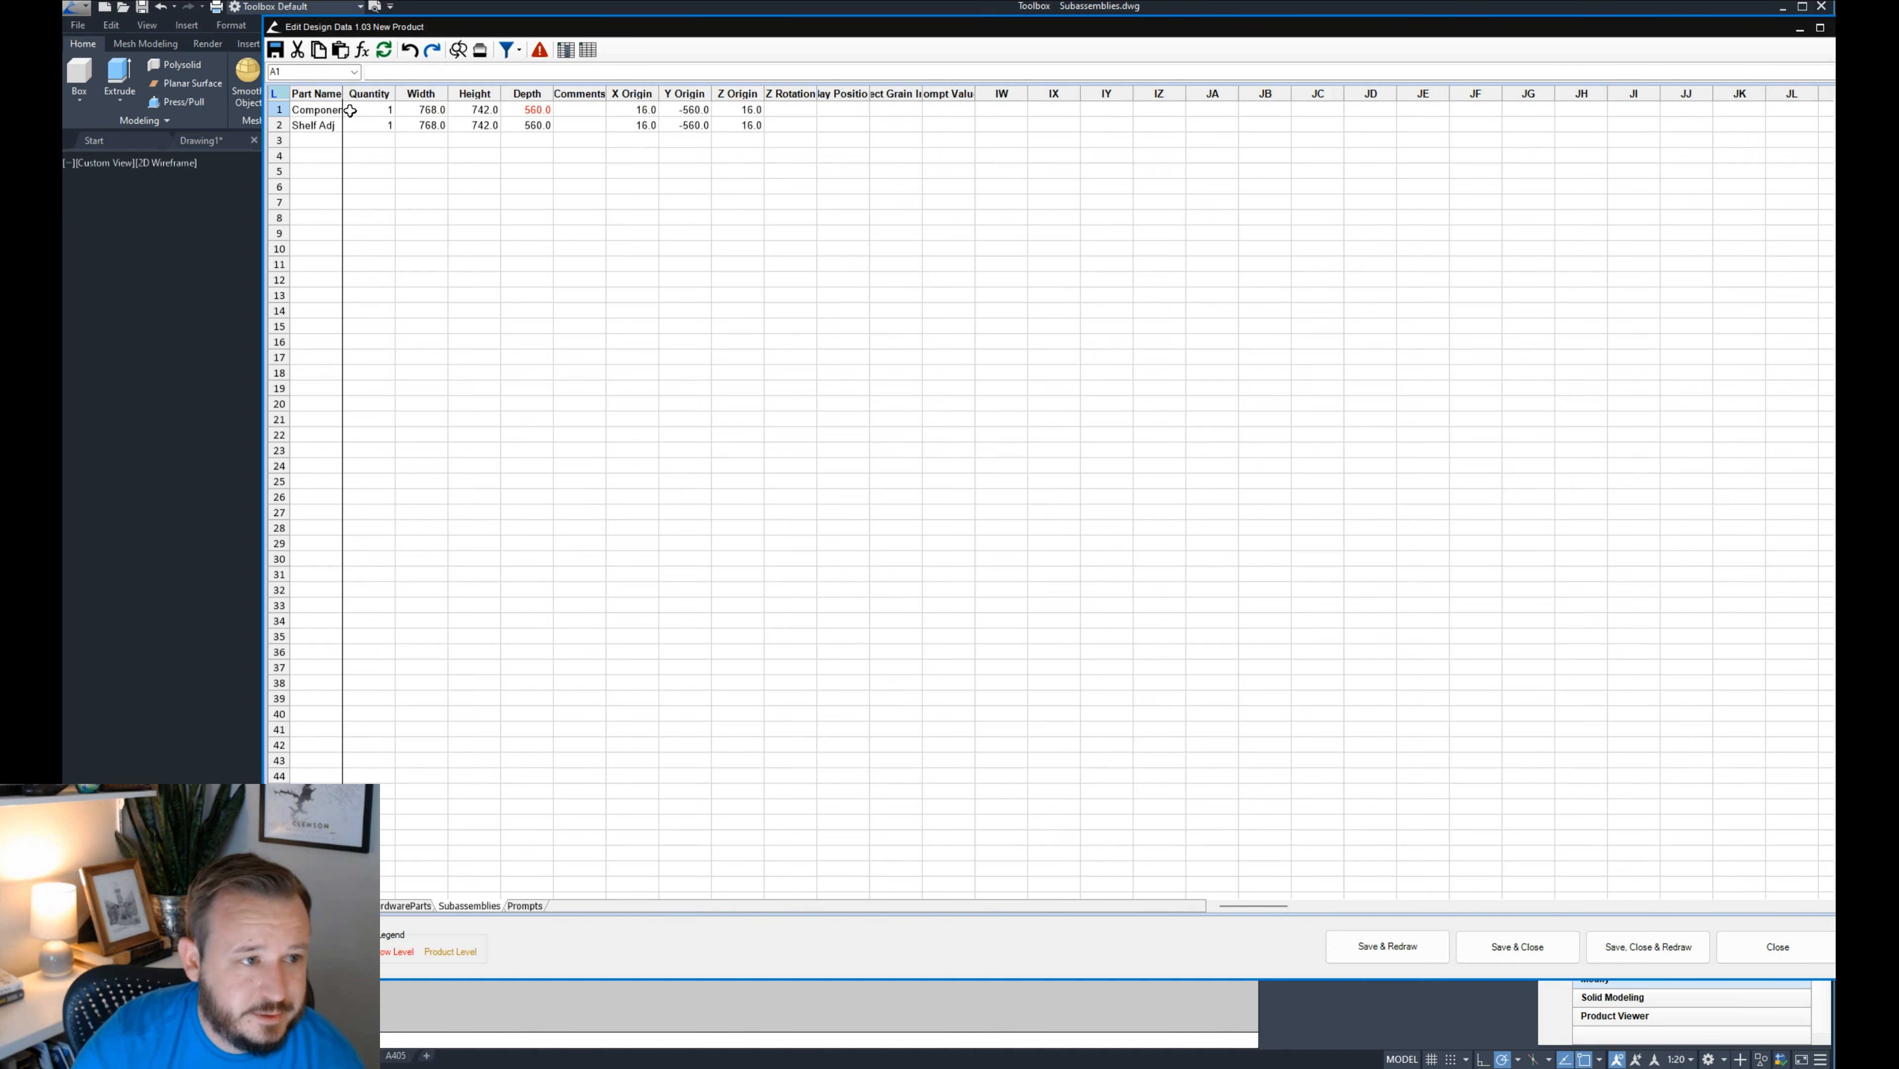
{"action": "left_click_drag", "start_coordinate": [343, 96], "coordinate": [471, 96]}
{"action": "left_click", "coordinate": [387, 112]}
{"action": "left_click", "coordinate": [382, 125]}
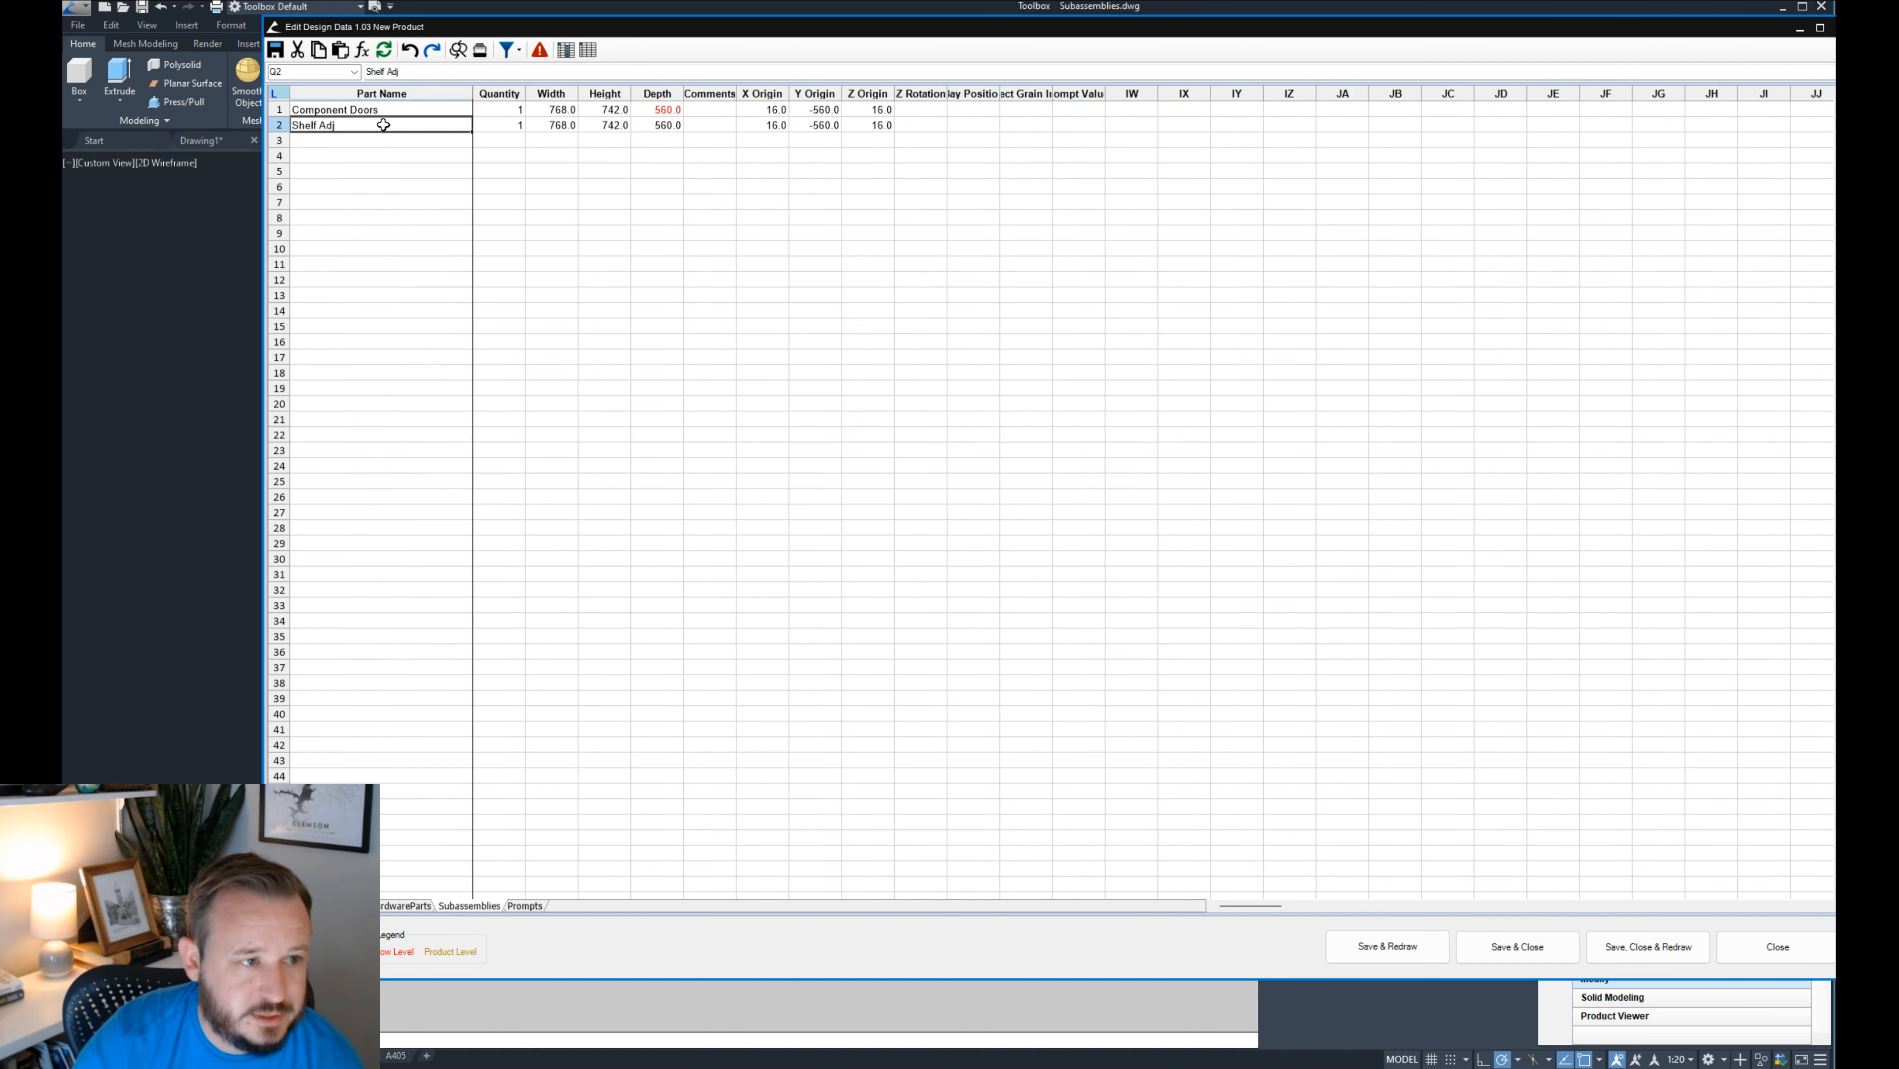
- Check the quantity, width and X, Y and Z origin values of the Component Doors row
{"action": "left_click", "coordinate": [515, 109]}
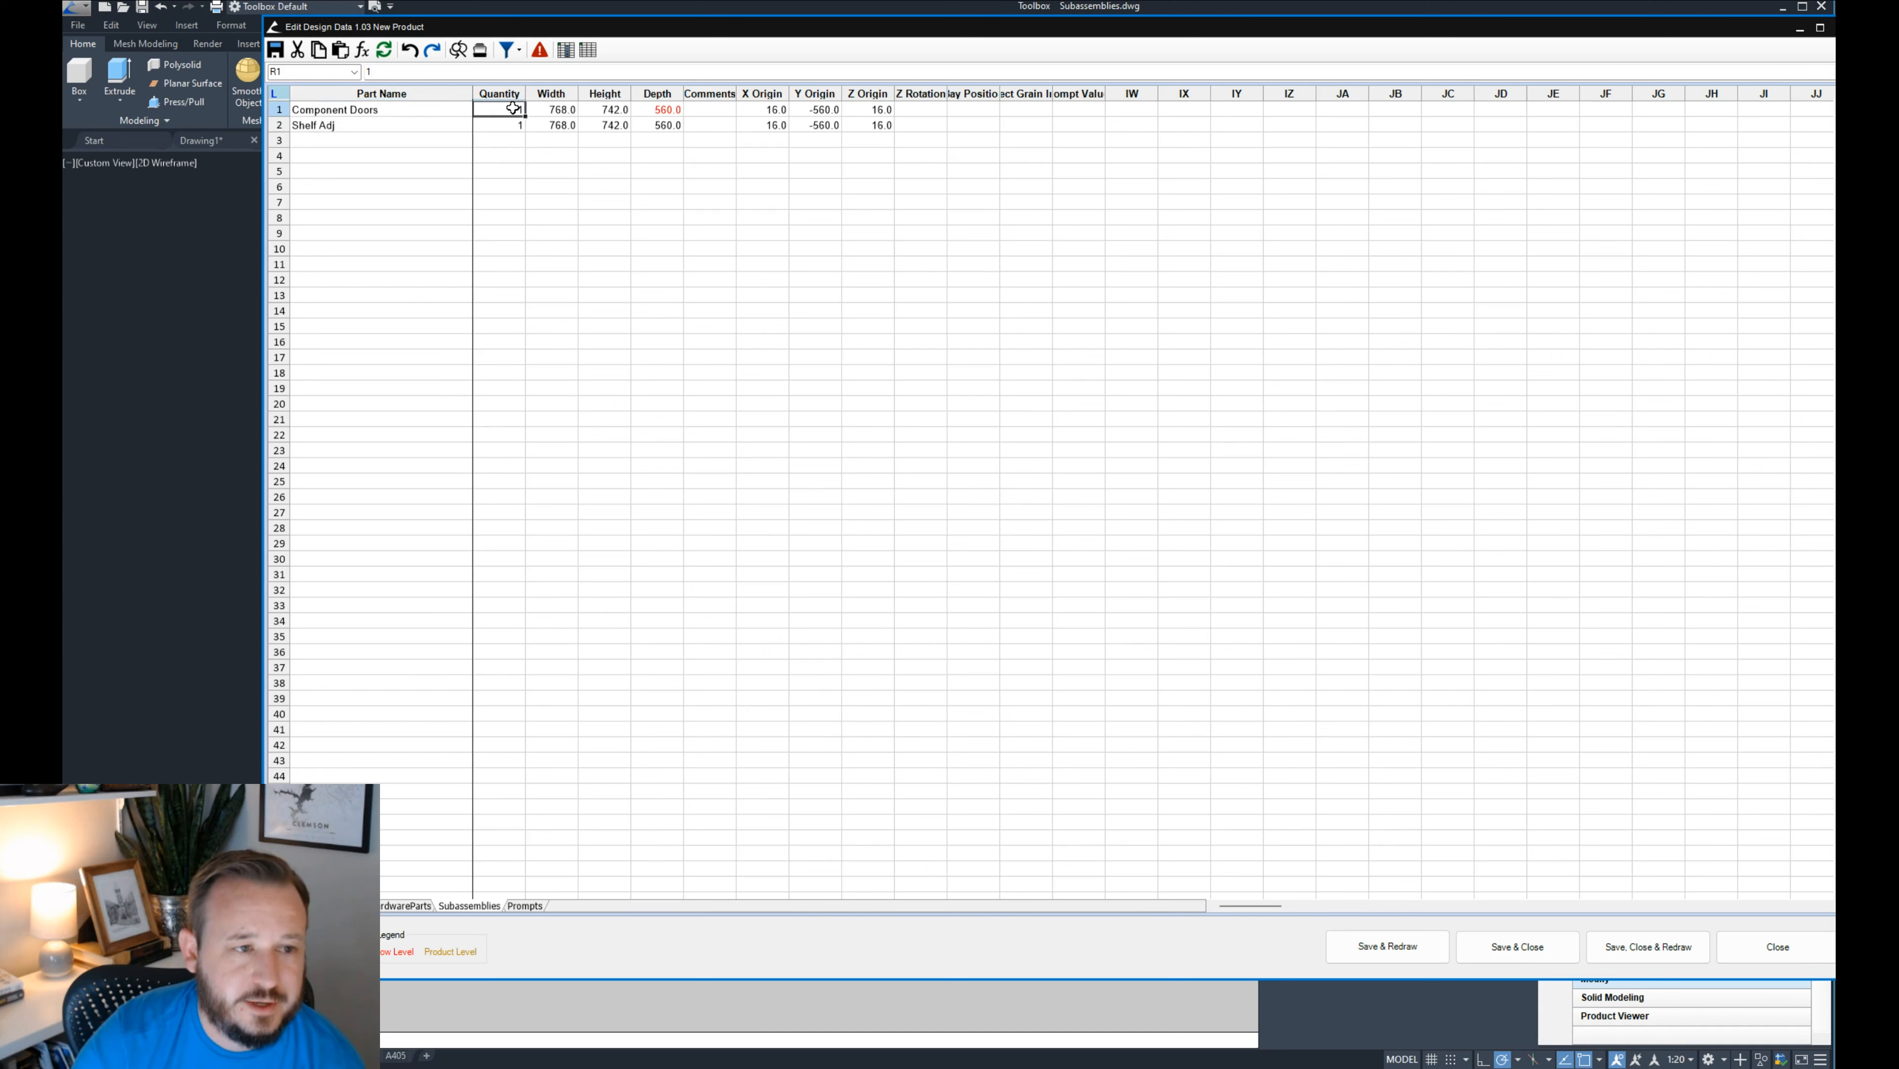
{"action": "left_click", "coordinate": [532, 109]}
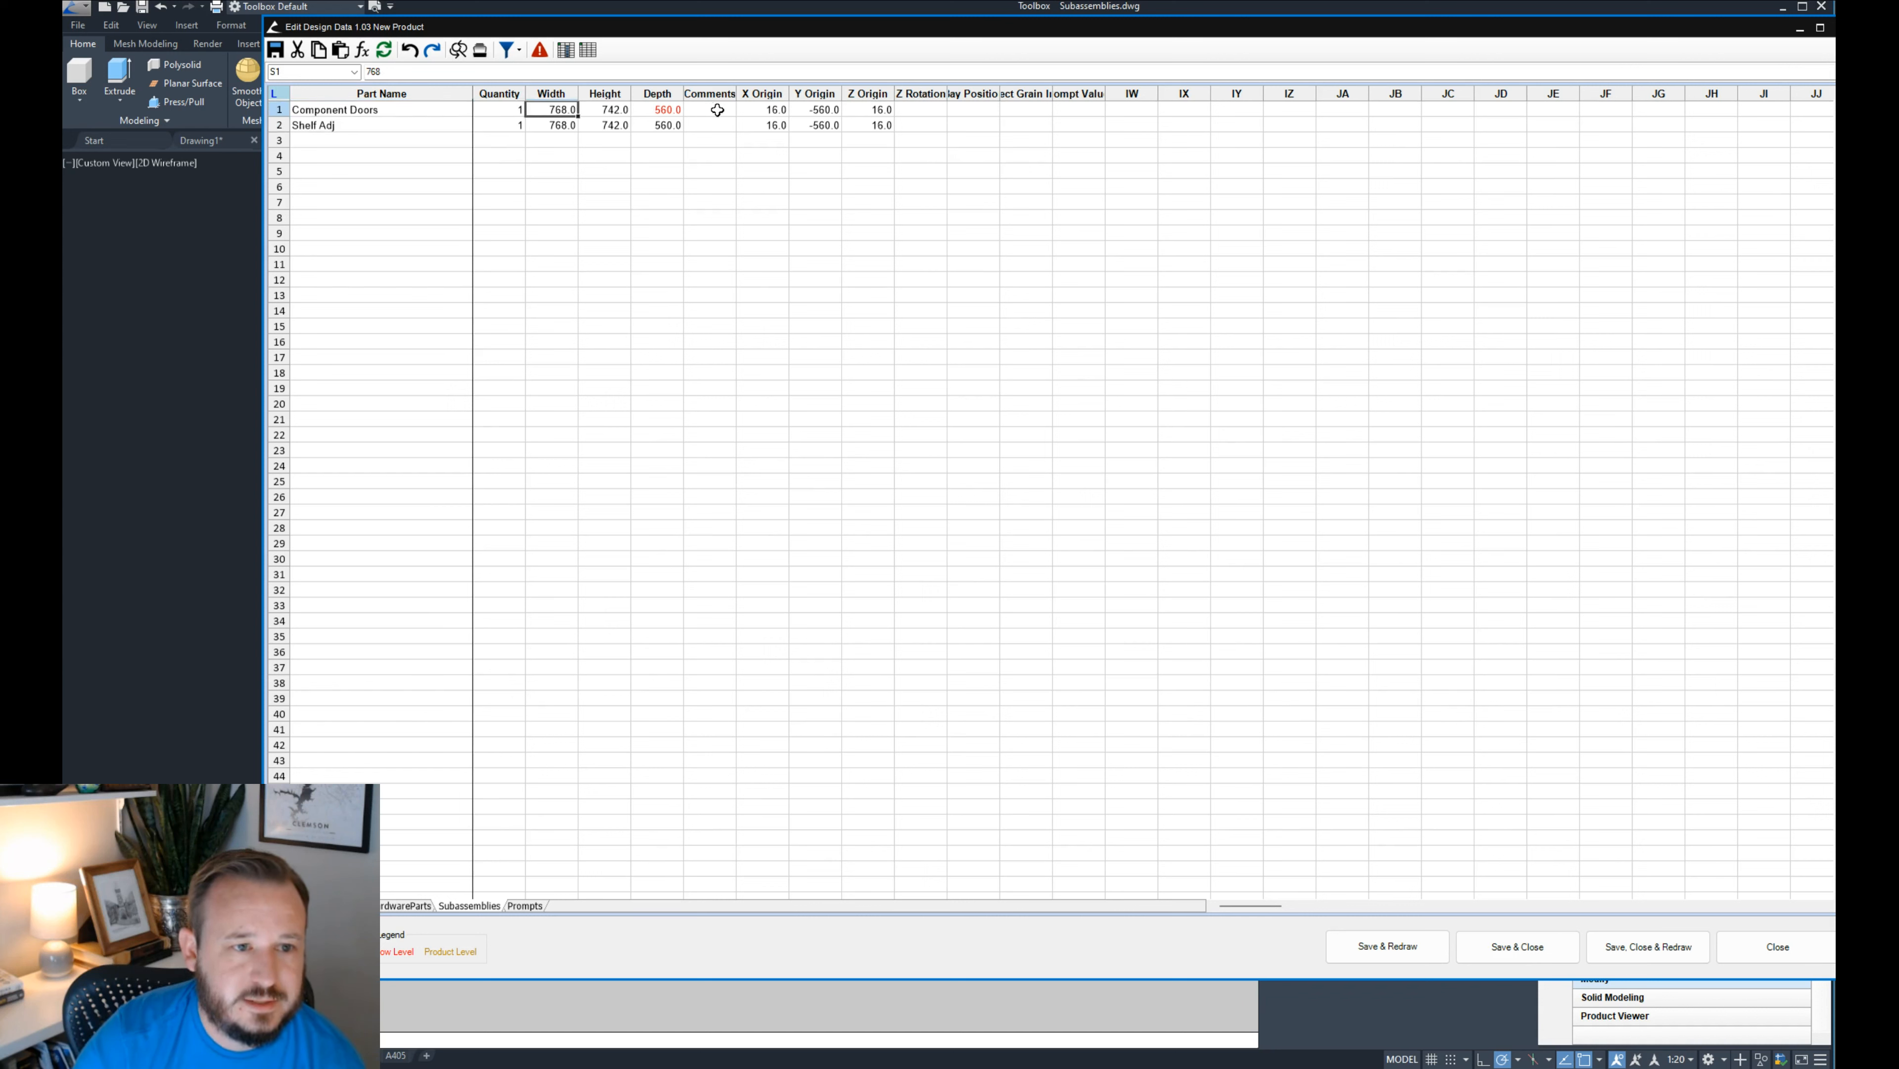
{"action": "left_click", "coordinate": [776, 110]}
{"action": "left_click_drag", "start_coordinate": [776, 109], "coordinate": [850, 109]}
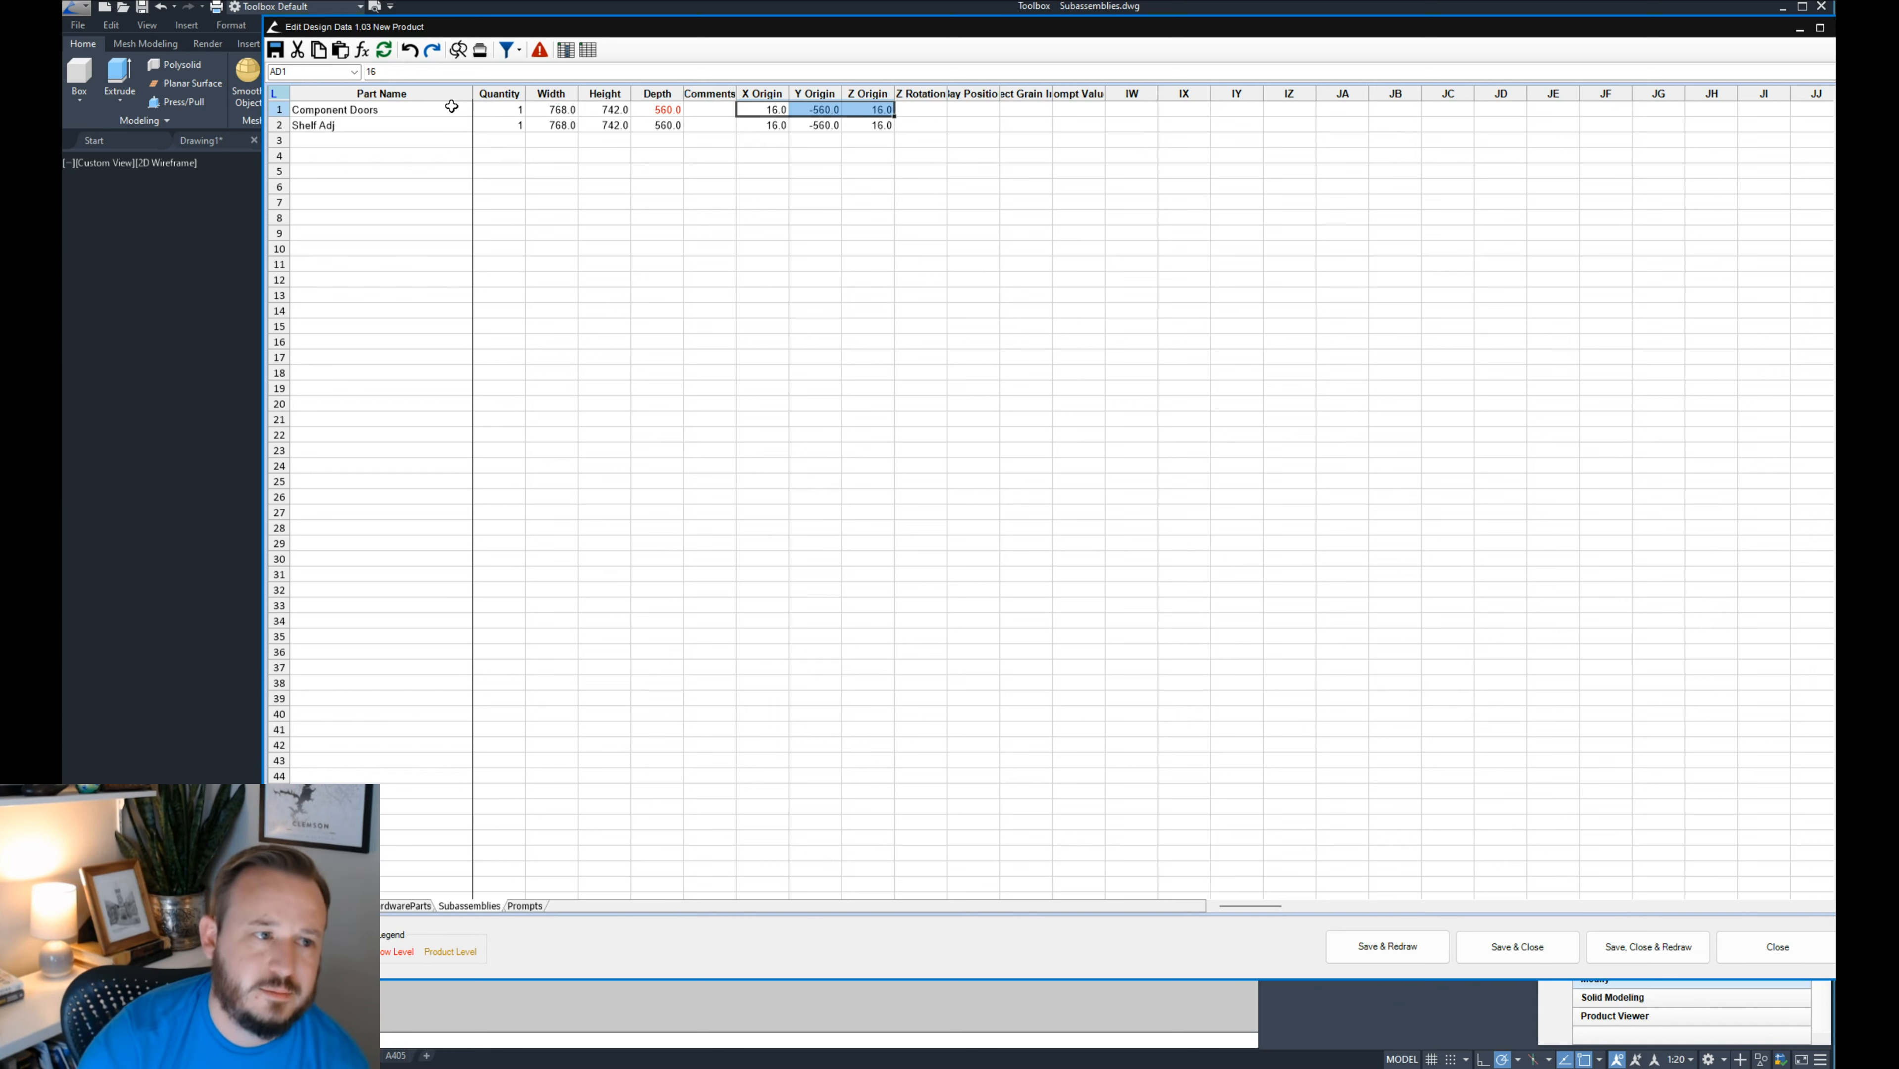
- Open the Shelf Adj subassembly file alongside the product data and inspect its Base Adj Shelf cut parts
{"action": "left_click", "coordinate": [443, 126]}
{"action": "right_click", "coordinate": [443, 126]}
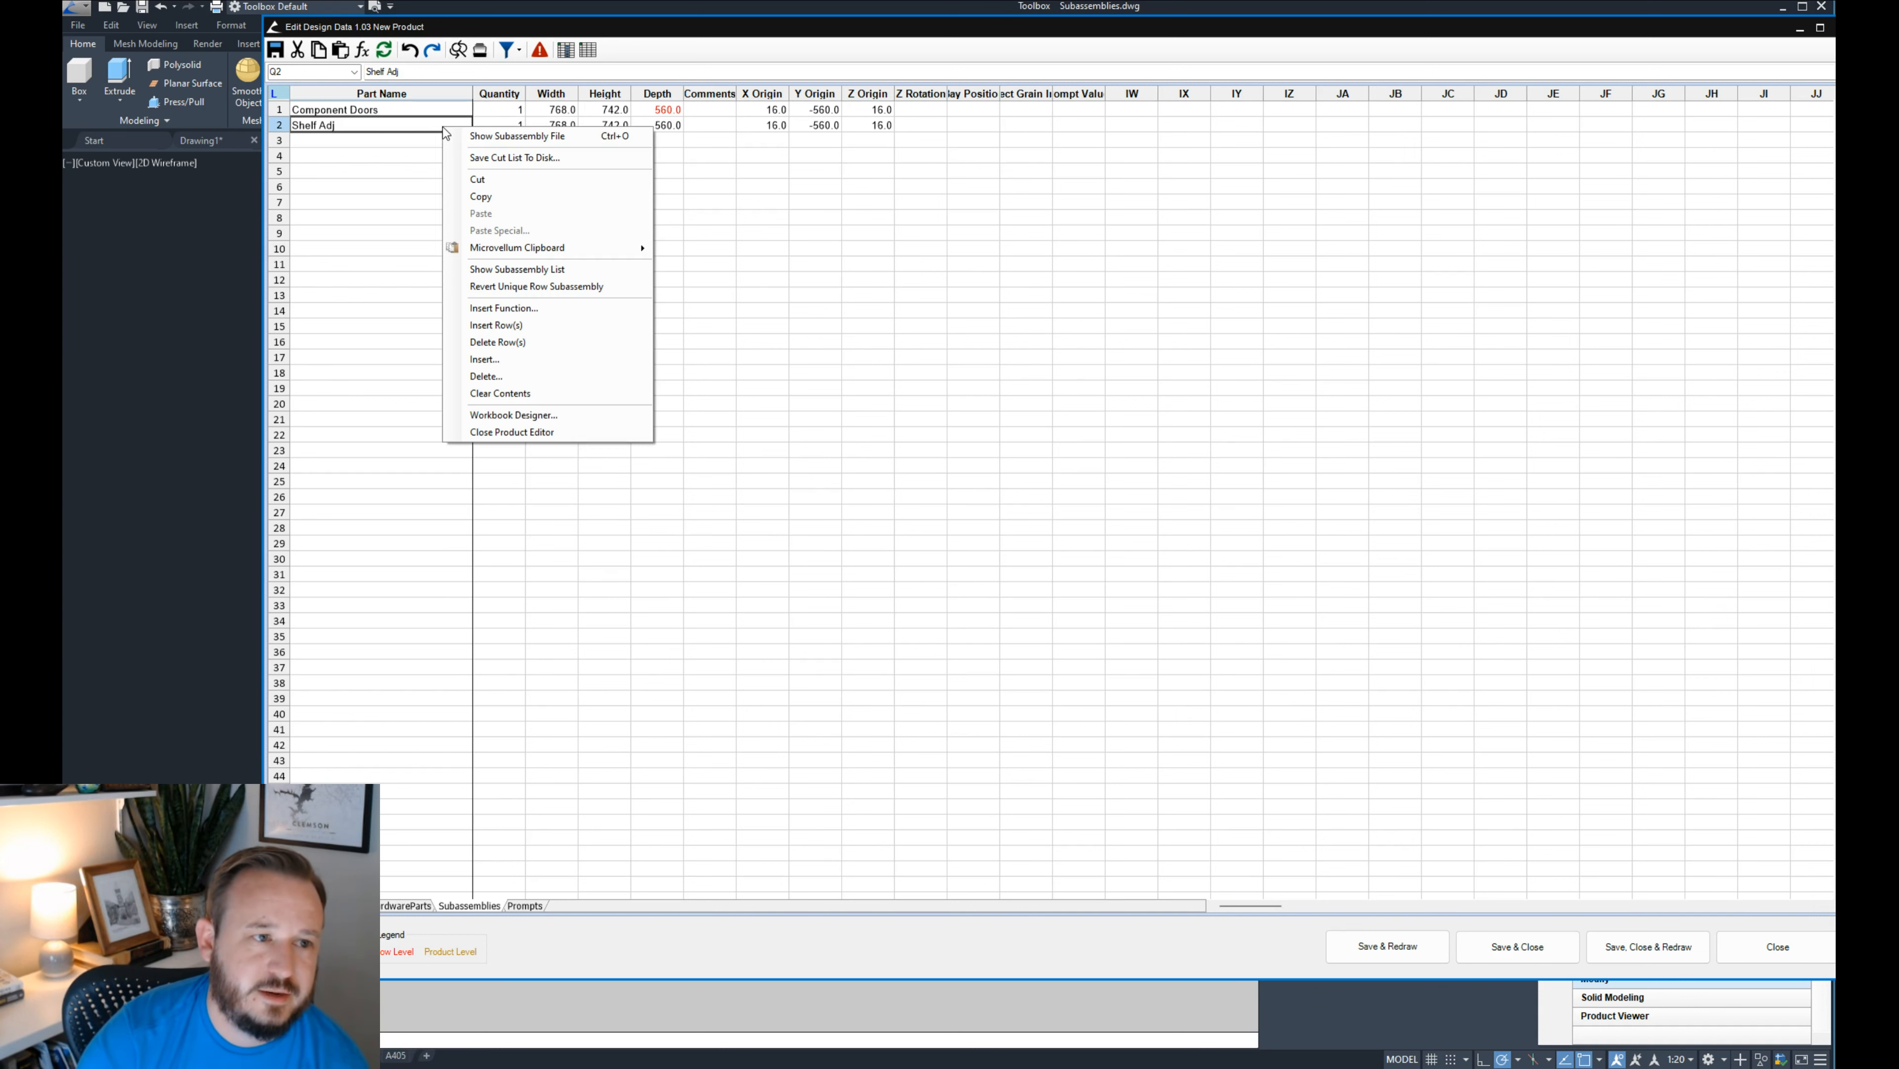
{"action": "left_click", "coordinate": [494, 137]}
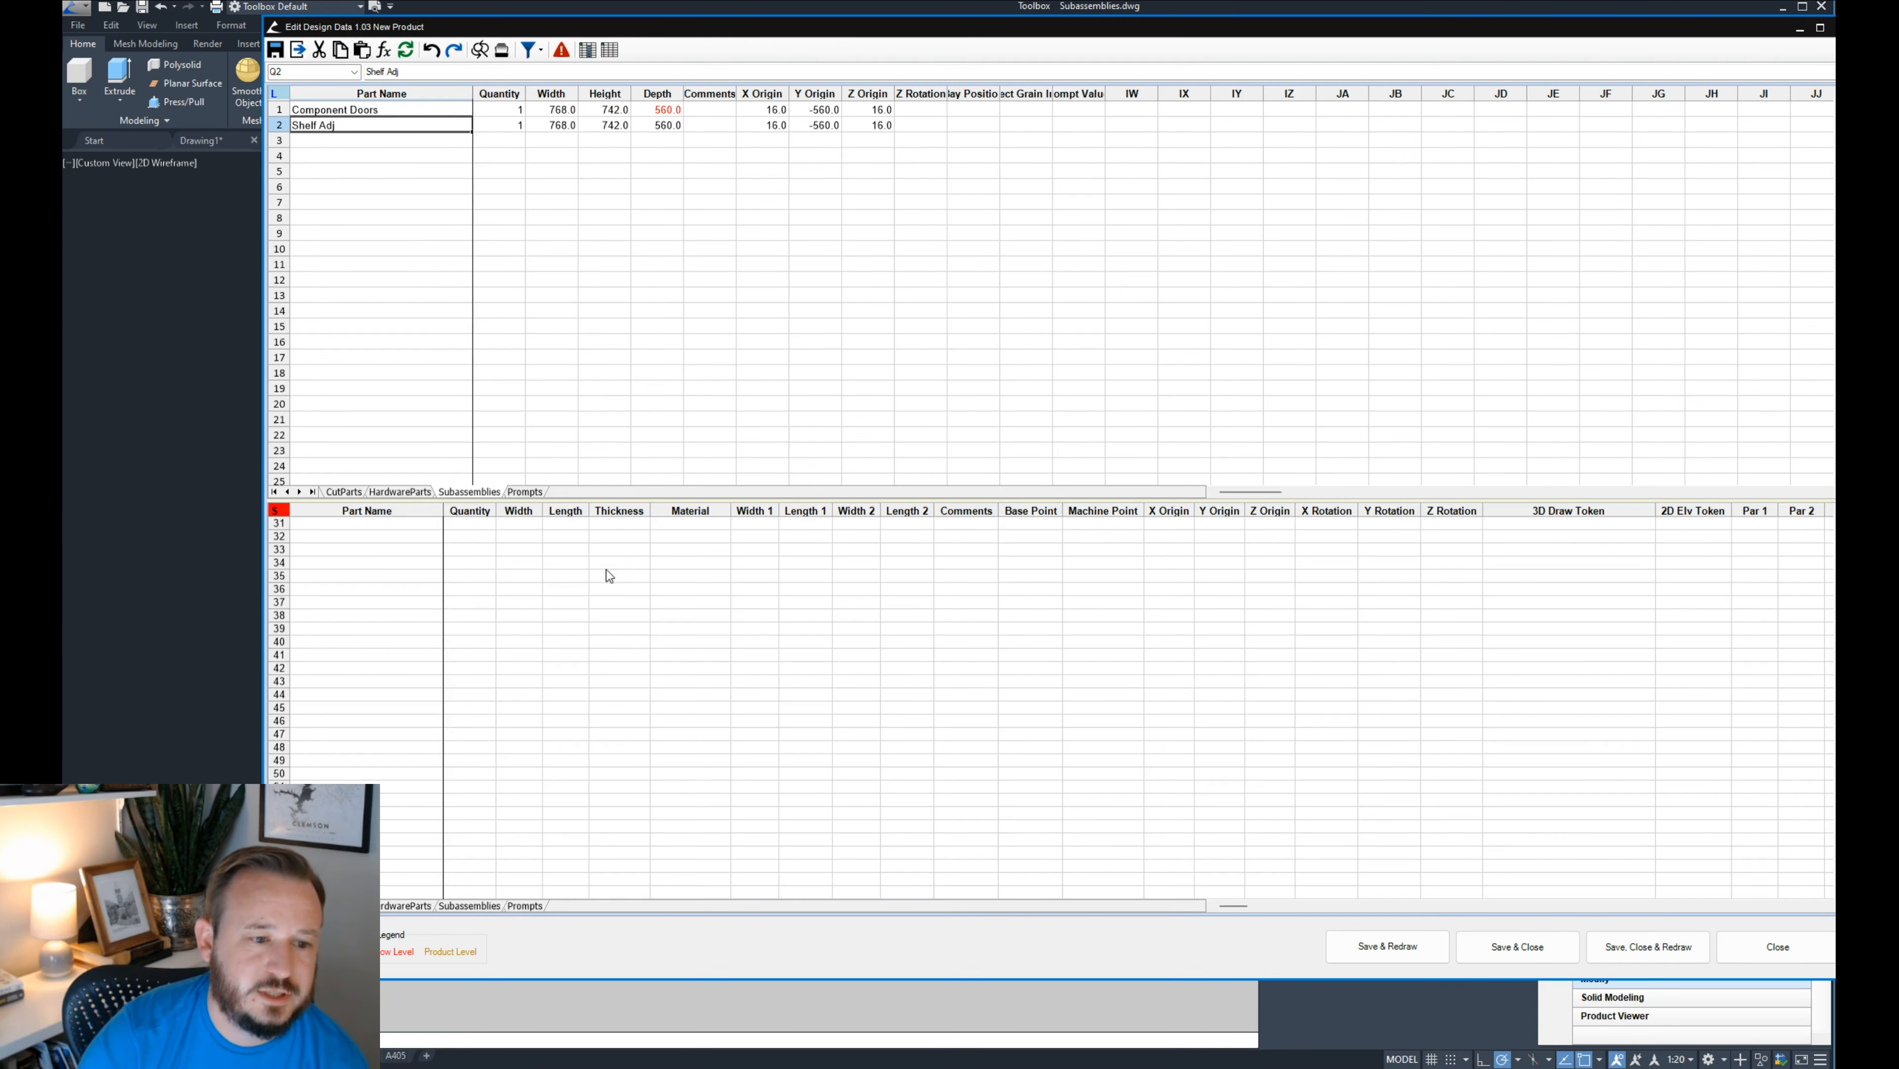
{"action": "left_click", "coordinate": [718, 657]}
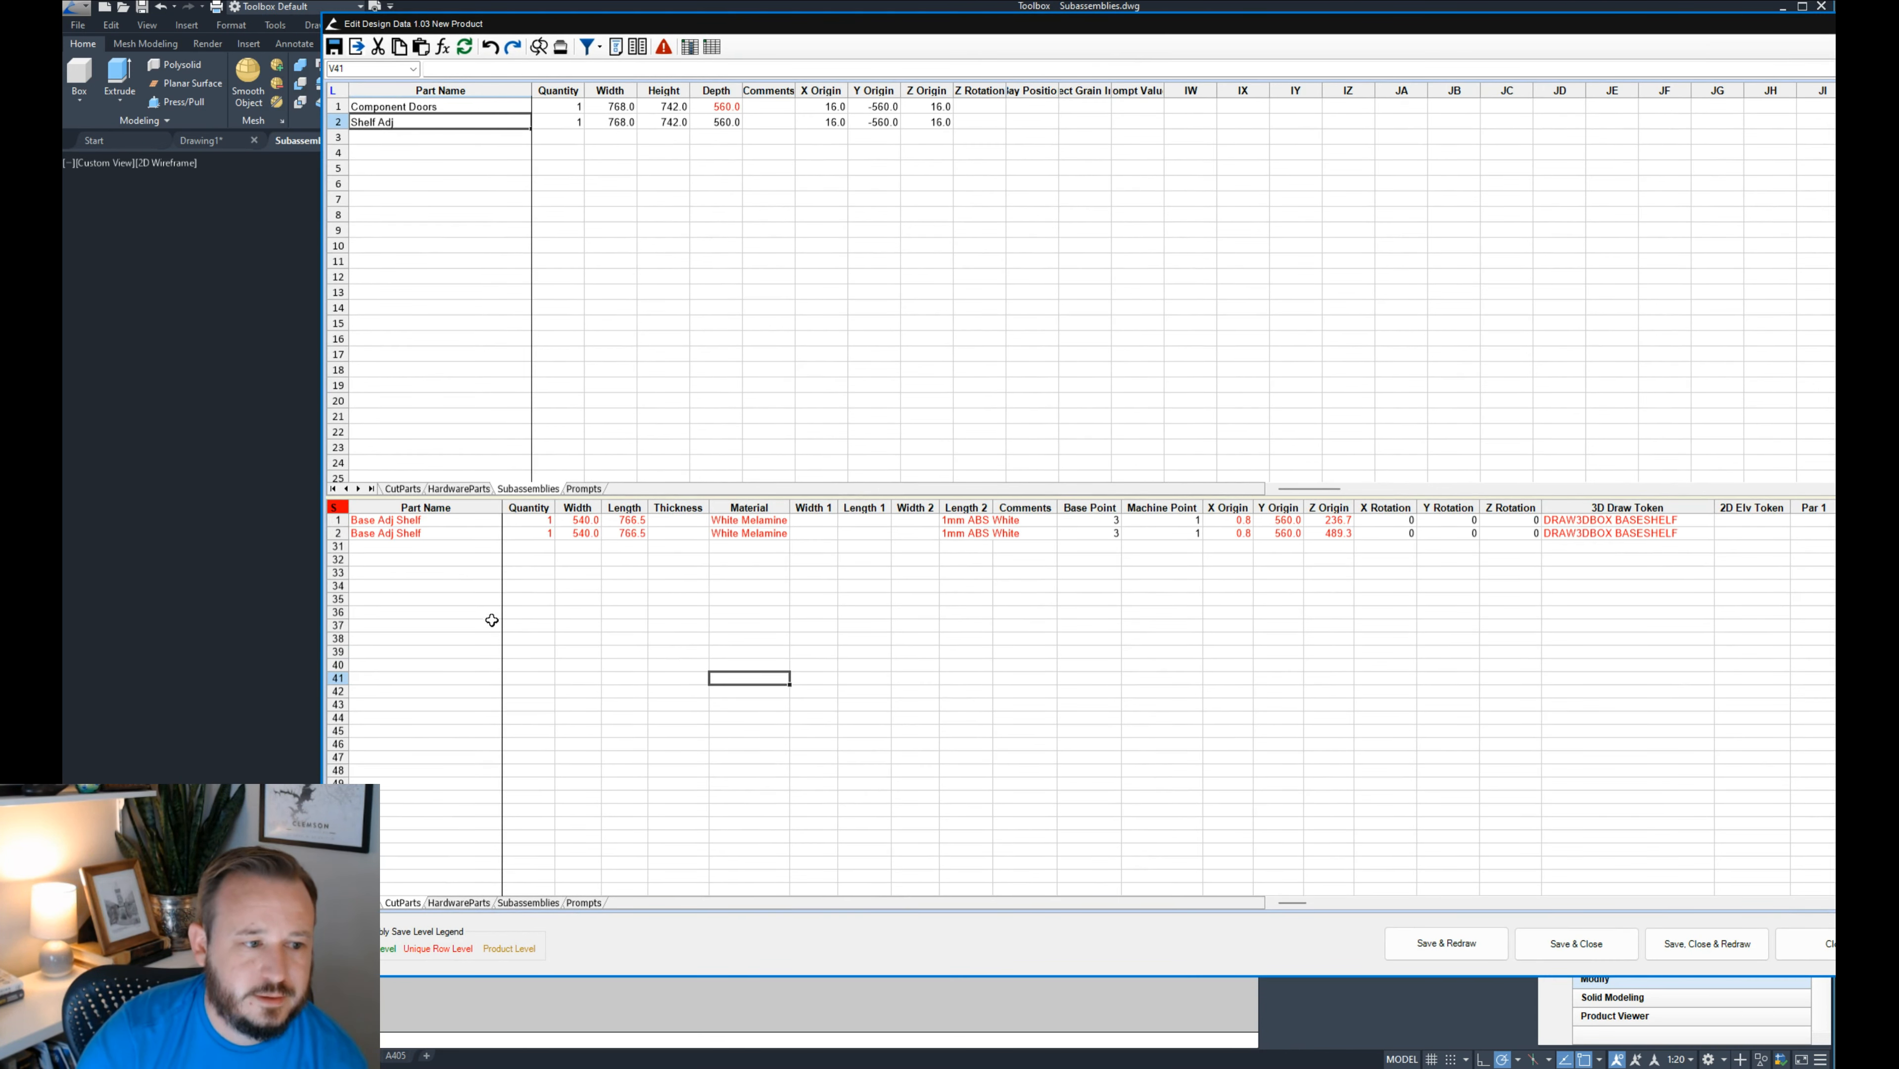
{"action": "left_click", "coordinate": [487, 611]}
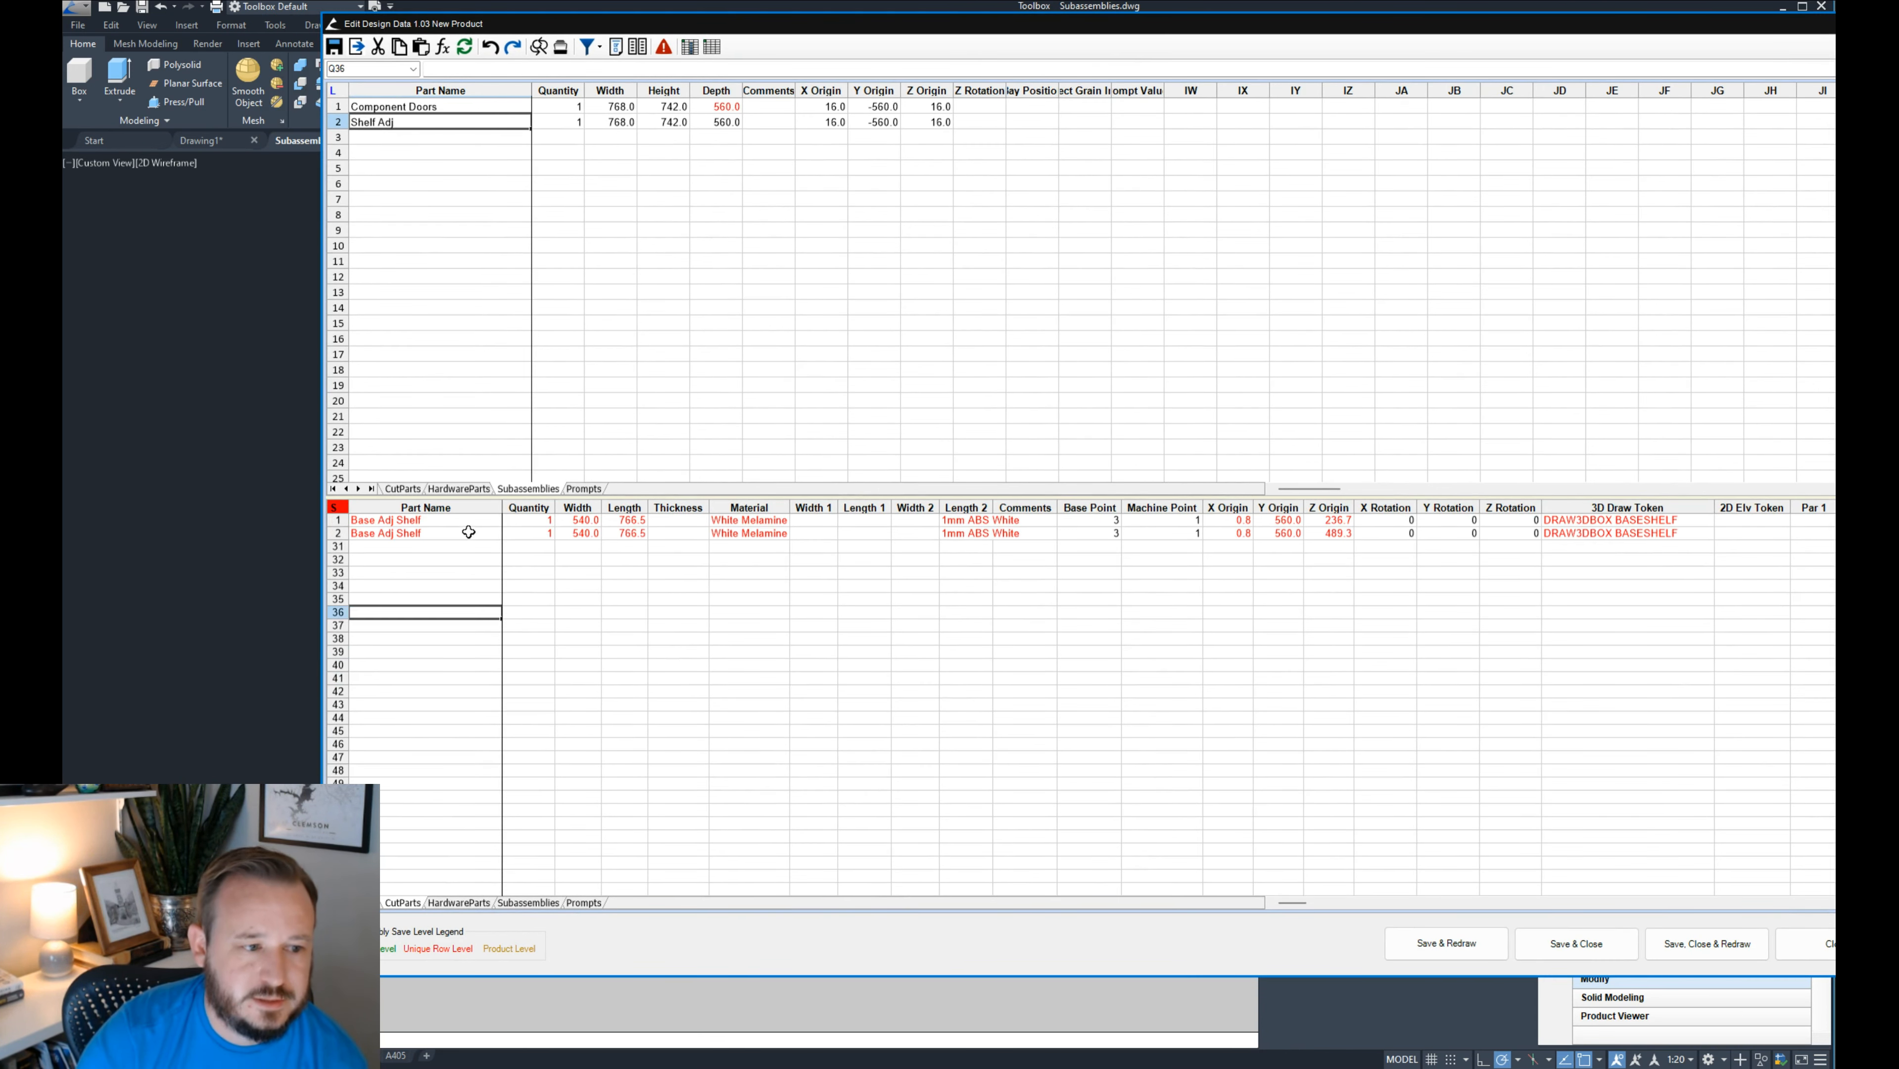
{"action": "left_click", "coordinate": [469, 532]}
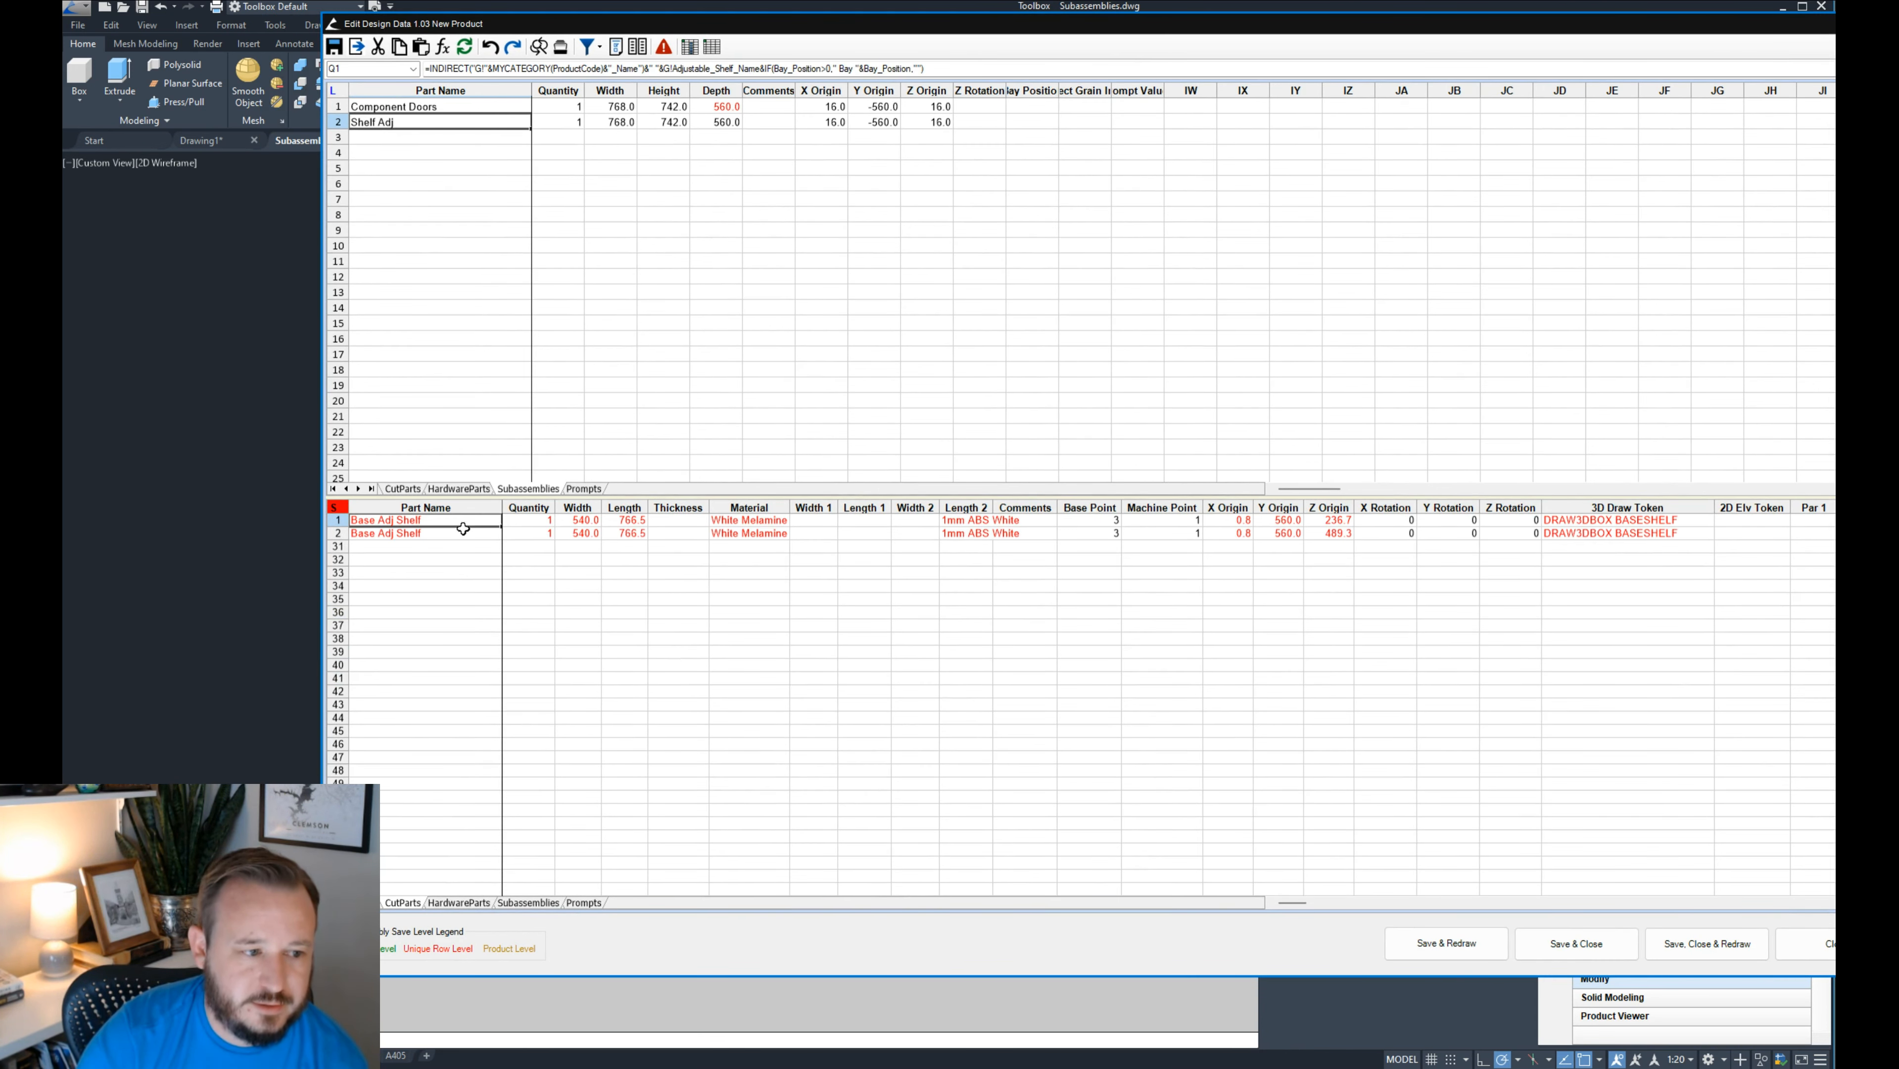
- Unfilter the Shelf Adj cut parts to include zero-quantity rows, and examine their names and quantities
{"action": "left_click", "coordinate": [599, 51]}
{"action": "left_click", "coordinate": [628, 66]}
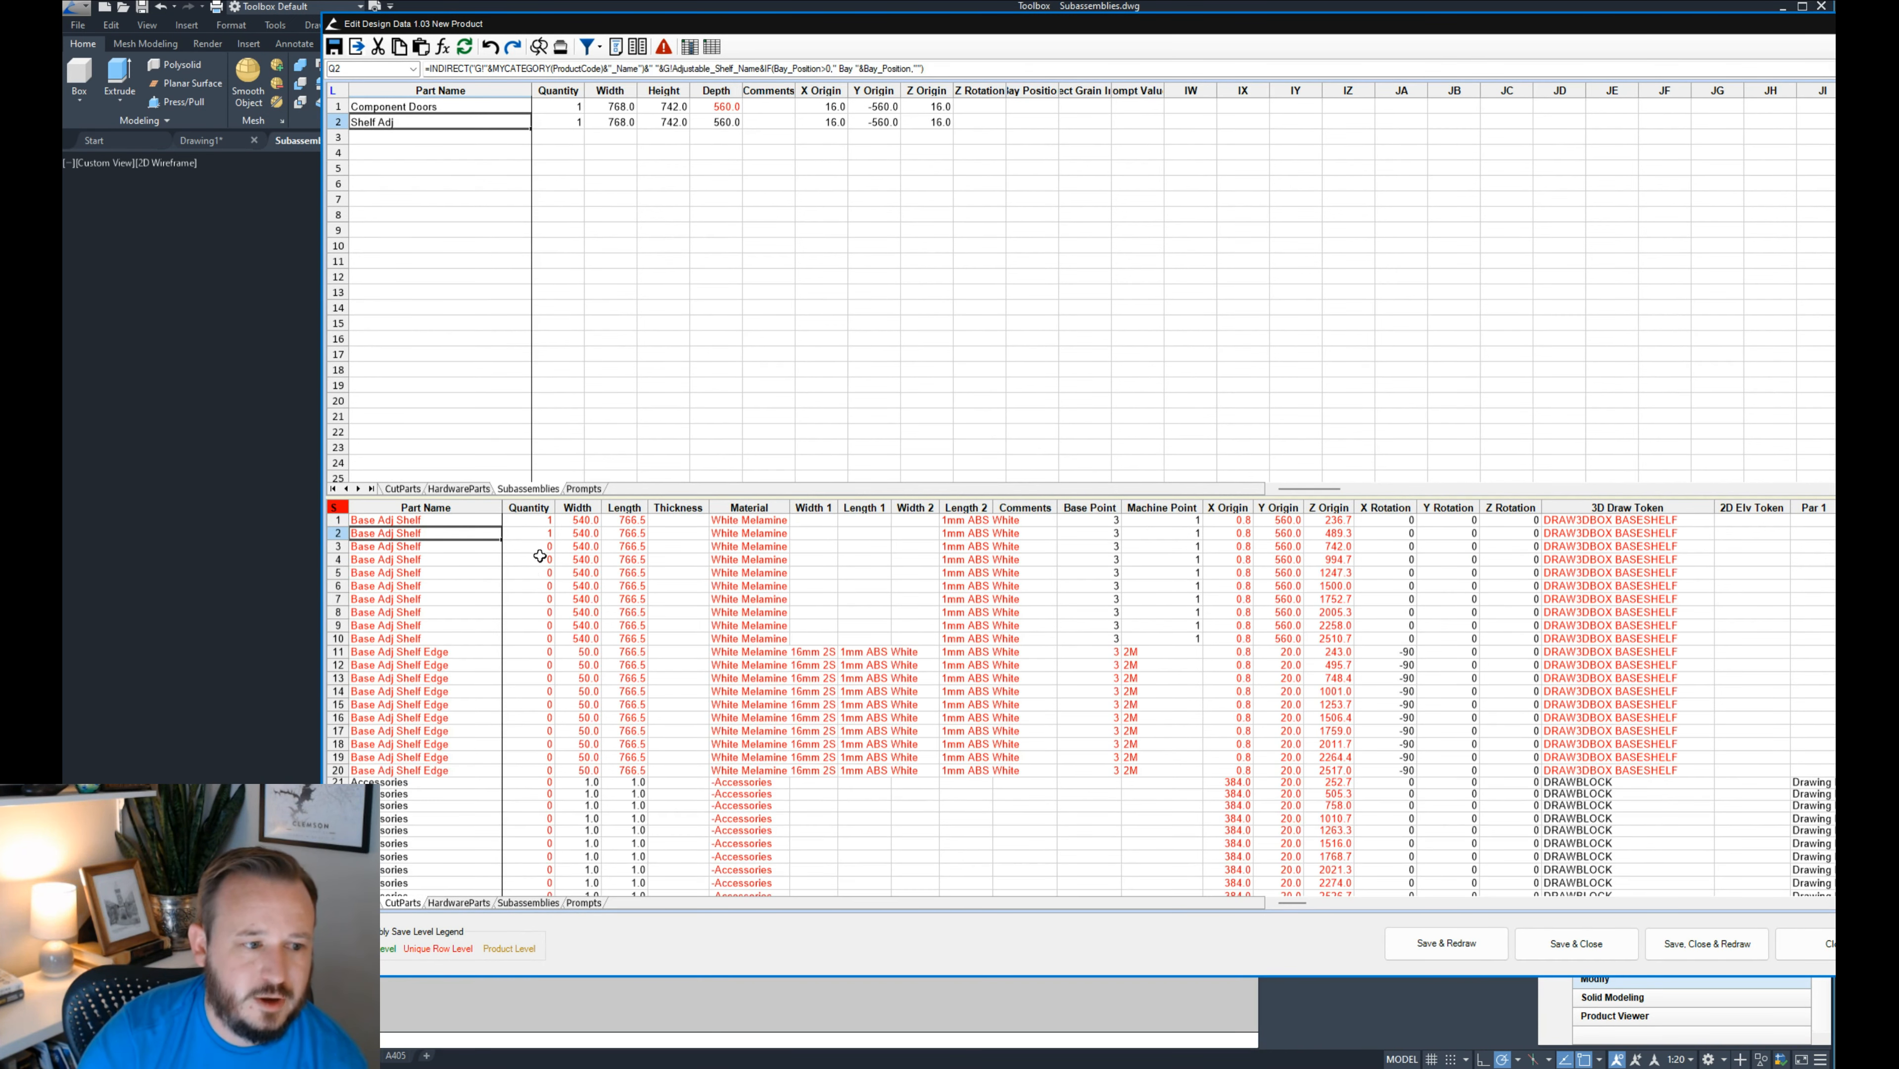
{"action": "left_click_drag", "start_coordinate": [458, 546], "coordinate": [455, 845]}
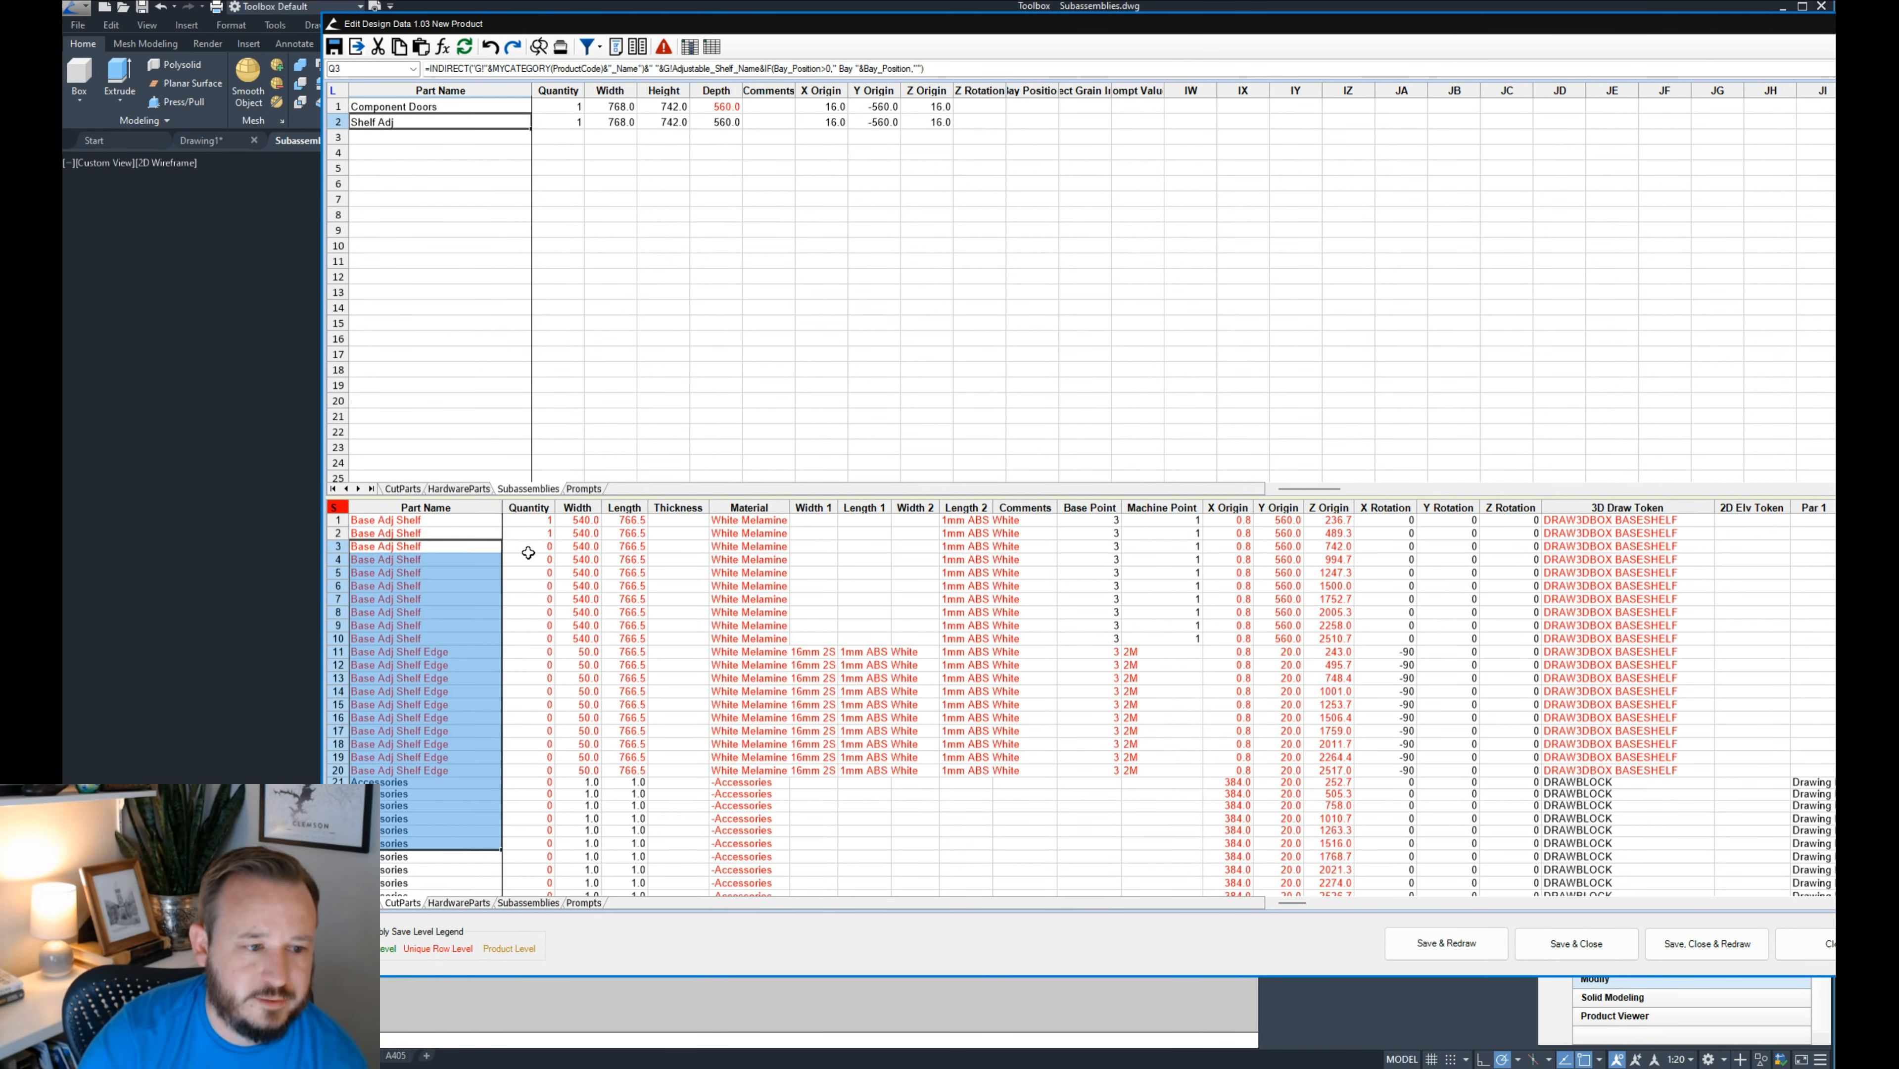
{"action": "left_click_drag", "start_coordinate": [532, 546], "coordinate": [546, 819]}
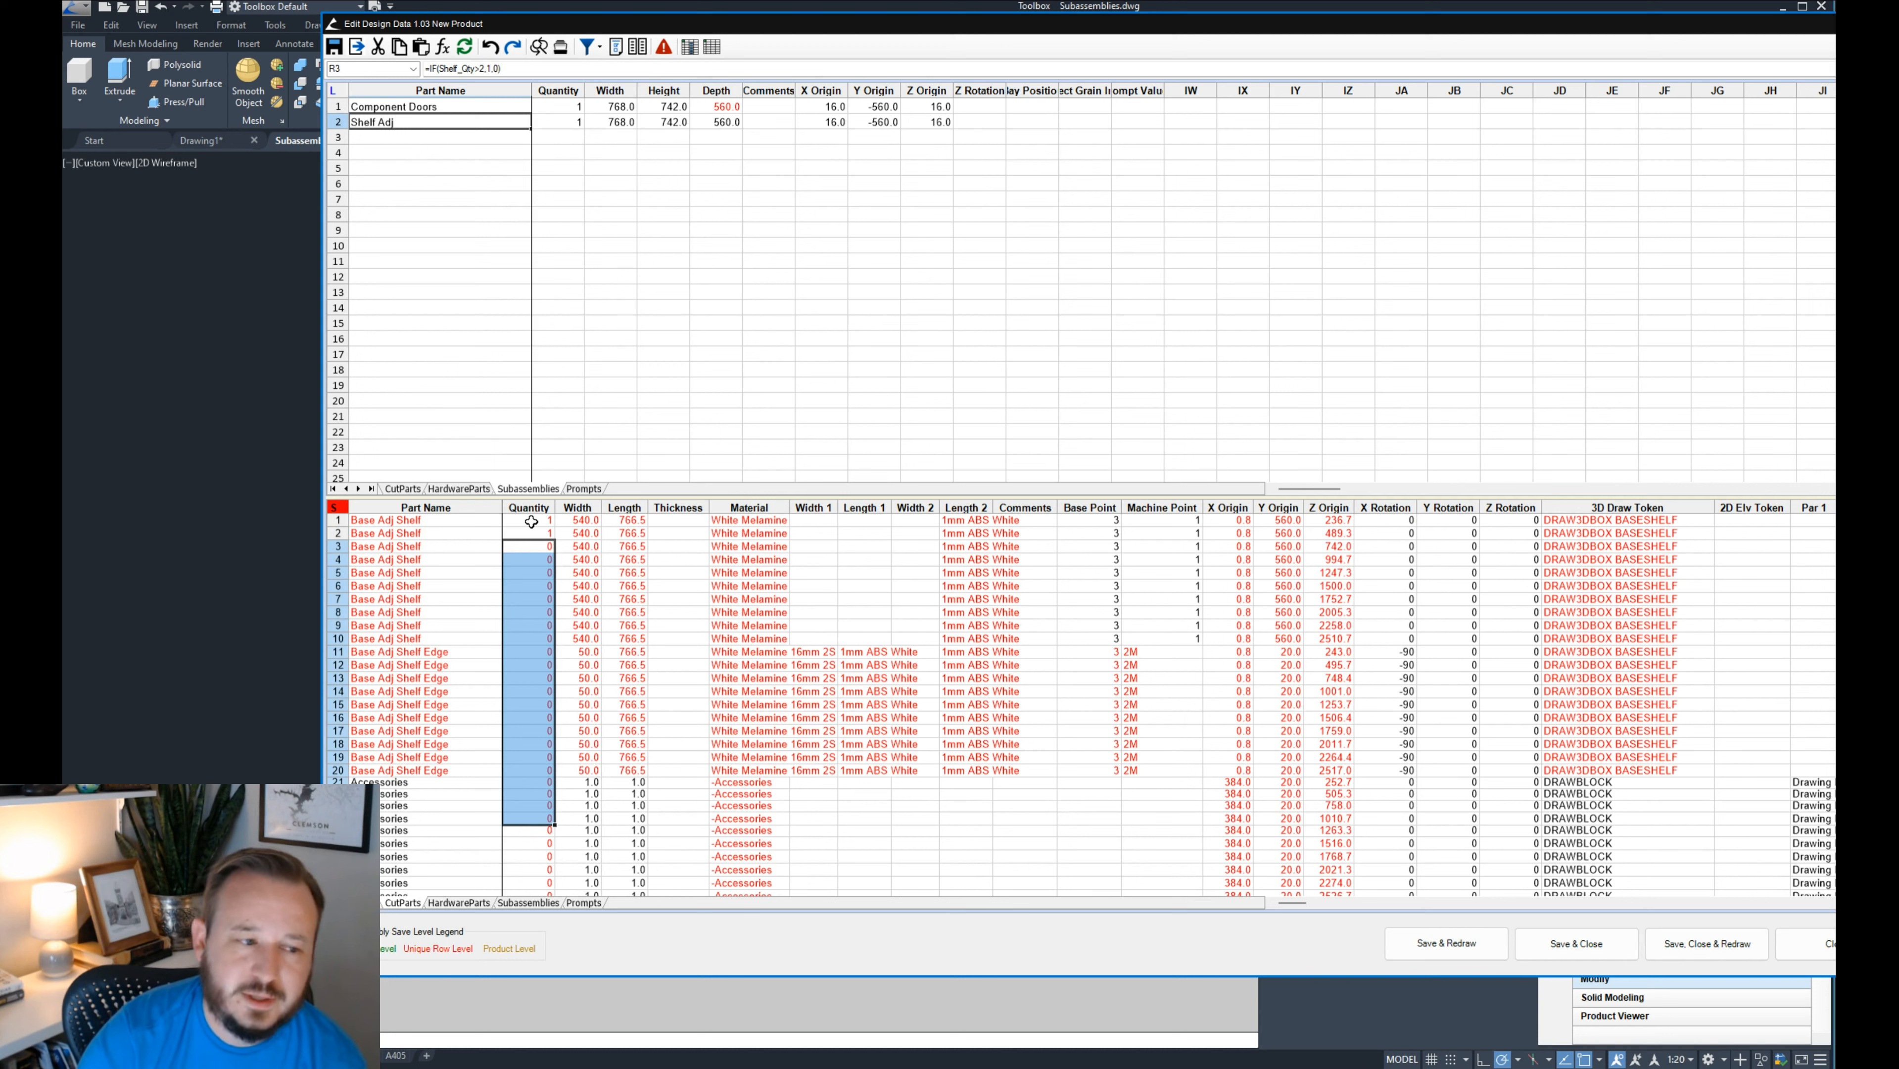
{"action": "left_click_drag", "start_coordinate": [419, 519], "coordinate": [1167, 830]}
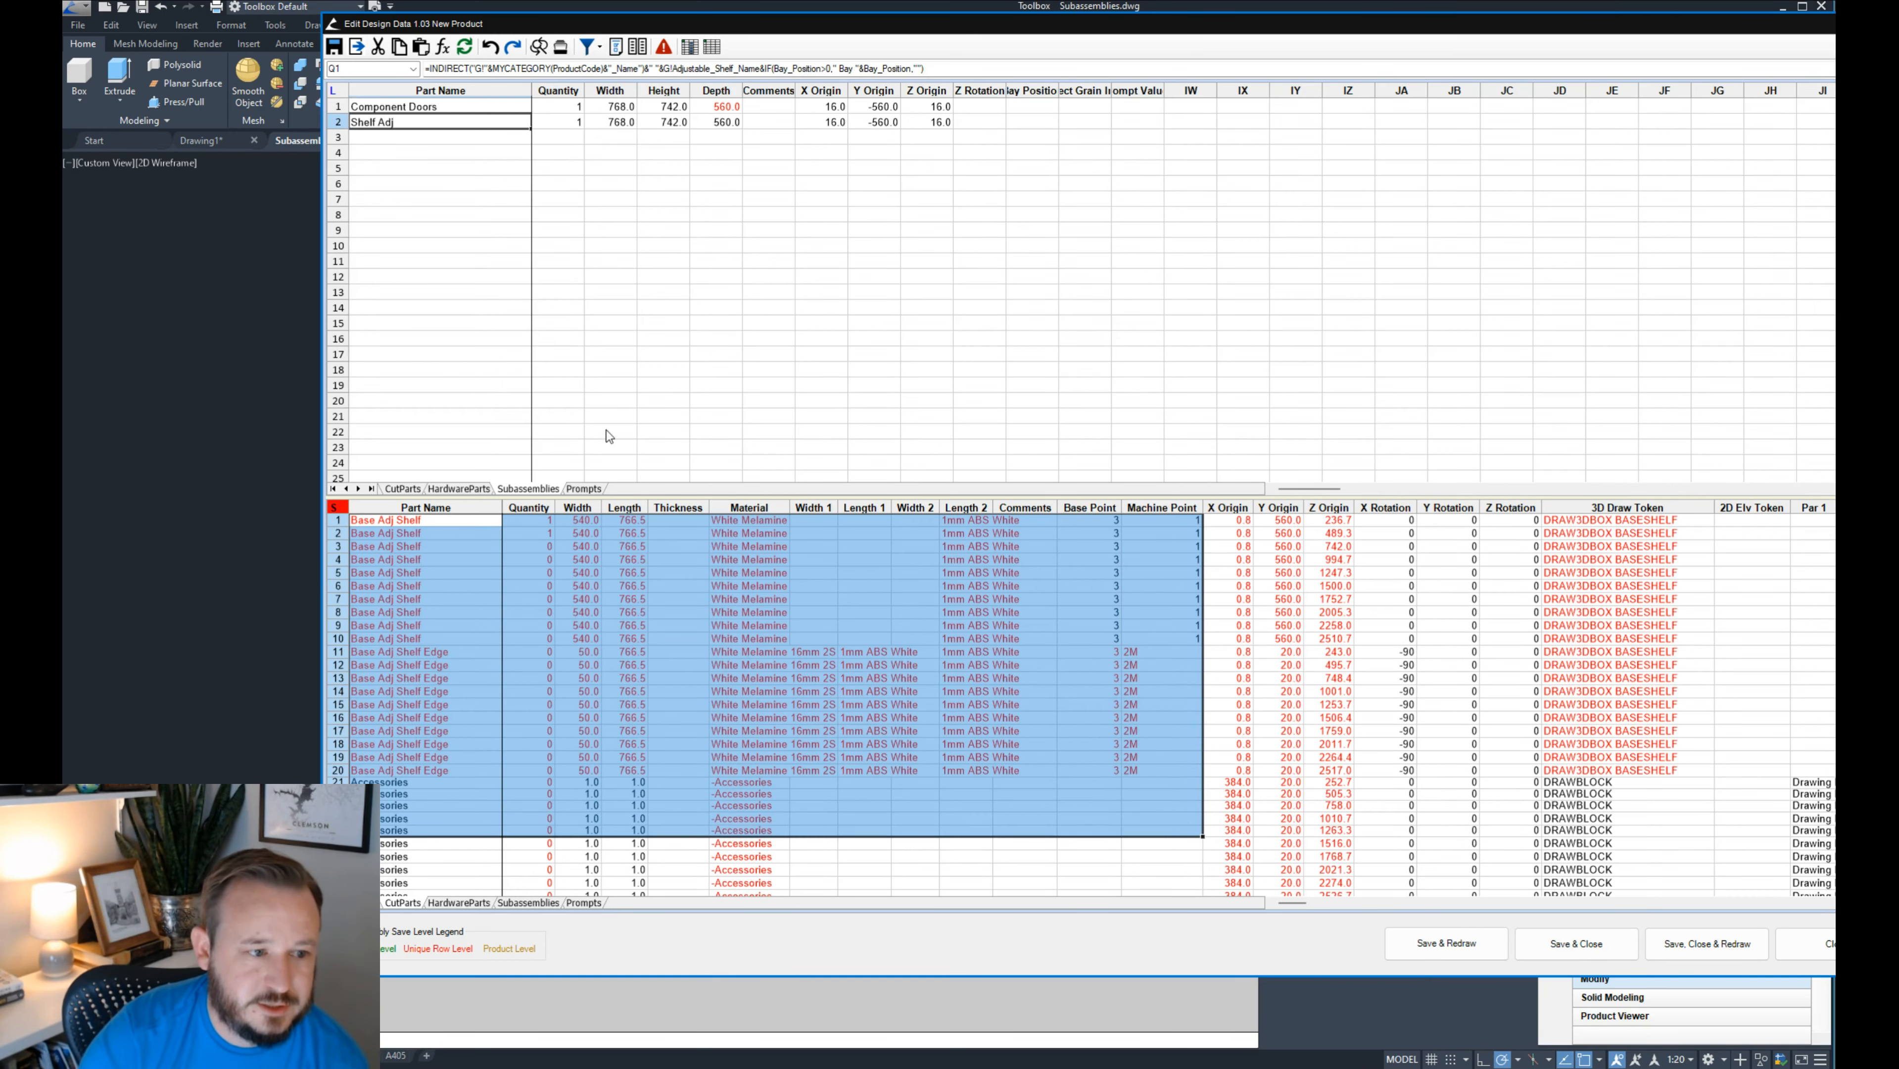
- Compare the cut parts, hardware parts and subassemblies sheets of the product with those of Shelf Adj
{"action": "left_click", "coordinate": [408, 488]}
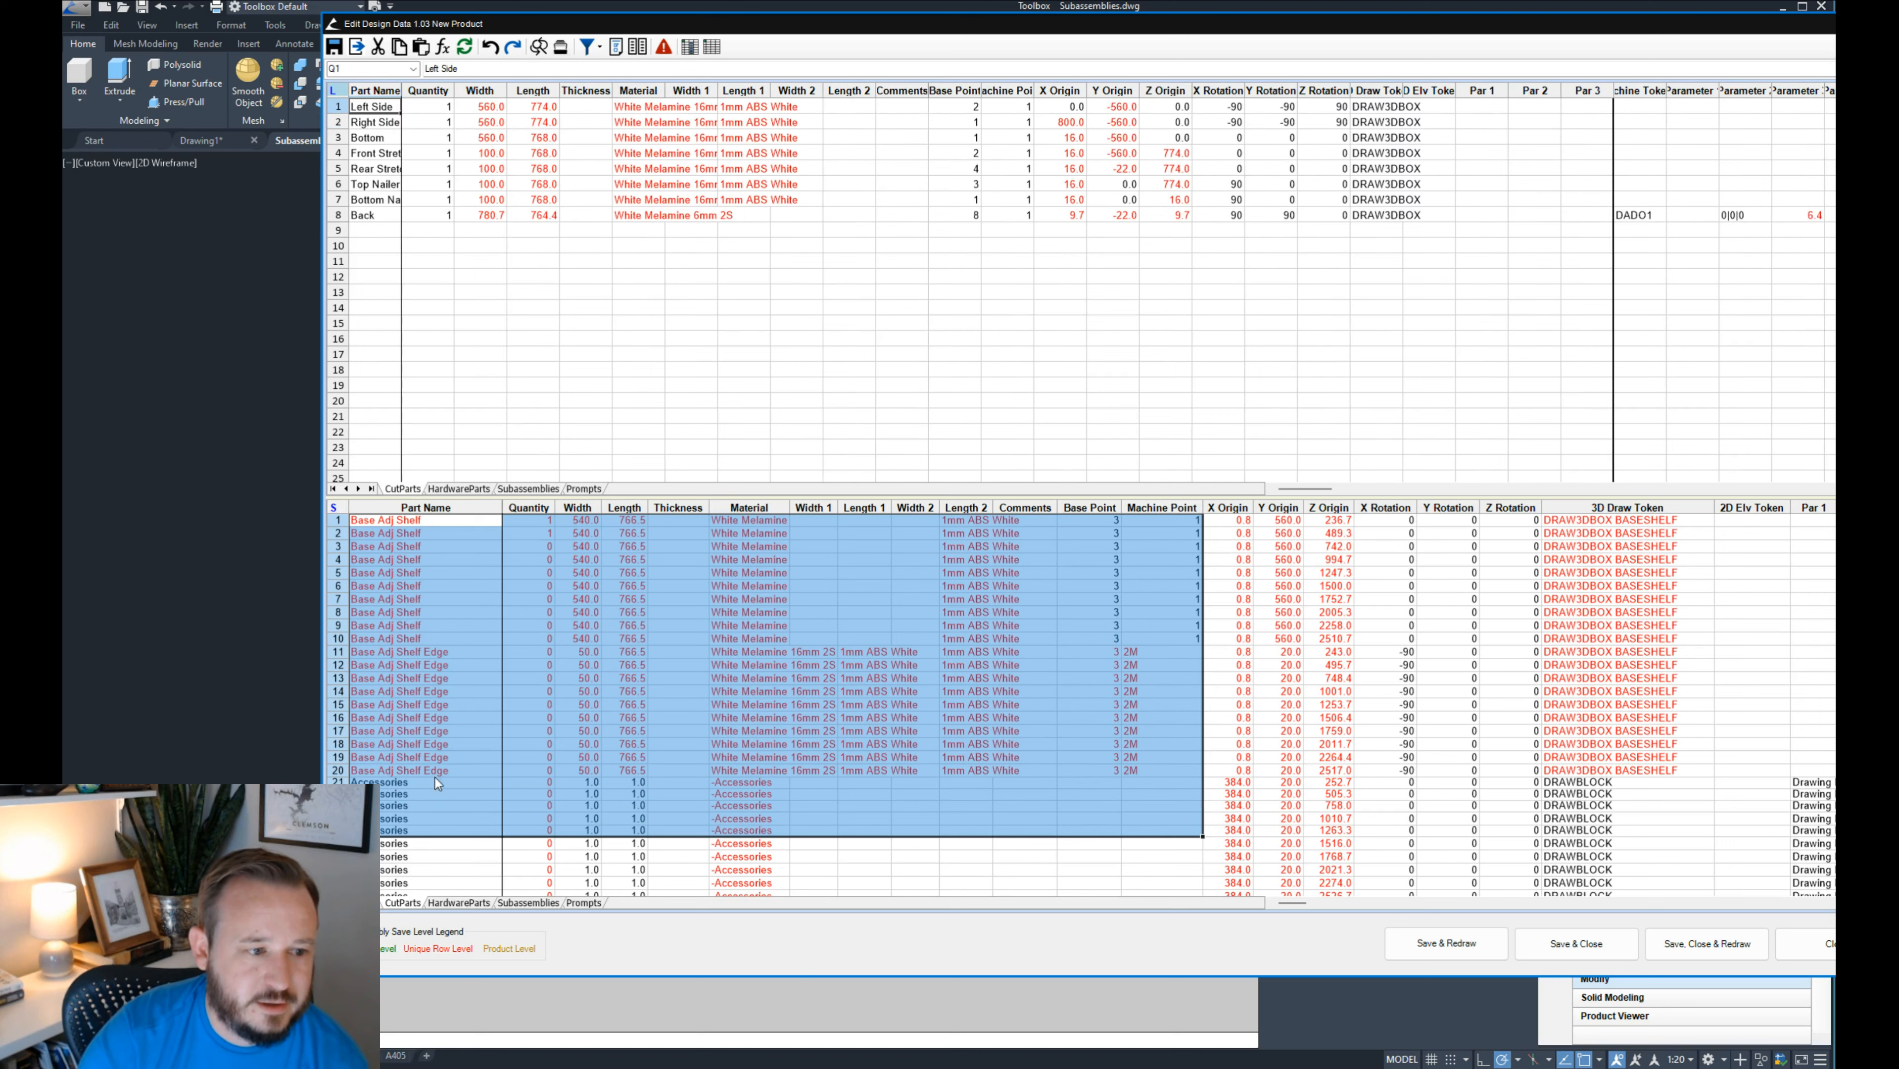
{"action": "left_click", "coordinate": [461, 489]}
{"action": "left_click", "coordinate": [469, 904]}
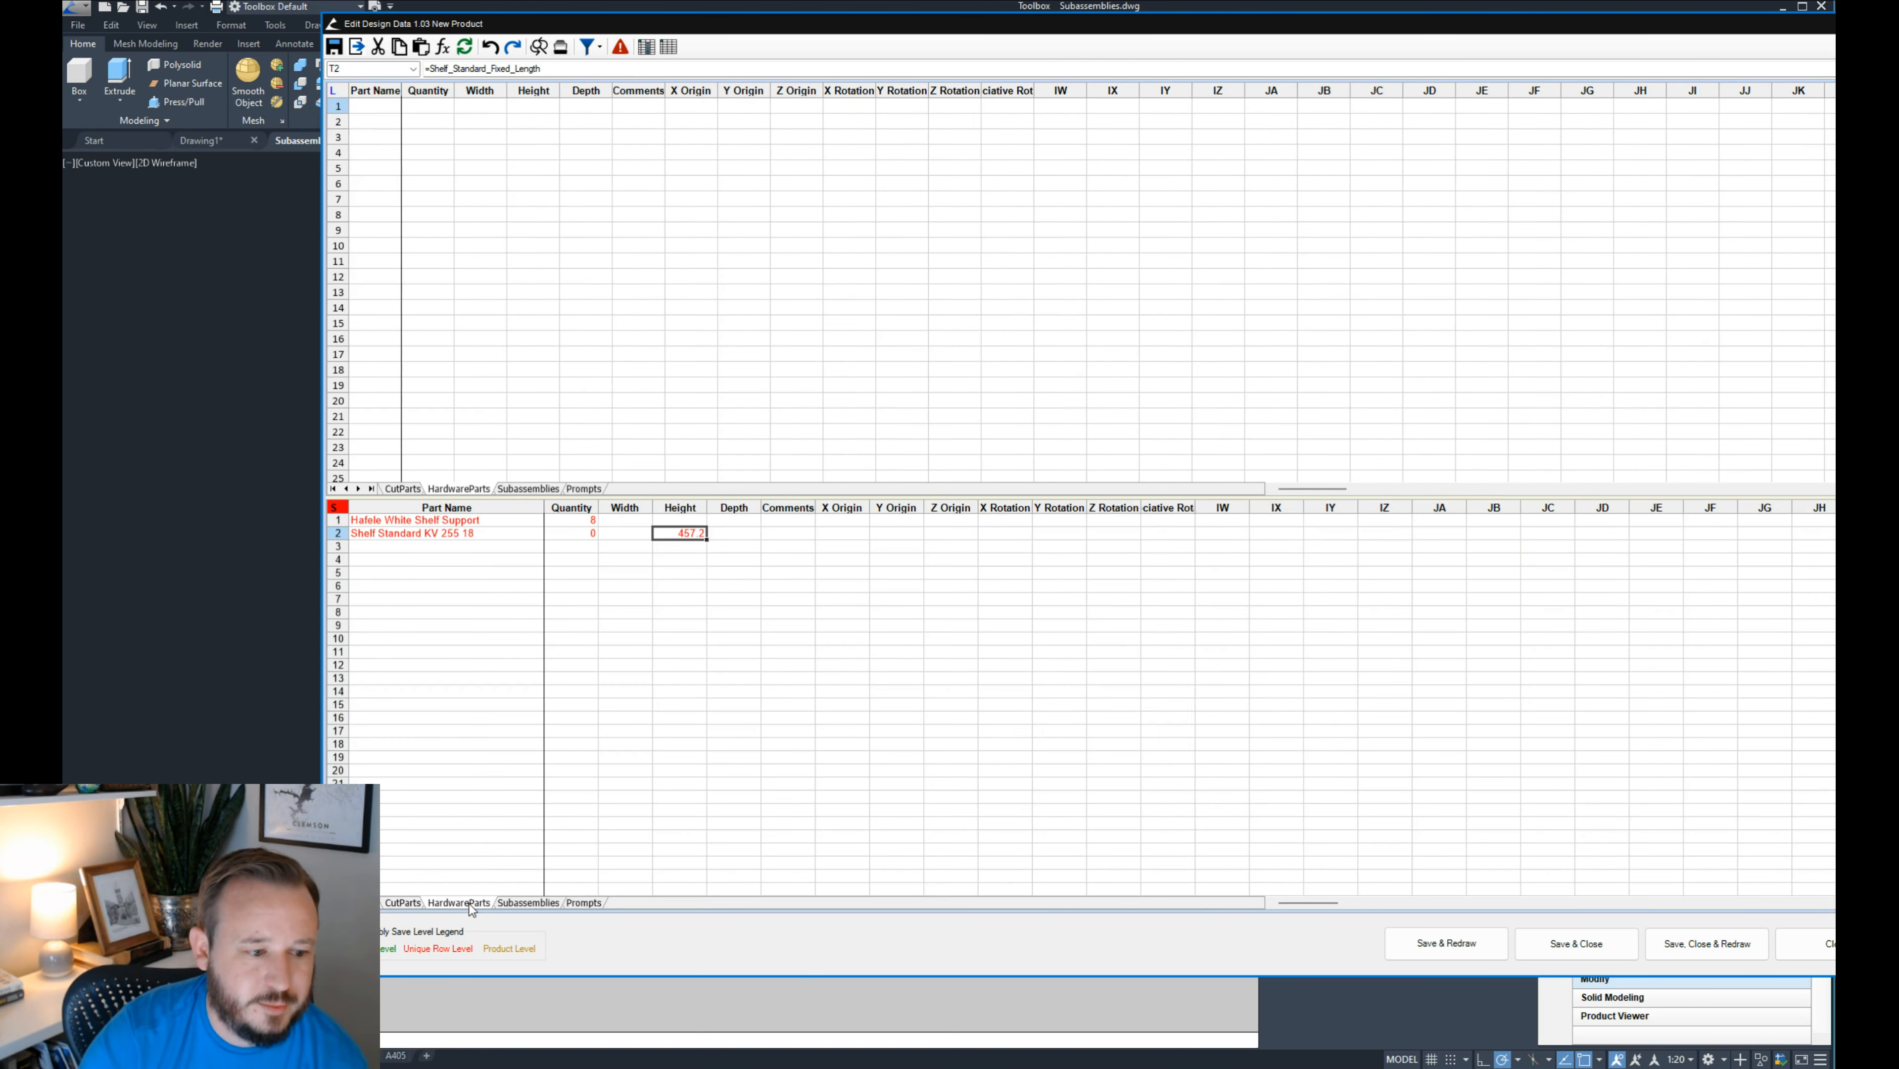
{"action": "left_click", "coordinate": [515, 903]}
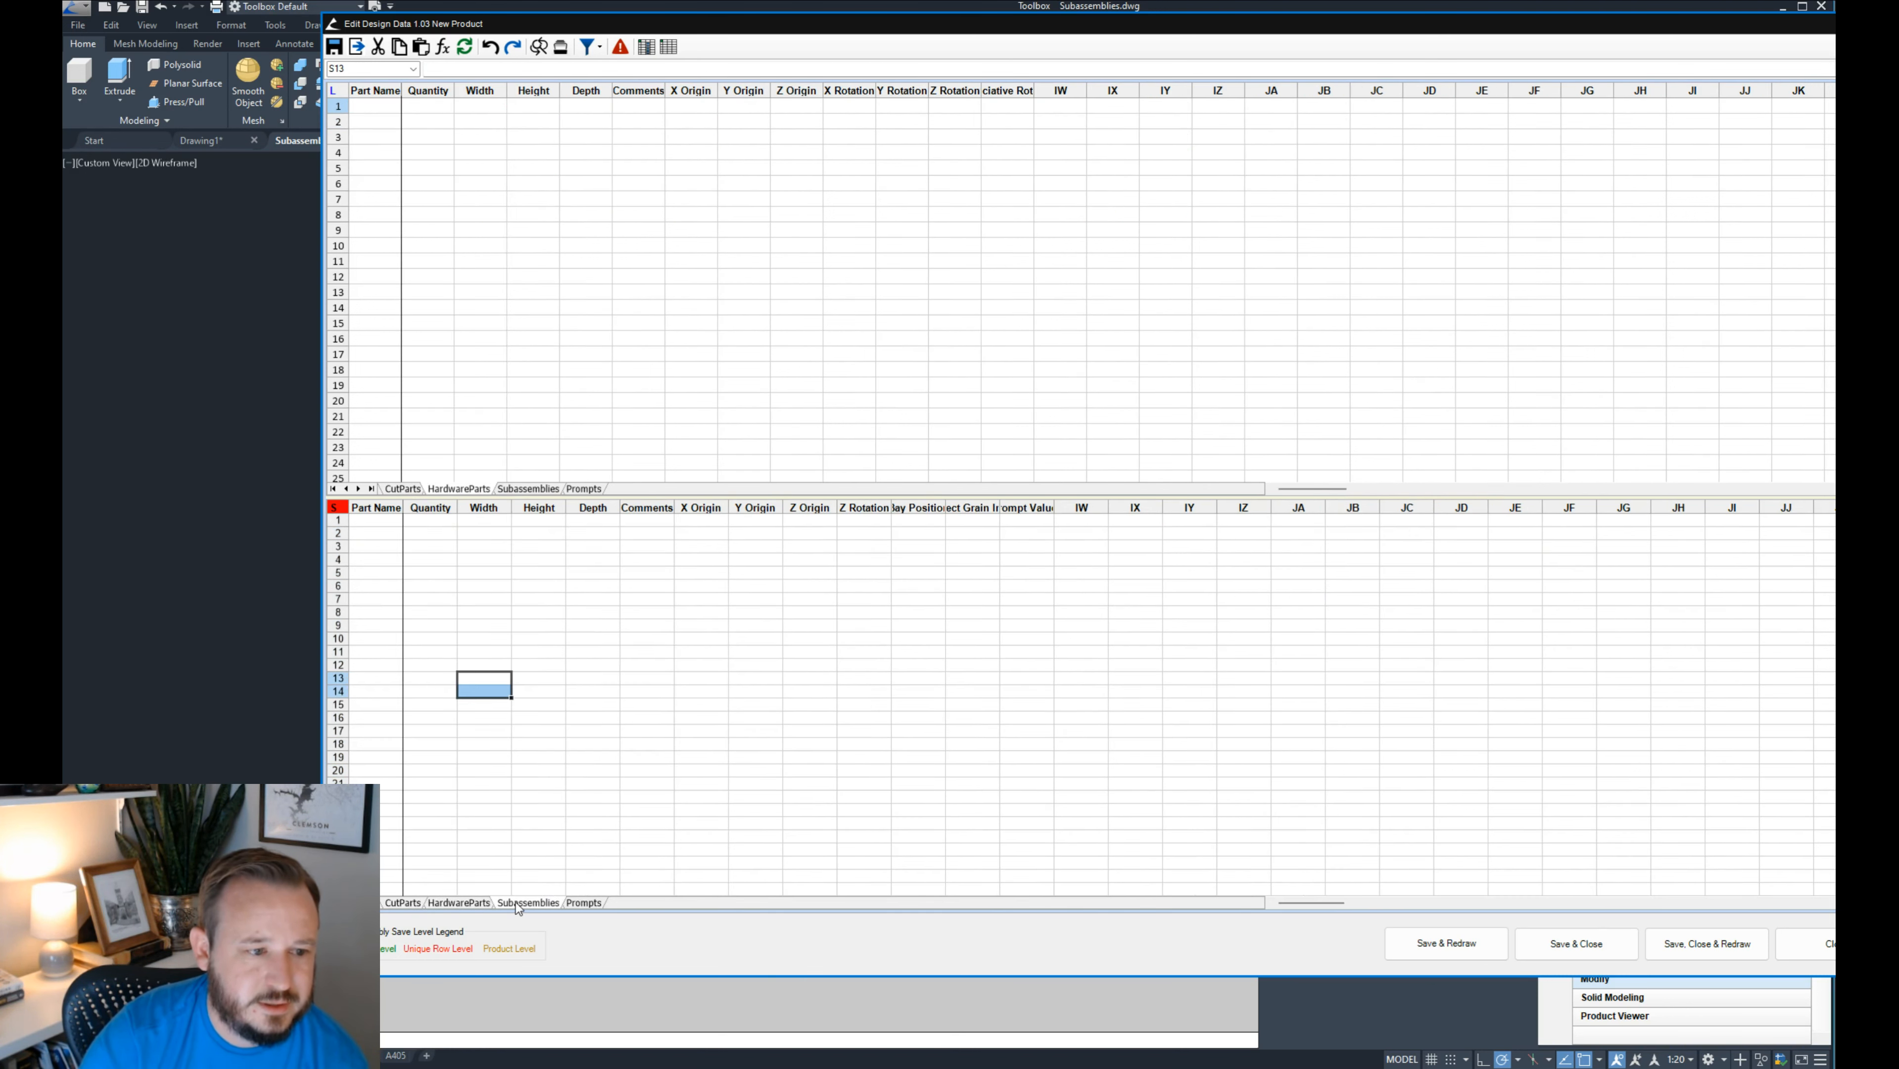
{"action": "left_click", "coordinate": [542, 487]}
{"action": "left_click", "coordinate": [647, 704]}
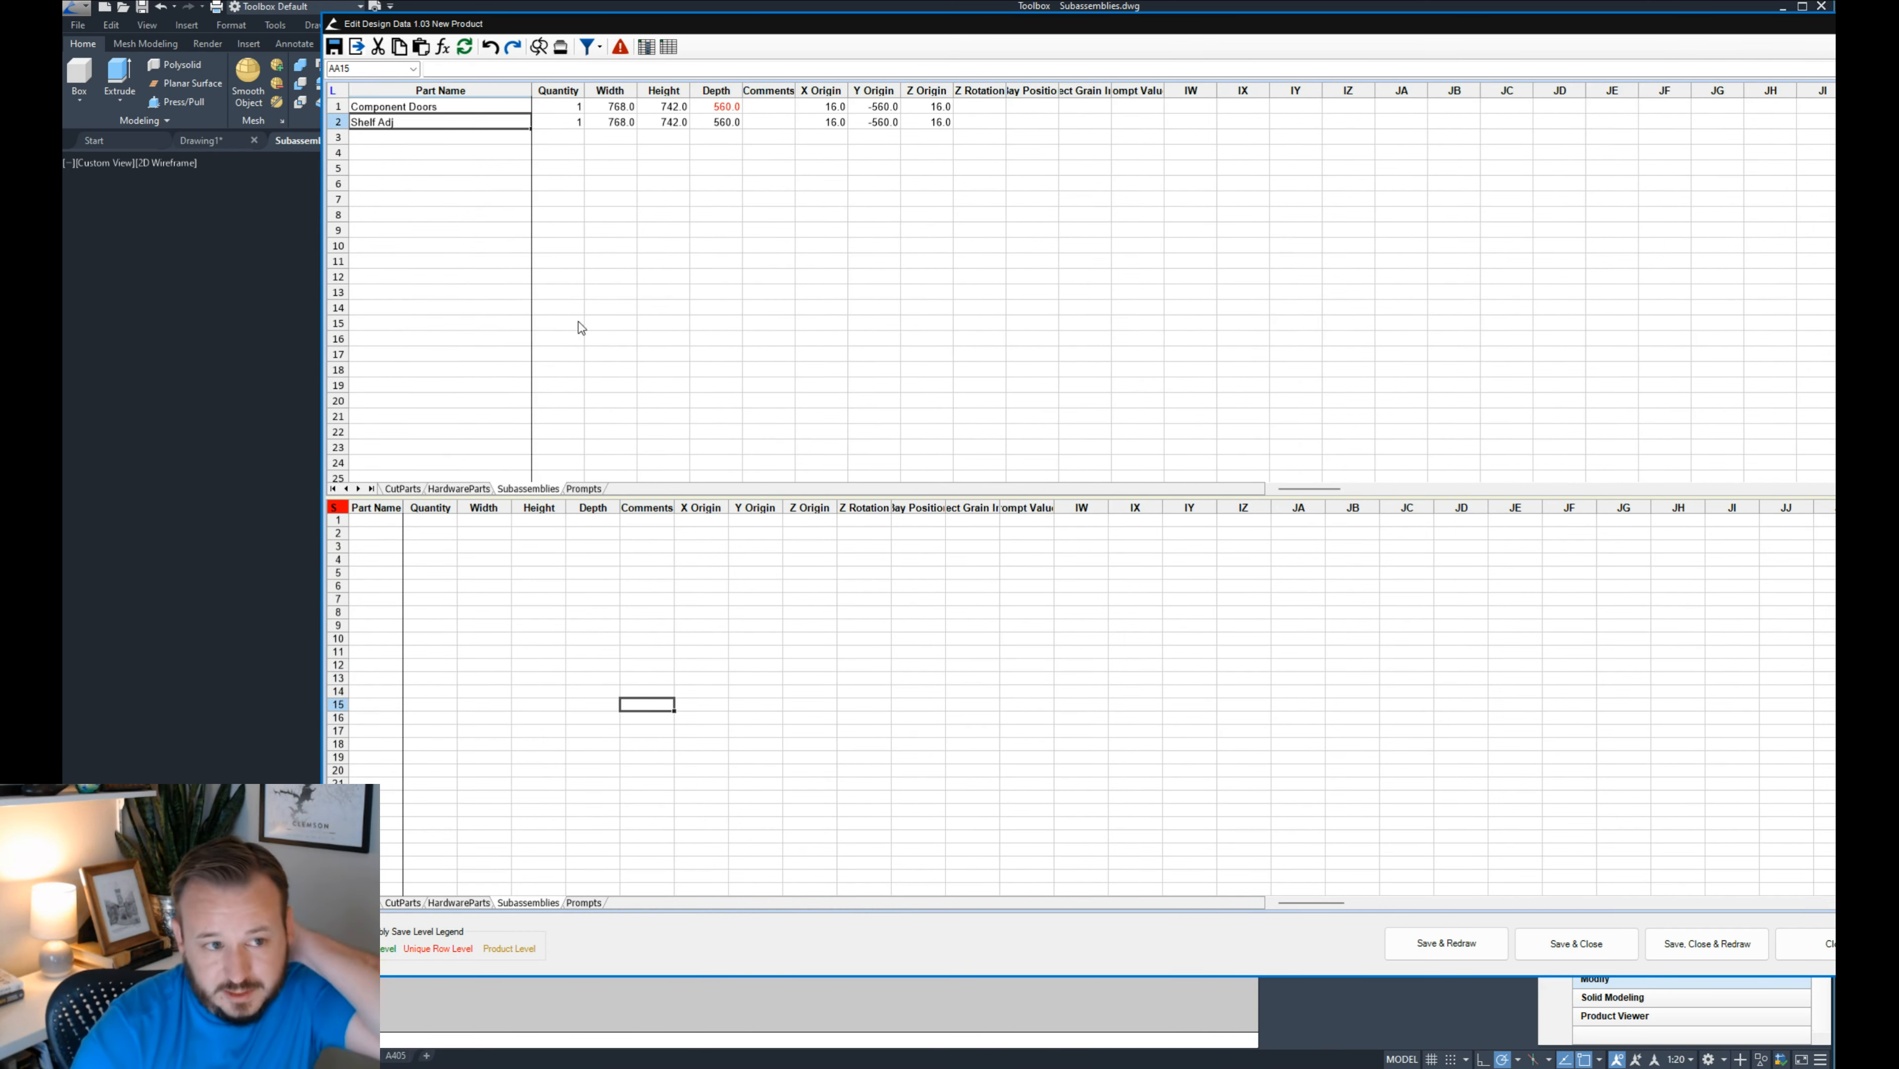
- Compare the product's prompts with the Shelf Adj prompts, and return to the product's subassemblies sheet
{"action": "left_click", "coordinate": [583, 488]}
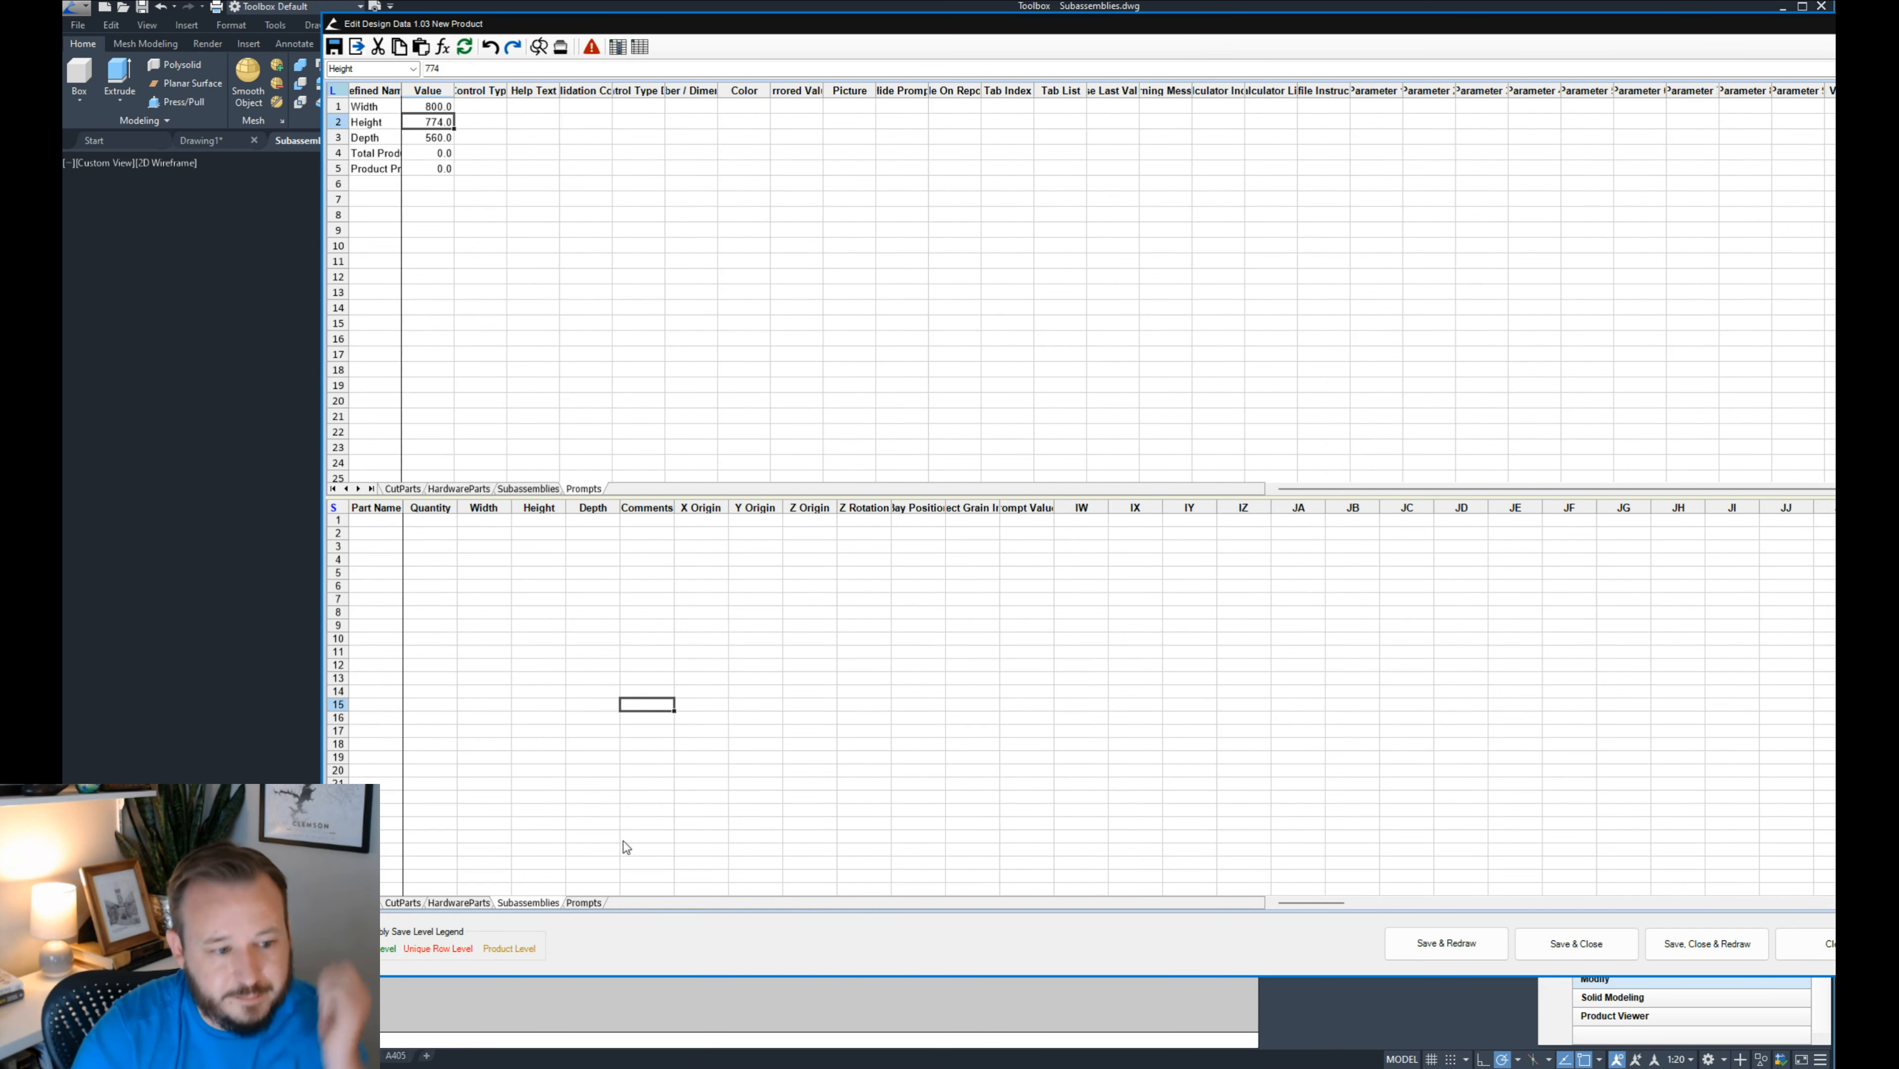
{"action": "left_click", "coordinate": [587, 902]}
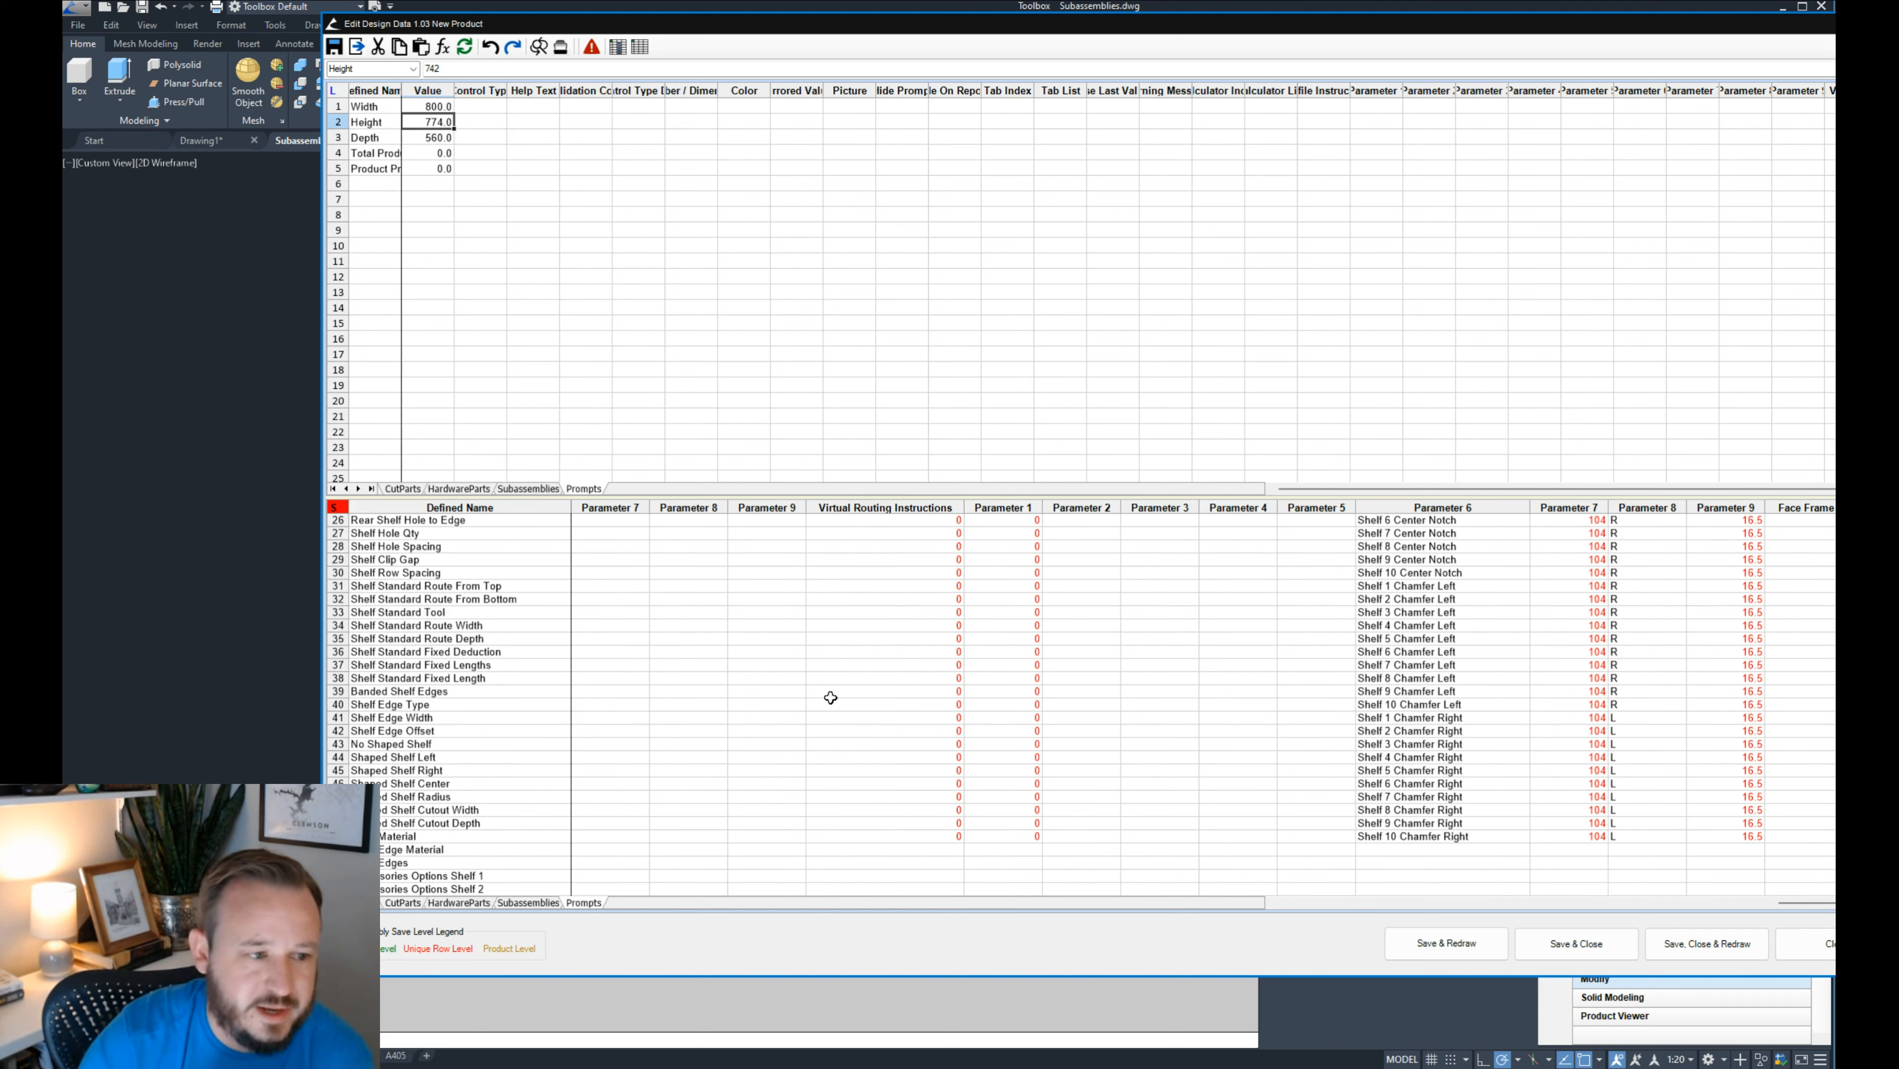
{"action": "left_click", "coordinate": [640, 448]}
{"action": "left_click", "coordinate": [610, 625]}
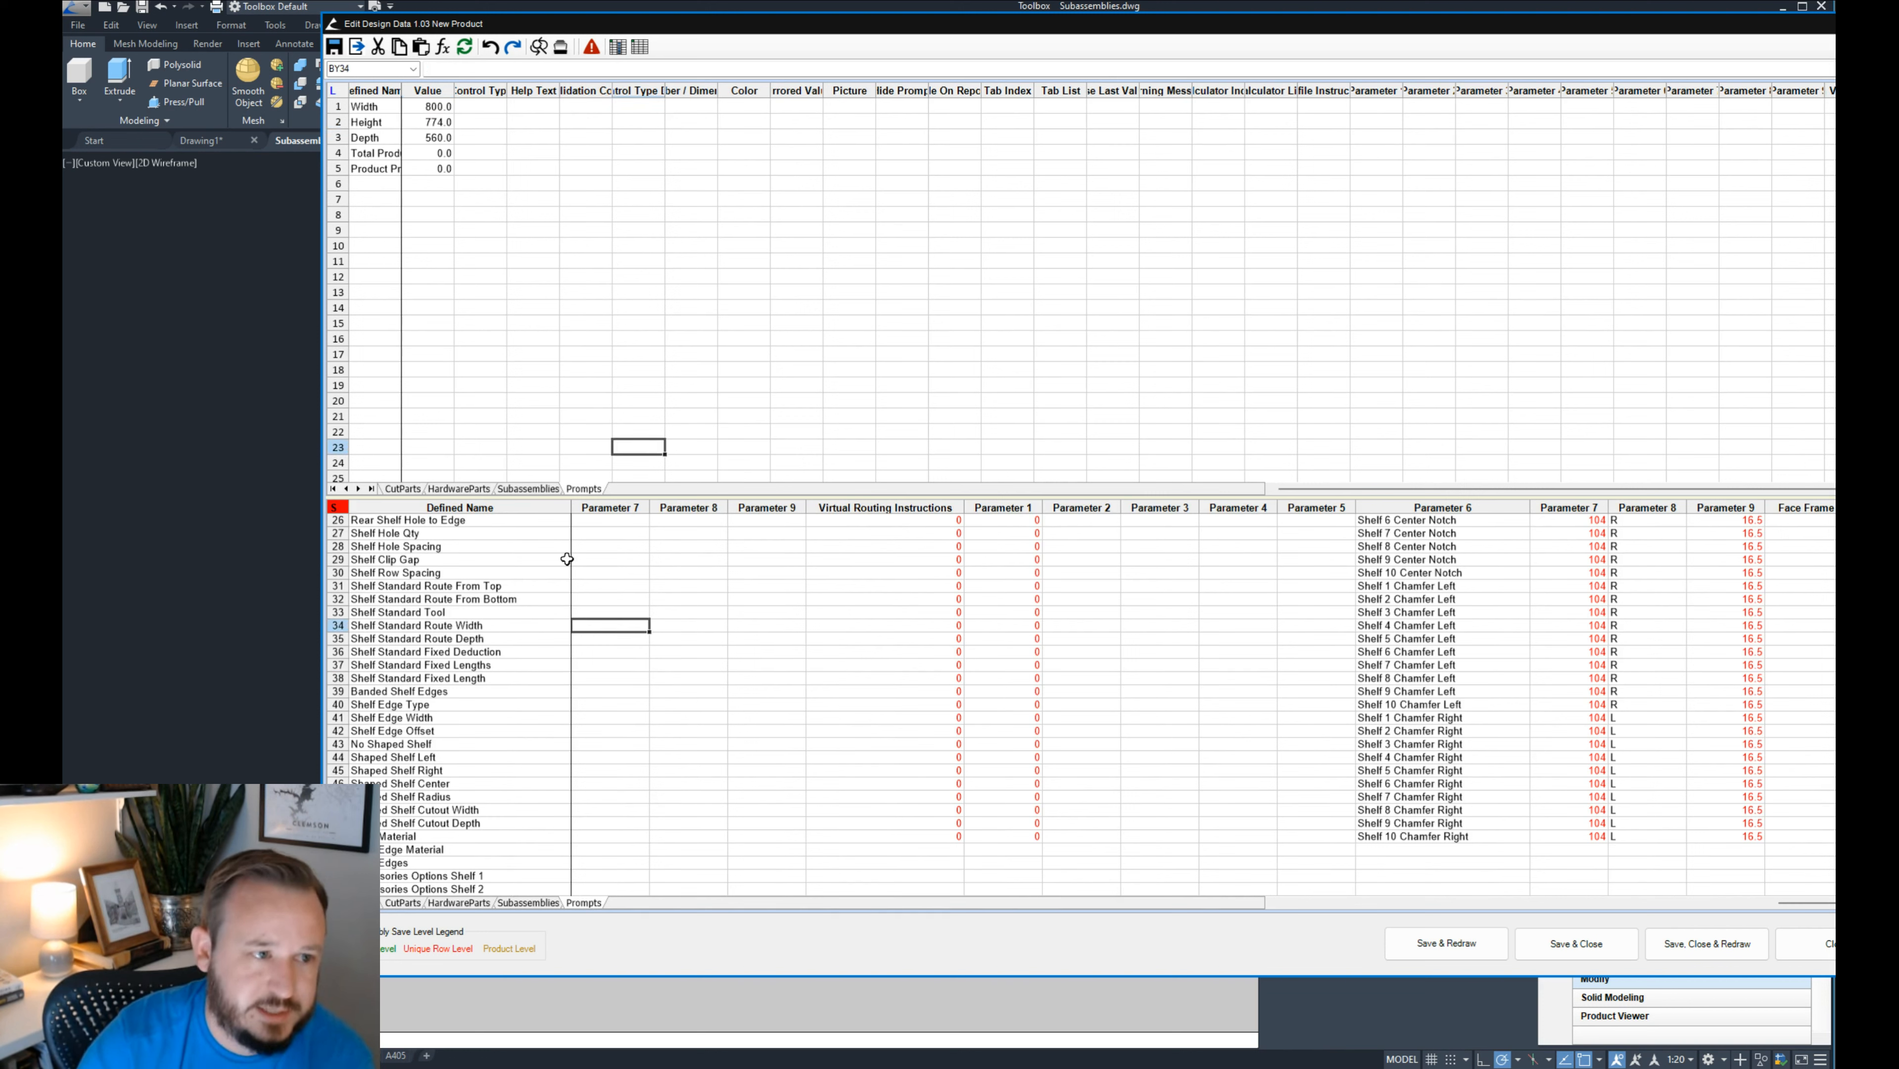
{"action": "left_click", "coordinate": [530, 488]}
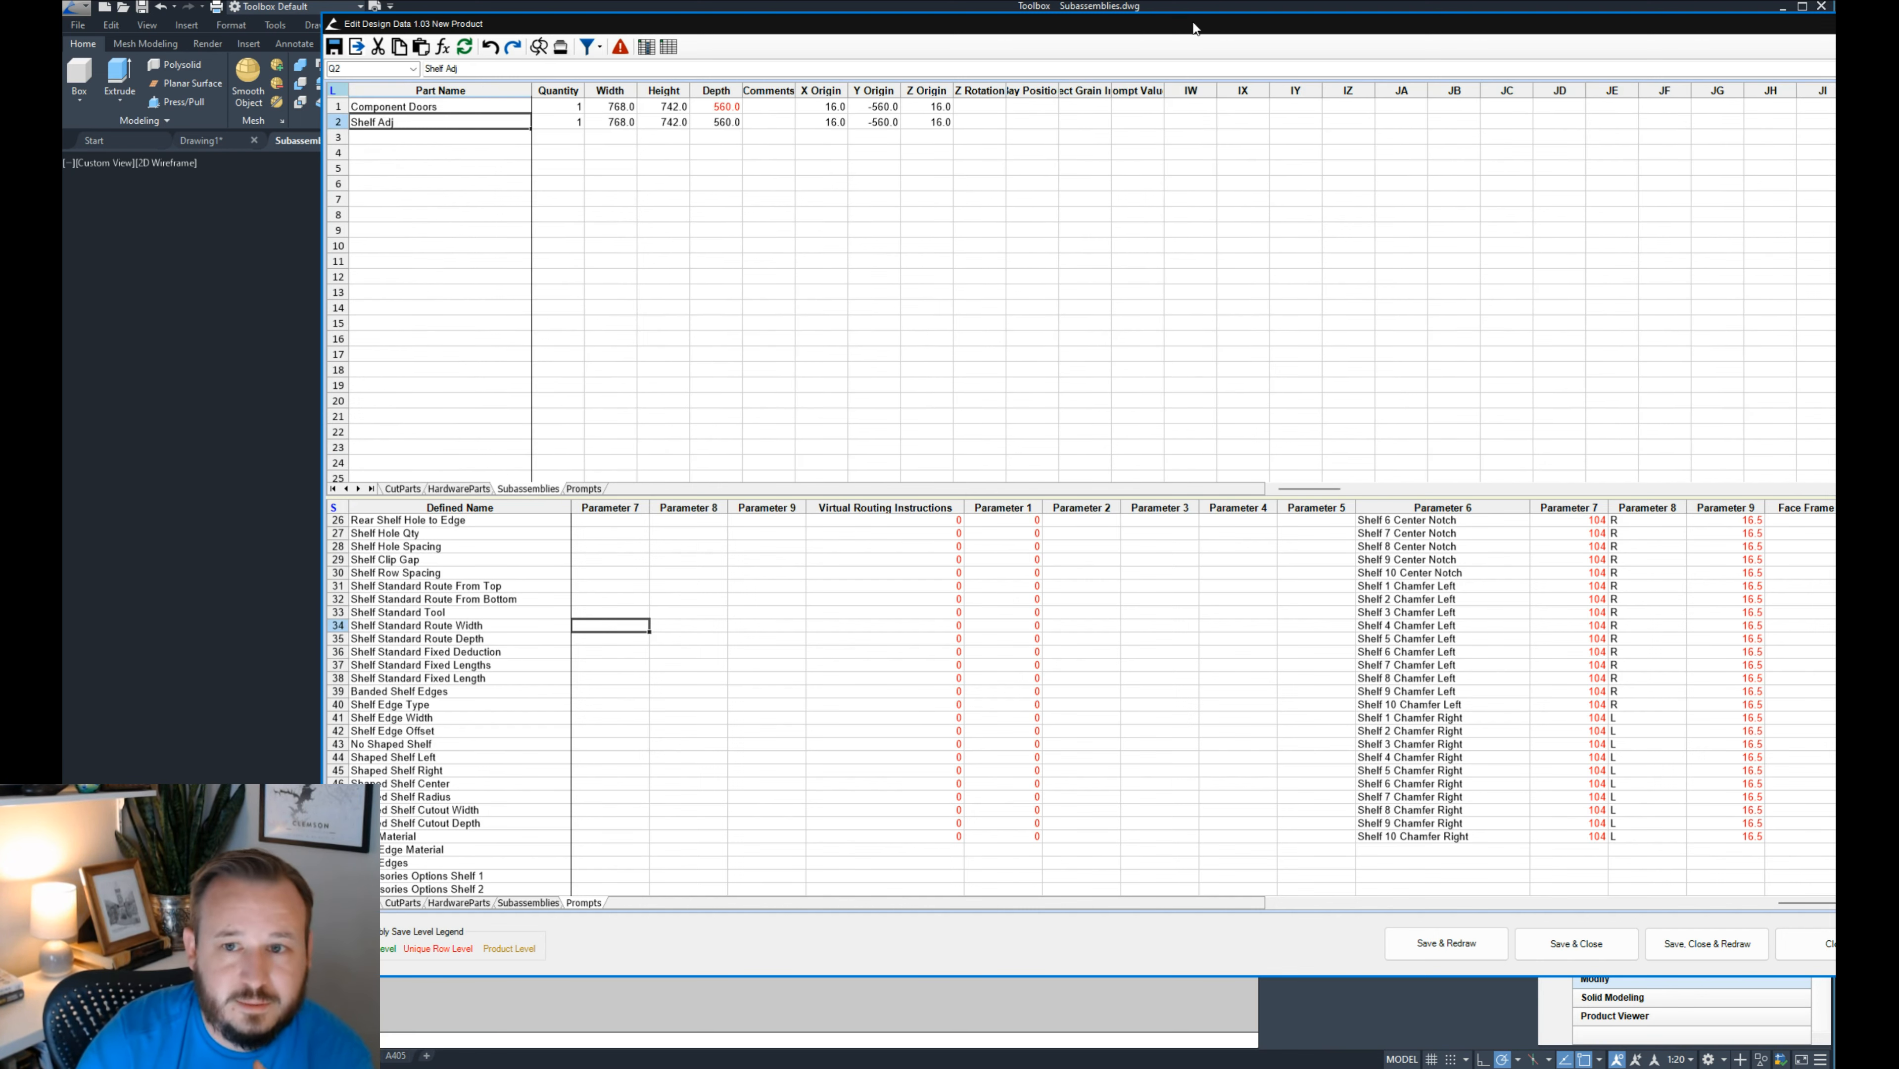
- Review the dimension, origin and prompt value columns for Component Doors and Shelf Adj, and close the design data without saving
{"action": "left_click_drag", "start_coordinate": [1194, 28], "coordinate": [1014, 32]}
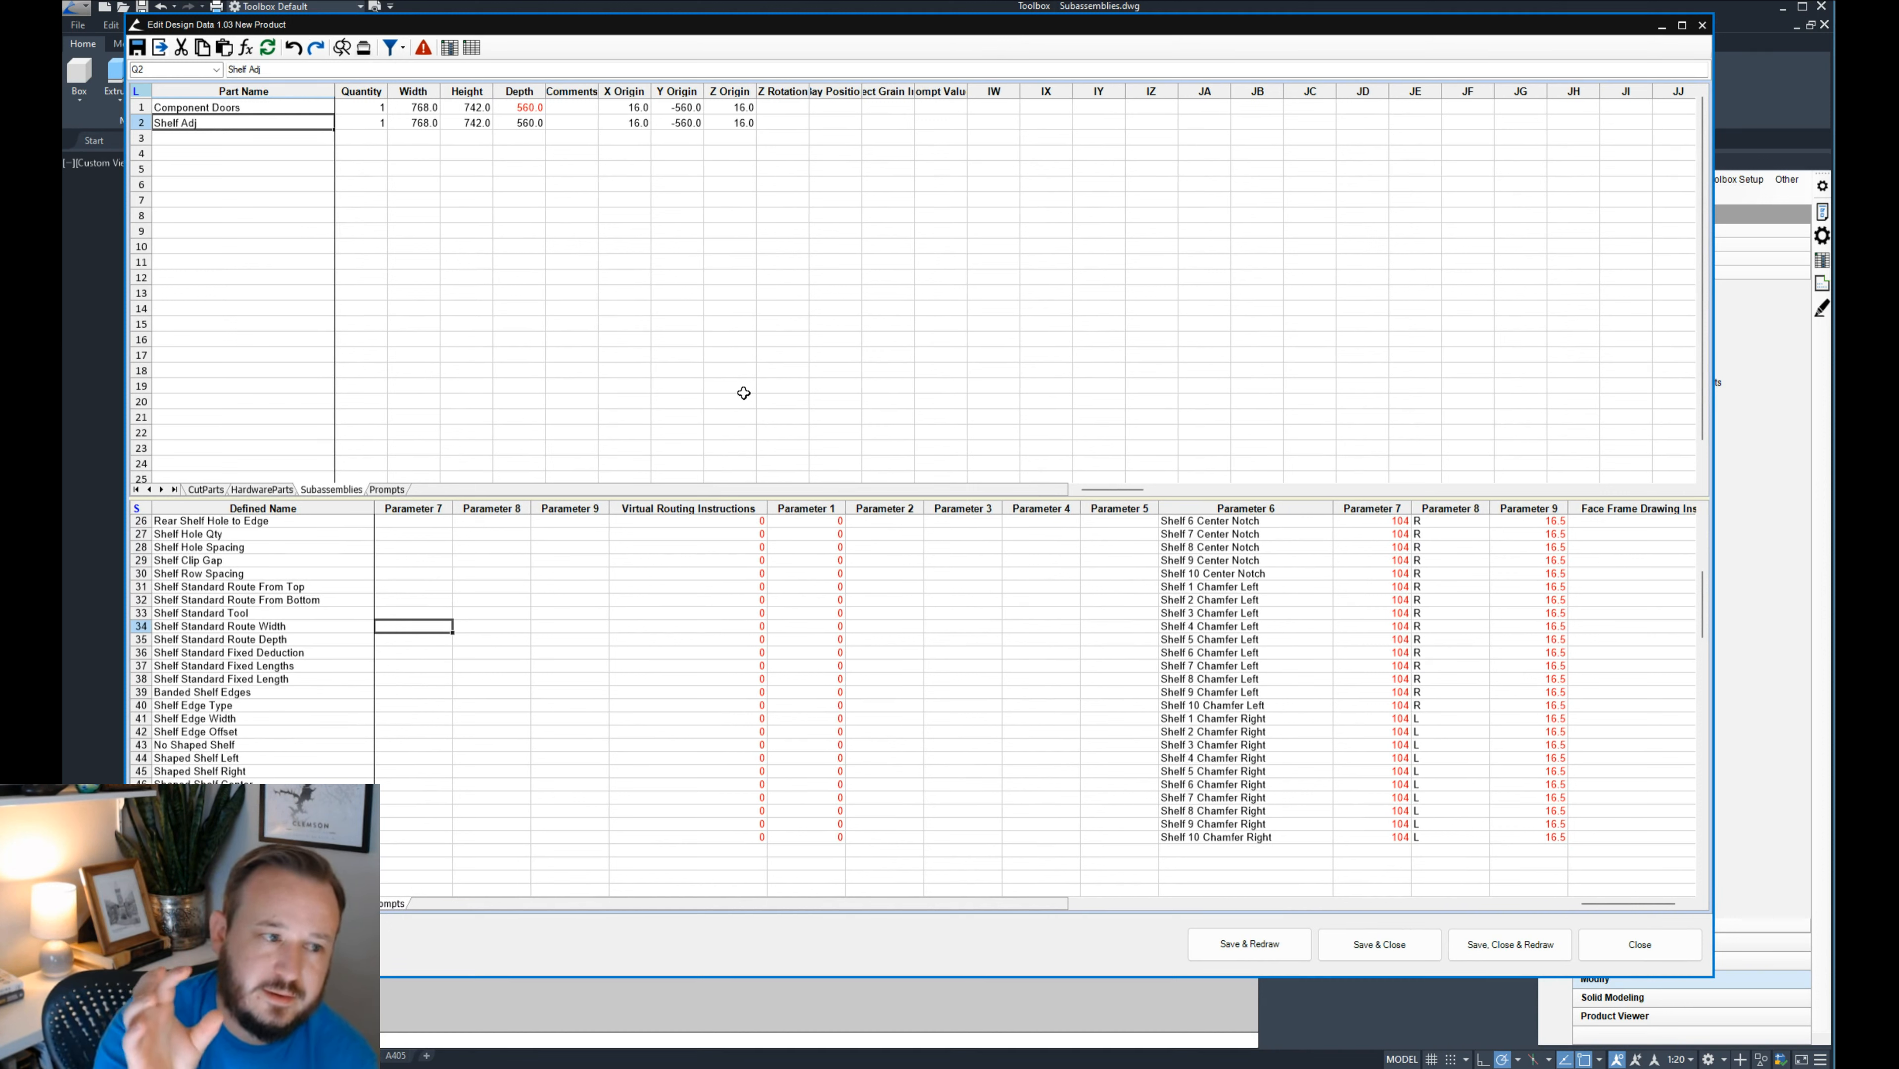
{"action": "left_click_drag", "start_coordinate": [405, 124], "coordinate": [811, 110]}
{"action": "left_click_drag", "start_coordinate": [940, 107], "coordinate": [945, 129]}
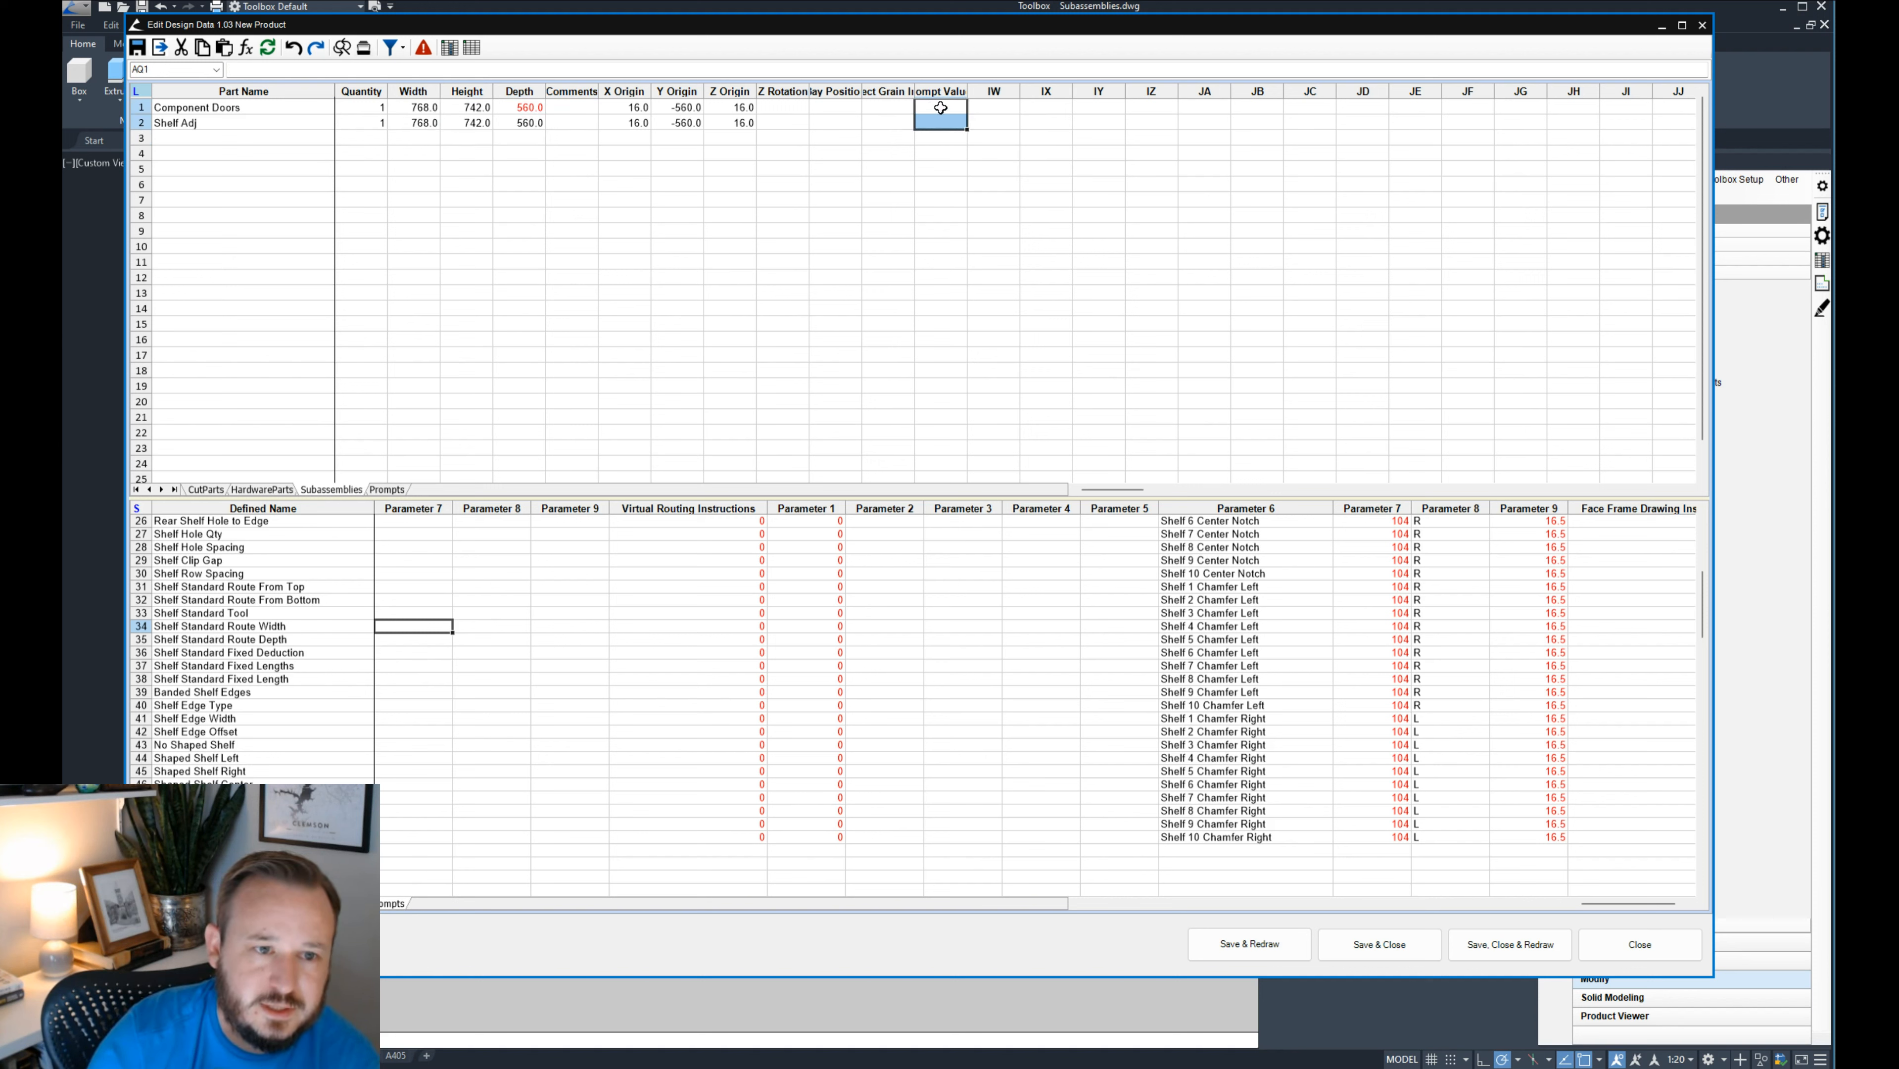
{"action": "left_click", "coordinate": [848, 109]}
{"action": "left_click", "coordinate": [946, 108]}
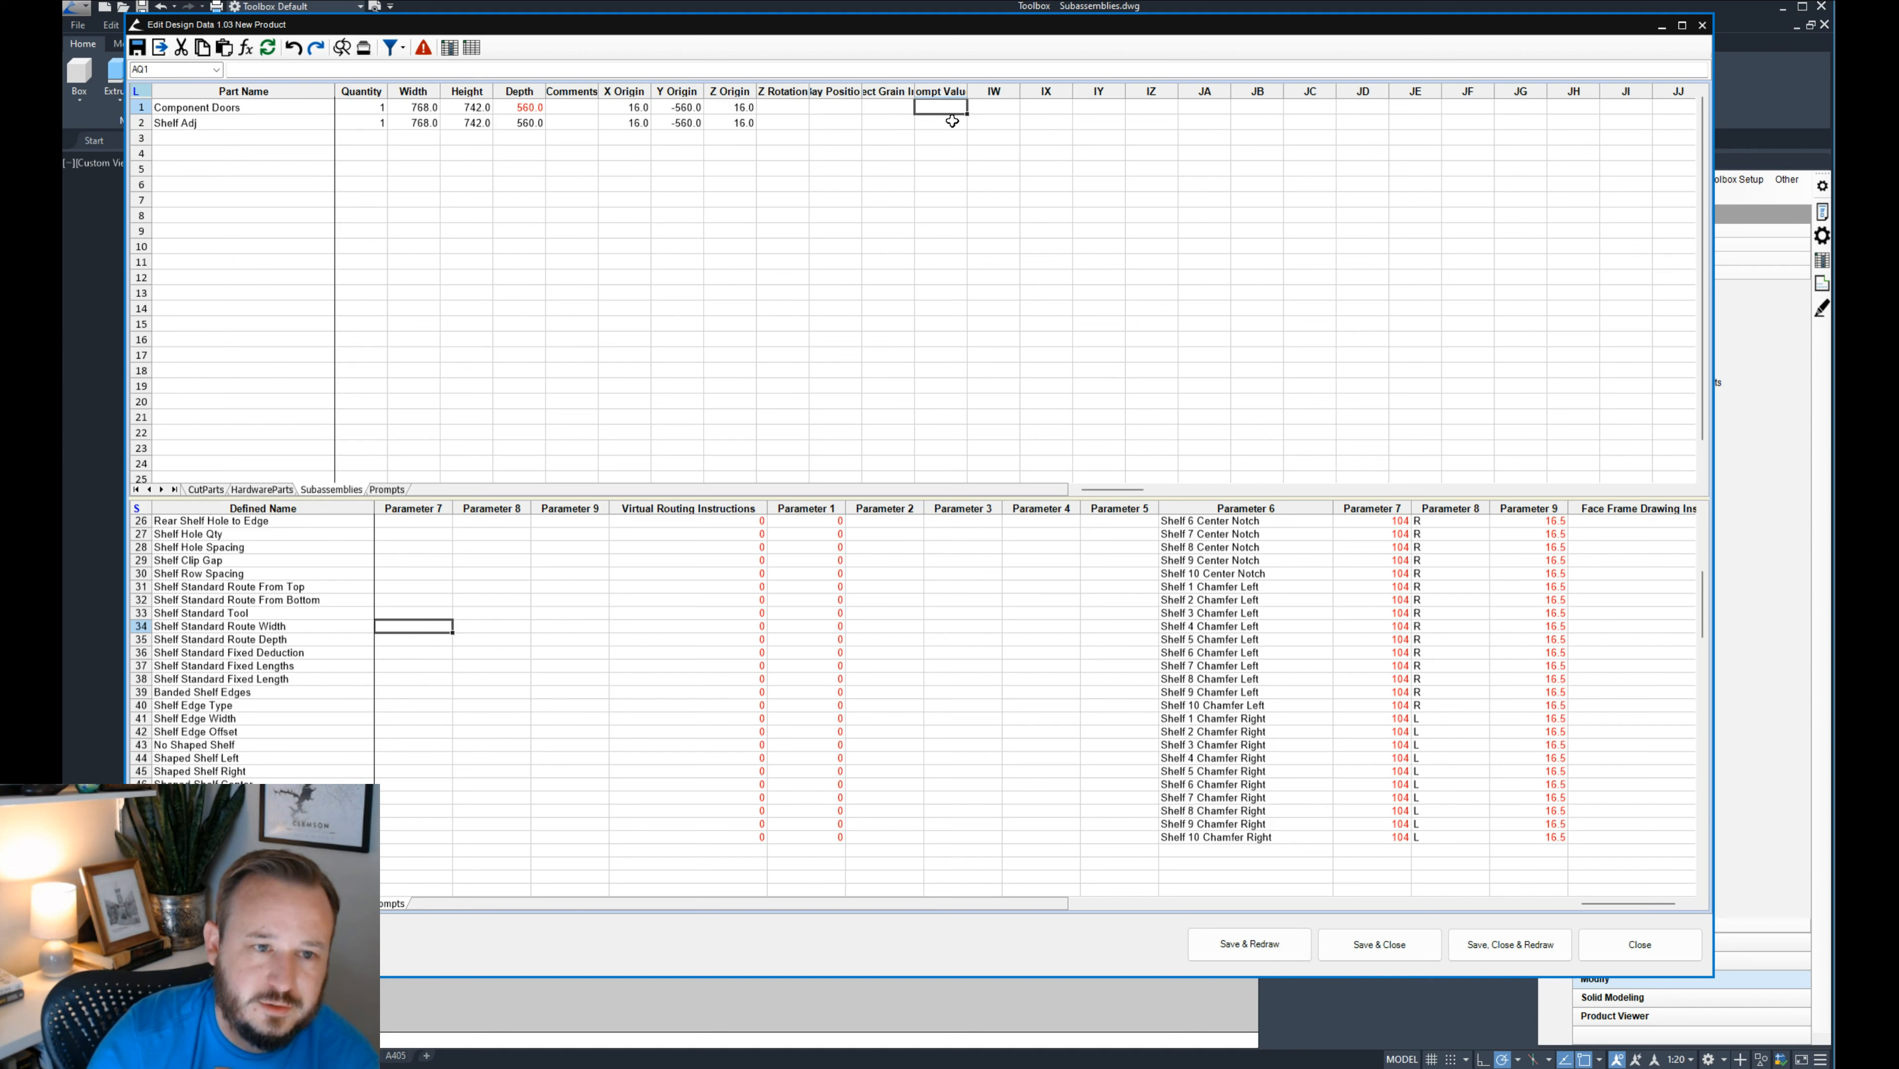
{"action": "left_click", "coordinate": [946, 122]}
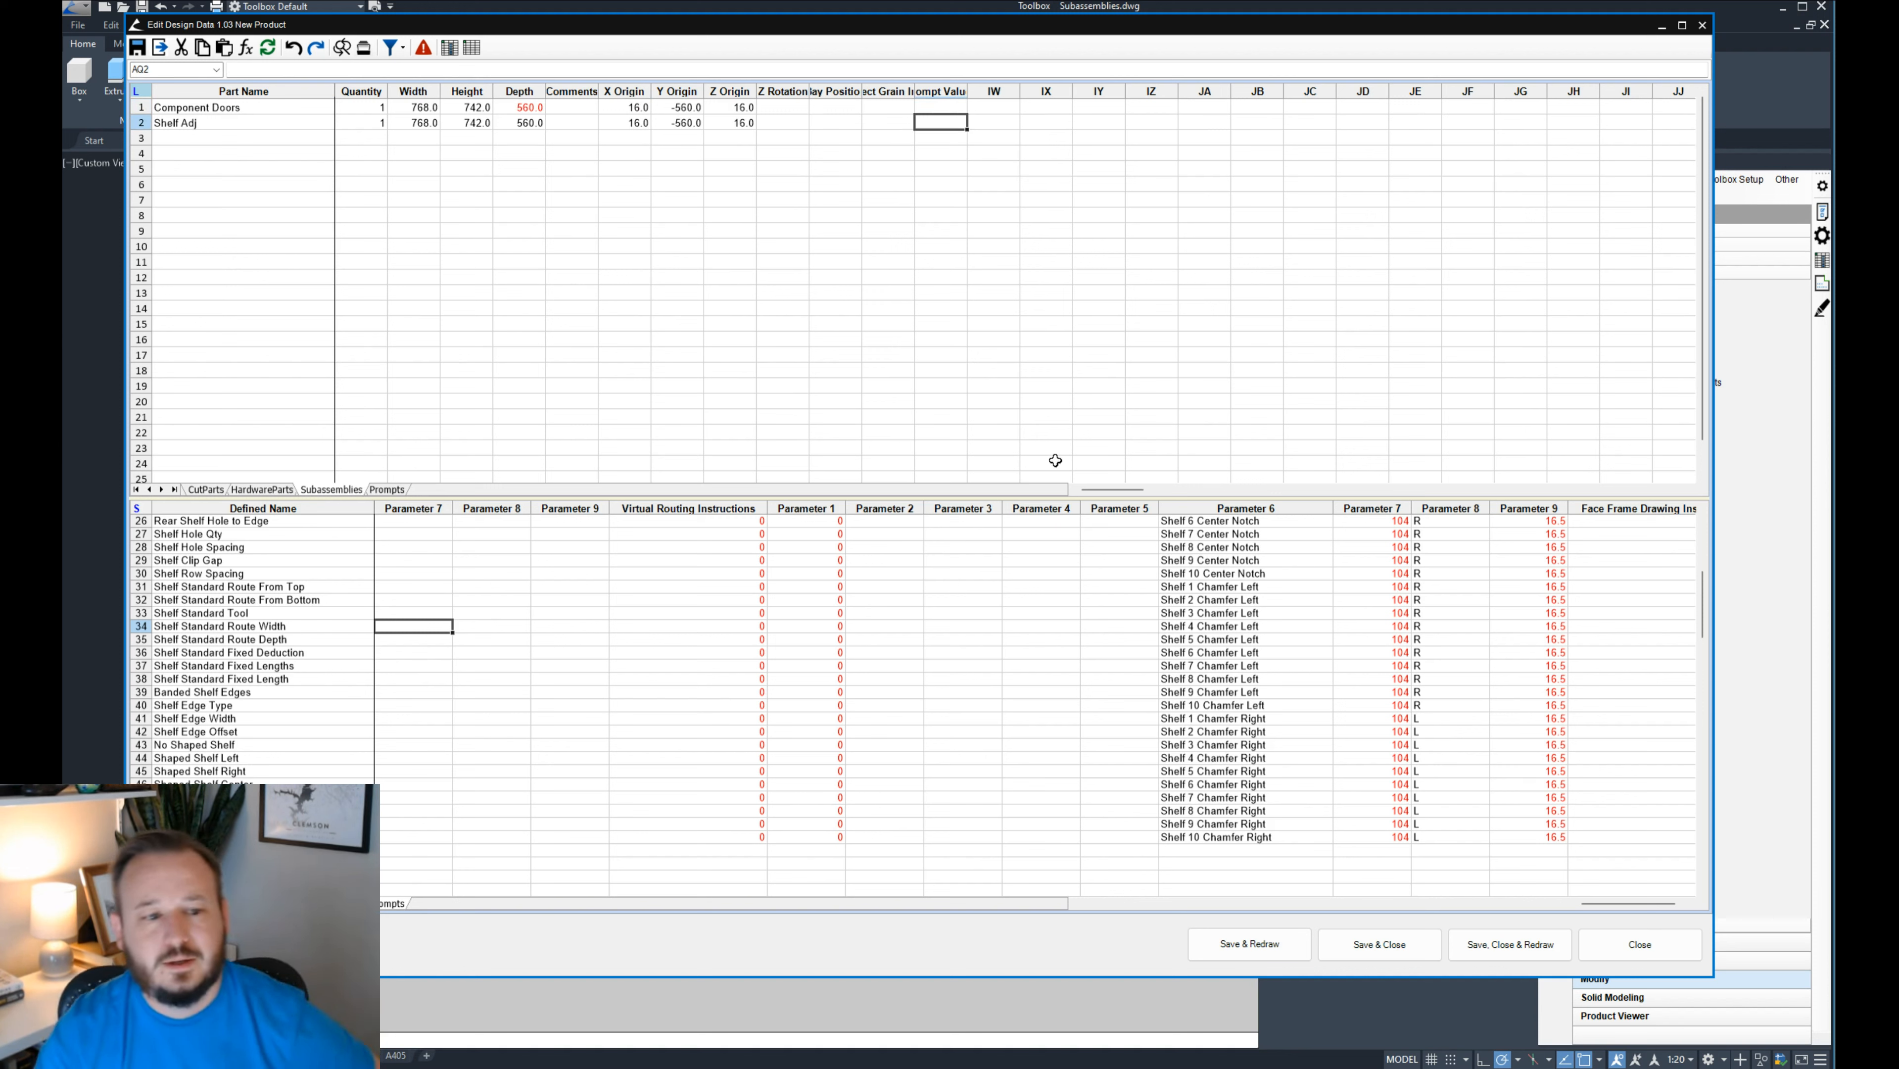
{"action": "left_click", "coordinate": [1600, 953]}
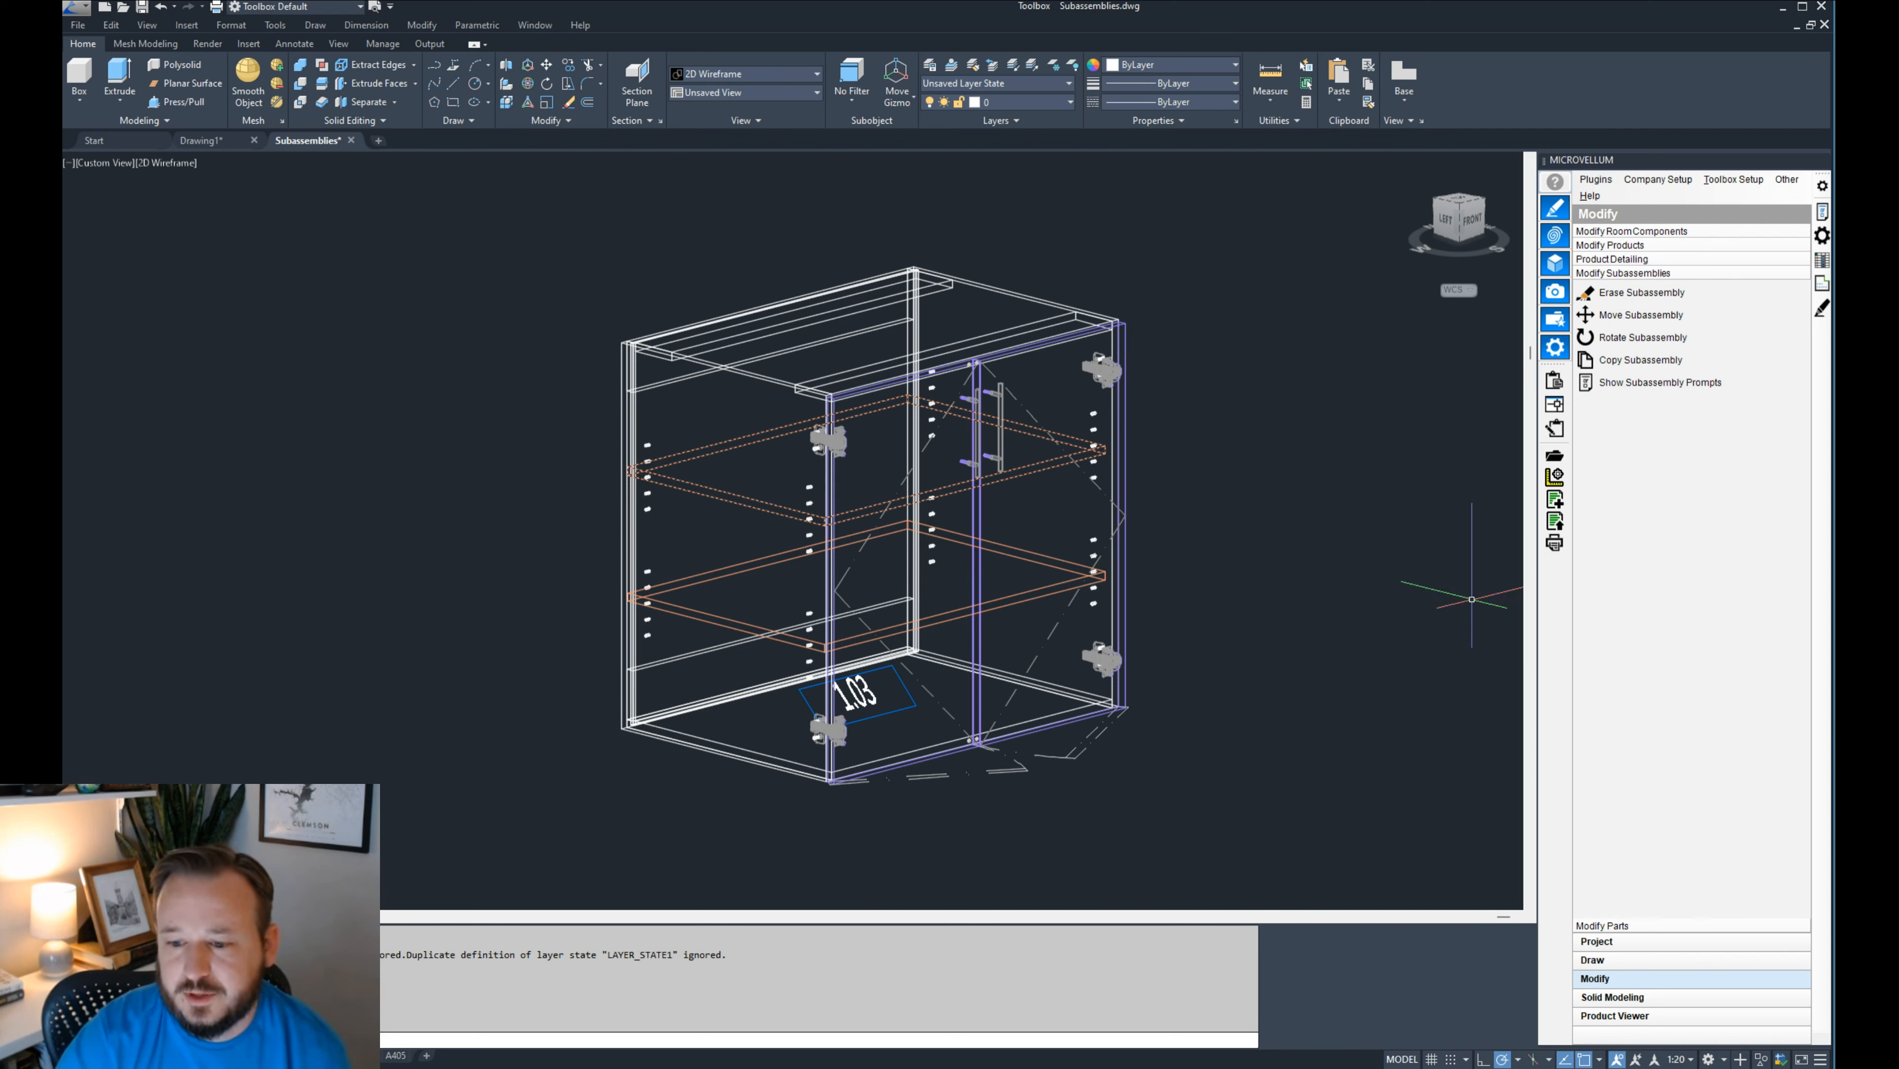
{"action": "key", "text": "alt+Tab"}
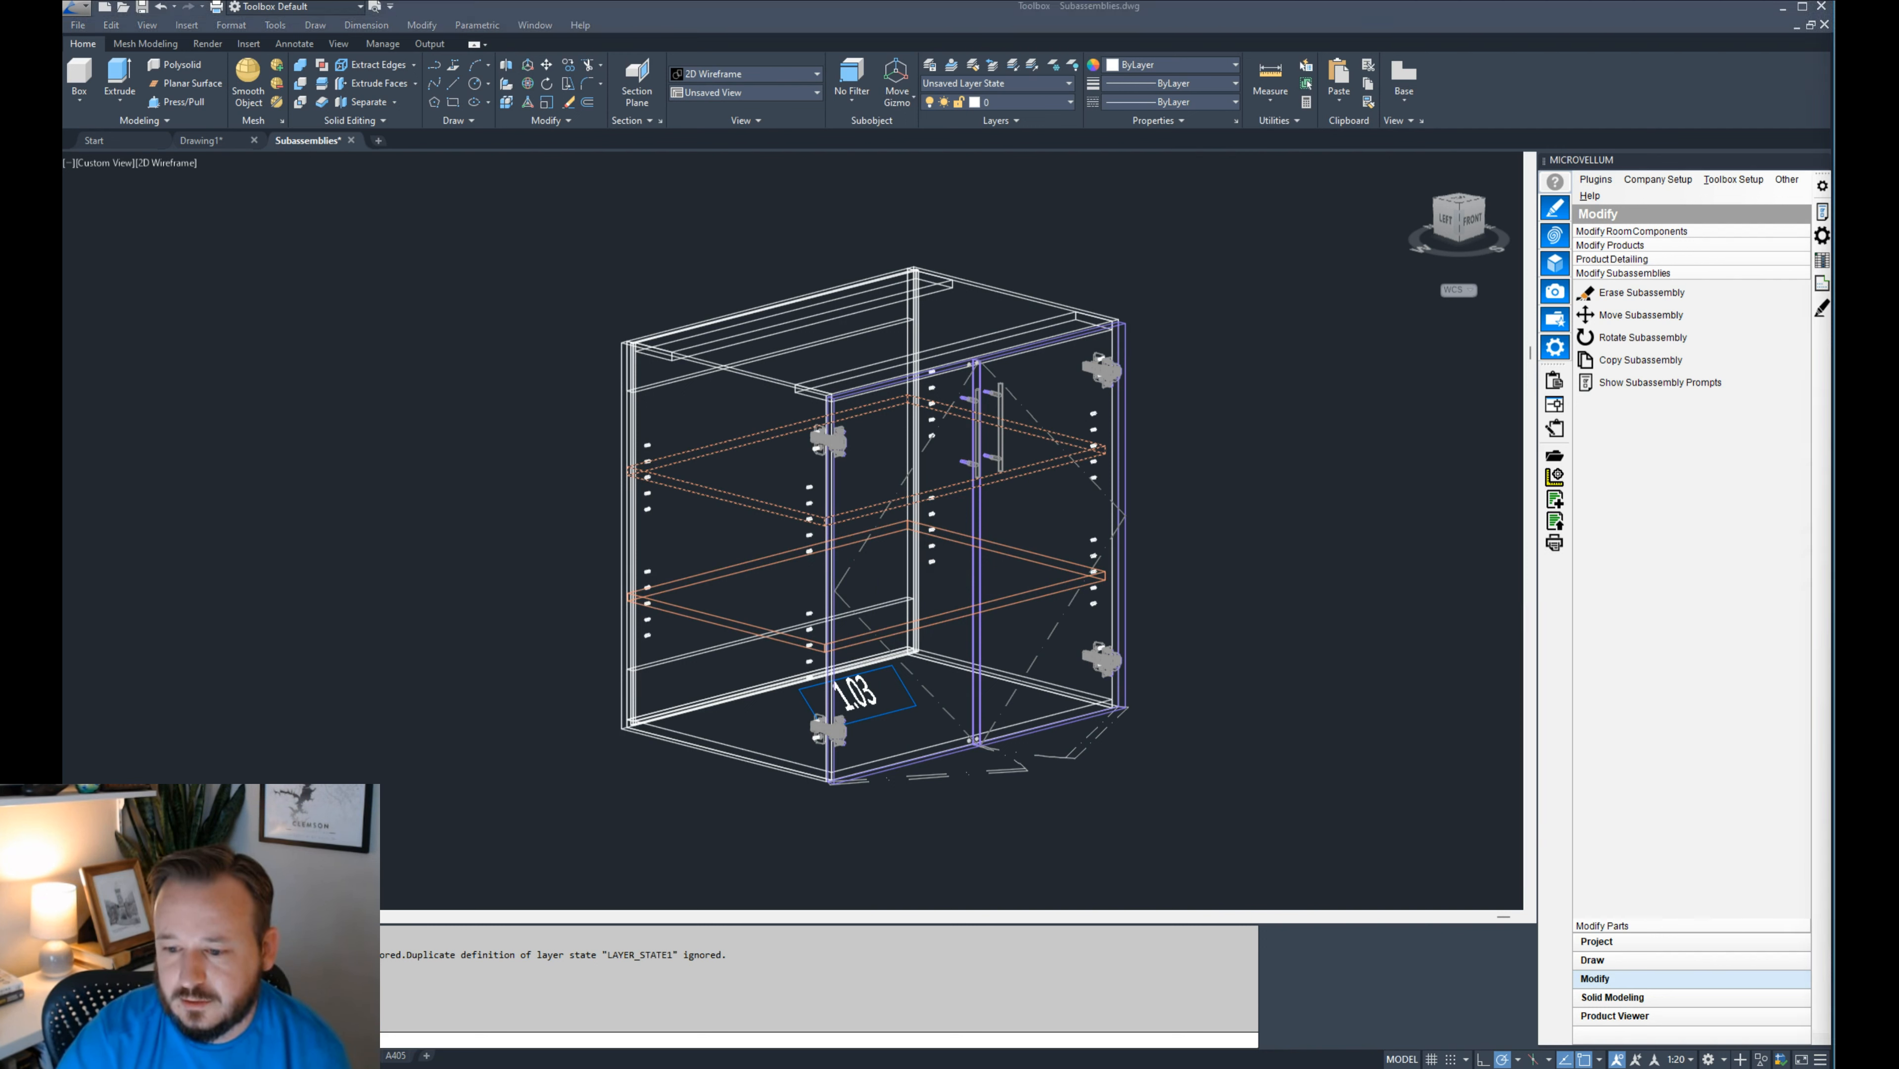